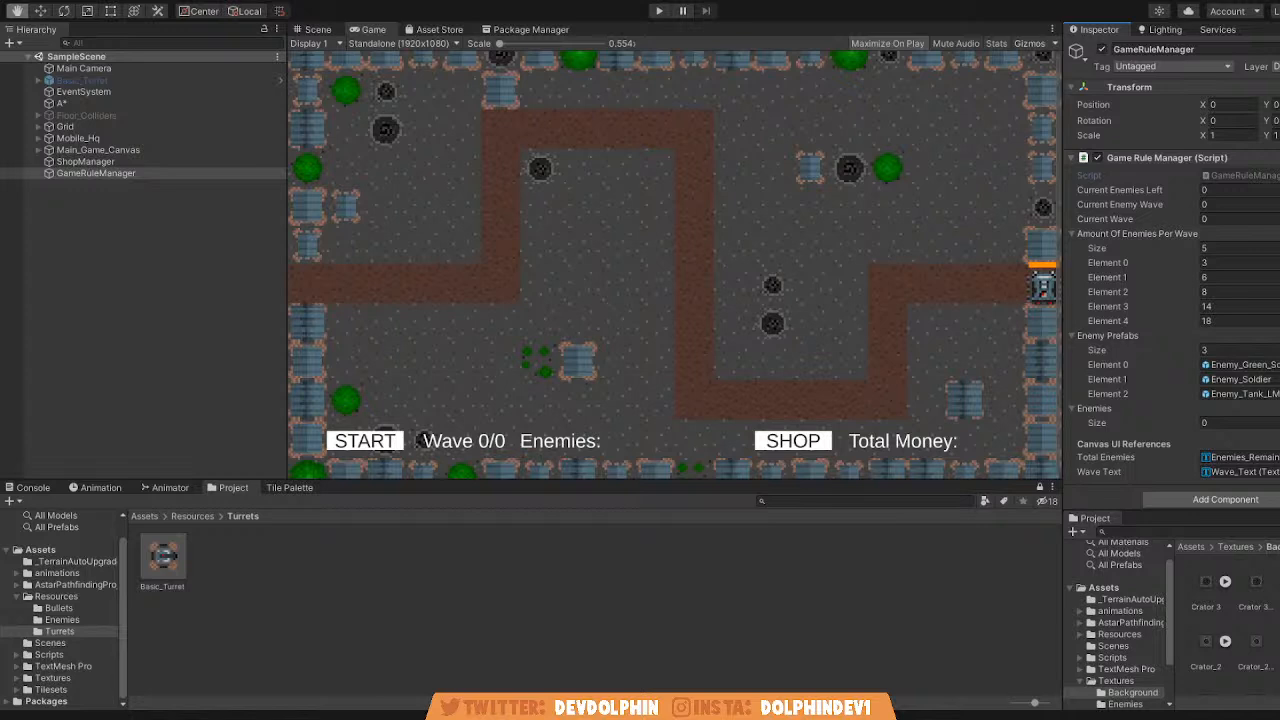
# Examine the tower-defence level in the Scene view, including the path layout, border decorations and headquarters.
pyautogui.scroll(2, 594, 366)
pyautogui.moveTo(584, 328); pyautogui.dragTo(567, 372, button='middle')
pyautogui.scroll(-3, 640, 400)
pyautogui.click(318, 29)
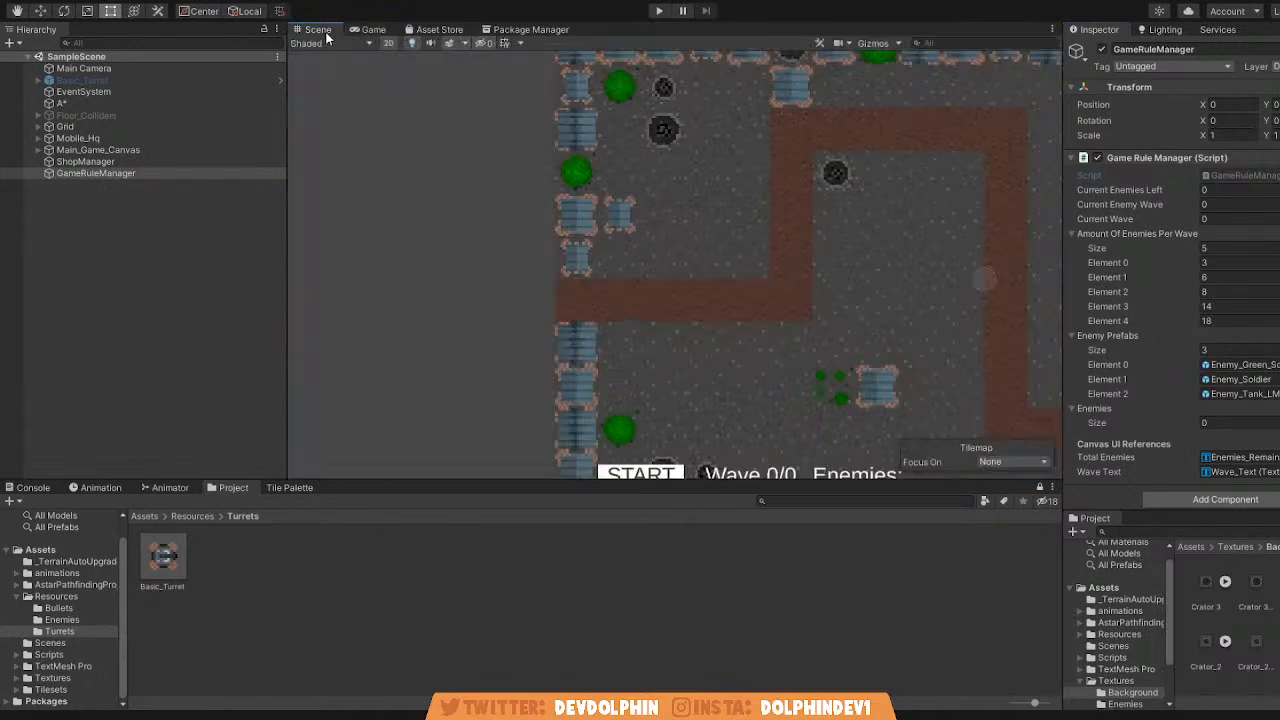
pyautogui.scroll(-3, 480, 177)
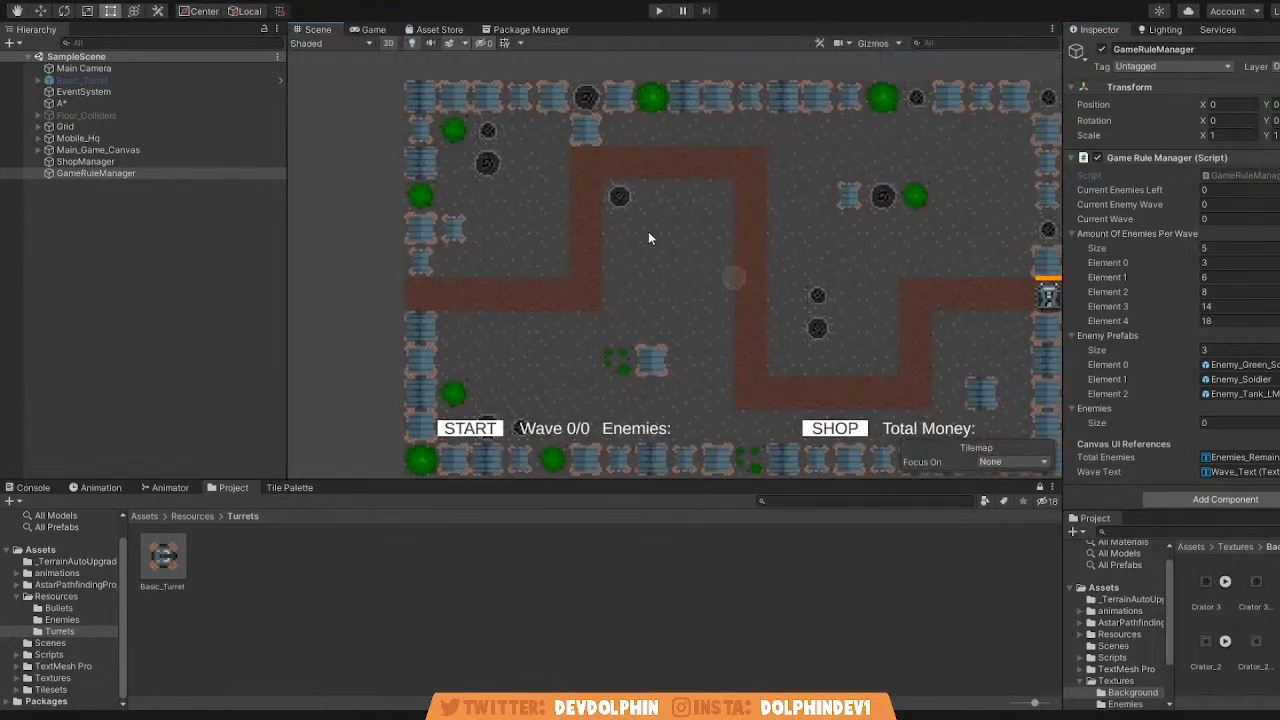
pyautogui.scroll(-2, 680, 225)
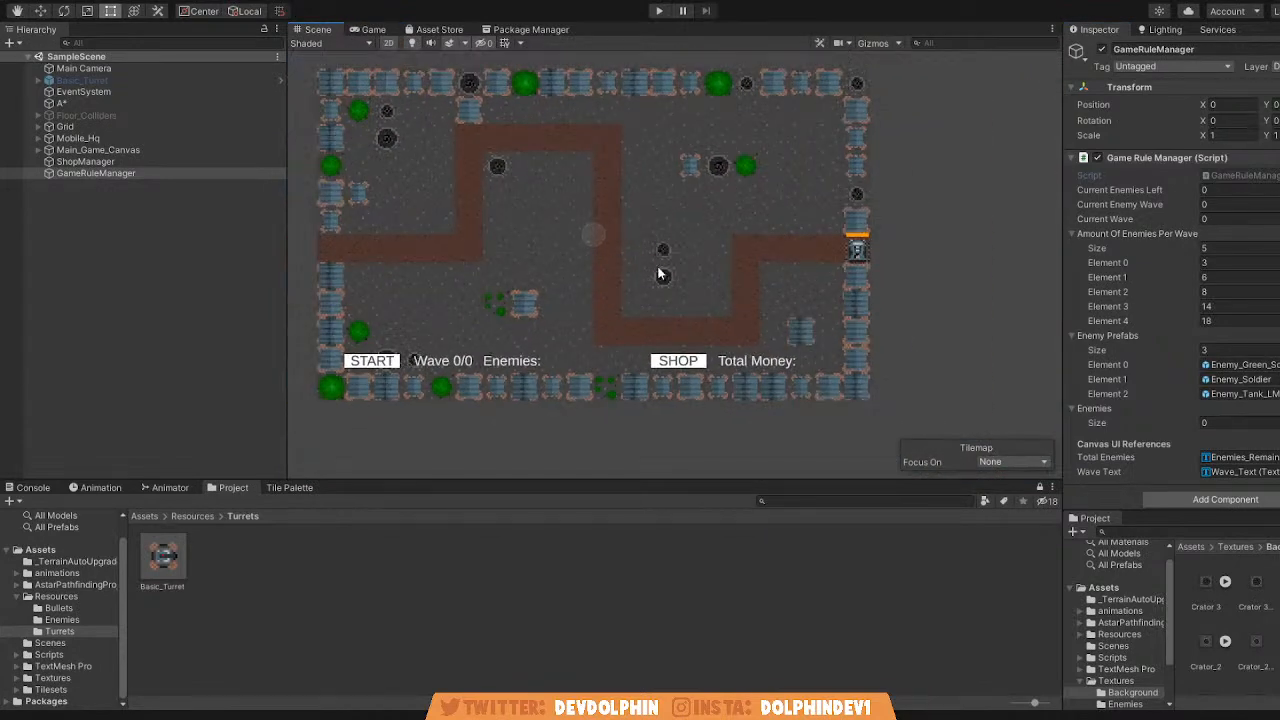
pyautogui.hotkey('alt', 'Tab')
pyautogui.moveTo(760, 282); pyautogui.dragTo(794, 288, button='middle')
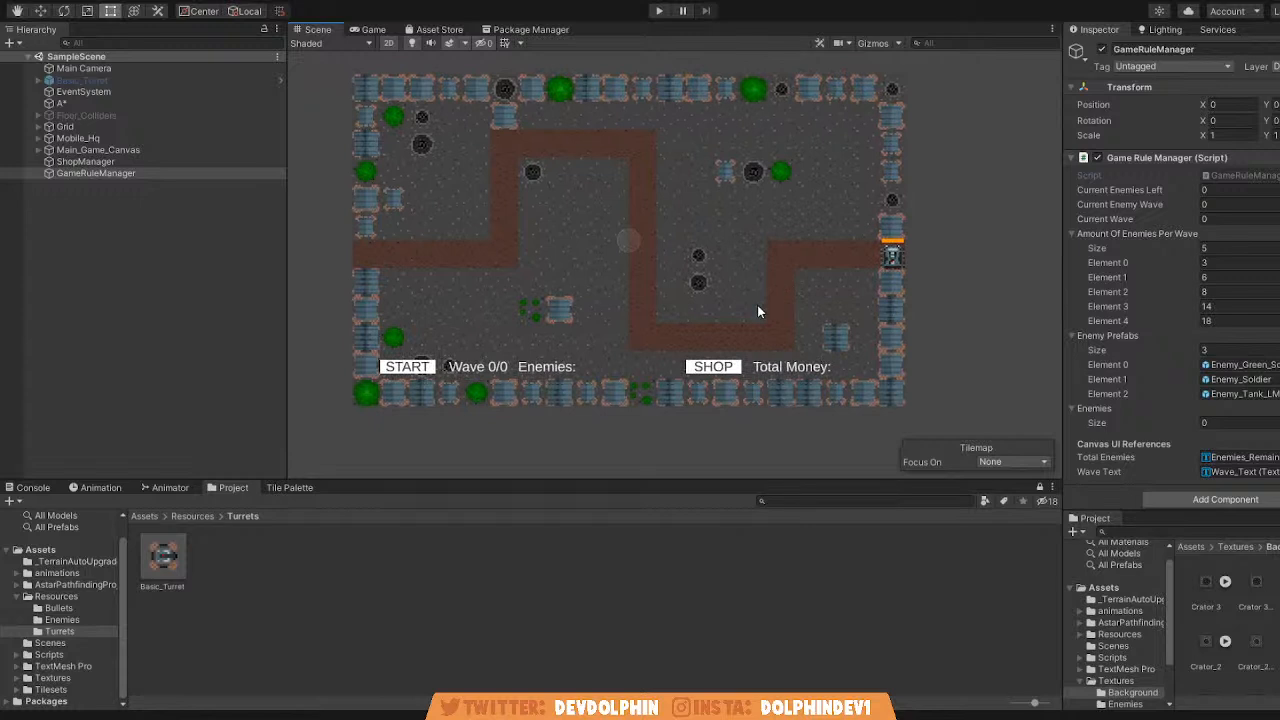
pyautogui.scroll(1, 683, 329)
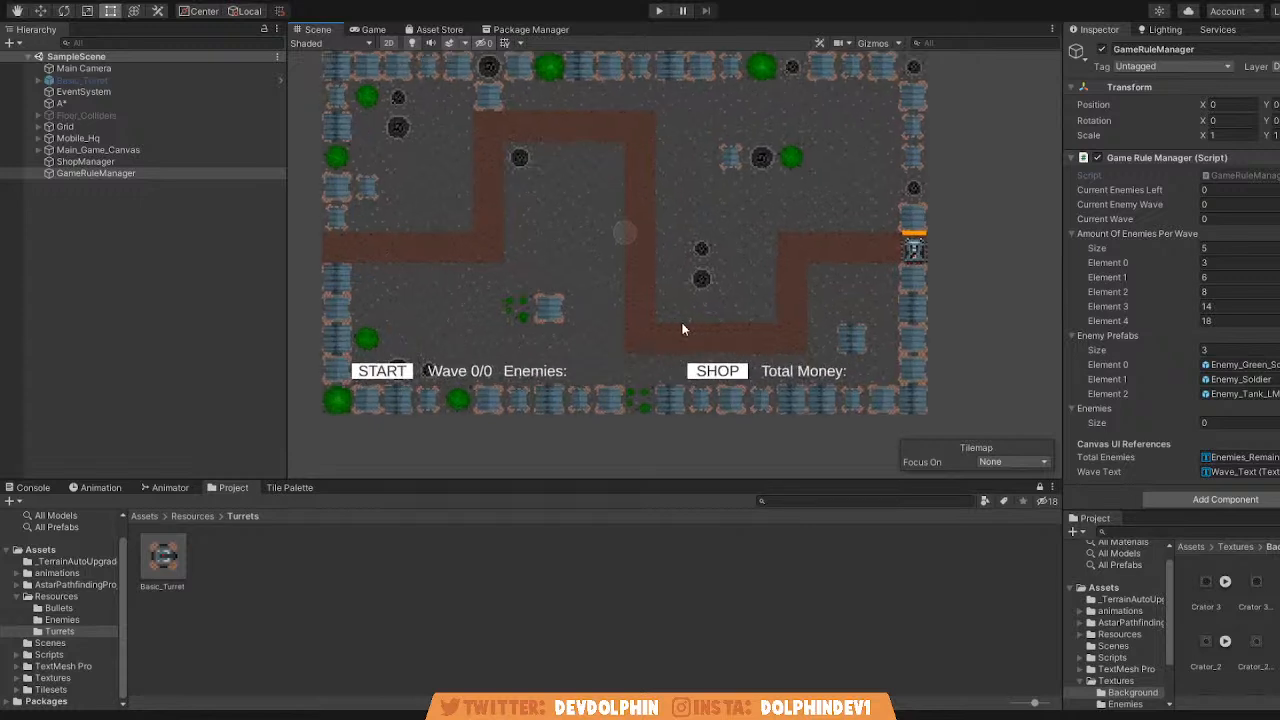
pyautogui.moveTo(688, 324); pyautogui.dragTo(698, 349, button='middle')
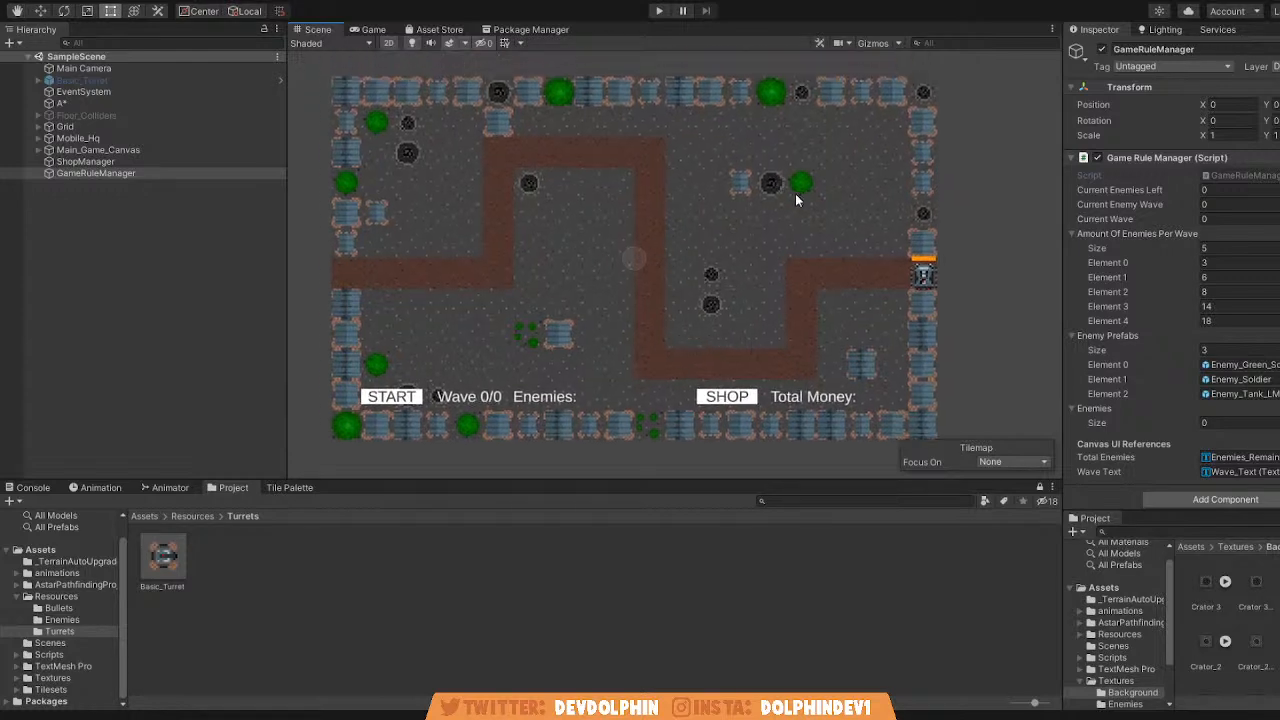
pyautogui.moveTo(845, 313); pyautogui.dragTo(861, 302, button='middle')
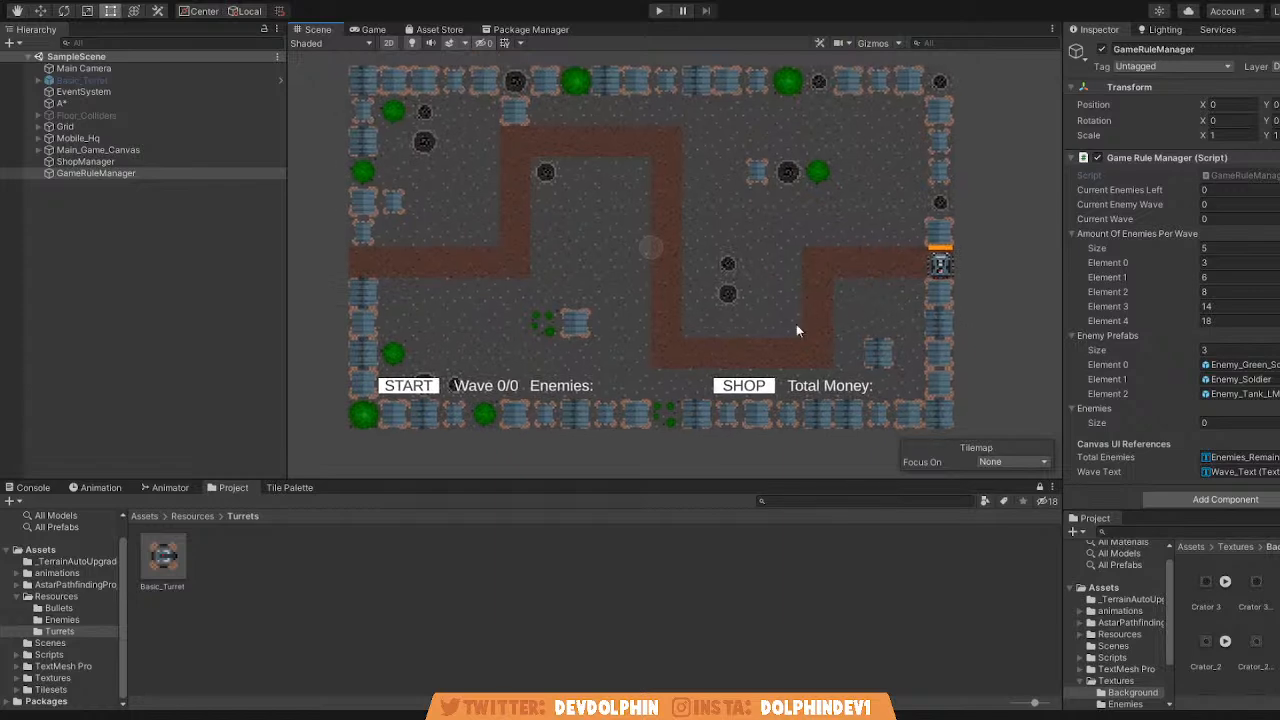
pyautogui.scroll(4, 778, 311)
pyautogui.scroll(-5, 895, 303)
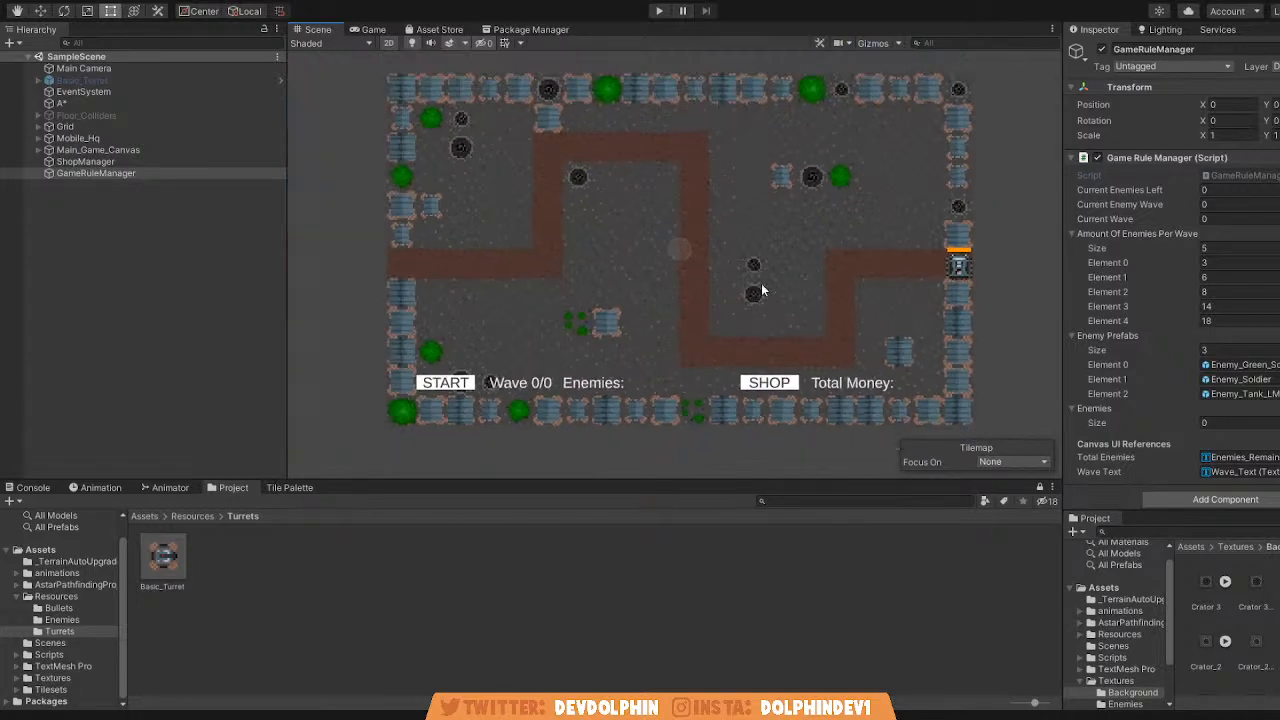
# Return to the Game view and start play mode.
pyautogui.click(373, 29)
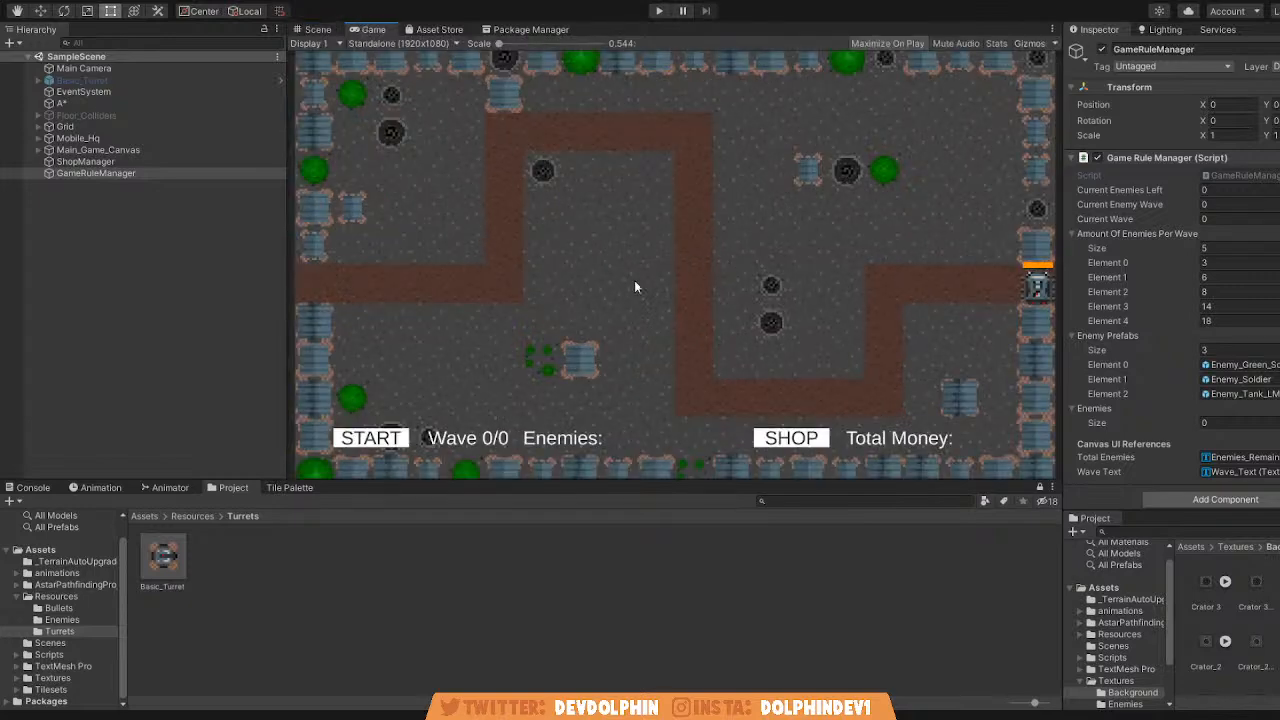
pyautogui.moveTo(499, 43)
pyautogui.mouseDown()
pyautogui.moveTo(554, 44)
pyautogui.moveTo(499, 43)
pyautogui.mouseUp()
pyautogui.press('q')
pyautogui.press('t')
pyautogui.press('q')
pyautogui.press('t')
pyautogui.click(659, 11)
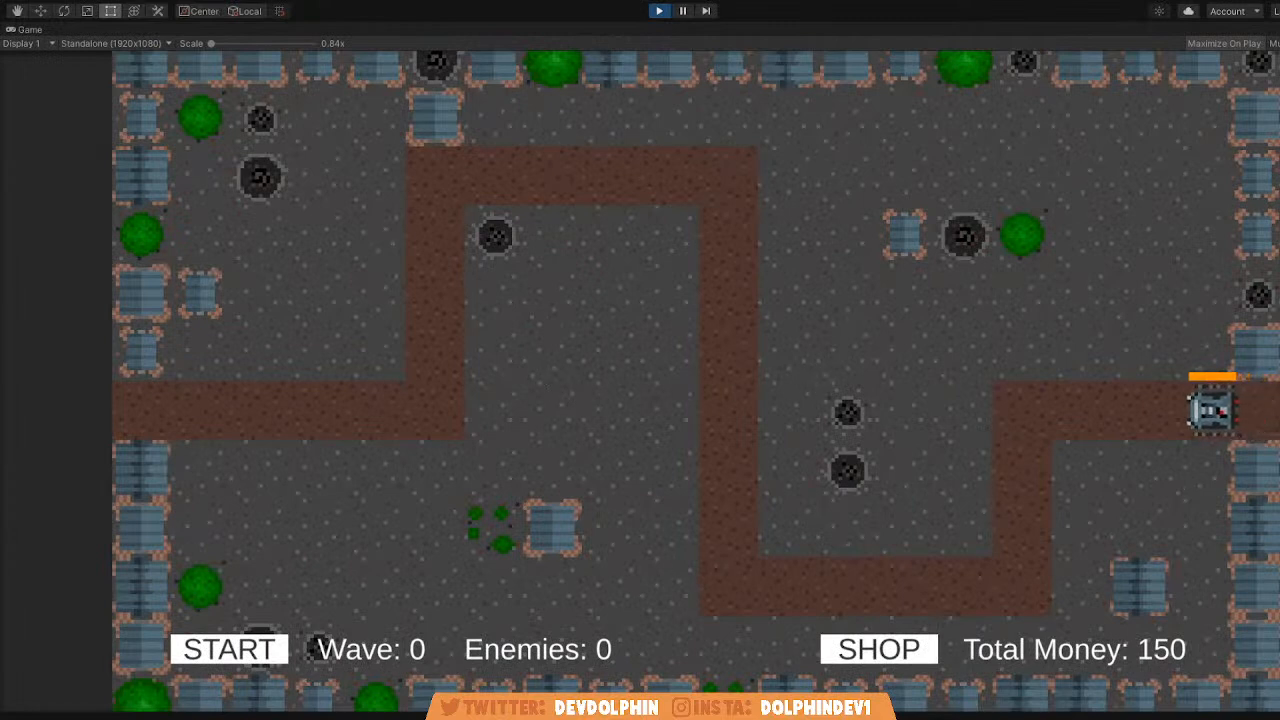
# Buy three turrets costing 50 each from the shop, place them around the path's first bends, and start the first wave.
pyautogui.click(930, 649)
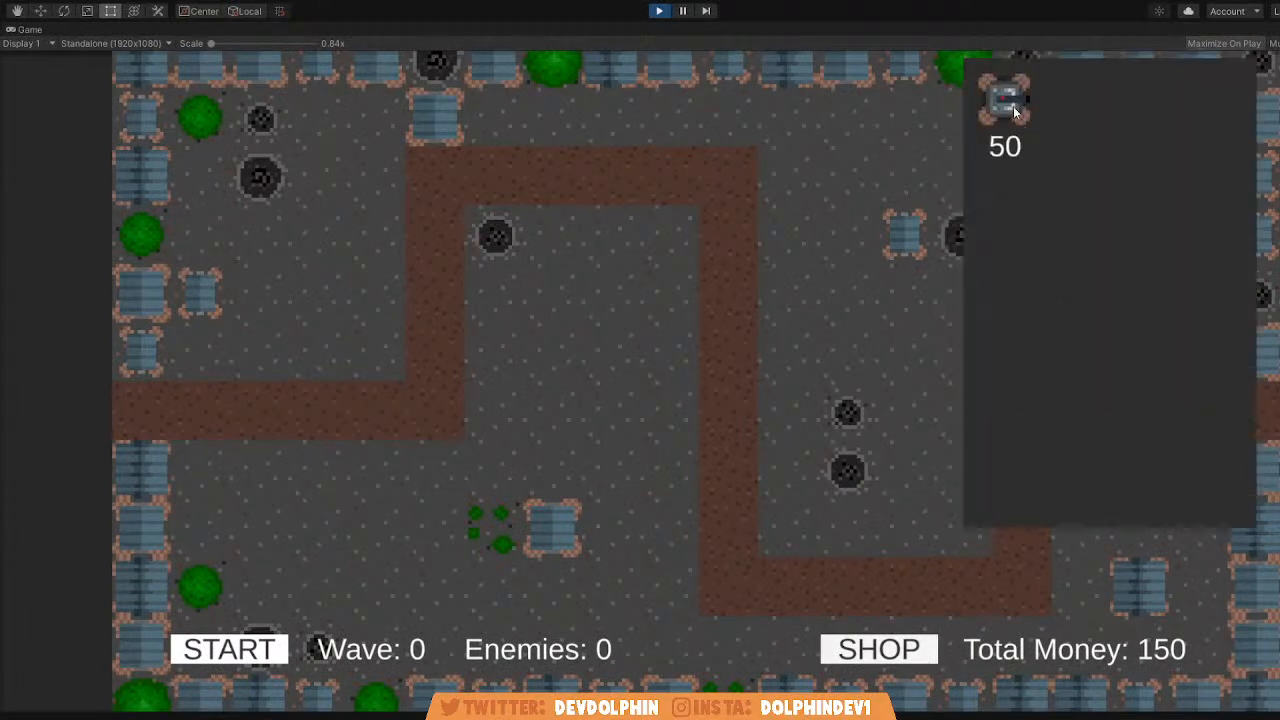
pyautogui.click(1005, 112)
pyautogui.click(563, 231)
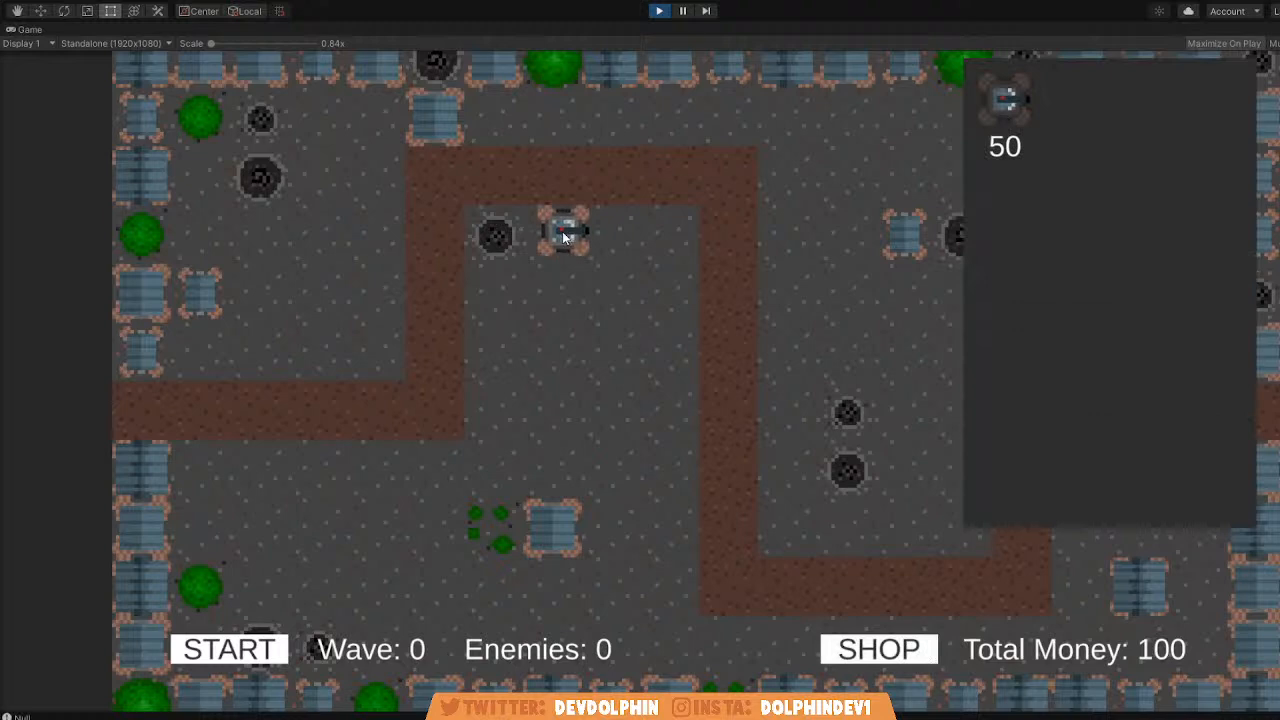
pyautogui.click(1029, 118)
pyautogui.click(502, 405)
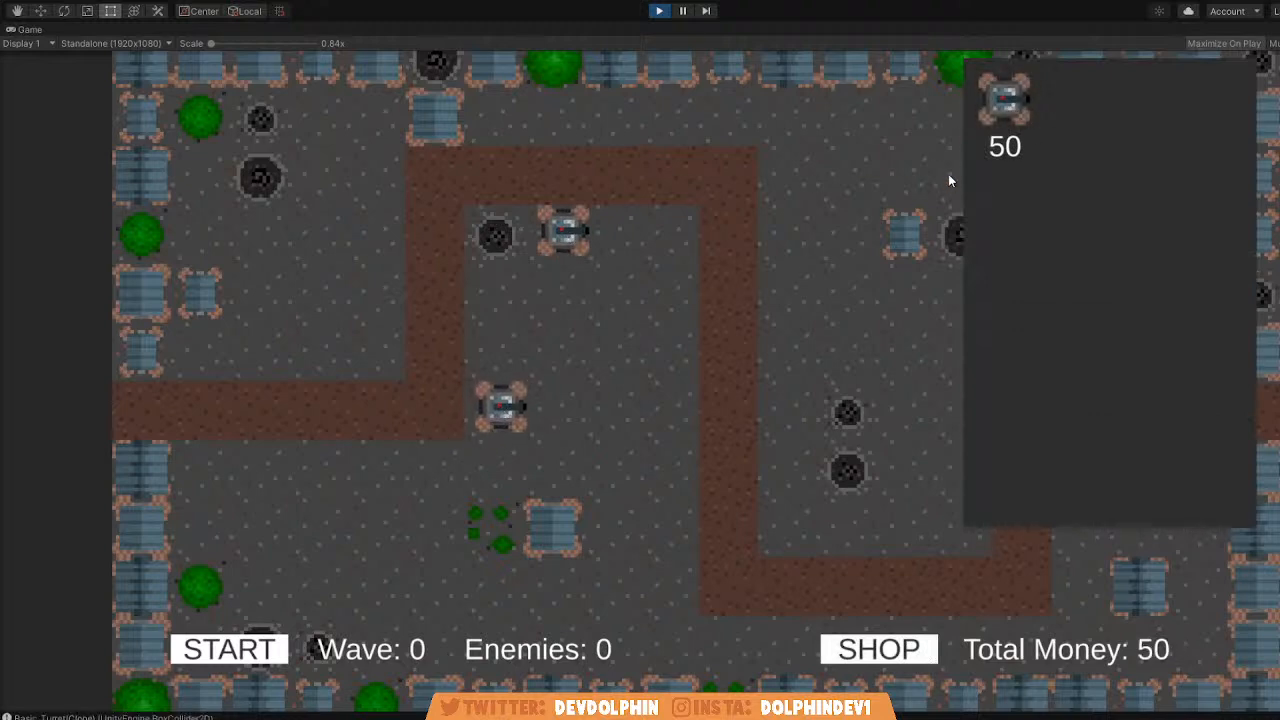
pyautogui.click(1005, 100)
pyautogui.click(372, 178)
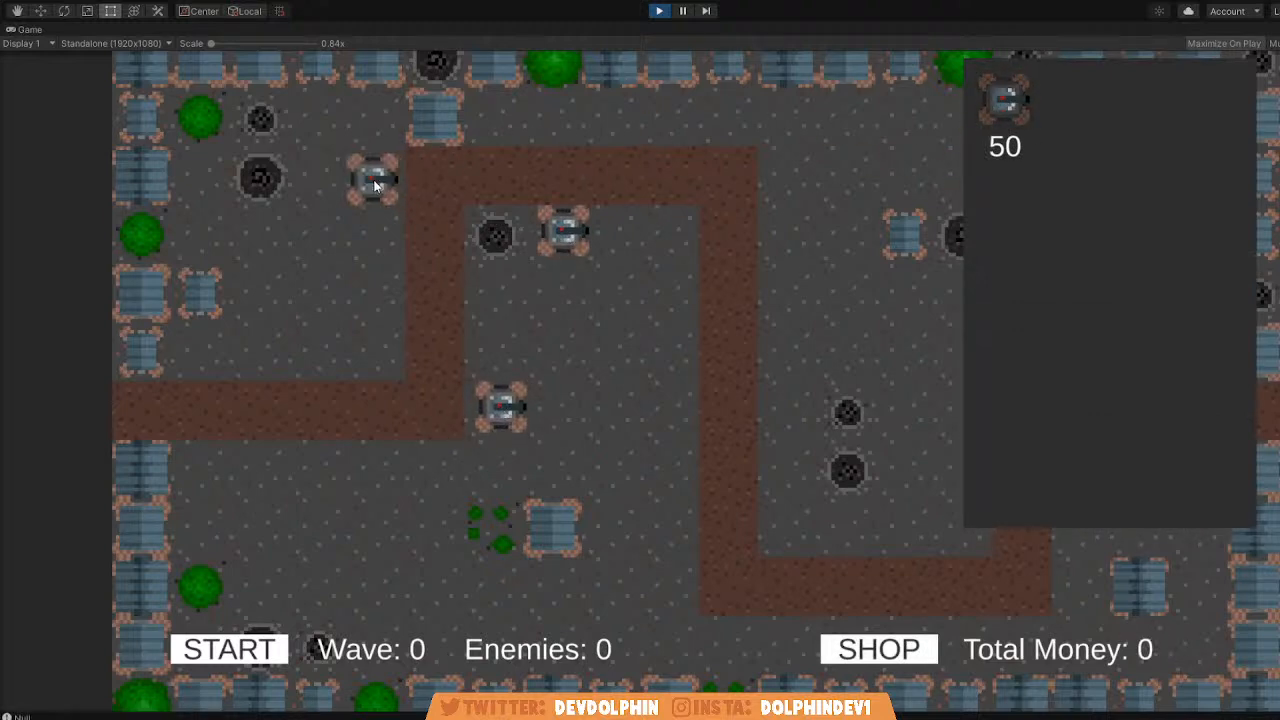
pyautogui.click(930, 648)
pyautogui.click(265, 652)
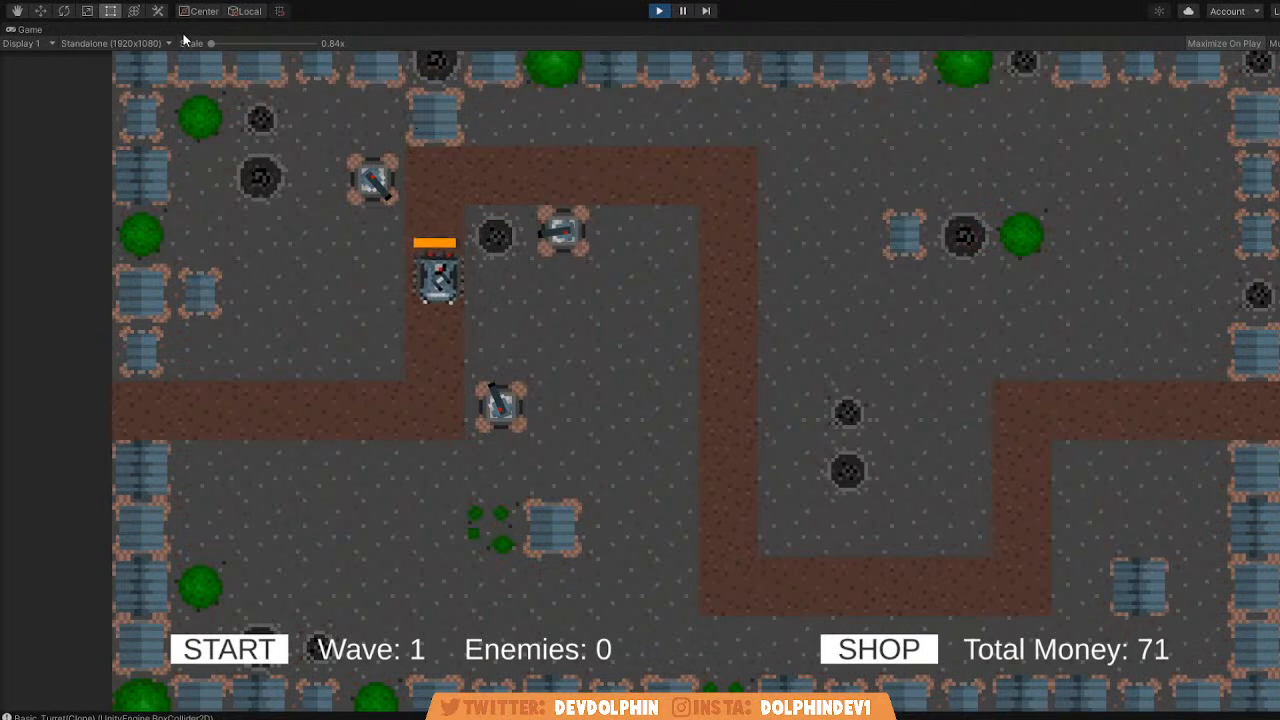
# Restore the full editor layout and, in the Scene view, move Mobile_Hq back near the right-hand end of the path.
pyautogui.hotkey('shift', 'space')
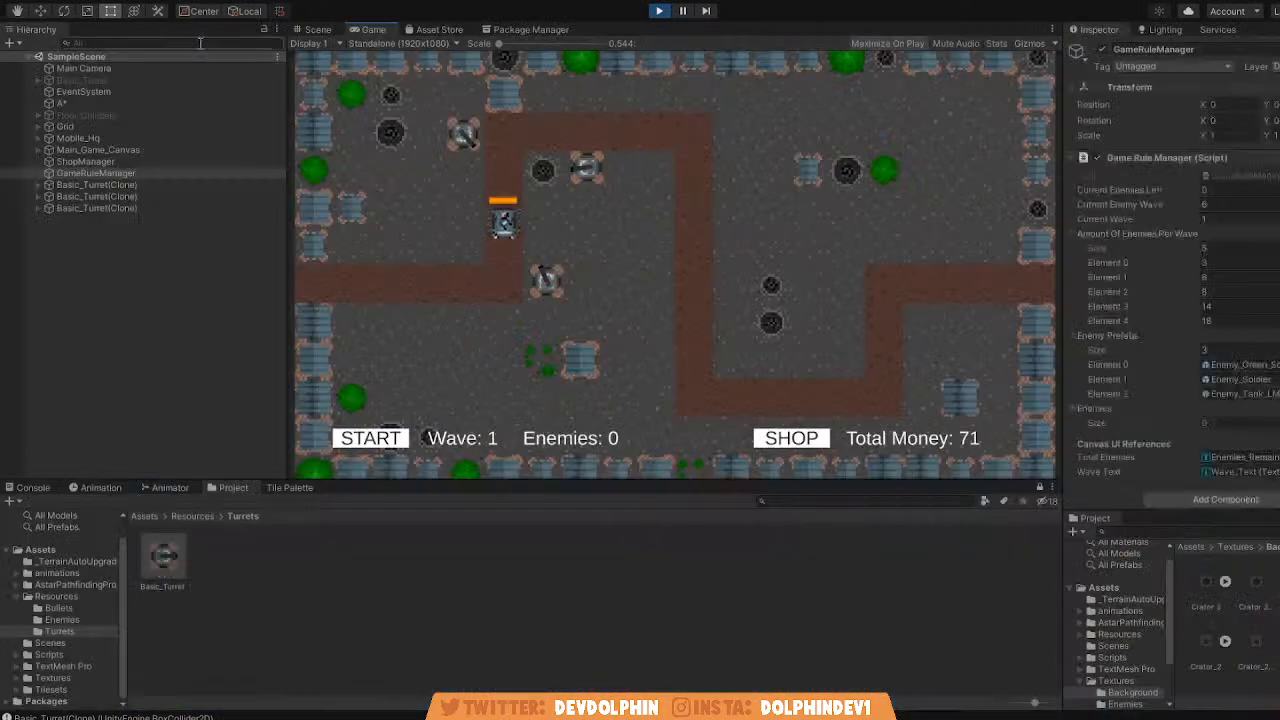
pyautogui.click(318, 31)
pyautogui.click(134, 139)
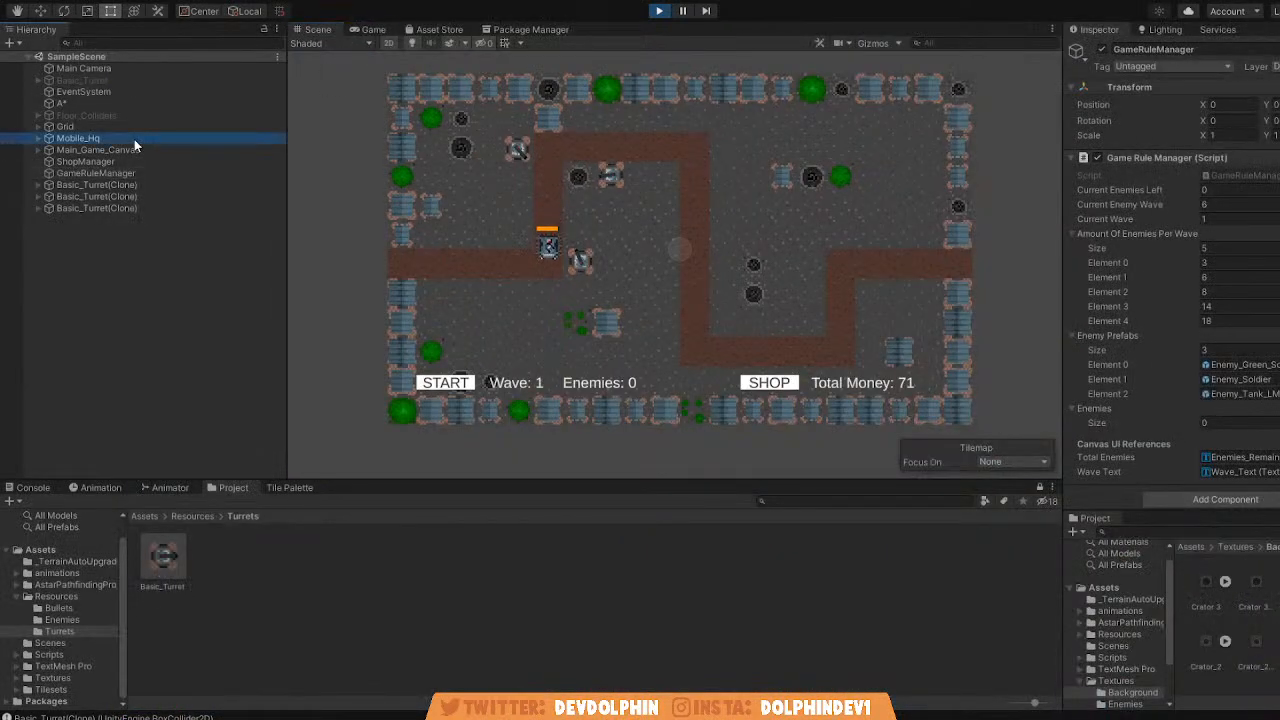
pyautogui.click(40, 11)
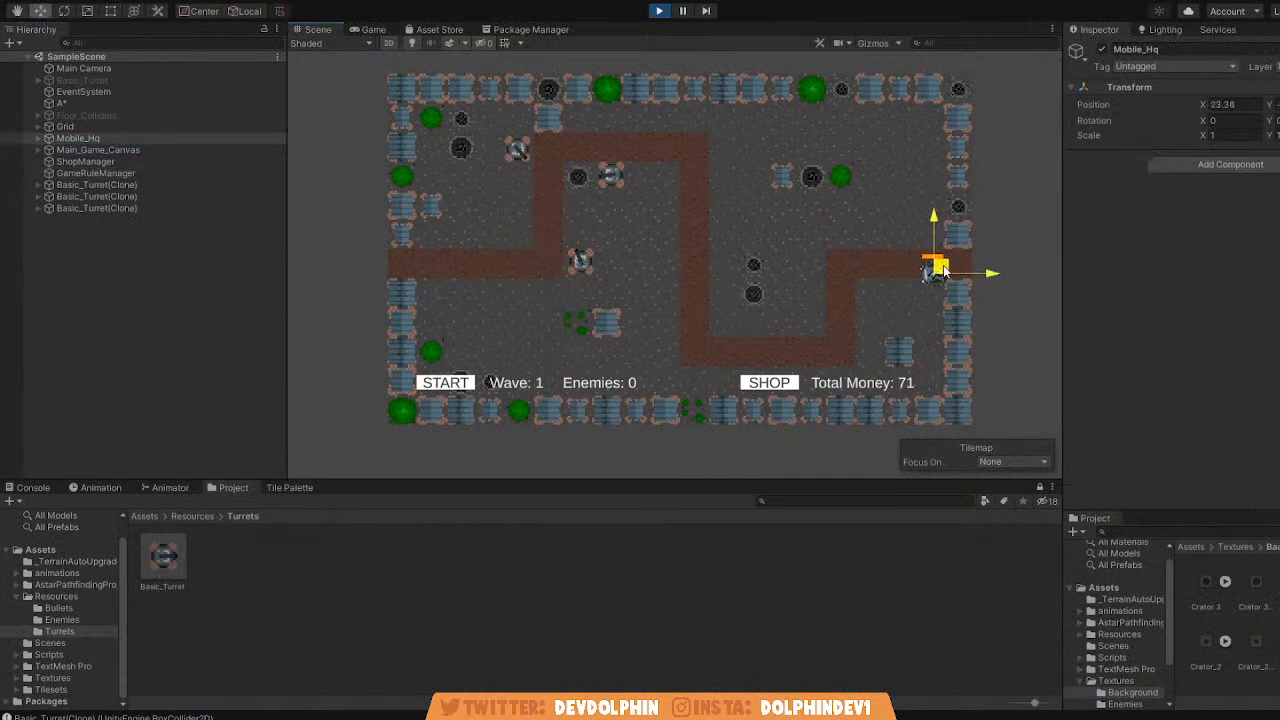
# Disable the AIPath component on Mobile_Hq_Object, leaving its Can Search option enabled.
pyautogui.click(38, 138)
pyautogui.click(100, 150)
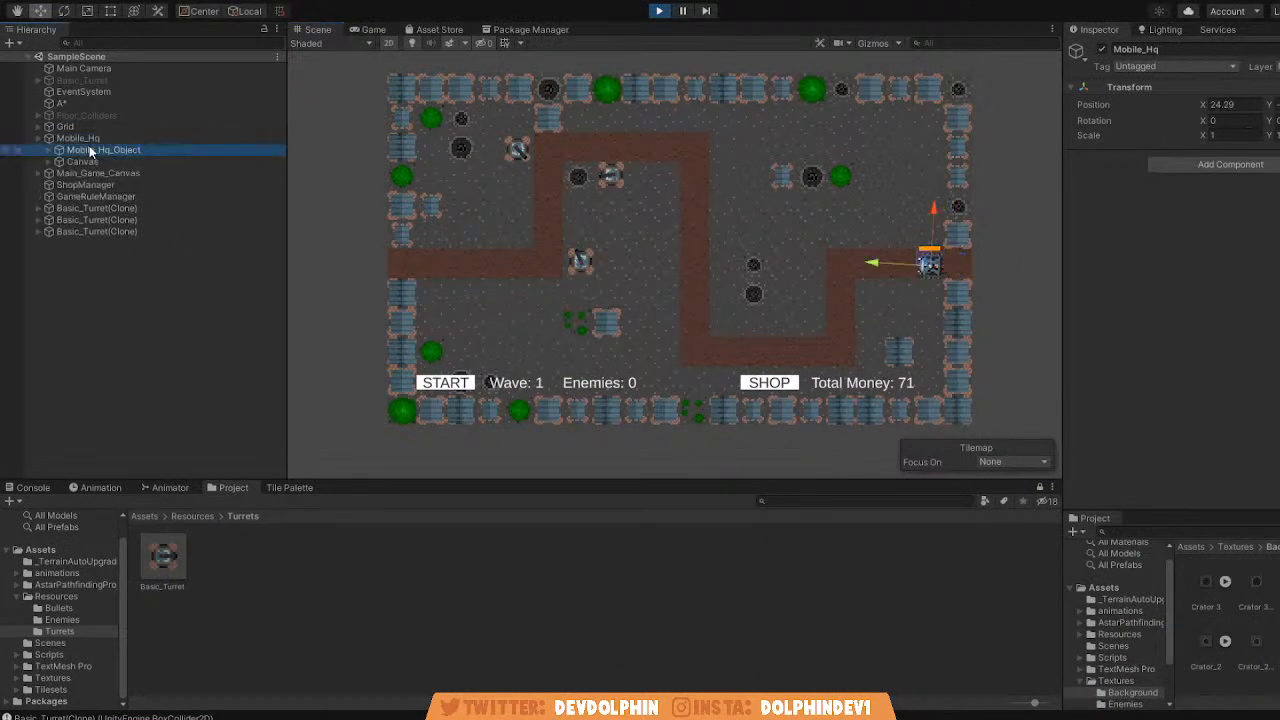
pyautogui.scroll(-5, 1170, 270)
pyautogui.click(1206, 197)
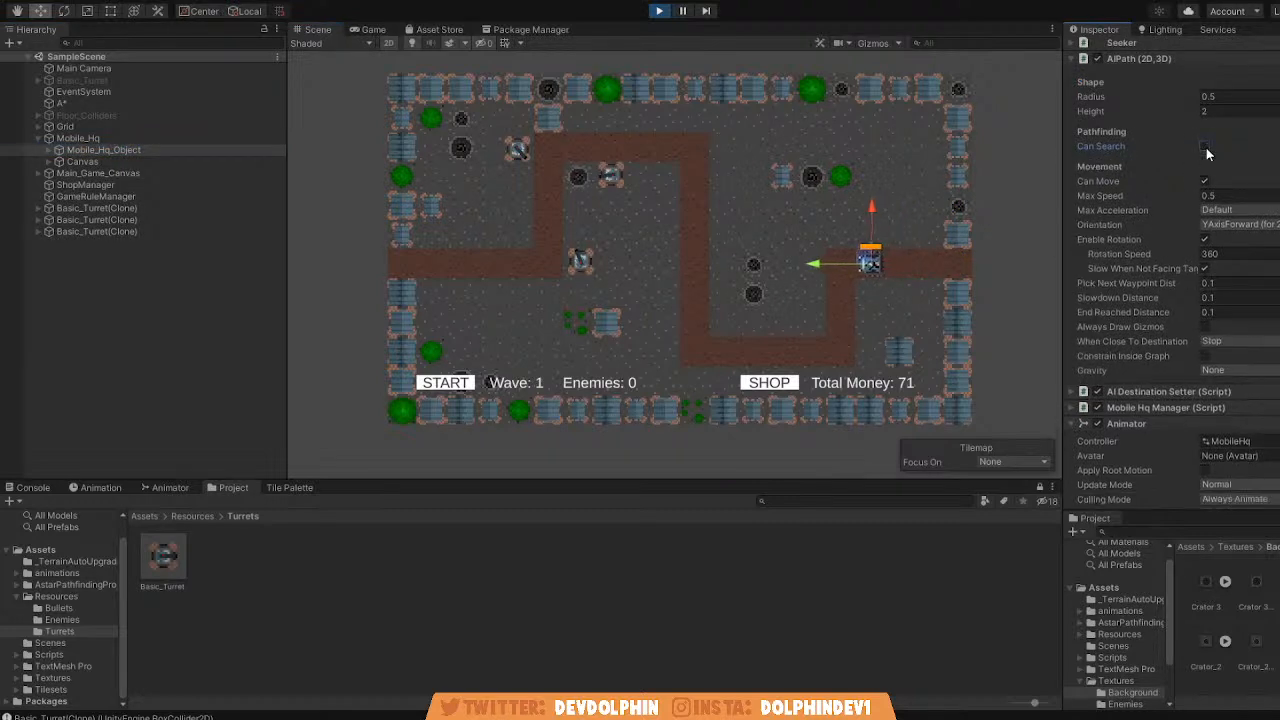
pyautogui.scroll(3, 1169, 162)
pyautogui.click(1098, 189)
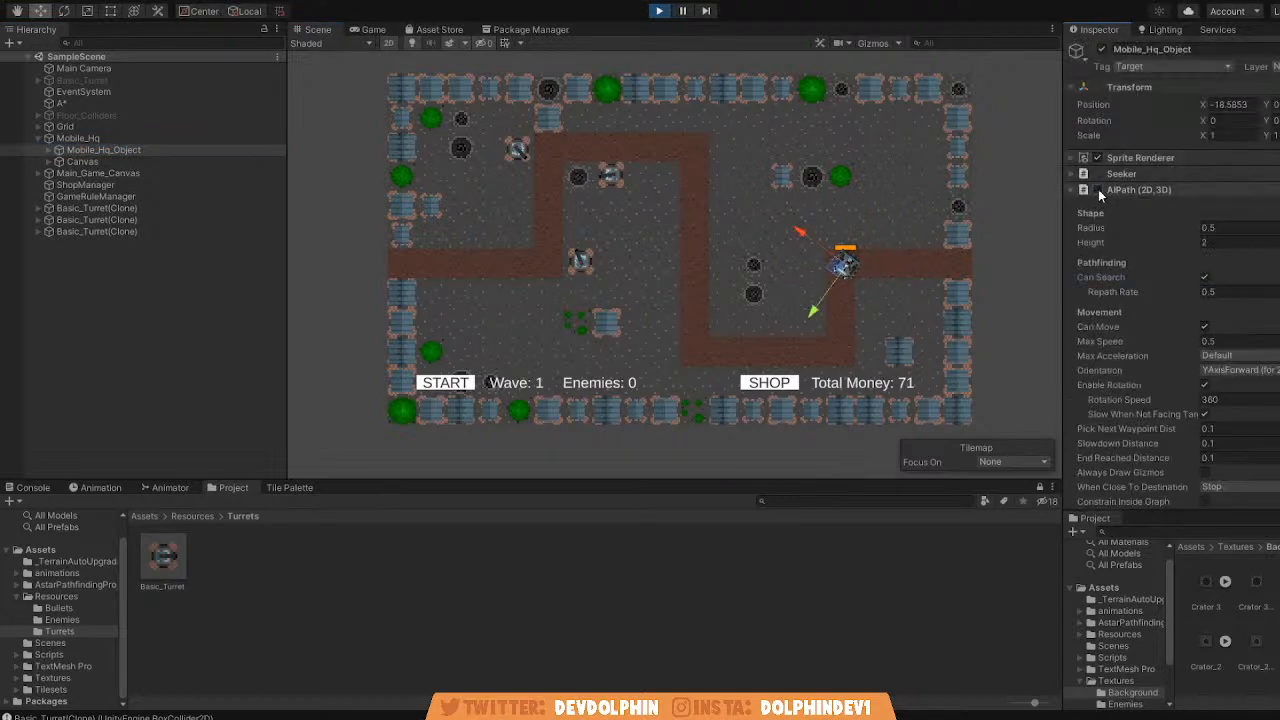
# Start the second wave in the Game view and select GameRuleManager to monitor its wave and enemy values.
pyautogui.click(368, 30)
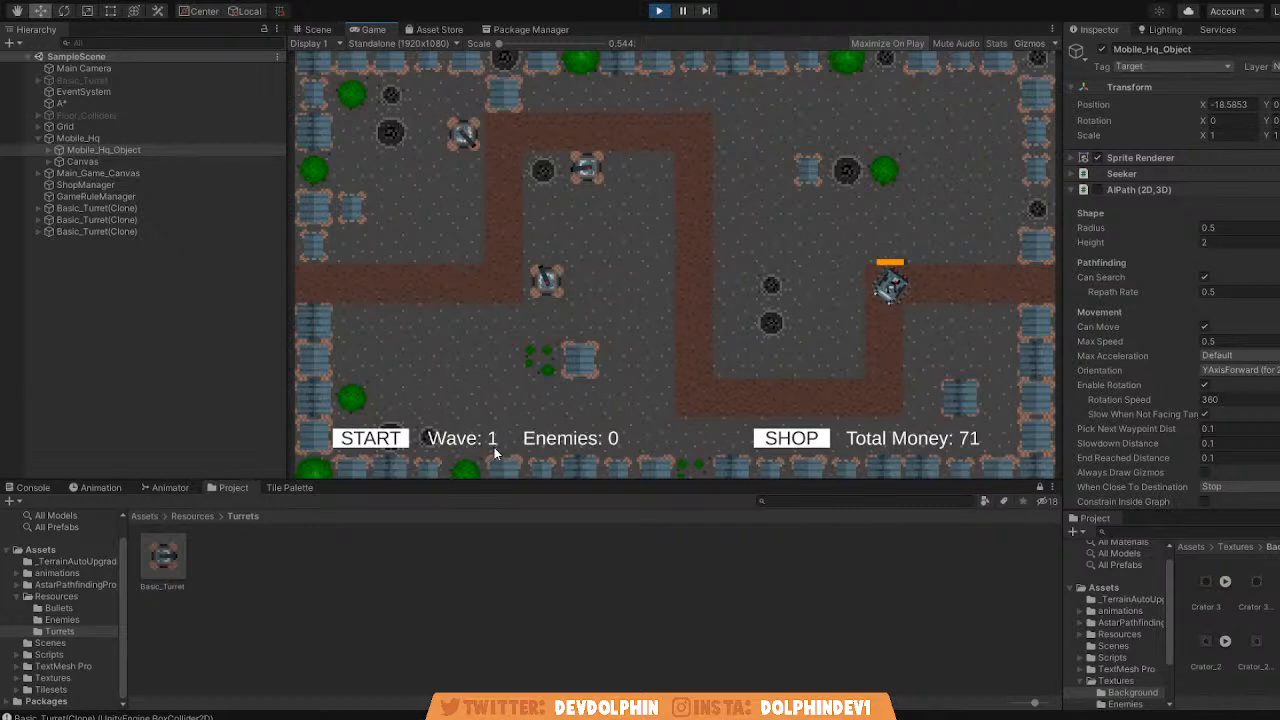
pyautogui.click(391, 443)
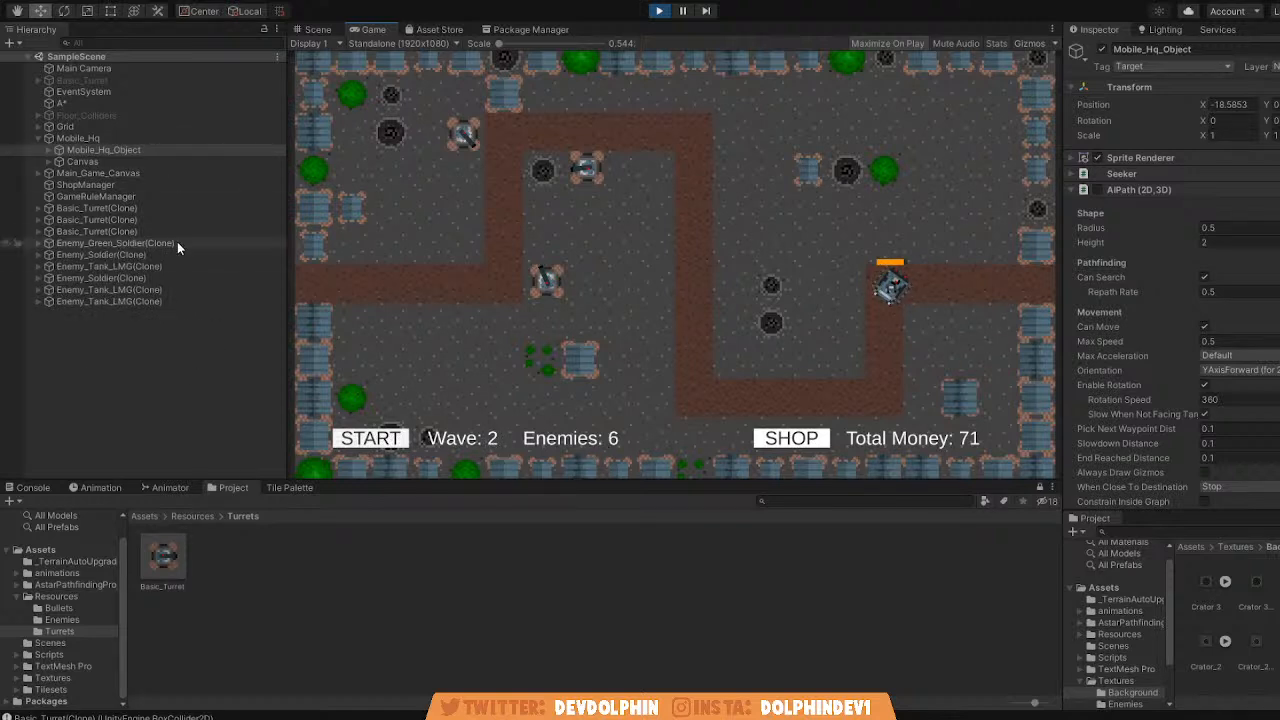
pyautogui.click(110, 197)
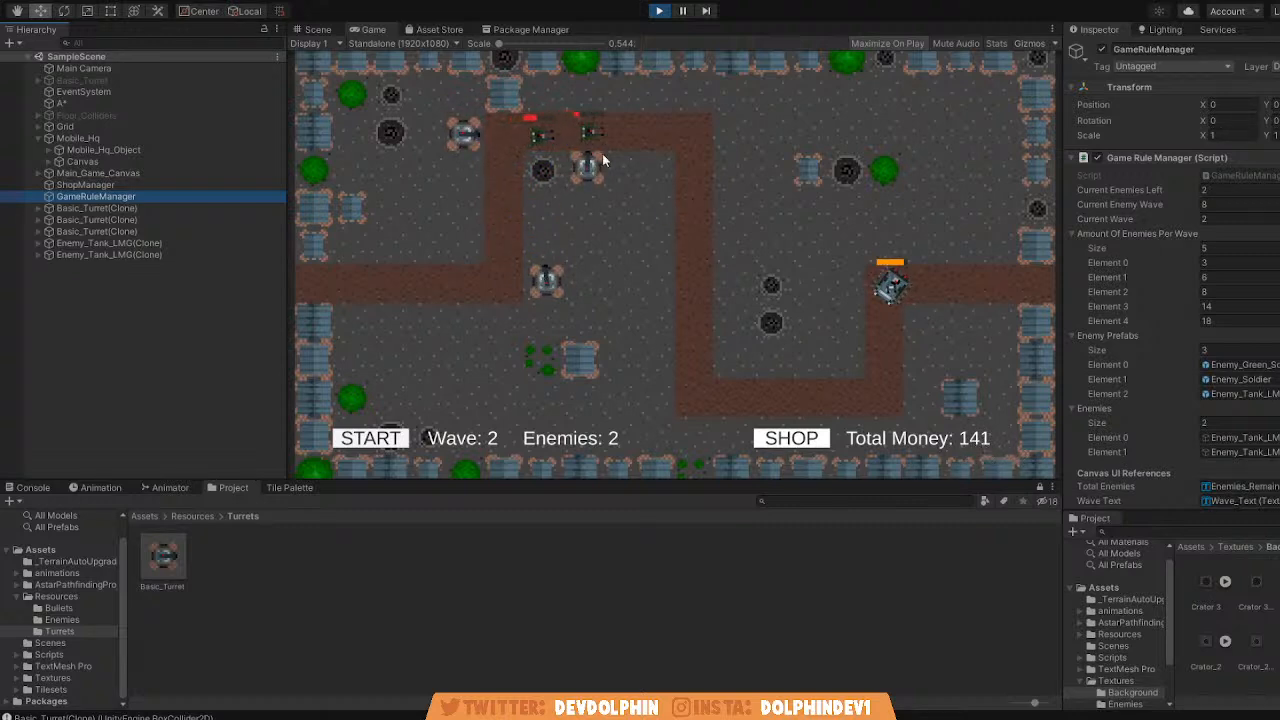
# Buy three more turrets from the shop, place them on both sides of the middle vertical path section, and close the shop.
pyautogui.click(791, 438)
pyautogui.click(876, 92)
pyautogui.click(656, 328)
pyautogui.click(873, 84)
pyautogui.click(732, 273)
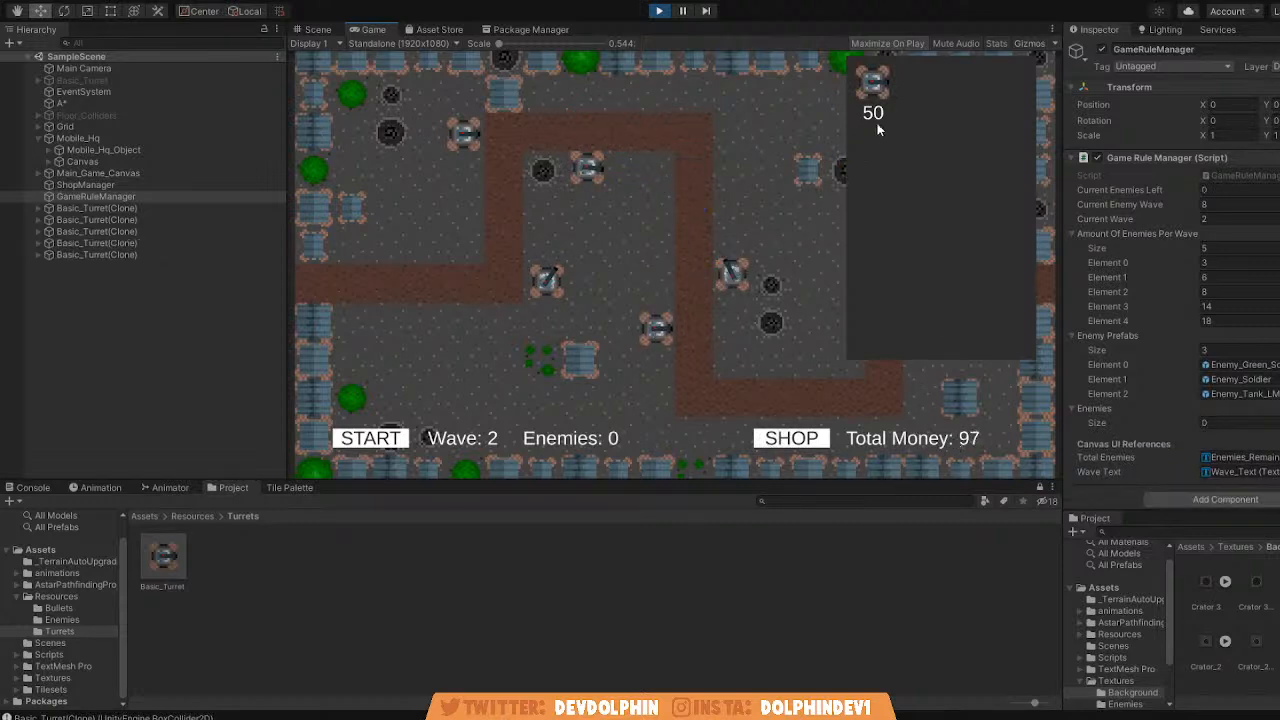
pyautogui.click(873, 90)
pyautogui.click(653, 241)
pyautogui.click(791, 438)
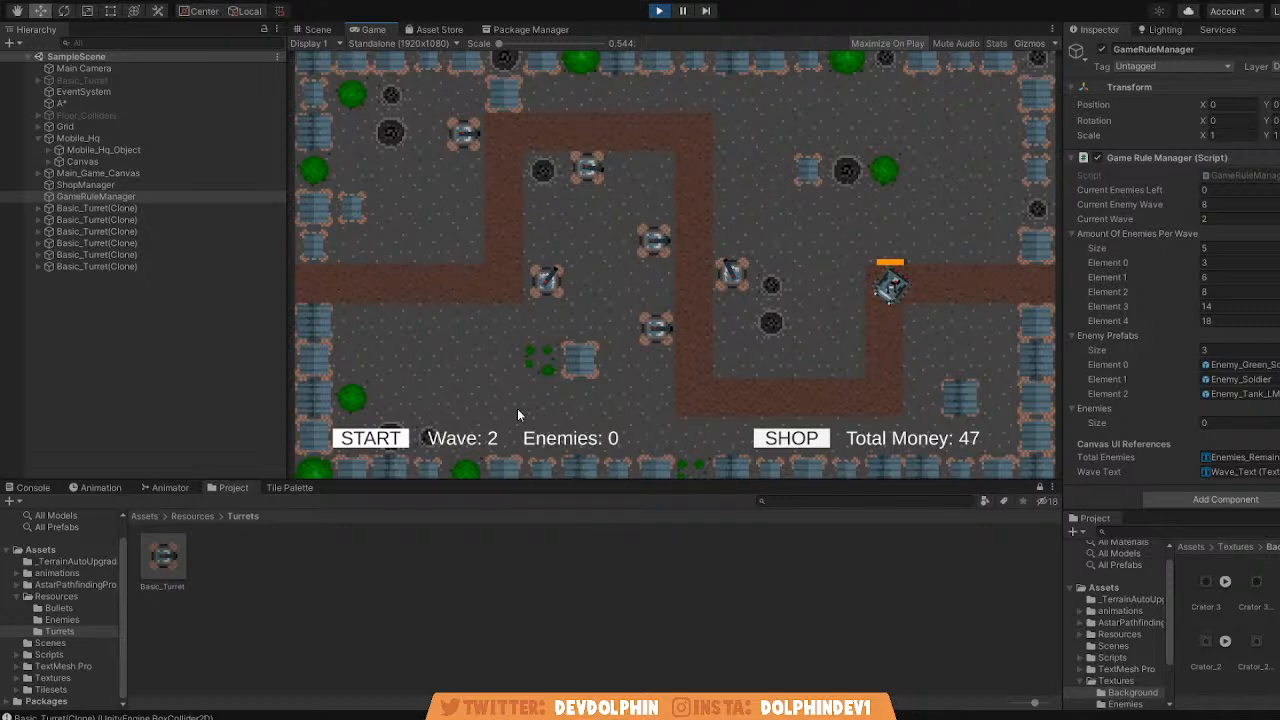
# Look through the enemy prefabs in the project's Resources folder.
pyautogui.click(189, 517)
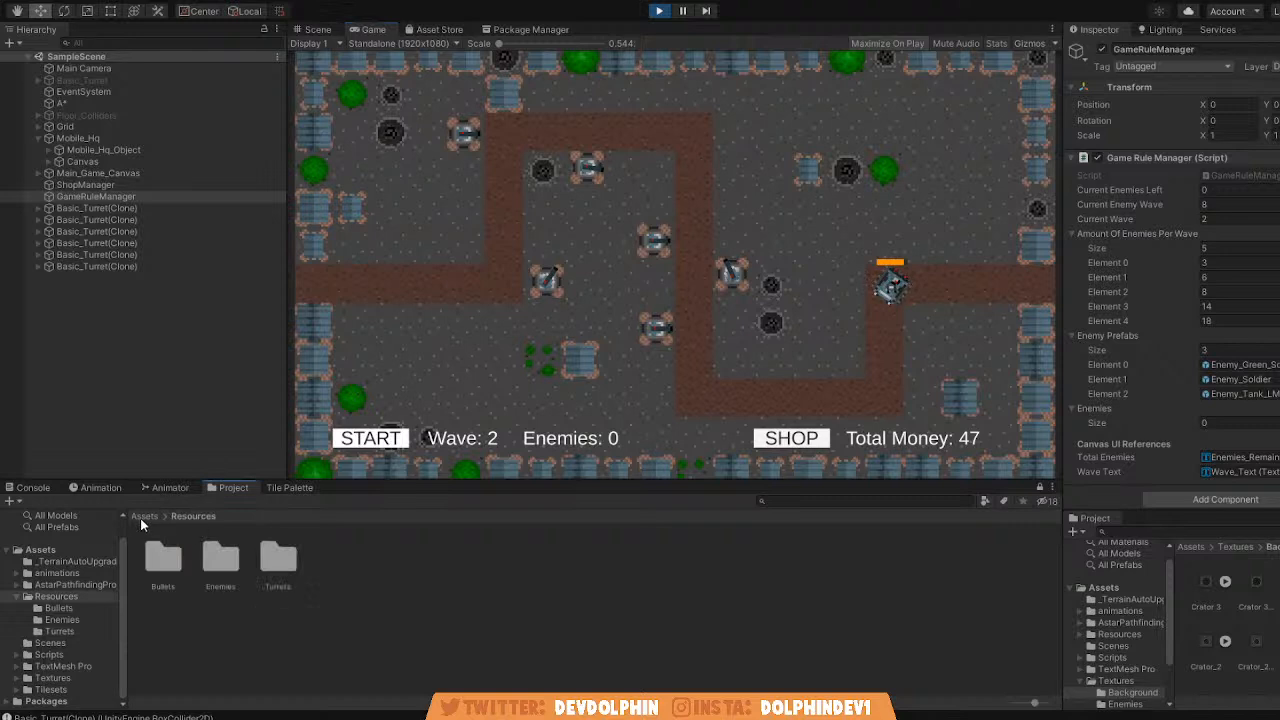
pyautogui.doubleClick(220, 560)
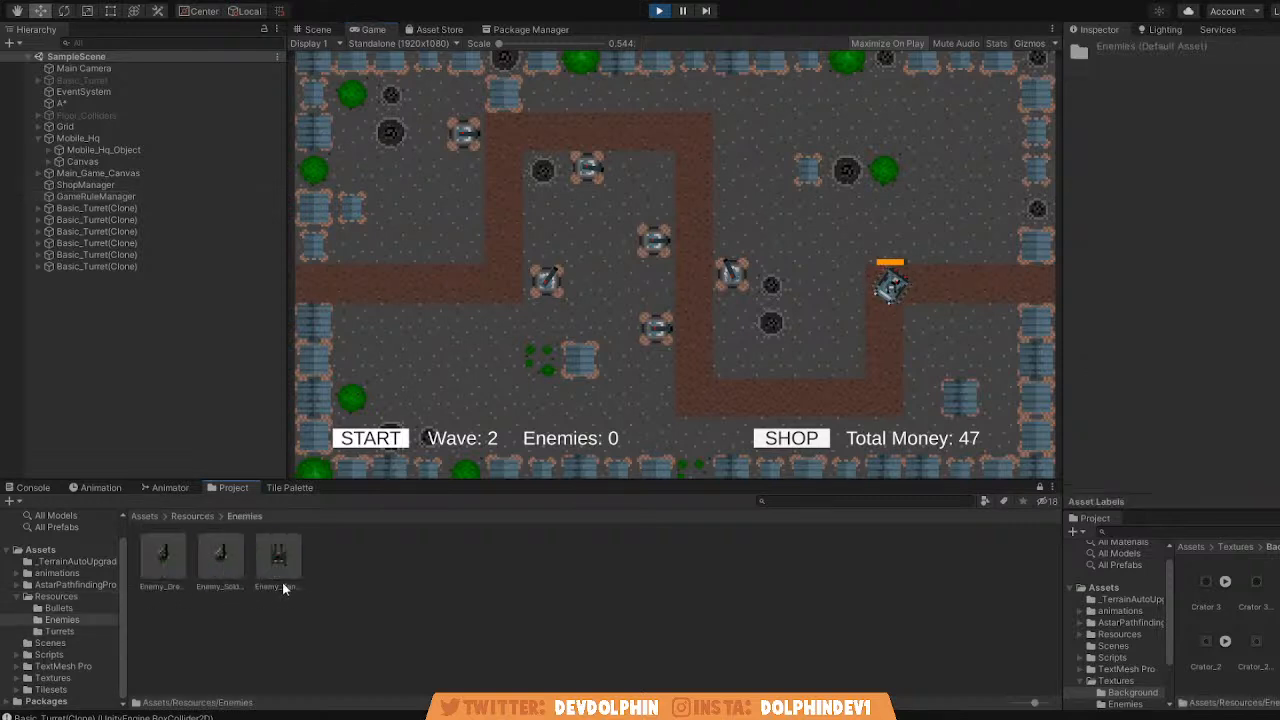
pyautogui.click(182, 517)
# Browse to the project's Textures folder and examine the sprite sheet in its Turrets subfolder.
pyautogui.click(146, 516)
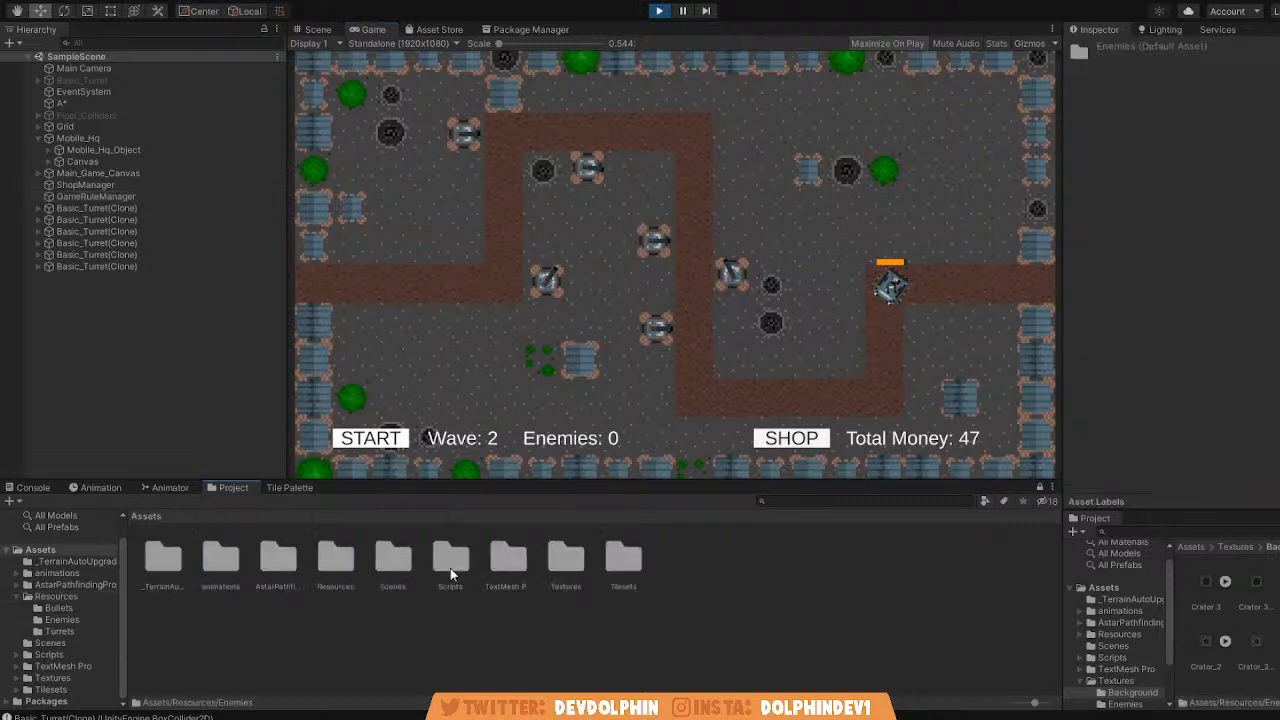
pyautogui.doubleClick(565, 567)
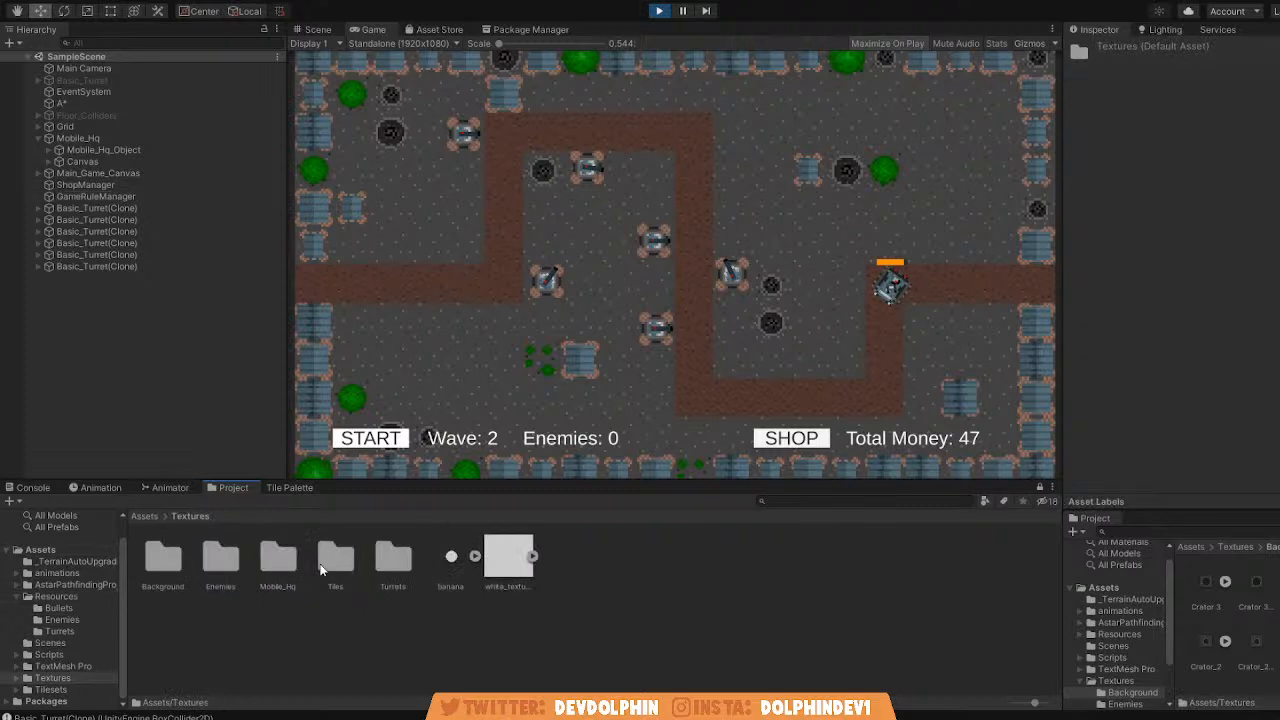
pyautogui.doubleClick(402, 565)
pyautogui.click(186, 556)
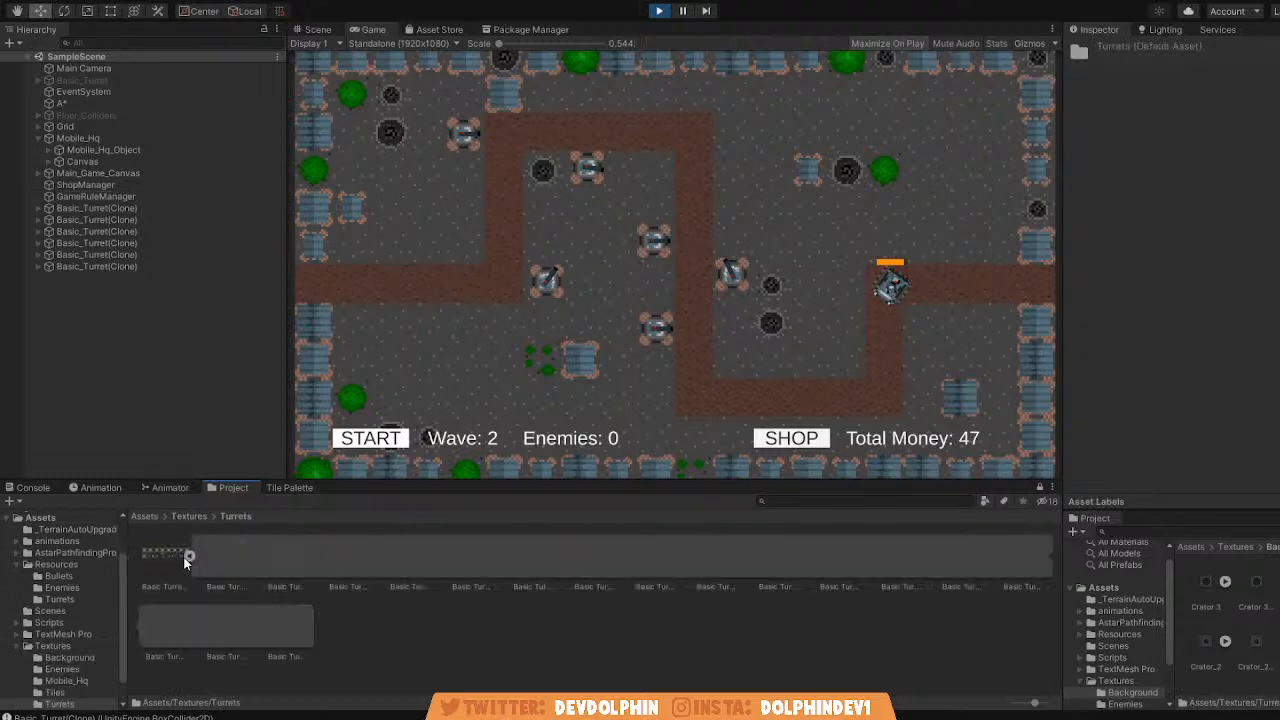
pyautogui.click(187, 557)
pyautogui.click(189, 516)
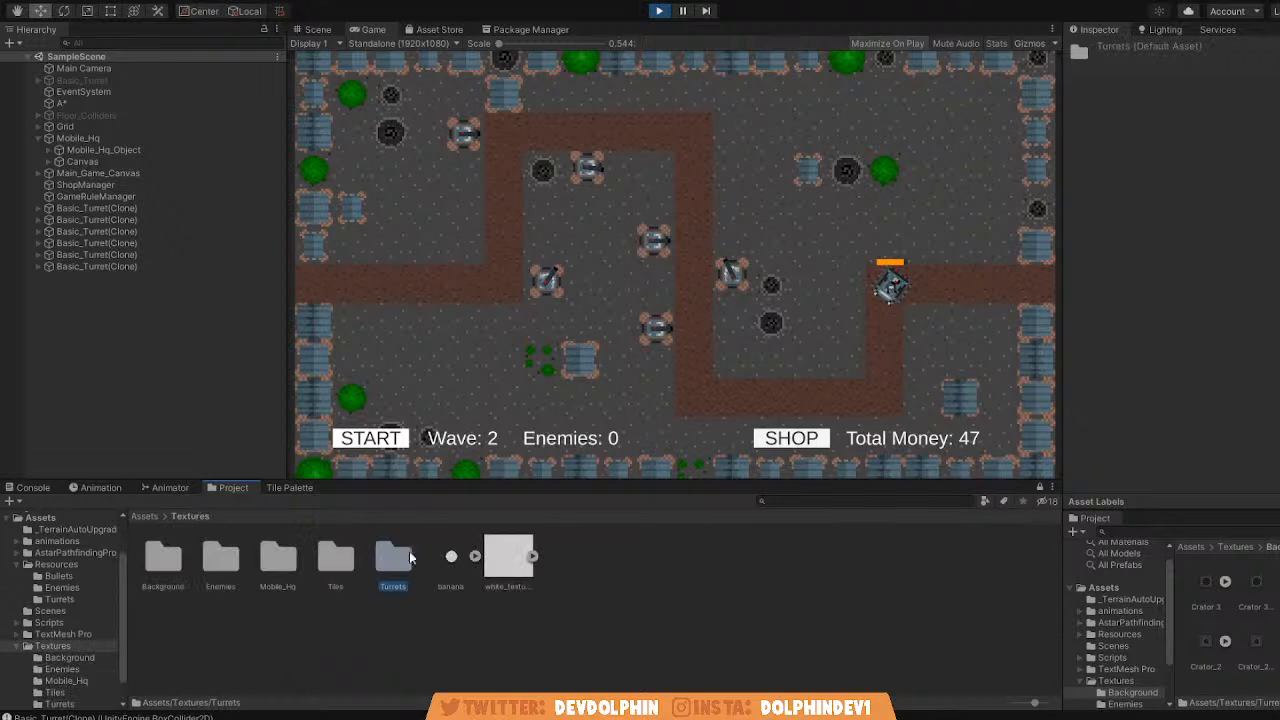
# Look through the Tiles, Mobile_Hq, Enemies and Background texture subfolders.
pyautogui.doubleClick(337, 560)
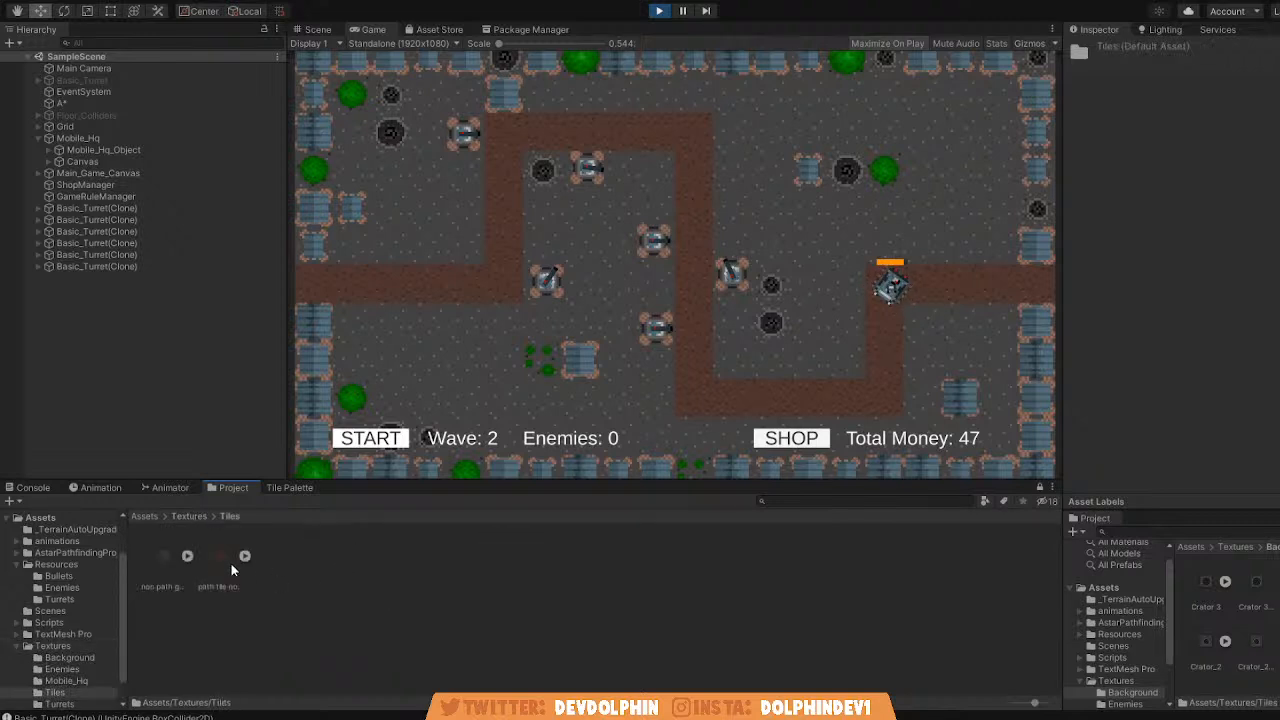
pyautogui.click(191, 516)
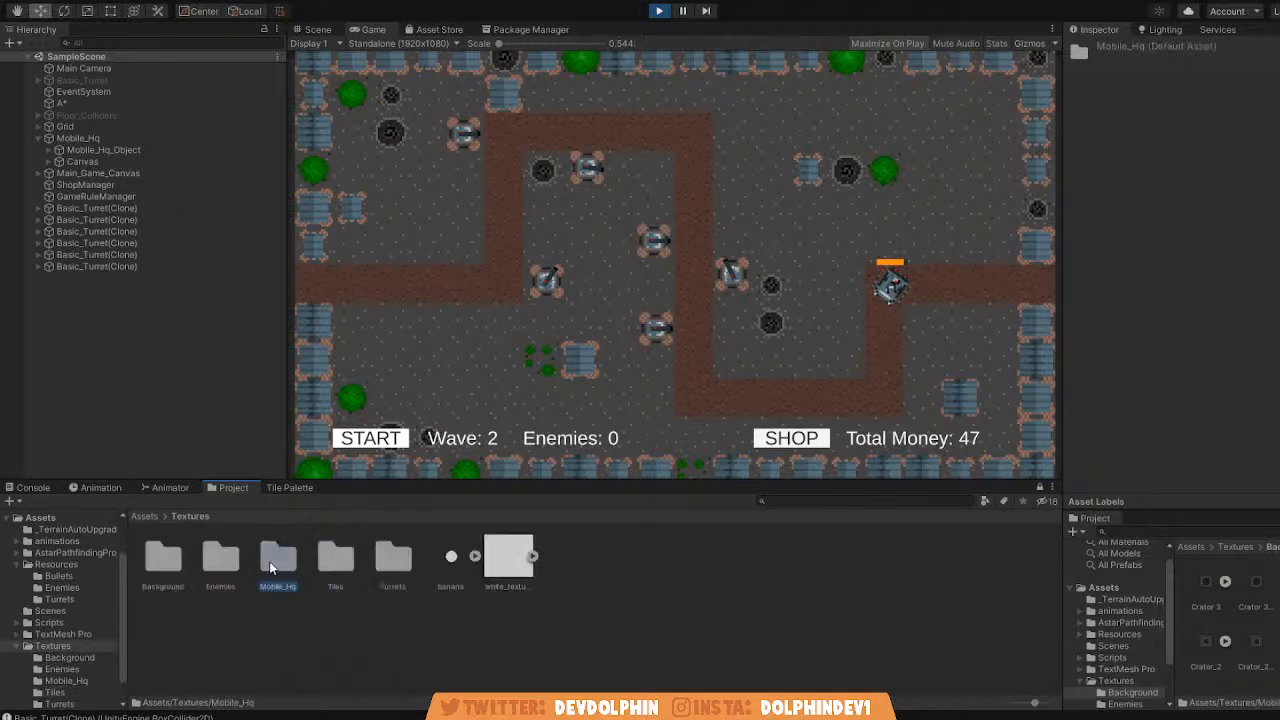
pyautogui.doubleClick(272, 558)
pyautogui.click(187, 516)
pyautogui.doubleClick(218, 562)
pyautogui.click(187, 516)
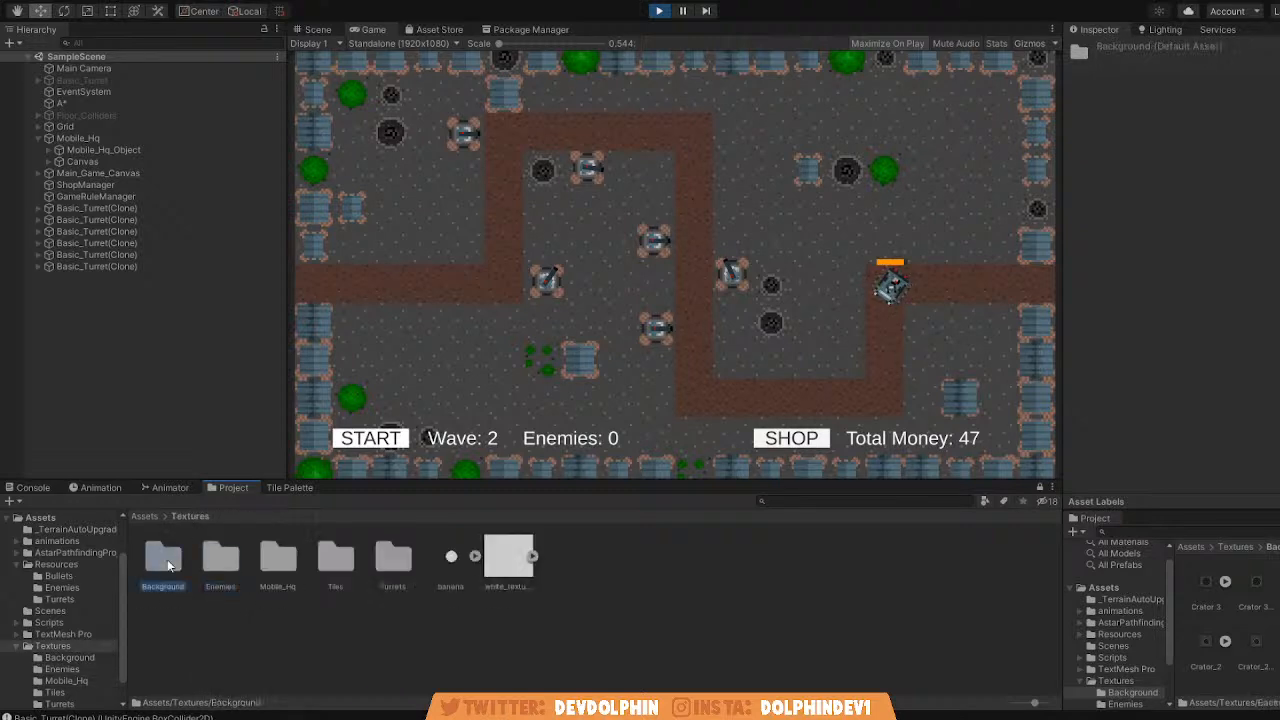
pyautogui.doubleClick(167, 559)
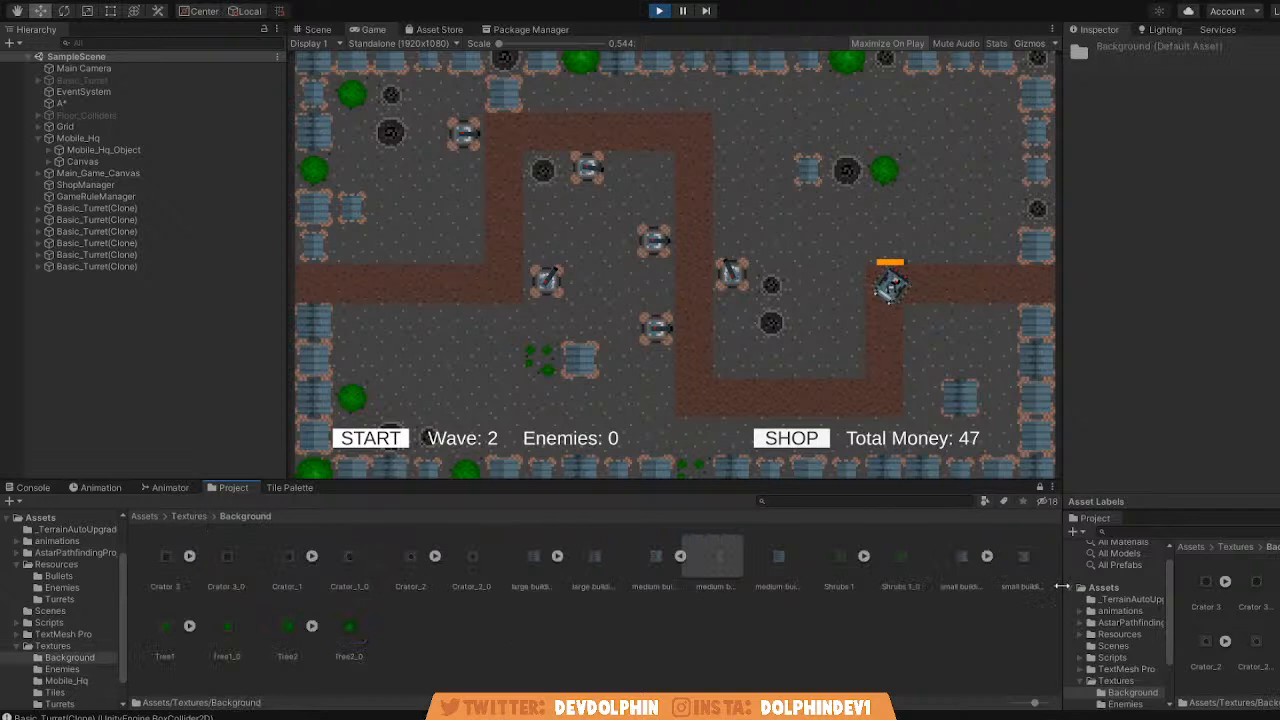
pyautogui.click(190, 516)
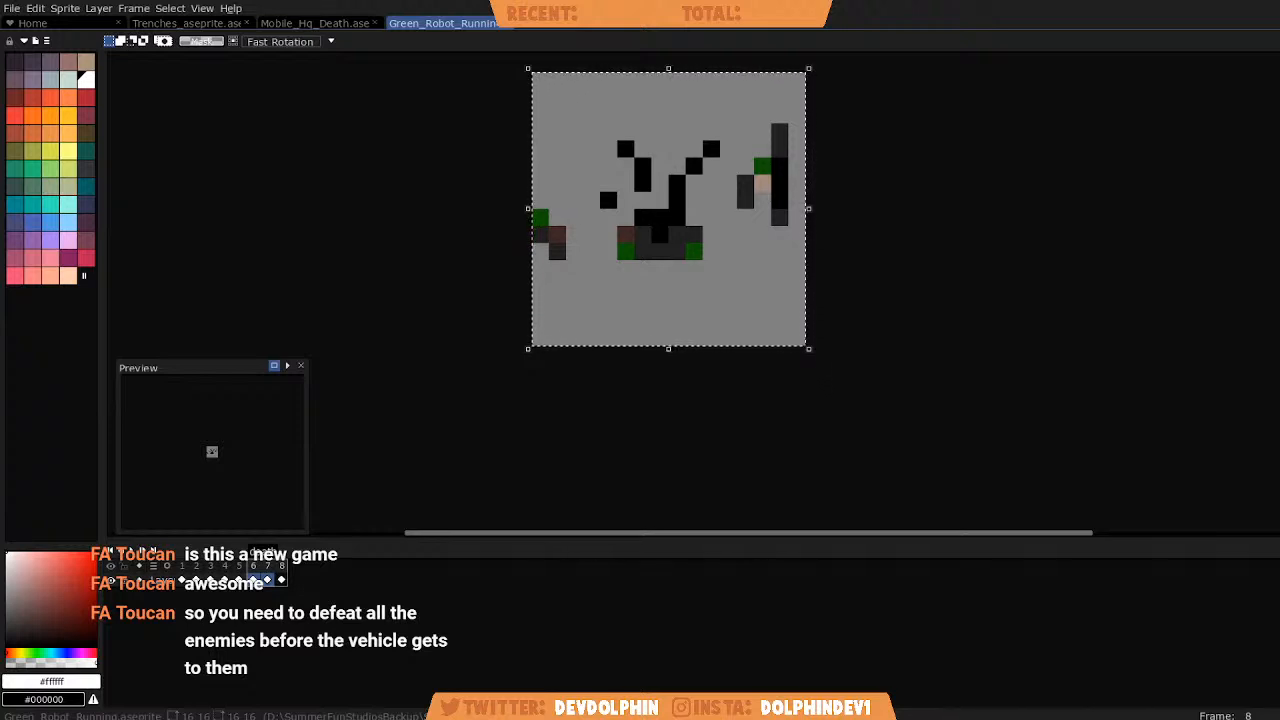
# Switch to Aseprite, look over the open sprites, and view frame 1 of Mobile_Hq_Death.
pyautogui.scroll(-1, 424, 300)
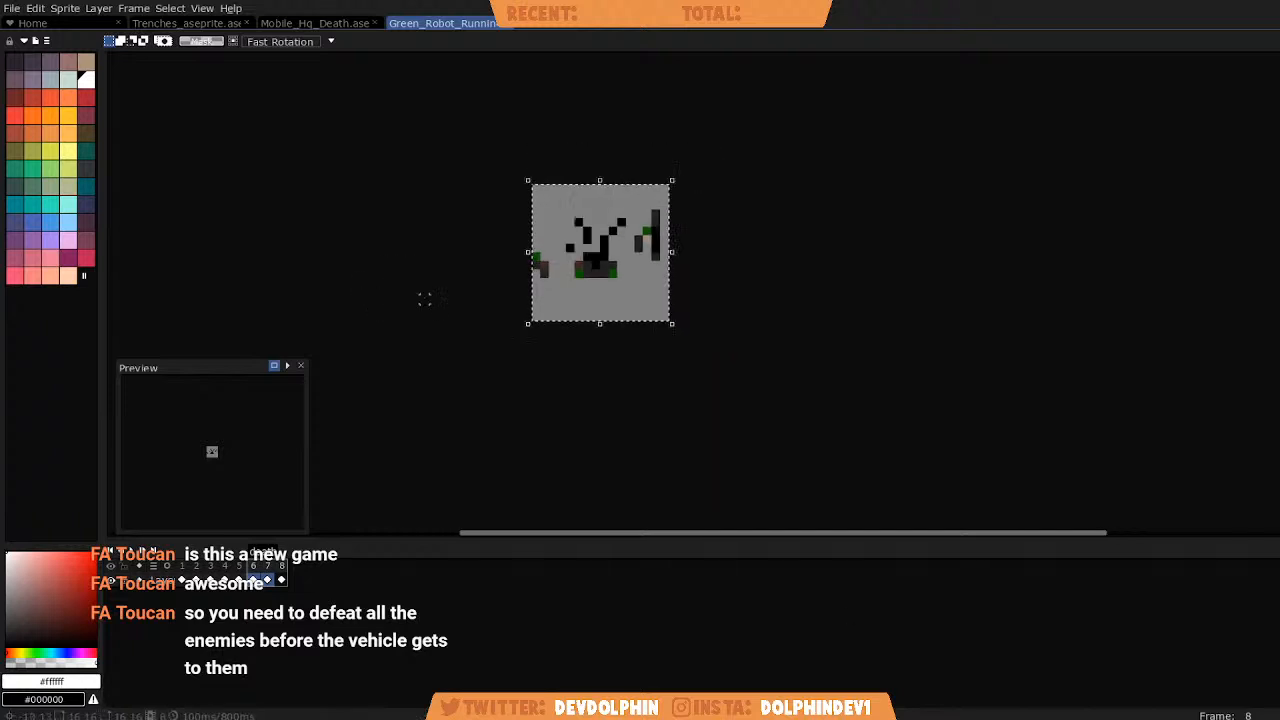
pyautogui.click(315, 22)
pyautogui.click(185, 23)
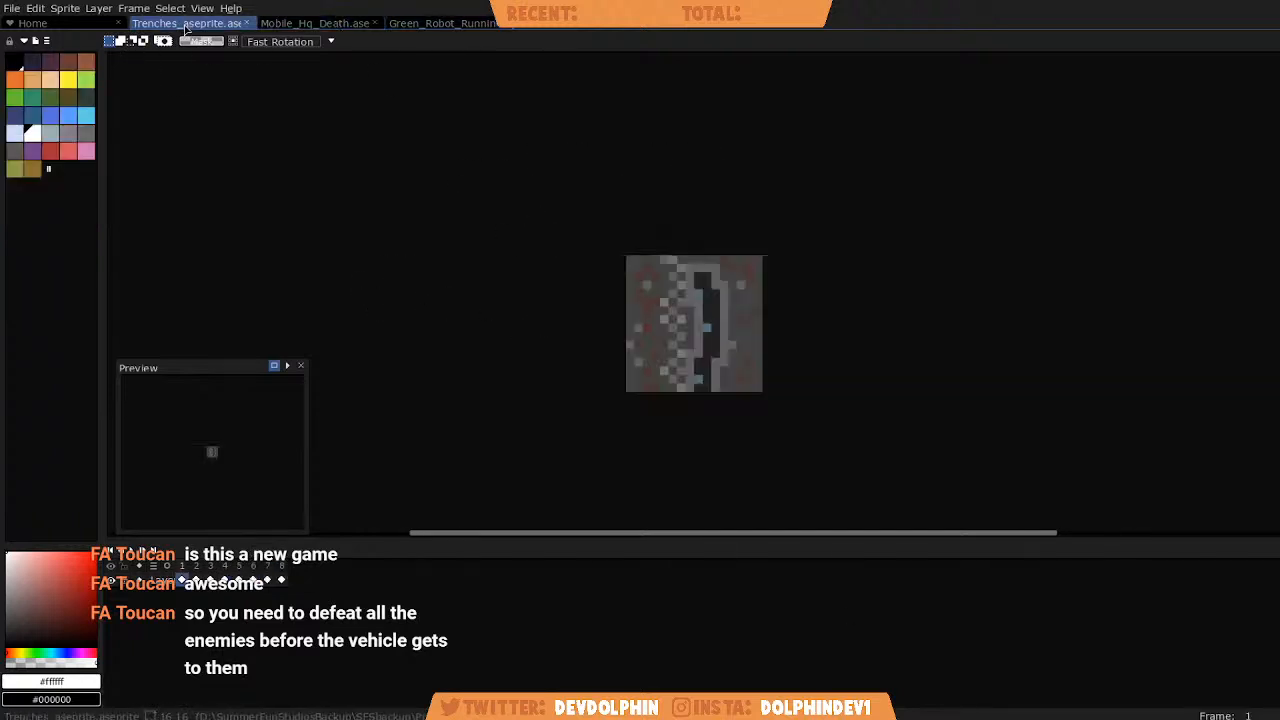
pyautogui.click(315, 22)
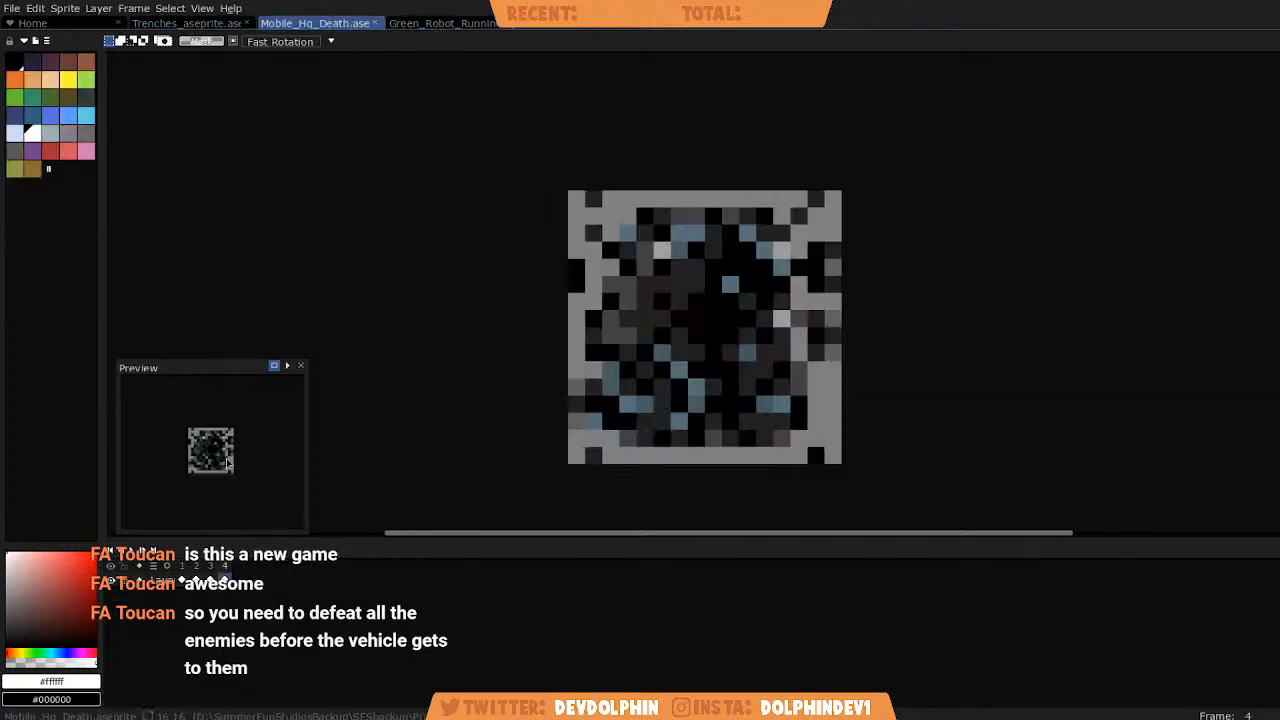
pyautogui.click(182, 568)
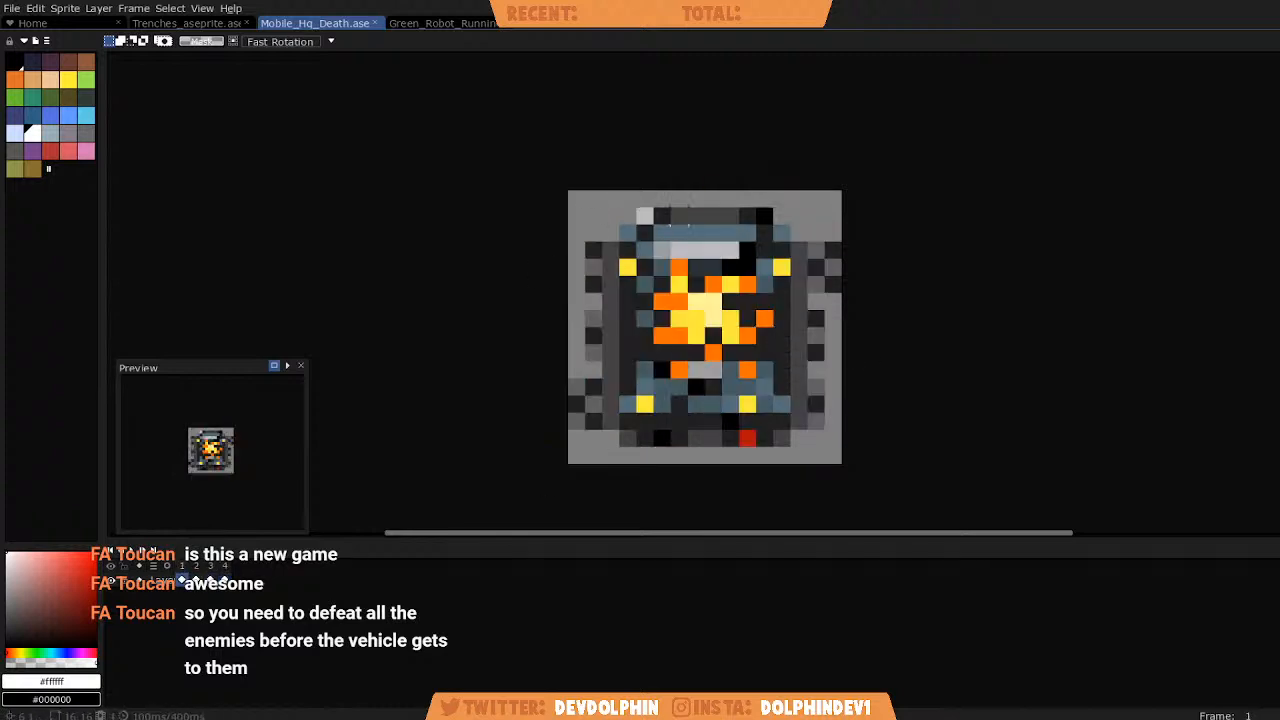
# Examine frame 1 of the Trenches sprite up close.
pyautogui.click(190, 22)
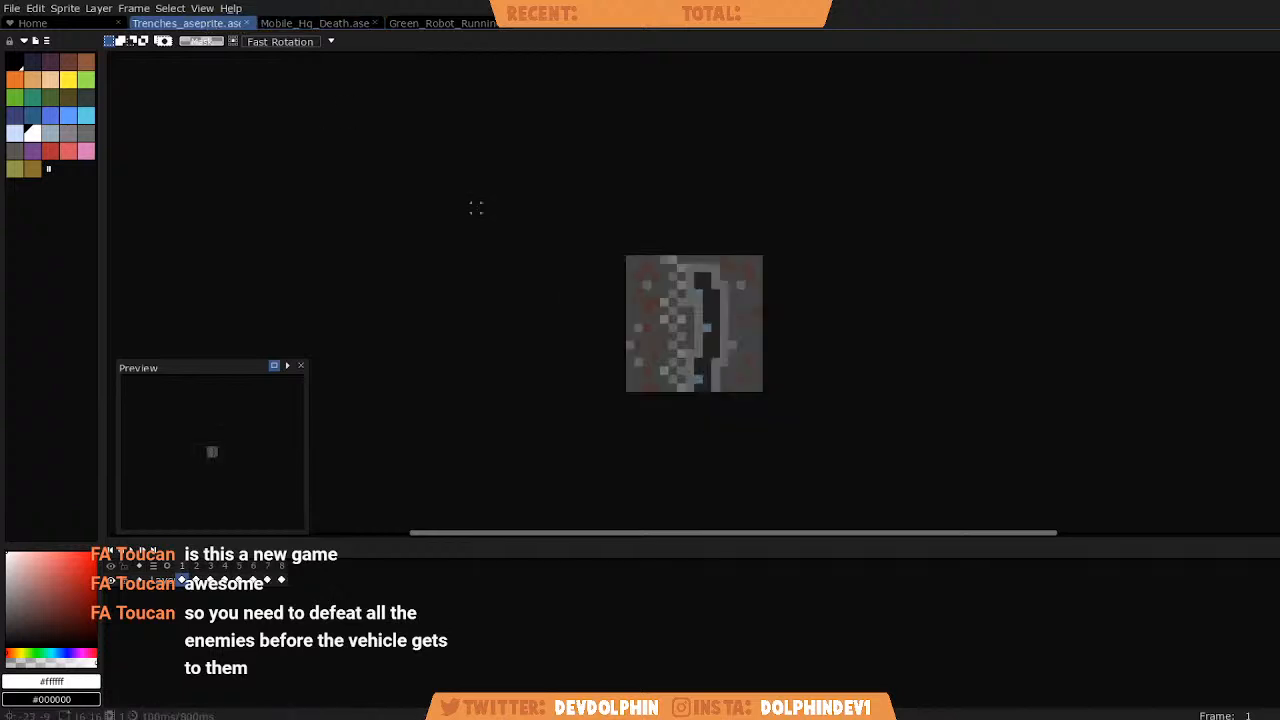
pyautogui.press('i')
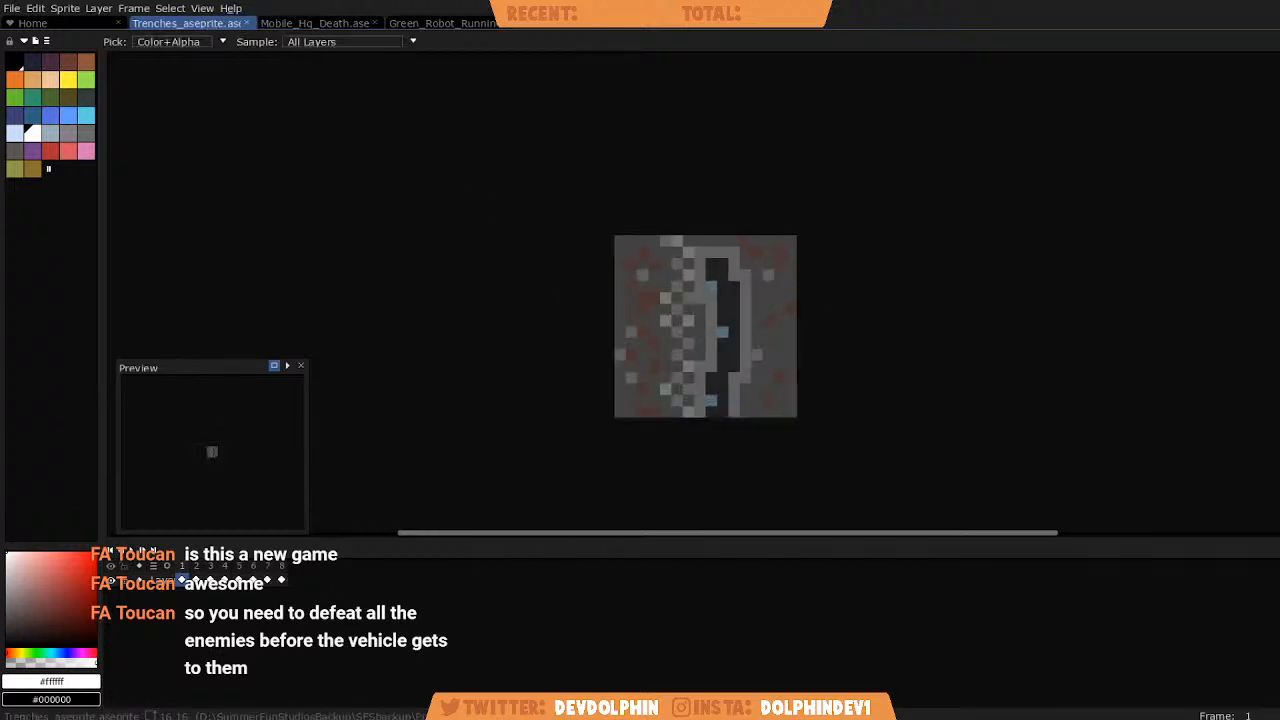
pyautogui.press('m')
pyautogui.scroll(1, 746, 330)
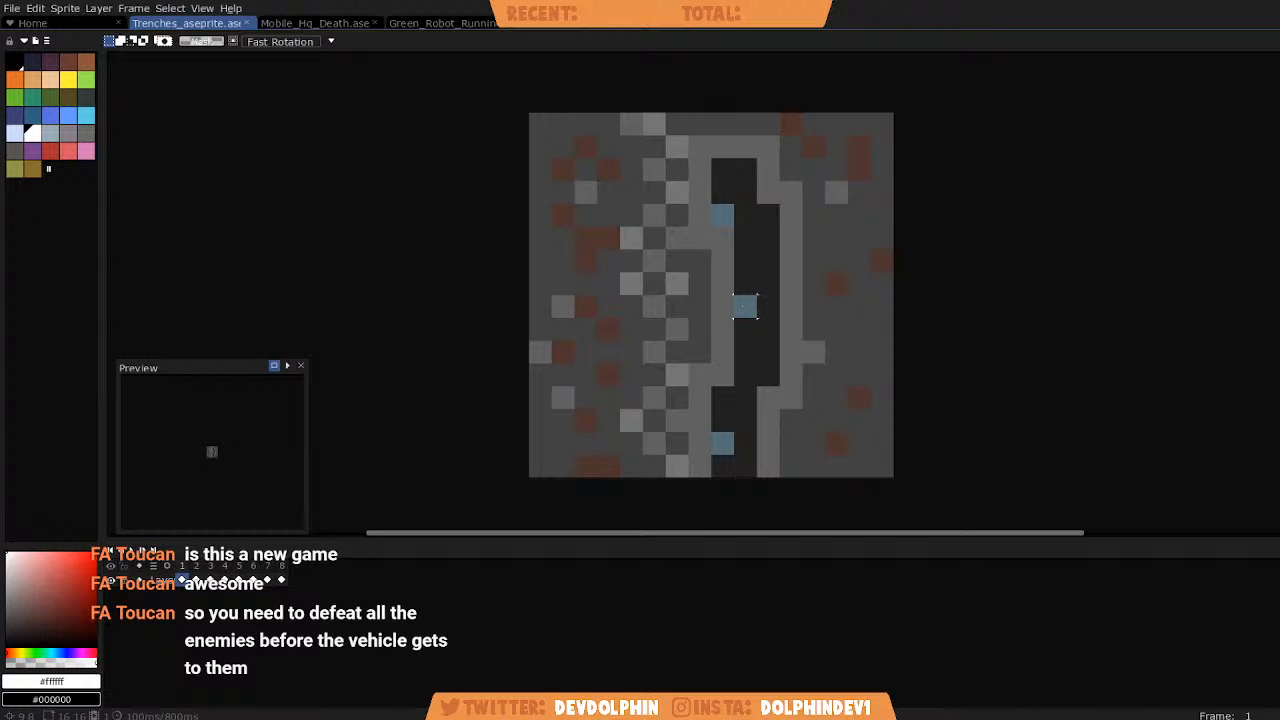
pyautogui.scroll(-1, 748, 307)
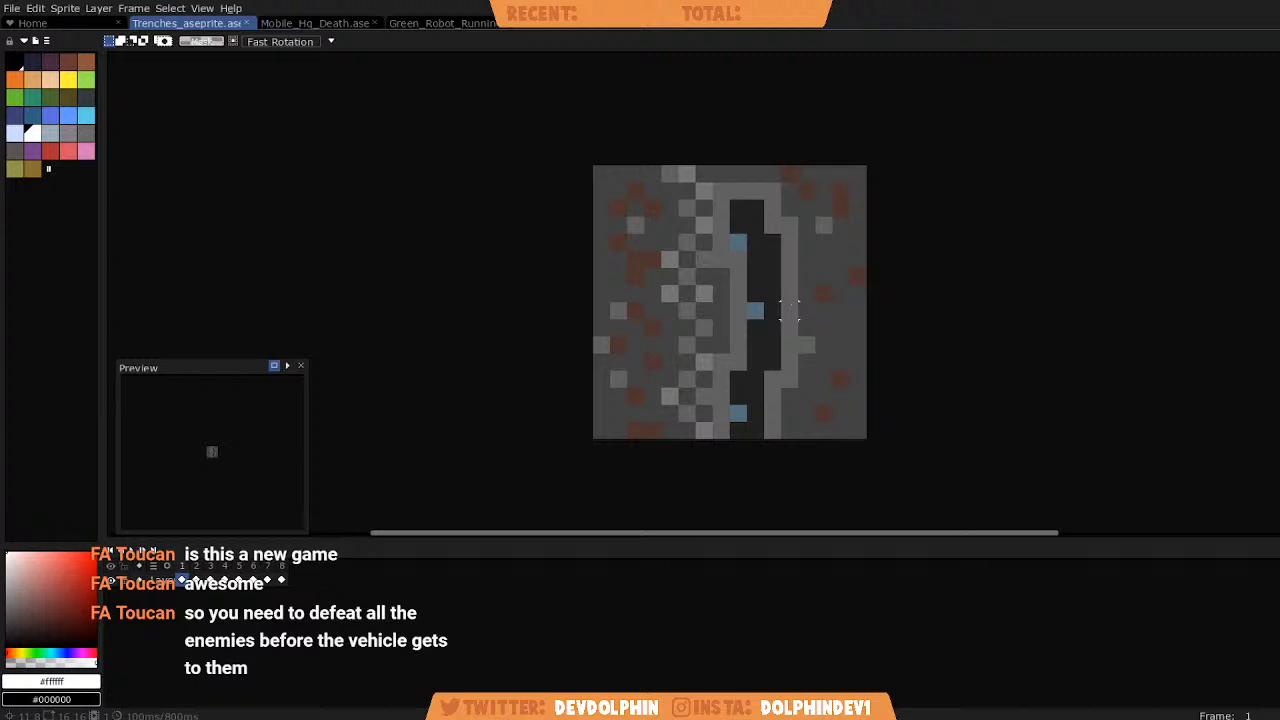
pyautogui.hotkey('ctrl', 'Tab')
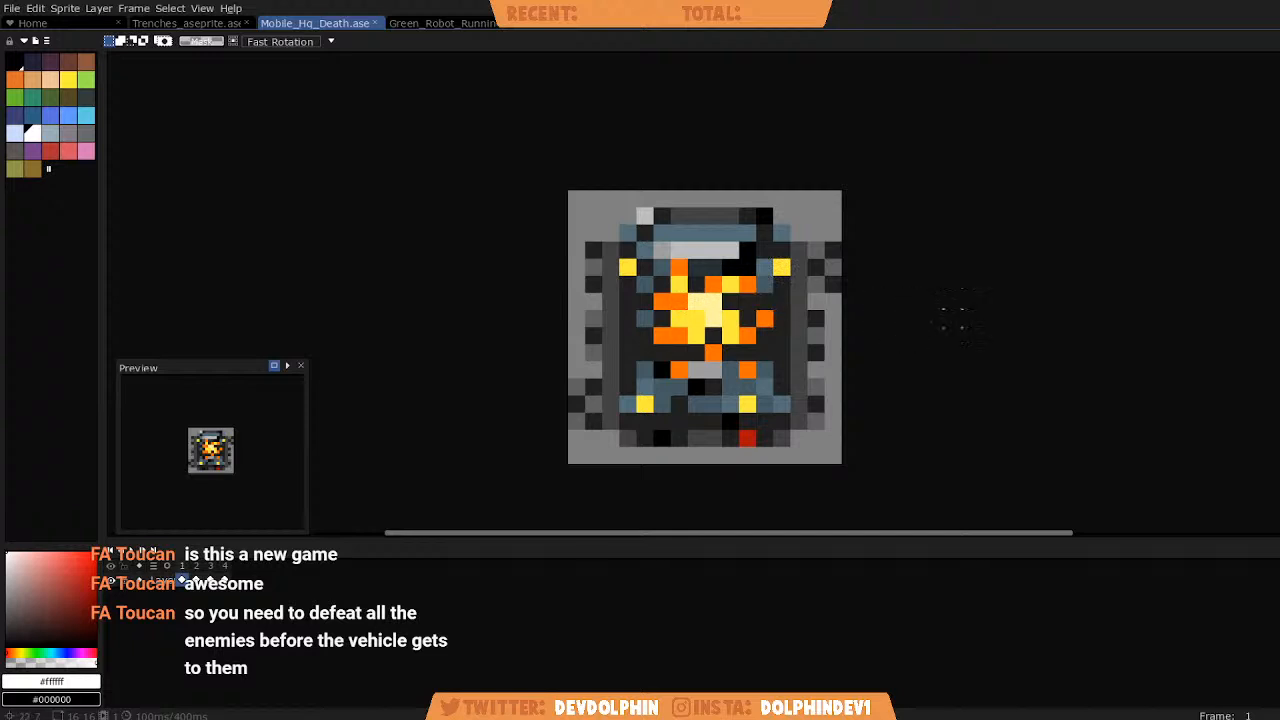
pyautogui.press('i')
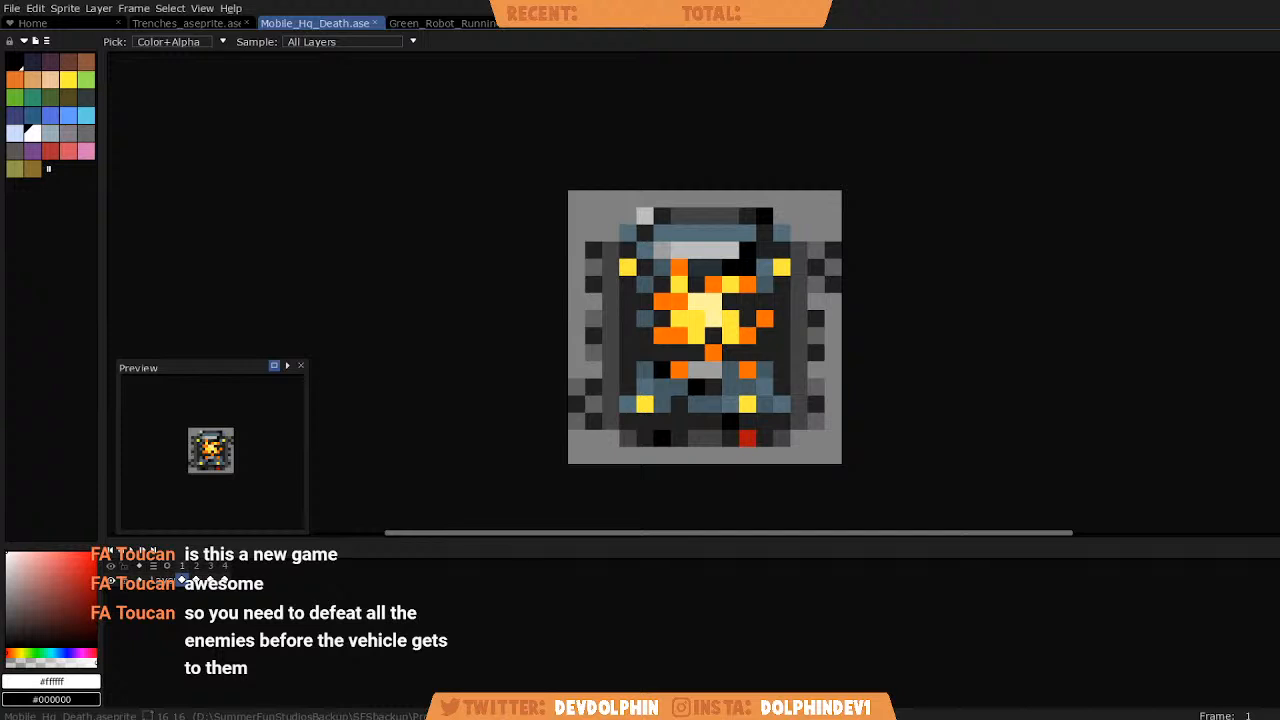
pyautogui.press('m')
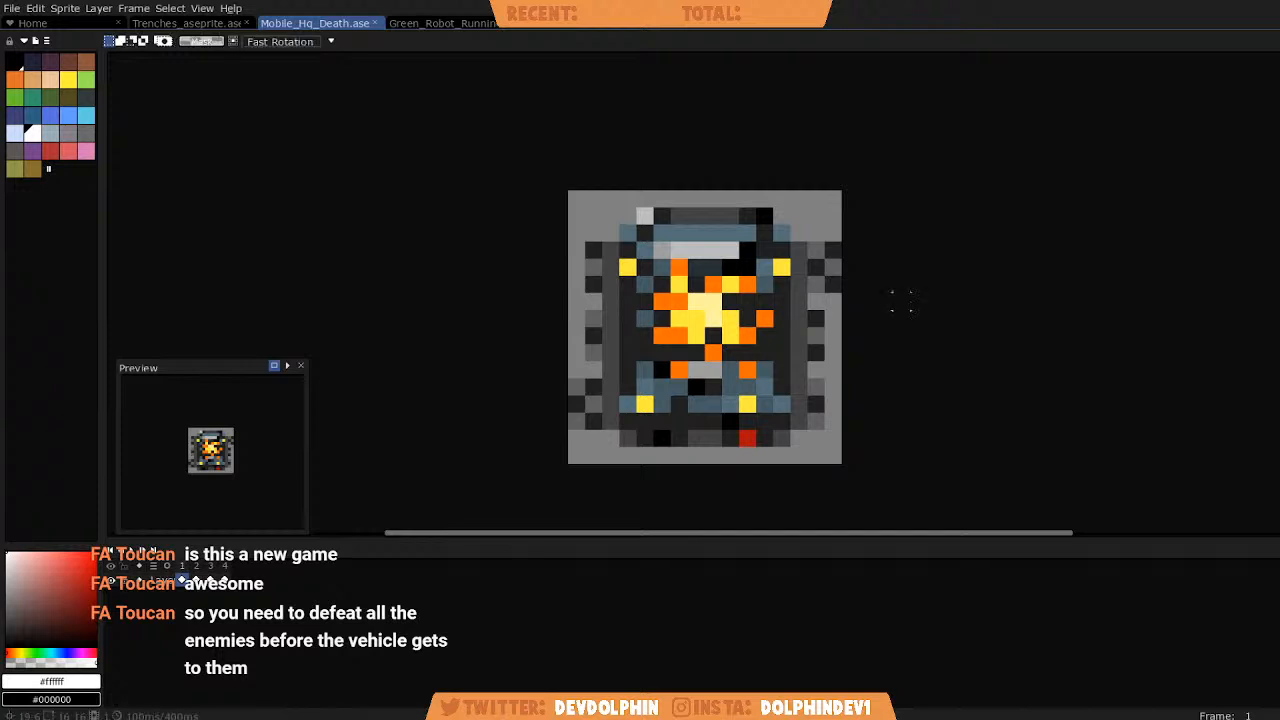
pyautogui.press('i')
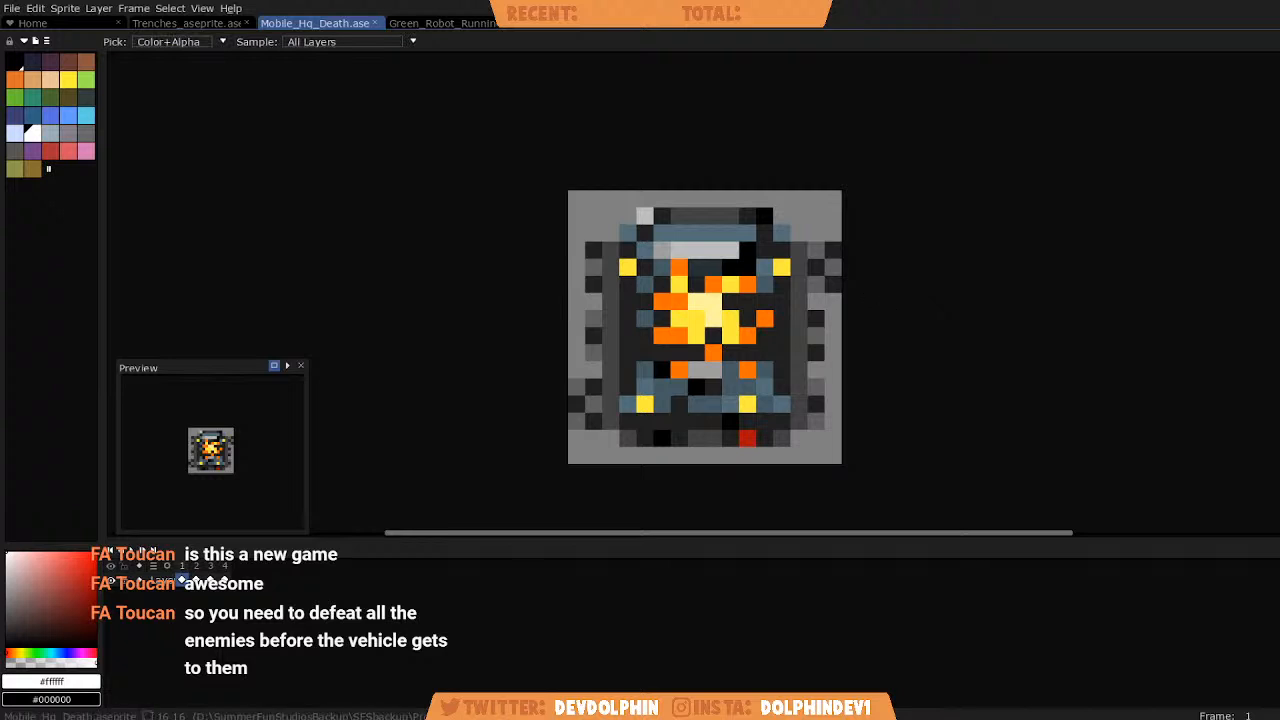
pyautogui.press('m')
# Return to the Trenches sprite and cycle through its eight frames to compare the idle and firing trench variants.
pyautogui.hotkey('ctrl', 'shift', 'Tab')
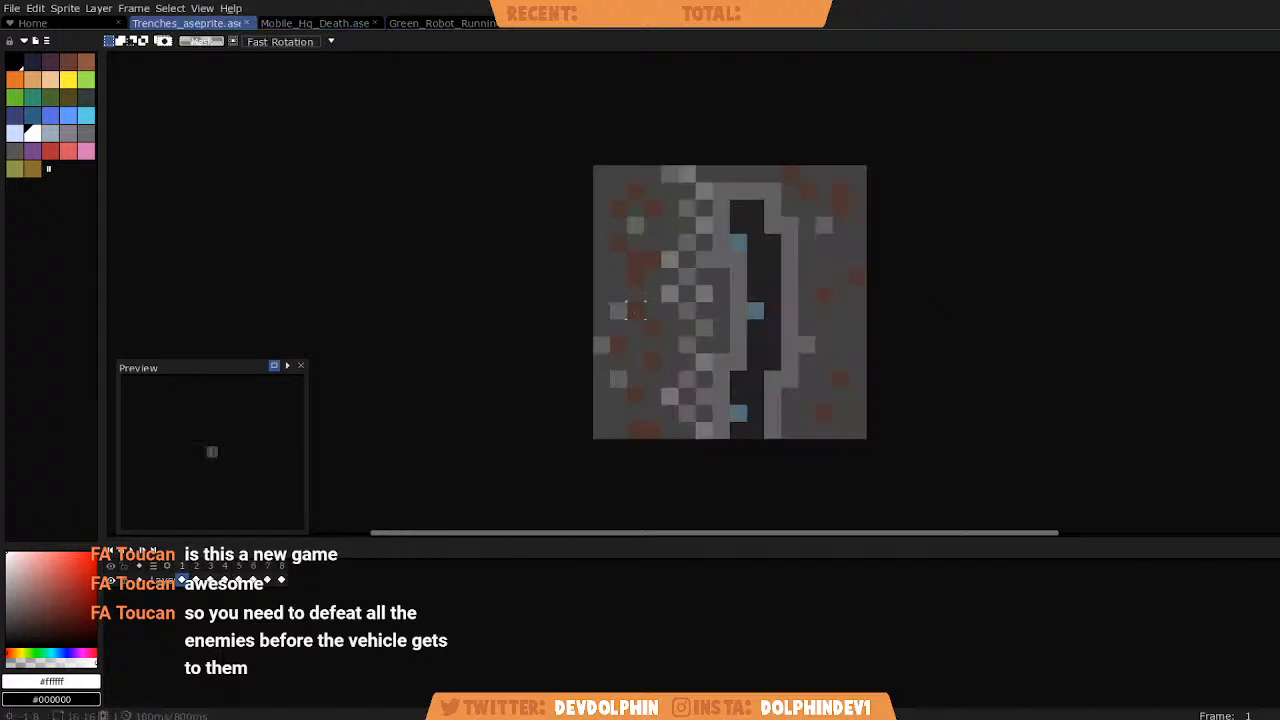
pyautogui.scroll(1, 793, 308)
pyautogui.scroll(-1, 763, 309)
pyautogui.press('Right')
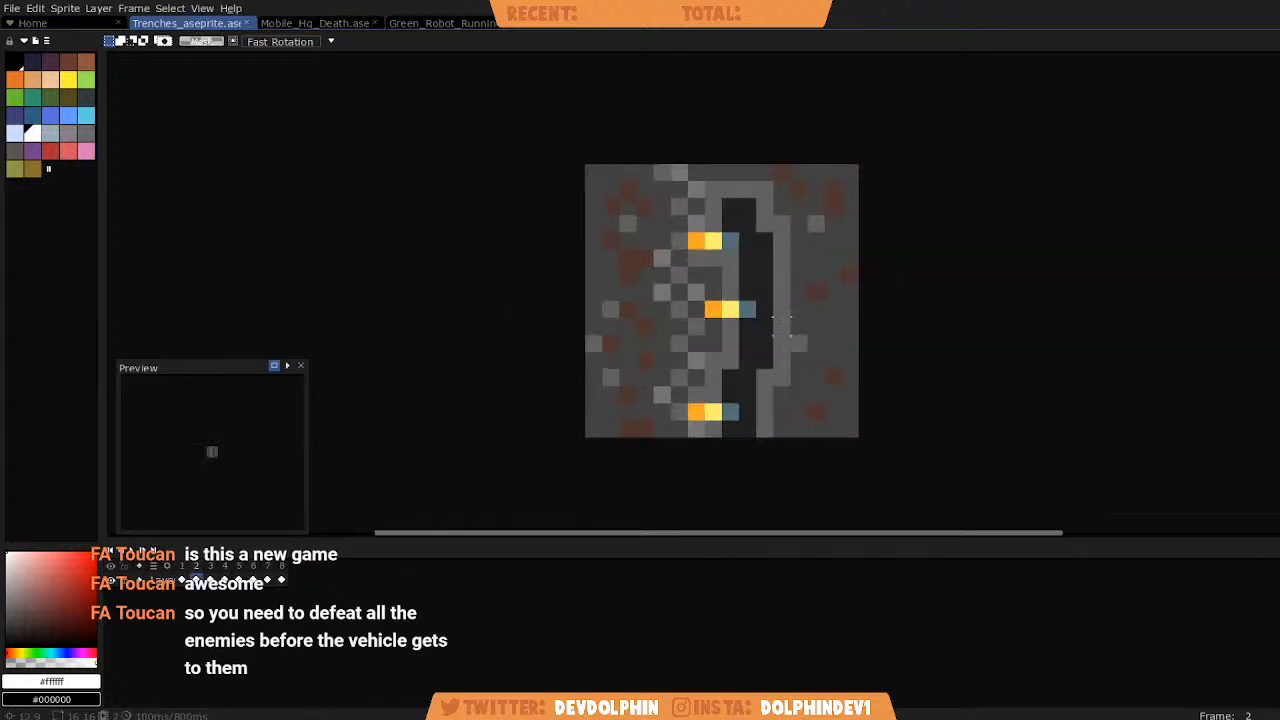
pyautogui.press('Right')
pyautogui.press('Right')
pyautogui.press('Right')
pyautogui.press('Right')
pyautogui.press('Right')
pyautogui.press('Right')
pyautogui.press('Right')
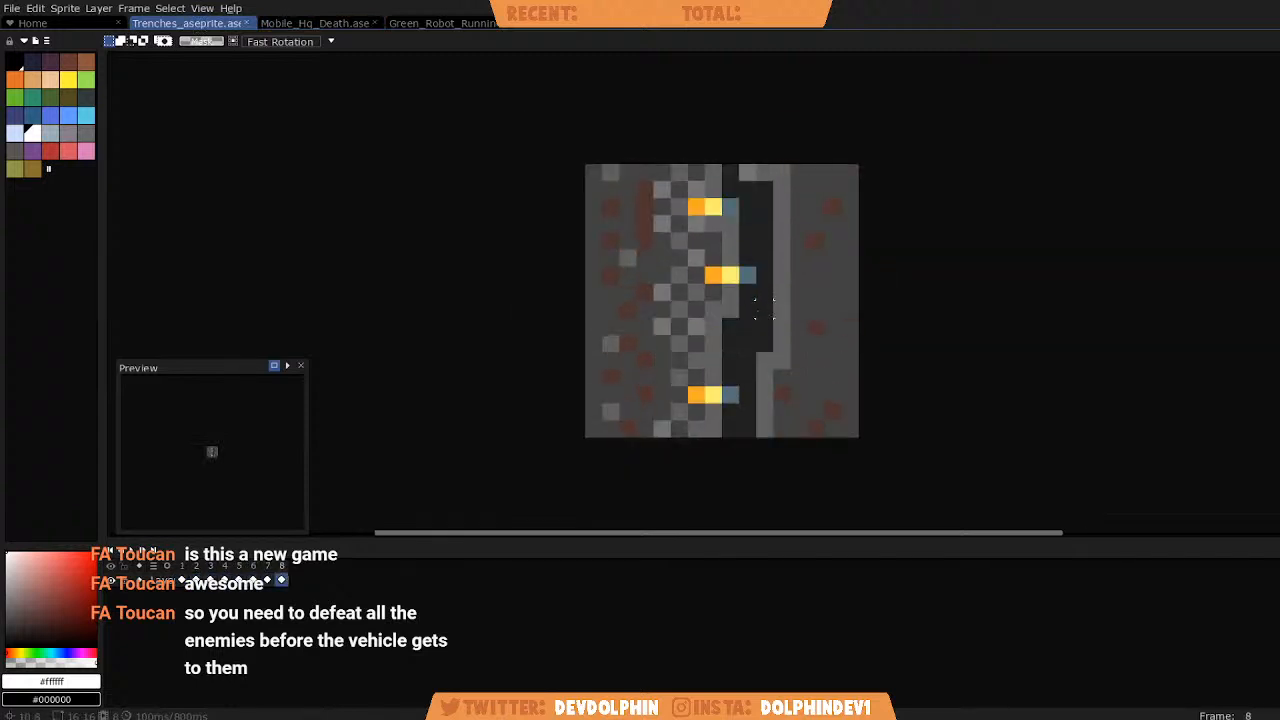
pyautogui.press('Right')
pyautogui.press('Right')
pyautogui.press('Right')
pyautogui.press('Right')
pyautogui.press('Right')
pyautogui.press('Right')
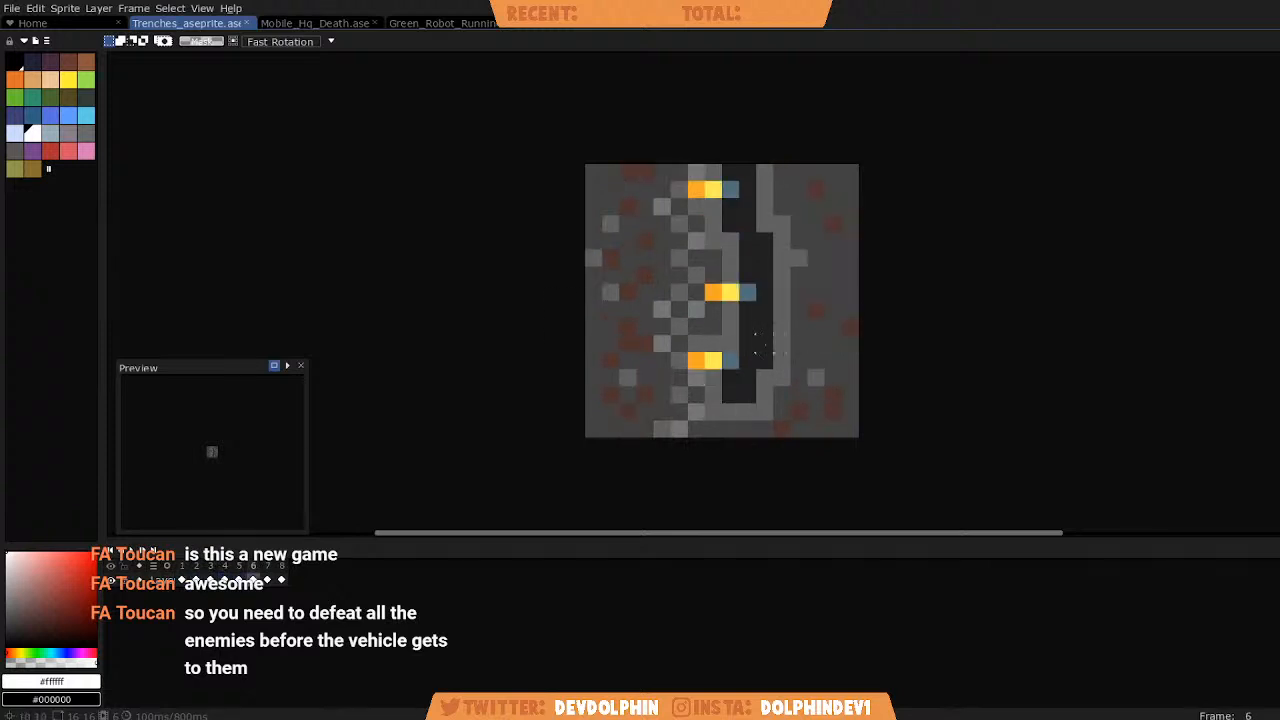
pyautogui.press('Right')
pyautogui.press('Right')
pyautogui.press('Right')
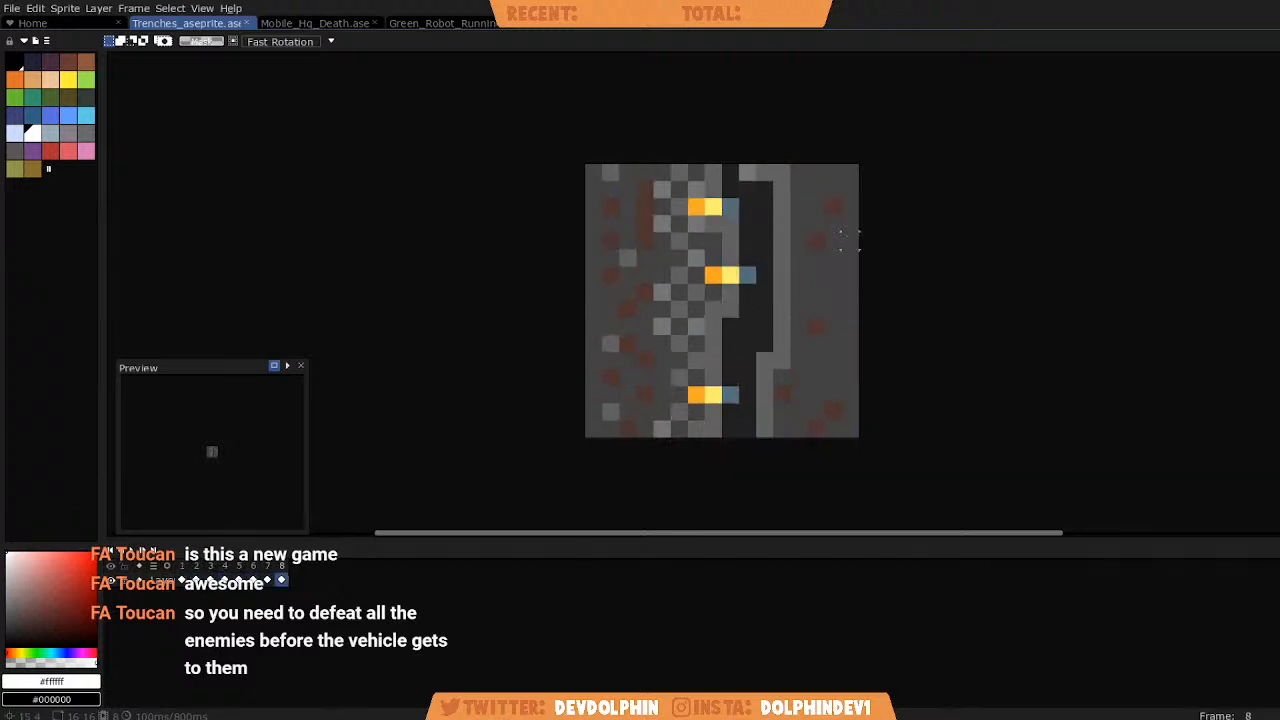
pyautogui.press('Right')
pyautogui.press('Right')
pyautogui.press('Right')
pyautogui.press('Right')
pyautogui.press('Right')
pyautogui.press('Right')
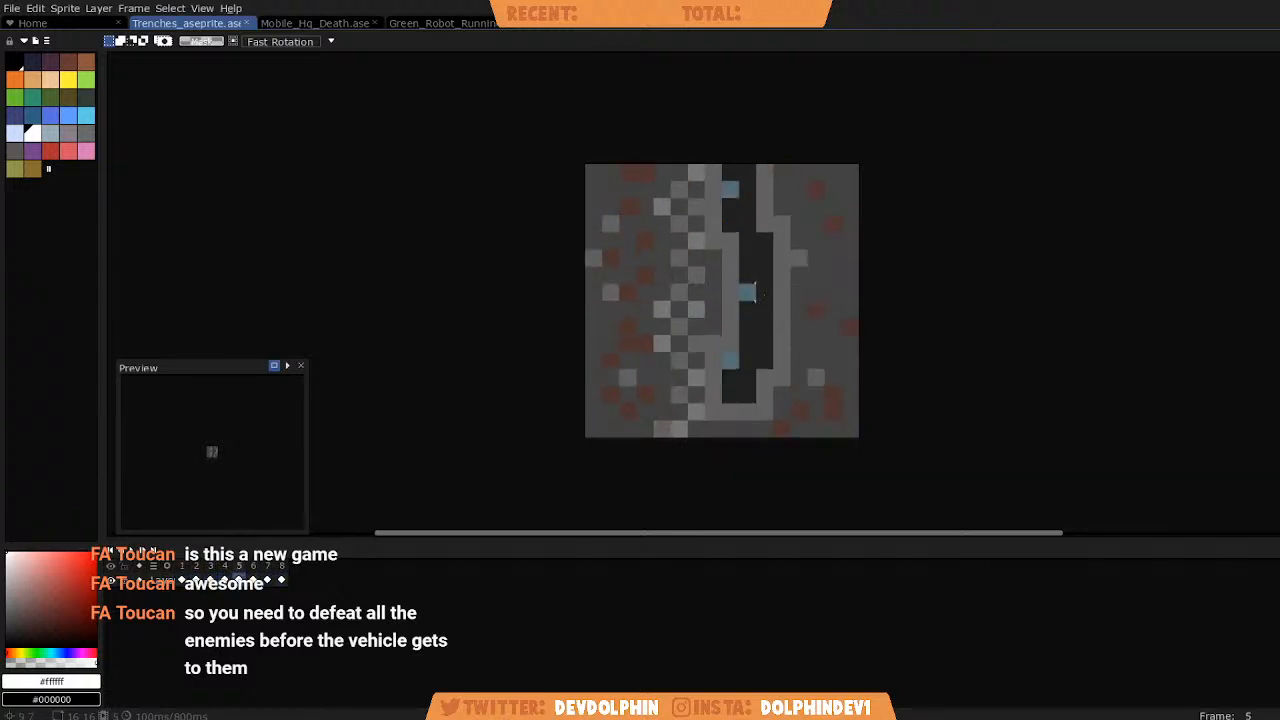
pyautogui.press('Right')
pyautogui.press('Right')
# Cycle through the four explosion frames of the Mobile_Hq_Death sprite, ending on frame 1.
pyautogui.hotkey('ctrl', 'Tab')
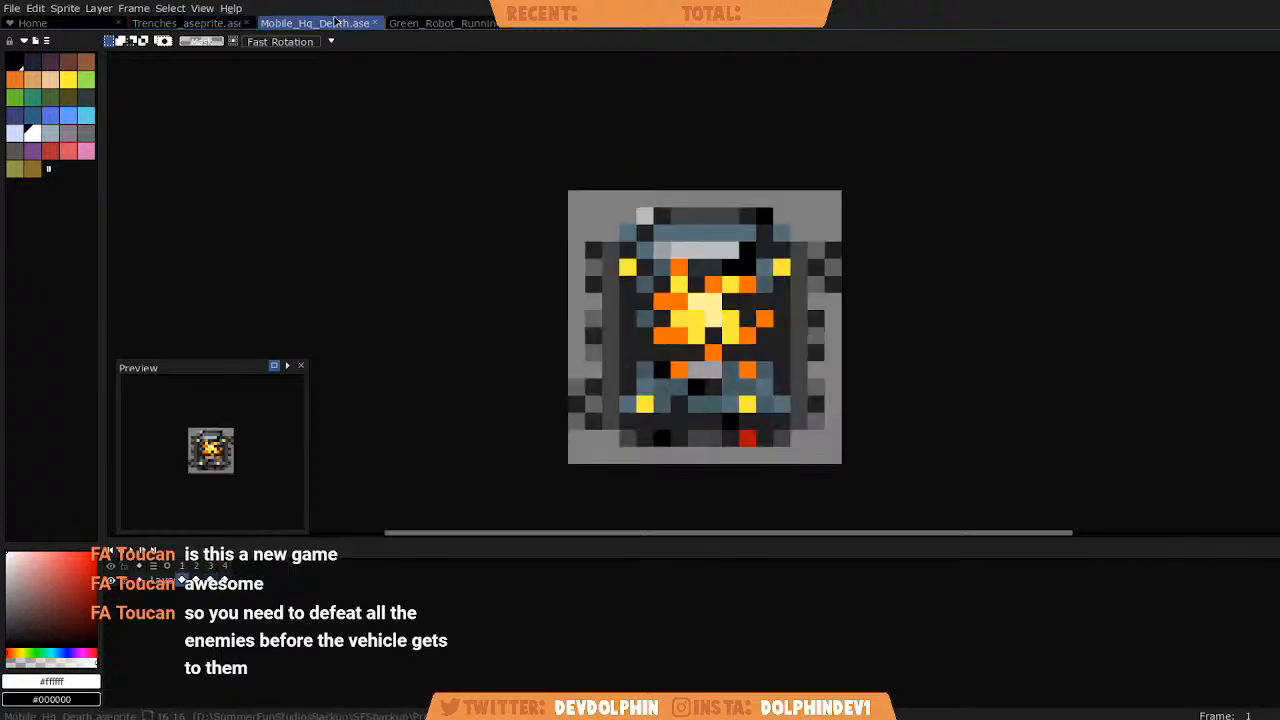
pyautogui.press('Right')
pyautogui.press('Right')
pyautogui.press('Right')
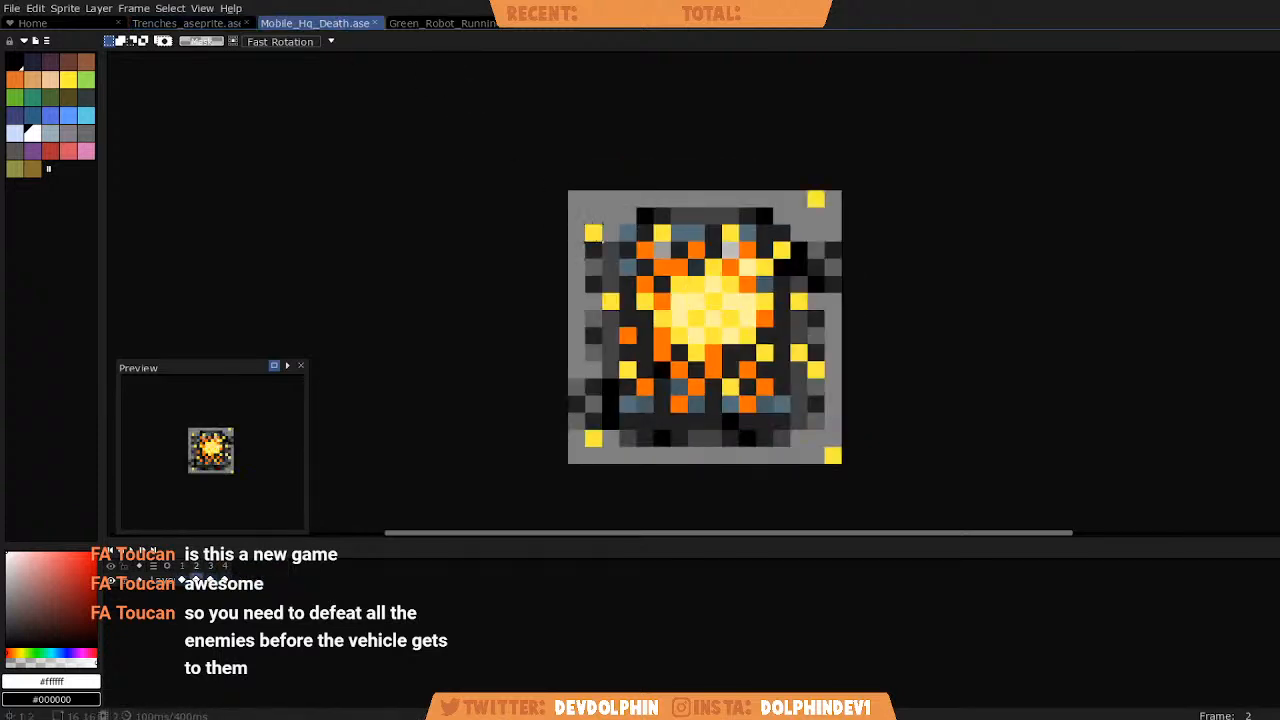
pyautogui.press('Right')
pyautogui.press('Right')
pyautogui.press('Right')
pyautogui.press('Right')
pyautogui.press('Right')
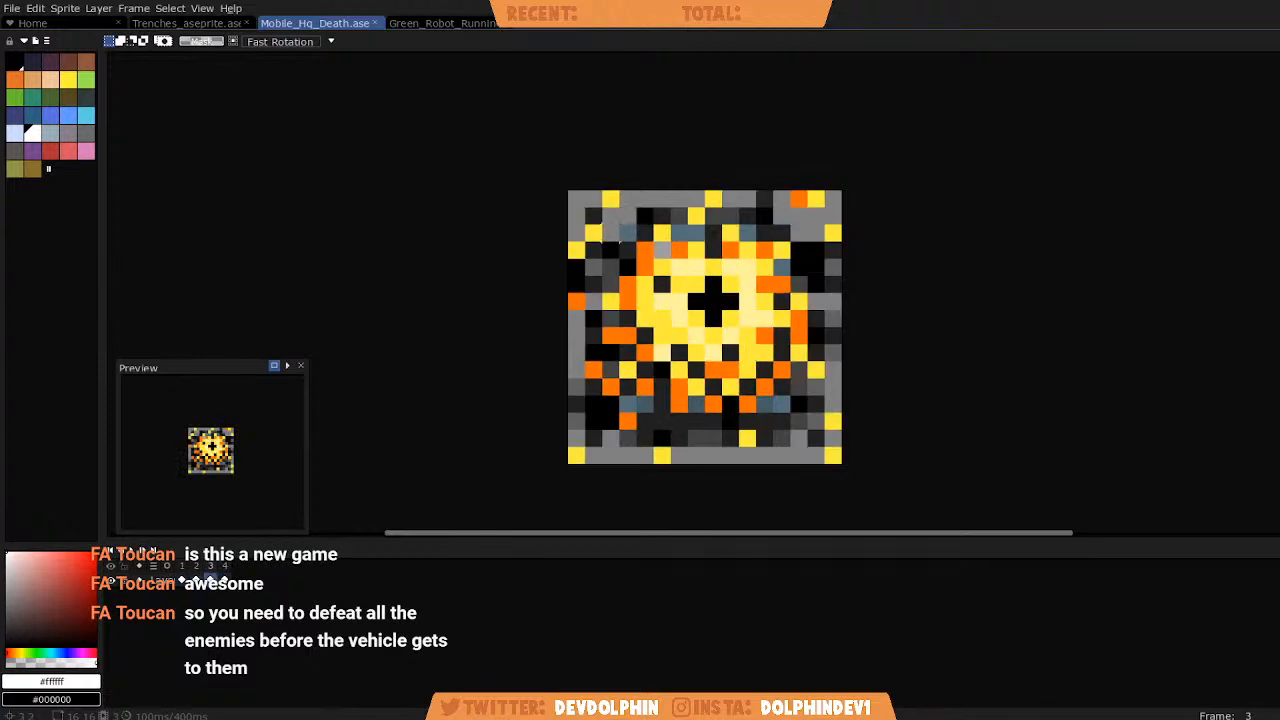
pyautogui.press('Right')
pyautogui.press('Right')
pyautogui.press('Right')
pyautogui.press('Right')
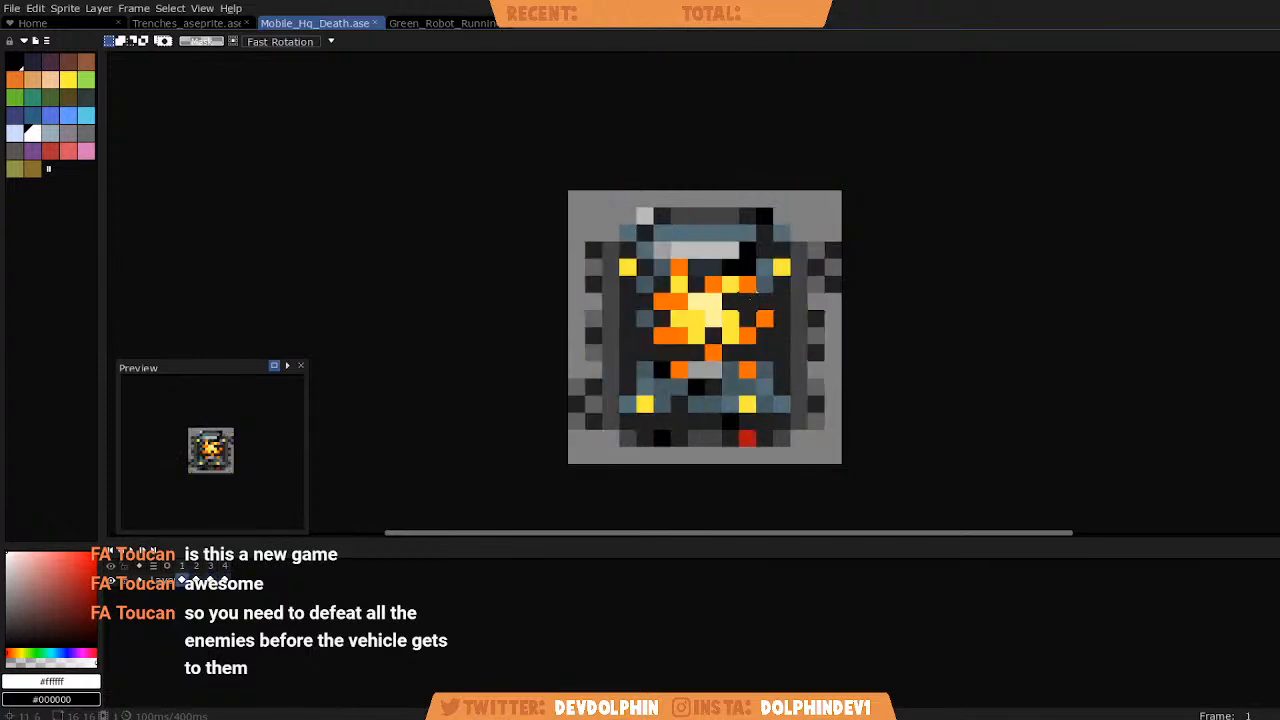
# Step back and forth through the death frames of the Green_Robot_Running sprite, ending on frame 6, and return to the Trenches sprite.
pyautogui.click(462, 24)
pyautogui.scroll(3, 571, 249)
pyautogui.press('Left')
pyautogui.press('Right')
pyautogui.press('Left')
pyautogui.press('Right')
pyautogui.press('Left')
pyautogui.press('Right')
pyautogui.press('Left')
pyautogui.press('Left')
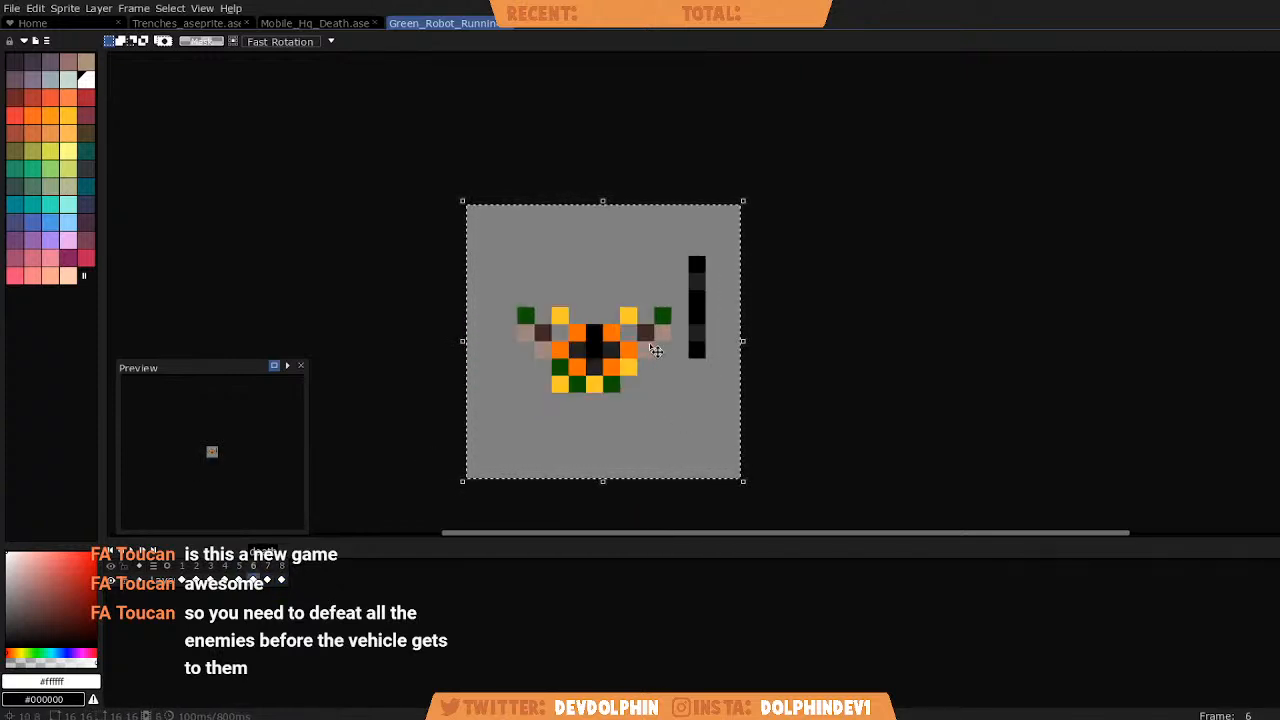
pyautogui.press('i')
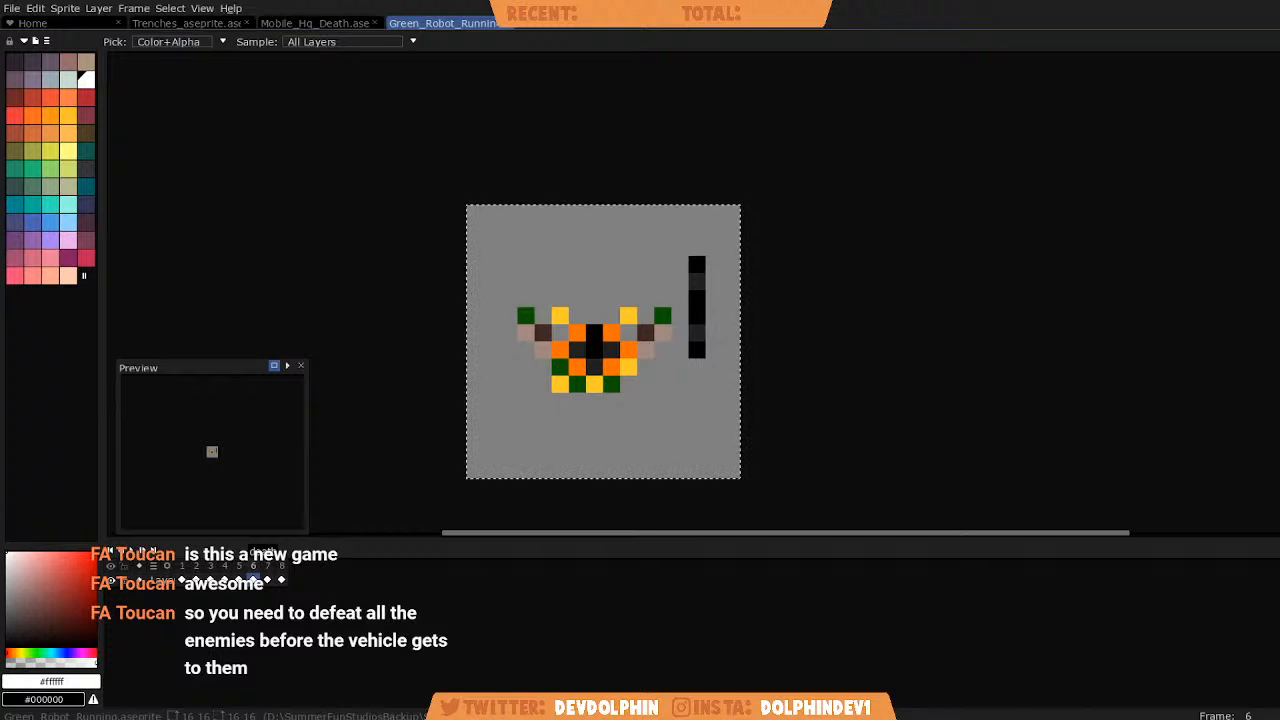
pyautogui.press('m')
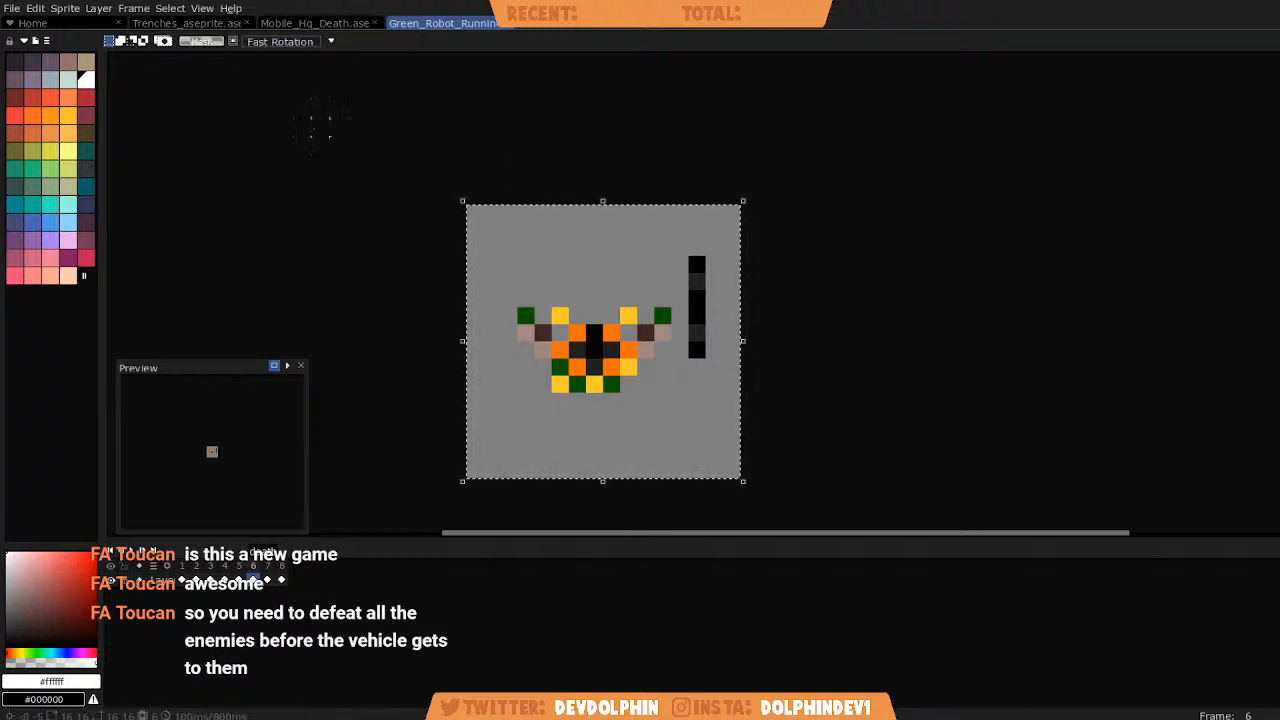
pyautogui.click(186, 22)
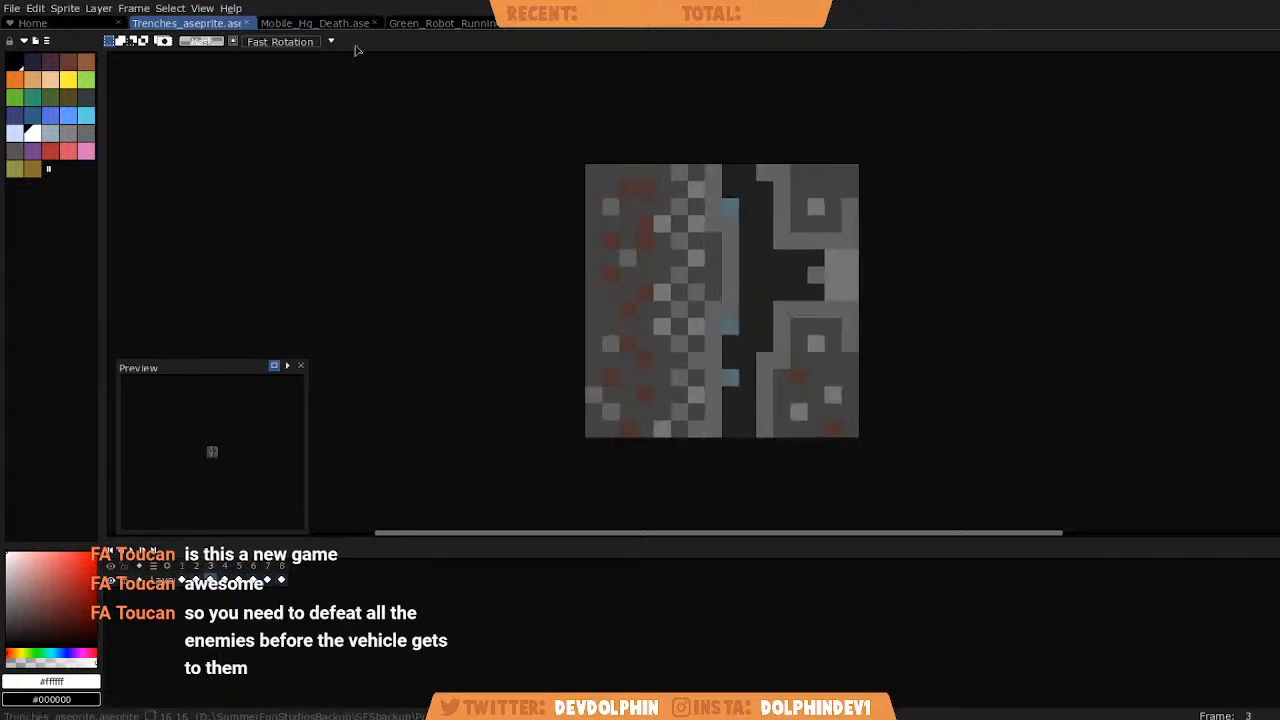
# Export the Mobile_Hq_Death animation as a sprite sheet to the output file Mobile_Hq_Death.png.
pyautogui.click(315, 22)
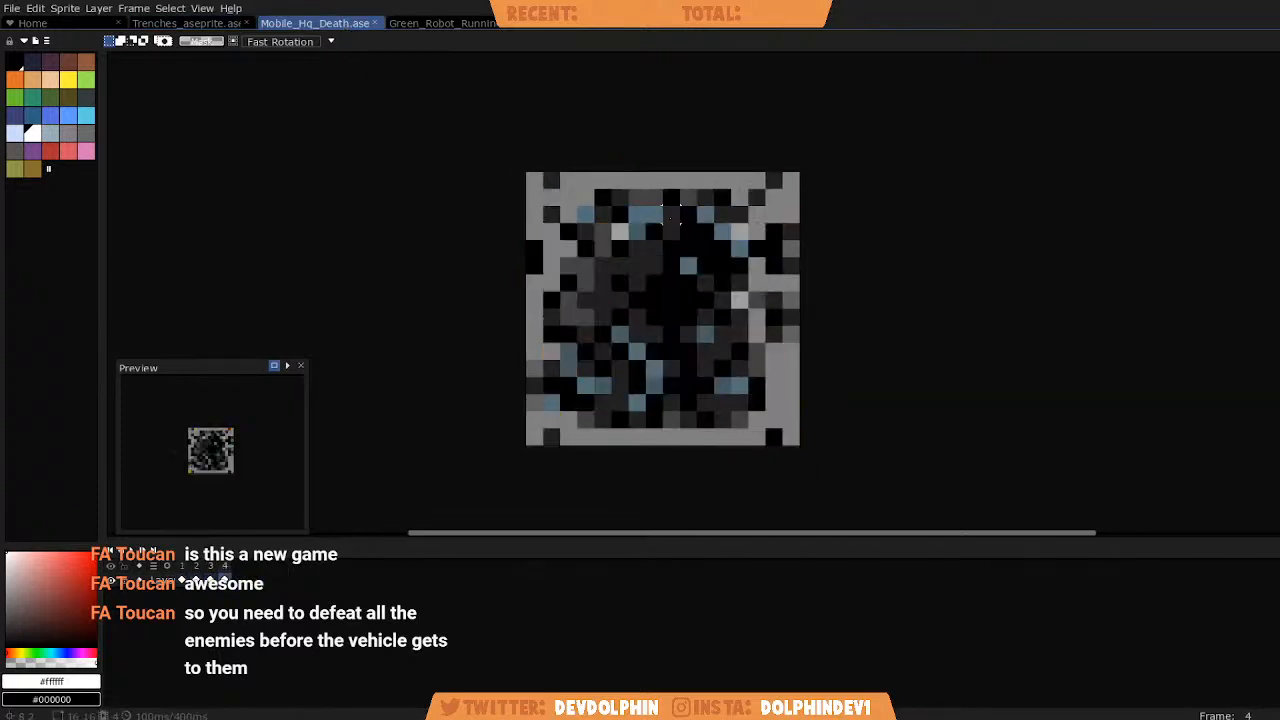
pyautogui.click(12, 8)
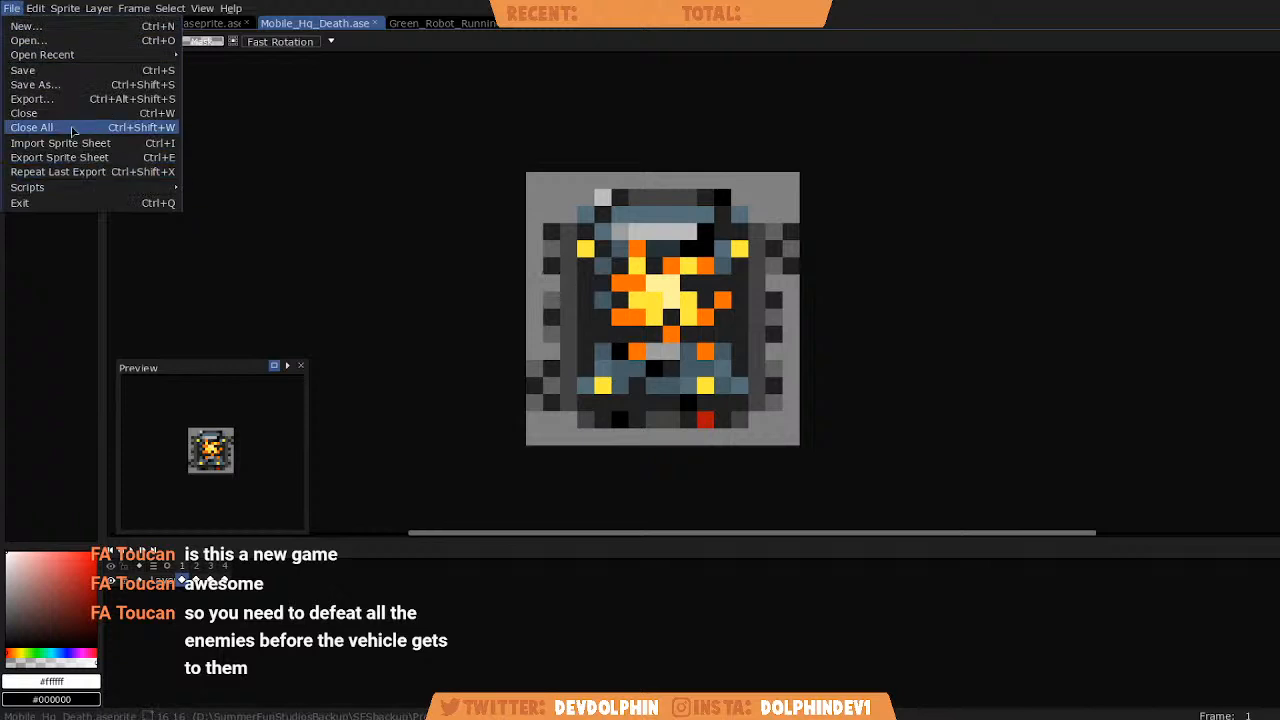
pyautogui.click(95, 160)
pyautogui.click(608, 342)
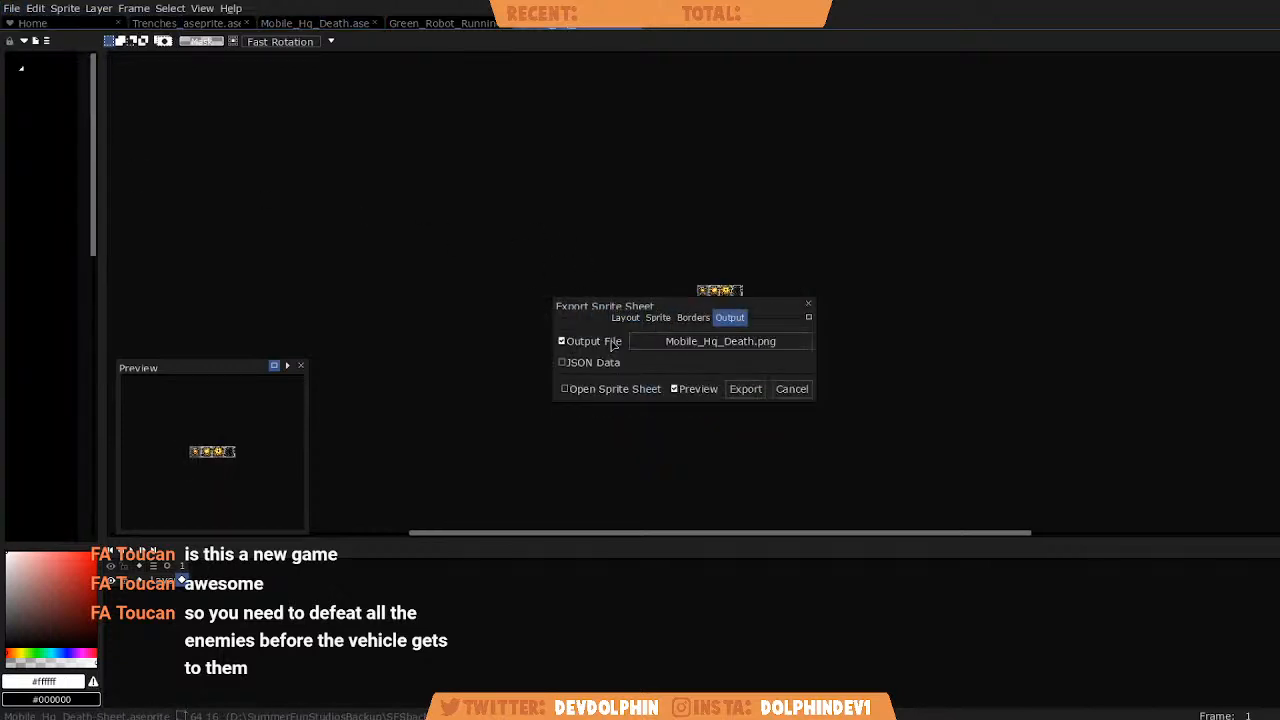
pyautogui.click(748, 391)
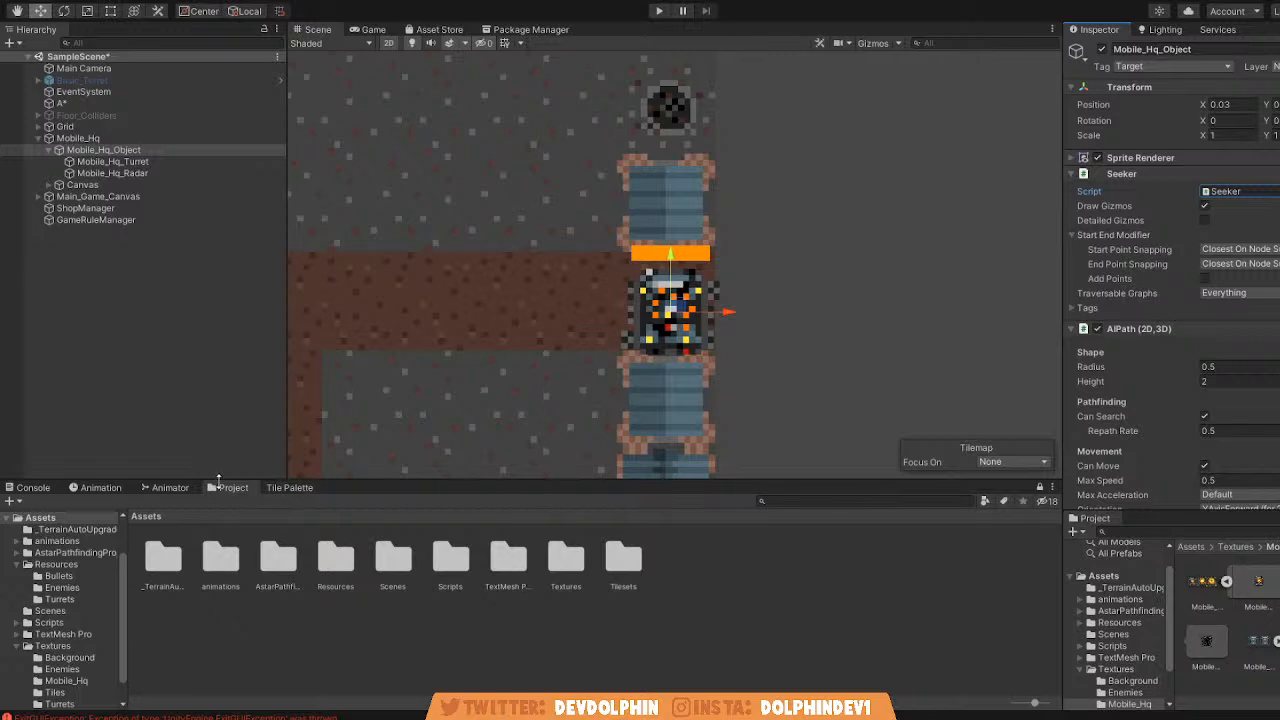
# Switch to Unity, preview the Mobile_Hq_Death animation on Mobile_Hq_Object, and rewind it to the first frame.
pyautogui.click(172, 488)
pyautogui.click(98, 488)
pyautogui.click(106, 501)
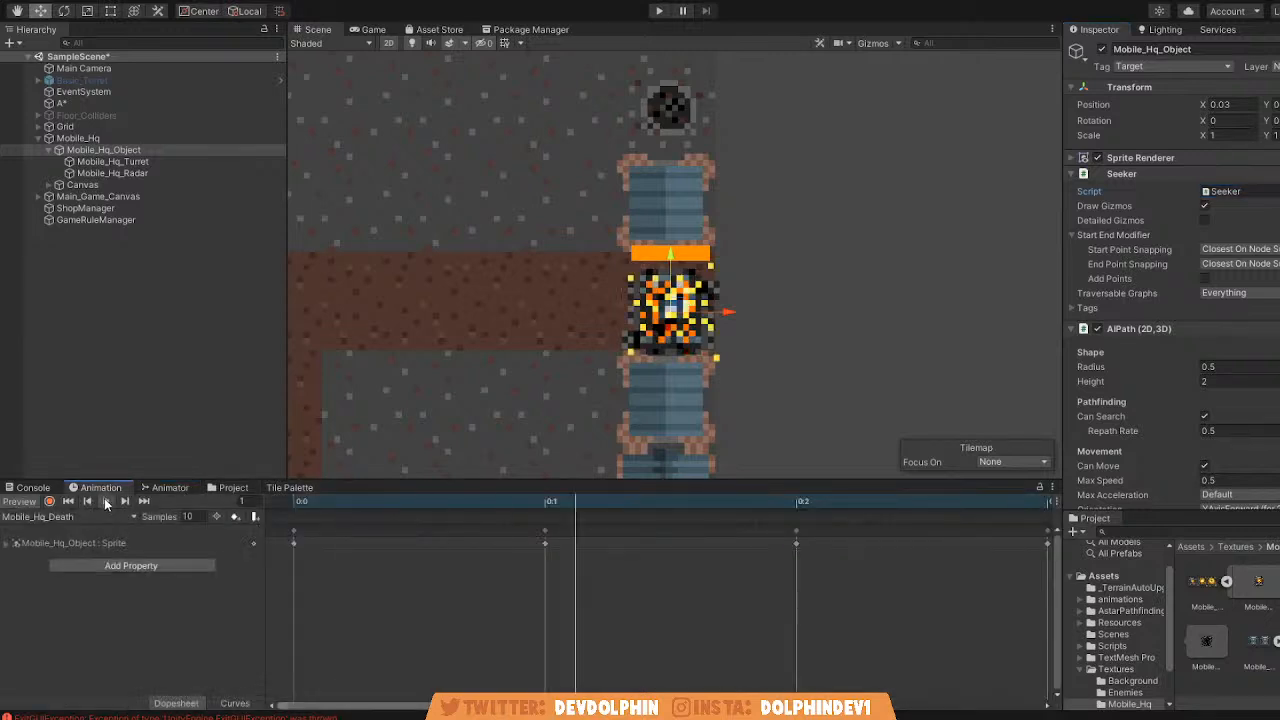
pyautogui.scroll(2, 697, 299)
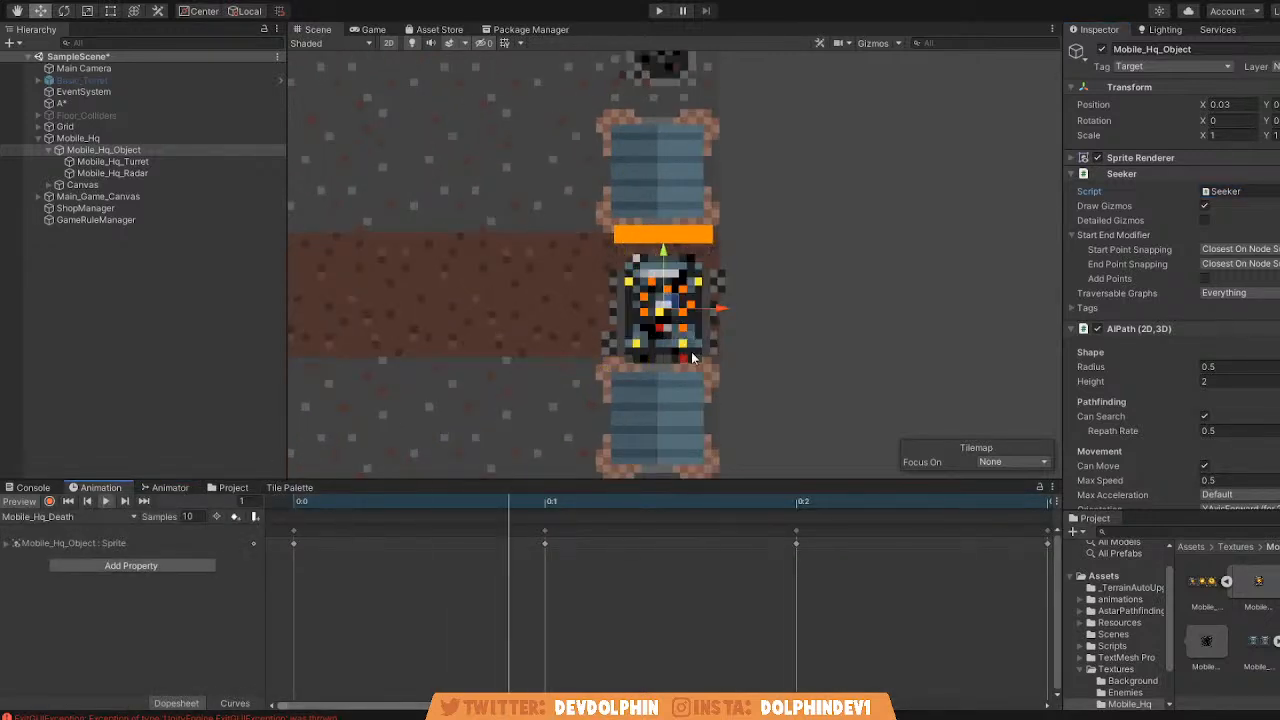
pyautogui.click(105, 501)
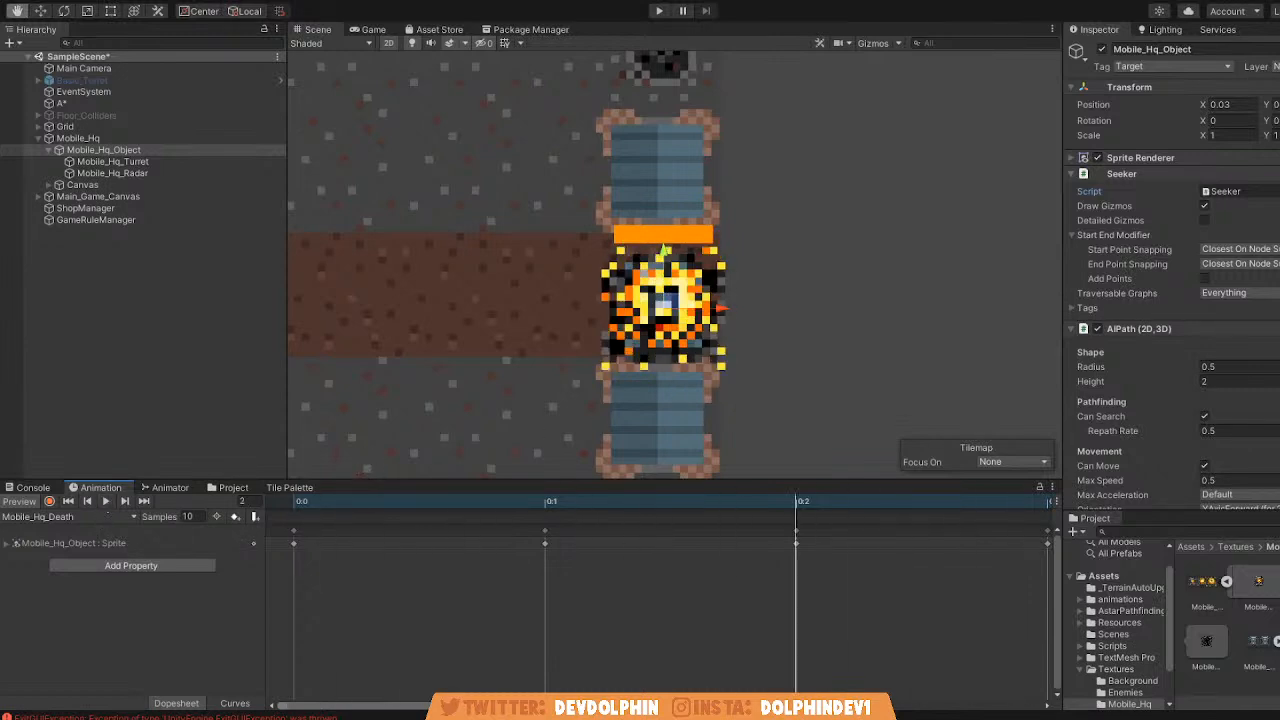
pyautogui.press('w')
pyautogui.click(106, 502)
pyautogui.click(106, 502)
pyautogui.click(71, 504)
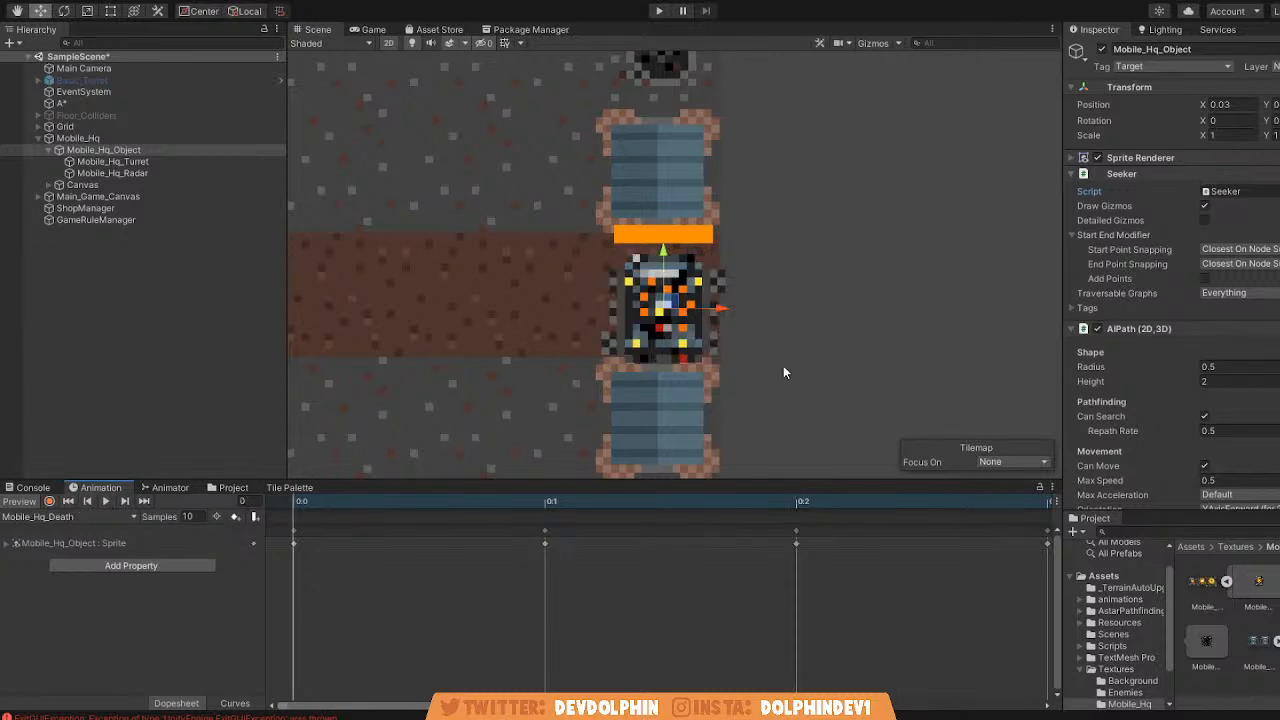
pyautogui.click(1262, 194)
pyautogui.scroll(-3, 617, 370)
pyautogui.moveTo(609, 366); pyautogui.dragTo(685, 362, button='middle')
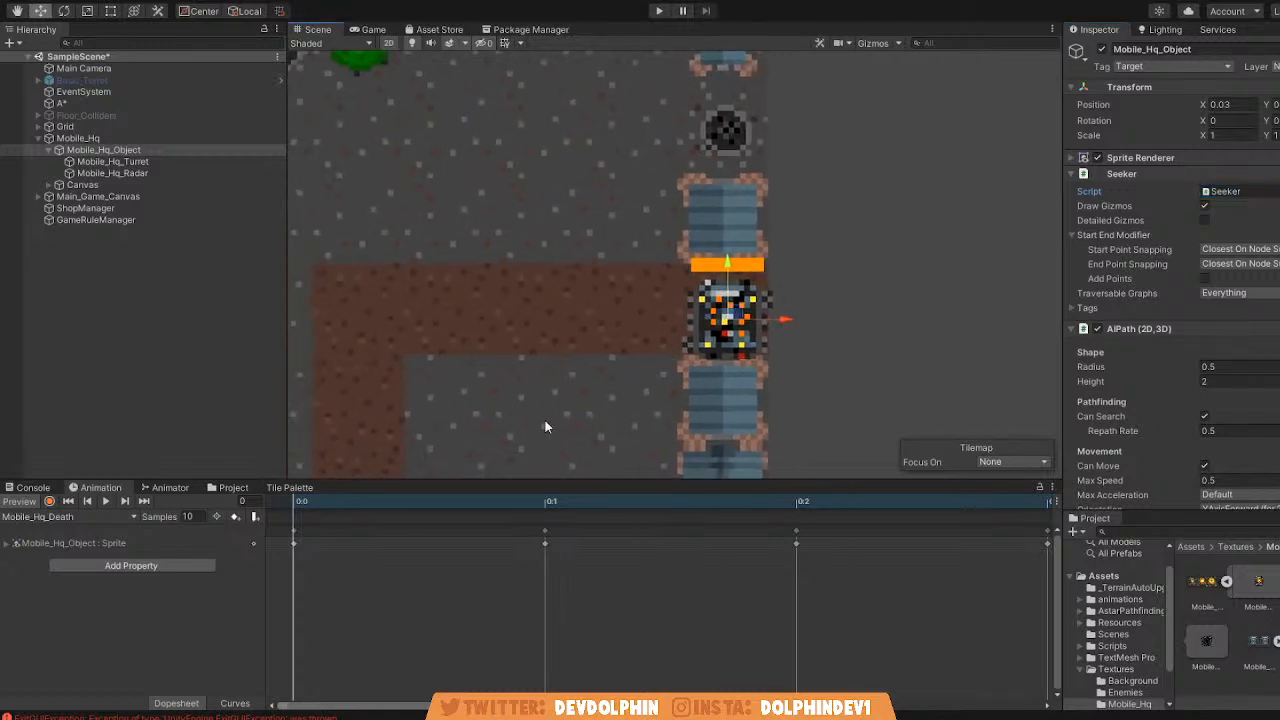
pyautogui.click(238, 489)
pyautogui.scroll(-5, 318, 368)
pyautogui.moveTo(318, 368); pyautogui.dragTo(408, 348, button='middle')
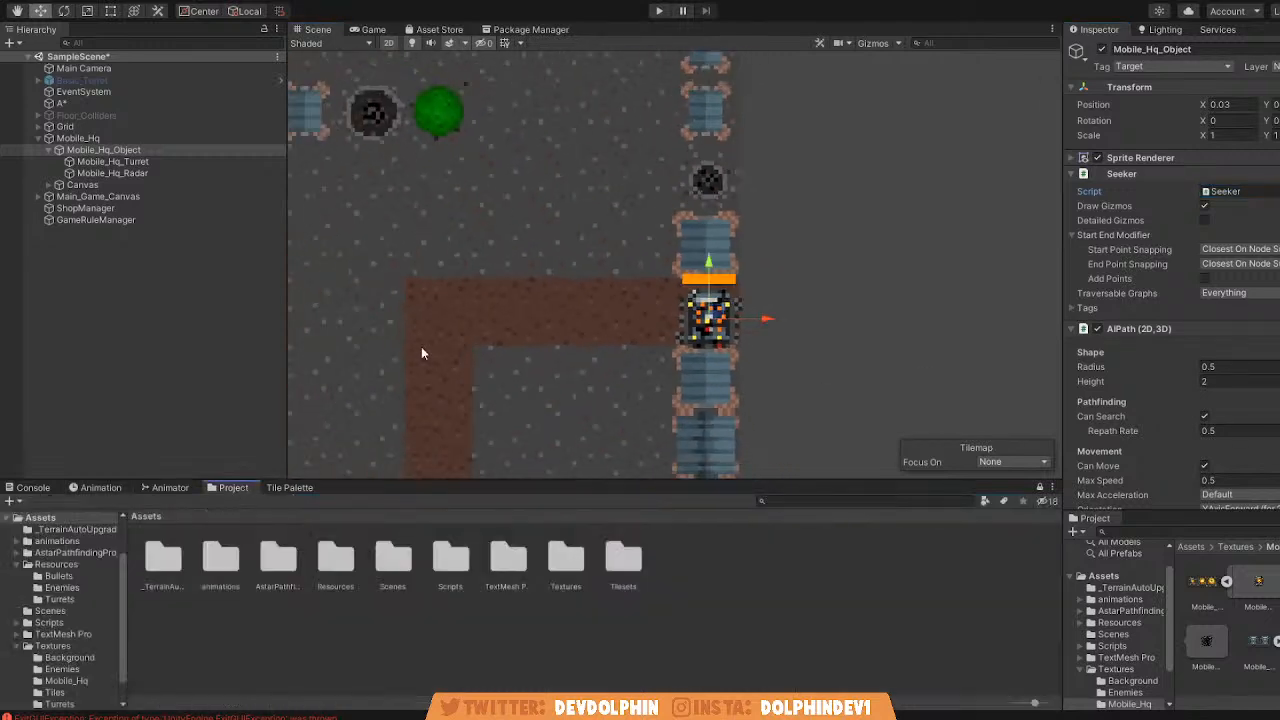
pyautogui.scroll(-5, 534, 378)
pyautogui.moveTo(534, 378); pyautogui.dragTo(640, 350, button='middle')
pyautogui.scroll(5, 692, 362)
# Focus on Mobile_Hq_Object, replay its Mobile_Hq_Death animation up close, and rewind it to the first frame.
pyautogui.click(100, 488)
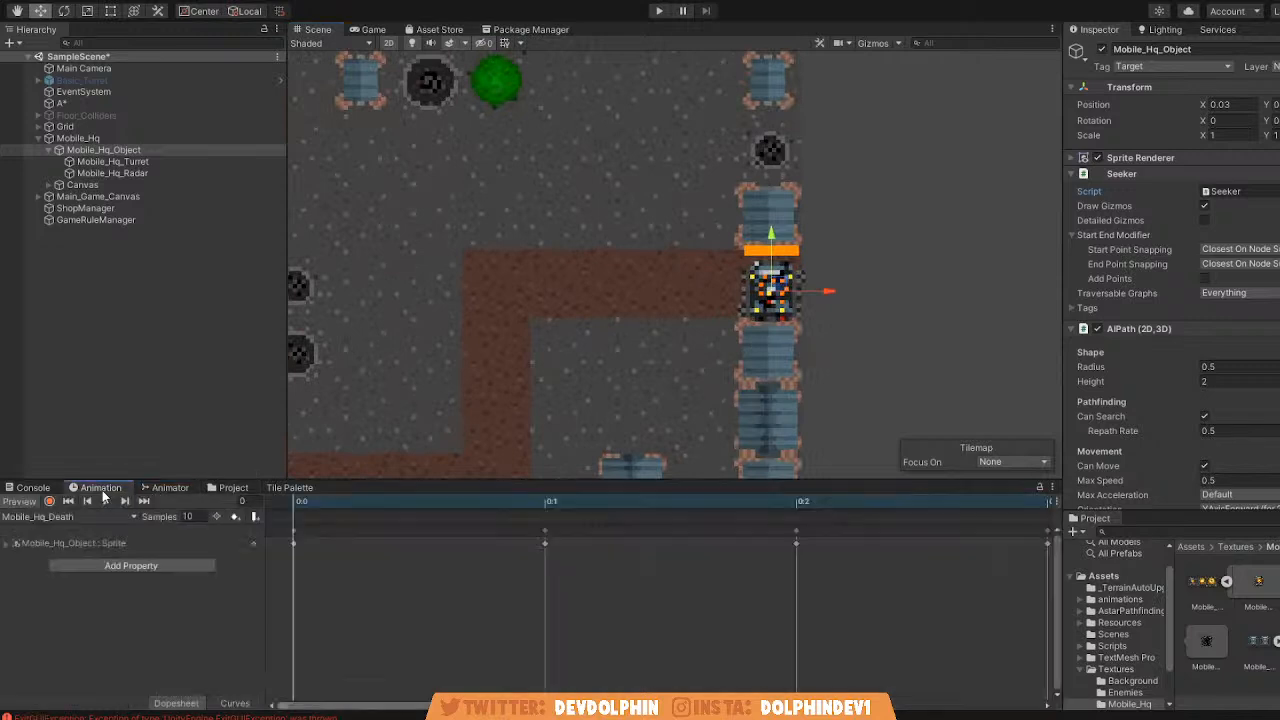
pyautogui.press('f')
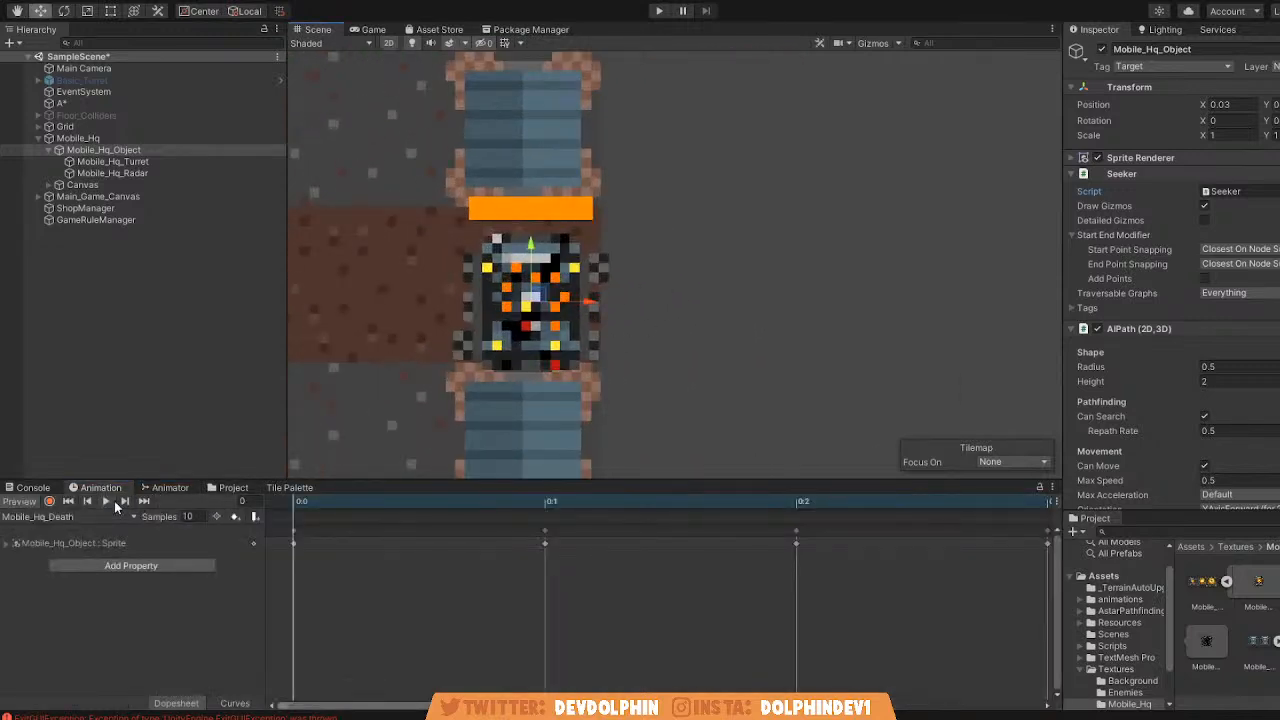
pyautogui.click(107, 501)
pyautogui.moveTo(495, 349); pyautogui.dragTo(550, 356, button='middle')
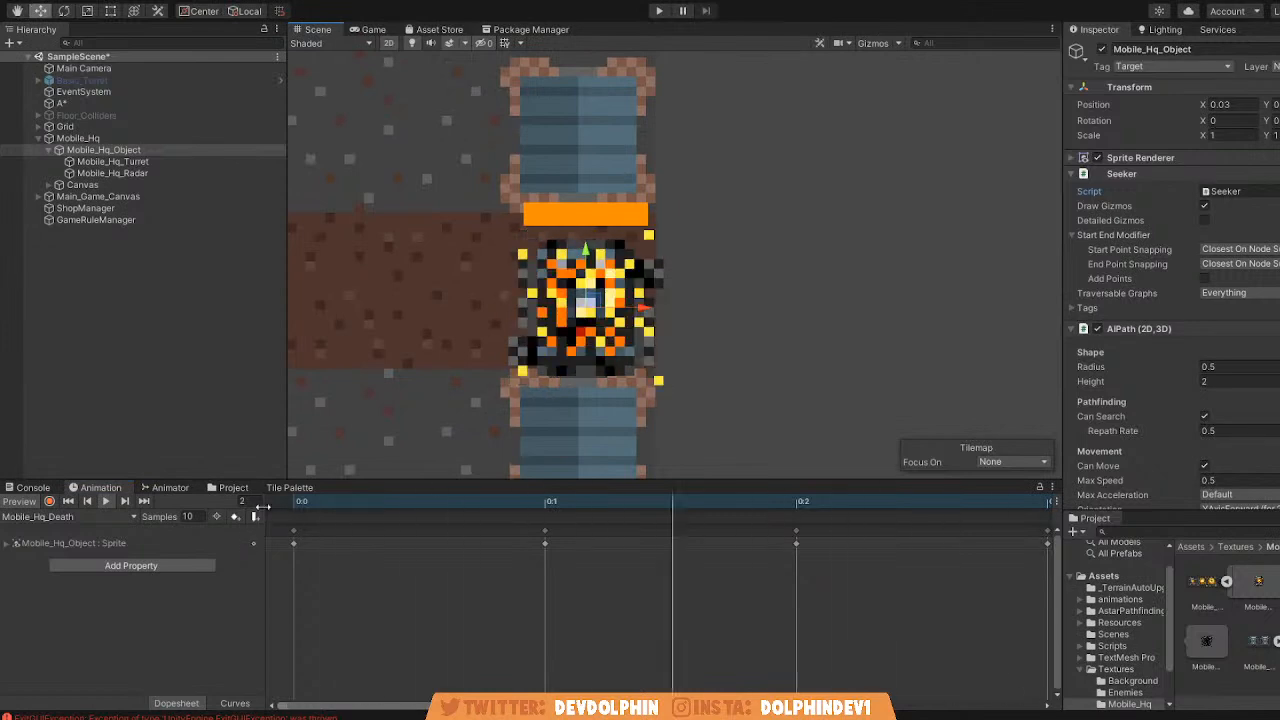
pyautogui.click(105, 502)
pyautogui.click(67, 502)
pyautogui.scroll(-5, 537, 350)
pyautogui.moveTo(537, 350); pyautogui.dragTo(594, 351, button='middle')
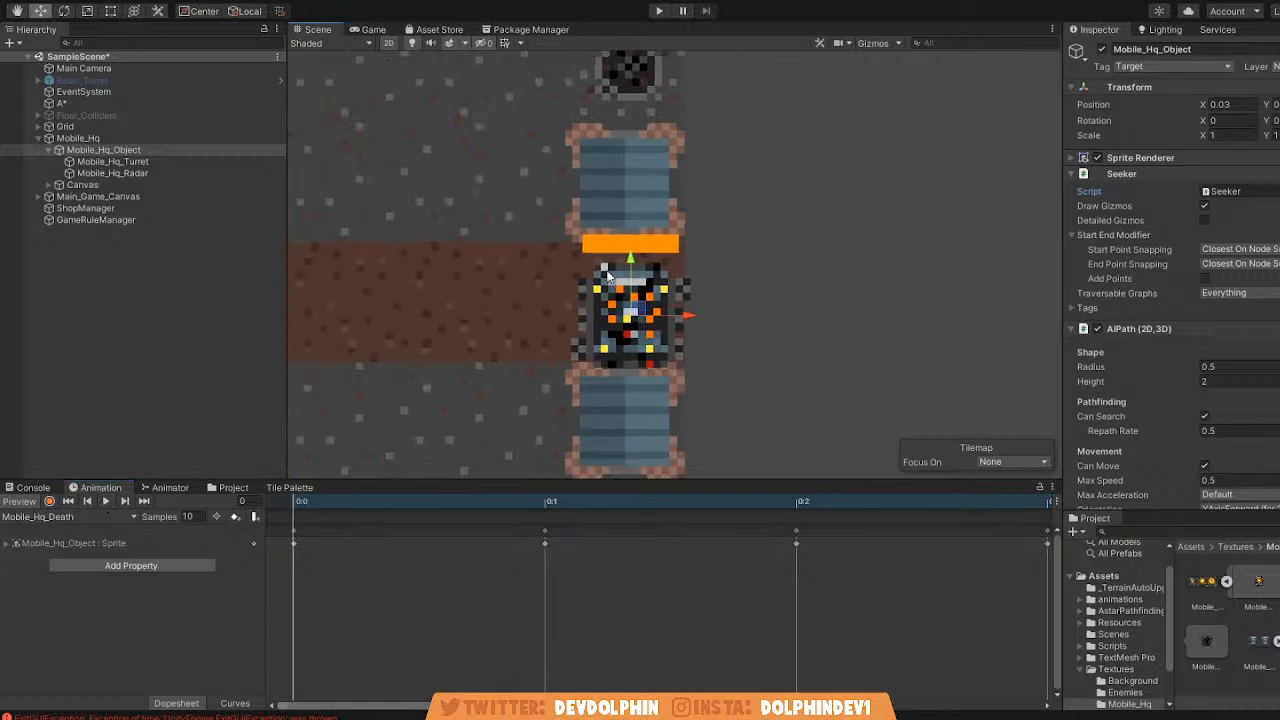
# Examine the exploding mobile HQ in the Game view, and return to the Scene view.
pyautogui.click(376, 30)
pyautogui.scroll(-2, 780, 212)
pyautogui.scroll(-3, 1036, 228)
pyautogui.scroll(4, 1041, 226)
pyautogui.scroll(4, 1041, 226)
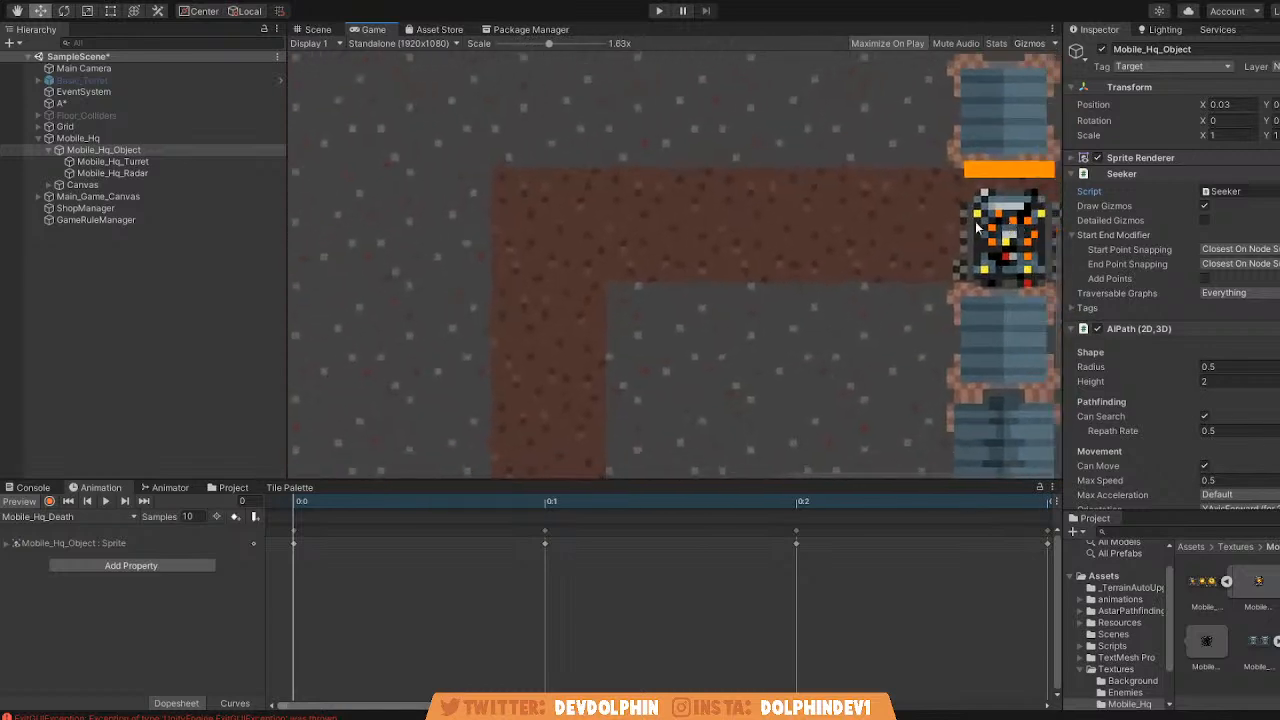
pyautogui.click(318, 30)
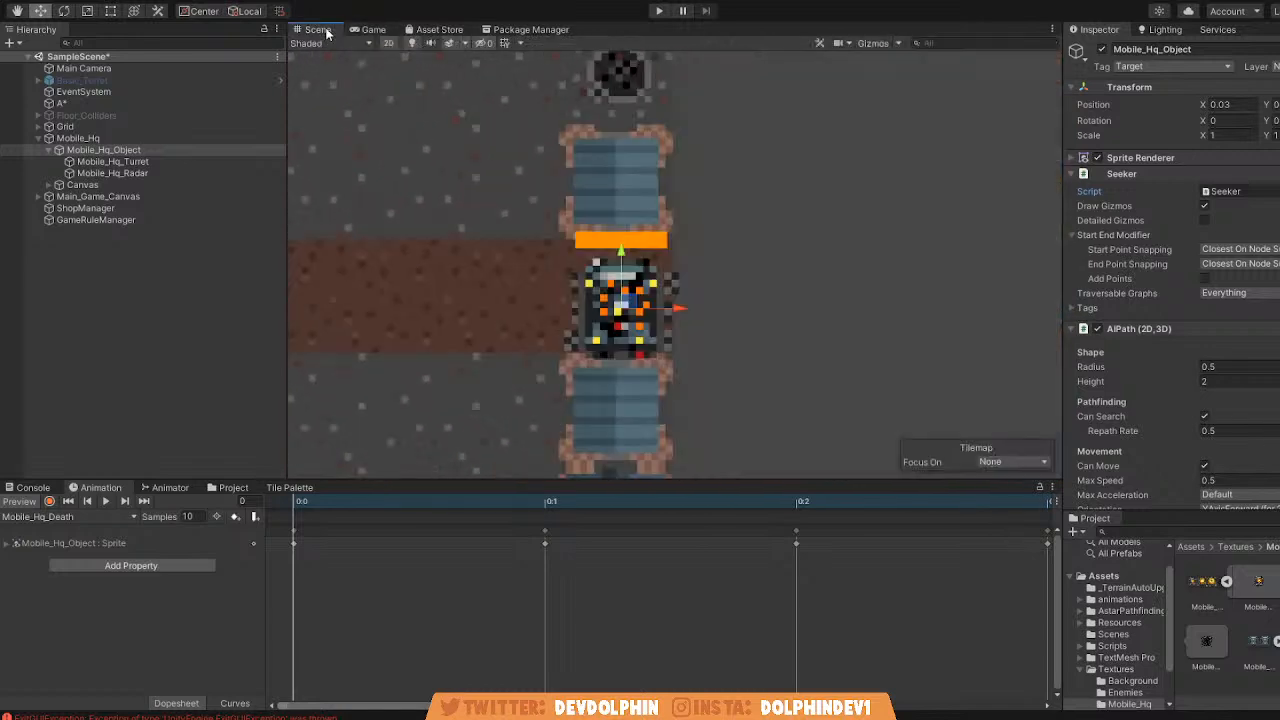
# Start a playtest with the whole map fitted in the game view and the Inspector showing beside it.
pyautogui.click(662, 11)
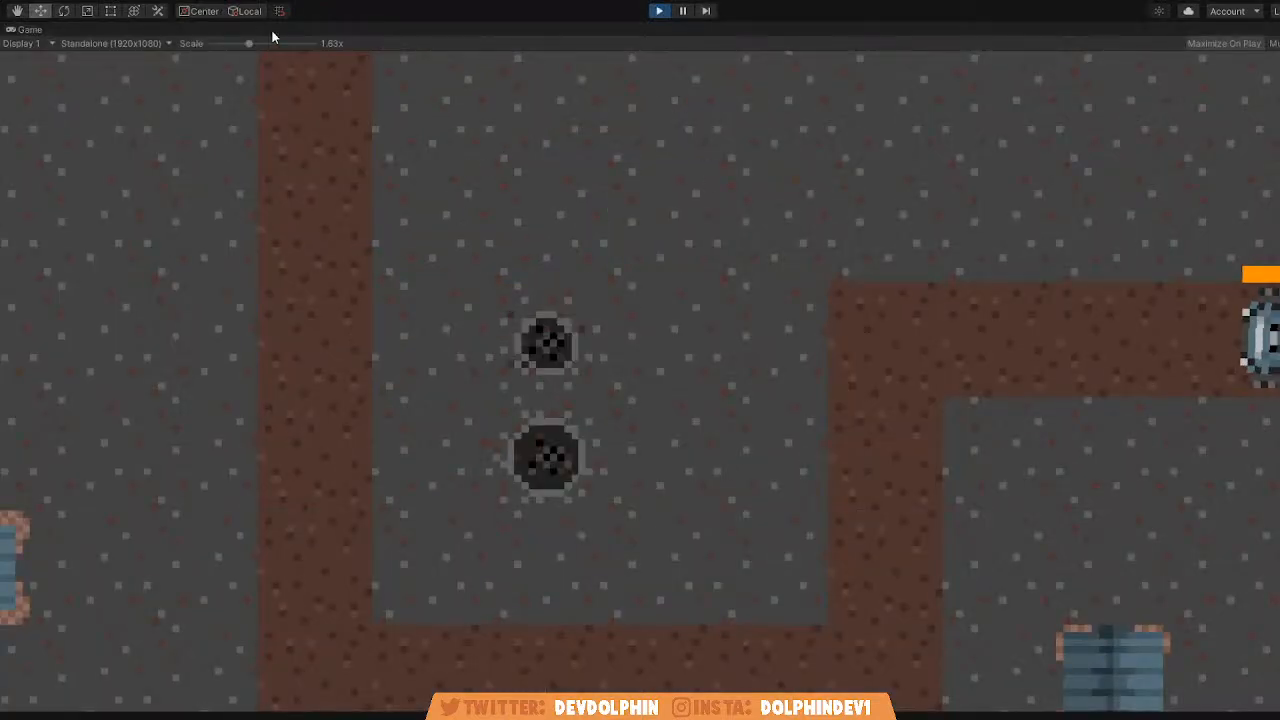
pyautogui.moveTo(249, 43); pyautogui.dragTo(190, 42)
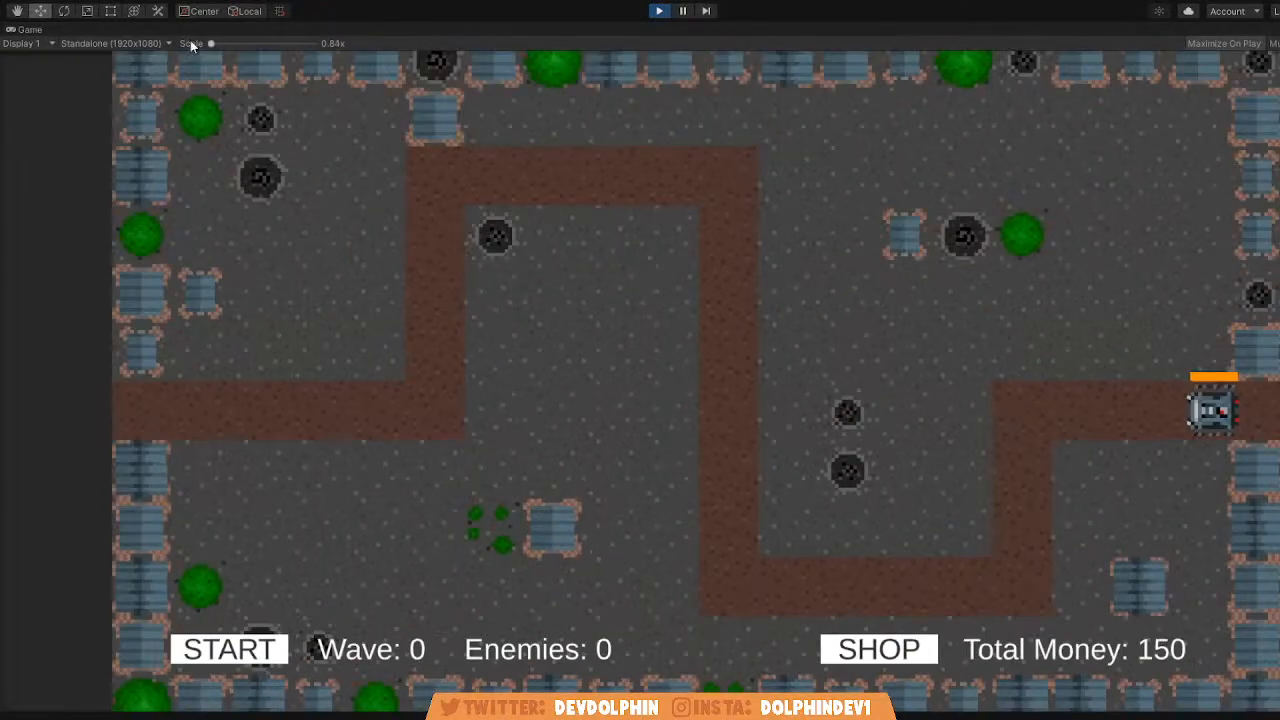
pyautogui.hotkey('ctrl', 'p')
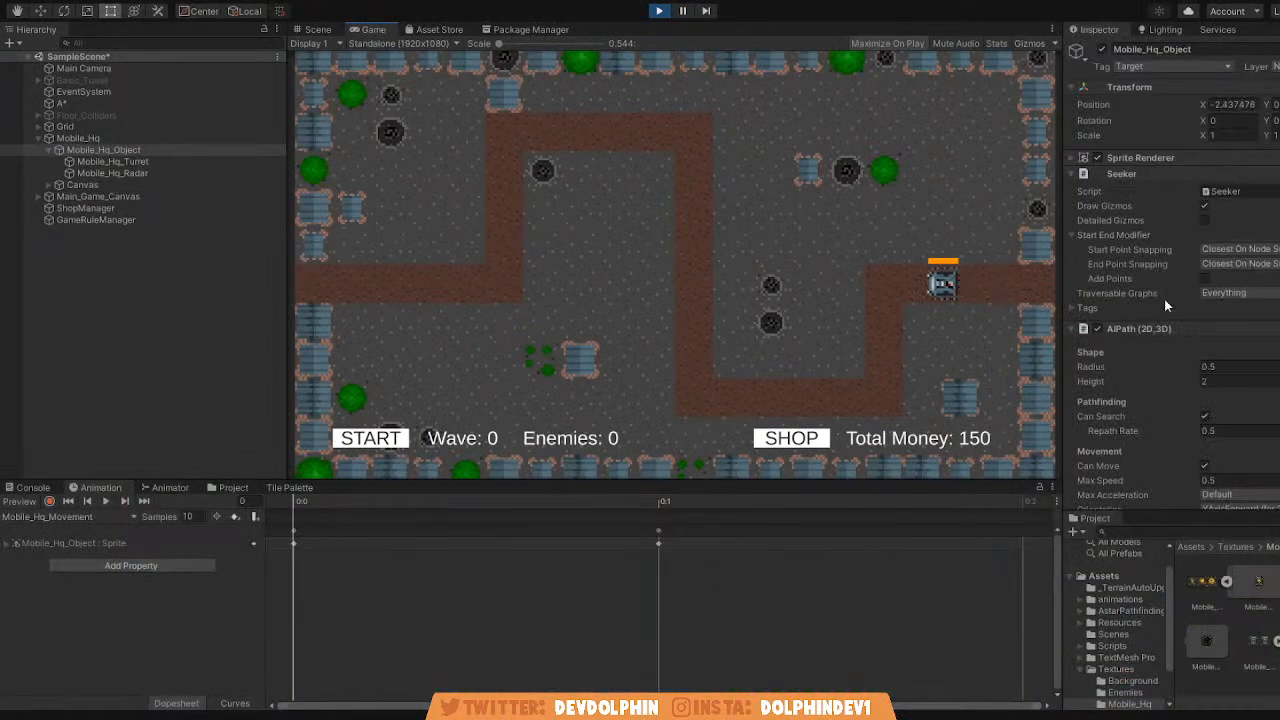
# Set Mobile_Hq_Object's Current Enemy Health to 0 in the running game to trigger its death, and end the playtest.
pyautogui.scroll(-10, 1262, 302)
pyautogui.scroll(-2, 1262, 302)
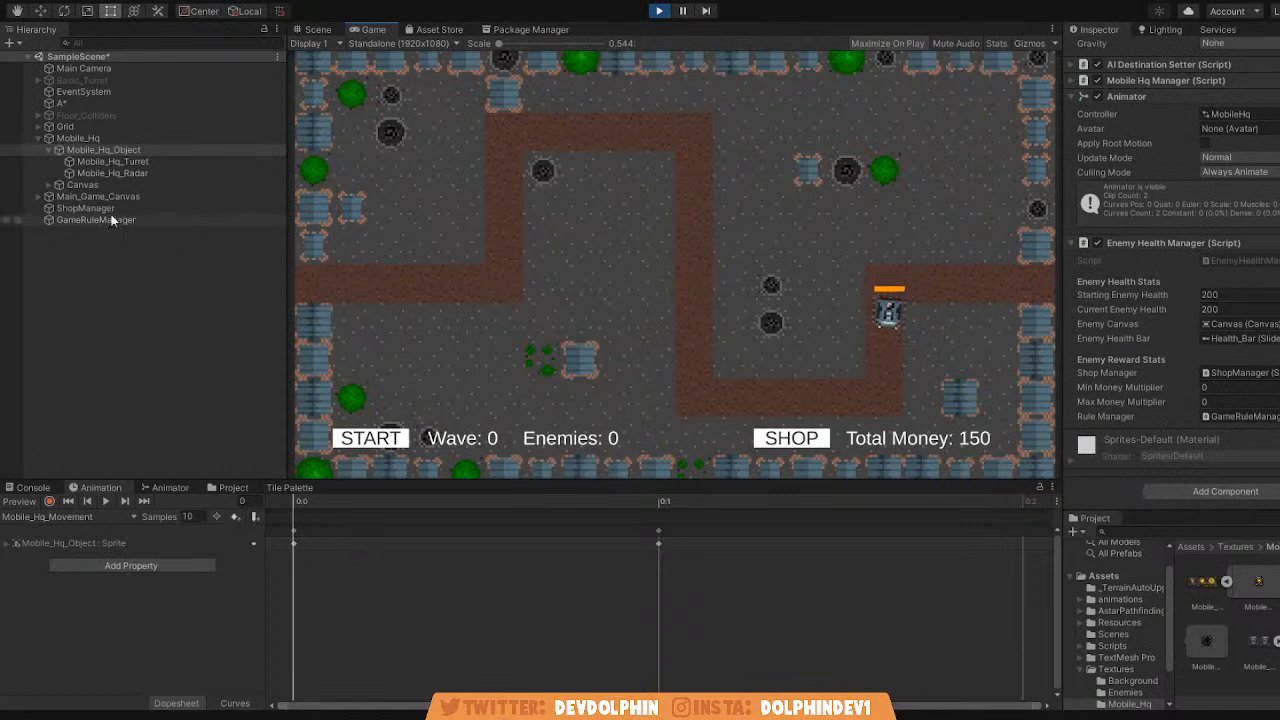
pyautogui.click(1260, 305)
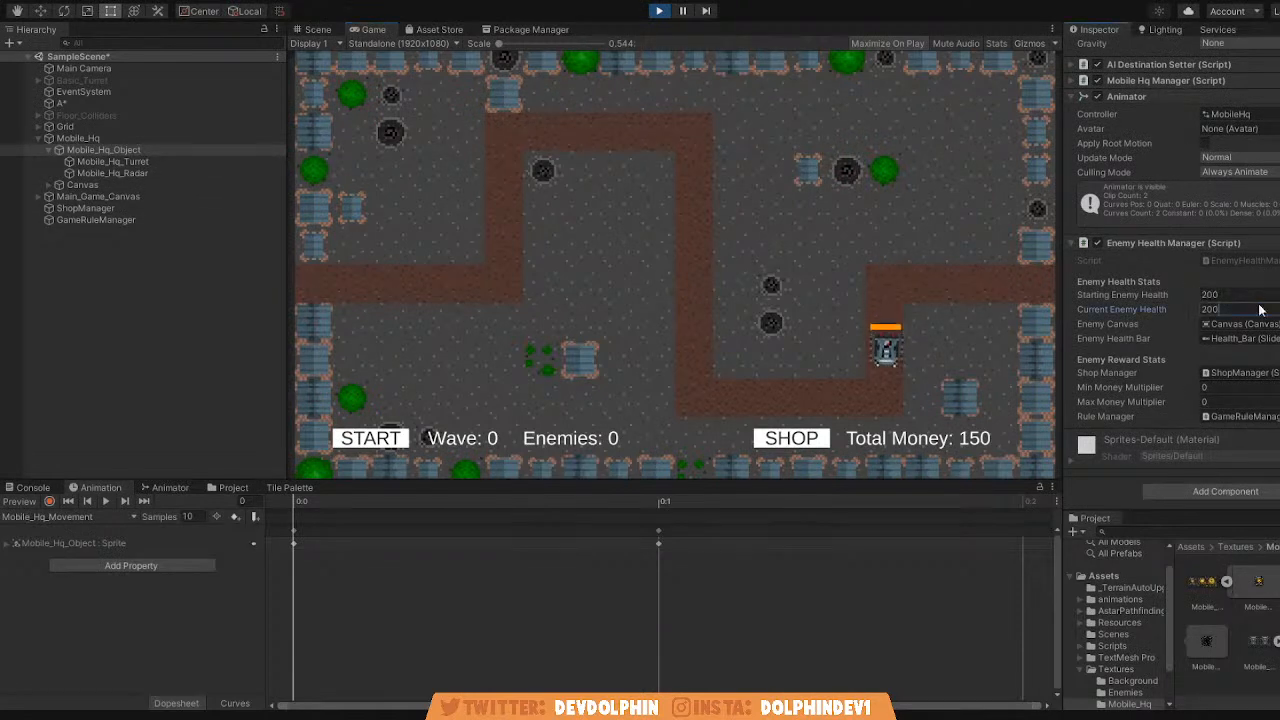
pyautogui.write('5')
pyautogui.press('BackSpace')
pyautogui.write('0')
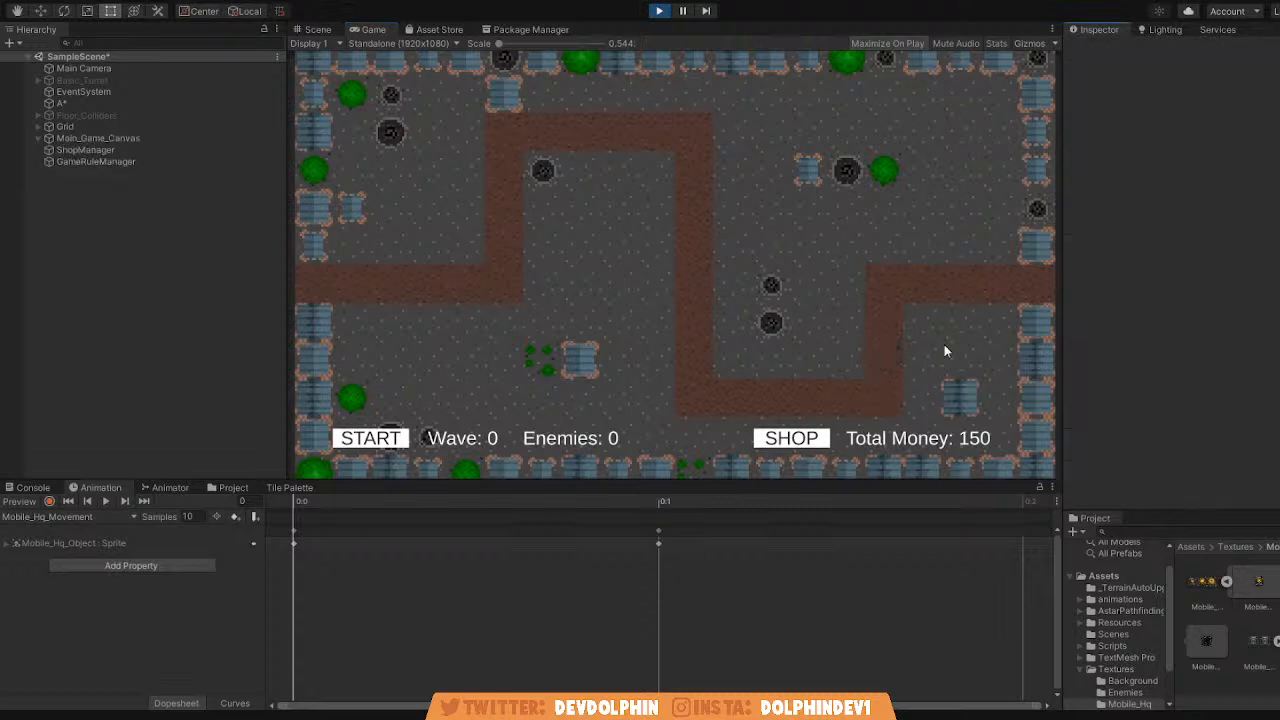
pyautogui.write('q')
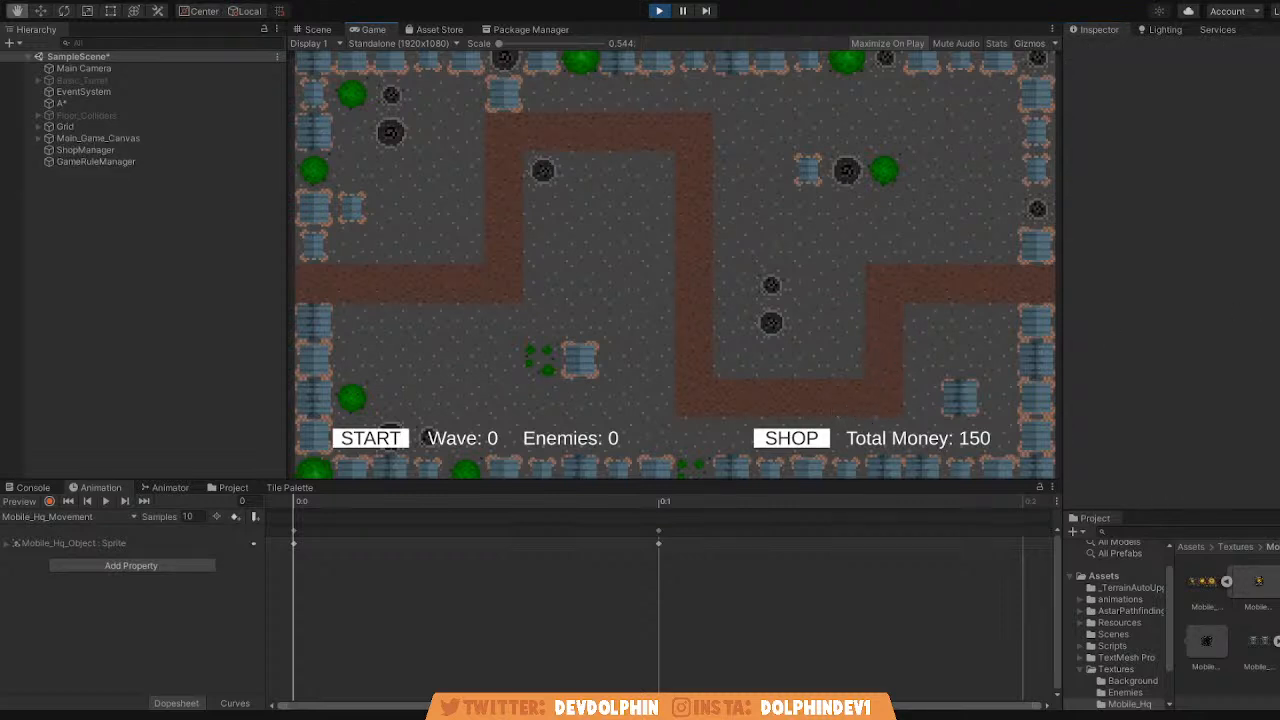
pyautogui.write('t')
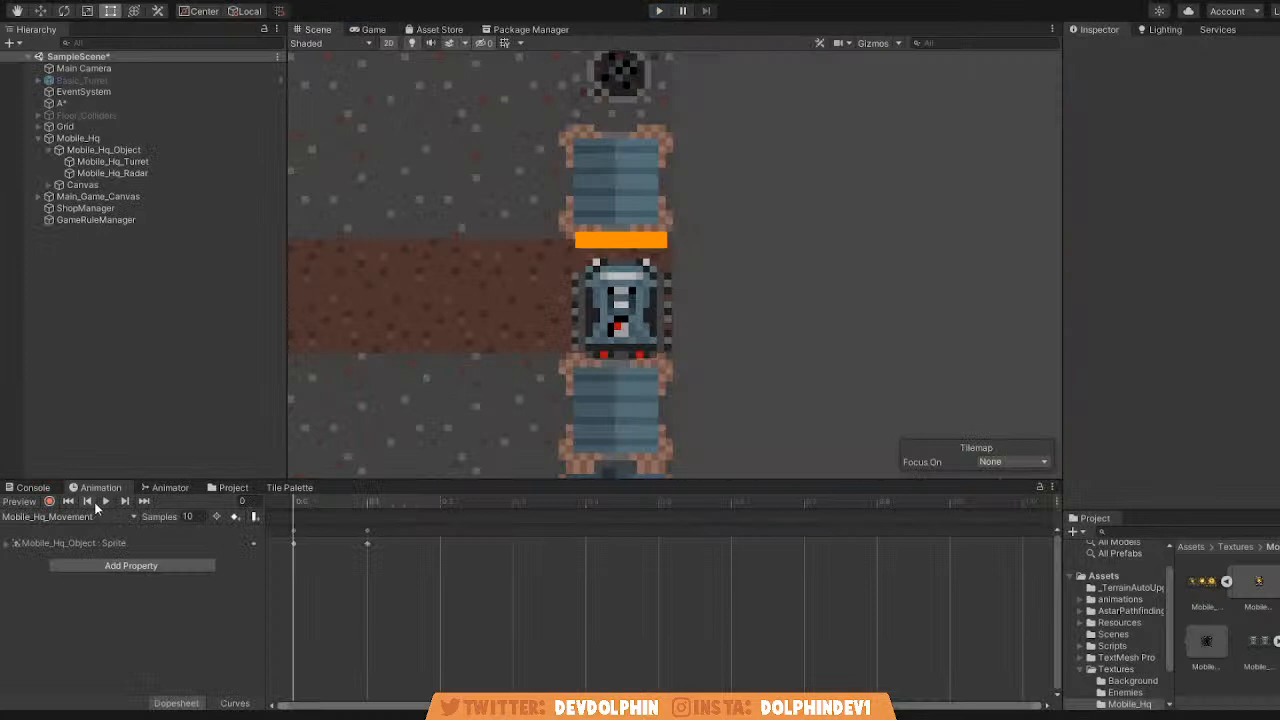
# Preview the Mobile_Hq_Movement clip, switch to the Mobile_Hq_Death clip, play it, and rewind to its first frame.
pyautogui.click(104, 501)
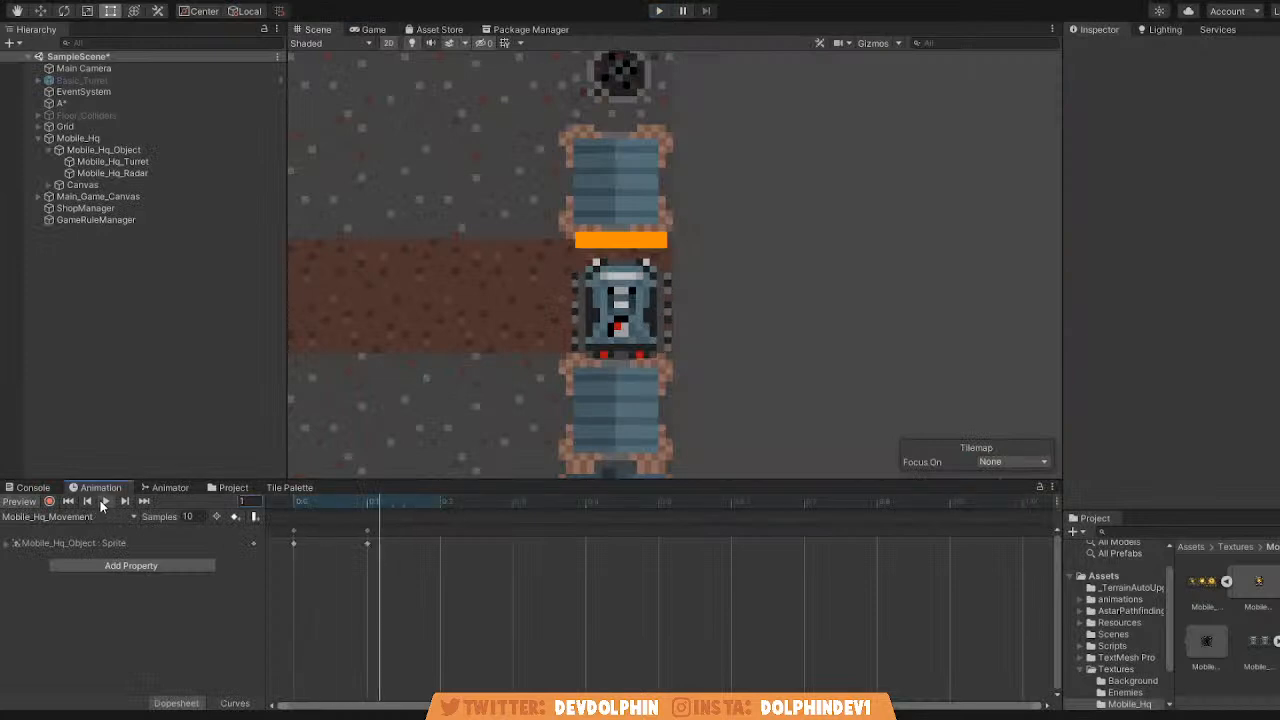
pyautogui.click(86, 539)
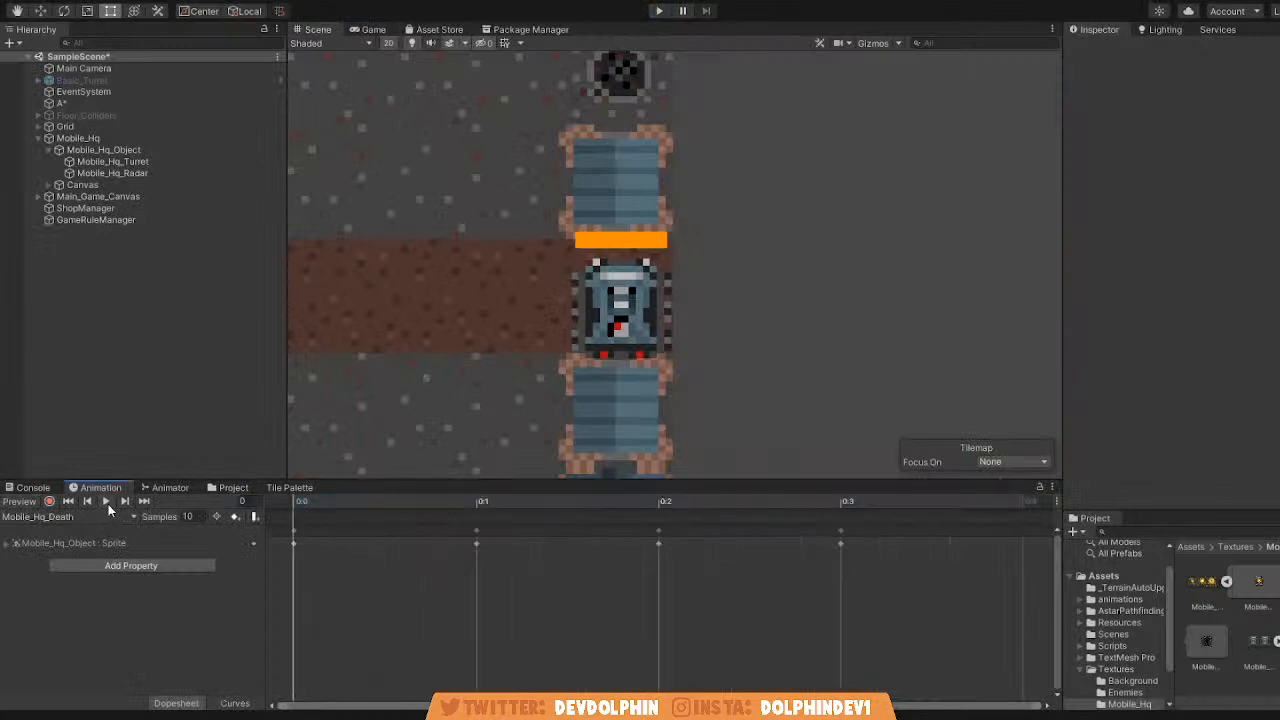
pyautogui.click(108, 502)
pyautogui.click(108, 502)
pyautogui.click(68, 502)
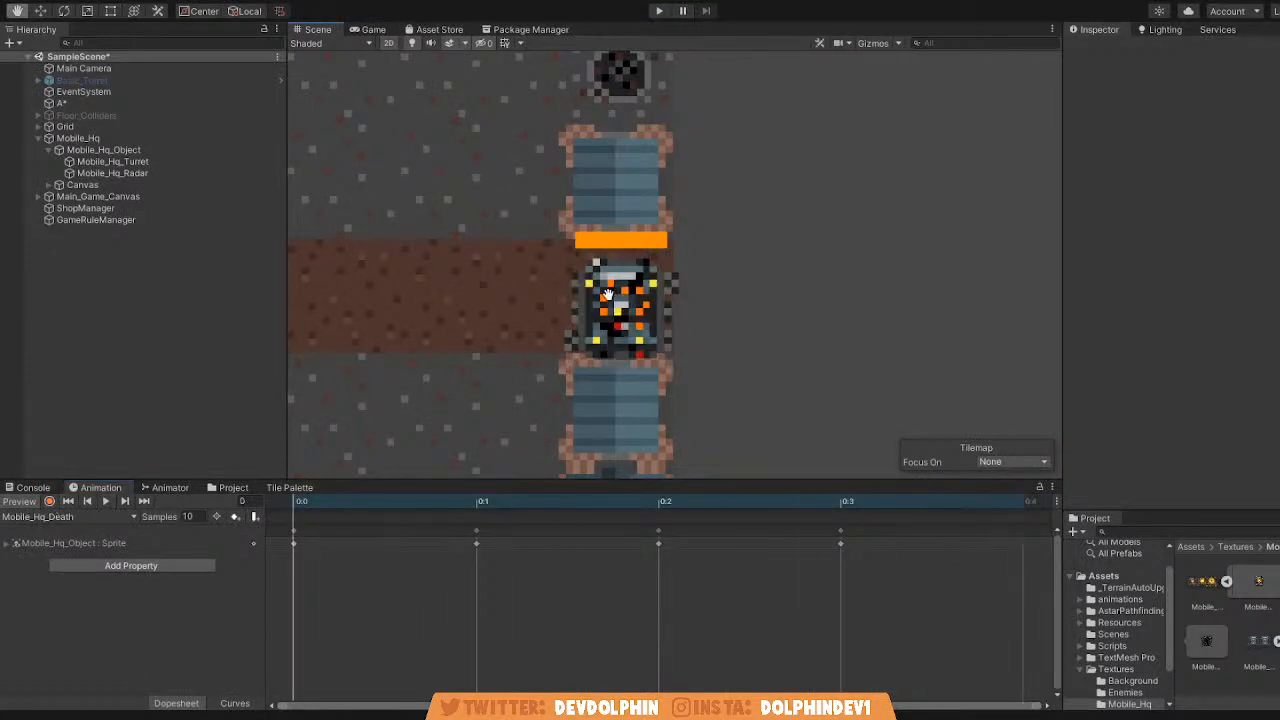
# Examine the full map layout in the Scene view, from the mobile HQ along the dirt path to the opposite edge.
pyautogui.moveTo(568, 320); pyautogui.dragTo(641, 339, button='middle')
pyautogui.scroll(-3, 641, 339)
pyautogui.moveTo(525, 300); pyautogui.dragTo(720, 320, button='middle')
pyautogui.scroll(-3, 700, 315)
pyautogui.moveTo(310, 232); pyautogui.dragTo(741, 233, button='middle')
pyautogui.scroll(-5, 741, 233)
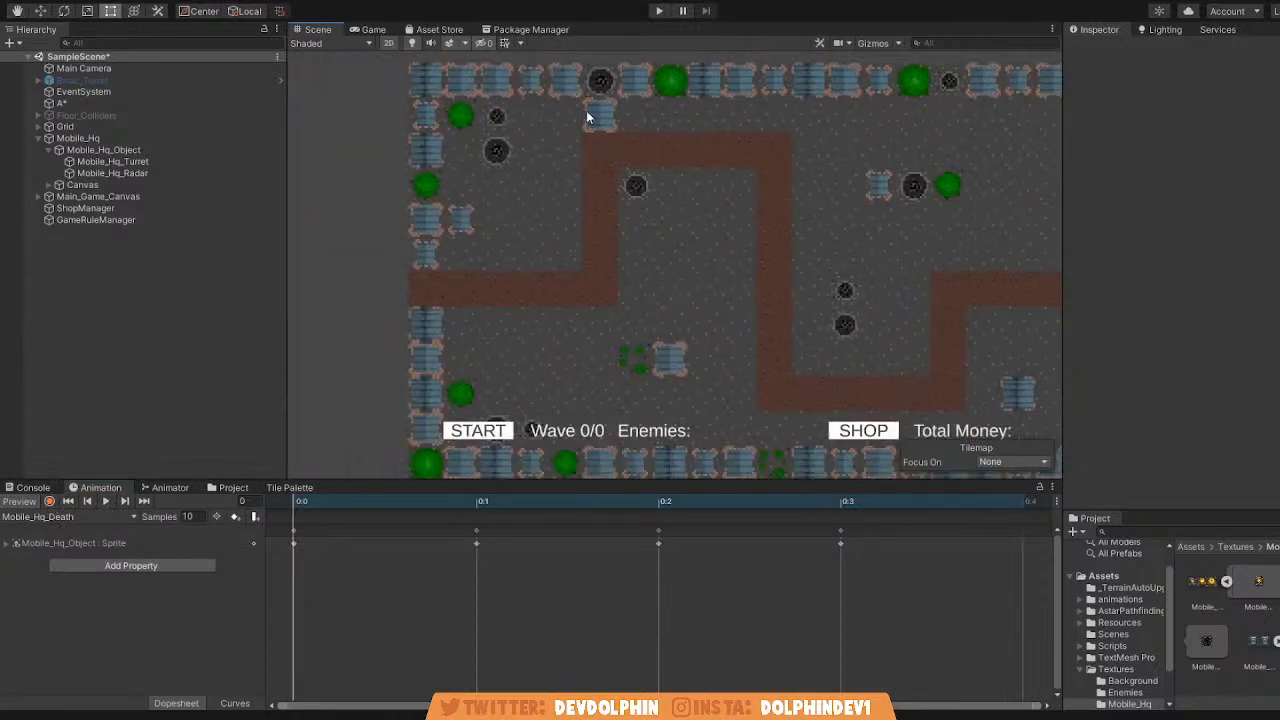
pyautogui.moveTo(582, 111); pyautogui.dragTo(513, 120, button='middle')
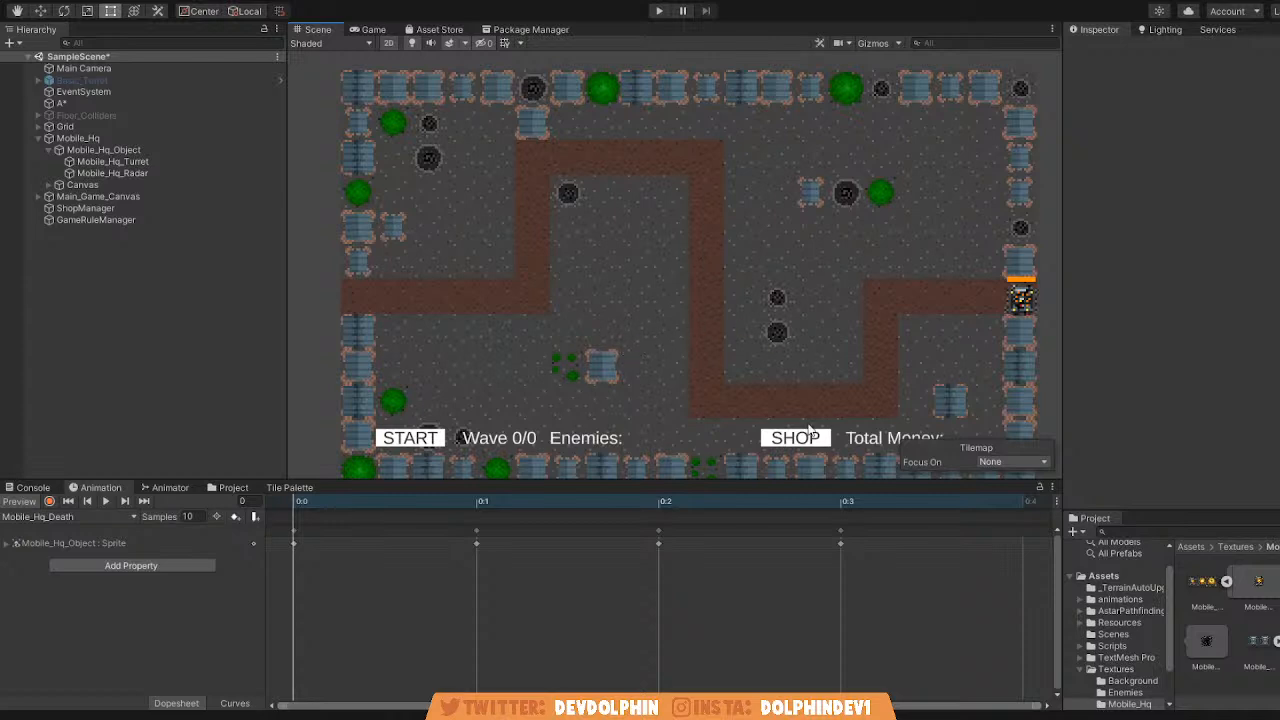
pyautogui.moveTo(758, 309); pyautogui.dragTo(668, 287, button='middle')
pyautogui.scroll(1, 668, 287)
# Browse the project's Textures/Enemies folder and inspect the Robot infantry 1 and Green_Robot_Running textures.
pyautogui.click(233, 488)
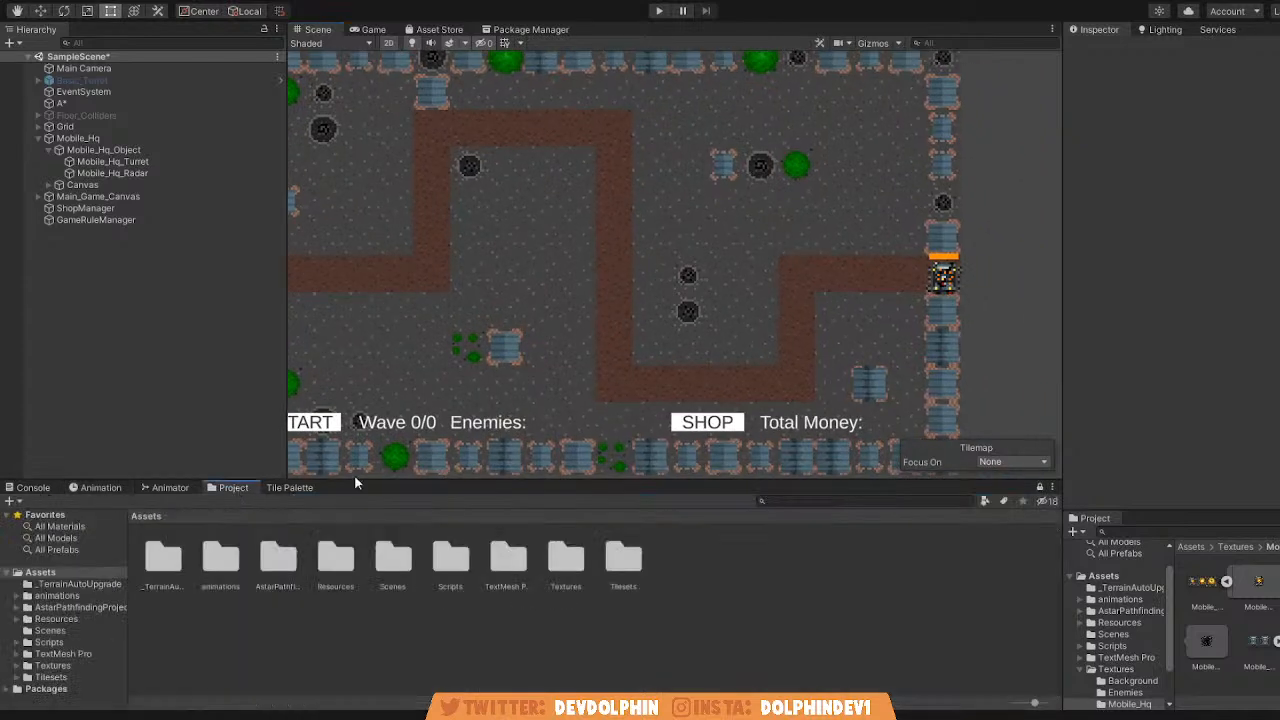
pyautogui.scroll(5, 953, 278)
pyautogui.moveTo(953, 278); pyautogui.dragTo(918, 286, button='middle')
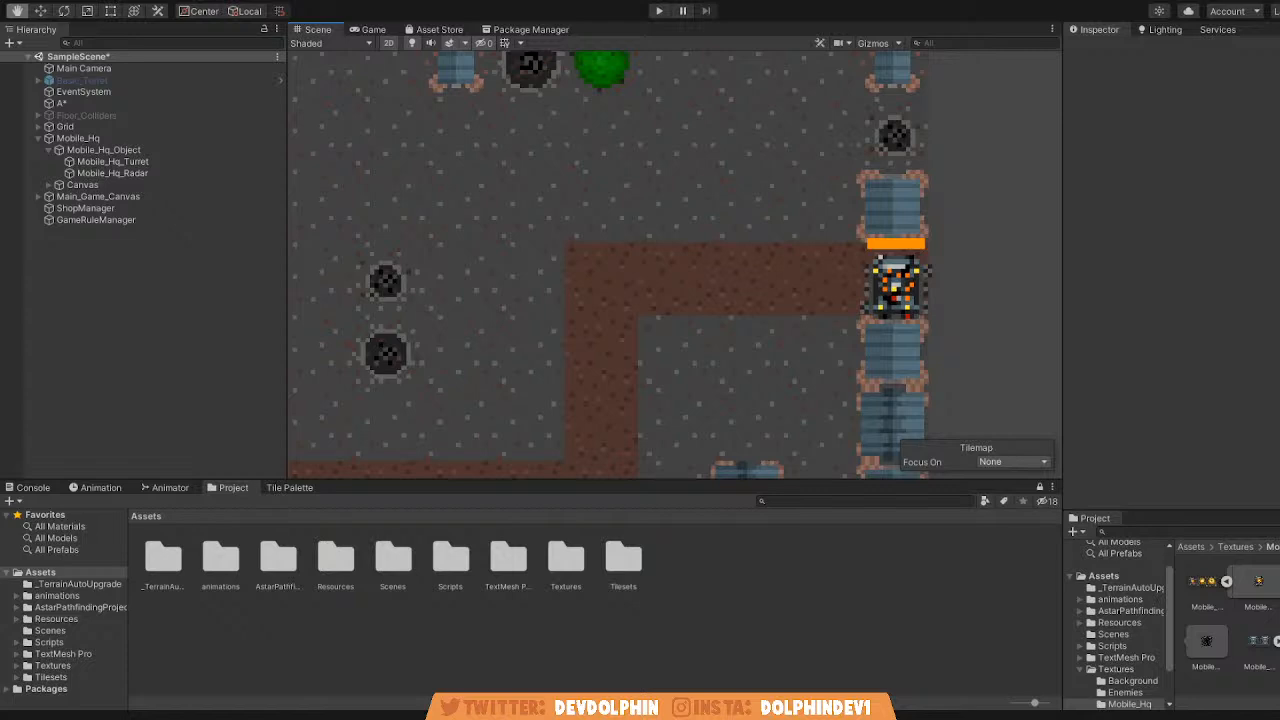
pyautogui.press('t')
pyautogui.moveTo(390, 463); pyautogui.dragTo(508, 463, button='middle')
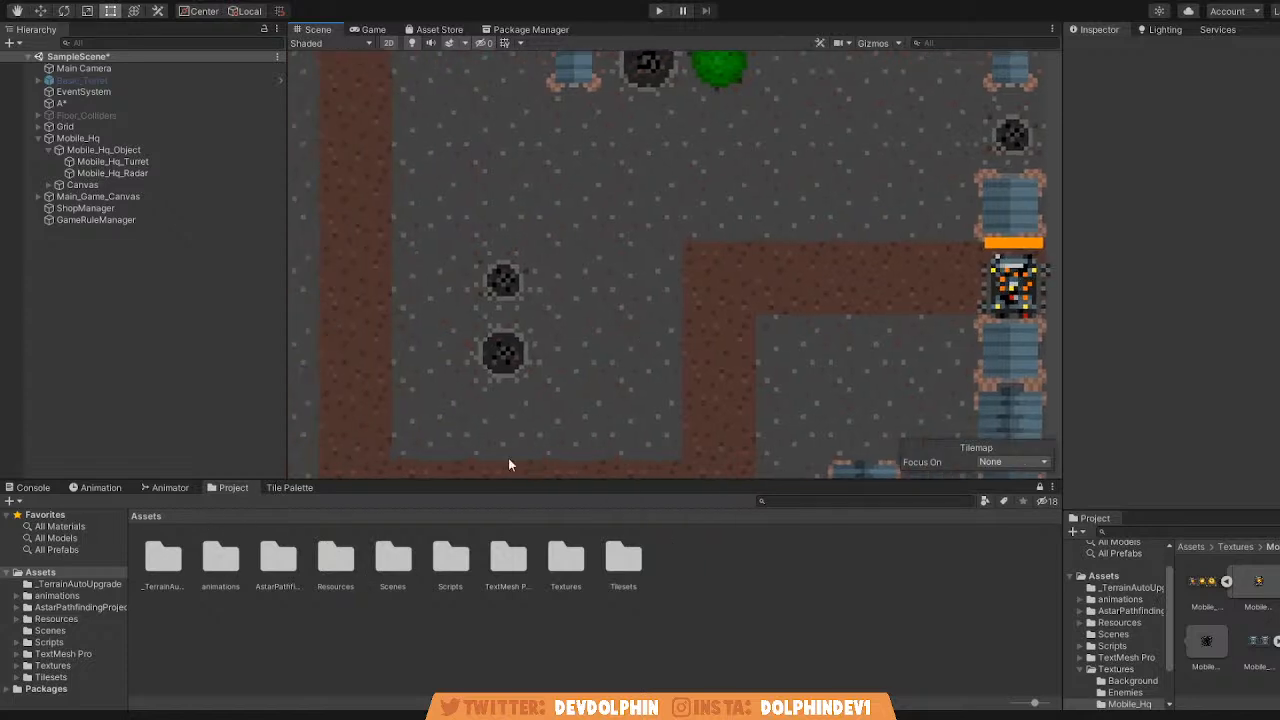
pyautogui.doubleClick(562, 566)
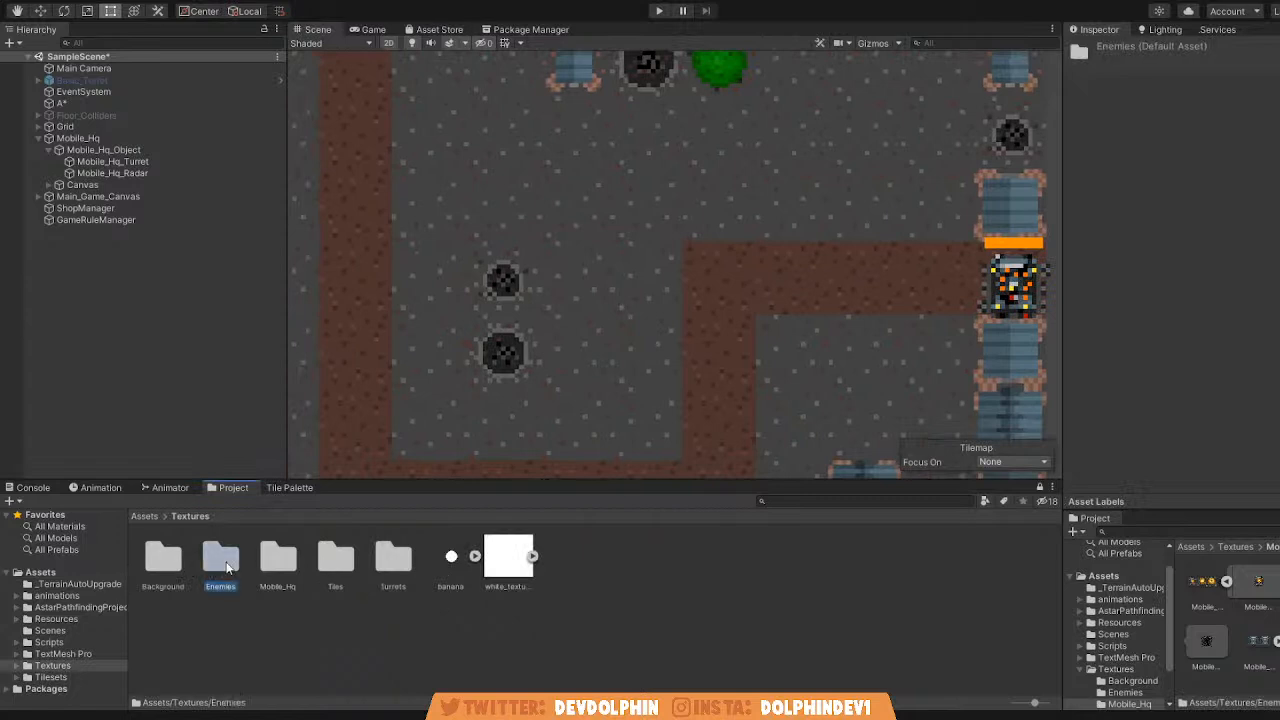
pyautogui.doubleClick(224, 566)
pyautogui.click(280, 567)
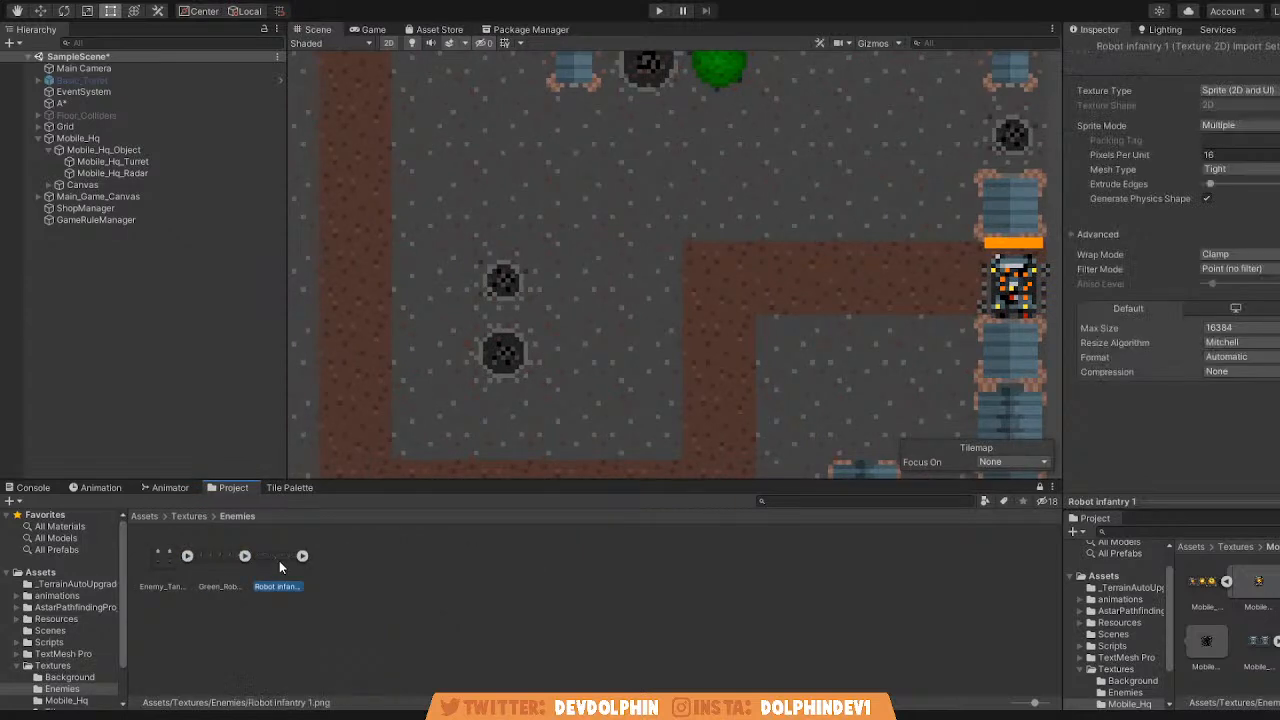
pyautogui.click(213, 572)
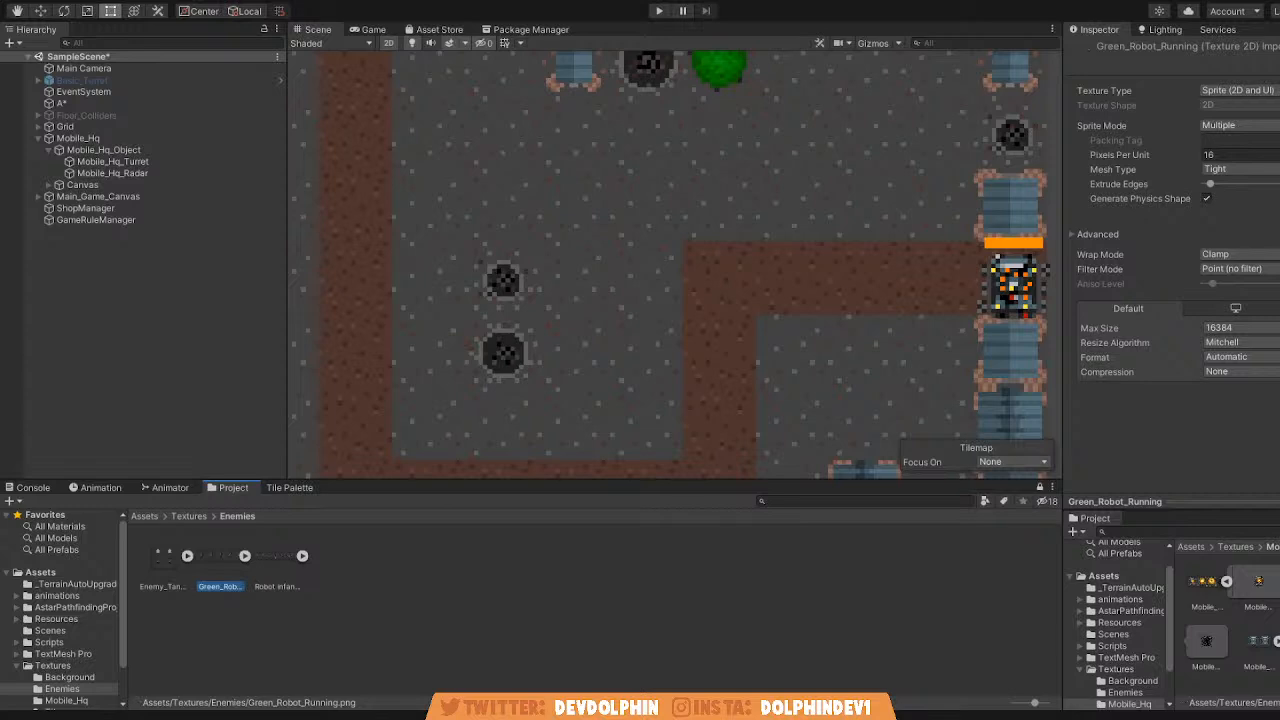
# Open the Enemy_Green_Soldier prefab from the project's Resources/Enemies folder.
pyautogui.click(420, 610)
pyautogui.click(217, 566)
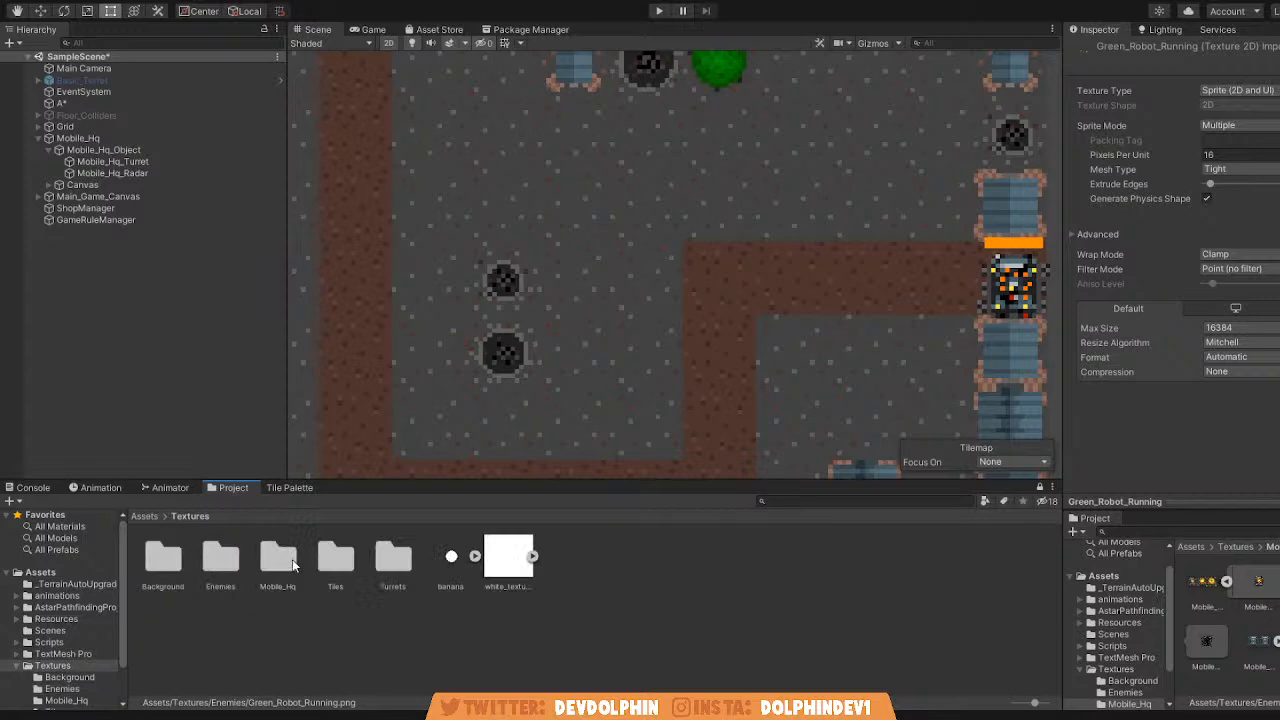
pyautogui.click(140, 517)
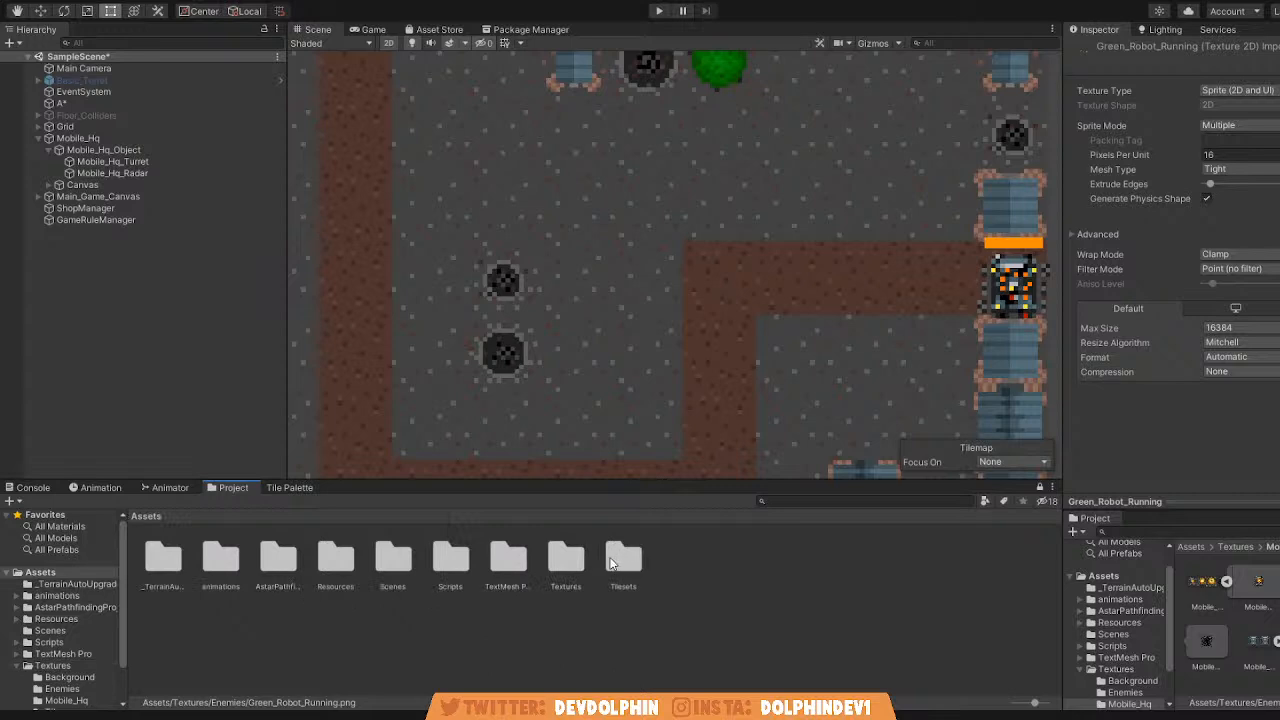
pyautogui.doubleClick(330, 568)
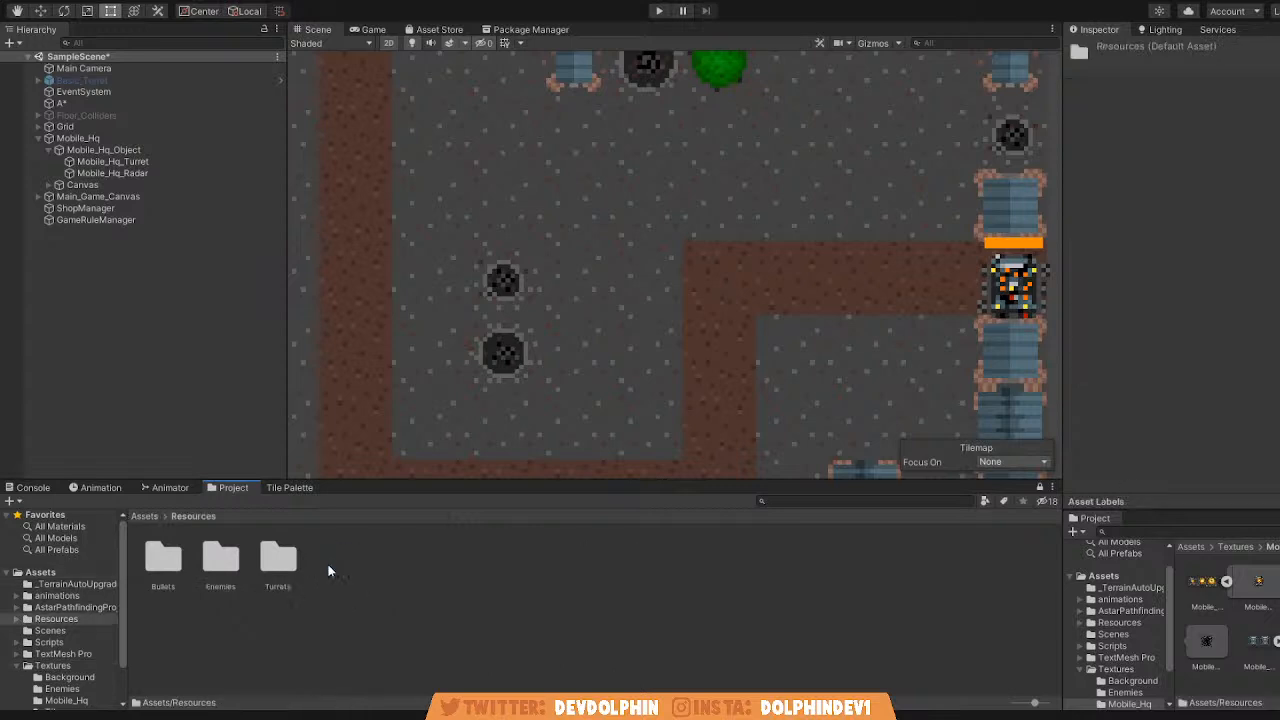
pyautogui.doubleClick(220, 557)
pyautogui.click(164, 561)
pyautogui.click(1213, 94)
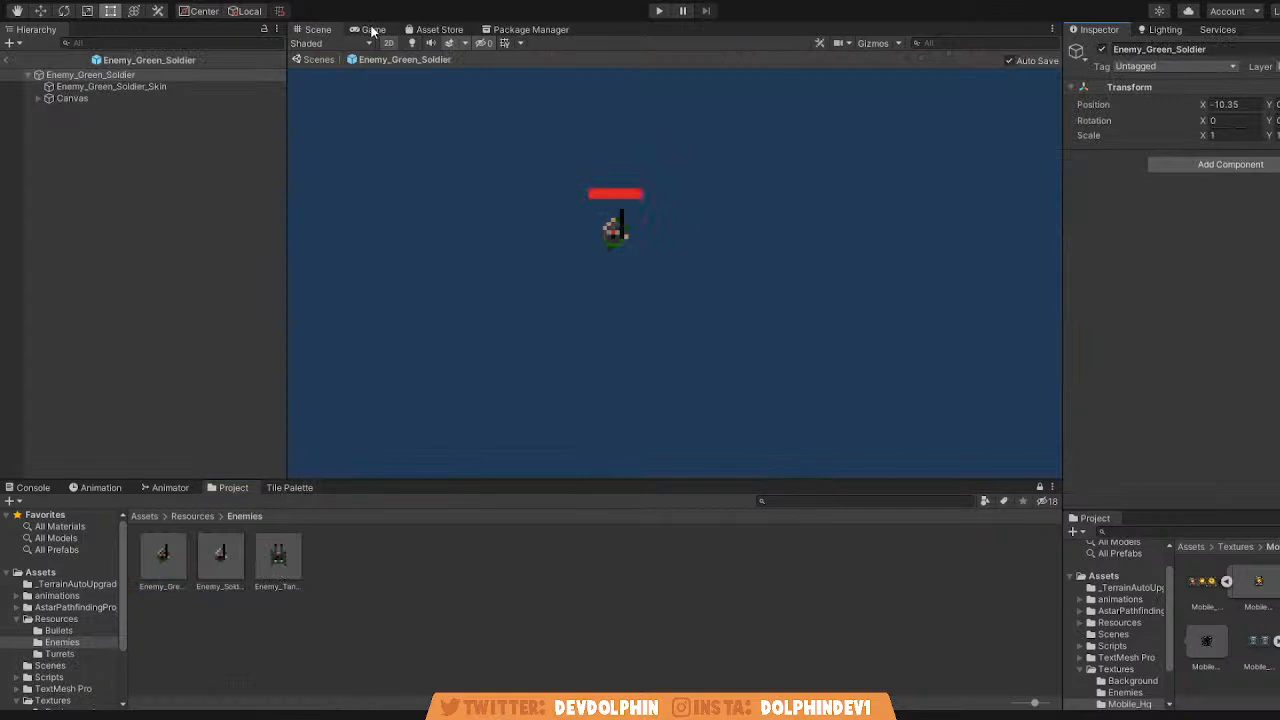
# Preview the Green_Soldier_Movement and Green_Soldier_Shooting clips on Enemy_Green_Soldier_Skin, and rewind to the first frame.
pyautogui.click(180, 88)
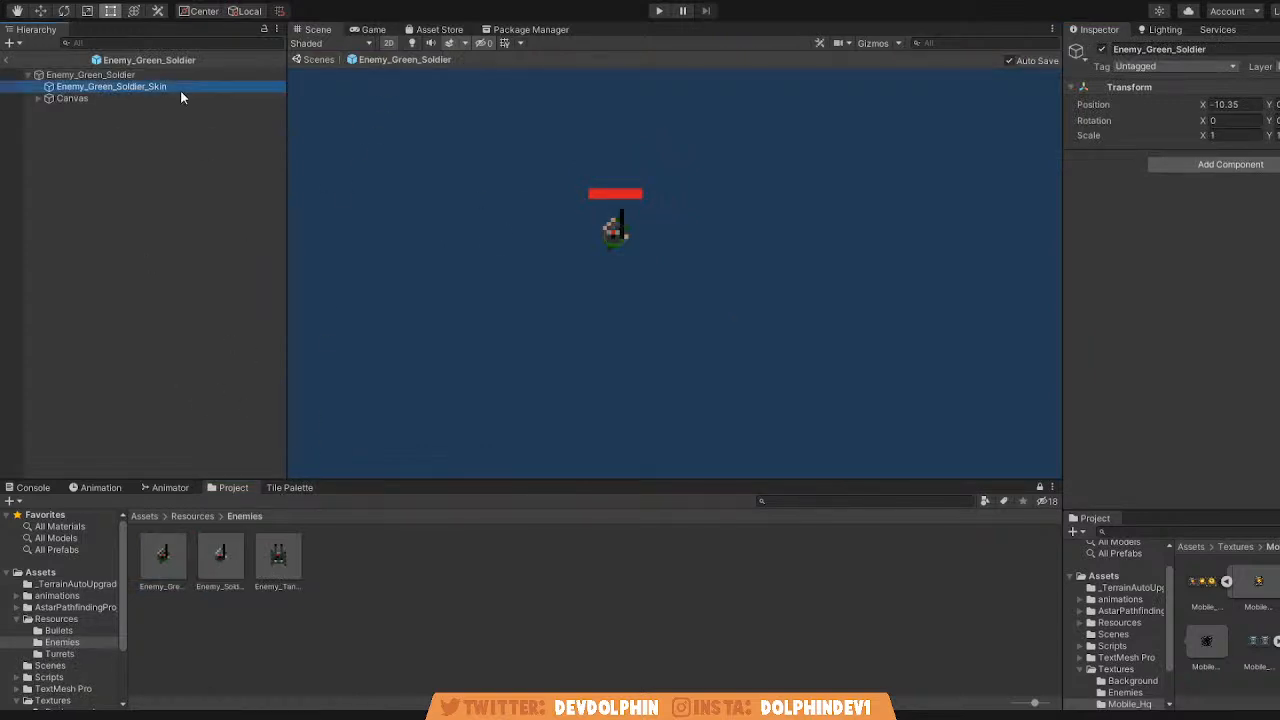
pyautogui.click(168, 488)
pyautogui.click(100, 488)
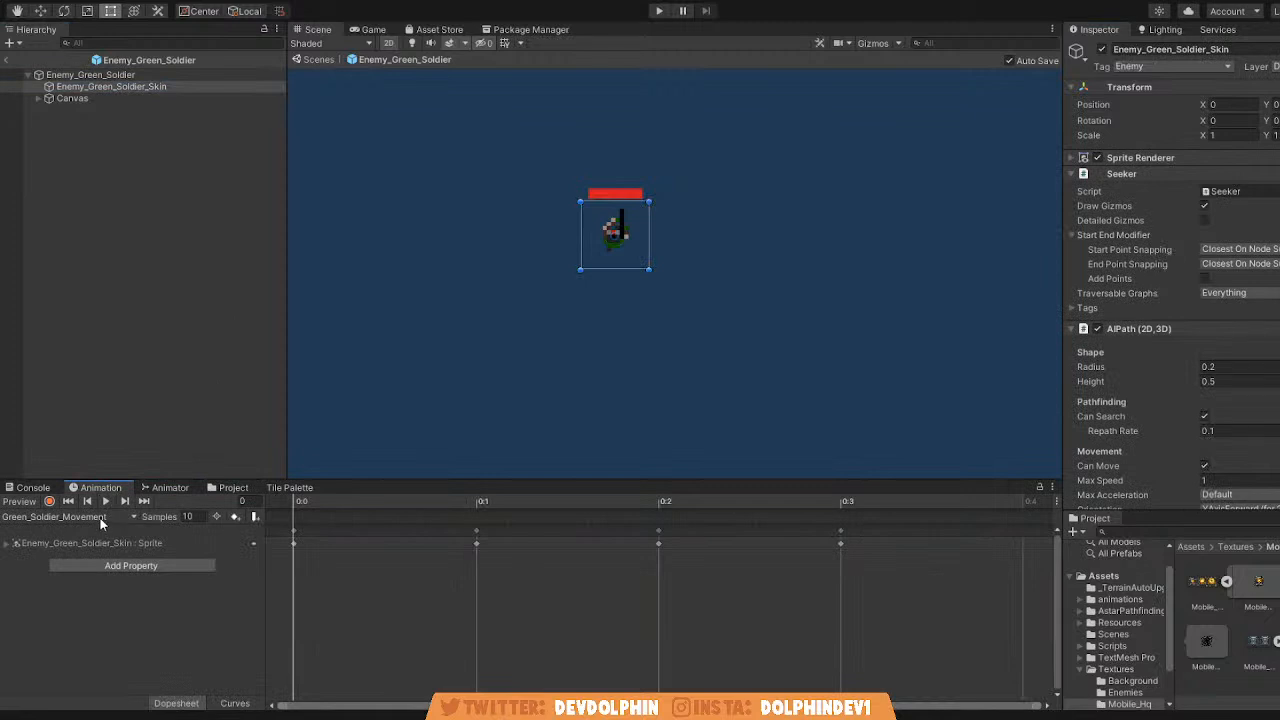
pyautogui.click(108, 500)
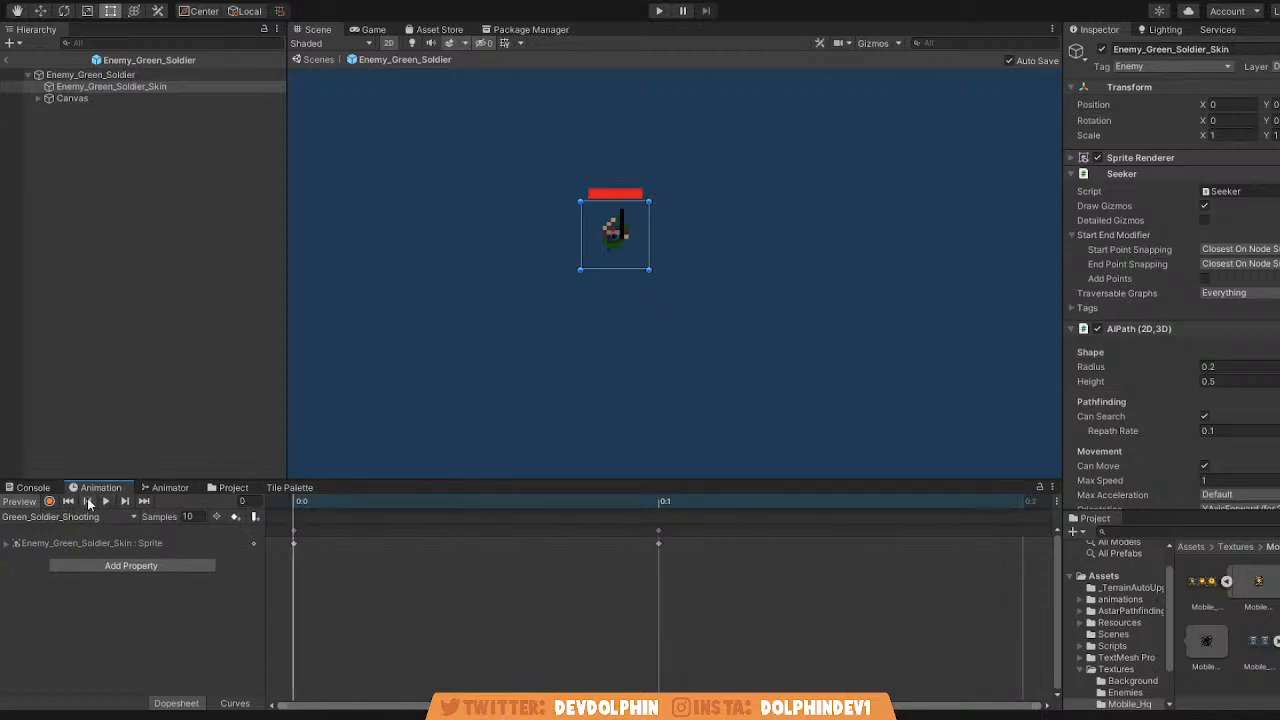
pyautogui.click(106, 501)
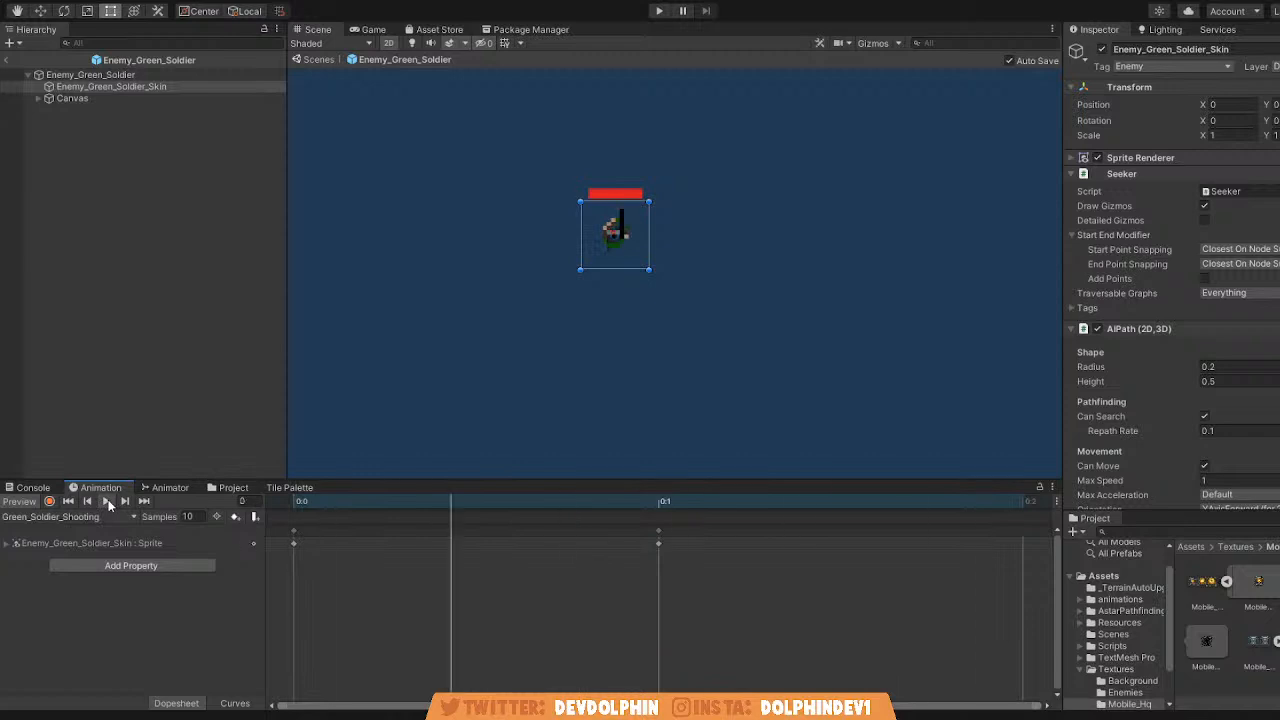
pyautogui.click(68, 502)
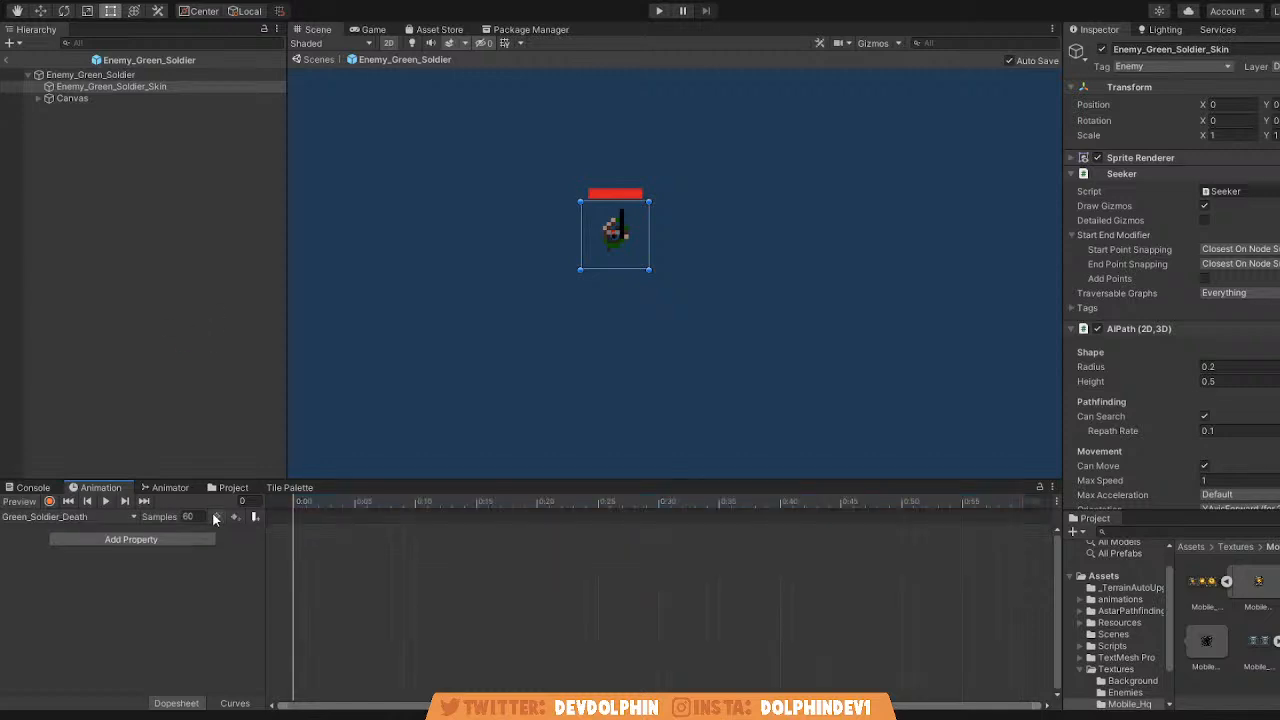
# Create a Green_Soldier_Death animation clip for the soldier's skin and set its samples to 10.
pyautogui.click(200, 516)
pyautogui.write('10')
pyautogui.press('Return')
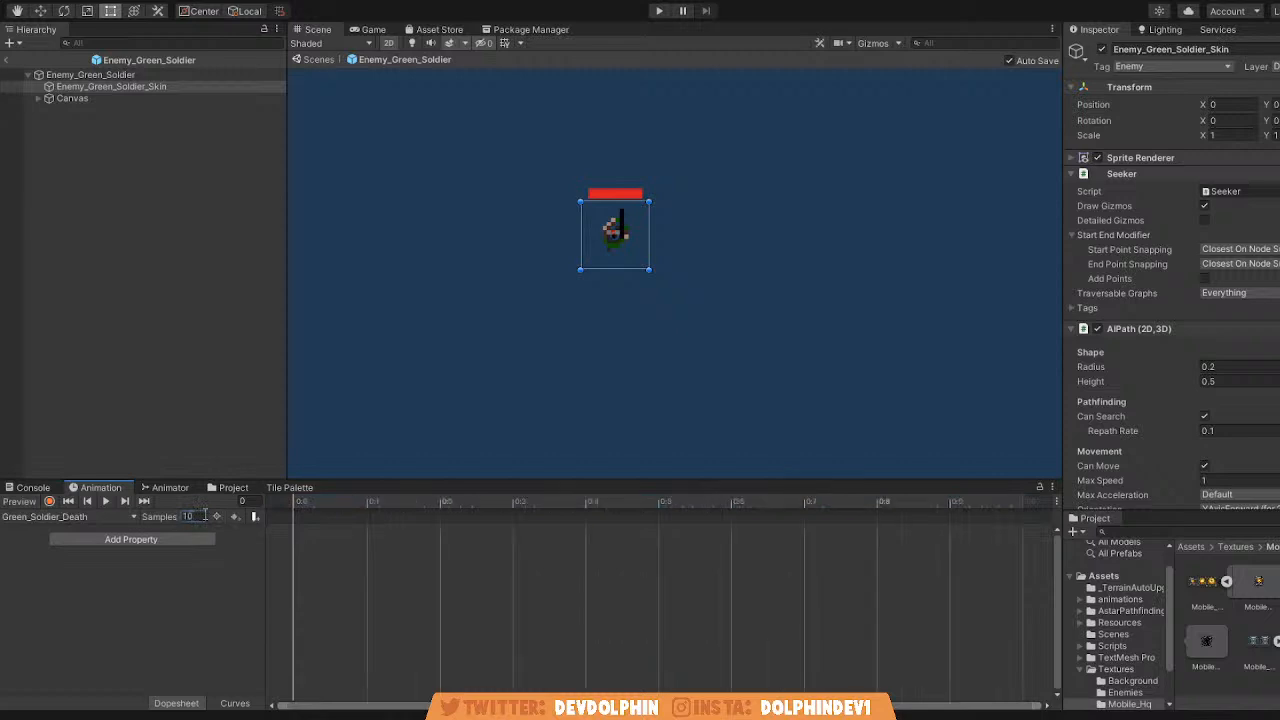
# Add the three explosion sprites from the Green_Robot_Running sheet in Textures/Enemies to the Green_Soldier_Death timeline.
pyautogui.click(1237, 547)
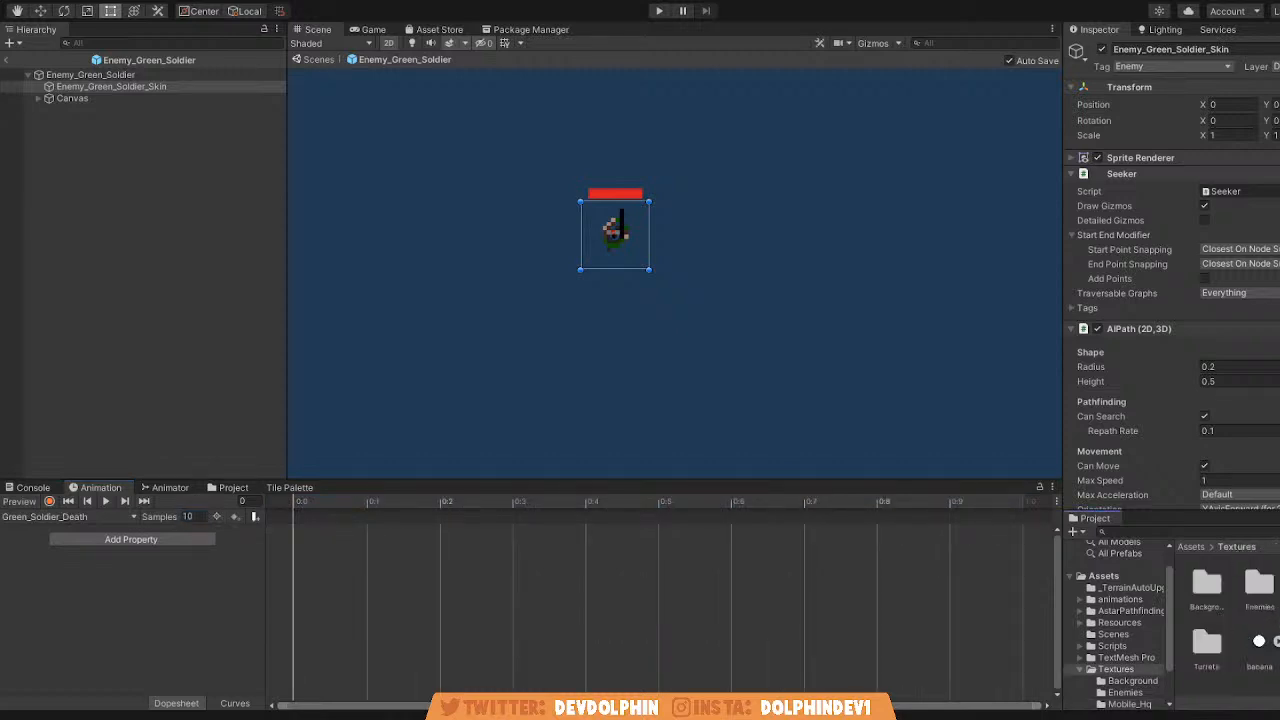
pyautogui.doubleClick(1257, 598)
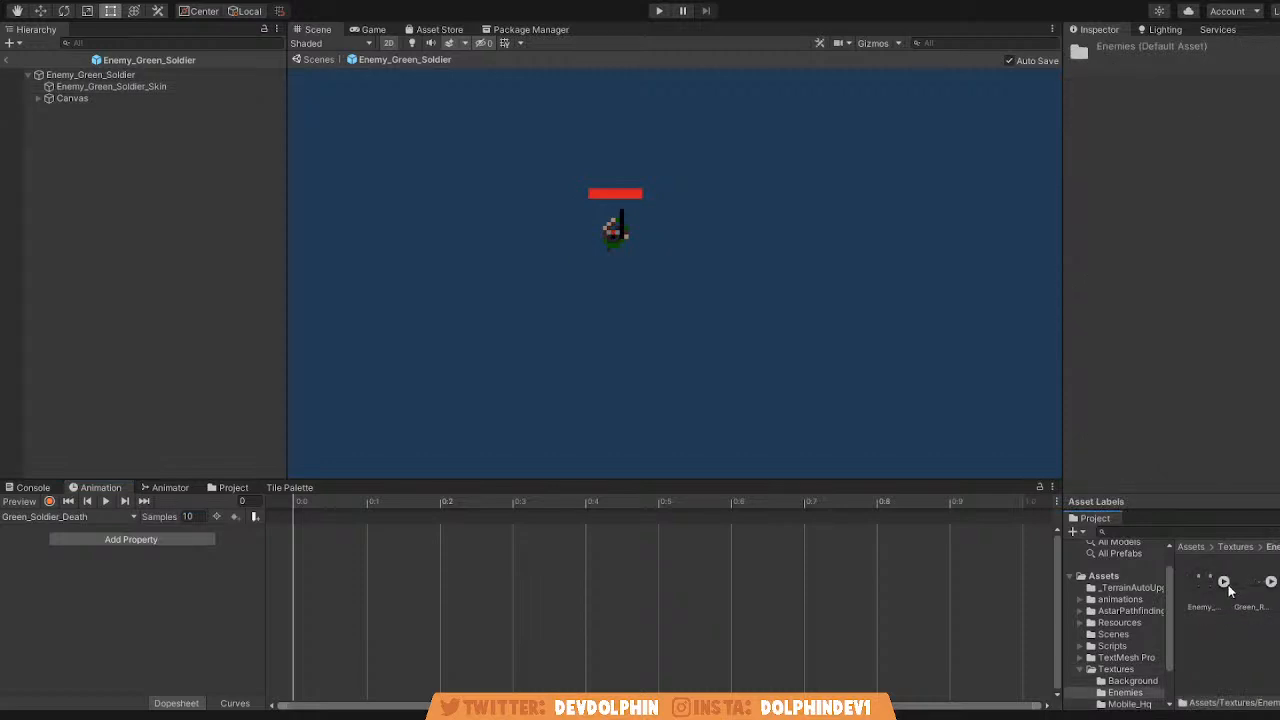
pyautogui.click(1270, 582)
pyautogui.scroll(-1, 1264, 594)
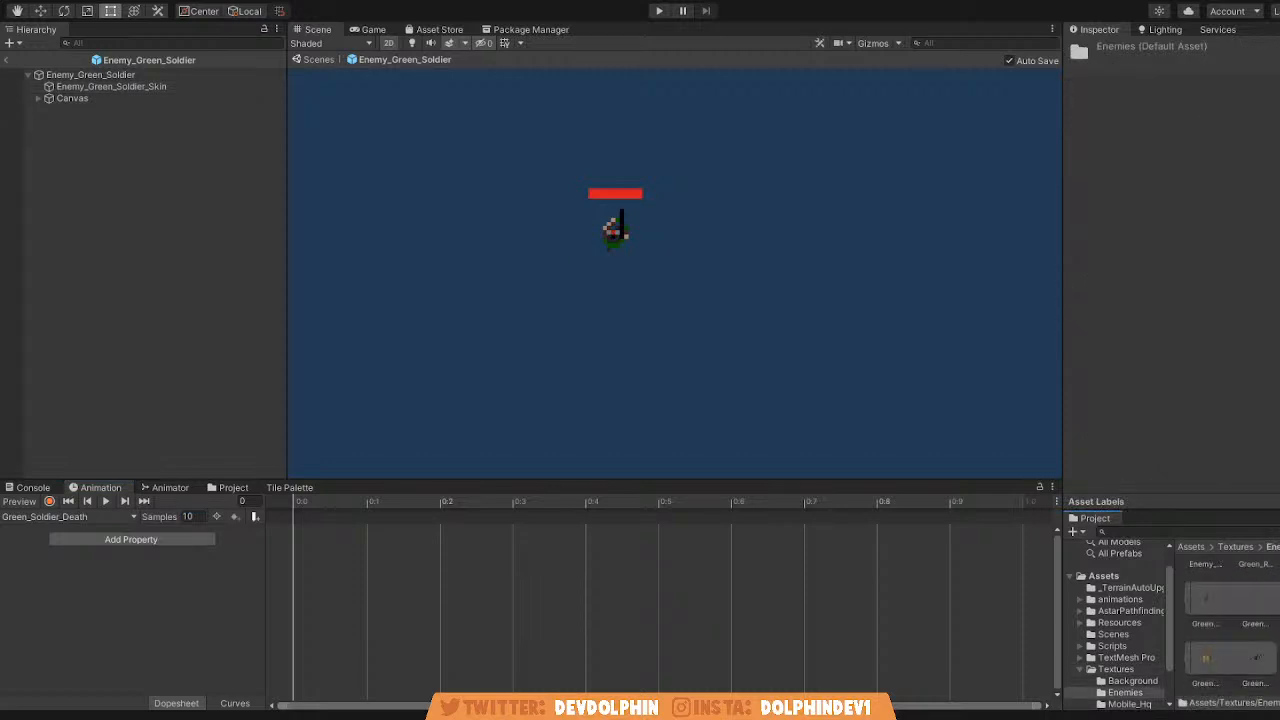
pyautogui.click(1278, 600)
pyautogui.keyDown('shift'); pyautogui.click(1262, 658); pyautogui.keyUp('shift')
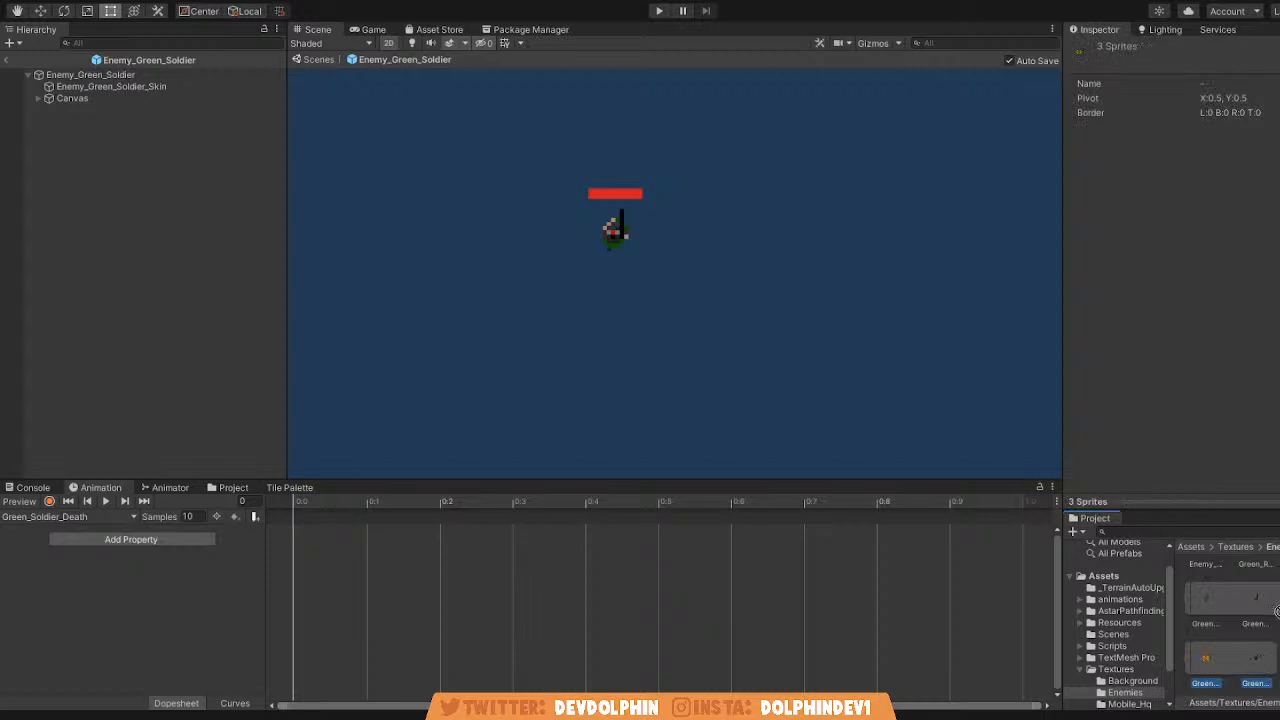
pyautogui.moveTo(1274, 658); pyautogui.dragTo(514, 609)
# Play and step through the three frames of the Green_Soldier_Death clip, and rewind it.
pyautogui.click(105, 501)
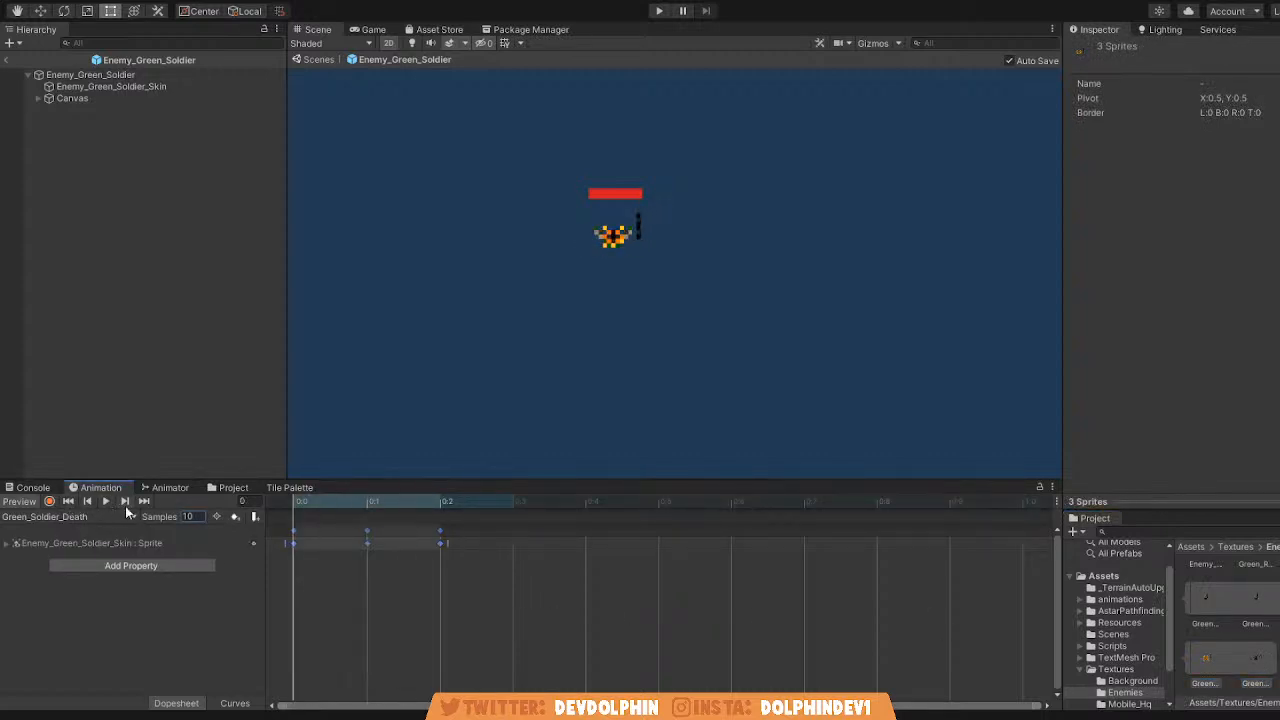
pyautogui.click(125, 505)
pyautogui.click(125, 505)
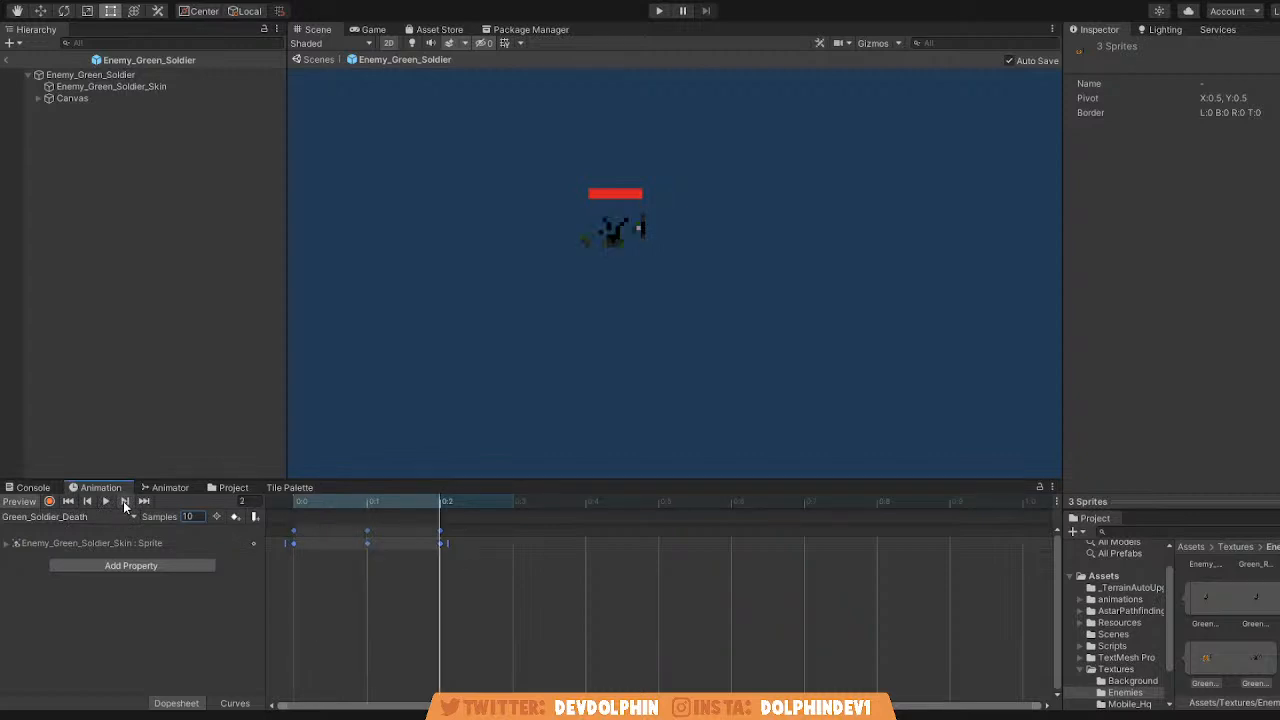
pyautogui.click(69, 502)
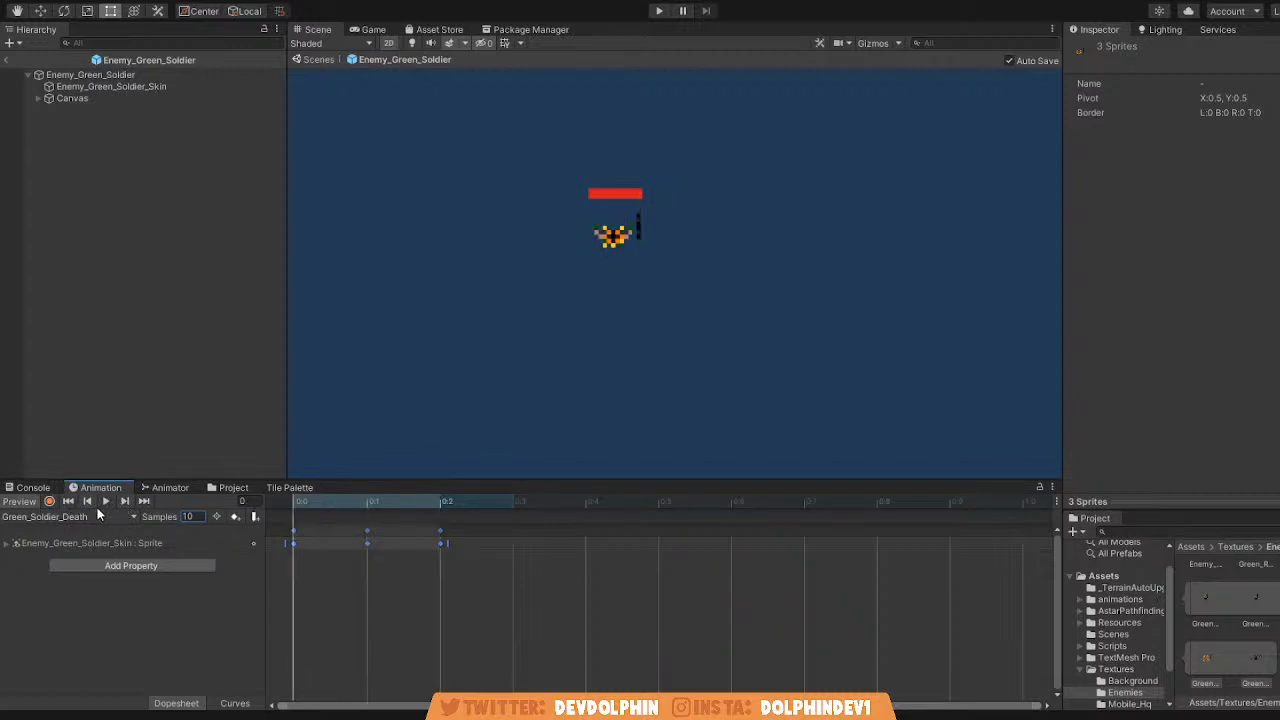
# Shift the three death keyframes one frame later and insert the intact green soldier sprite at frame 0.
pyautogui.click(336, 598)
pyautogui.moveTo(290, 534); pyautogui.dragTo(513, 591)
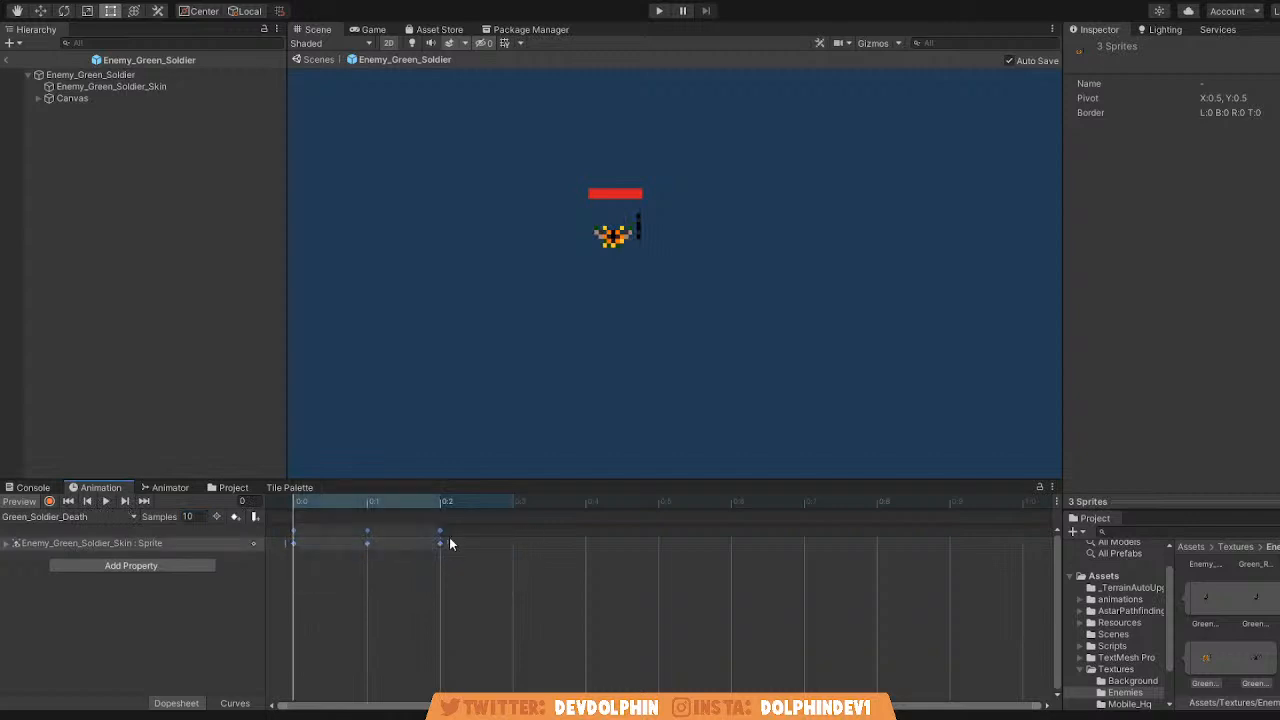
pyautogui.moveTo(445, 548); pyautogui.dragTo(502, 547)
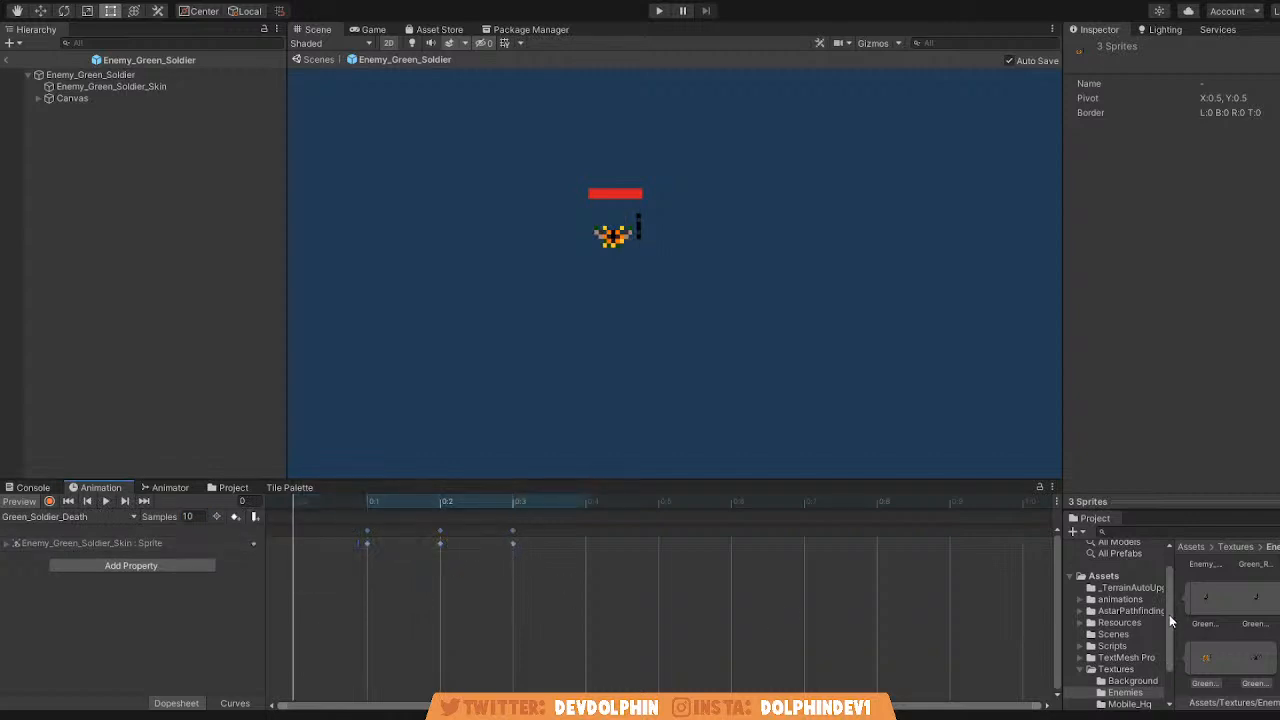
pyautogui.scroll(1, 1210, 608)
pyautogui.moveTo(1256, 641); pyautogui.dragTo(302, 535)
# Play back the four-frame Green_Soldier_Death clip and return it to the first frame.
pyautogui.click(106, 502)
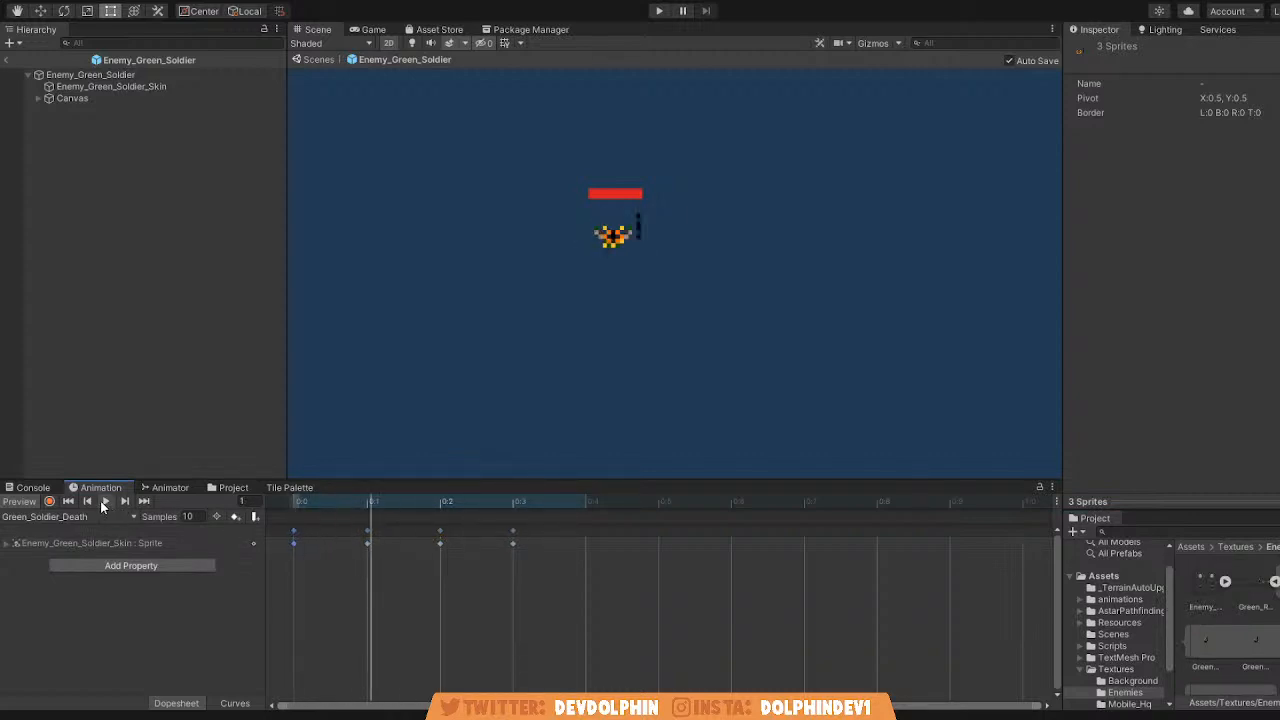
pyautogui.click(104, 502)
pyautogui.click(104, 502)
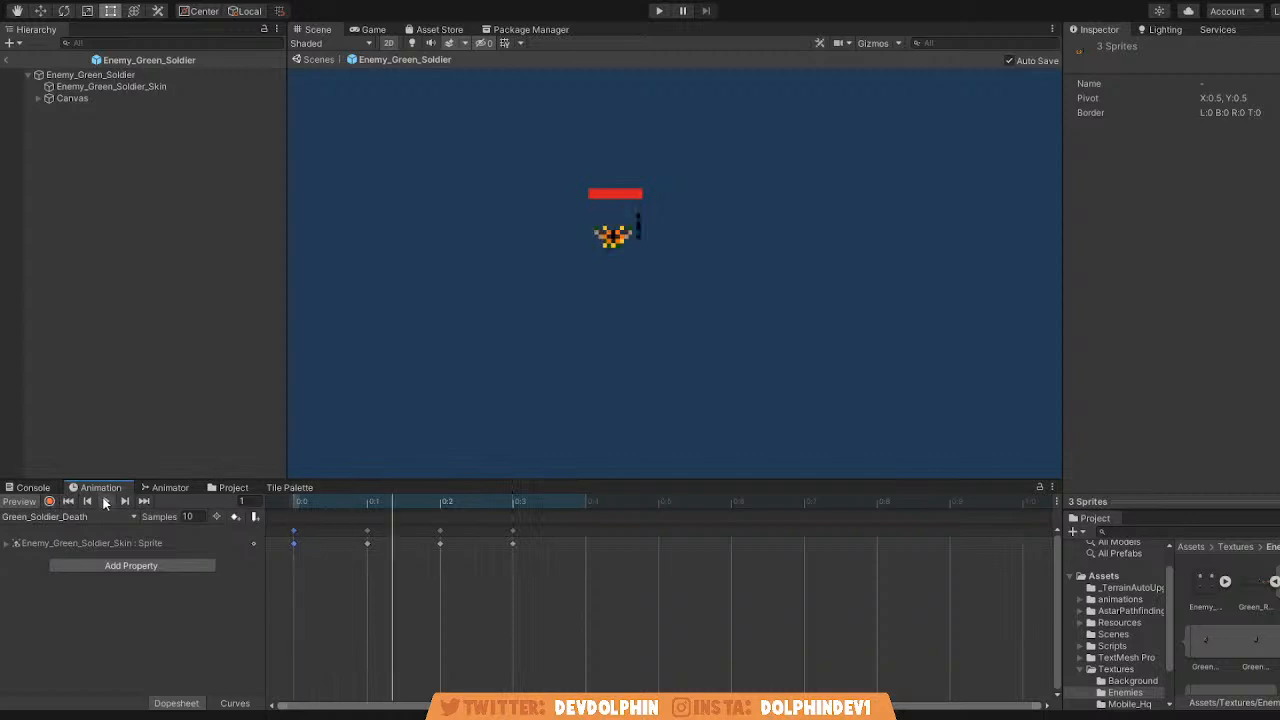
pyautogui.click(104, 502)
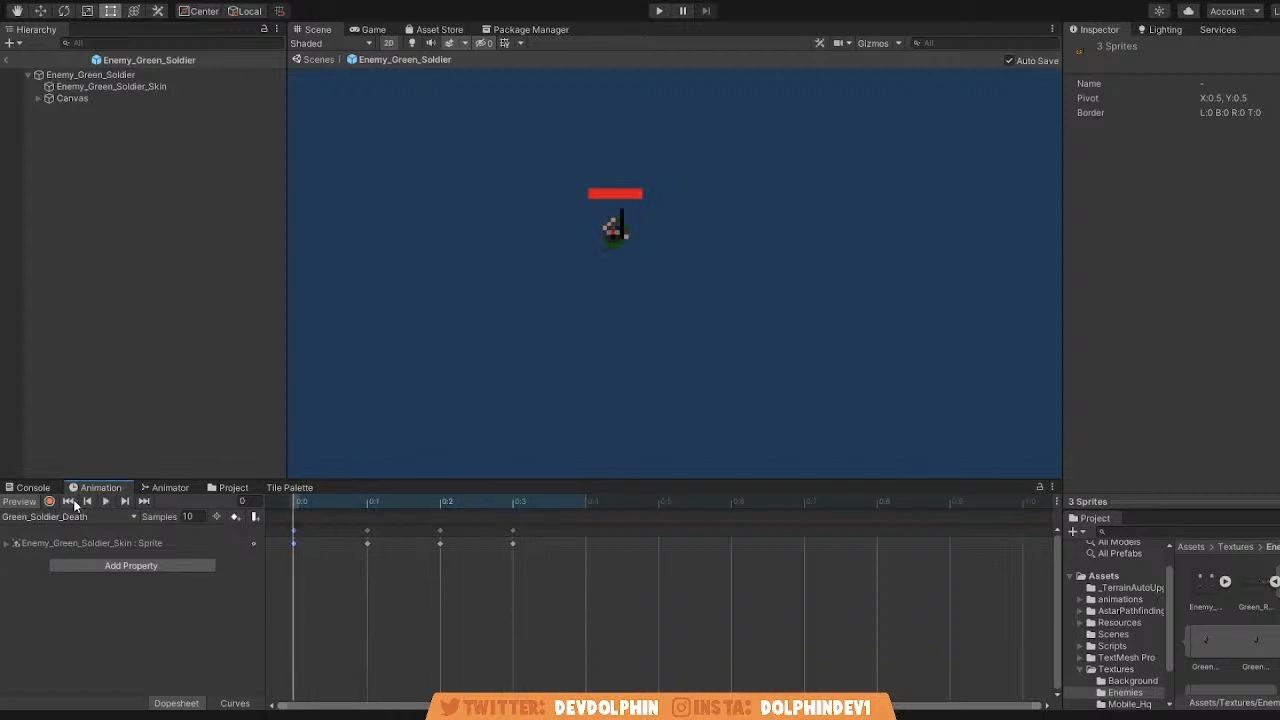
pyautogui.press('q')
pyautogui.press('t')
# Leave the Enemy_Green_Soldier prefab, return to SampleScene, and show its whole map.
pyautogui.click(315, 61)
pyautogui.scroll(-5, 568, 226)
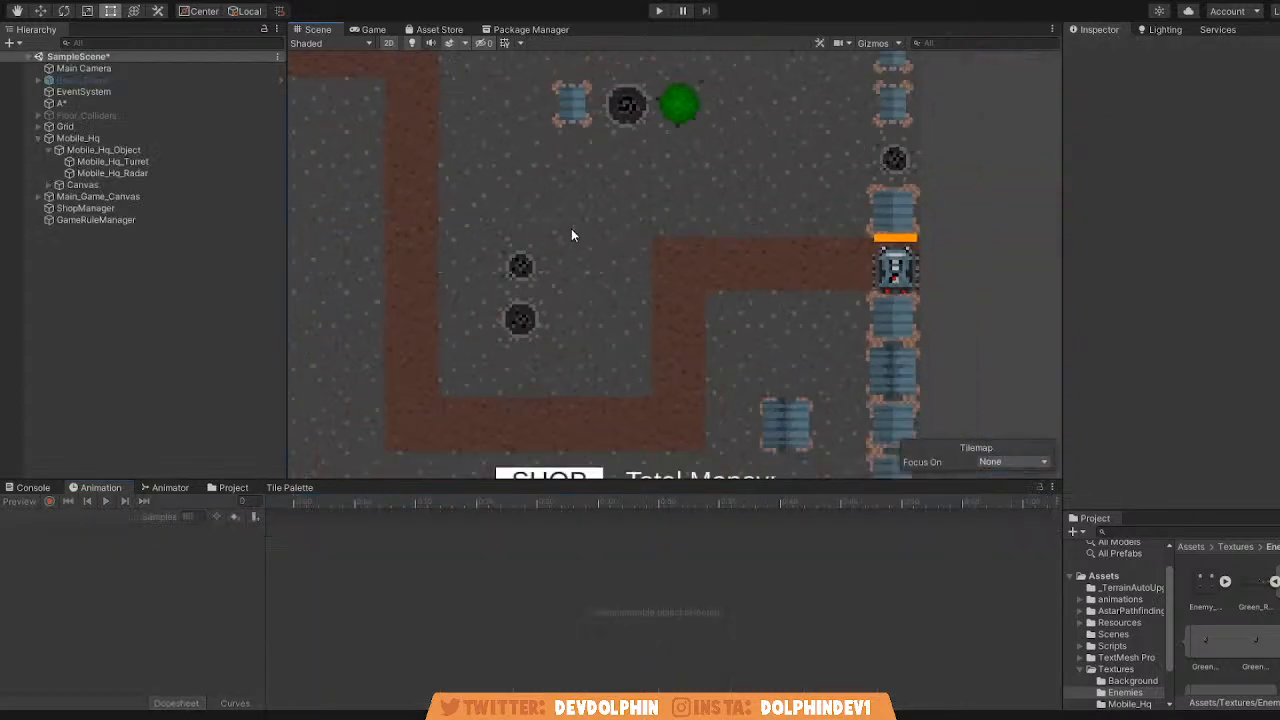
pyautogui.moveTo(568, 226); pyautogui.dragTo(742, 226, button='middle')
pyautogui.scroll(-4, 640, 242)
pyautogui.moveTo(562, 250); pyautogui.dragTo(627, 238, button='middle')
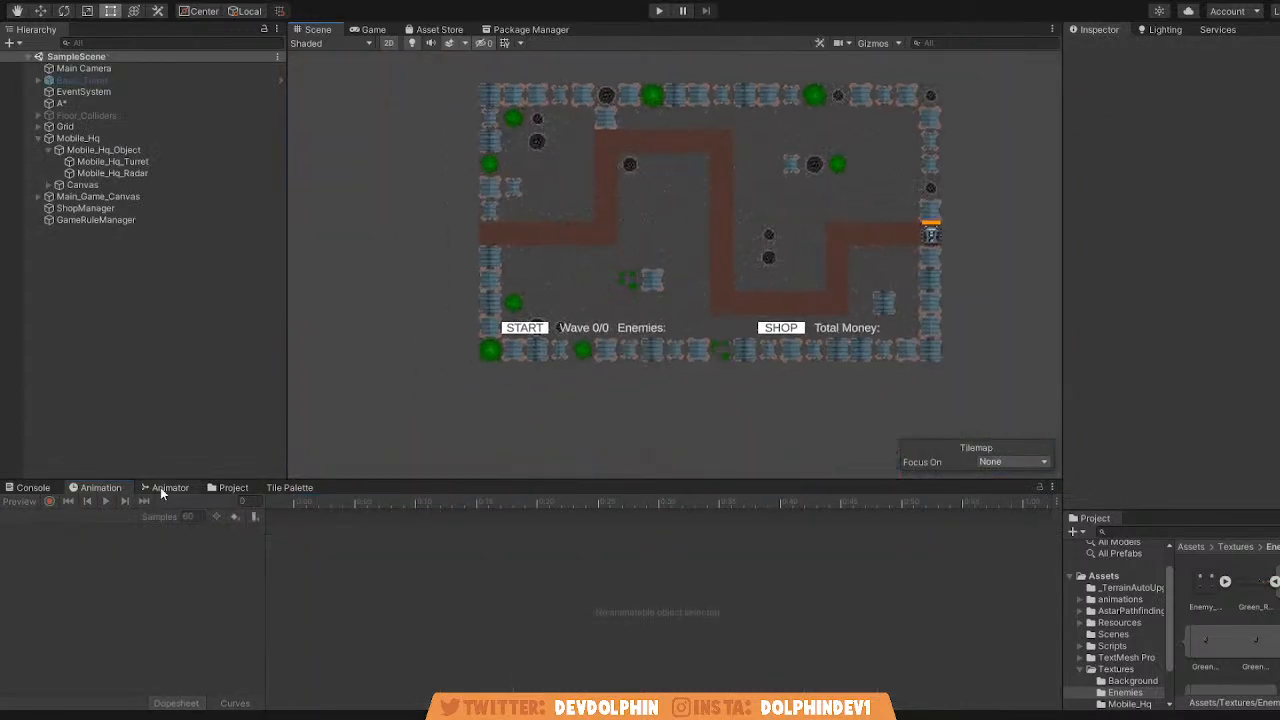
# Open the Textures/Background folder and inspect the Tree1_0 and Crator 3_0 tiles.
pyautogui.click(233, 487)
pyautogui.click(150, 516)
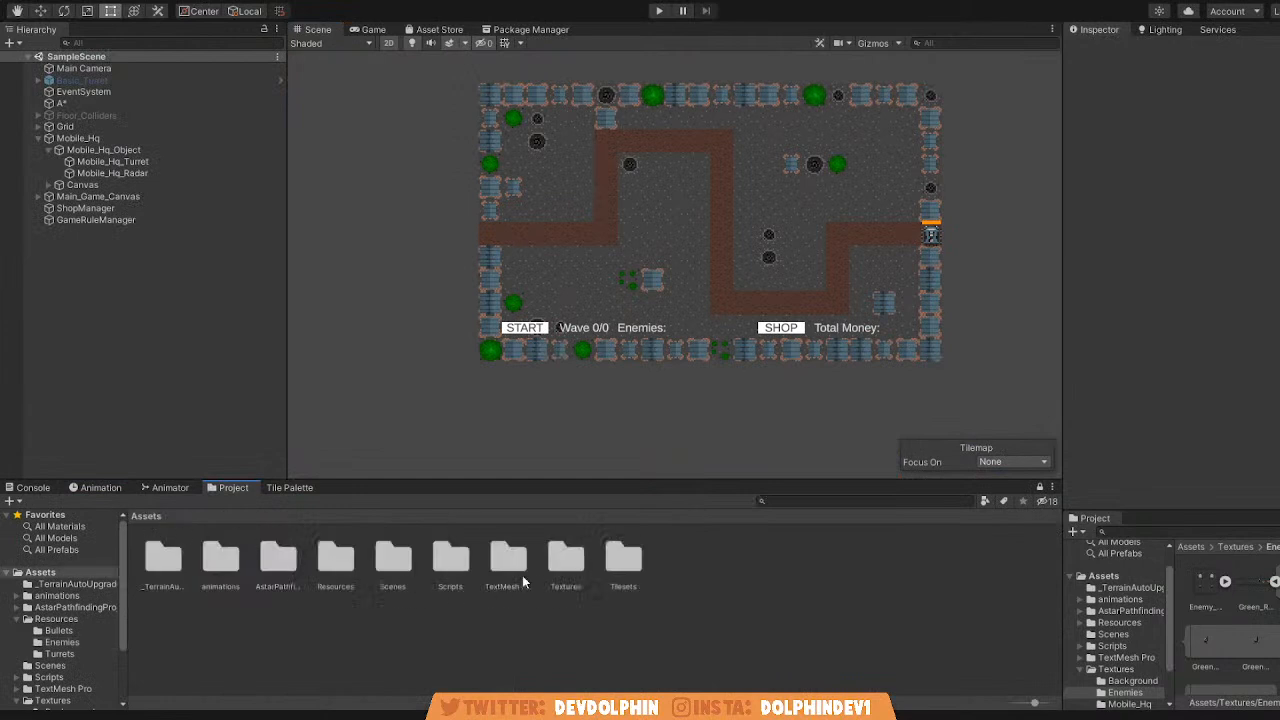
pyautogui.doubleClick(568, 577)
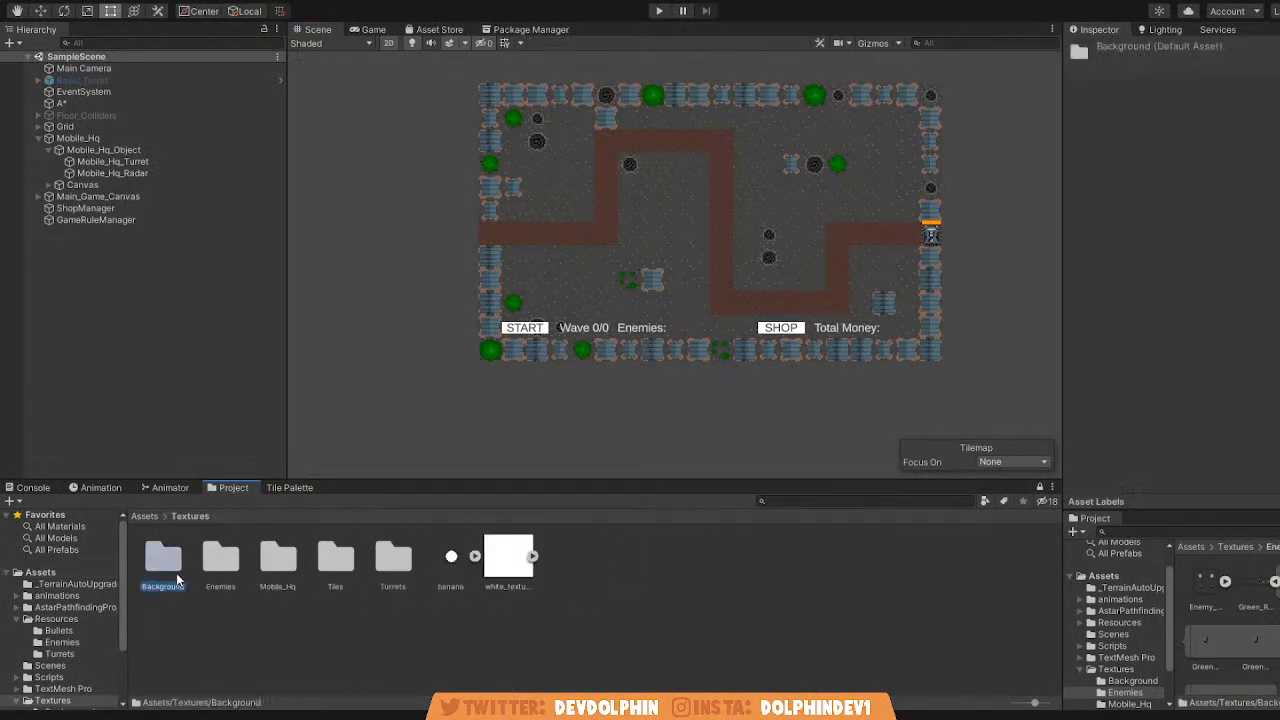
pyautogui.doubleClick(176, 573)
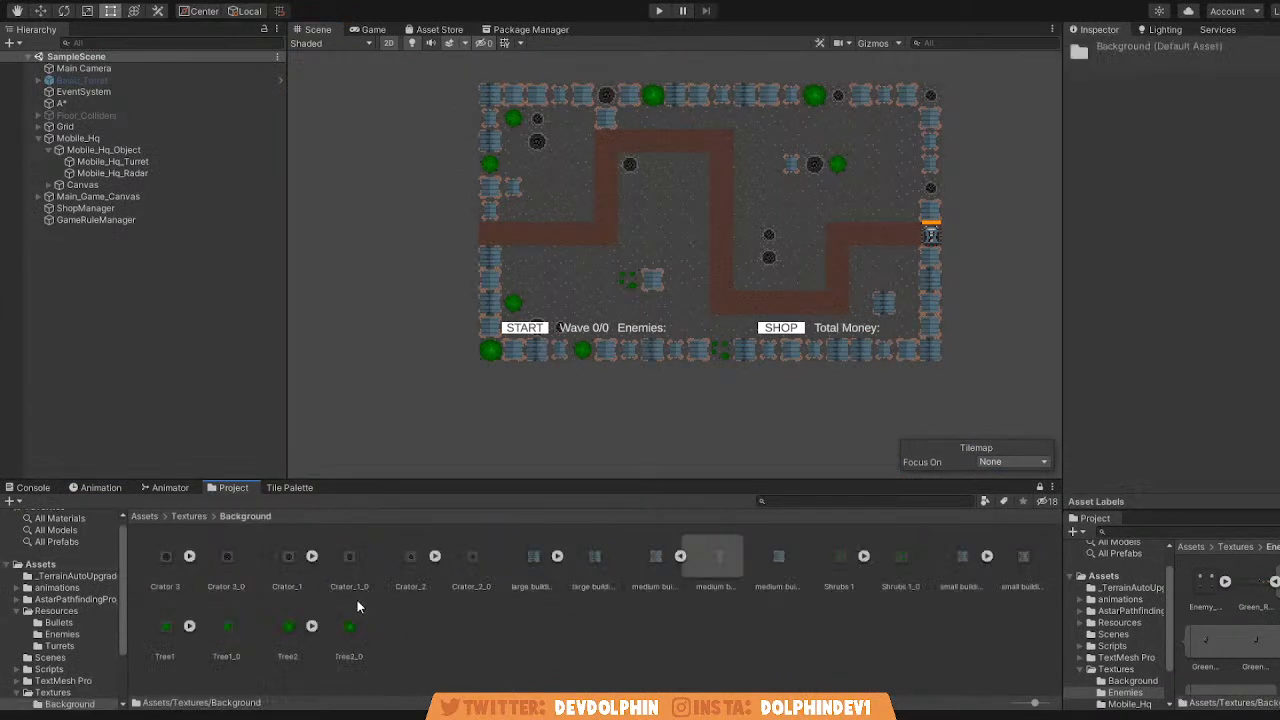
pyautogui.click(235, 627)
pyautogui.click(233, 560)
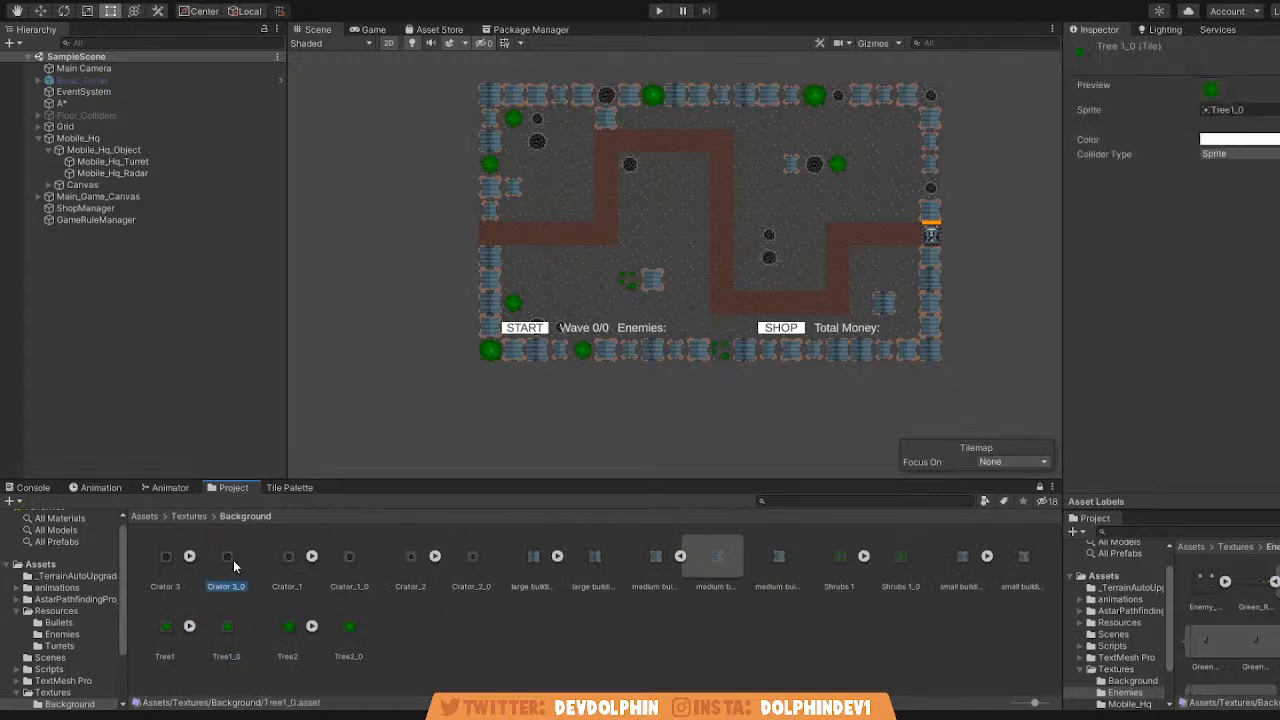
pyautogui.click(502, 623)
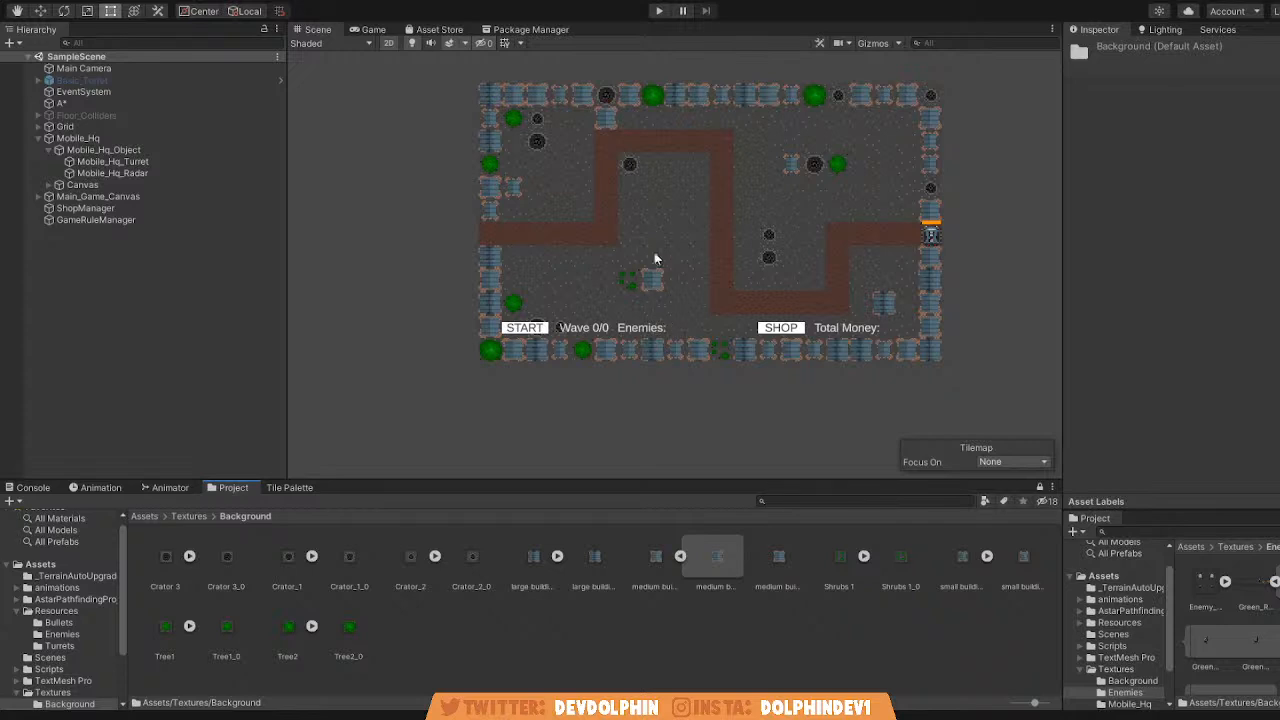
# Create a folder named Trenches inside Textures/Background and open it.
pyautogui.click(779, 133)
pyautogui.write('Backgroun')
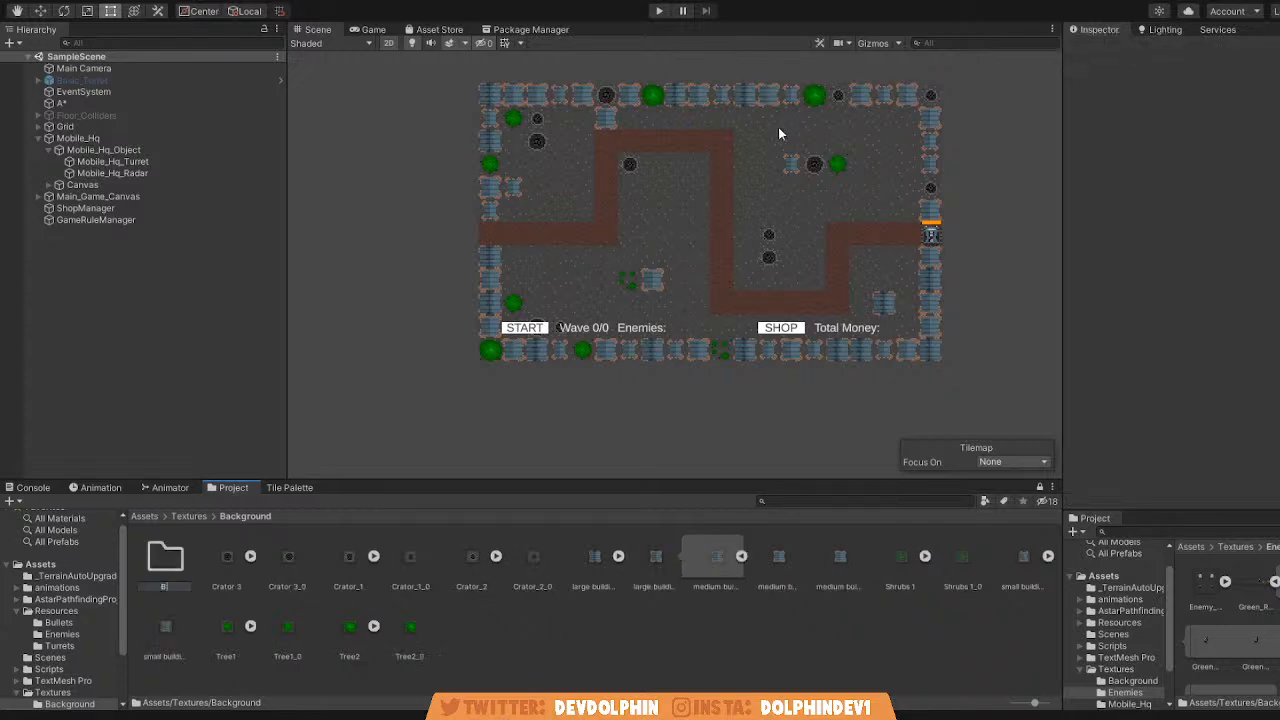
pyautogui.hotkey('ctrl', 'a')
pyautogui.press('BackSpace')
pyautogui.write('Trenches')
pyautogui.press('Return')
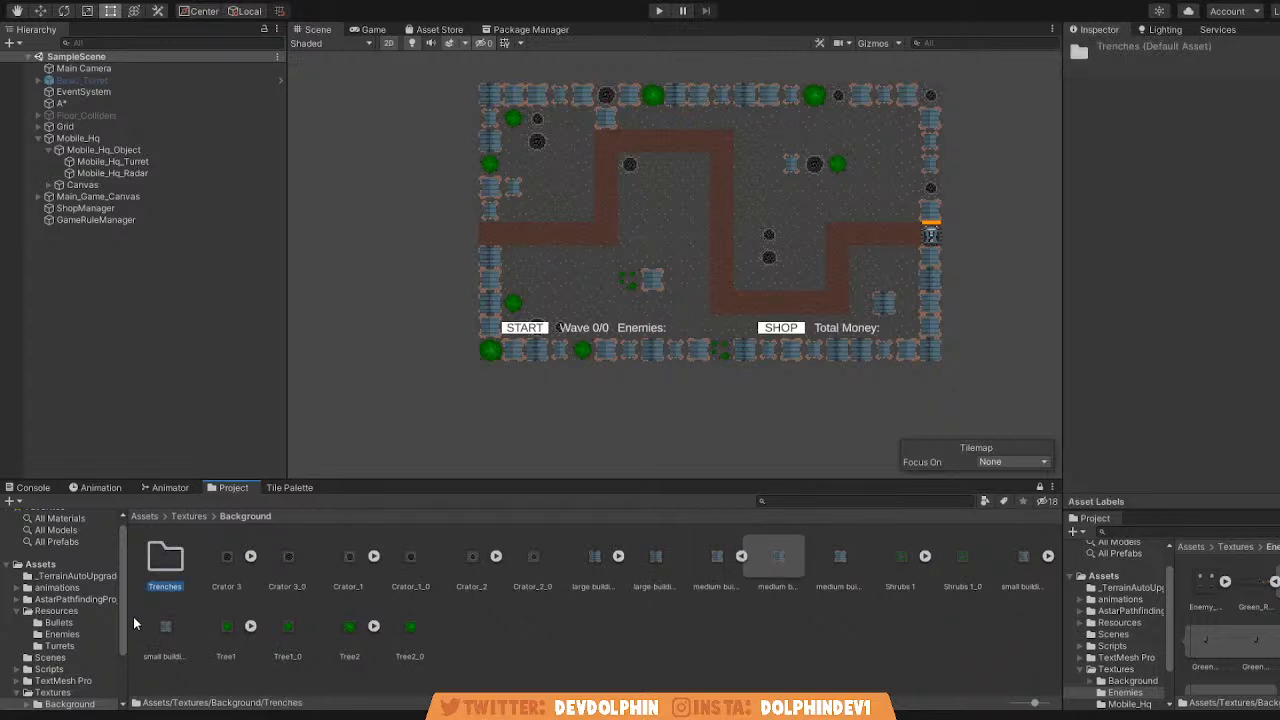
pyautogui.doubleClick(151, 585)
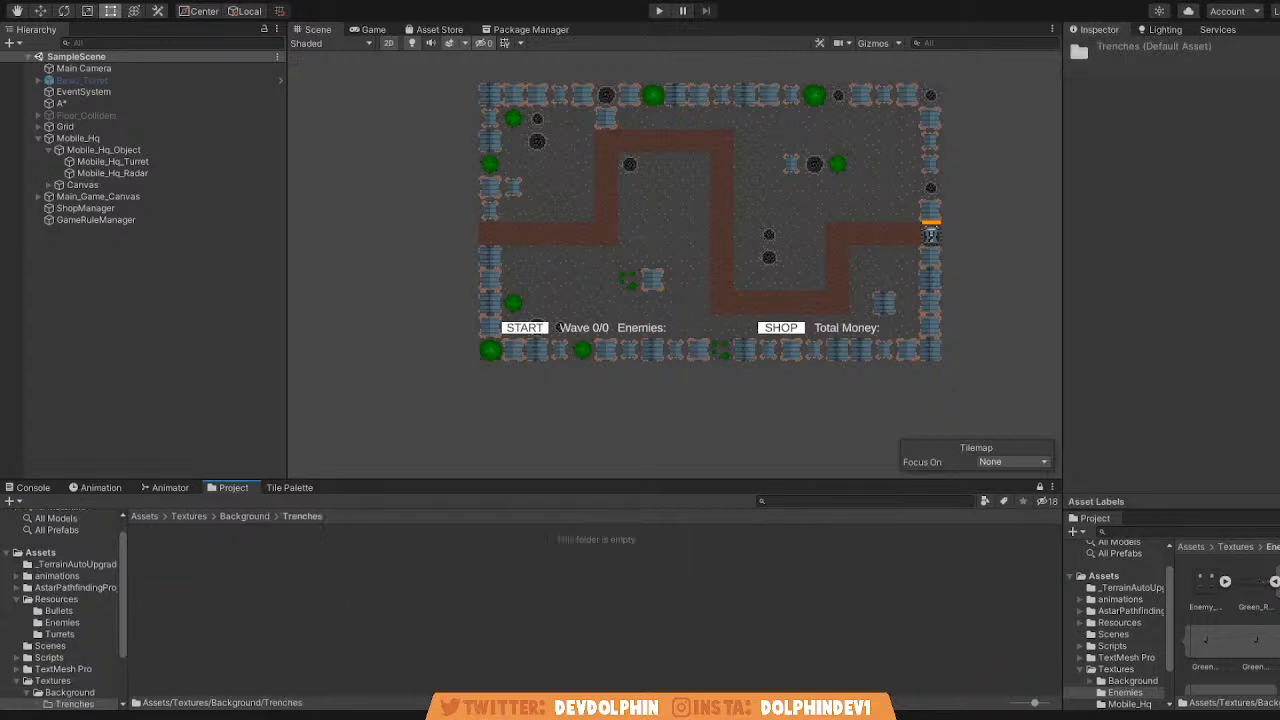
# Set the Trenches_aseprite texture to Multiple sprite mode, 16 pixels per unit, Point filter, max size 8192 and no compression, and apply.
pyautogui.press('q')
pyautogui.click(166, 562)
pyautogui.click(1253, 157)
pyautogui.write('16')
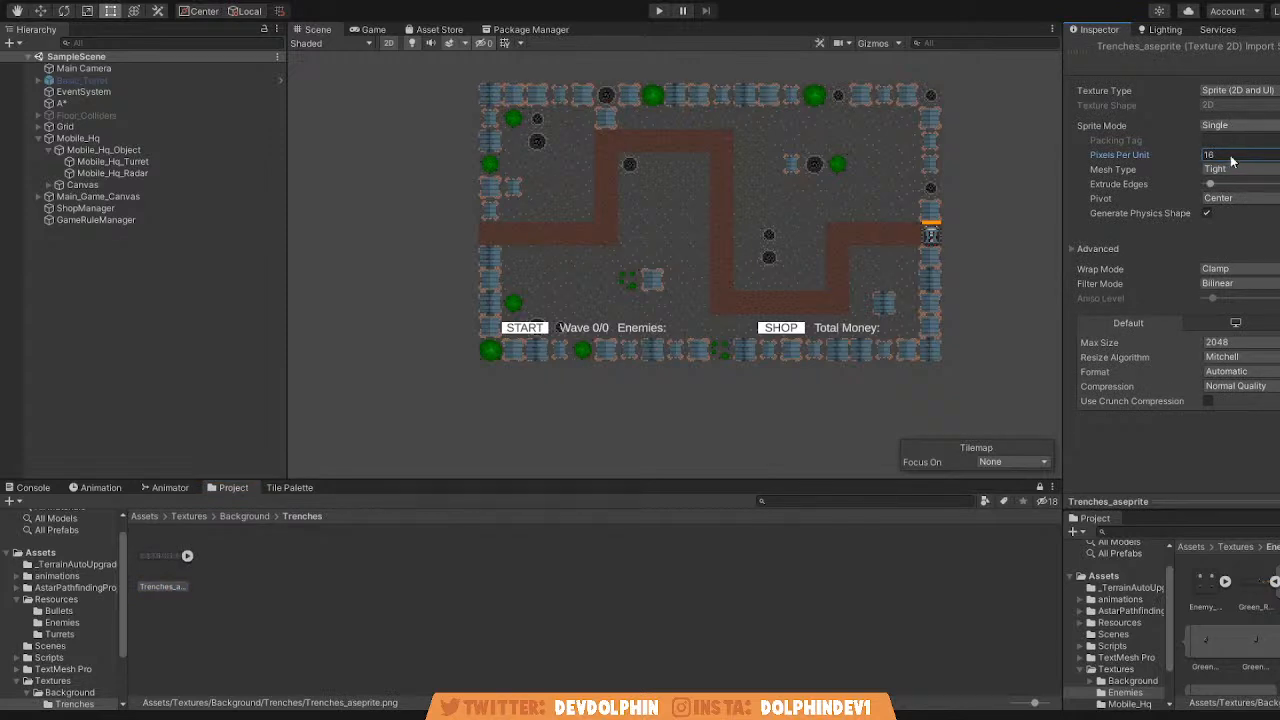
pyautogui.click(1230, 160)
pyautogui.click(1243, 373)
pyautogui.click(1241, 388)
pyautogui.click(1221, 272)
pyautogui.click(1225, 287)
pyautogui.click(1242, 329)
pyautogui.click(1260, 472)
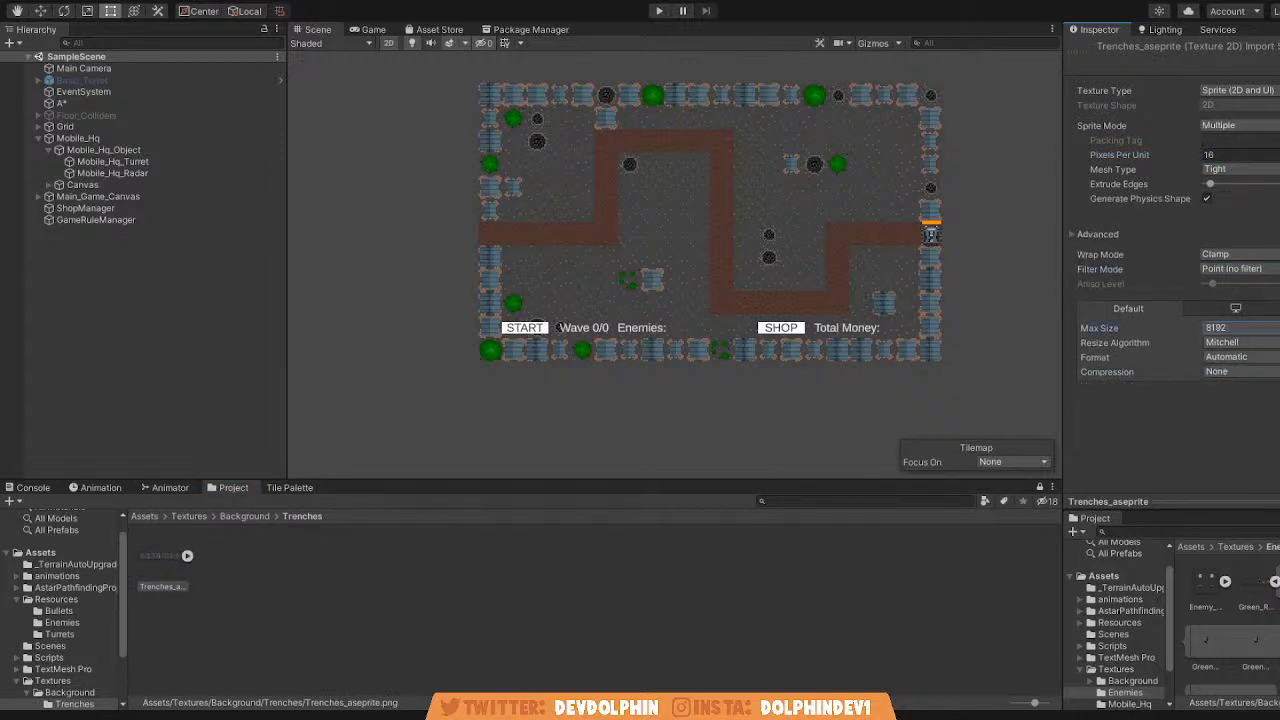
pyautogui.press('q')
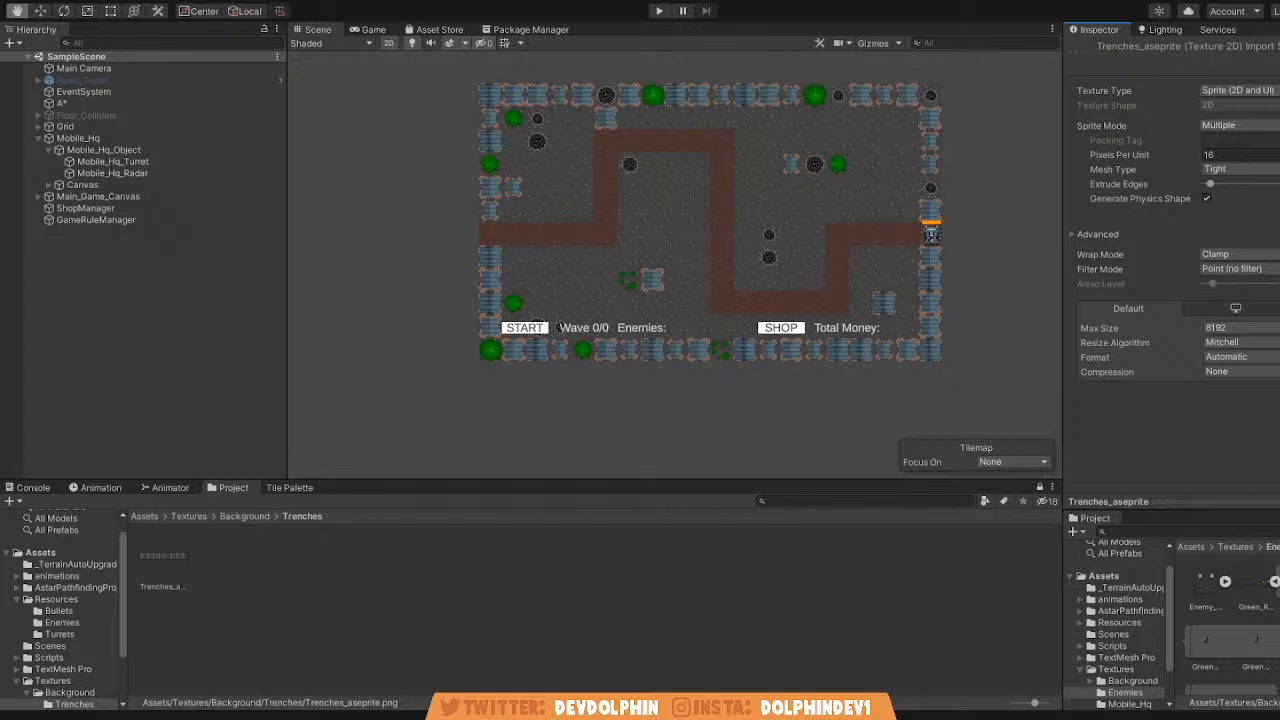
# Expand the Trenches_aseprite sprites and place Trenches_aseprite_0 in the scene, aligned beside the path's first bend.
pyautogui.press('t')
pyautogui.click(172, 558)
pyautogui.press('q')
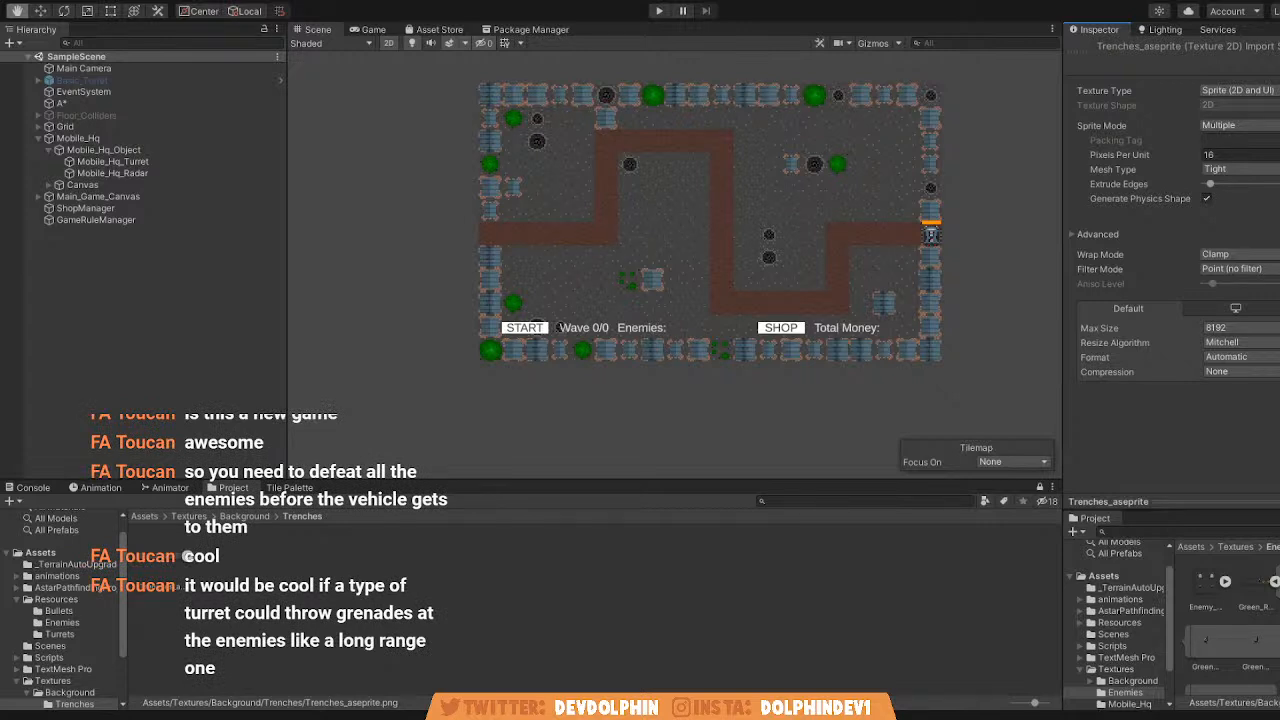
pyautogui.middleClick(690, 440)
pyautogui.press('t')
pyautogui.scroll(2, 614, 349)
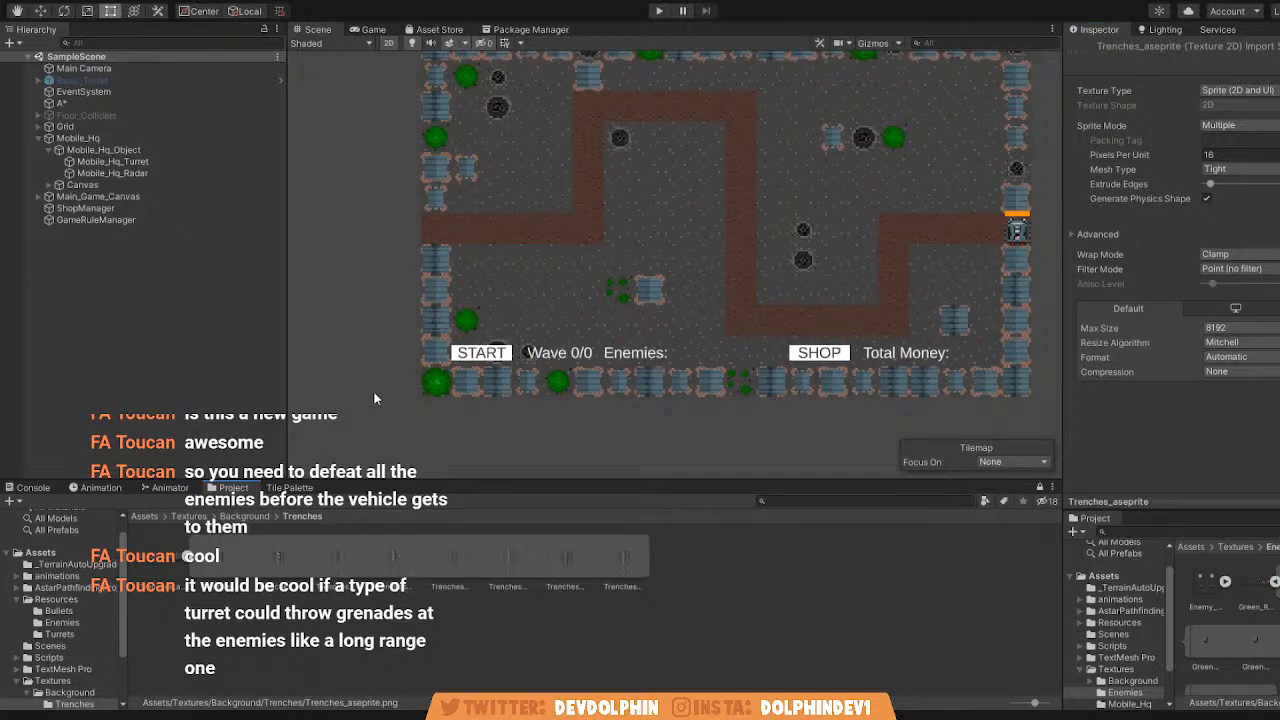
pyautogui.scroll(2, 503, 370)
pyautogui.moveTo(503, 370); pyautogui.dragTo(392, 425, button='middle')
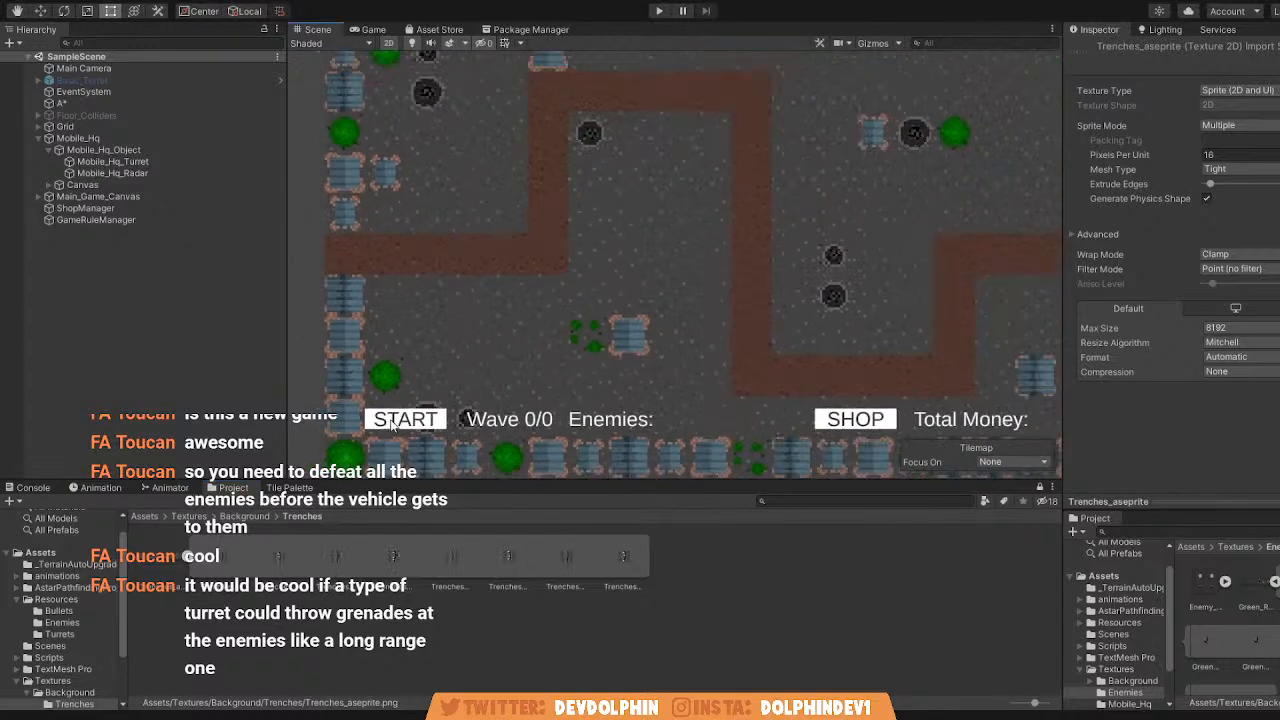
pyautogui.moveTo(218, 560); pyautogui.dragTo(585, 255)
pyautogui.scroll(2, 610, 235)
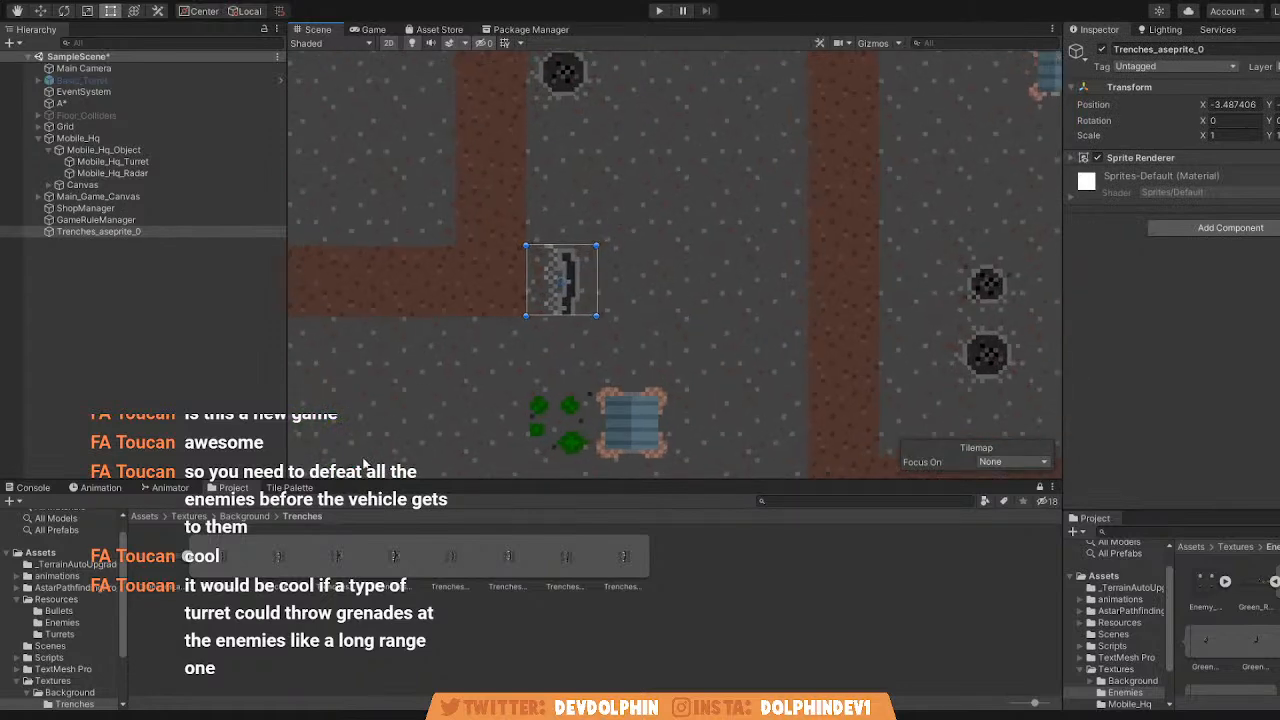
pyautogui.scroll(10, 562, 290)
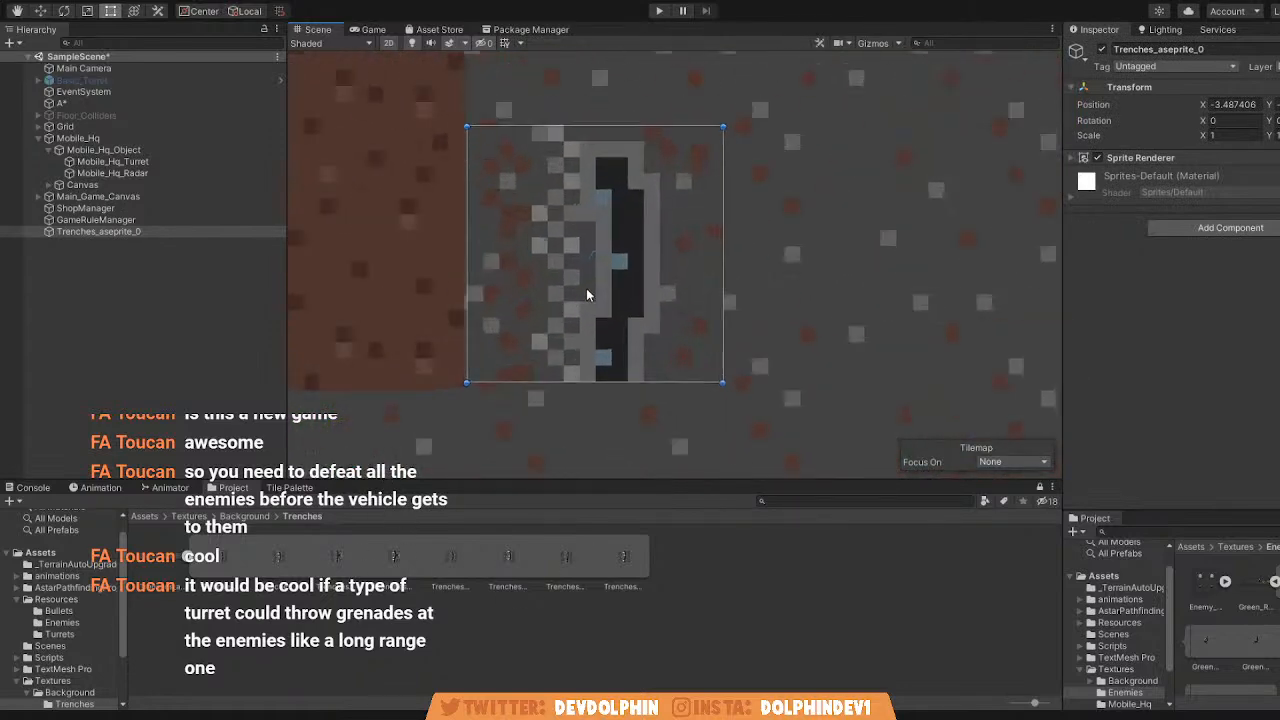
pyautogui.moveTo(624, 354); pyautogui.dragTo(597, 360)
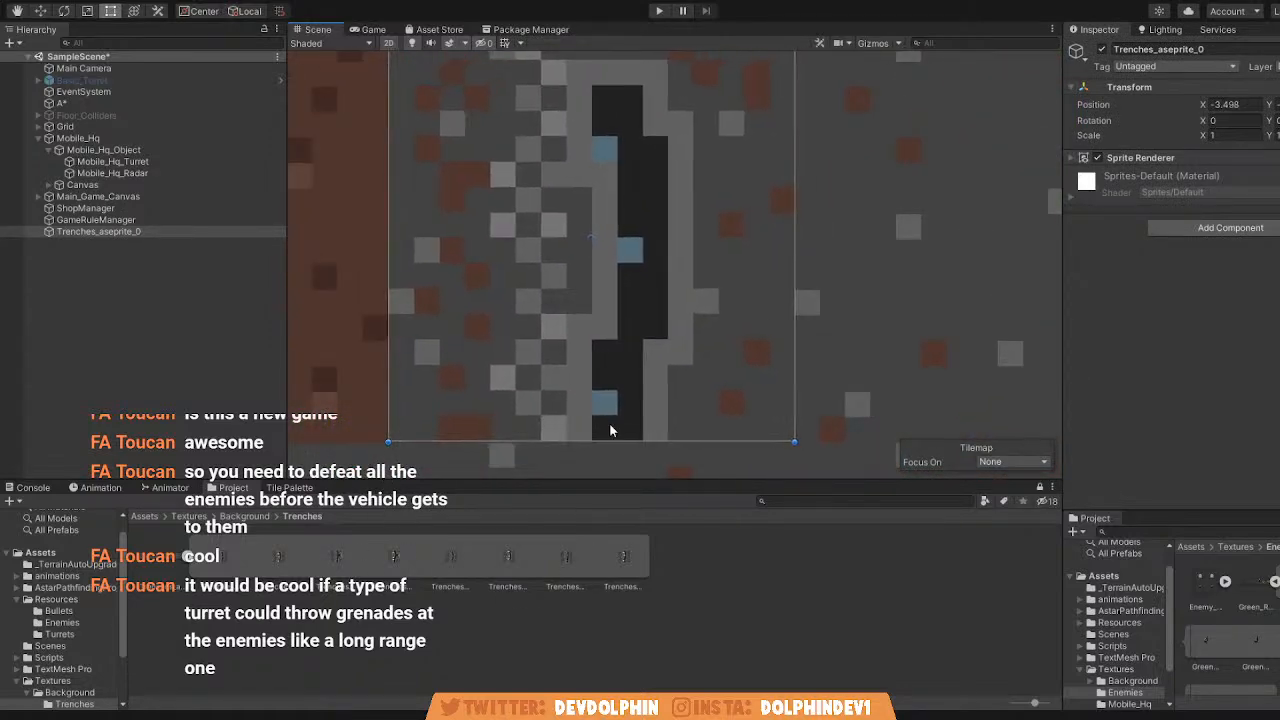
# Examine how the placed trench sprite fits the surrounding ground and path tiles, and undo its placement.
pyautogui.press('q')
pyautogui.press('t')
pyautogui.scroll(-3, 622, 385)
pyautogui.scroll(-4, 600, 233)
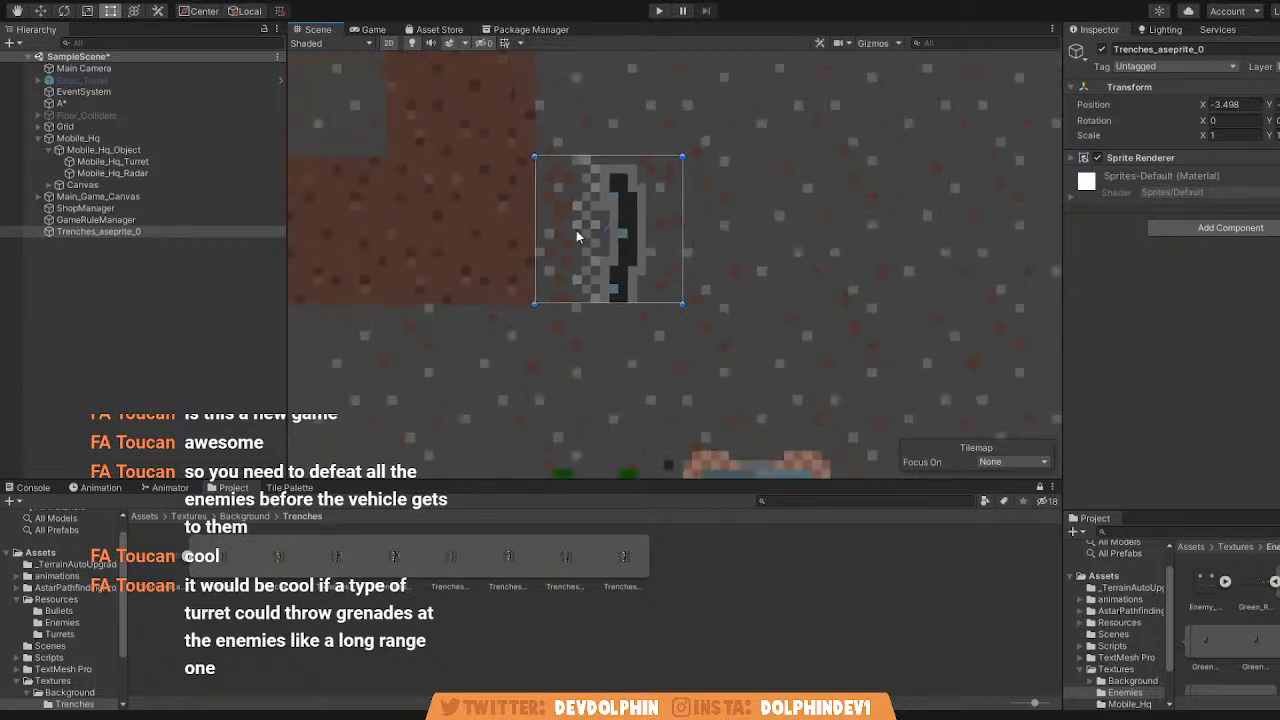
pyautogui.scroll(4, 611, 246)
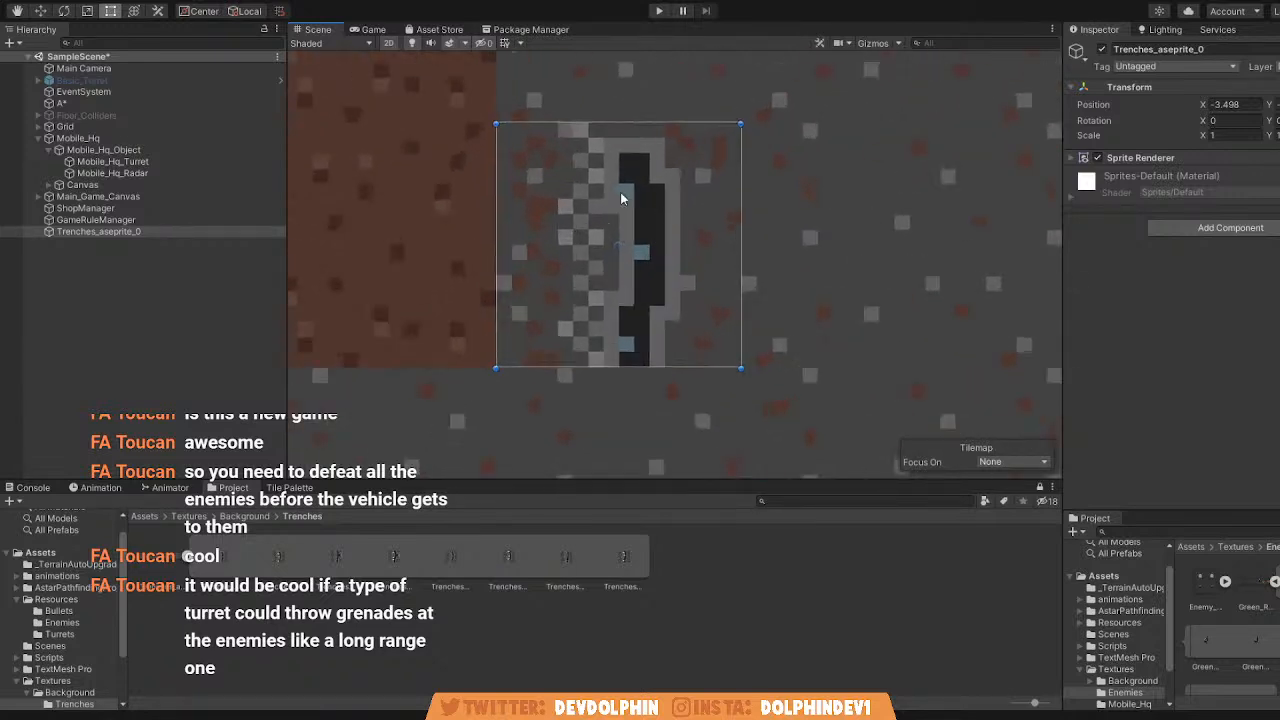
pyautogui.scroll(-5, 640, 240)
pyautogui.scroll(-5, 645, 266)
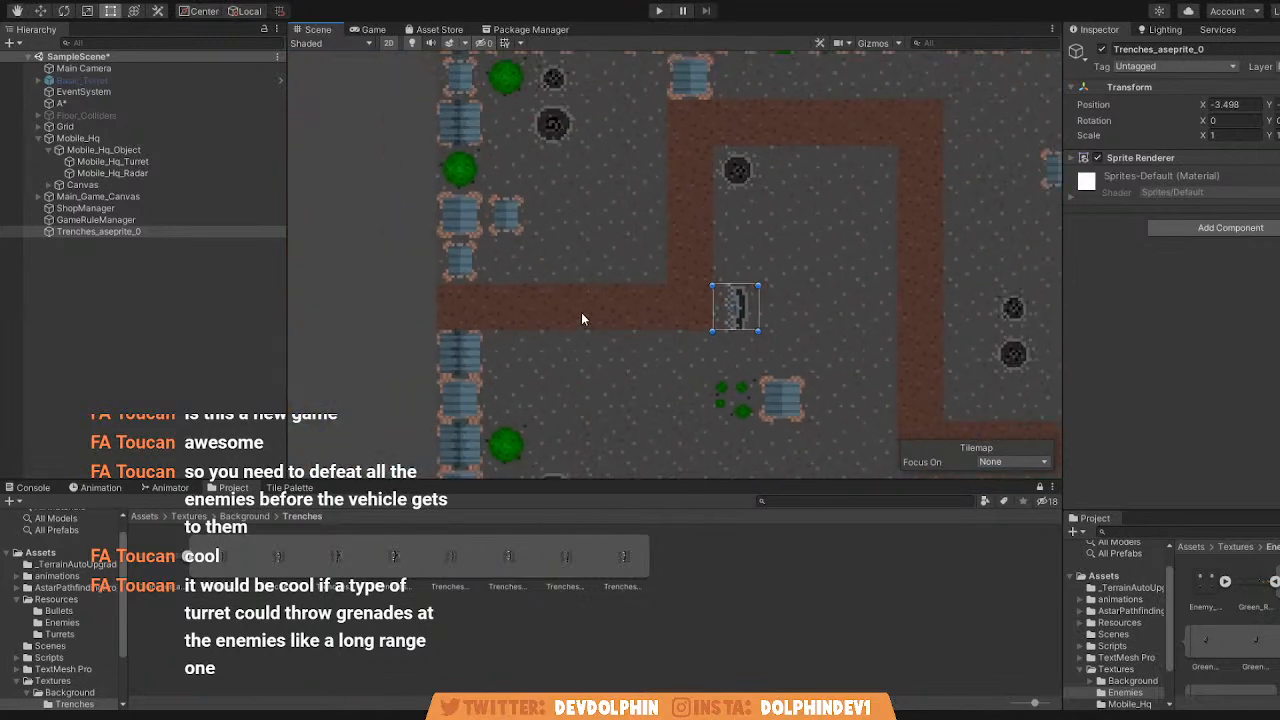
pyautogui.moveTo(580, 319); pyautogui.dragTo(562, 329, button='middle')
pyautogui.scroll(3, 719, 313)
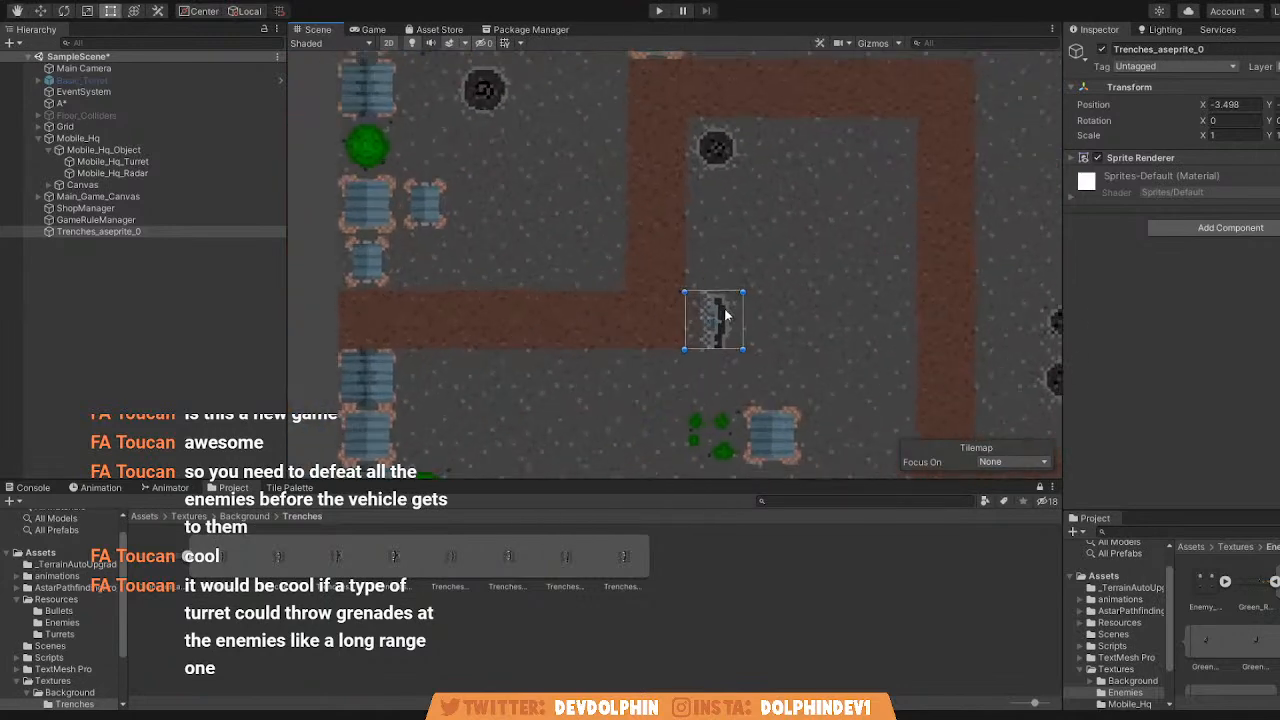
pyautogui.hotkey('ctrl', 'z')
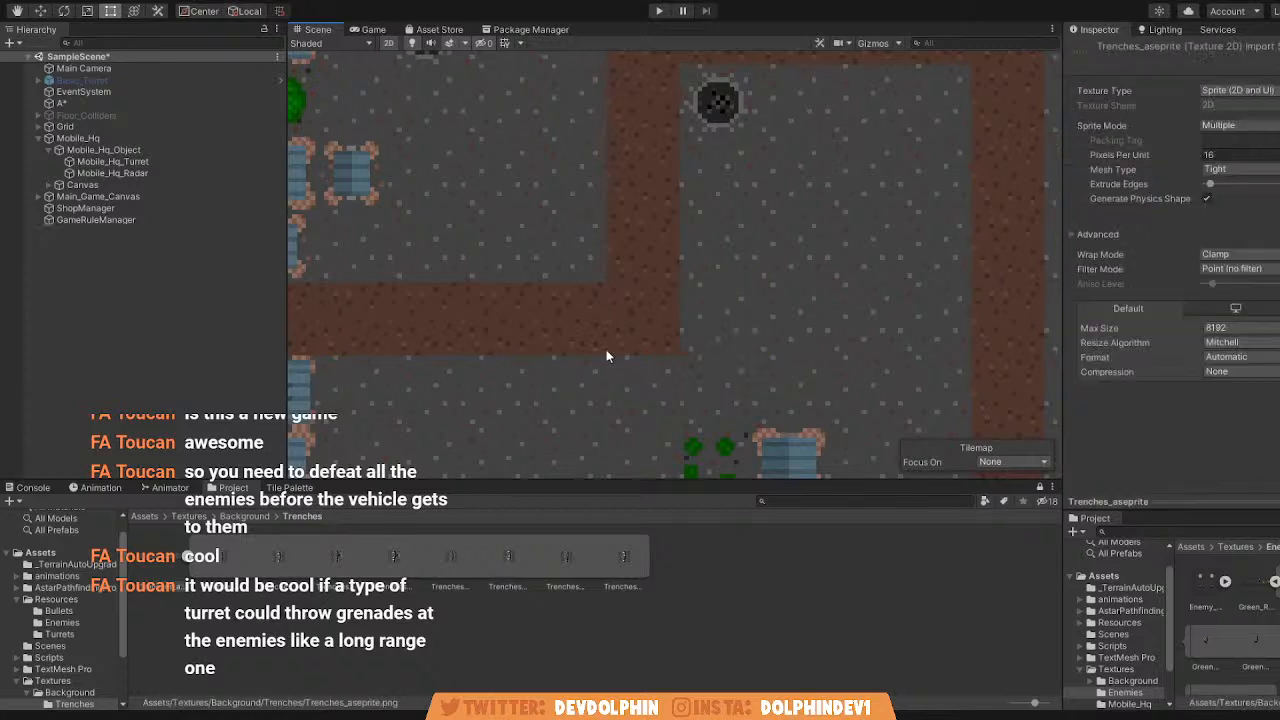
# Open the Tile Palette and add the eight sprites from Textures/Background/Trenches to the Background palette, beside the existing tiles.
pyautogui.click(289, 488)
pyautogui.moveTo(537, 607); pyautogui.dragTo(499, 606, button='middle')
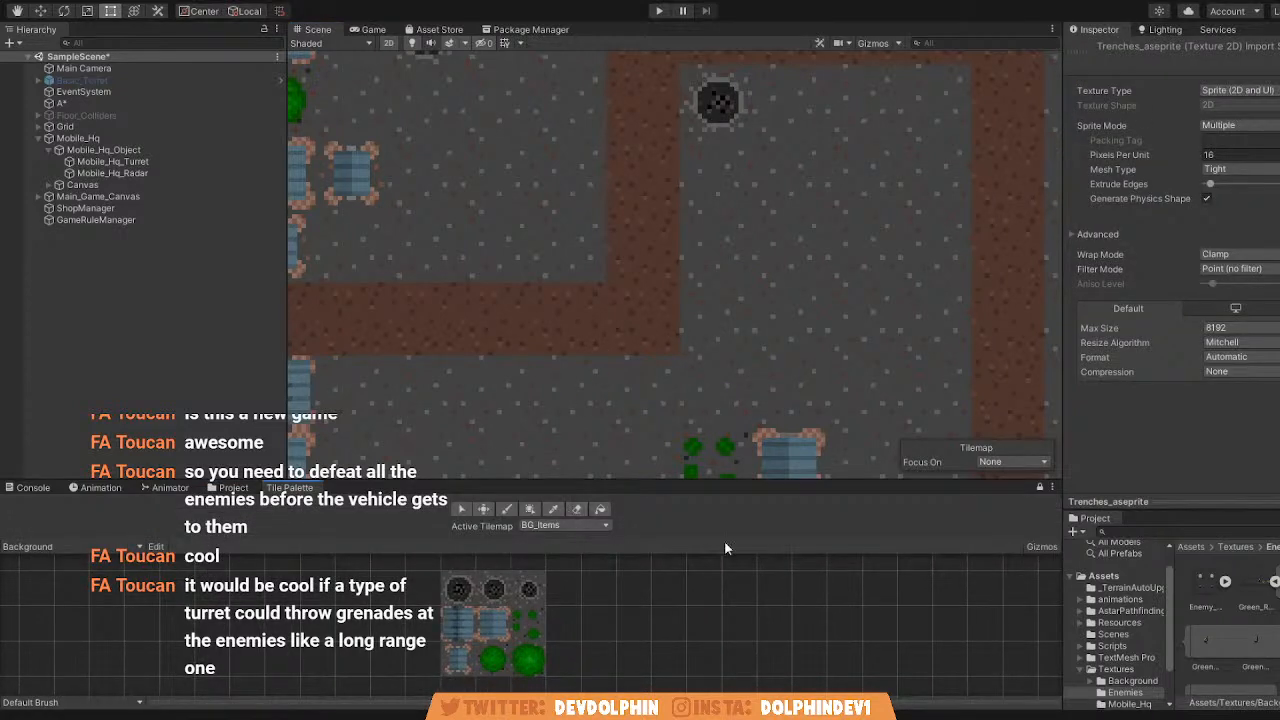
pyautogui.click(1235, 547)
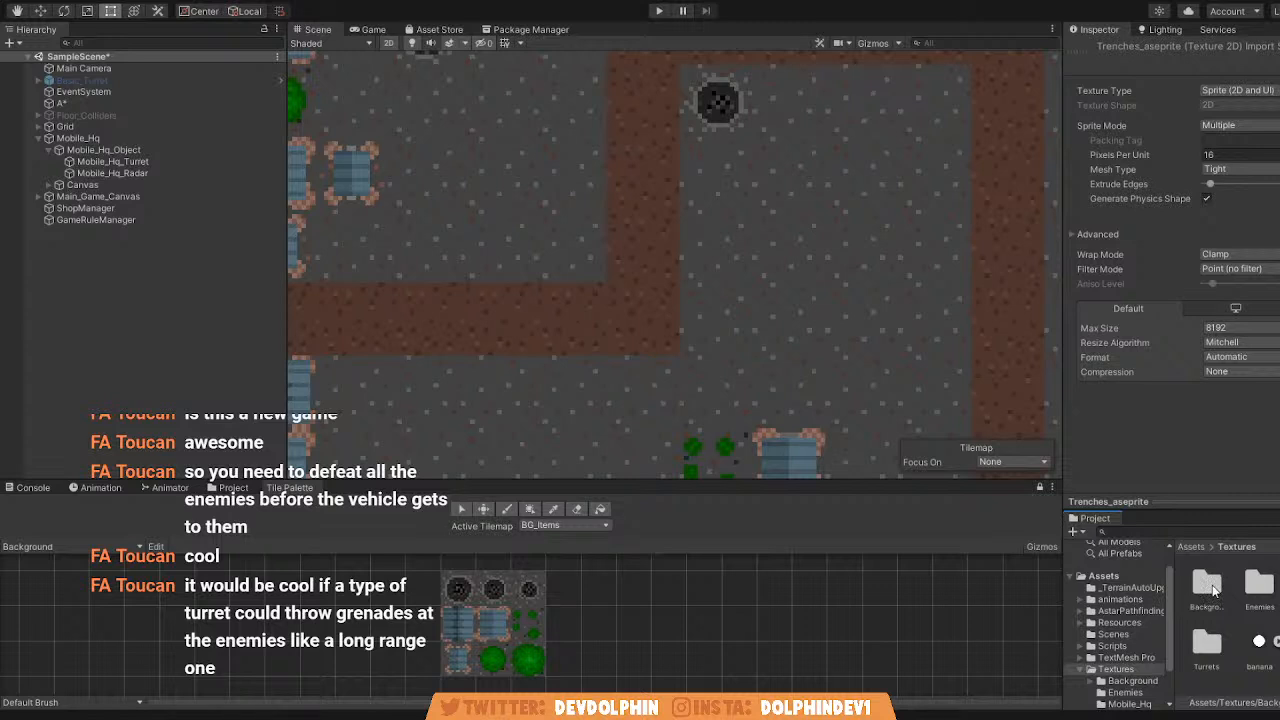
pyautogui.doubleClick(1216, 588)
pyautogui.doubleClick(1204, 581)
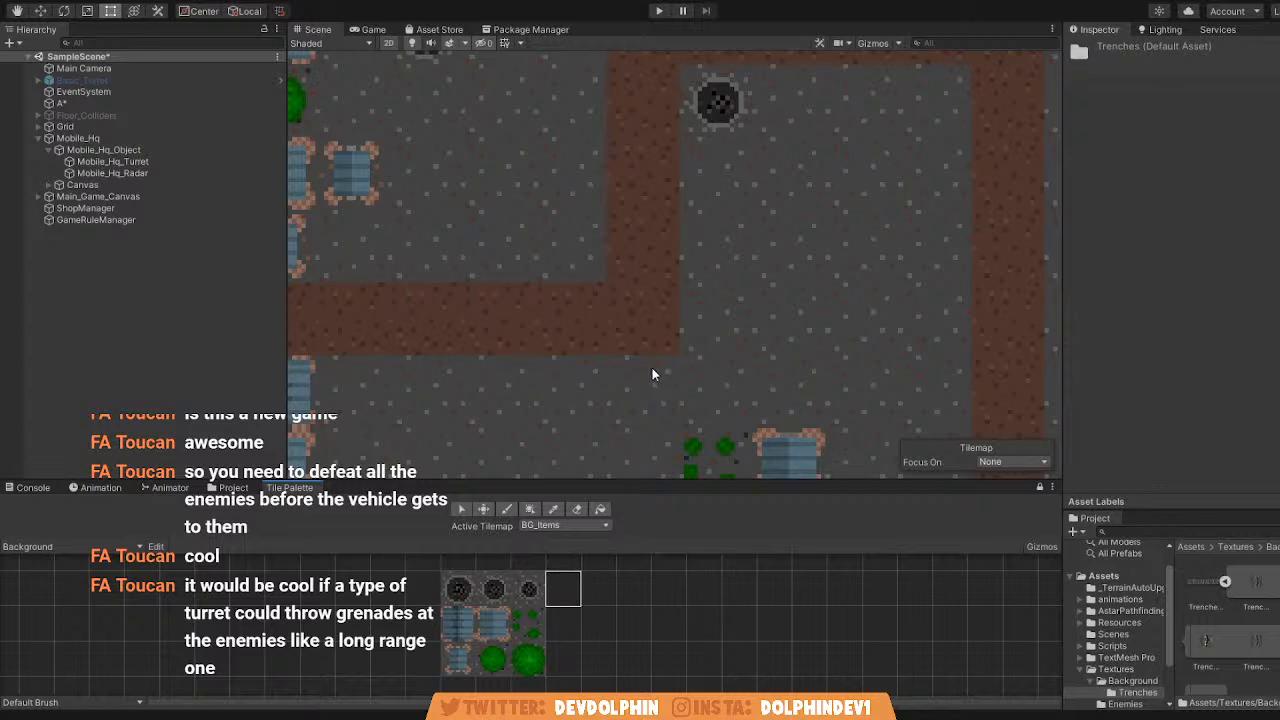
pyautogui.click(1259, 594)
pyautogui.scroll(-2, 1262, 597)
pyautogui.keyDown('shift'); pyautogui.click(1222, 648); pyautogui.keyUp('shift')
pyautogui.moveTo(1233, 648); pyautogui.dragTo(574, 590)
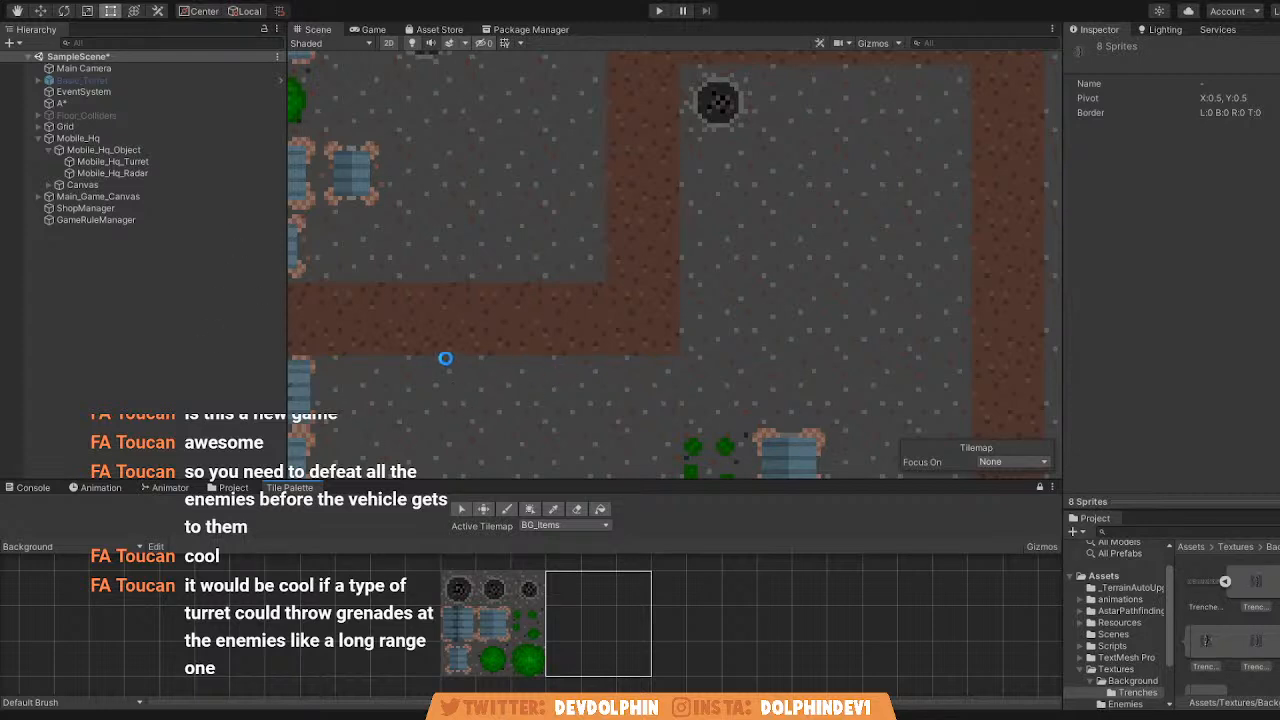
# Try painting plain and yellow-marked trench tiles beside the path's first bend, and undo the painting.
pyautogui.click(563, 589)
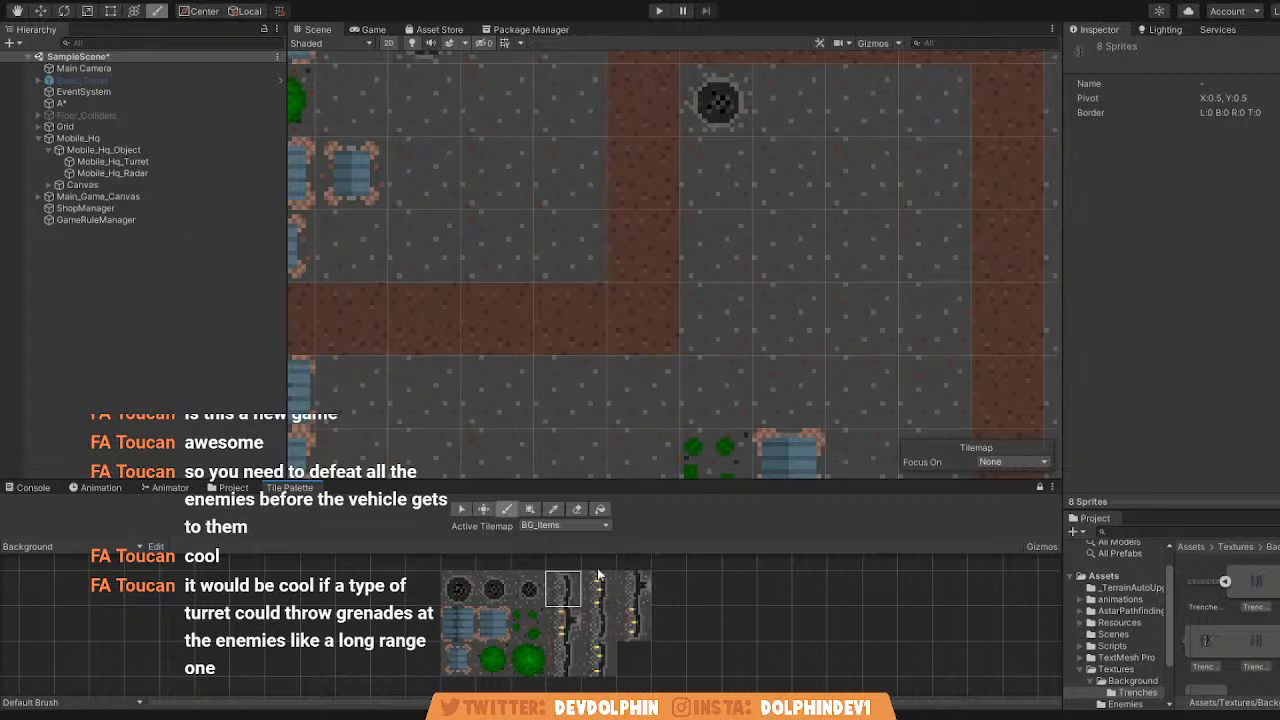
pyautogui.click(716, 318)
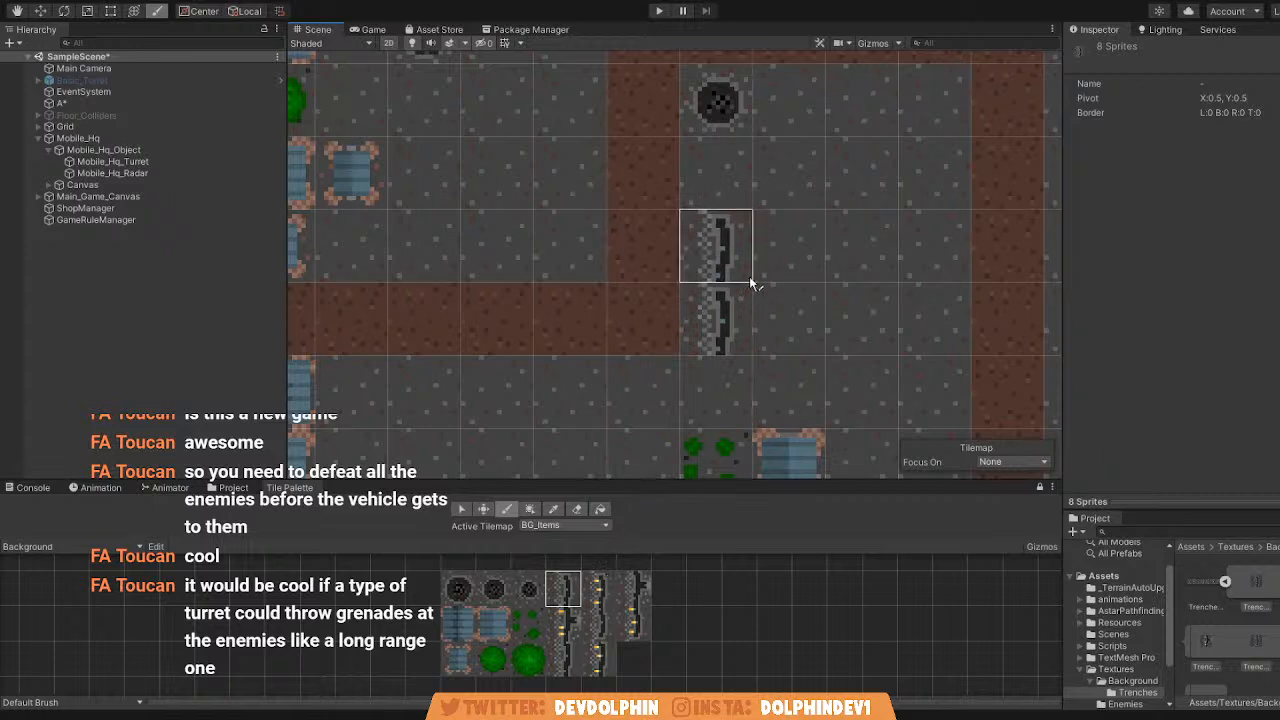
pyautogui.click(633, 589)
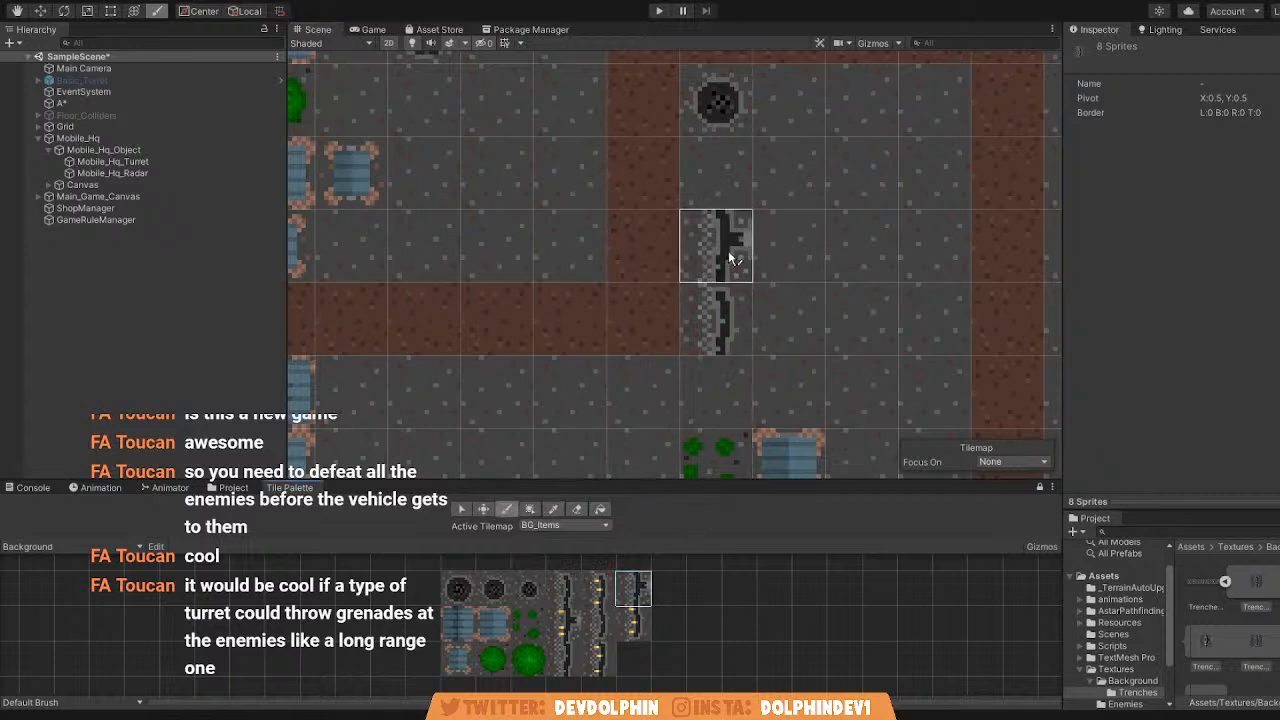
pyautogui.click(597, 589)
pyautogui.click(723, 240)
pyautogui.scroll(-2, 878, 292)
pyautogui.scroll(2, 864, 298)
pyautogui.hotkey('ctrl', 'z')
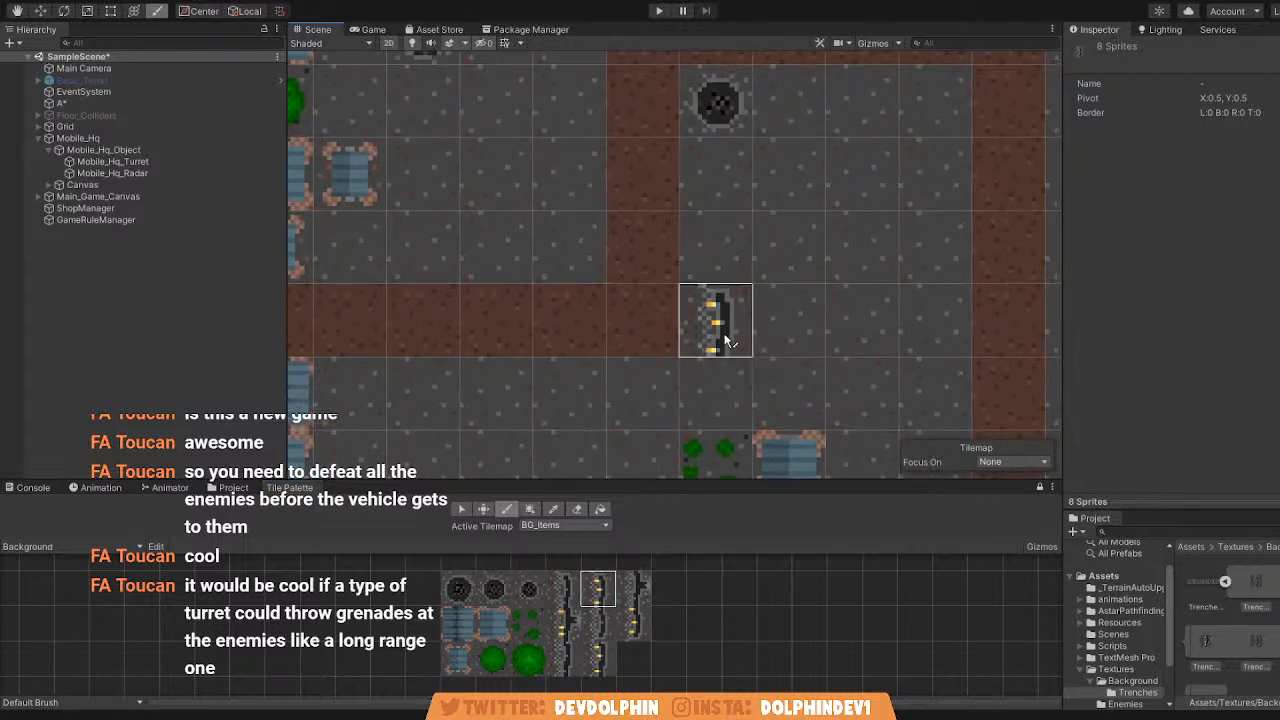
# Try painting trench tiles beneath the crater inside the path loop and below the first path stretch, undoing each one.
pyautogui.click(563, 589)
pyautogui.click(563, 622)
pyautogui.scroll(-5, 700, 300)
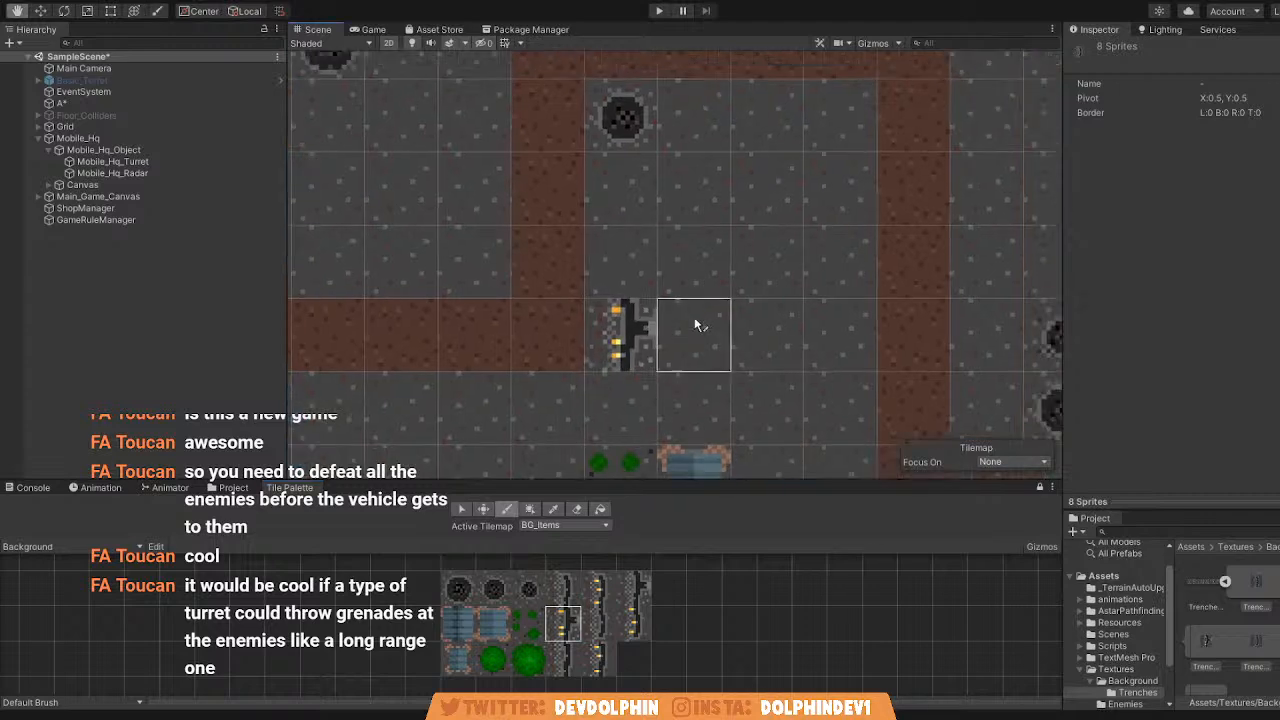
pyautogui.scroll(3, 665, 370)
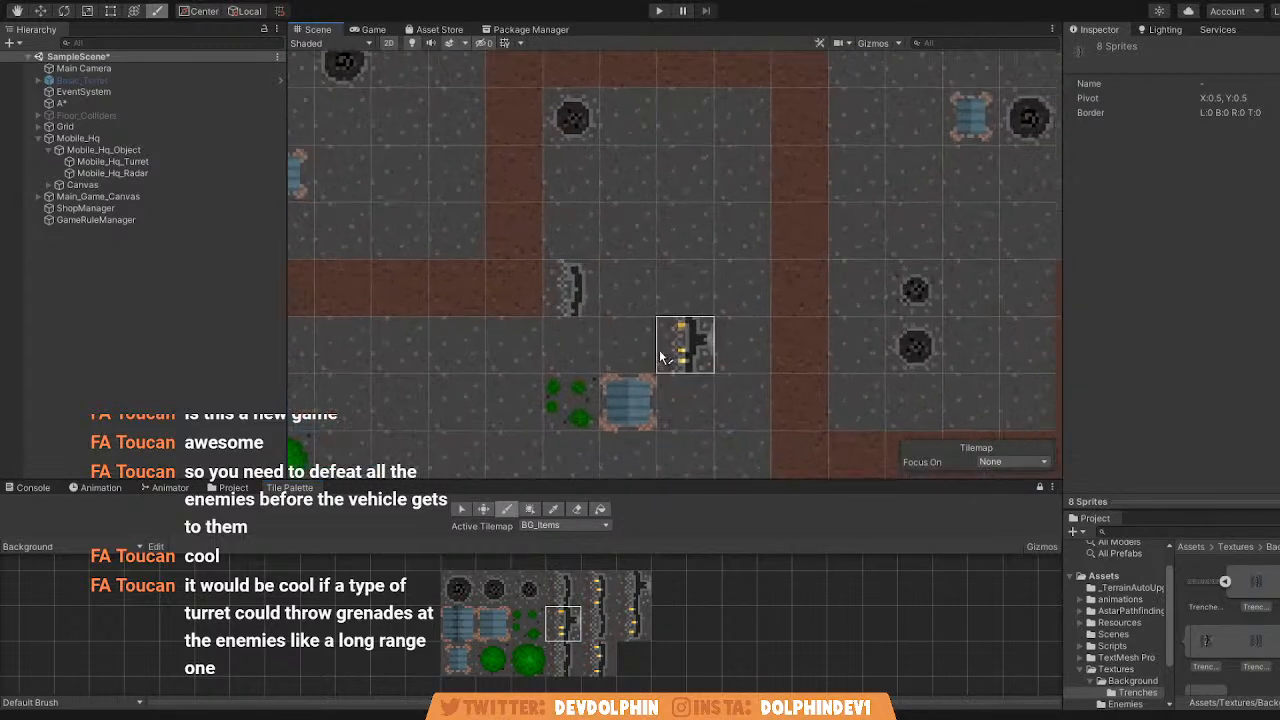
pyautogui.click(563, 589)
pyautogui.click(582, 184)
pyautogui.click(584, 226)
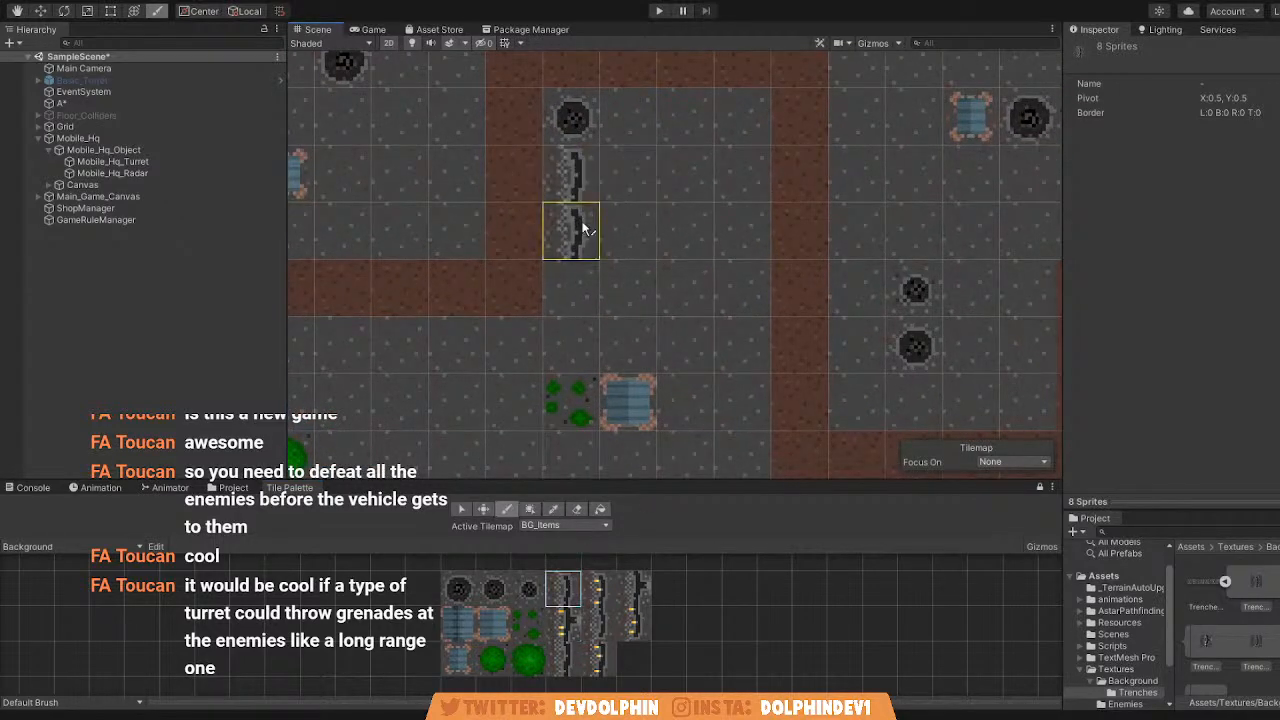
pyautogui.hotkey('ctrl', 'z')
pyautogui.hotkey('ctrl', 'z')
pyautogui.moveTo(572, 397); pyautogui.dragTo(686, 359, button='middle')
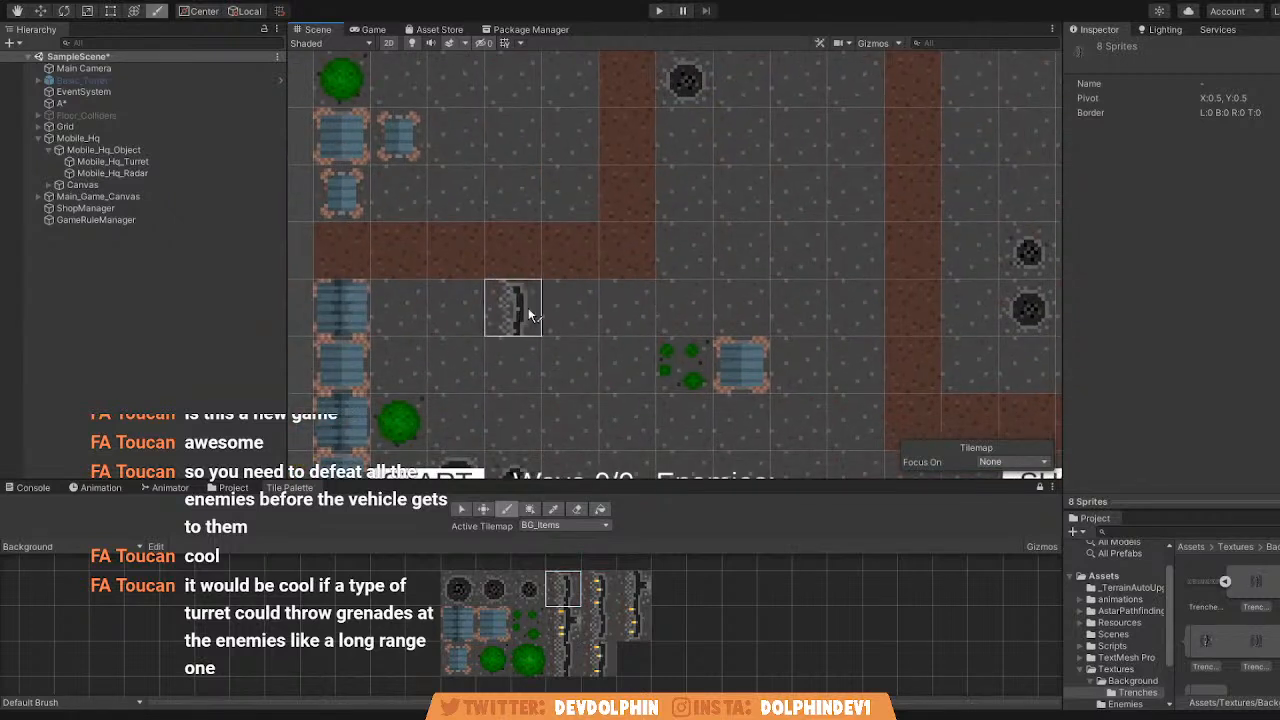
pyautogui.click(572, 308)
pyautogui.hotkey('ctrl', 'z')
# Expand Grid and its Level_1 group in the scene hierarchy, and select the BG_Items tilemap.
pyautogui.scroll(-2, 623, 272)
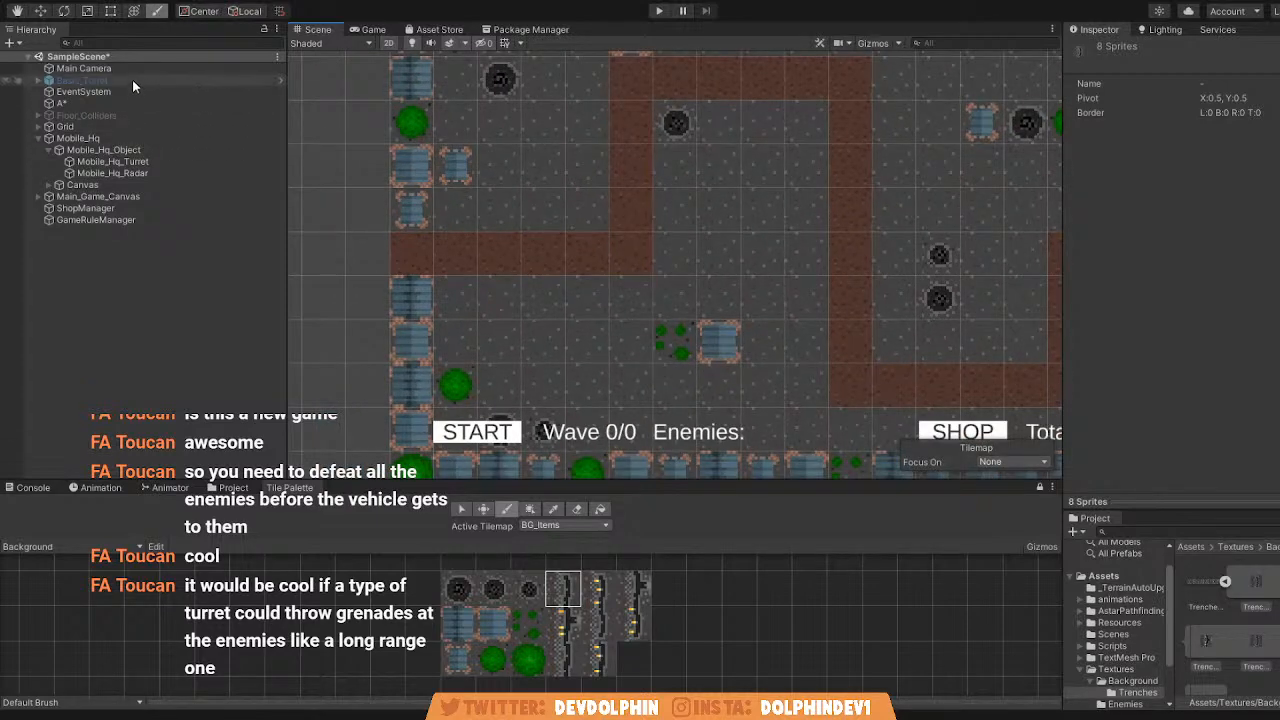
pyautogui.click(37, 126)
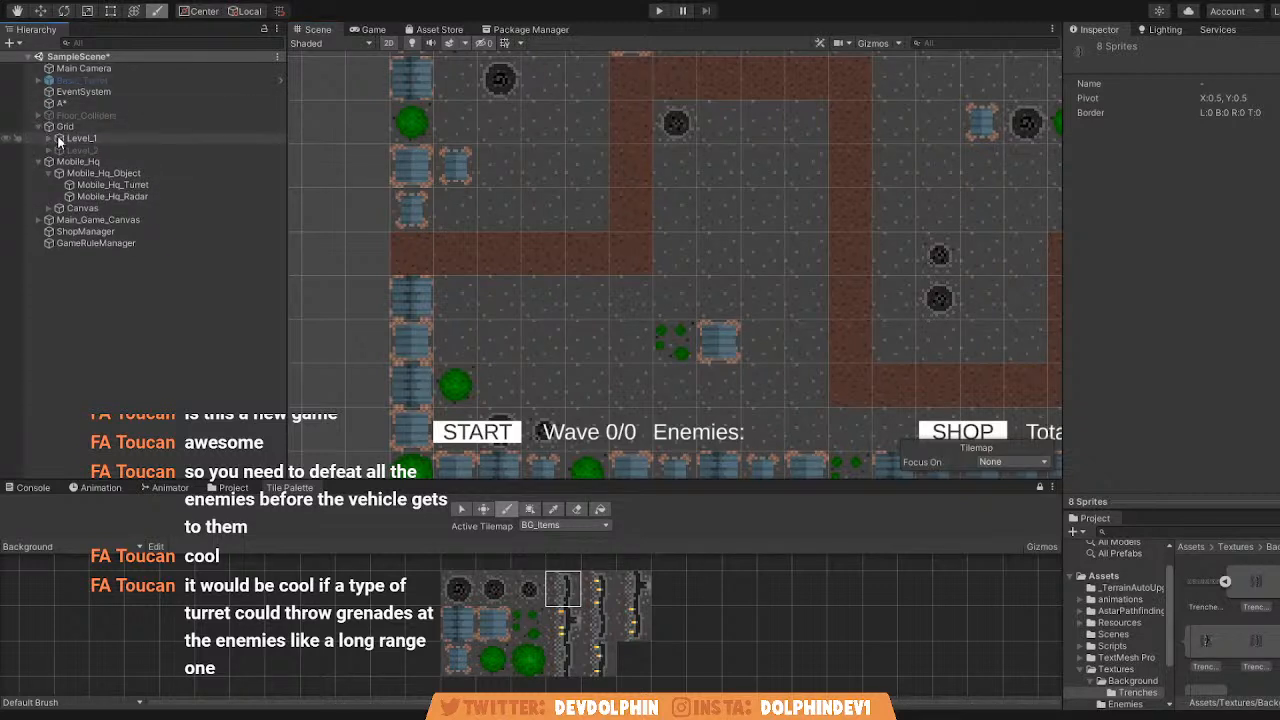
pyautogui.click(49, 138)
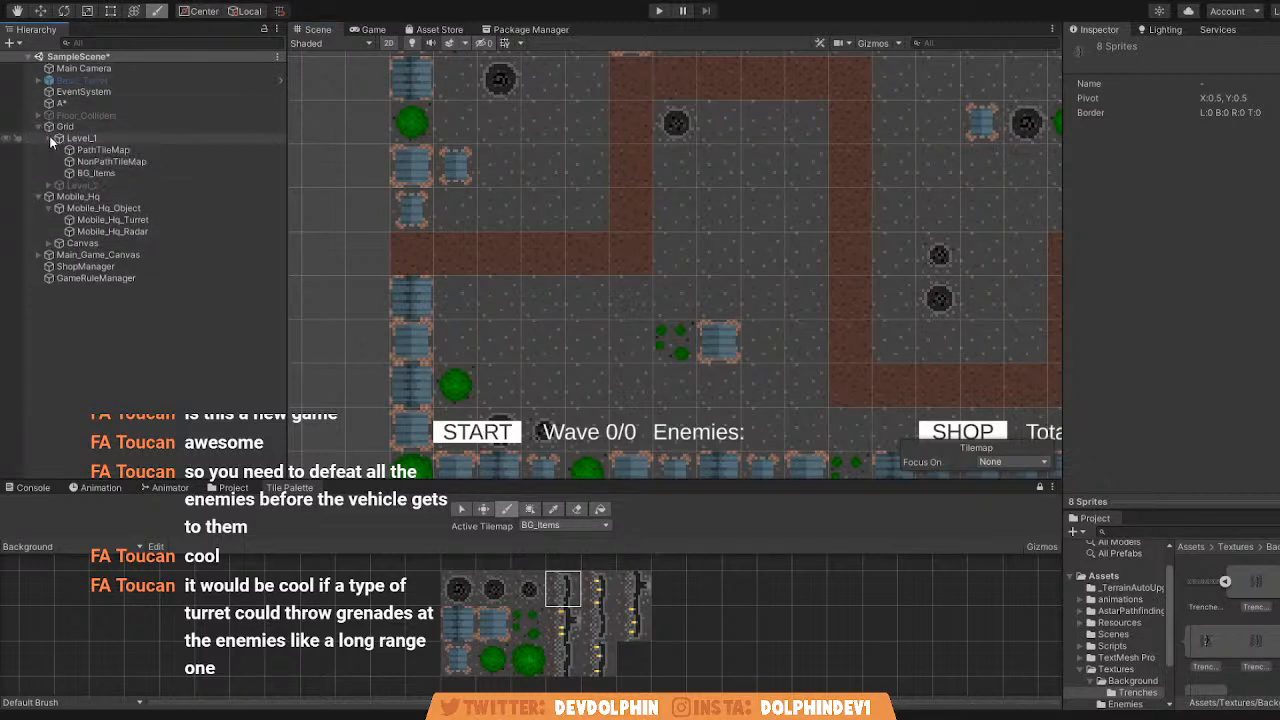
pyautogui.click(136, 174)
# Try painting a yellow-marked trench tile near the path and duplicating the BG_Items tilemap, undoing both.
pyautogui.click(597, 588)
pyautogui.click(676, 254)
pyautogui.hotkey('ctrl', 'z')
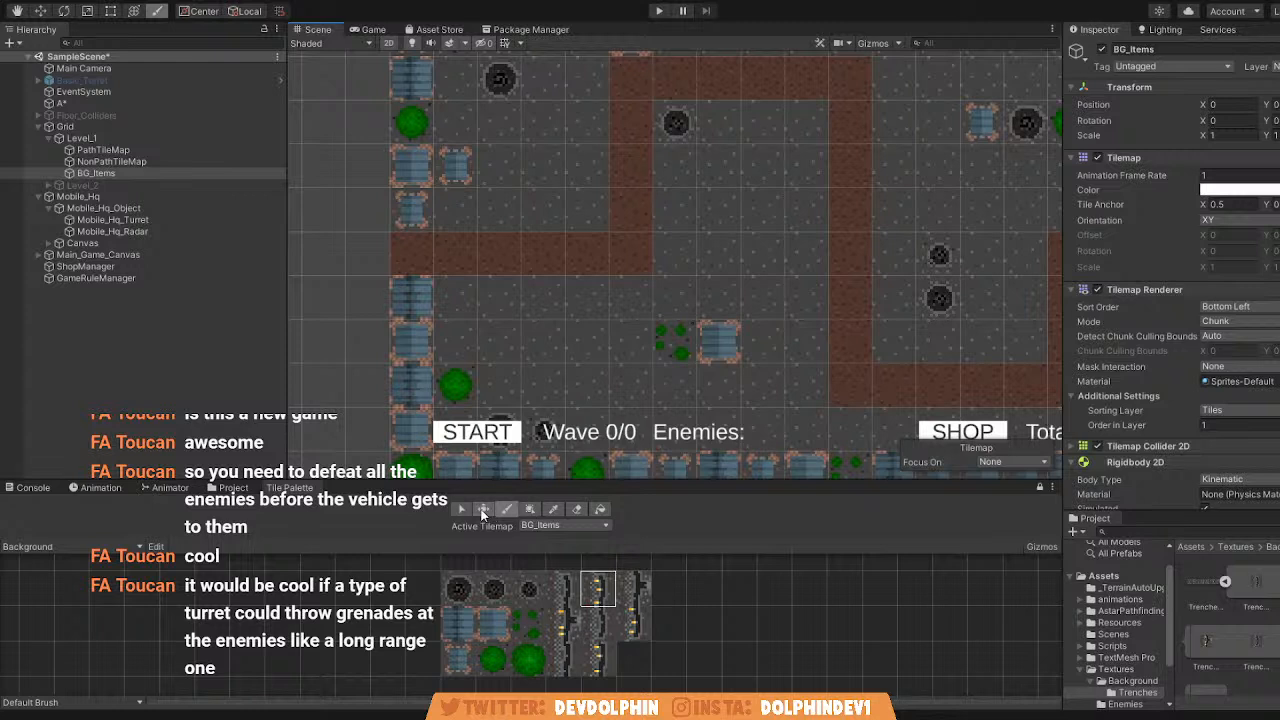
pyautogui.click(672, 255)
pyautogui.click(180, 174)
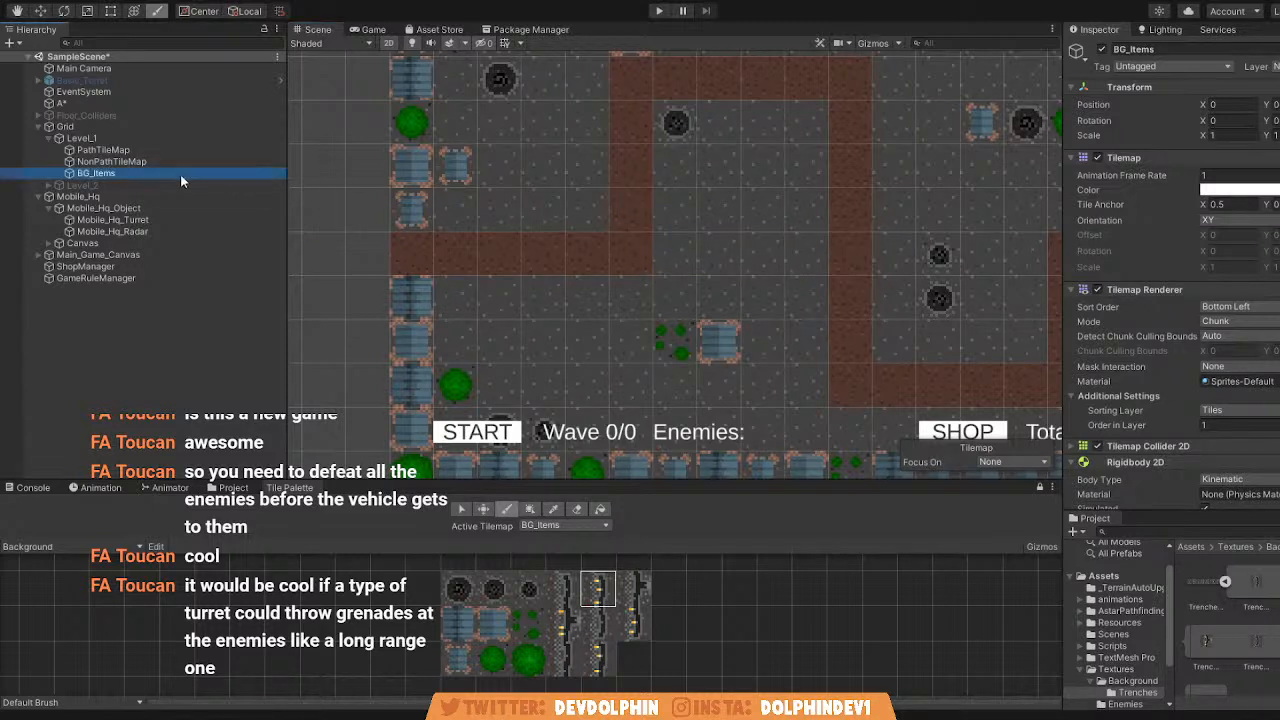
pyautogui.hotkey('ctrl', 'd')
pyautogui.scroll(-5, 632, 353)
pyautogui.scroll(2, 633, 351)
pyautogui.hotkey('ctrl', 'z')
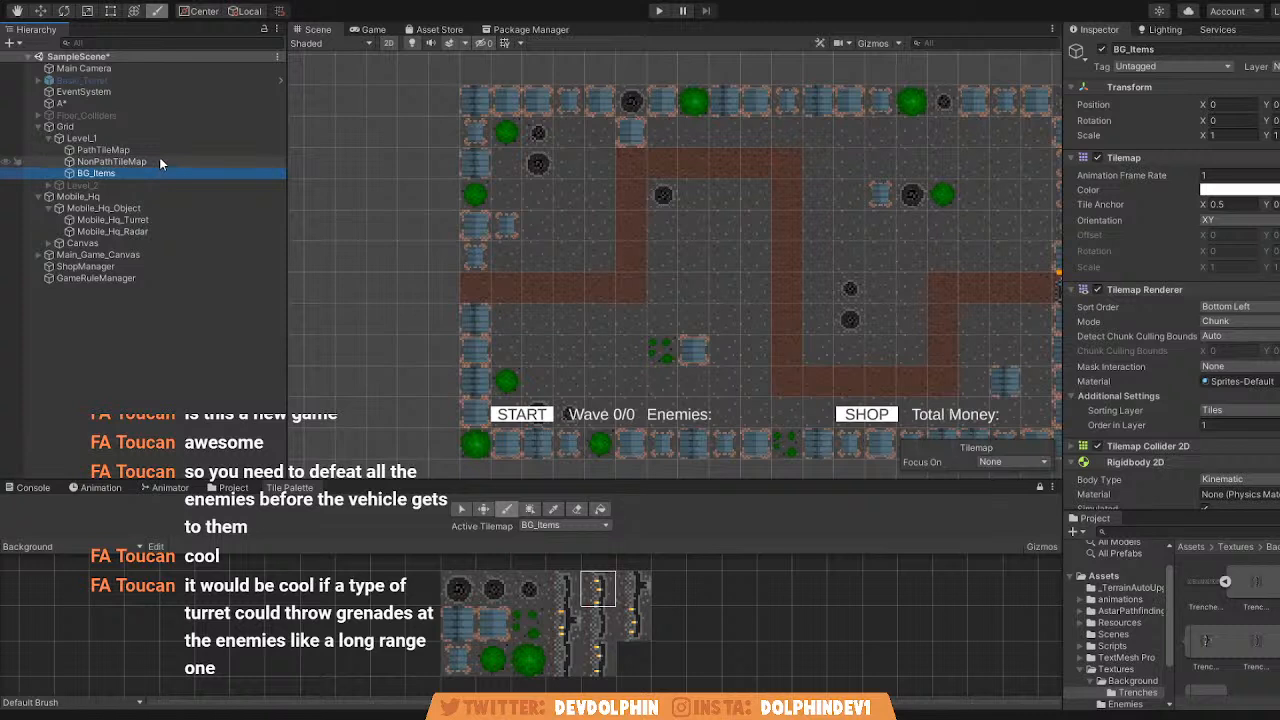
# Duplicate the BG_Items tilemap within Level_1 and rename the copy as Trenches.
pyautogui.hotkey('ctrl', 'd')
pyautogui.click(151, 186)
pyautogui.write('Trenches')
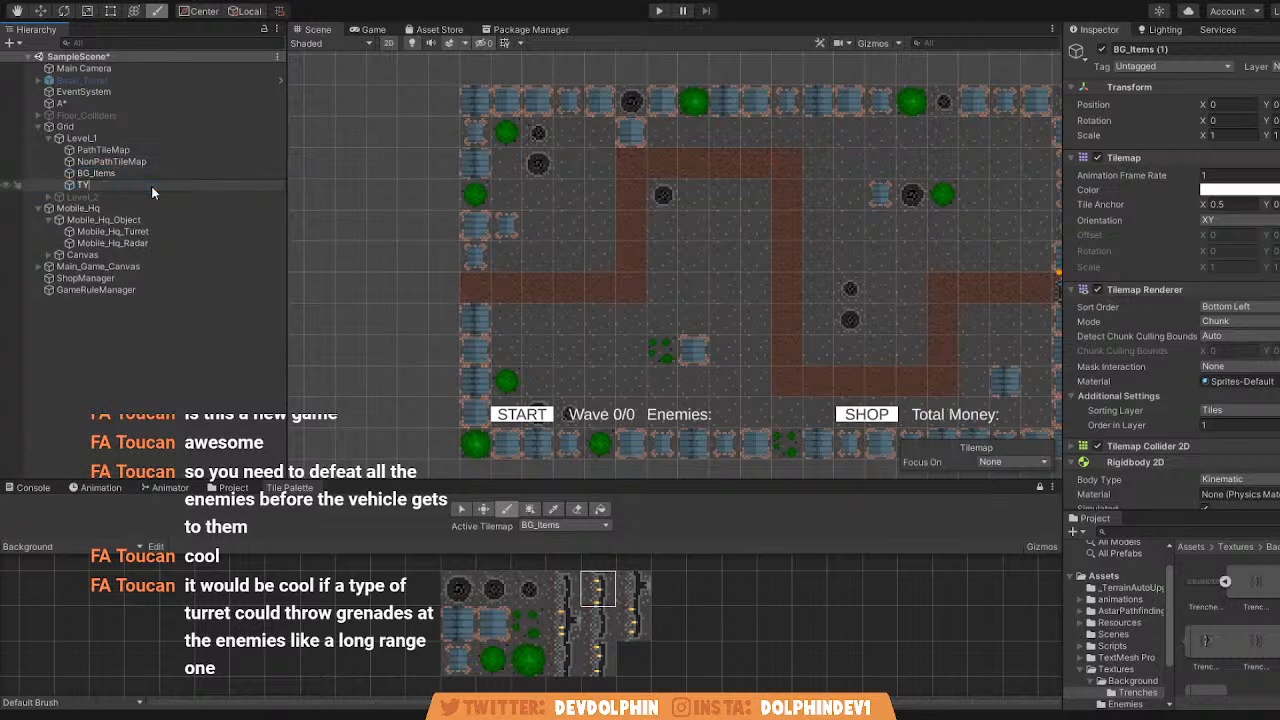
pyautogui.press('Return')
pyautogui.hotkey('alt', 'Tab')
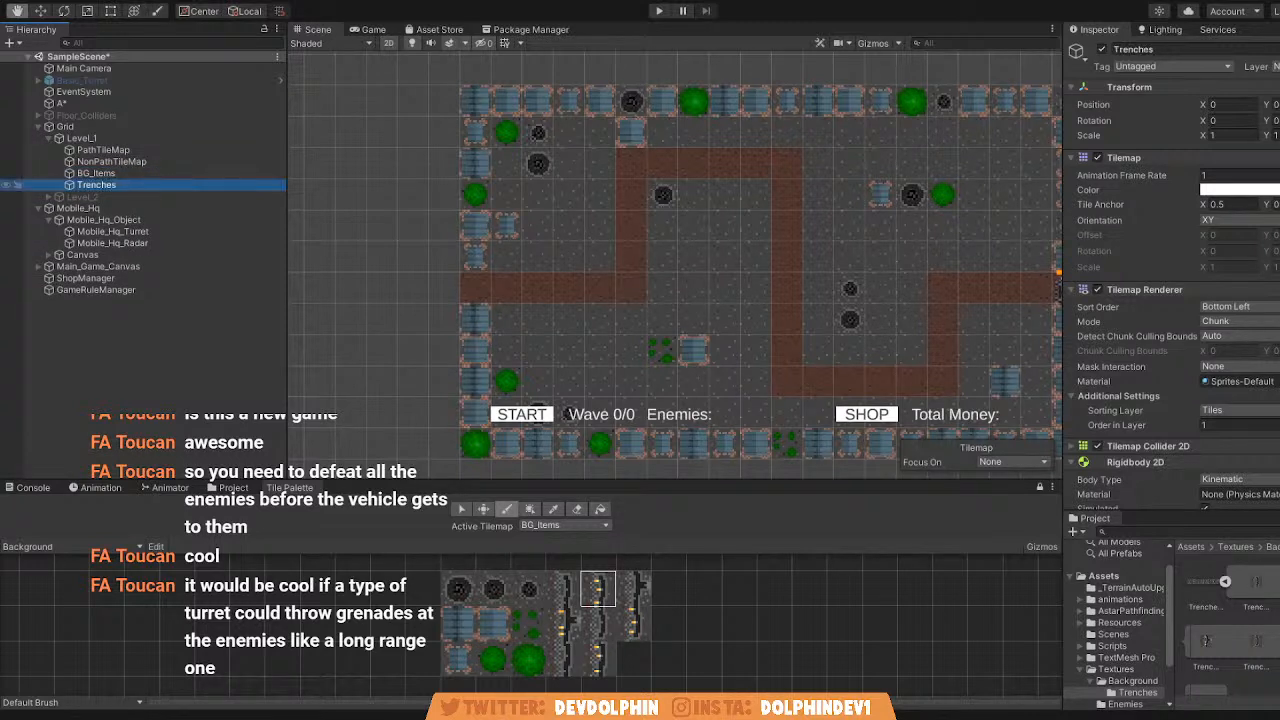
pyautogui.hotkey('alt', 'Tab')
# Erase the background item tiles copied into the Trenches tilemap across the whole map.
pyautogui.click(600, 508)
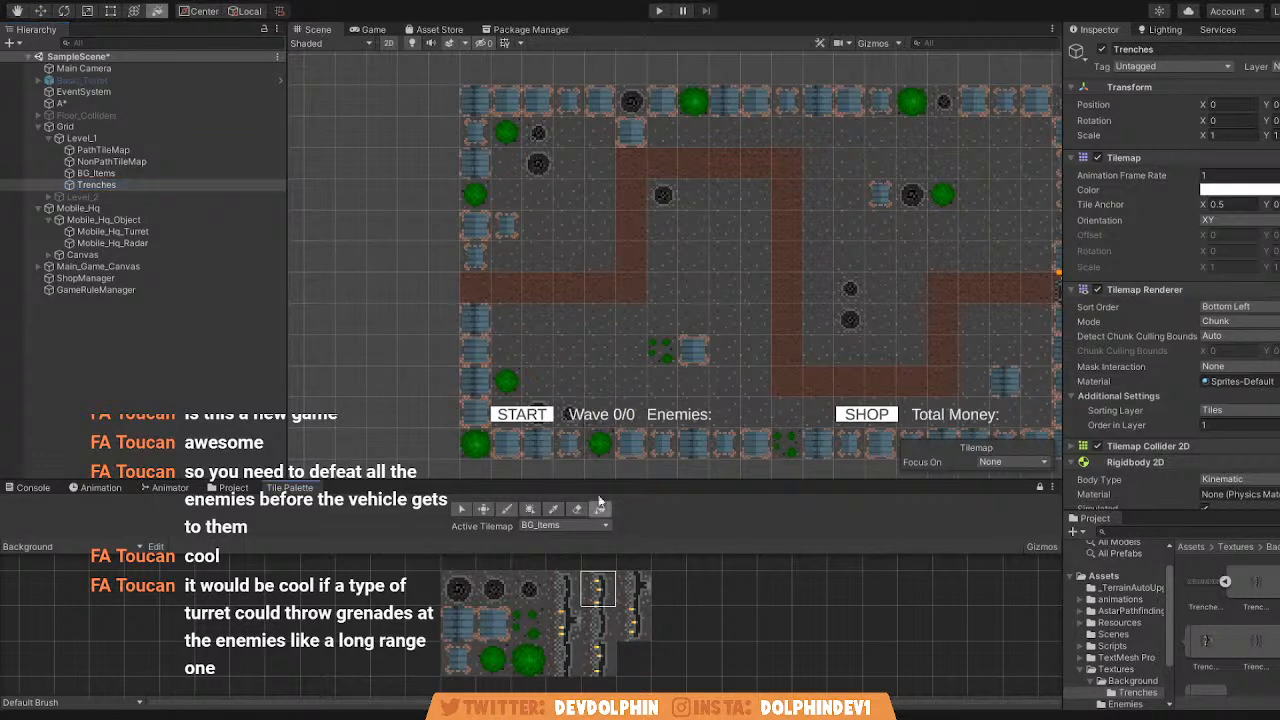
pyautogui.scroll(-8, 551, 285)
pyautogui.click(577, 508)
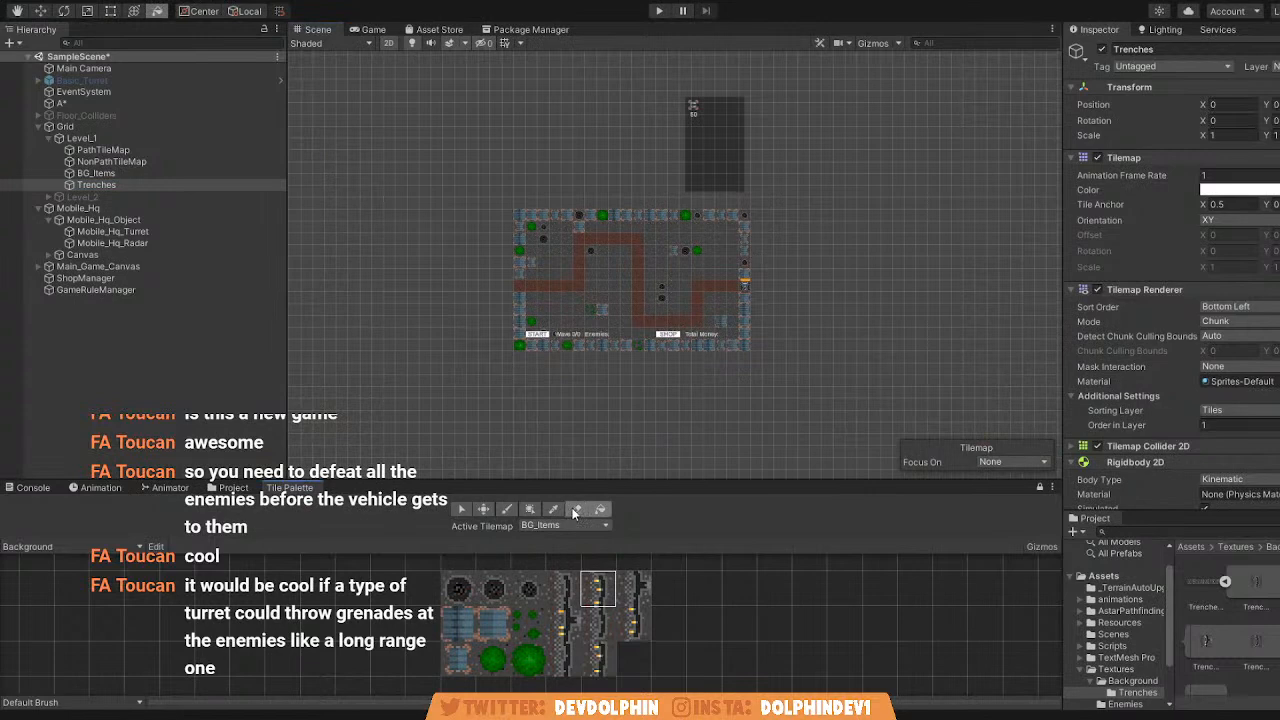
pyautogui.moveTo(457, 258)
pyautogui.mouseDown()
pyautogui.moveTo(540, 355)
pyautogui.moveTo(707, 400)
pyautogui.mouseUp()
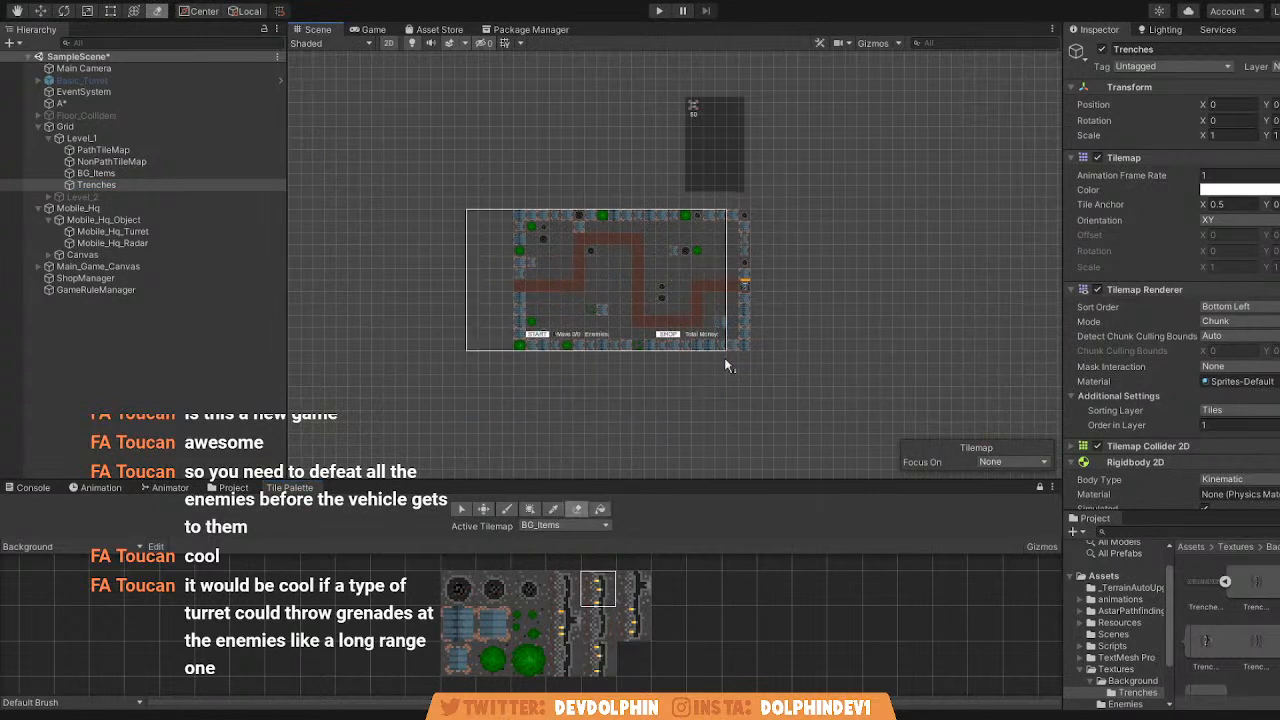
pyautogui.keyDown('ctrl'); pyautogui.click(795, 371); pyautogui.keyUp('ctrl')
pyautogui.scroll(10, 686, 300)
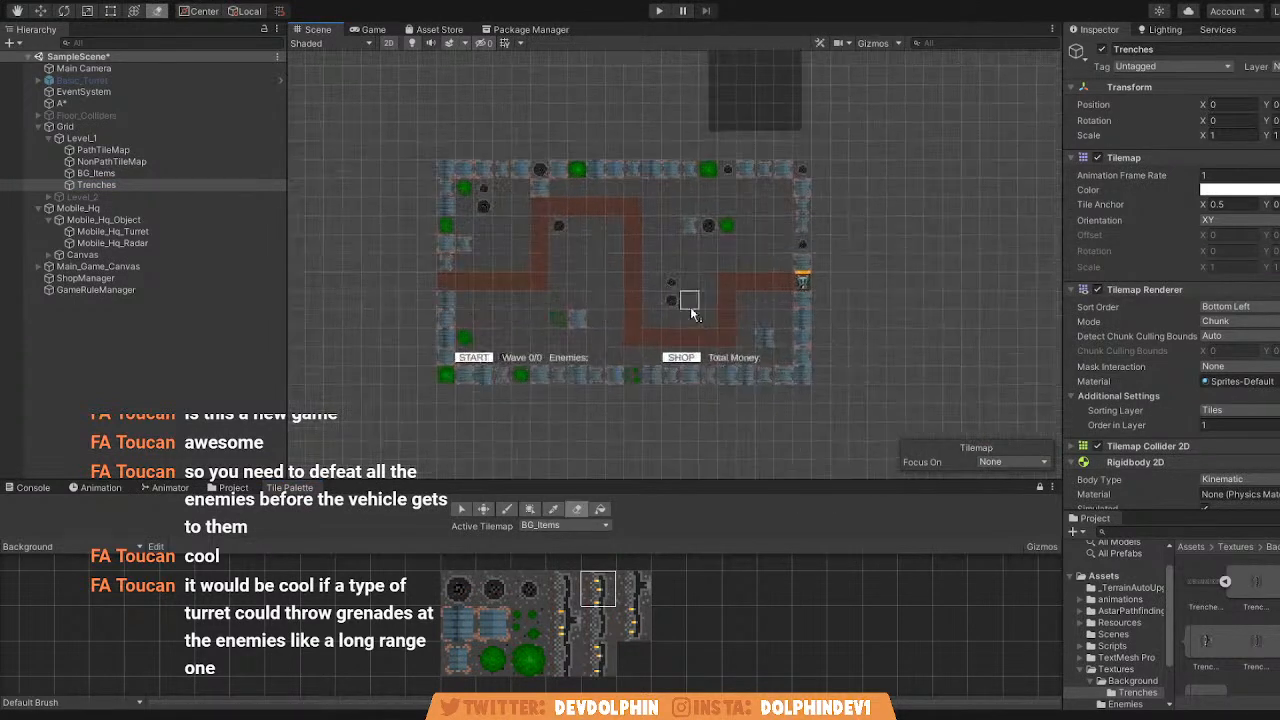
# Paint a plain trench tile on the Trenches tilemap just below the path's first bend.
pyautogui.click(507, 508)
pyautogui.click(563, 590)
pyautogui.click(437, 303)
pyautogui.moveTo(485, 352); pyautogui.dragTo(600, 375, button='middle')
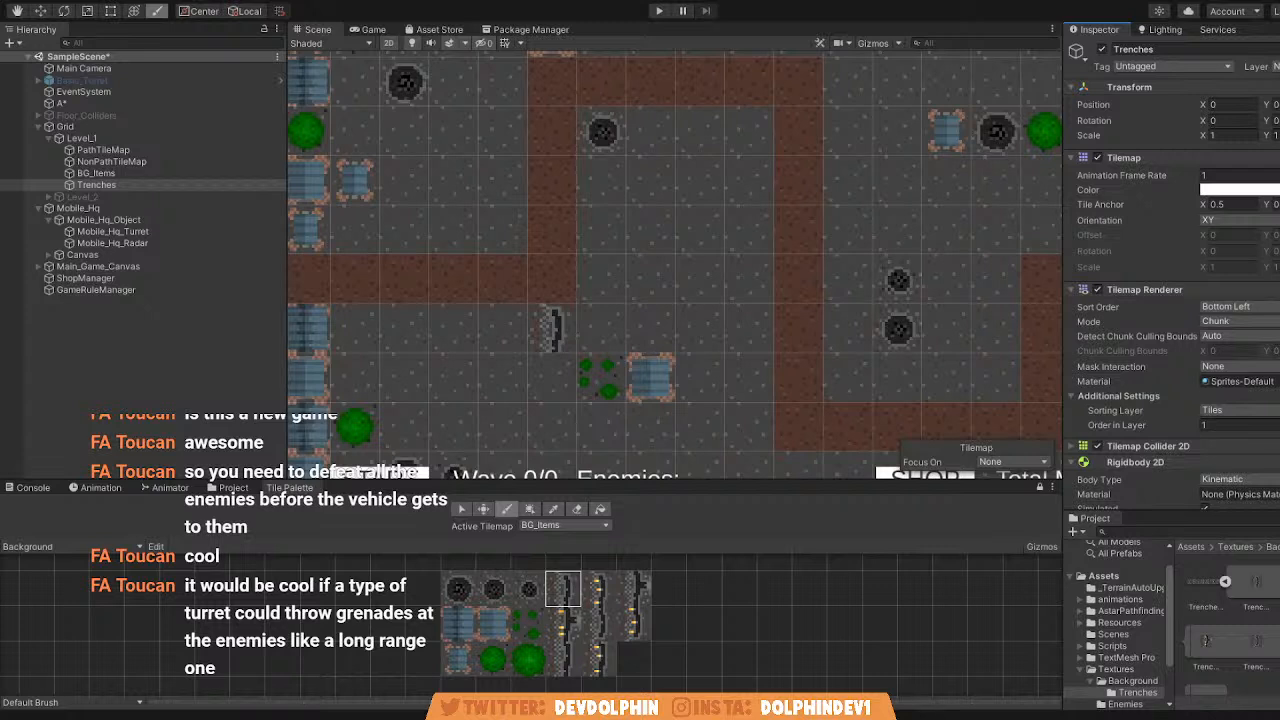
# Try shifting the Trenches tilemap to about X 13.39 and the BG_Items tilemap sideways, undoing each move.
pyautogui.hotkey('ctrl', 'z')
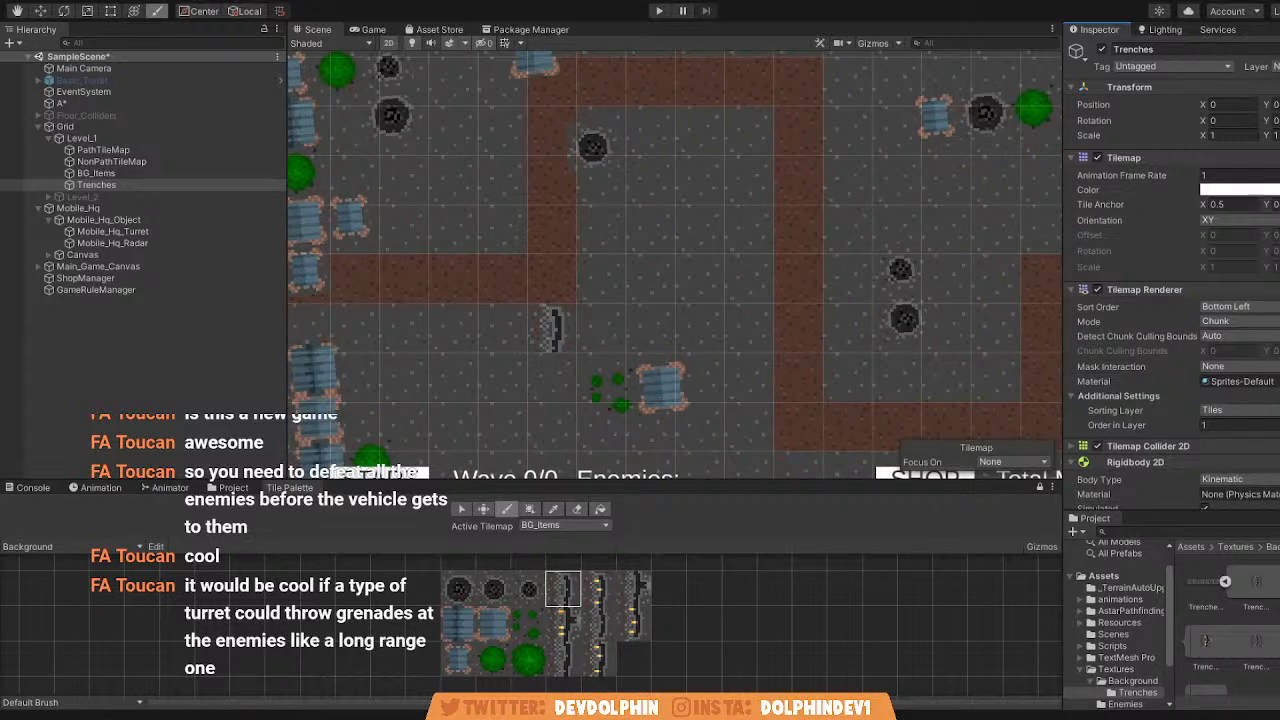
pyautogui.hotkey('ctrl', 'z')
pyautogui.click(127, 184)
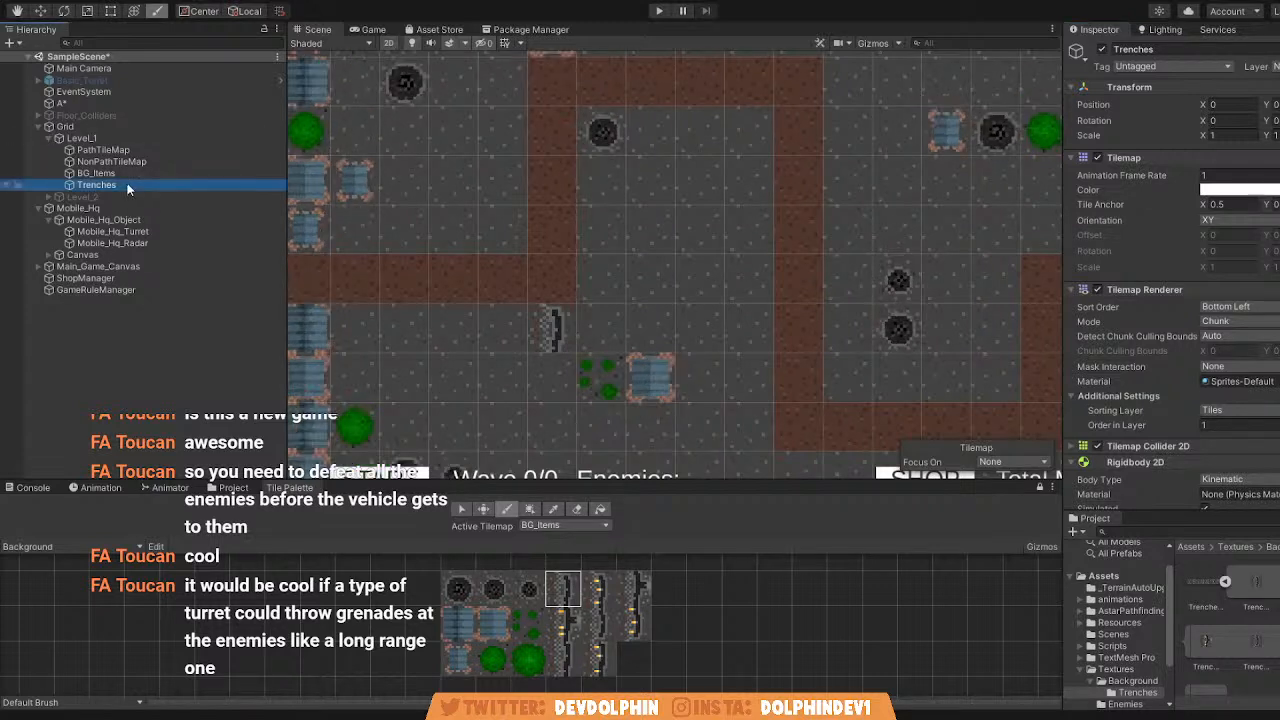
pyautogui.scroll(-15, 545, 292)
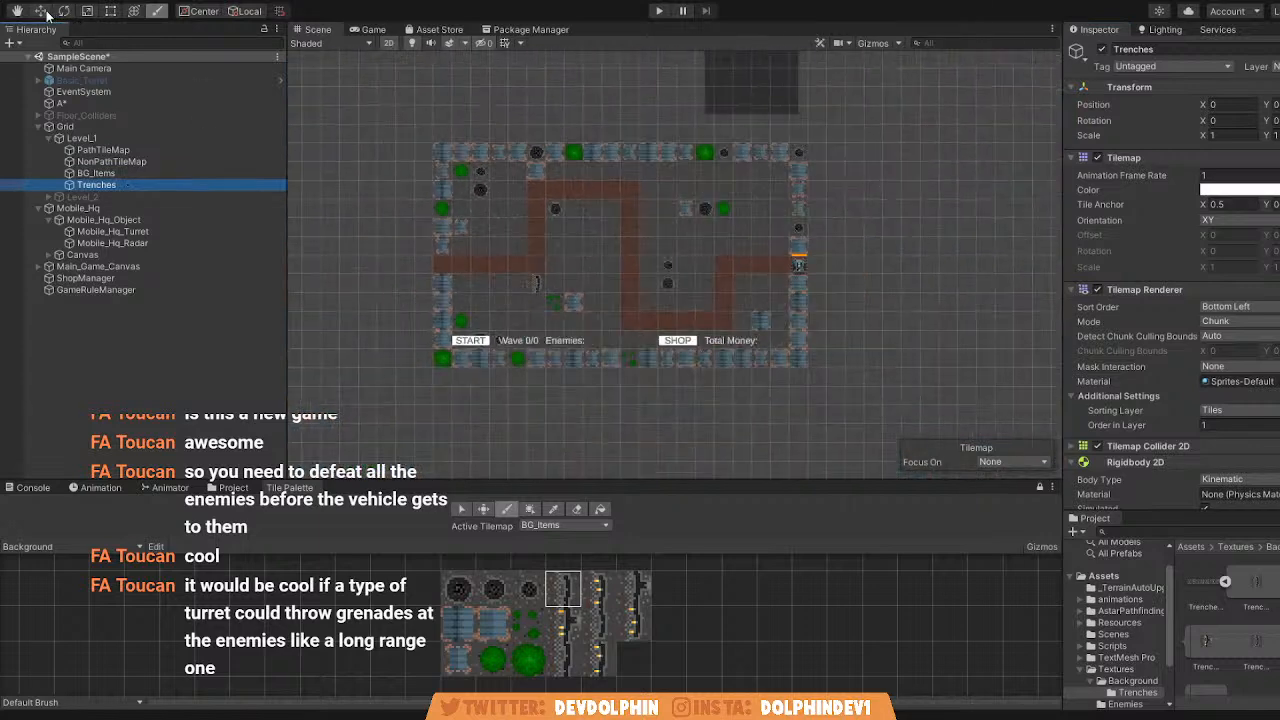
pyautogui.click(41, 11)
pyautogui.moveTo(677, 257); pyautogui.dragTo(923, 260)
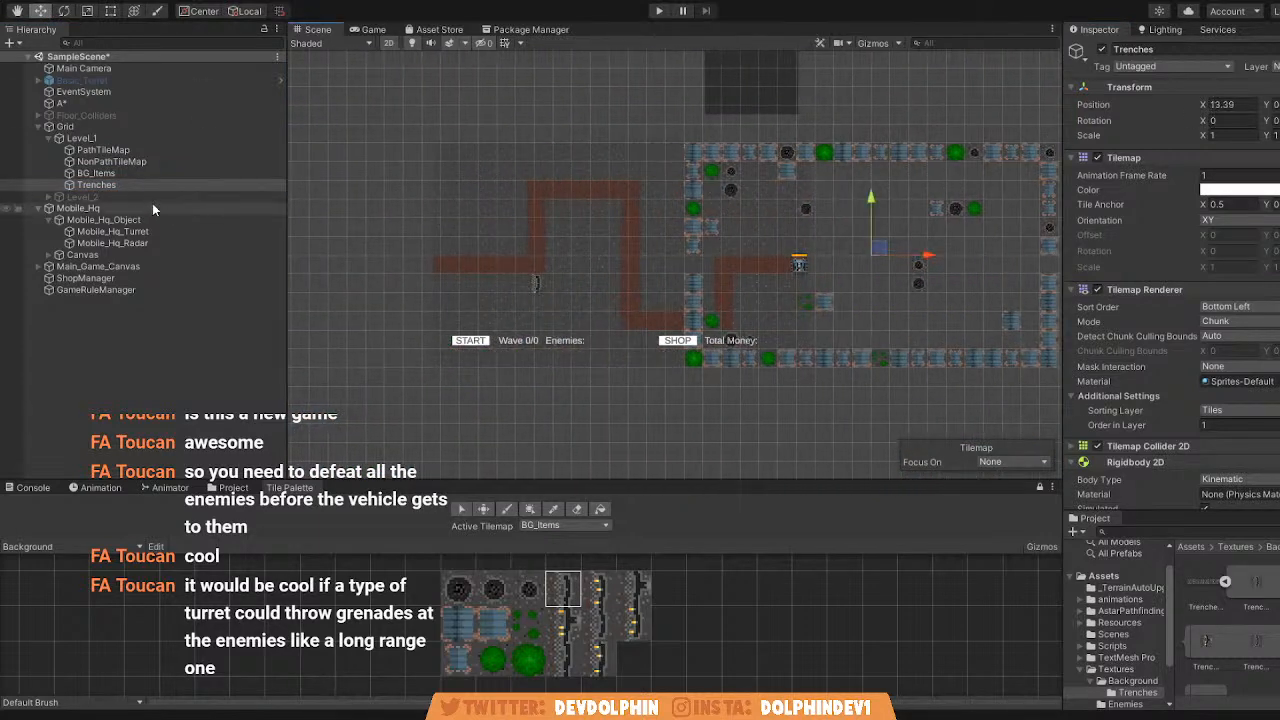
pyautogui.hotkey('ctrl', 'z')
pyautogui.click(135, 173)
pyautogui.moveTo(691, 192); pyautogui.dragTo(950, 204)
pyautogui.hotkey('ctrl', 'z')
# Delete the Trenches tilemap from Level_1, and test-shift BG_Items sideways before undoing that shift.
pyautogui.click(128, 184)
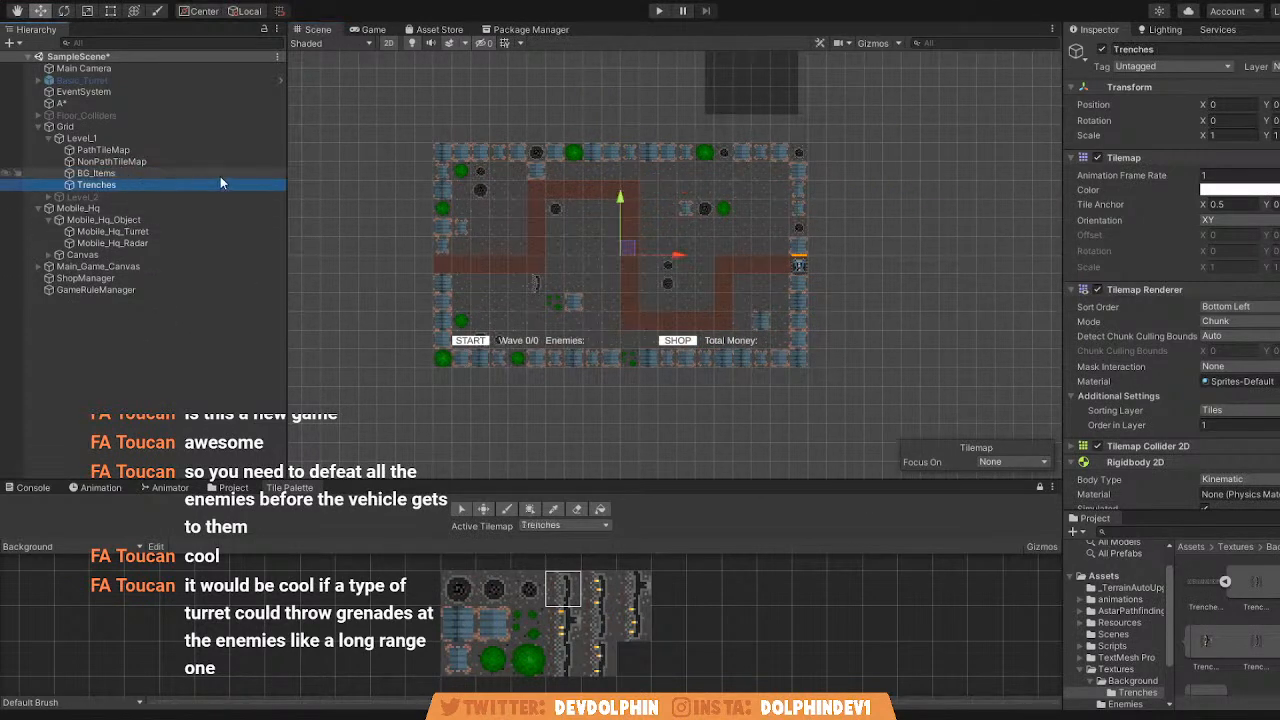
pyautogui.press('Delete')
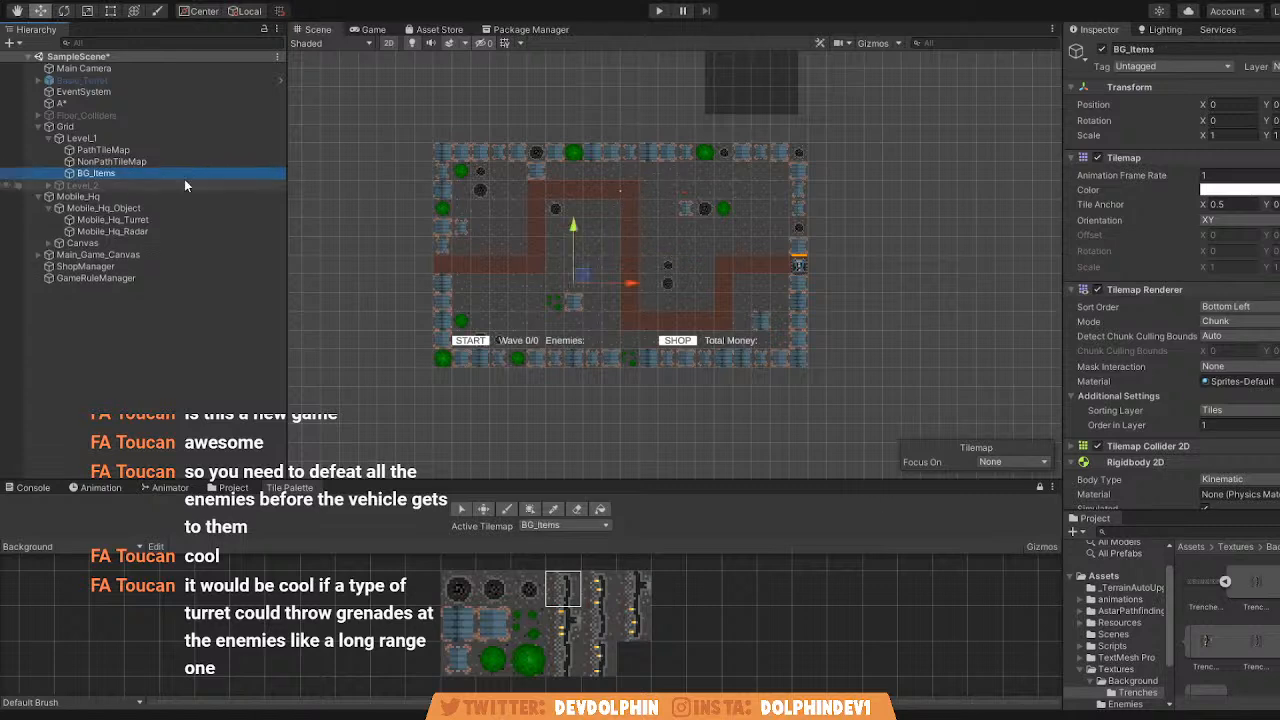
pyautogui.moveTo(639, 284); pyautogui.dragTo(821, 293)
pyautogui.hotkey('ctrl', 'z')
# Duplicate the BG_Items tilemap in Level_1 and name the copy Trenches.
pyautogui.click(140, 172)
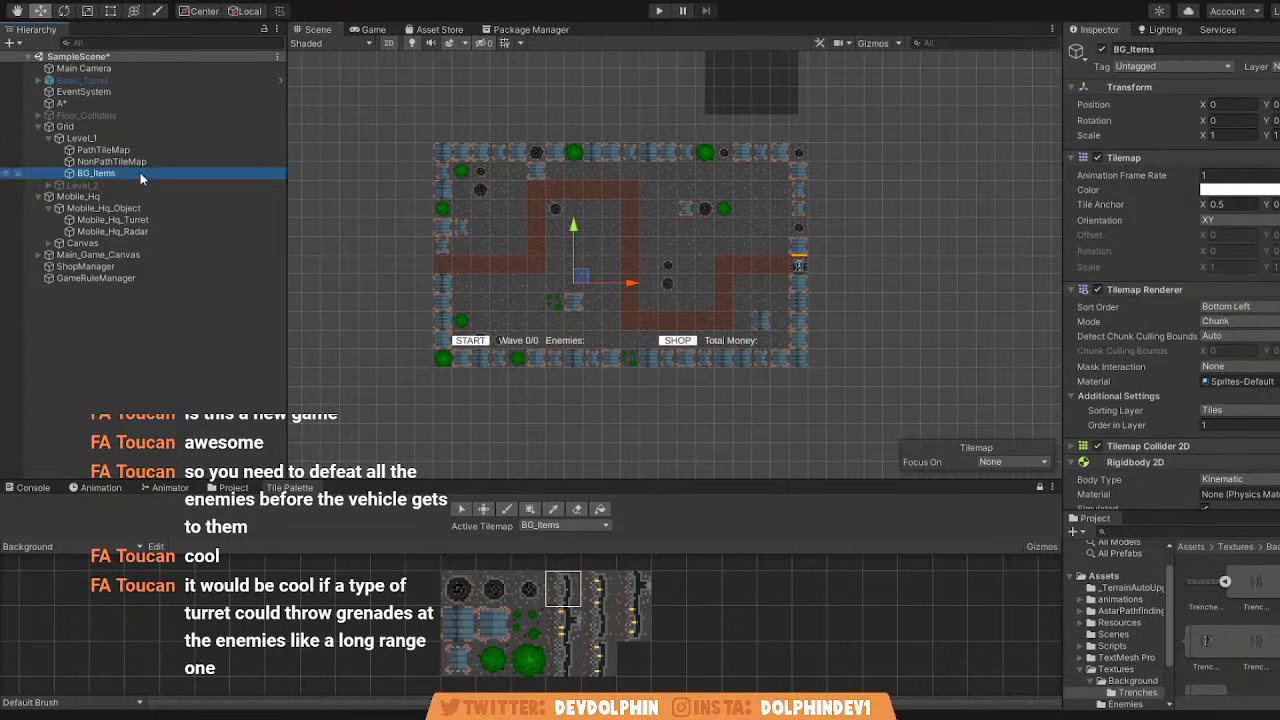
pyautogui.hotkey('ctrl', 'd')
pyautogui.click(131, 185)
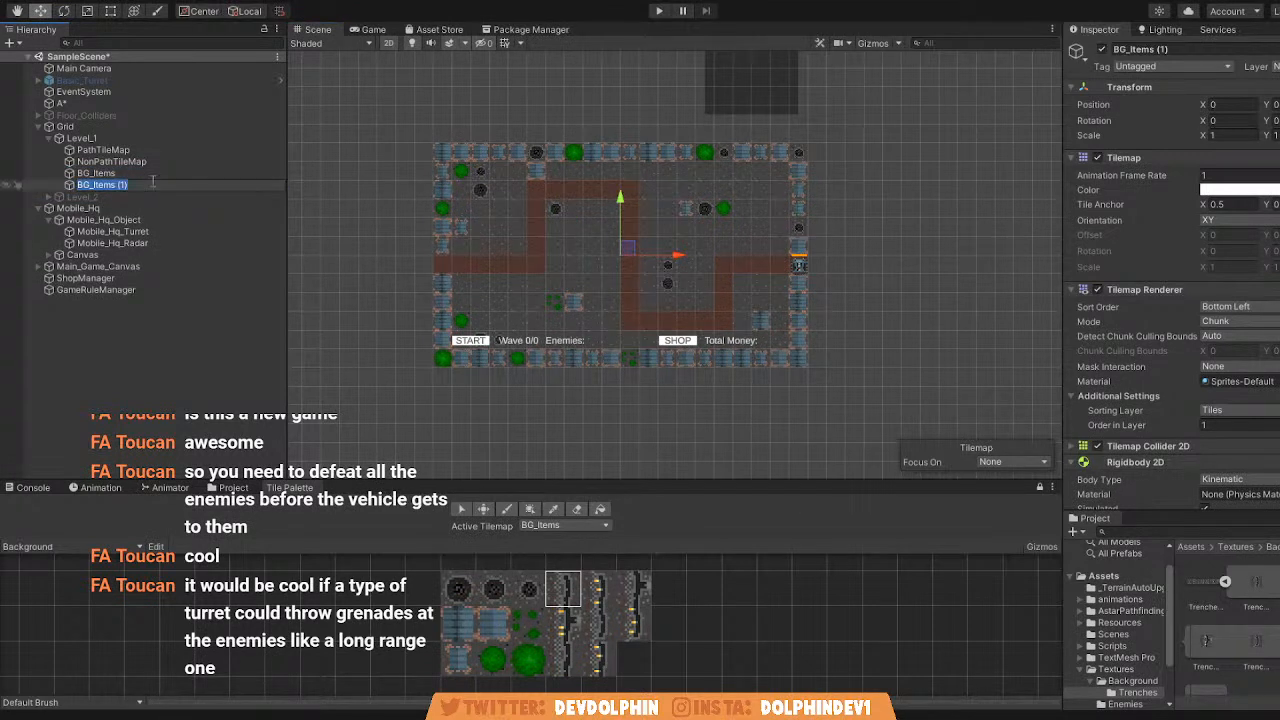
pyautogui.write('Trenches')
pyautogui.press('Return')
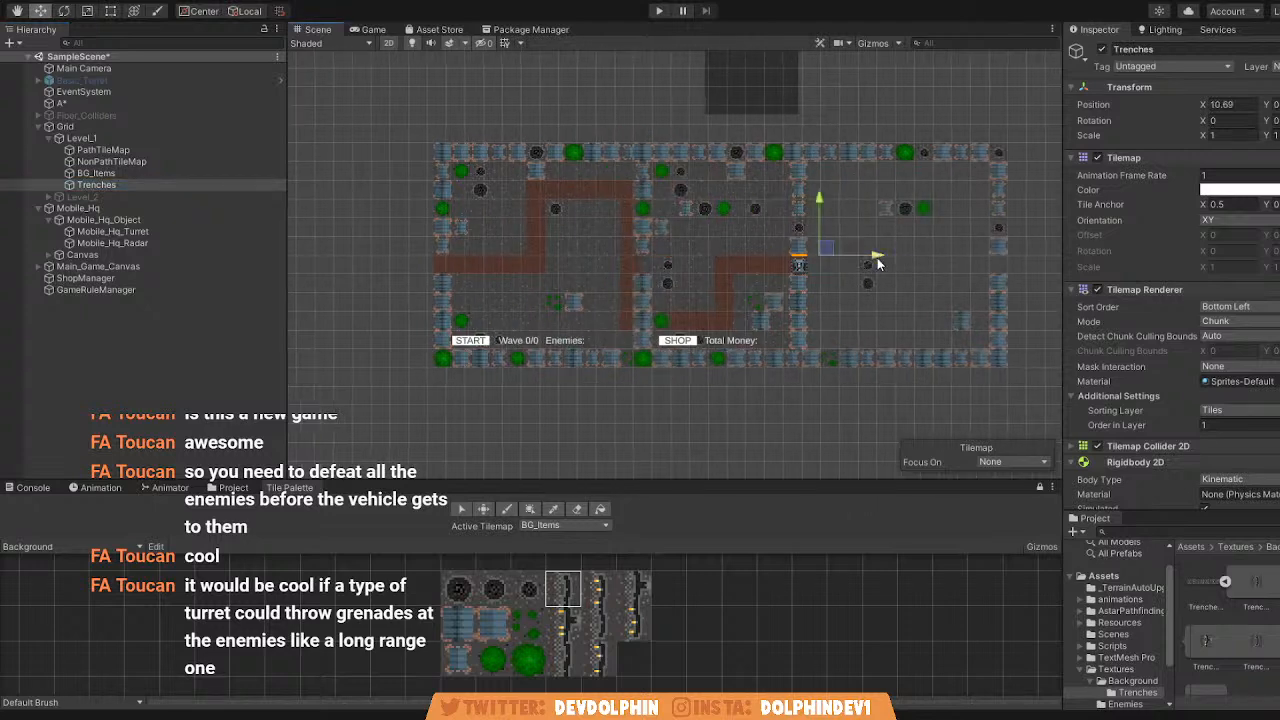
# Try to erase the copied background item tiles across the map with the Trenches tilemap selected.
pyautogui.click(605, 514)
pyautogui.click(581, 512)
pyautogui.scroll(-9, 558, 436)
pyautogui.keyDown('ctrl'); pyautogui.moveTo(415, 243); pyautogui.dragTo(823, 463); pyautogui.keyUp('ctrl')
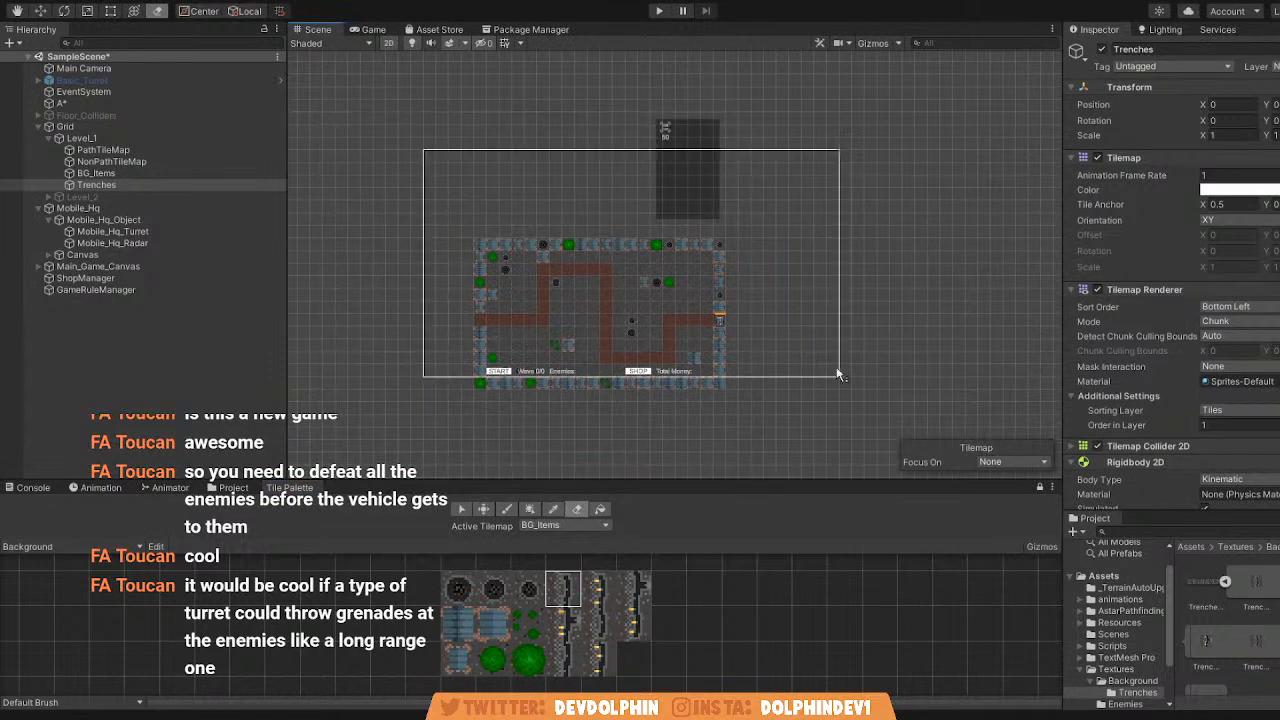
pyautogui.scroll(4, 596, 446)
# Paint a plain trench tile just below the path's first bend.
pyautogui.press('b')
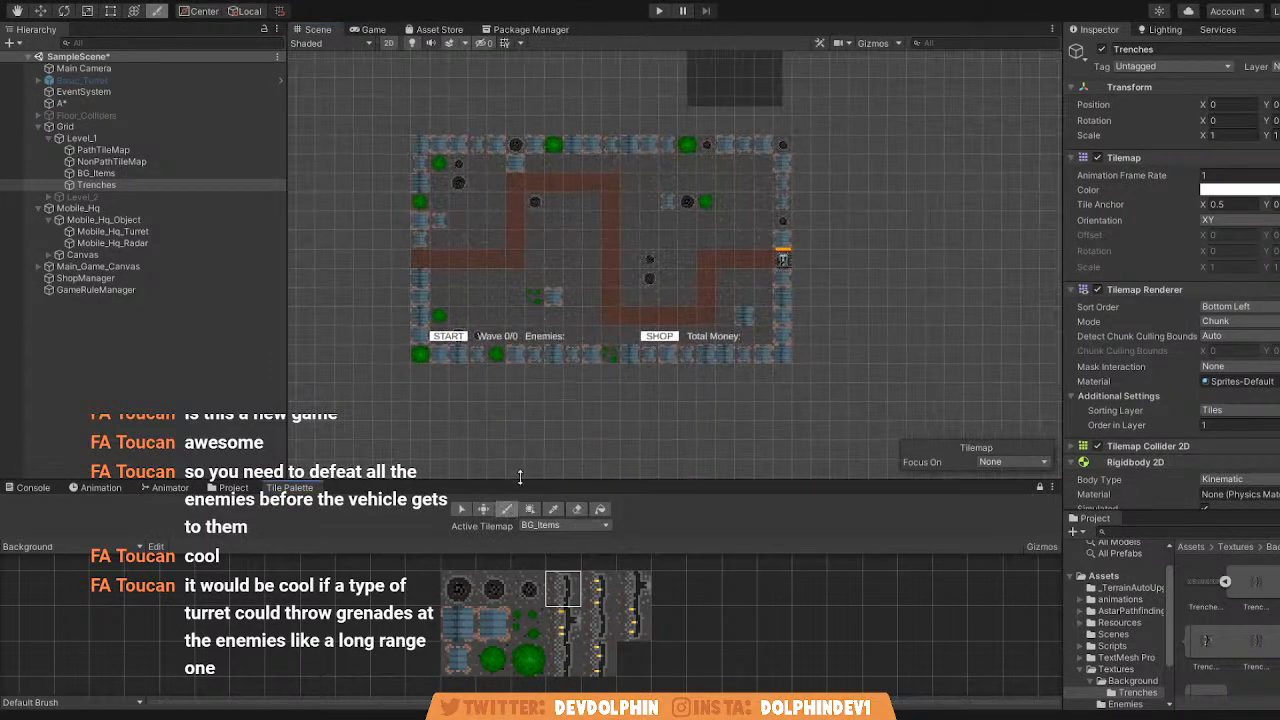
pyautogui.scroll(5, 505, 280)
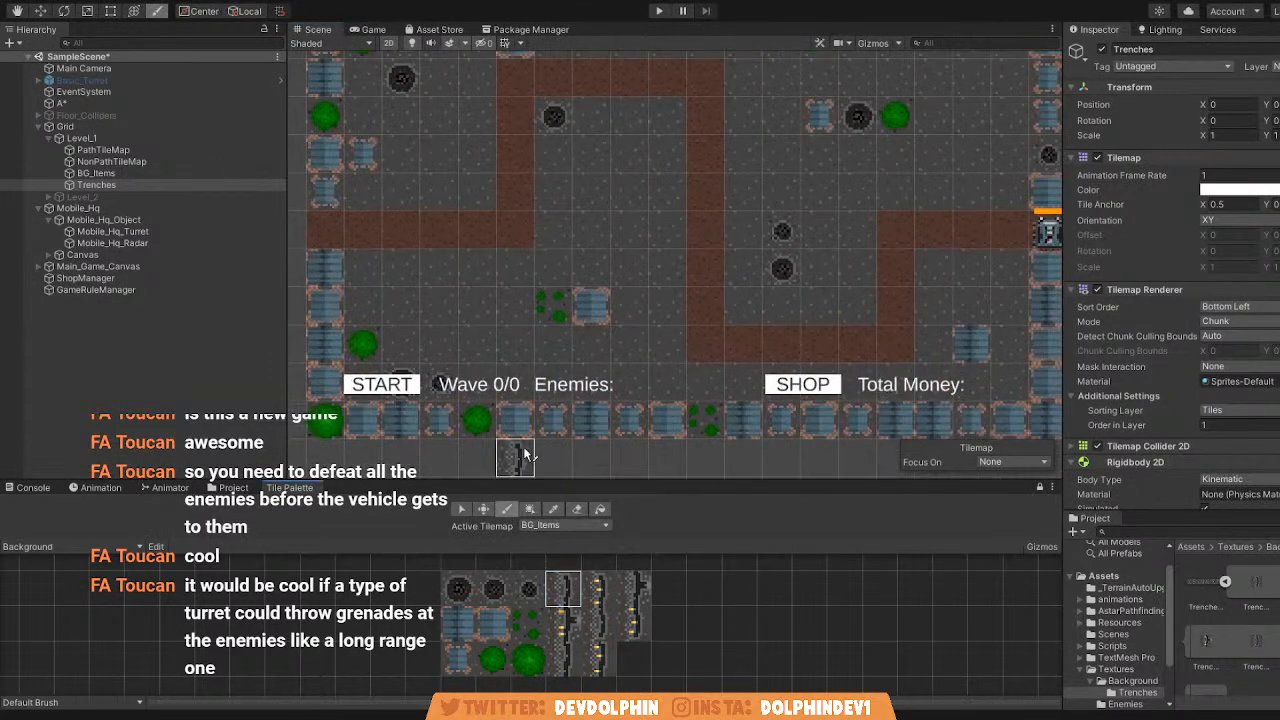
pyautogui.scroll(1, 535, 275)
pyautogui.click(513, 266)
# Move the Trenches tilemap along X to about 5.66 to check which tiles it holds, and undo the move.
pyautogui.click(40, 10)
pyautogui.moveTo(760, 203); pyautogui.dragTo(1006, 206)
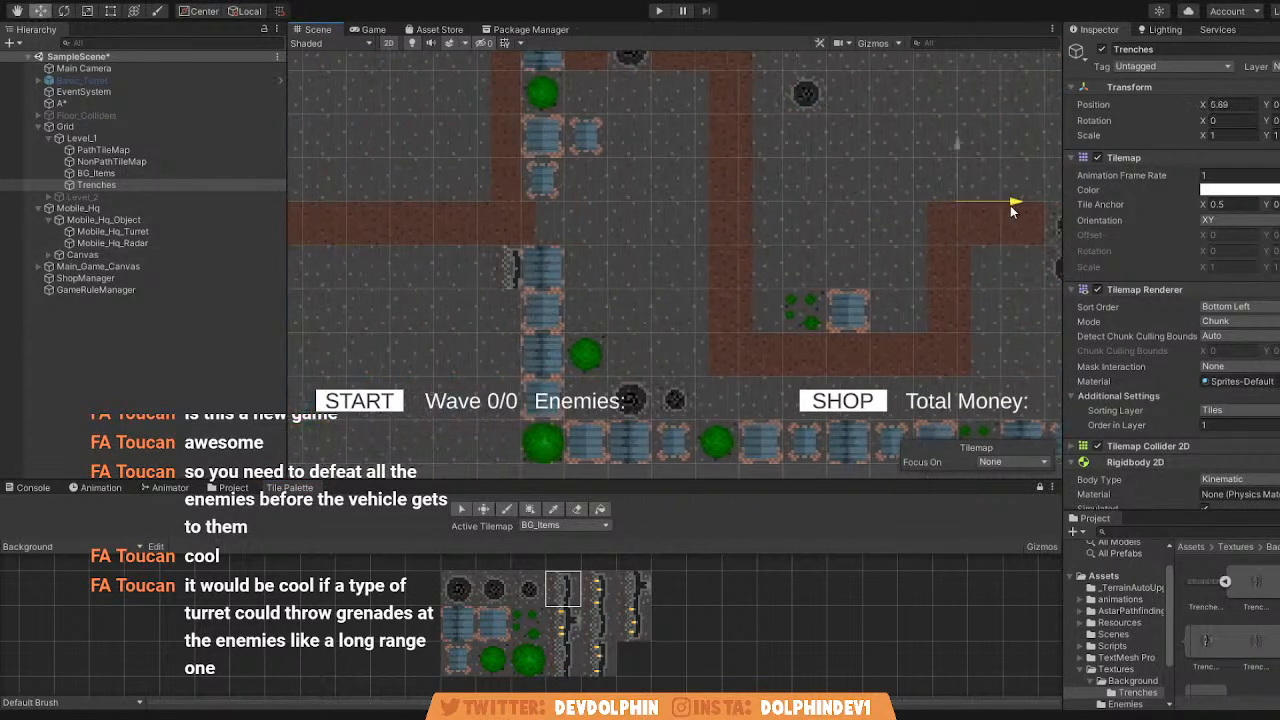
pyautogui.scroll(-3, 886, 217)
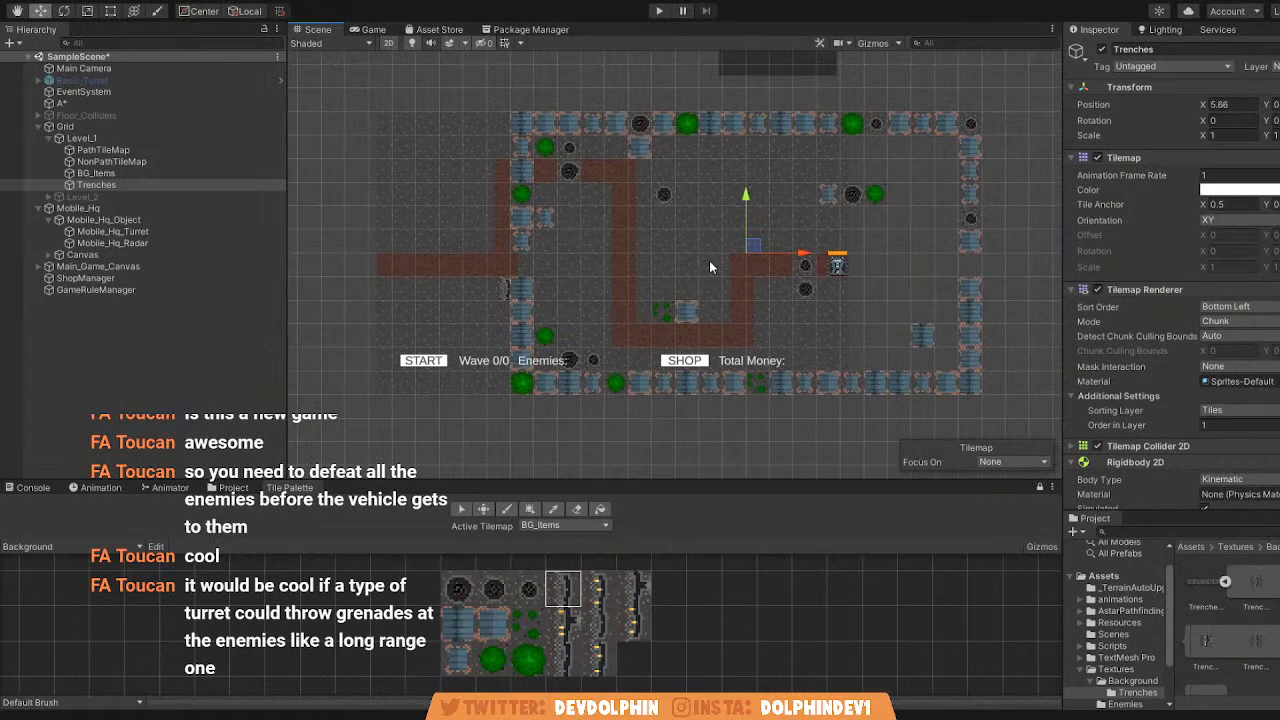
pyautogui.hotkey('ctrl', 'z')
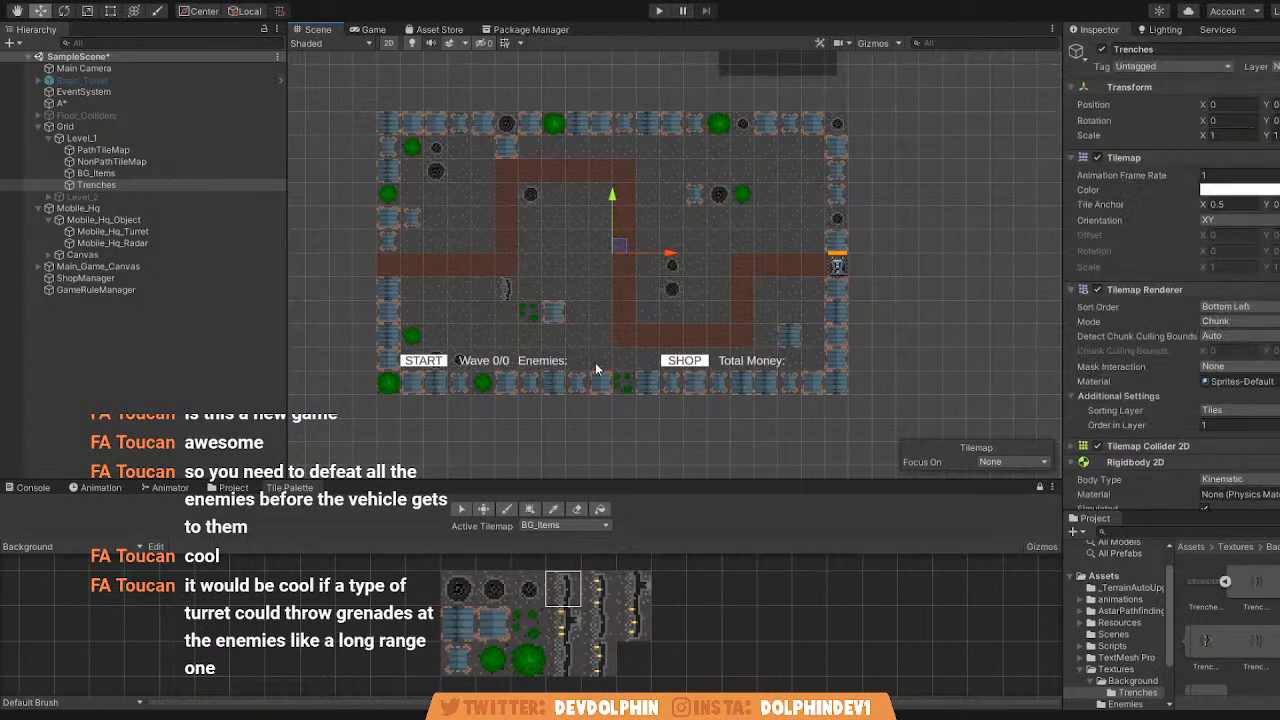
# Delete the Trenches tilemap and undo the edits back to before BG_Items was duplicated.
pyautogui.scroll(3, 597, 371)
pyautogui.press('Delete')
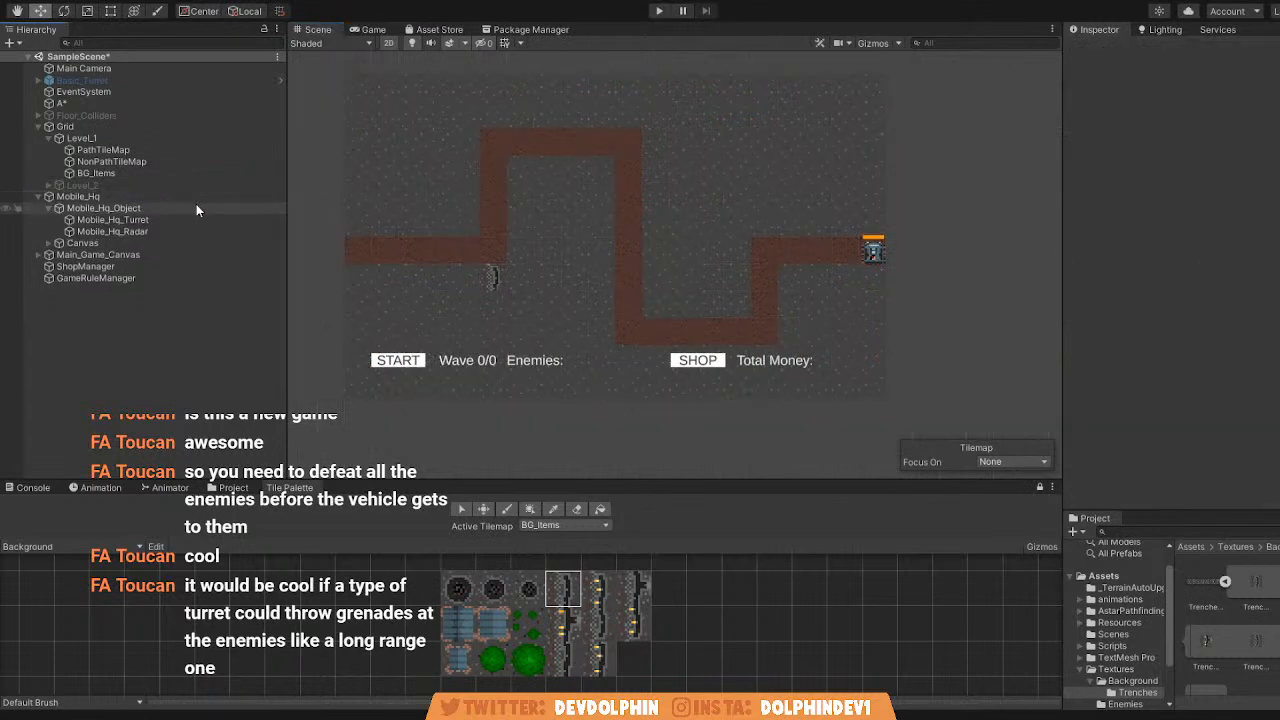
pyautogui.hotkey('ctrl', 'z')
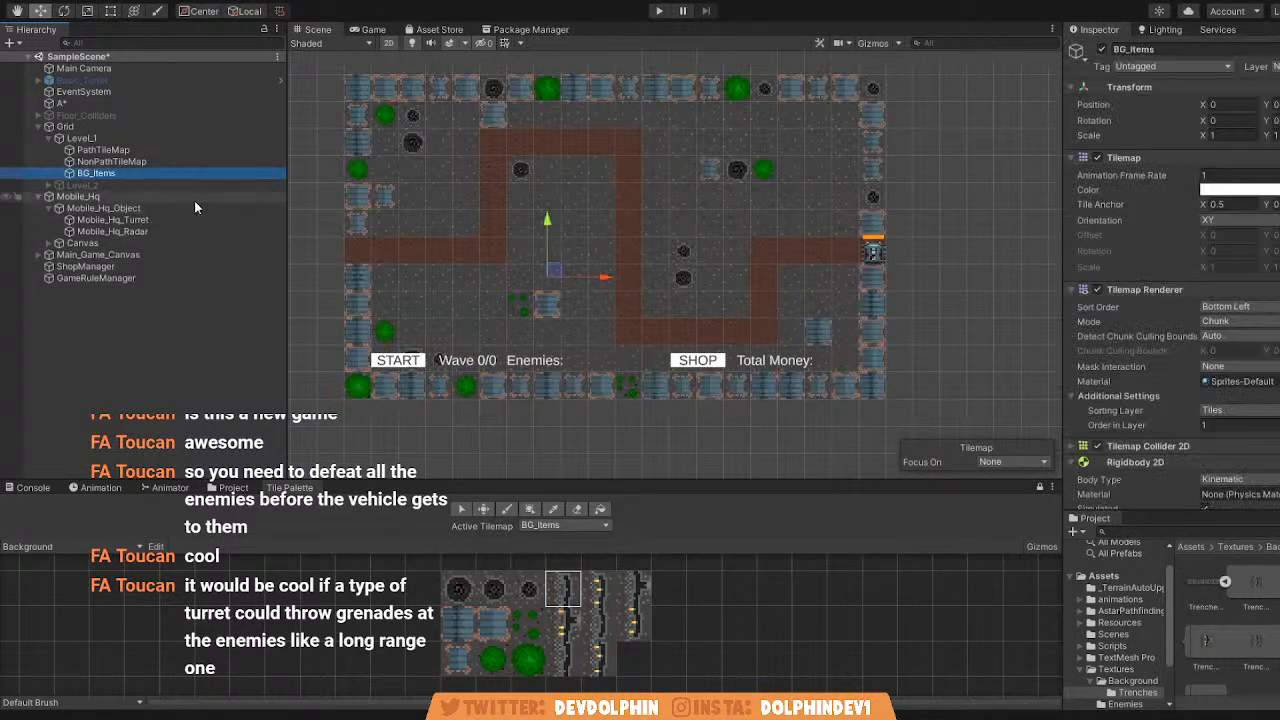
pyautogui.hotkey('alt', 'Tab')
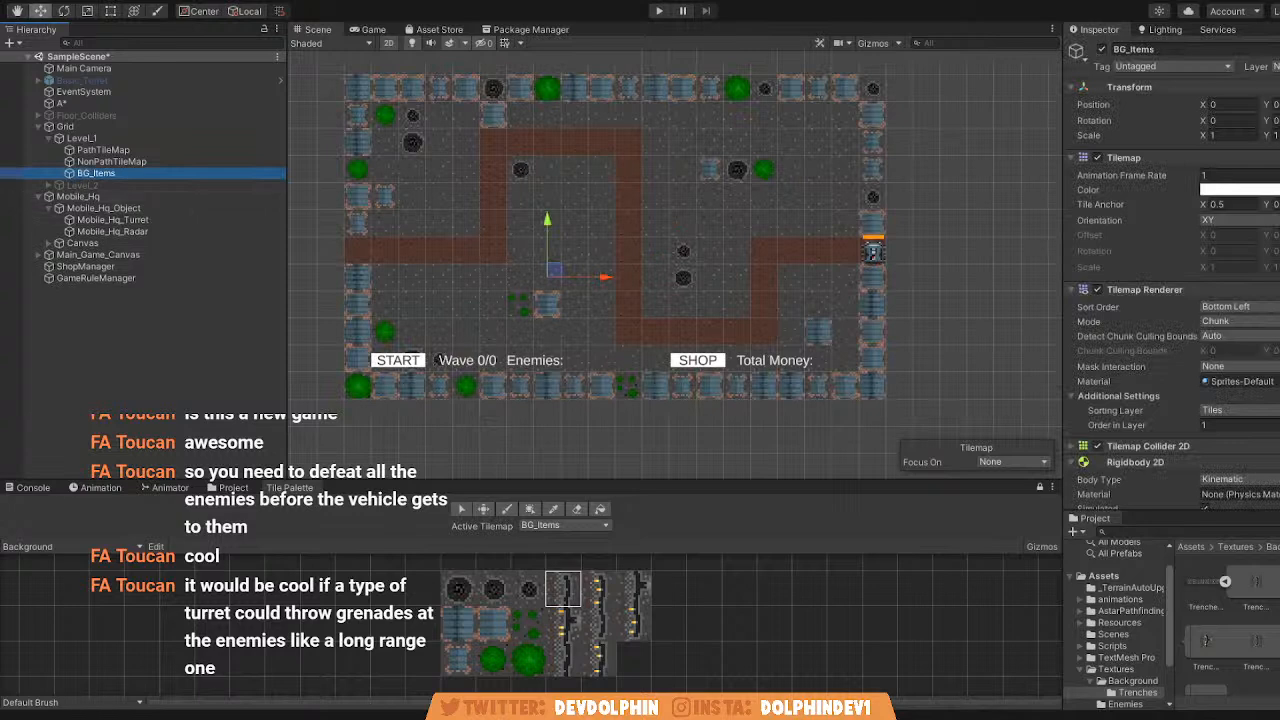
# Try shifting the restored BG_Items tilemap sideways and undo the move.
pyautogui.moveTo(497, 288); pyautogui.dragTo(563, 297, button='middle')
pyautogui.click(144, 172)
pyautogui.moveTo(668, 287); pyautogui.dragTo(805, 299)
pyautogui.hotkey('ctrl', 'z')
pyautogui.click(123, 362)
# Duplicate the BG_Items tilemap, and test-shift the copy to about X 4.32 before undoing the shift.
pyautogui.click(110, 173)
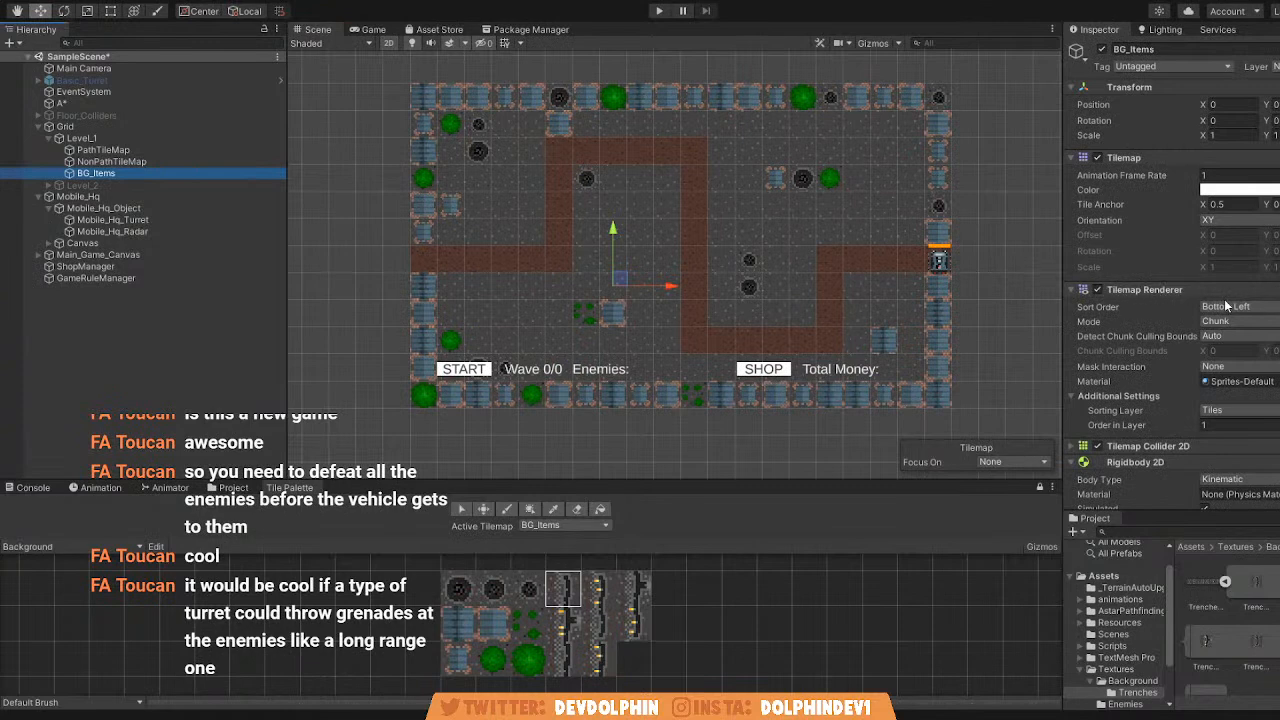
pyautogui.press('q')
pyautogui.press('w')
pyautogui.hotkey('ctrl', 'd')
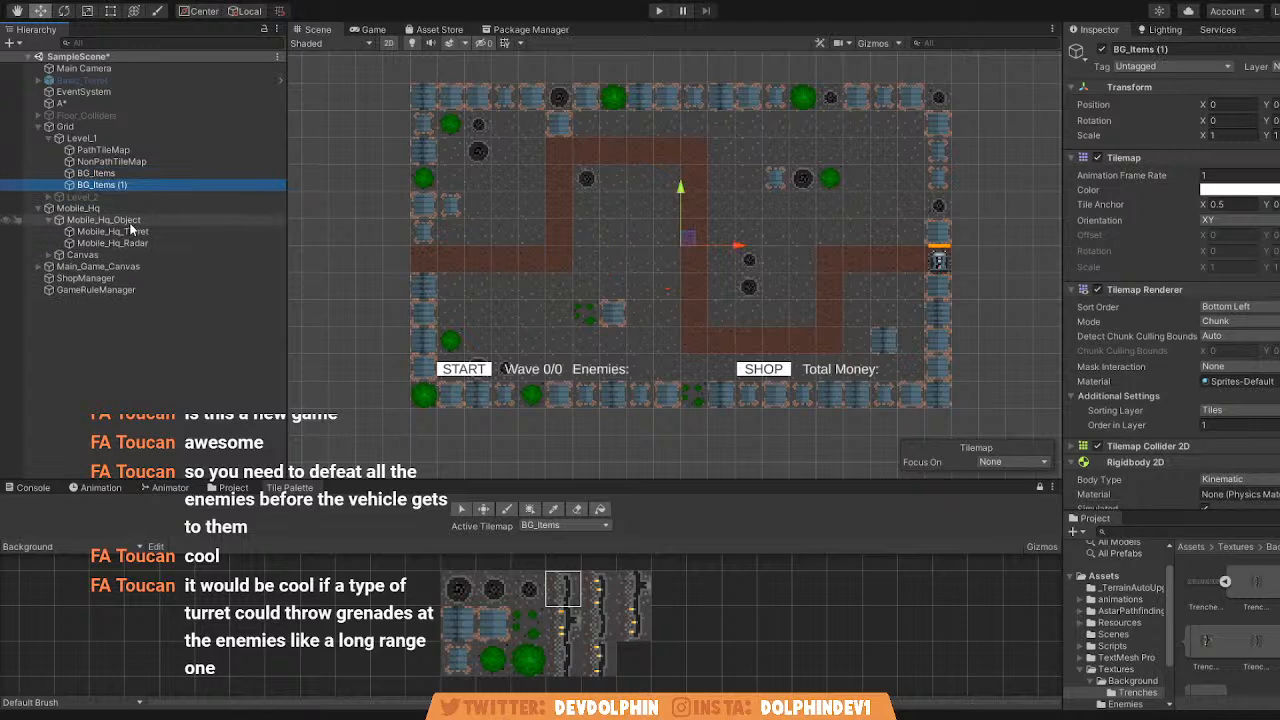
pyautogui.moveTo(746, 251); pyautogui.dragTo(857, 260)
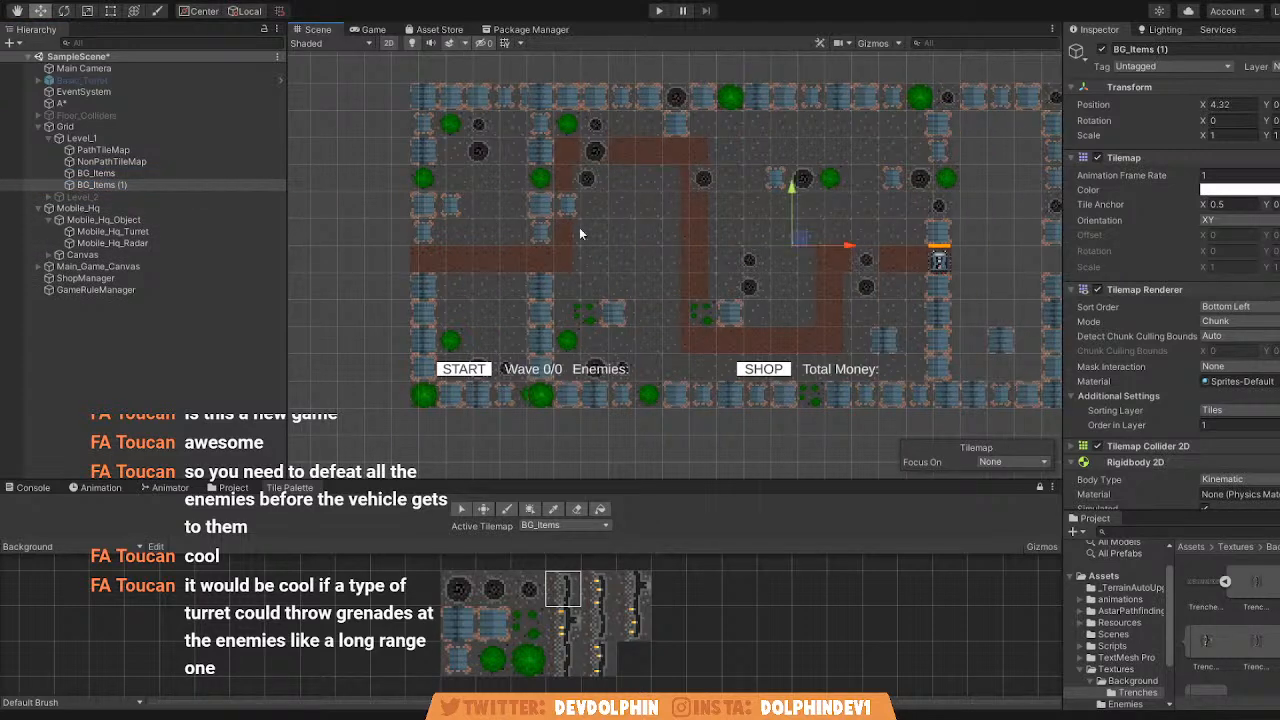
pyautogui.hotkey('ctrl', 'z')
# Set the duplicated tilemap's X position to 10 and then to 50, clear of the original map.
pyautogui.scroll(-6, 673, 263)
pyautogui.click(1242, 105)
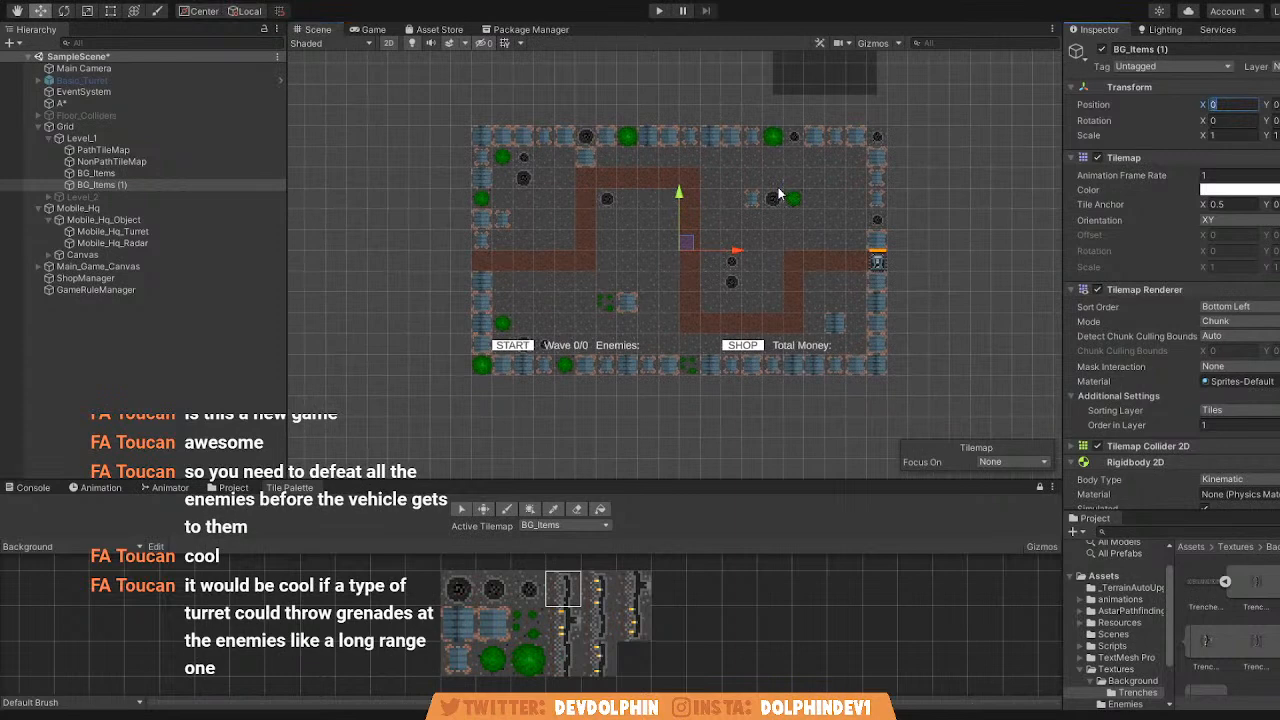
pyautogui.write('10')
pyautogui.moveTo(781, 194); pyautogui.dragTo(556, 205, button='middle')
pyautogui.click(1239, 104)
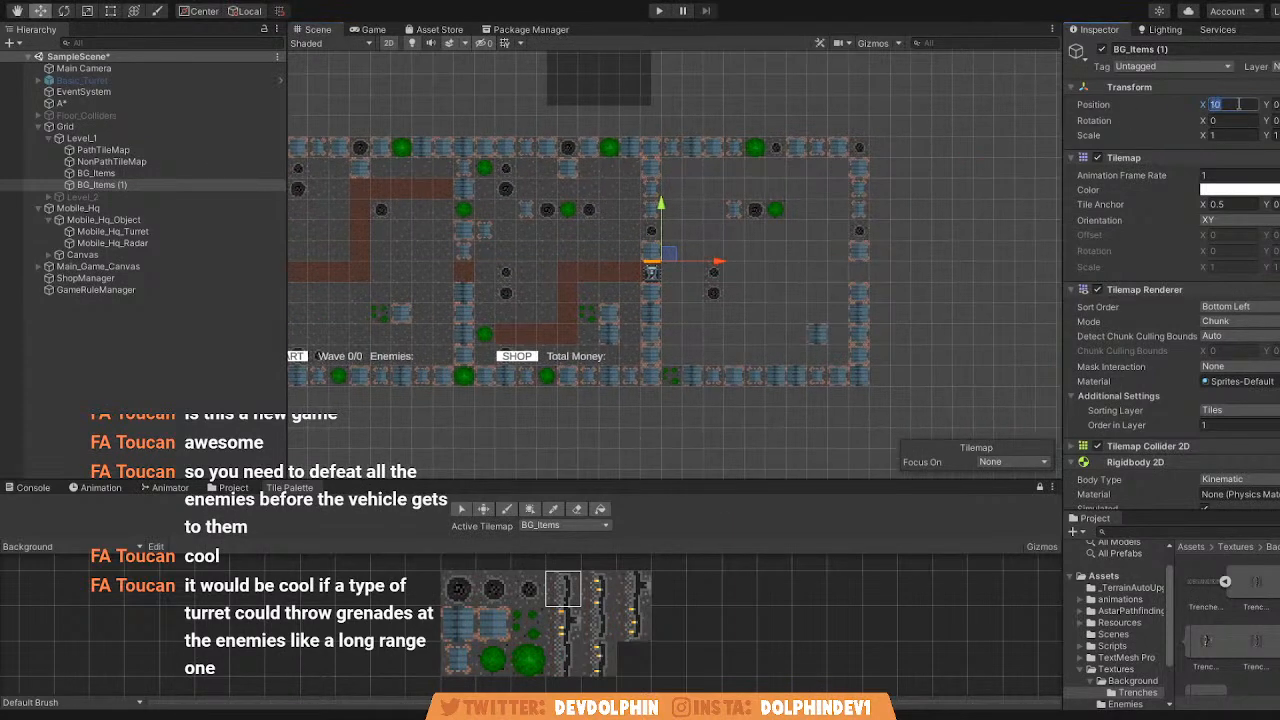
pyautogui.write('50')
pyautogui.press('Return')
pyautogui.scroll(-6, 866, 245)
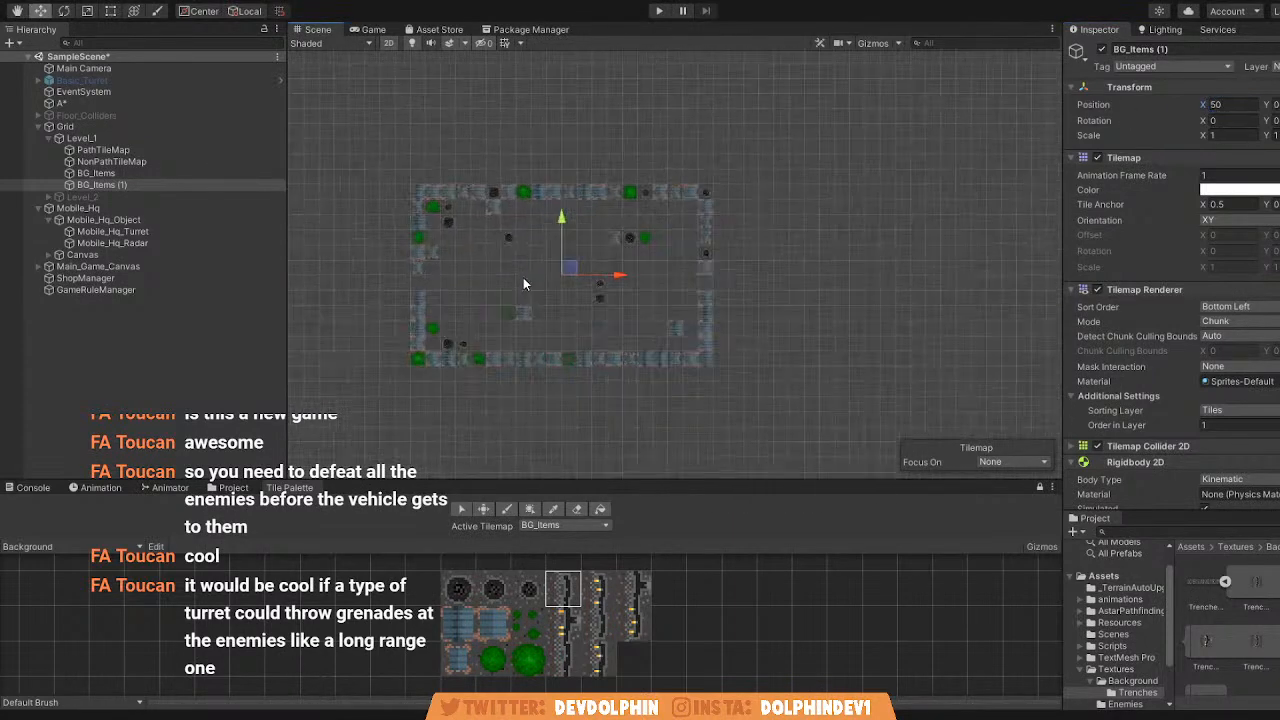
pyautogui.scroll(2, 532, 285)
# Try to erase the offset copy's tiles while BG_Items is still the active tilemap.
pyautogui.click(182, 185)
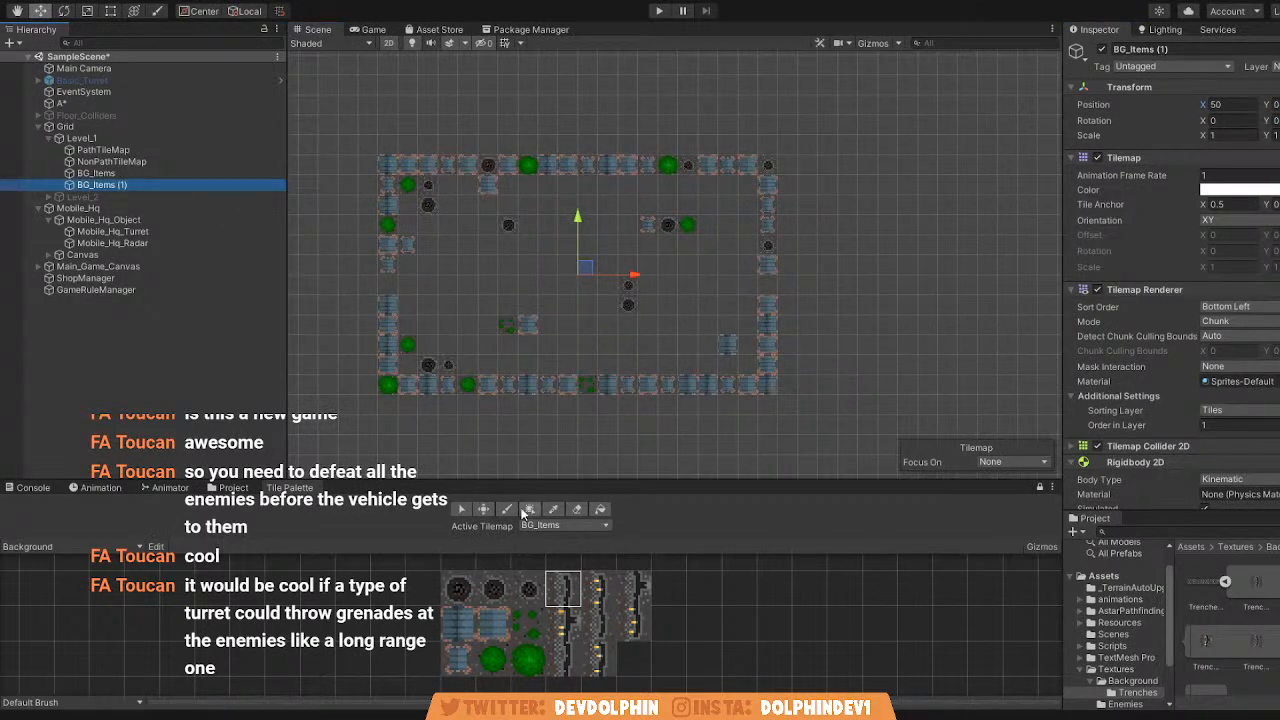
pyautogui.click(581, 510)
pyautogui.moveTo(408, 185)
pyautogui.keyDown('ctrl'); pyautogui.mouseDown()
pyautogui.moveTo(565, 304)
pyautogui.moveTo(706, 384)
pyautogui.mouseUp(); pyautogui.keyUp('ctrl')
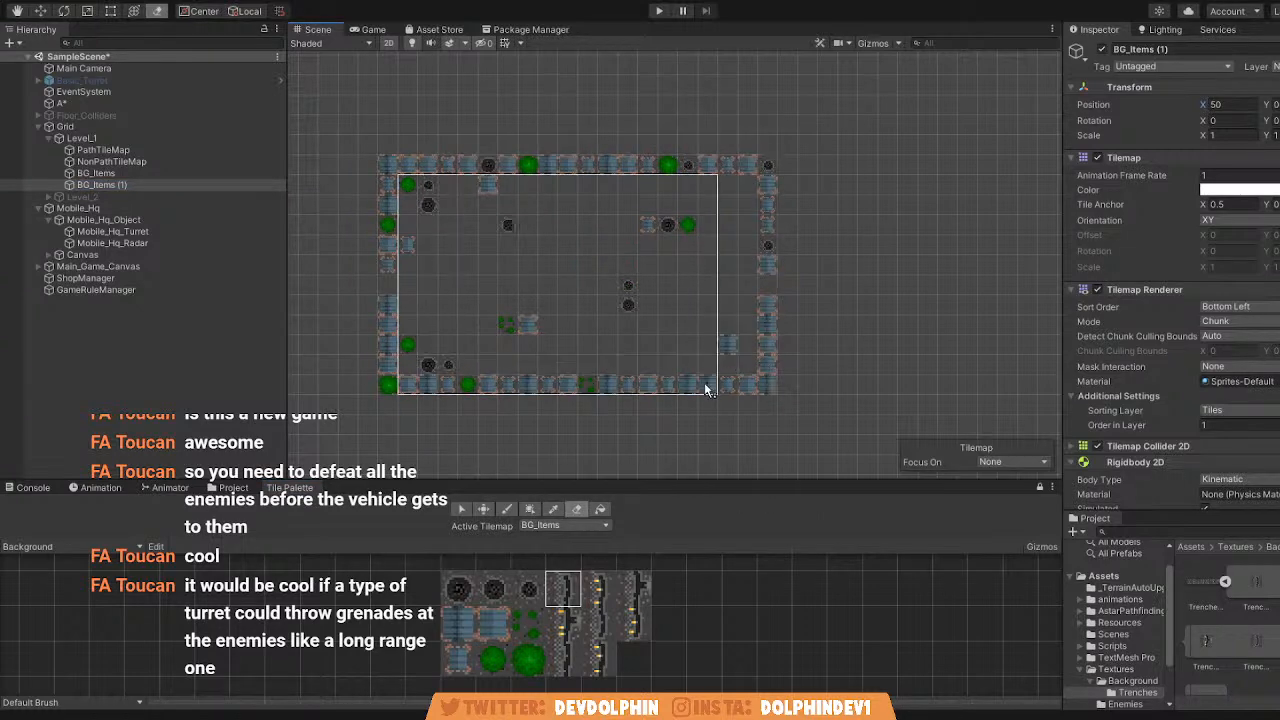
pyautogui.scroll(-5, 708, 387)
pyautogui.moveTo(540, 350); pyautogui.dragTo(851, 361, button='middle')
pyautogui.scroll(-4, 640, 361)
pyautogui.moveTo(580, 361); pyautogui.dragTo(780, 355, button='middle')
pyautogui.moveTo(908, 356); pyautogui.dragTo(610, 350, button='middle')
pyautogui.scroll(10, 782, 331)
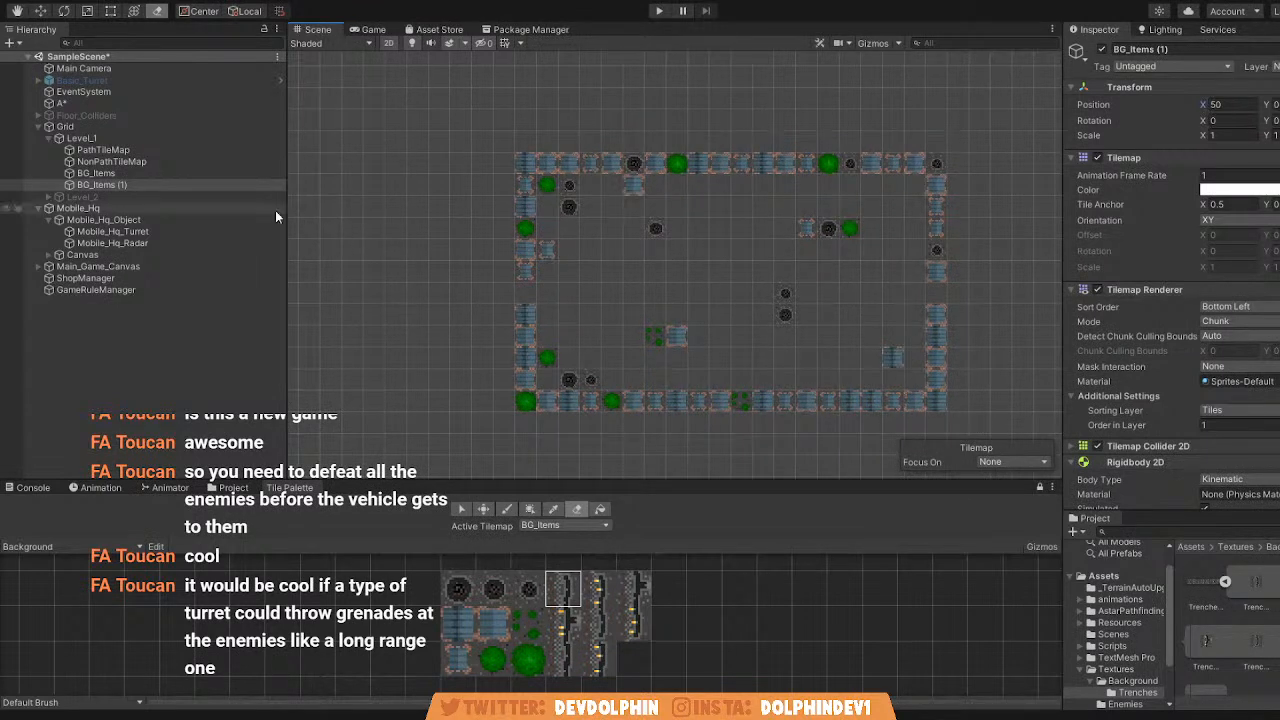
# Make BG_Items (1) the active tilemap and erase all of its copied background item tiles.
pyautogui.click(163, 173)
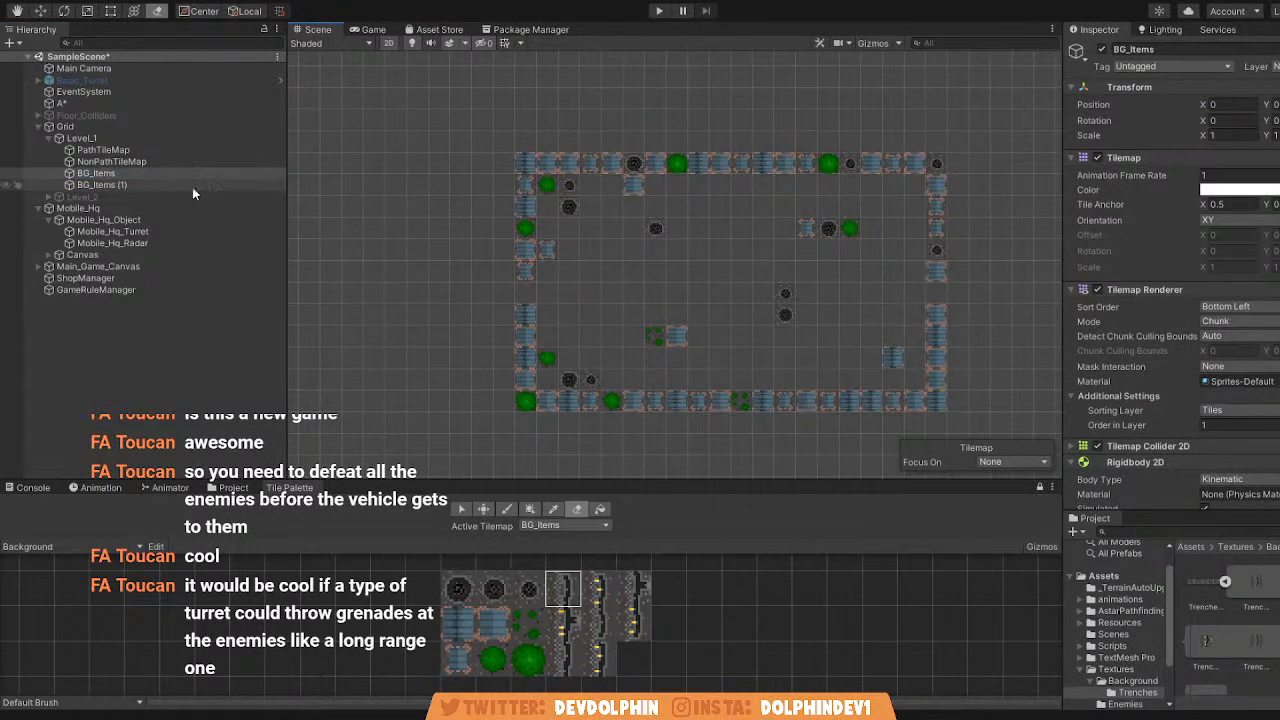
pyautogui.click(190, 185)
pyautogui.moveTo(526, 401); pyautogui.dragTo(919, 392)
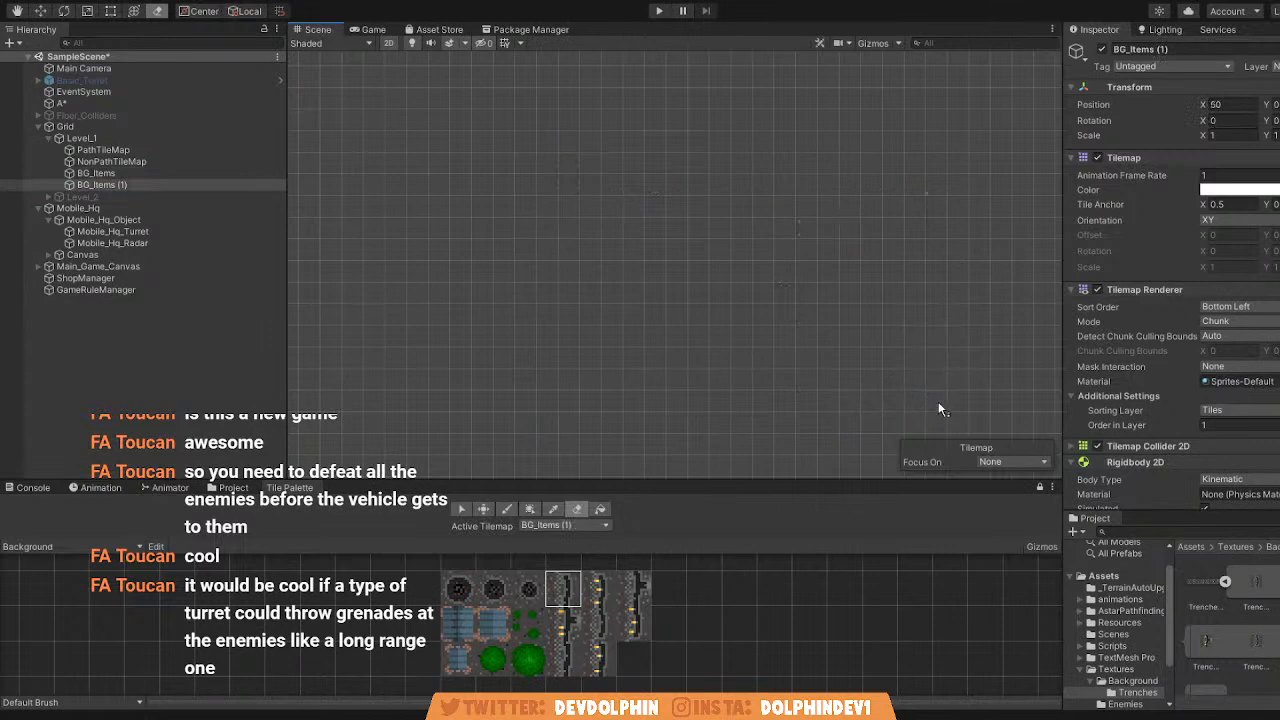
pyautogui.scroll(-5, 763, 342)
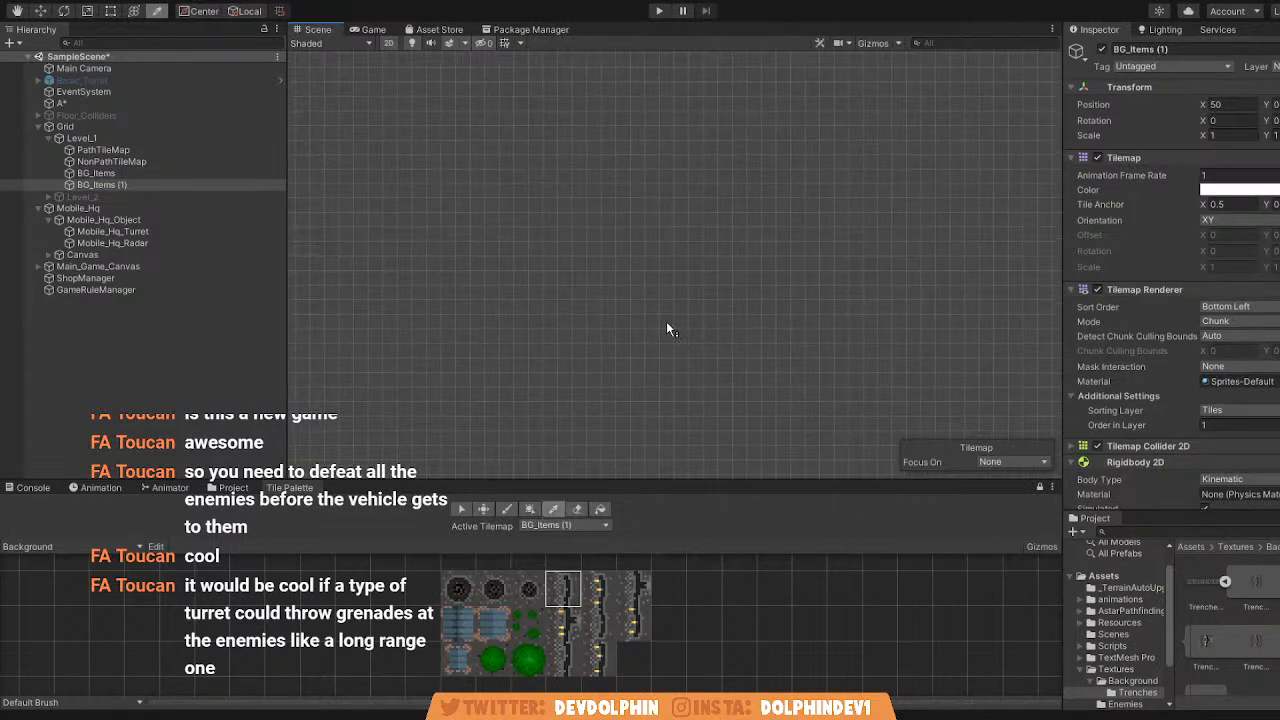
# Pick the yellow-marked trench tile for the paint brush and set the emptied BG_Items (1) tilemap's X position to 0.
pyautogui.click(507, 510)
pyautogui.moveTo(531, 356); pyautogui.dragTo(950, 335, button='middle')
pyautogui.scroll(4, 607, 328)
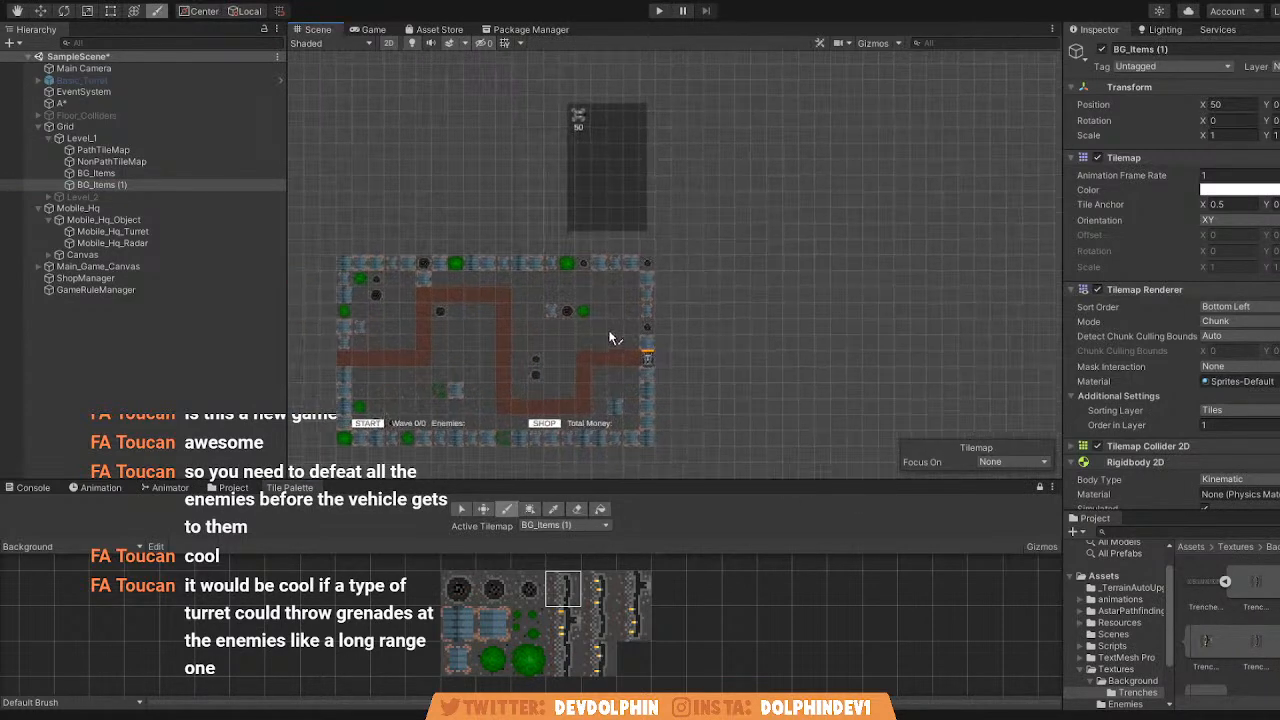
pyautogui.click(599, 588)
pyautogui.scroll(5, 590, 347)
pyautogui.moveTo(563, 332); pyautogui.dragTo(881, 328, button='middle')
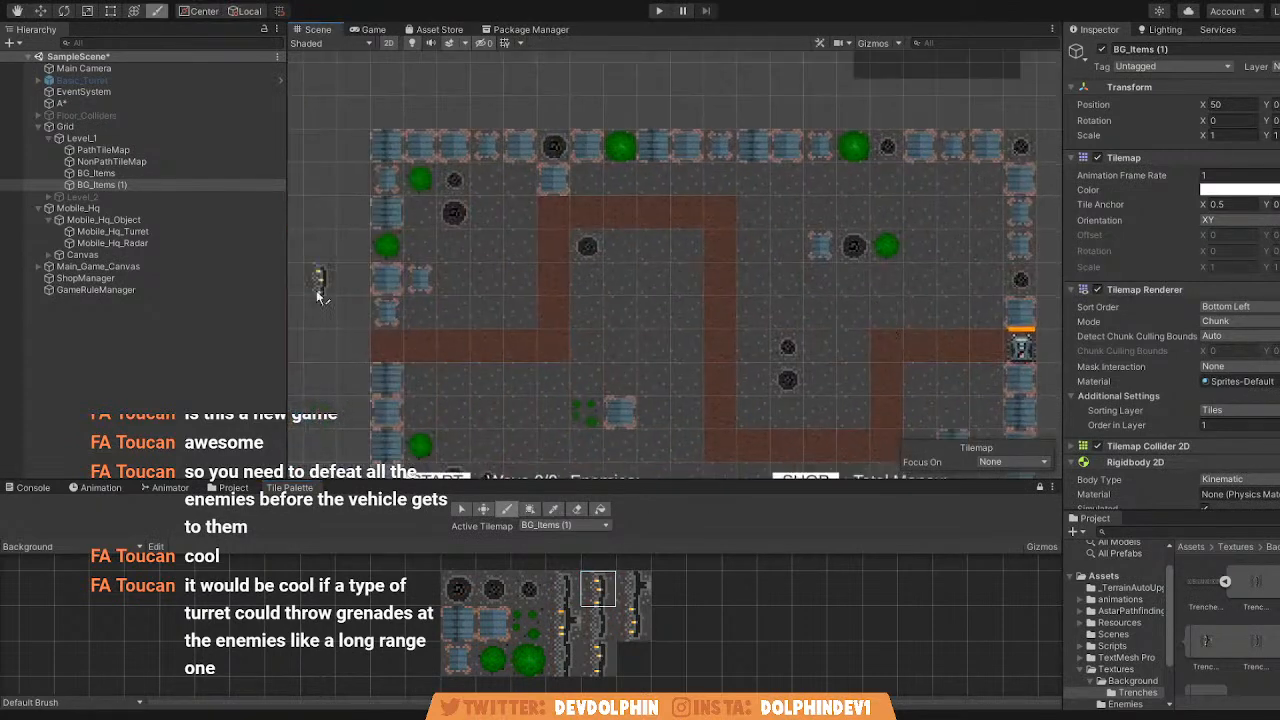
pyautogui.click(1241, 105)
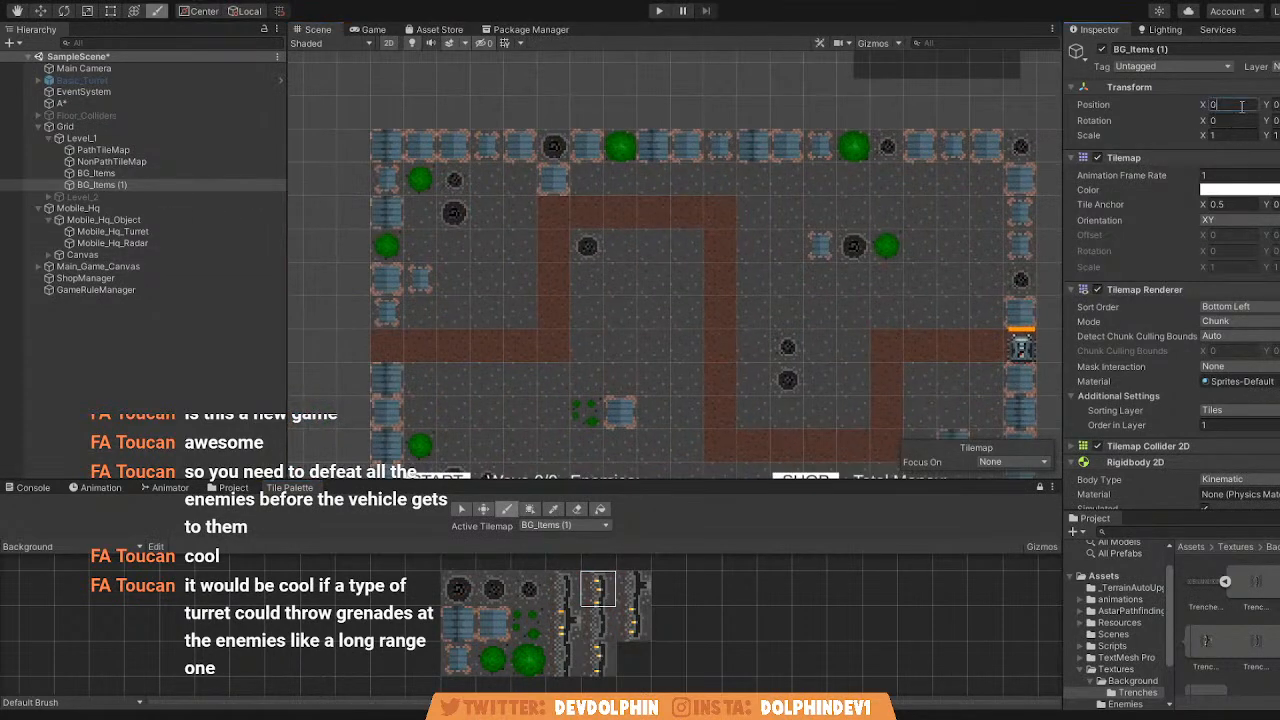
# Paint a plain trench tile on BG_Items (1) below the path's first horizontal stretch.
pyautogui.scroll(2, 530, 367)
pyautogui.click(564, 588)
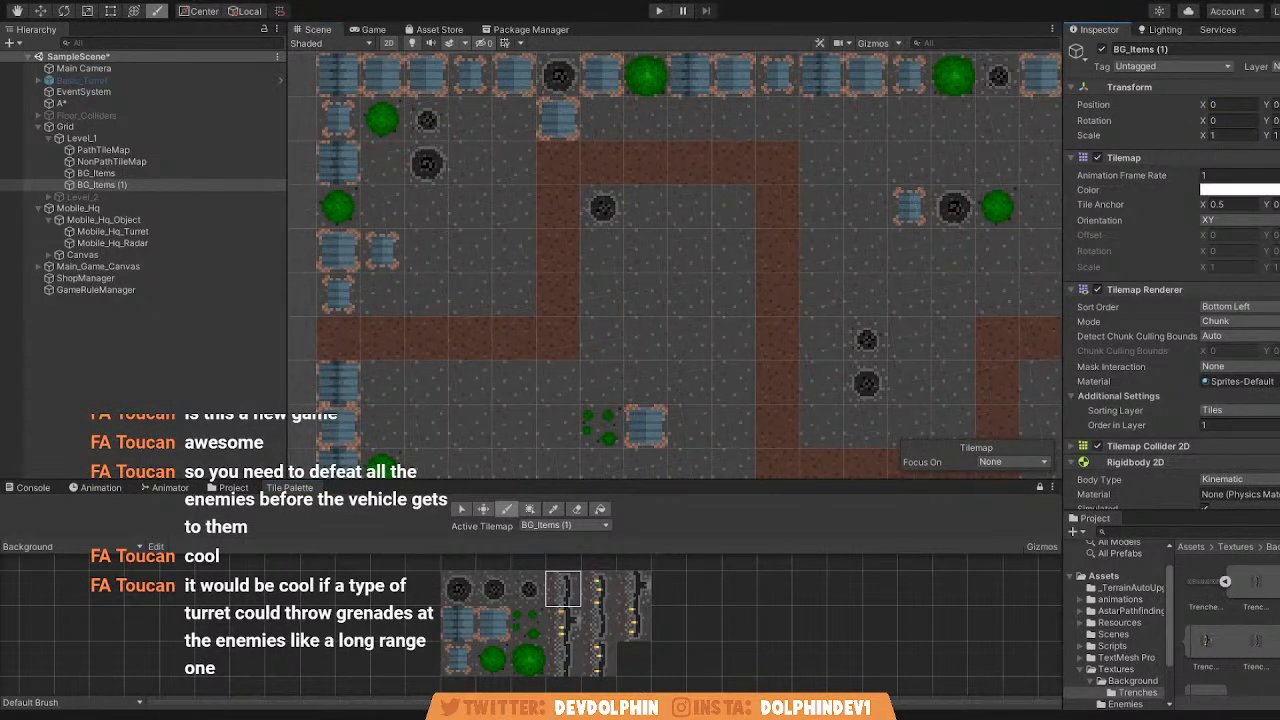
pyautogui.scroll(-4, 766, 294)
pyautogui.scroll(3, 749, 210)
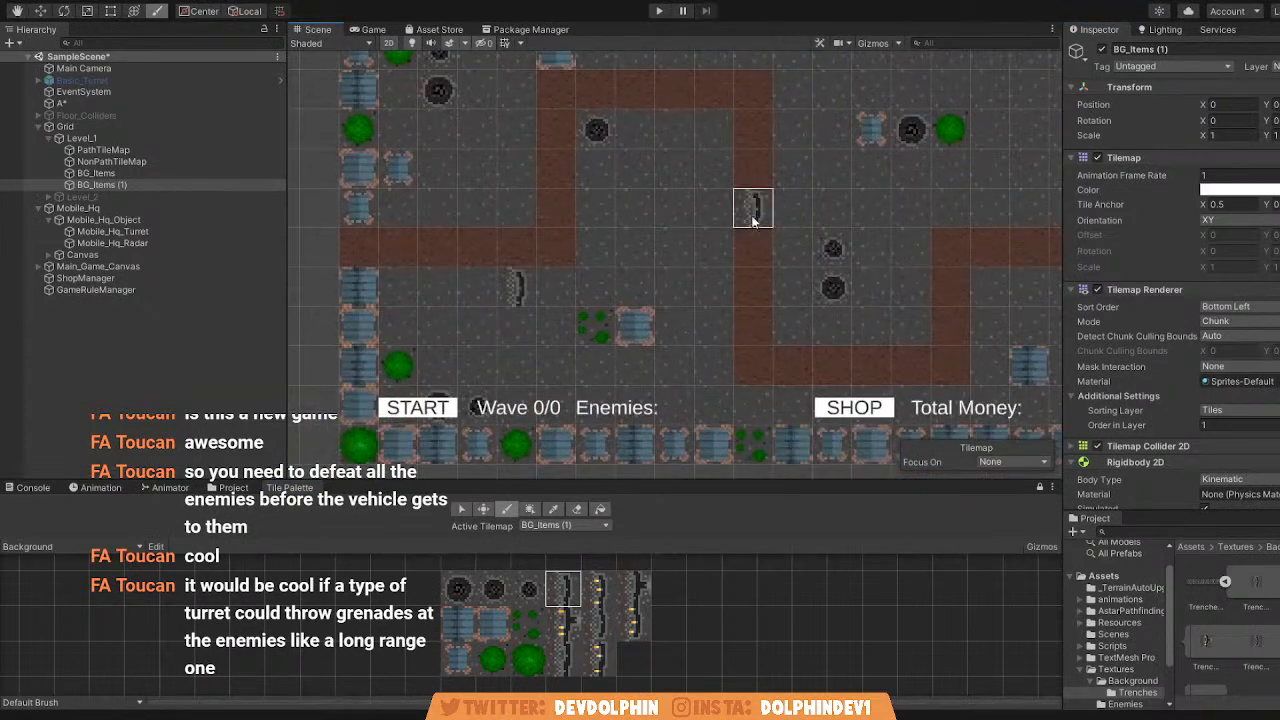
# Set the BG_Items (1) tilemap's Z rotation to 90.
pyautogui.click(1279, 120)
pyautogui.write('90')
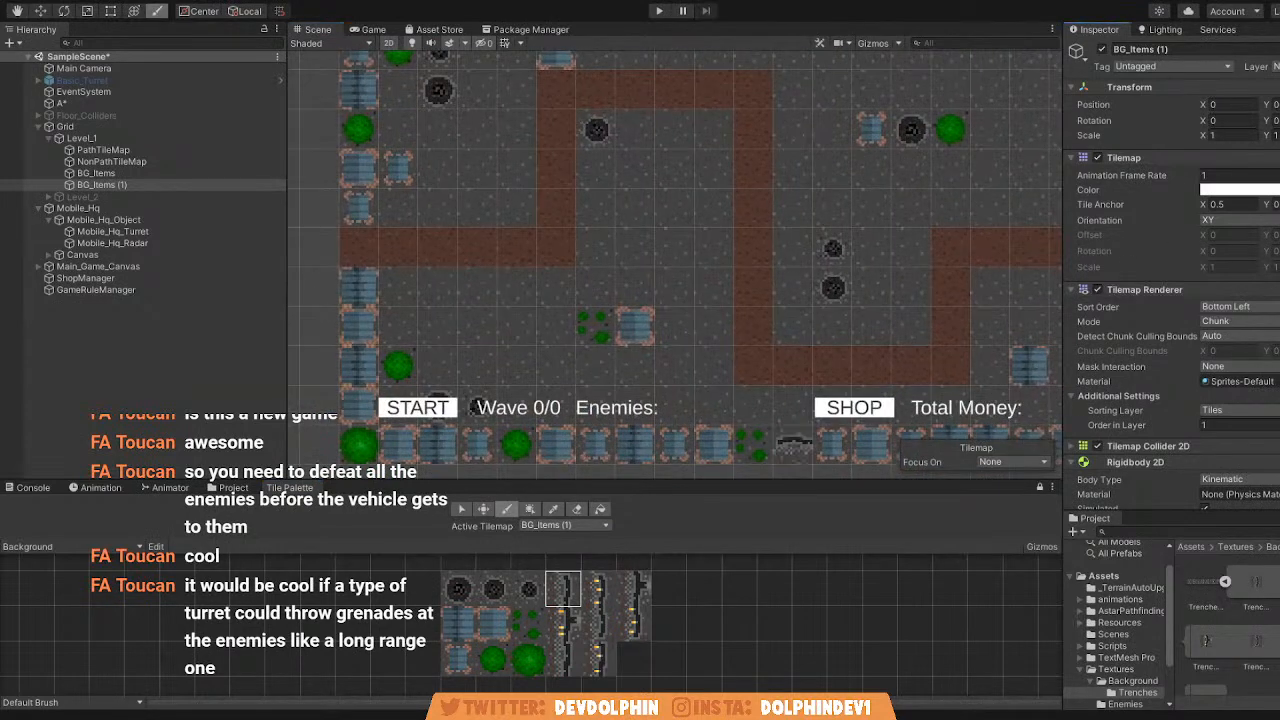
pyautogui.scroll(-3, 845, 271)
pyautogui.scroll(5, 714, 269)
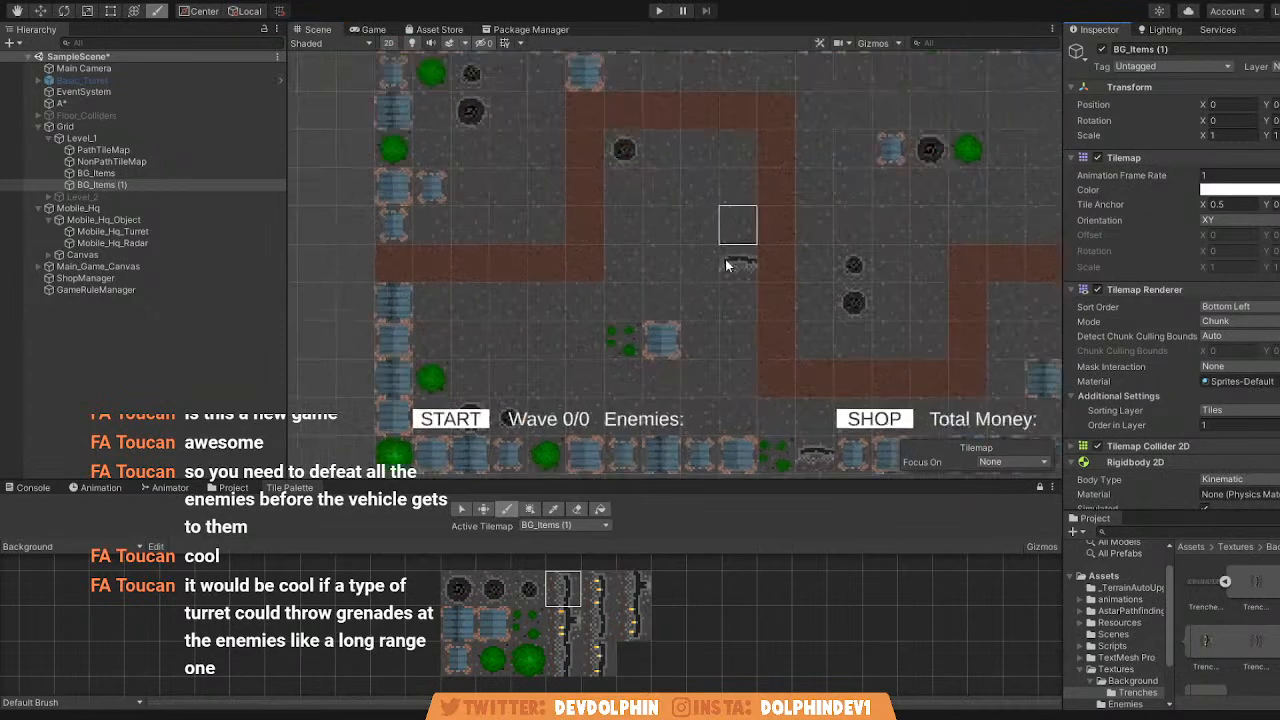
# Delete the BG_Items (1) tilemap from Level_1.
pyautogui.click(133, 184)
pyautogui.press('Delete')
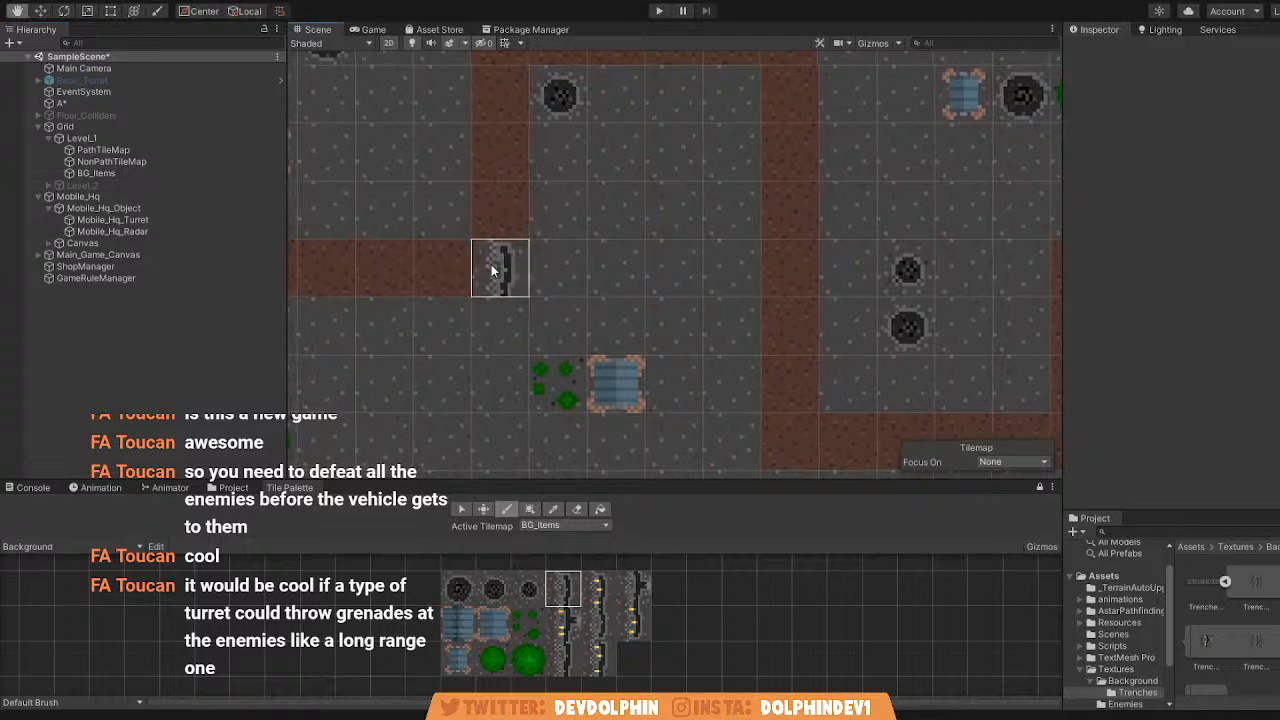
pyautogui.moveTo(489, 269); pyautogui.dragTo(570, 281, button='middle')
pyautogui.scroll(1, 560, 281)
pyautogui.scroll(-3, 478, 285)
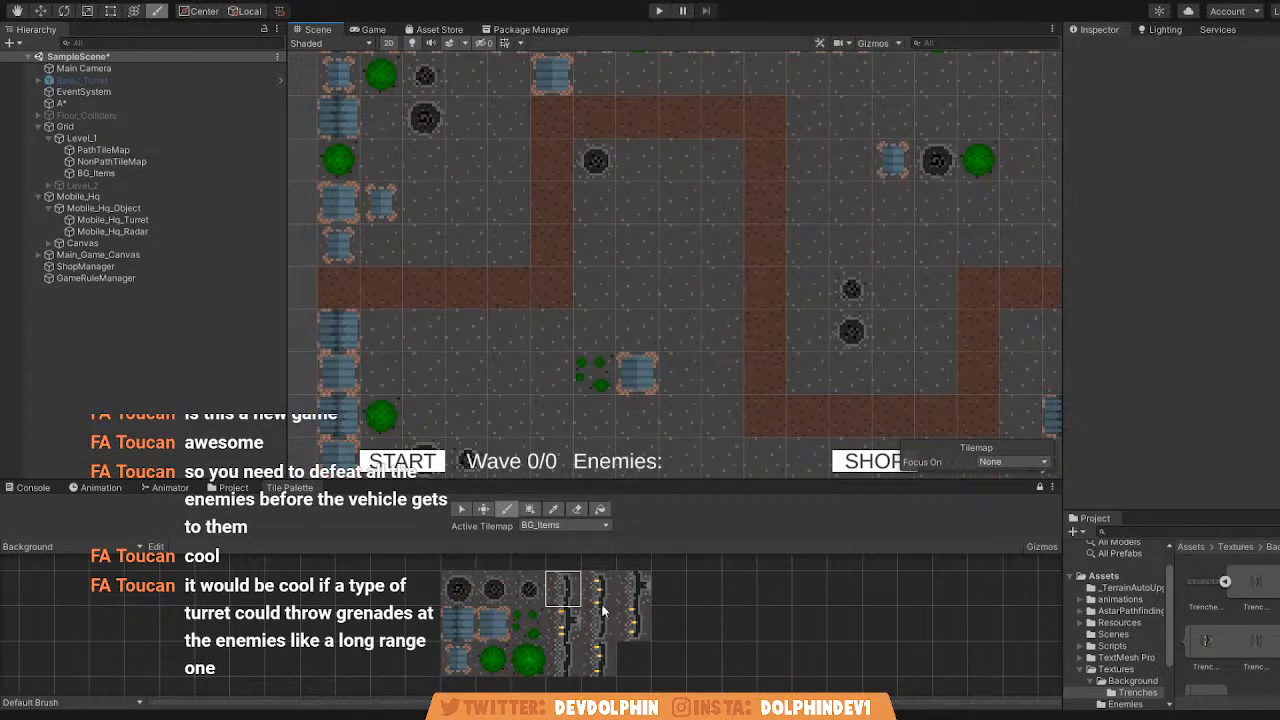
# Paint plain trench tiles on BG_Items beside the path's first vertical stretch, three on its inner side and four on its outer side.
pyautogui.press('q')
pyautogui.moveTo(591, 411); pyautogui.dragTo(592, 391, button='middle')
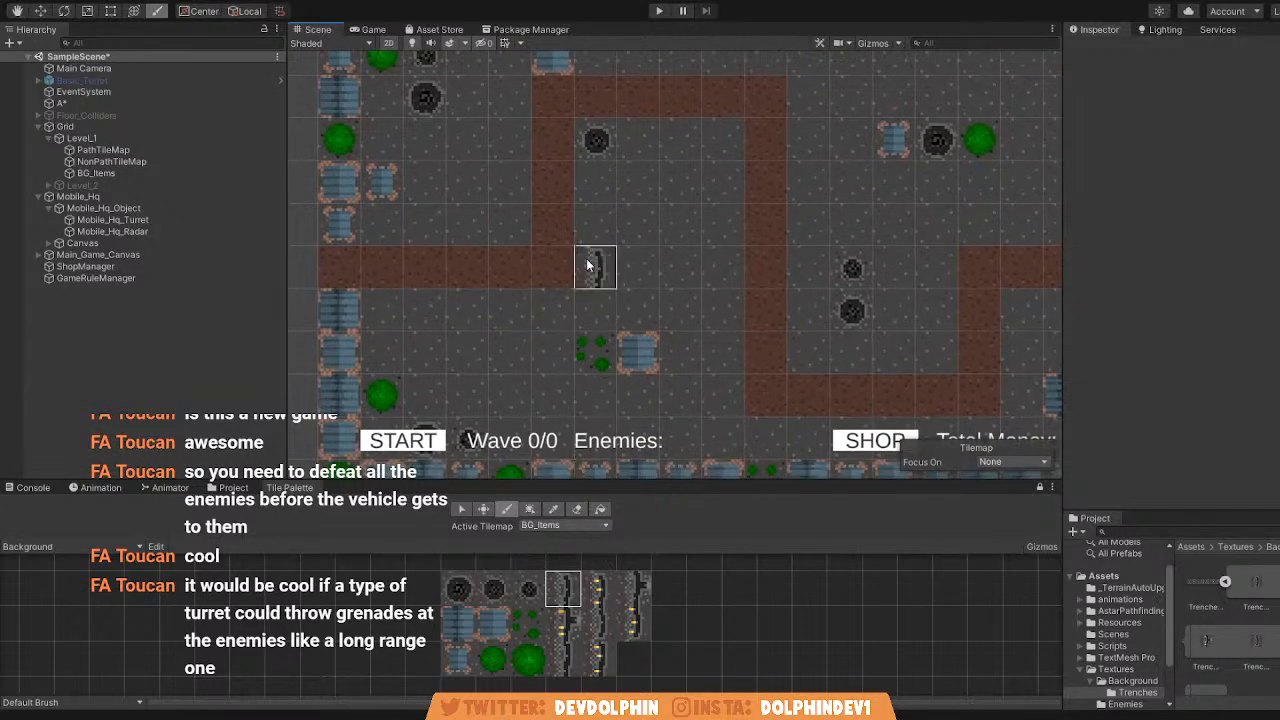
pyautogui.scroll(5, 606, 290)
pyautogui.scroll(2, 607, 295)
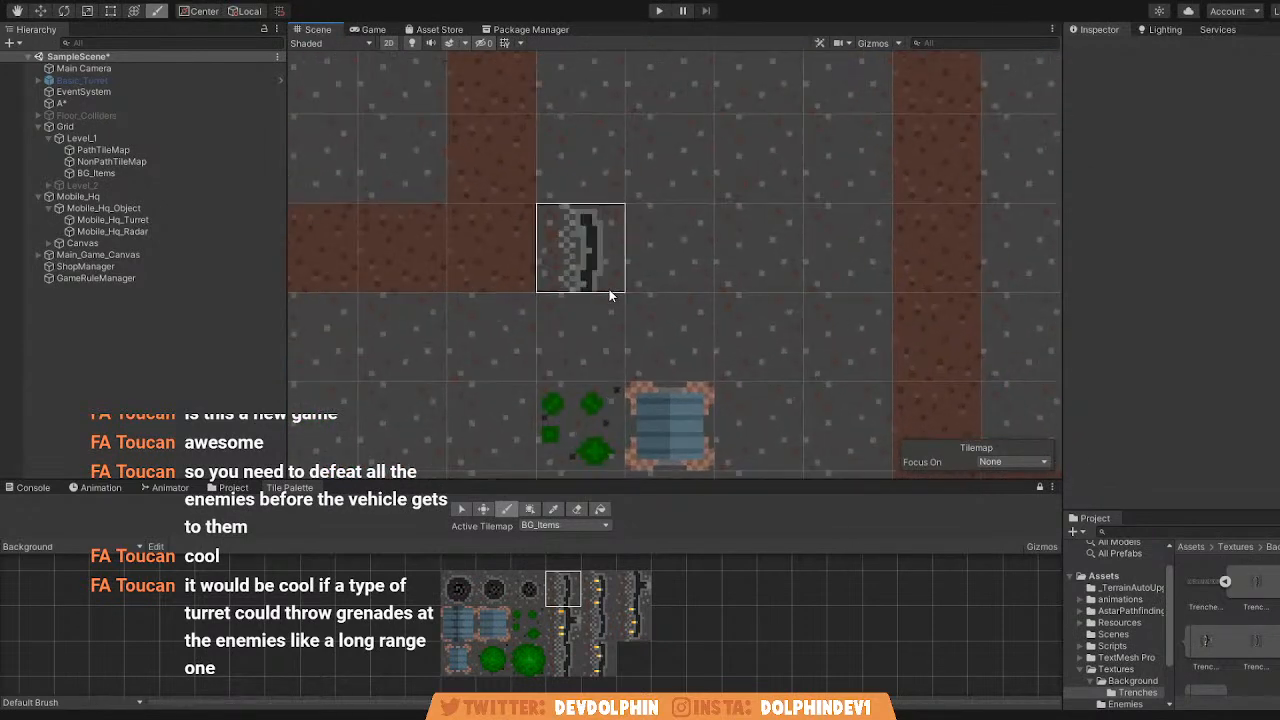
pyautogui.scroll(-3, 637, 285)
pyautogui.moveTo(598, 283); pyautogui.dragTo(600, 175)
pyautogui.moveTo(580, 235); pyautogui.dragTo(654, 360, button='middle')
pyautogui.scroll(1, 652, 358)
pyautogui.moveTo(514, 338); pyautogui.dragTo(513, 140)
pyautogui.scroll(-4, 798, 323)
# Paint a row of five plain trench tiles below the path's lowest horizontal stretch and a row of four above it.
pyautogui.moveTo(803, 320); pyautogui.dragTo(800, 155, button='middle')
pyautogui.moveTo(791, 280)
pyautogui.mouseDown(button='middle')
pyautogui.moveTo(728, 184)
pyautogui.moveTo(663, 236)
pyautogui.mouseUp(button='middle')
pyautogui.moveTo(625, 386); pyautogui.dragTo(682, 386)
pyautogui.moveTo(705, 262); pyautogui.dragTo(850, 272)
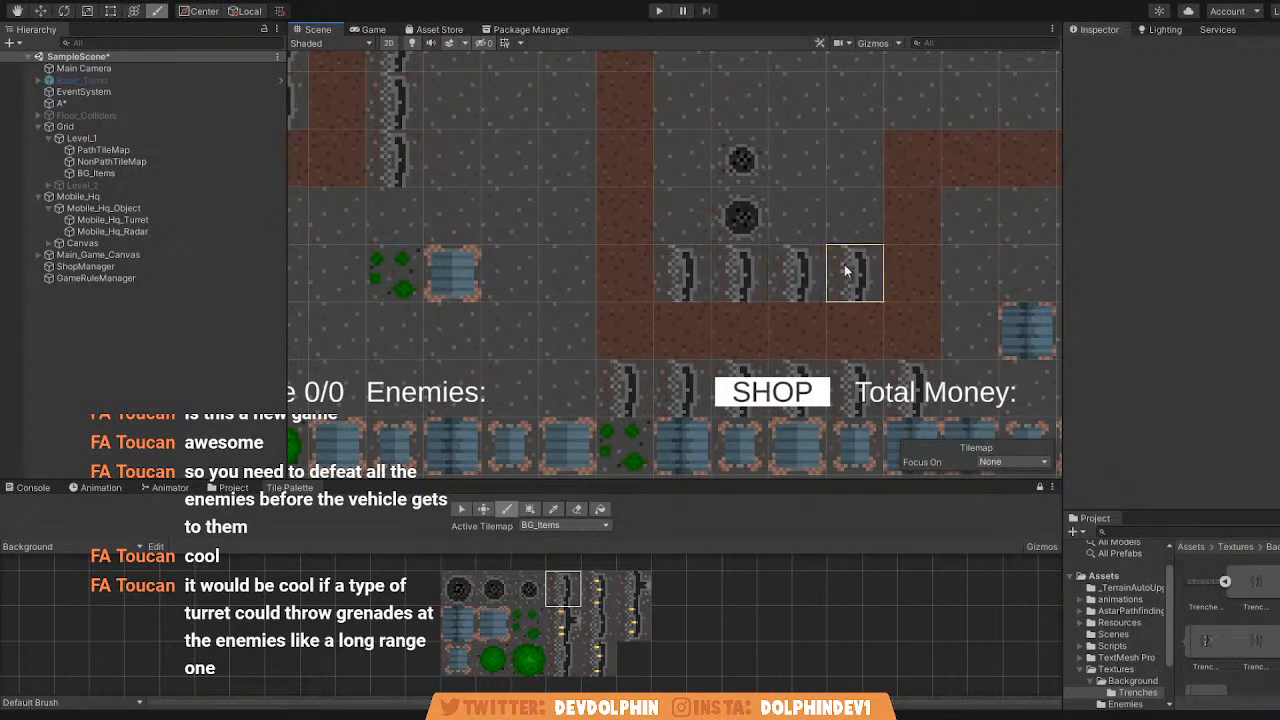
pyautogui.scroll(-6, 701, 210)
pyautogui.moveTo(428, 134); pyautogui.dragTo(583, 252, button='middle')
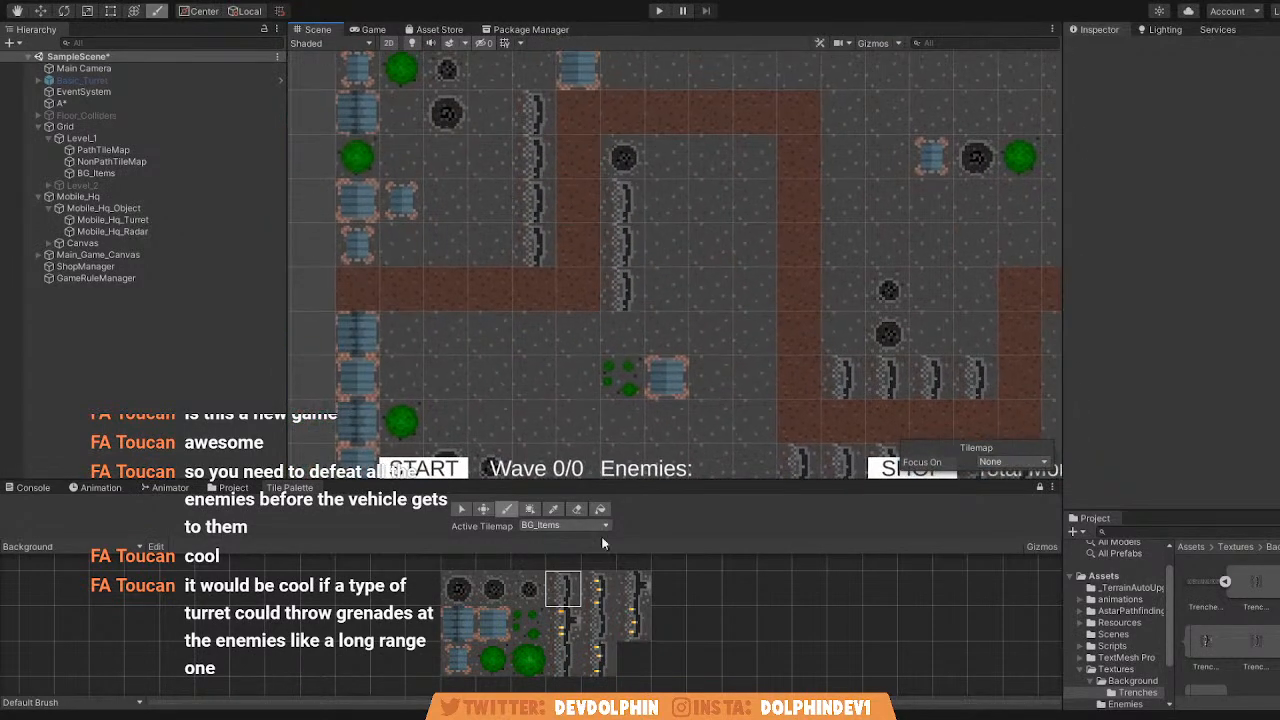
# Paint a yellow-marked trench tile and a plain one beside it below the path's first horizontal stretch.
pyautogui.click(597, 588)
pyautogui.scroll(3, 529, 376)
pyautogui.click(538, 320)
pyautogui.click(563, 590)
pyautogui.scroll(2, 560, 320)
pyautogui.click(456, 314)
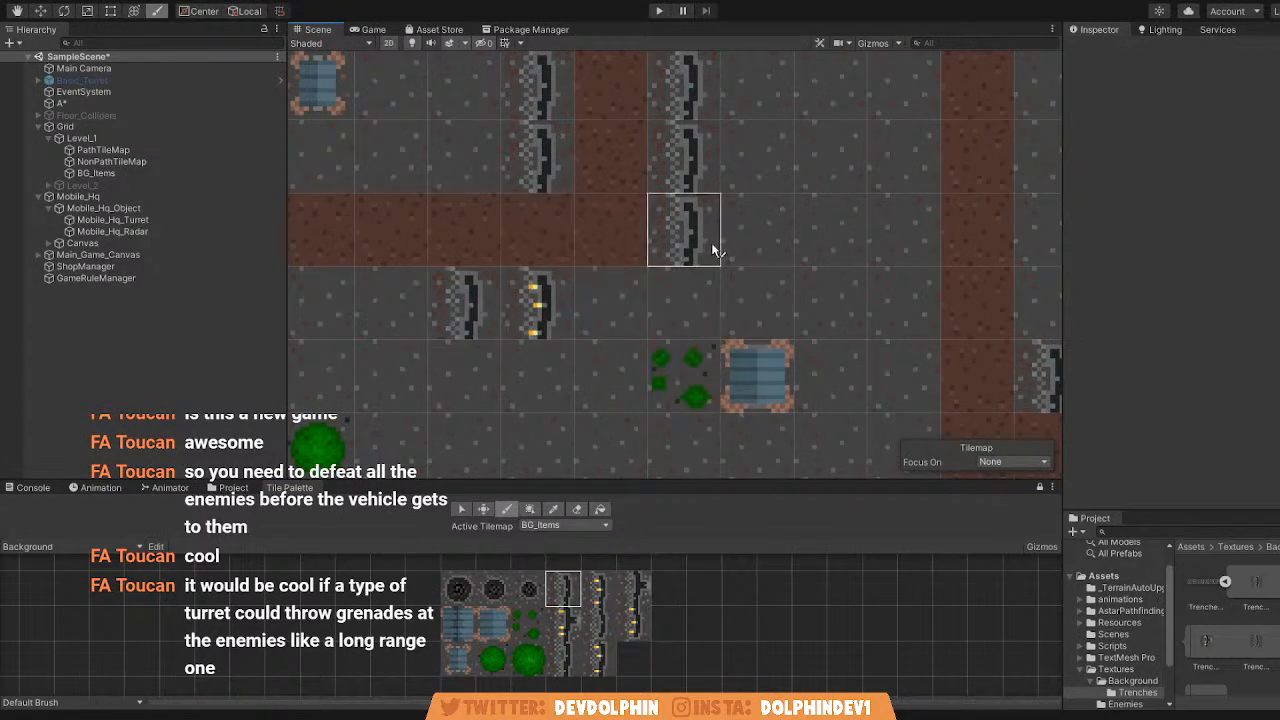
pyautogui.scroll(-4, 713, 248)
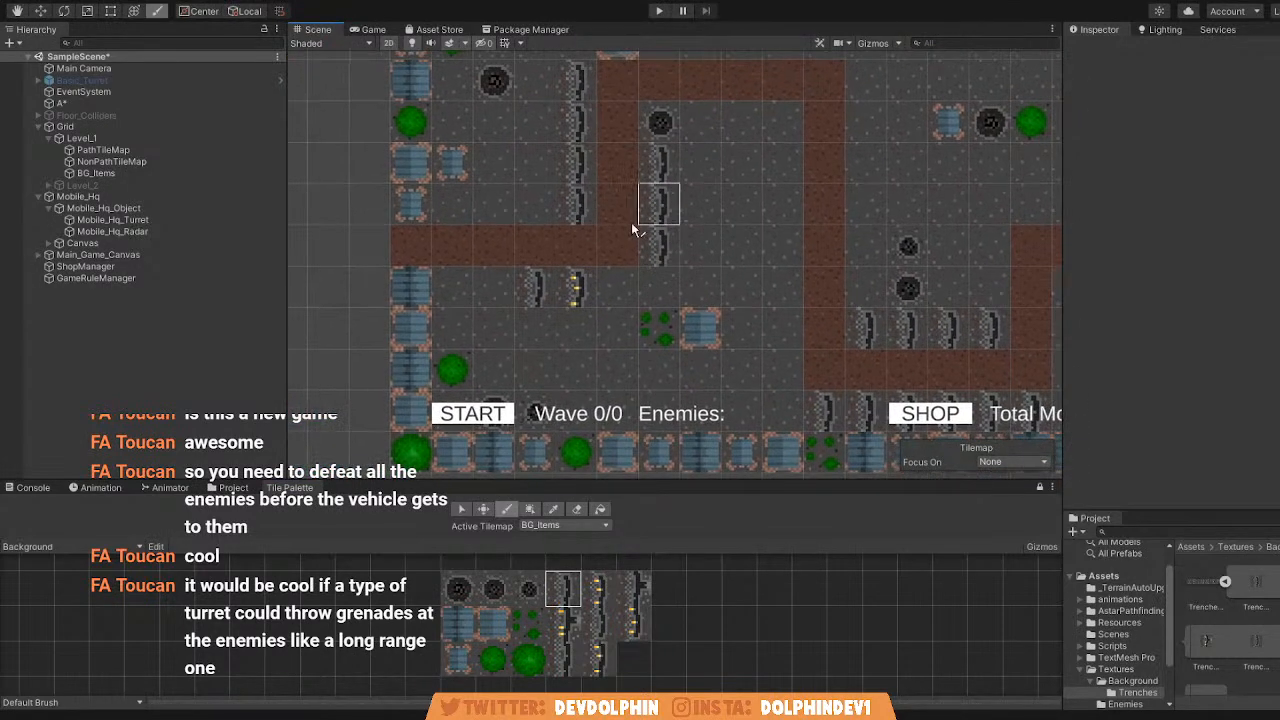
pyautogui.moveTo(841, 282); pyautogui.dragTo(792, 276, button='middle')
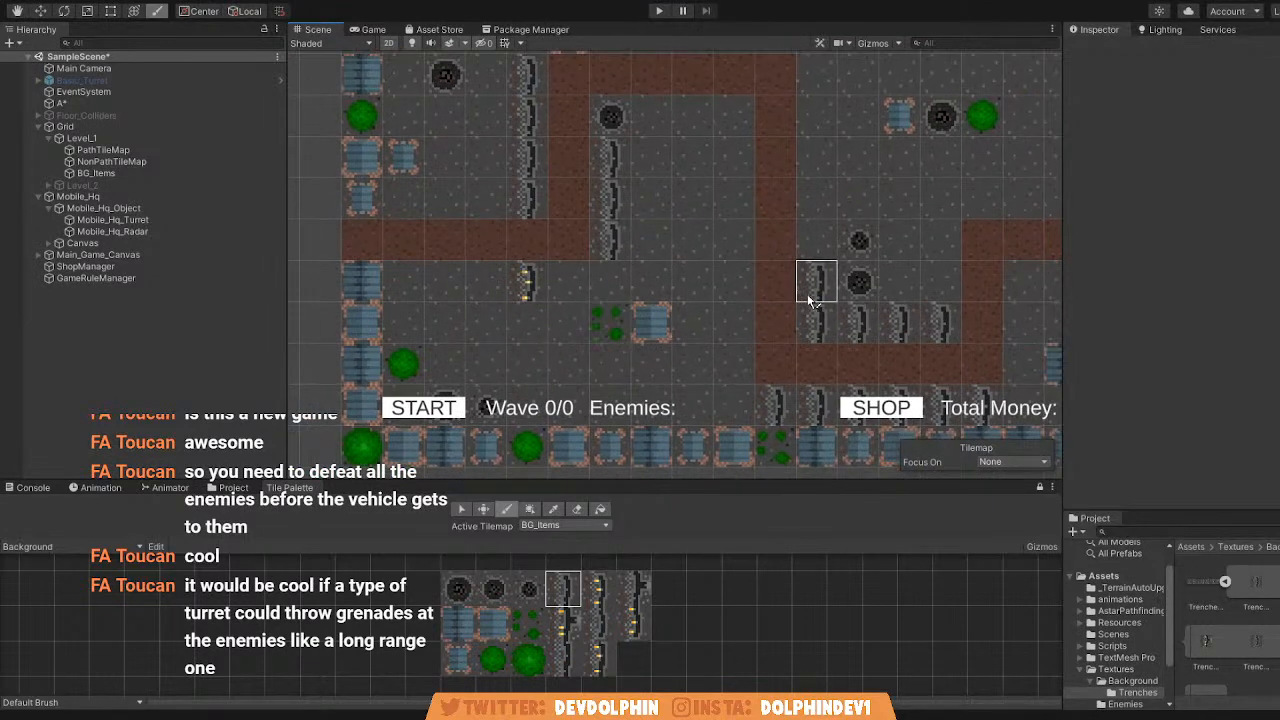
# Undo all the trench tiles painted on BG_Items.
pyautogui.hotkey('ctrl', 'z')
pyautogui.hotkey('ctrl', 'z')
pyautogui.hotkey('ctrl', 'z')
pyautogui.hotkey('ctrl', 'z')
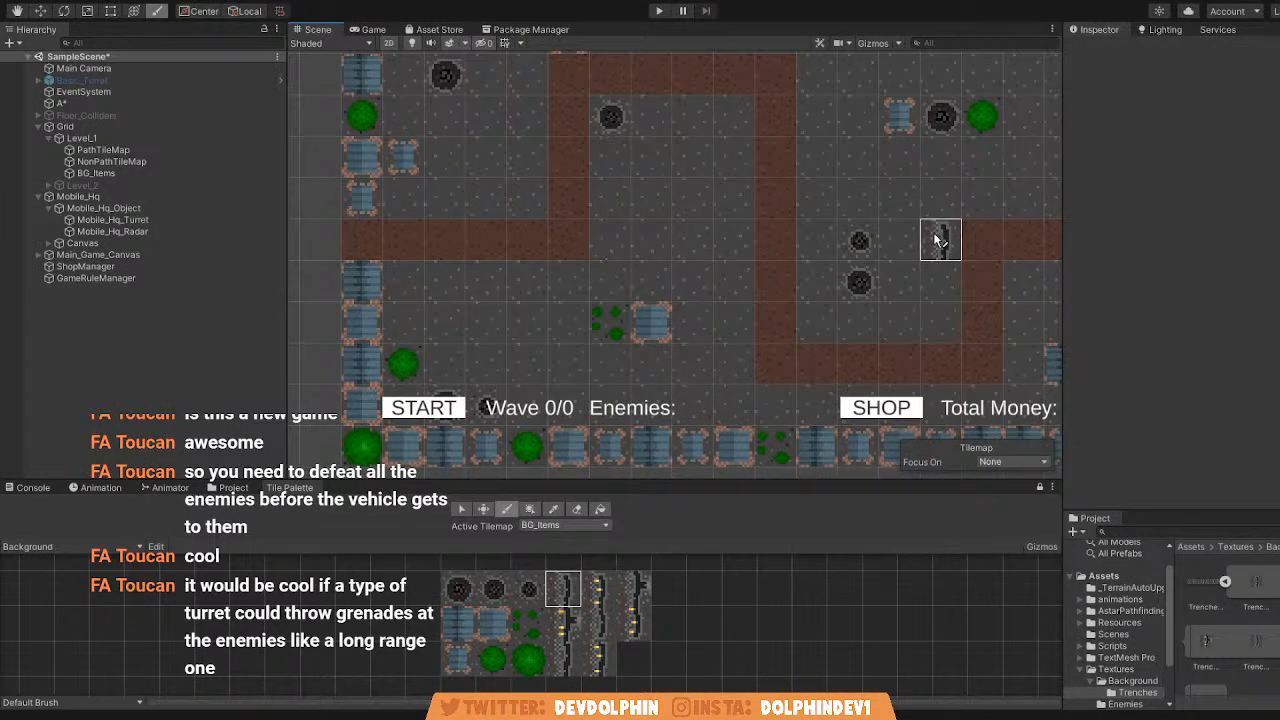
pyautogui.moveTo(937, 238); pyautogui.dragTo(849, 255, button='middle')
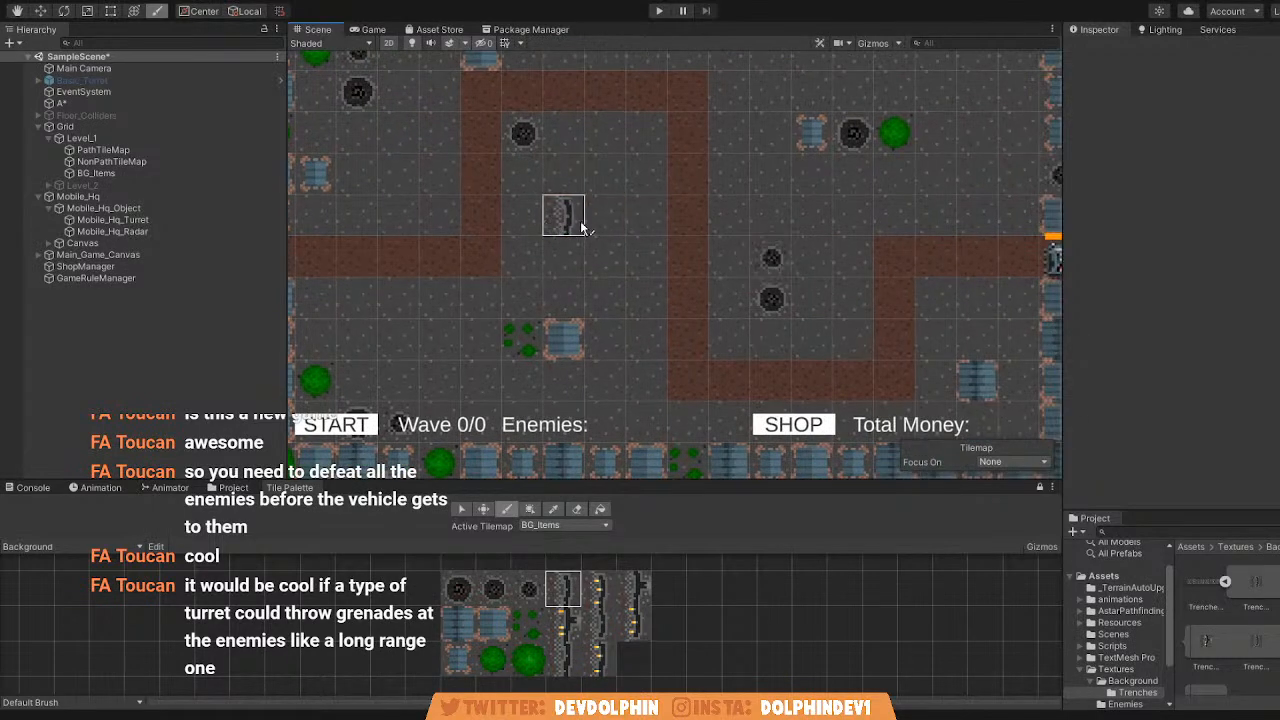
# Try a column of three plain trench tiles below the crater beside the path's first vertical stretch.
pyautogui.moveTo(521, 215)
pyautogui.mouseDown()
pyautogui.moveTo(523, 257)
pyautogui.moveTo(525, 189)
pyautogui.mouseUp()
pyautogui.moveTo(556, 222); pyautogui.dragTo(648, 231, button='middle')
pyautogui.scroll(3, 648, 230)
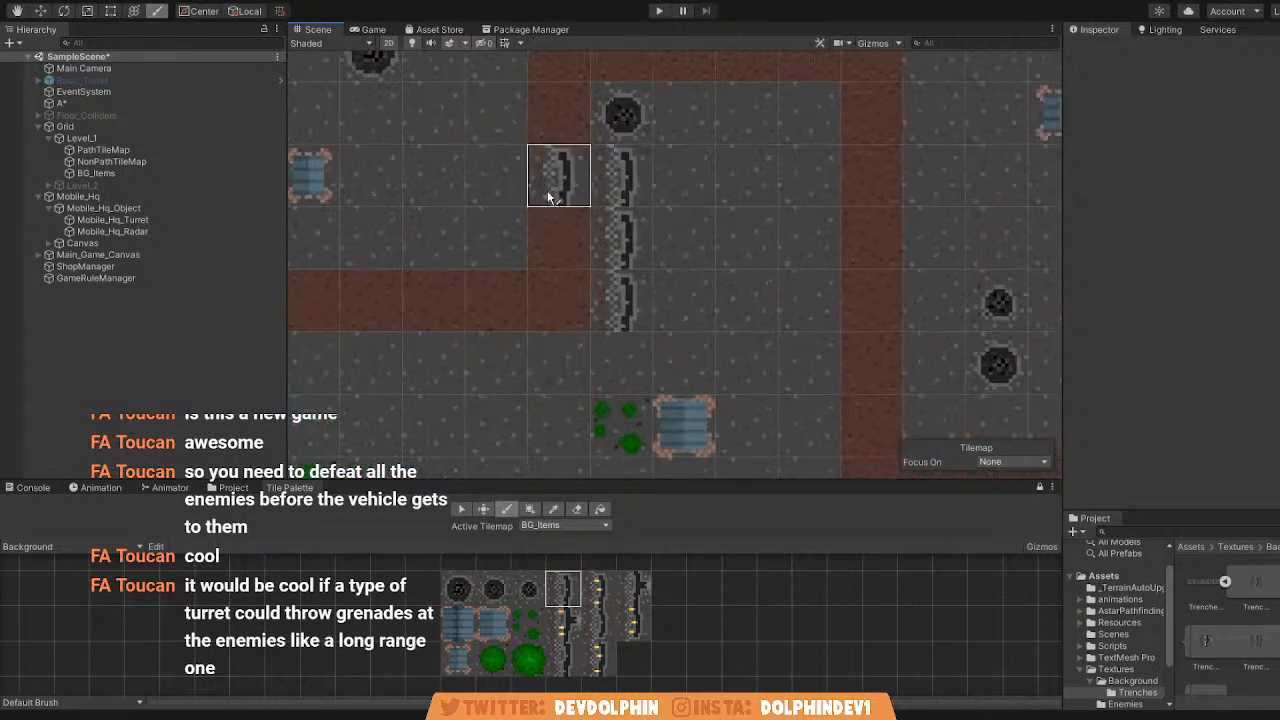
pyautogui.moveTo(547, 181); pyautogui.dragTo(551, 275, button='middle')
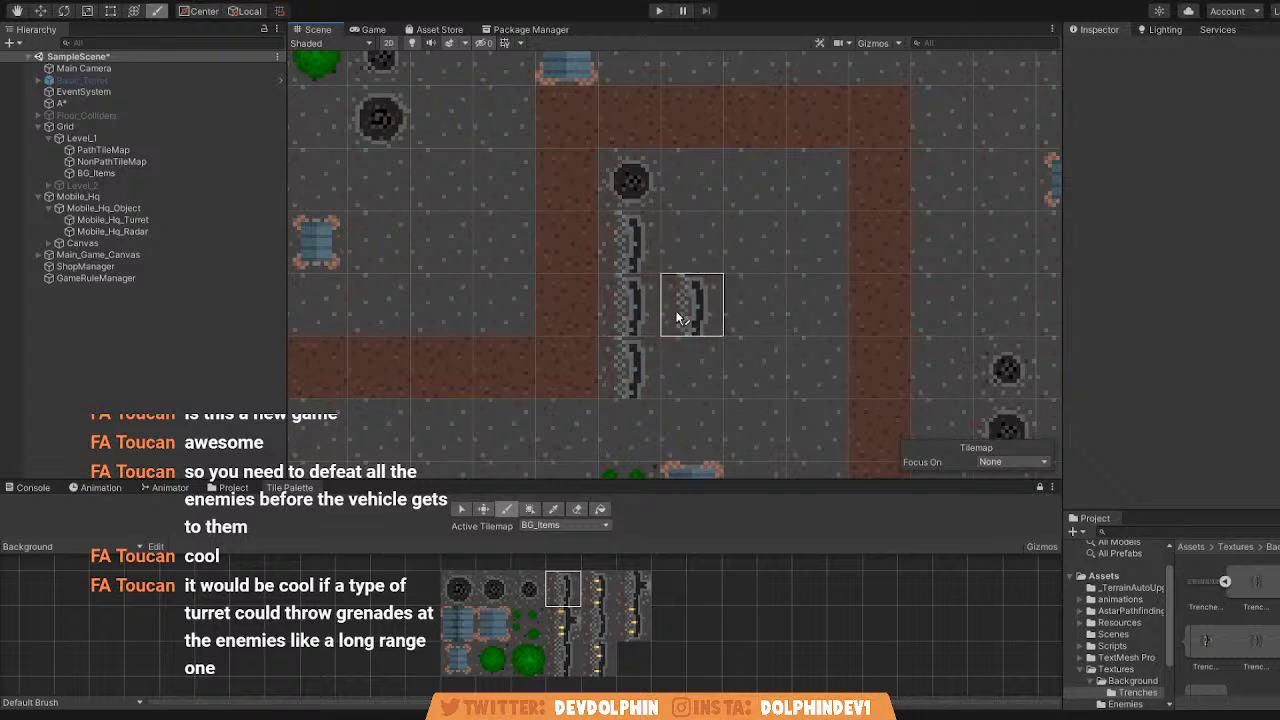
pyautogui.scroll(-5, 684, 306)
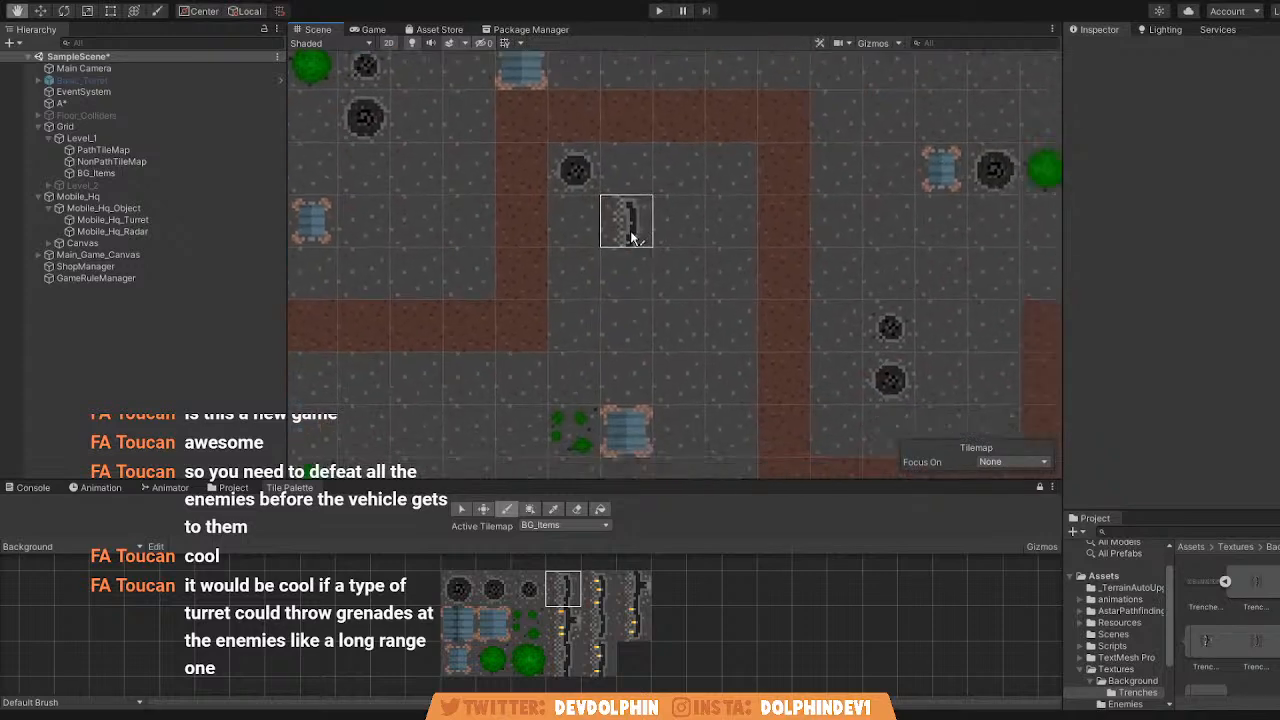
pyautogui.scroll(1, 573, 222)
pyautogui.press('q')
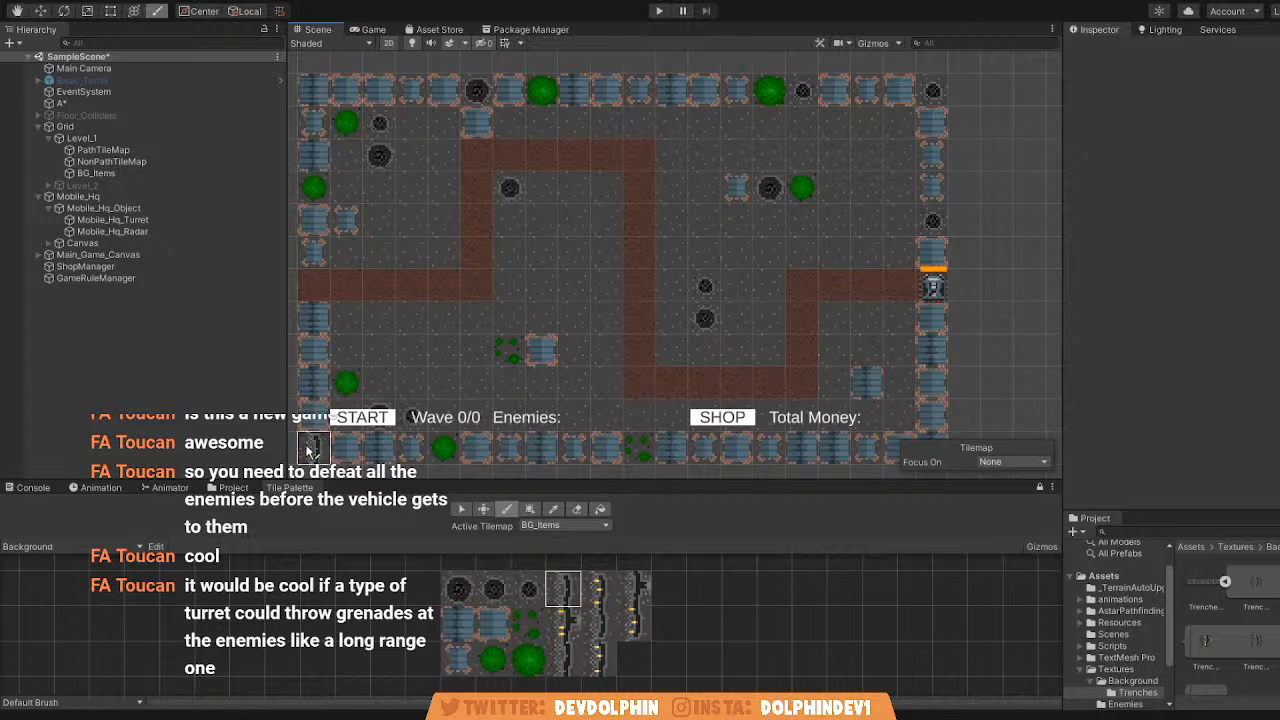
# Look through the sprites in the Textures/Background folder and return to the Tile Palette.
pyautogui.click(234, 487)
pyautogui.click(184, 560)
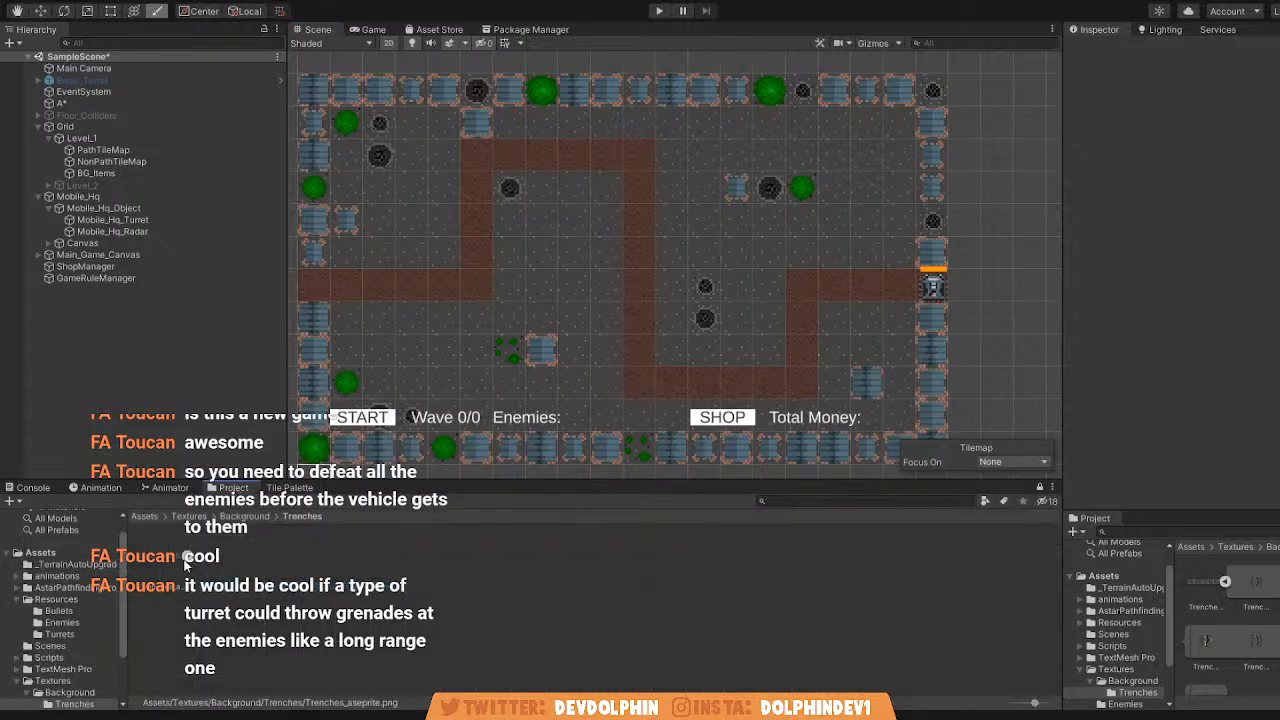
pyautogui.click(244, 517)
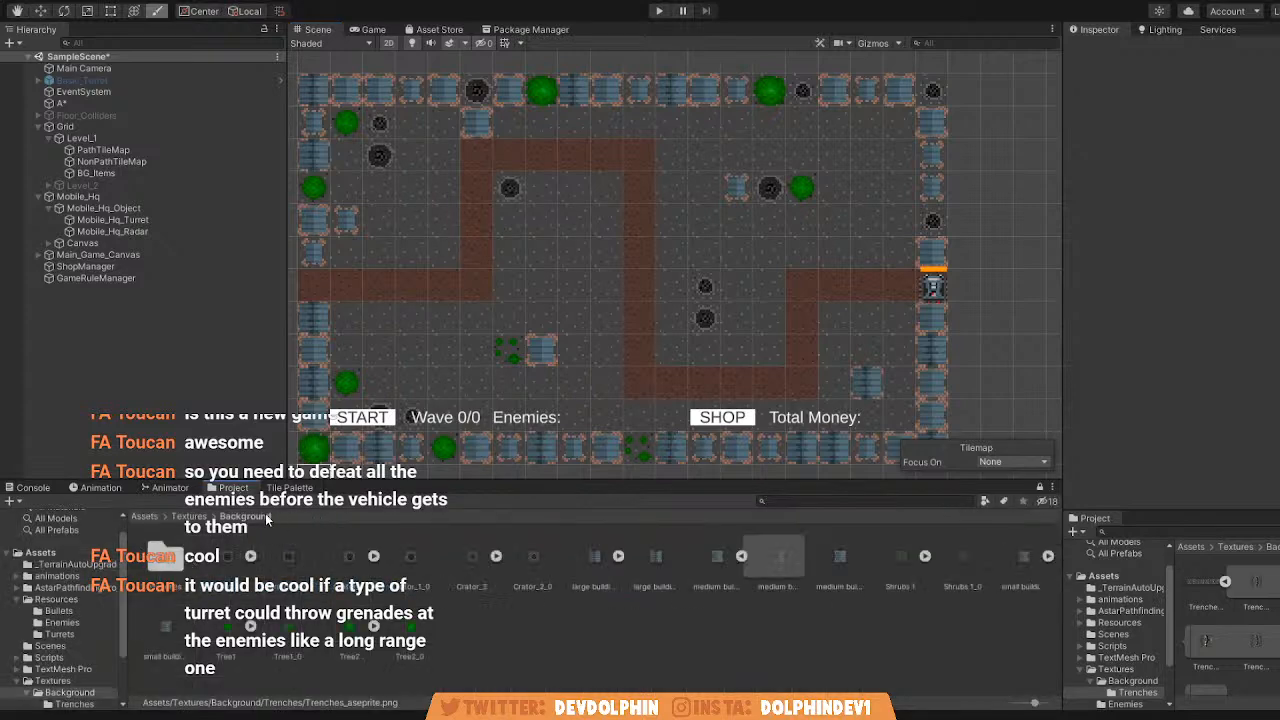
pyautogui.click(533, 347)
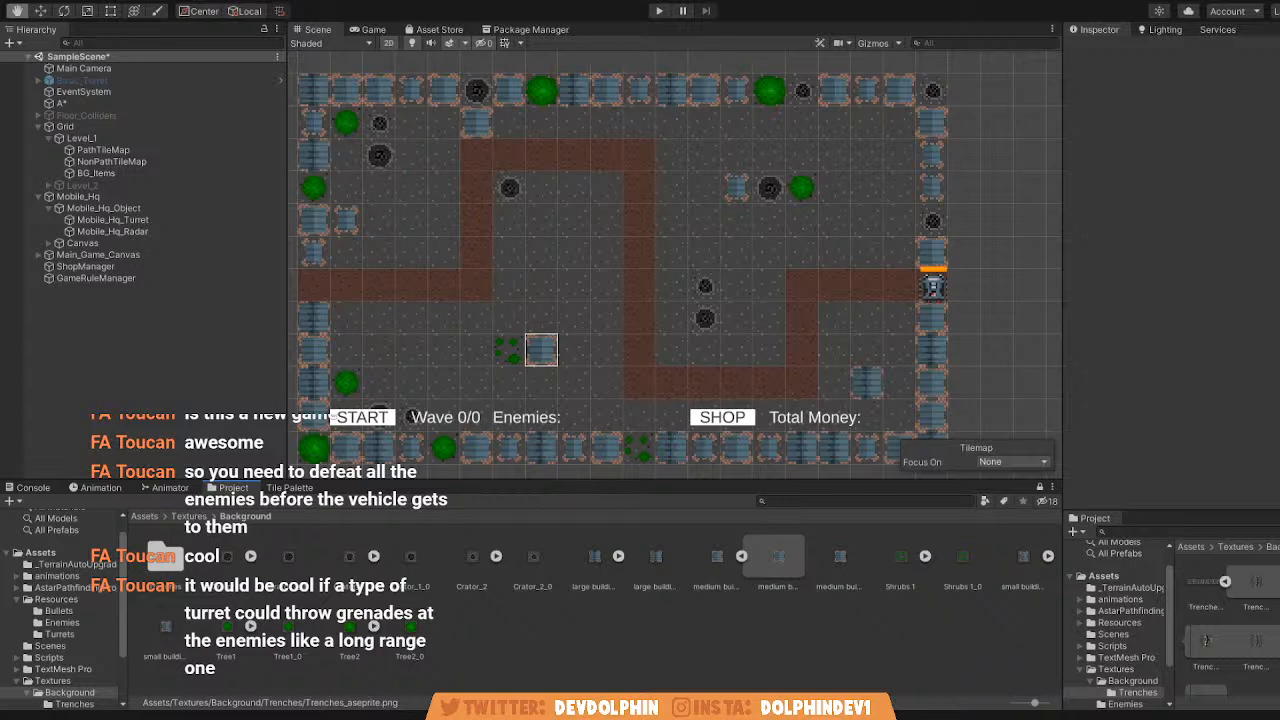
pyautogui.scroll(3, 639, 290)
pyautogui.scroll(-3, 575, 362)
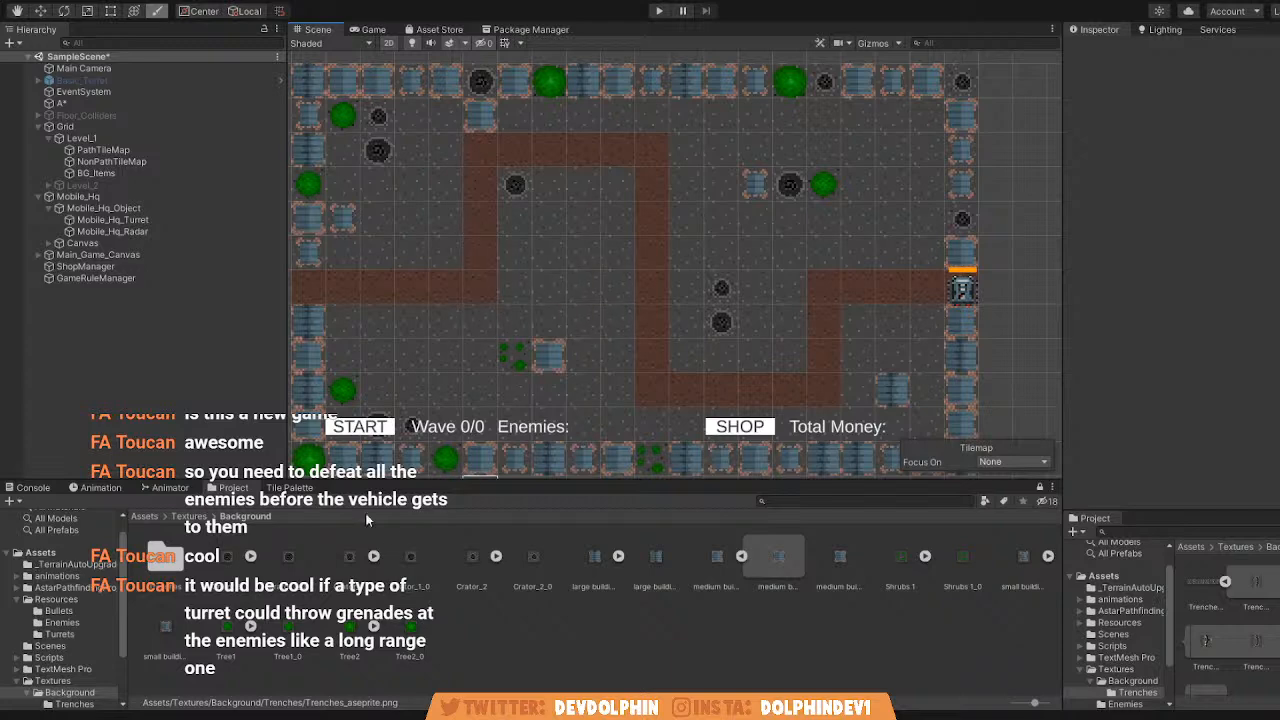
pyautogui.moveTo(414, 386); pyautogui.dragTo(462, 380, button='middle')
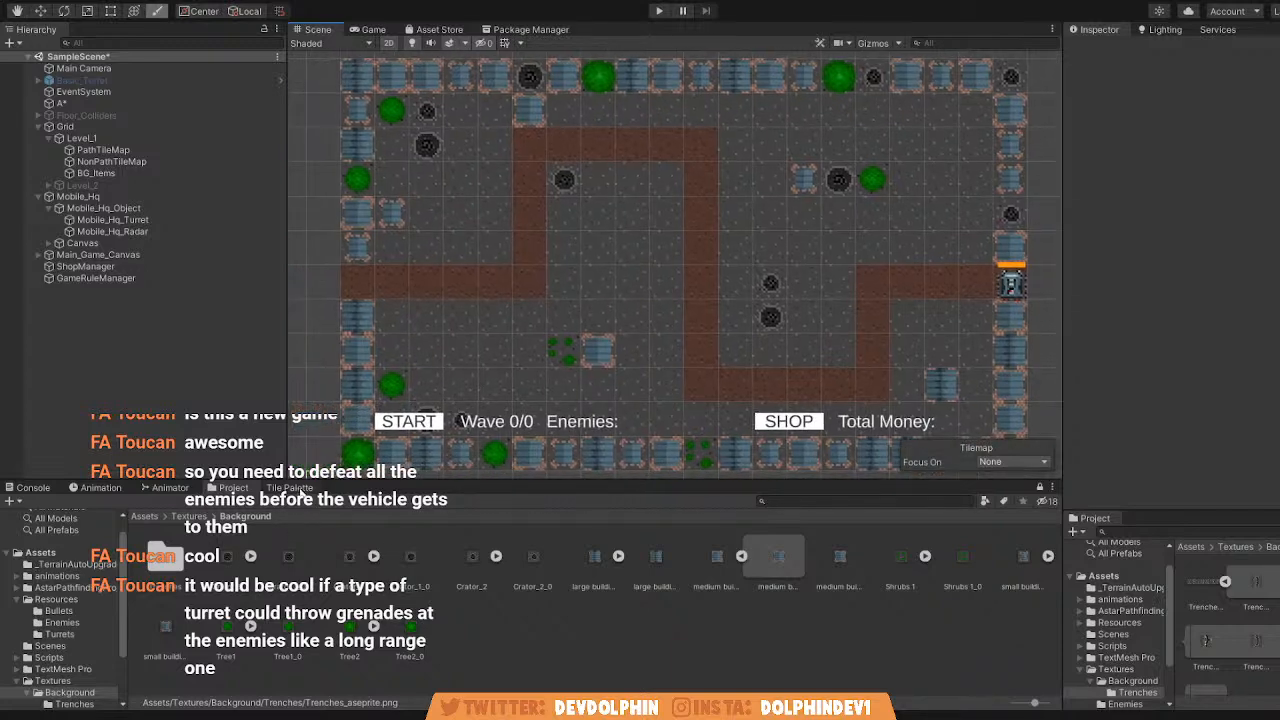
pyautogui.click(290, 488)
pyautogui.moveTo(495, 332); pyautogui.dragTo(585, 300, button='middle')
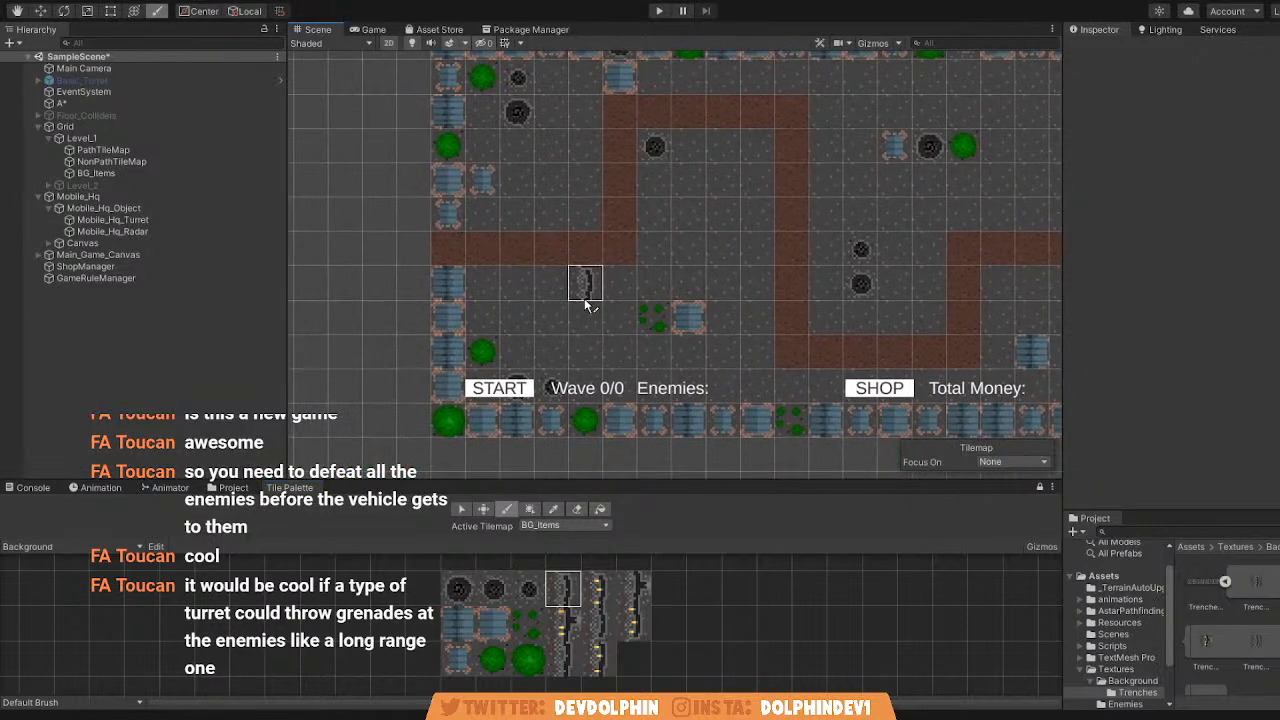
pyautogui.moveTo(763, 300); pyautogui.dragTo(623, 300, button='middle')
pyautogui.scroll(-1, 657, 300)
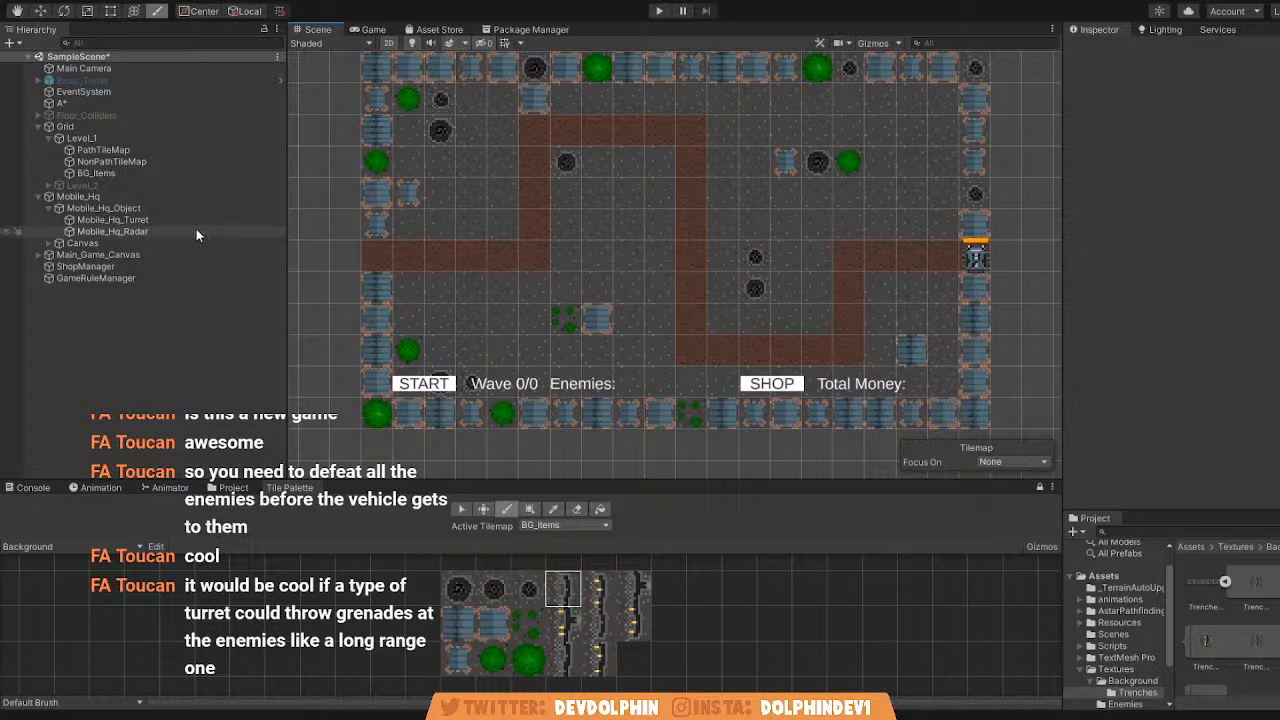
# Collapse Level_1 and expand Level_2 in the scene hierarchy to examine its tilemaps.
pyautogui.click(58, 138)
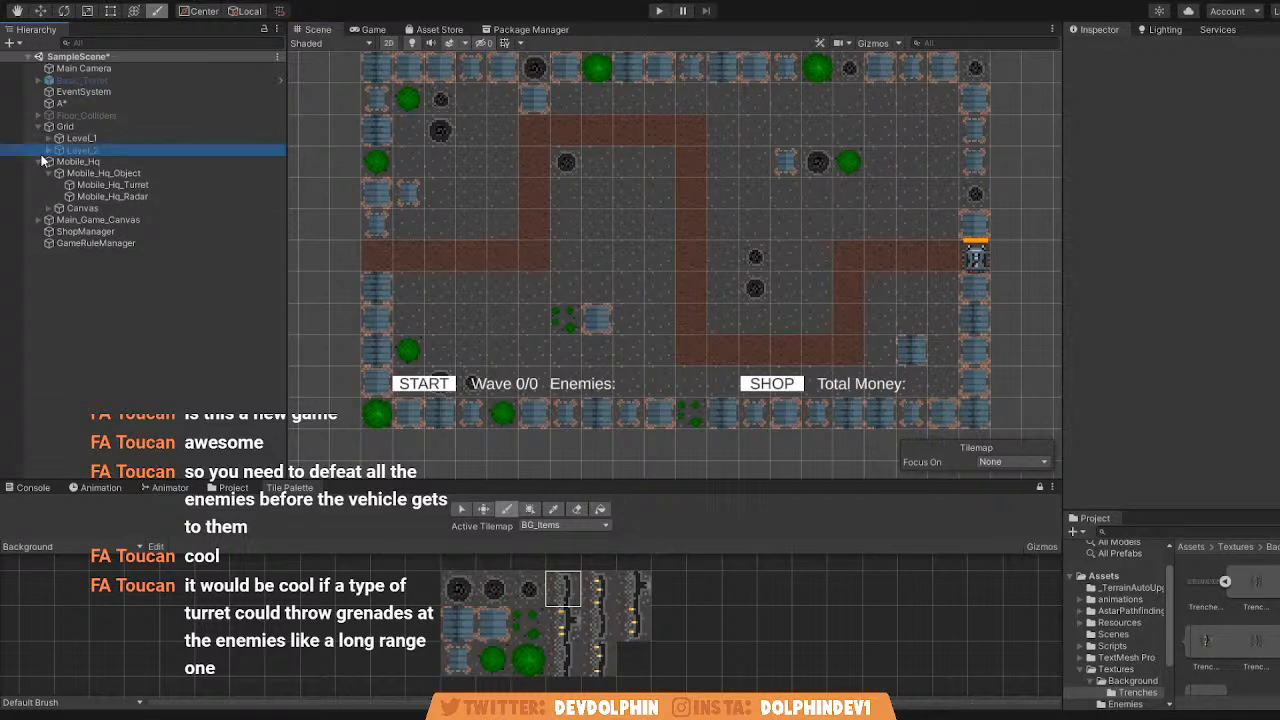
pyautogui.click(45, 152)
pyautogui.click(47, 151)
pyautogui.click(81, 153)
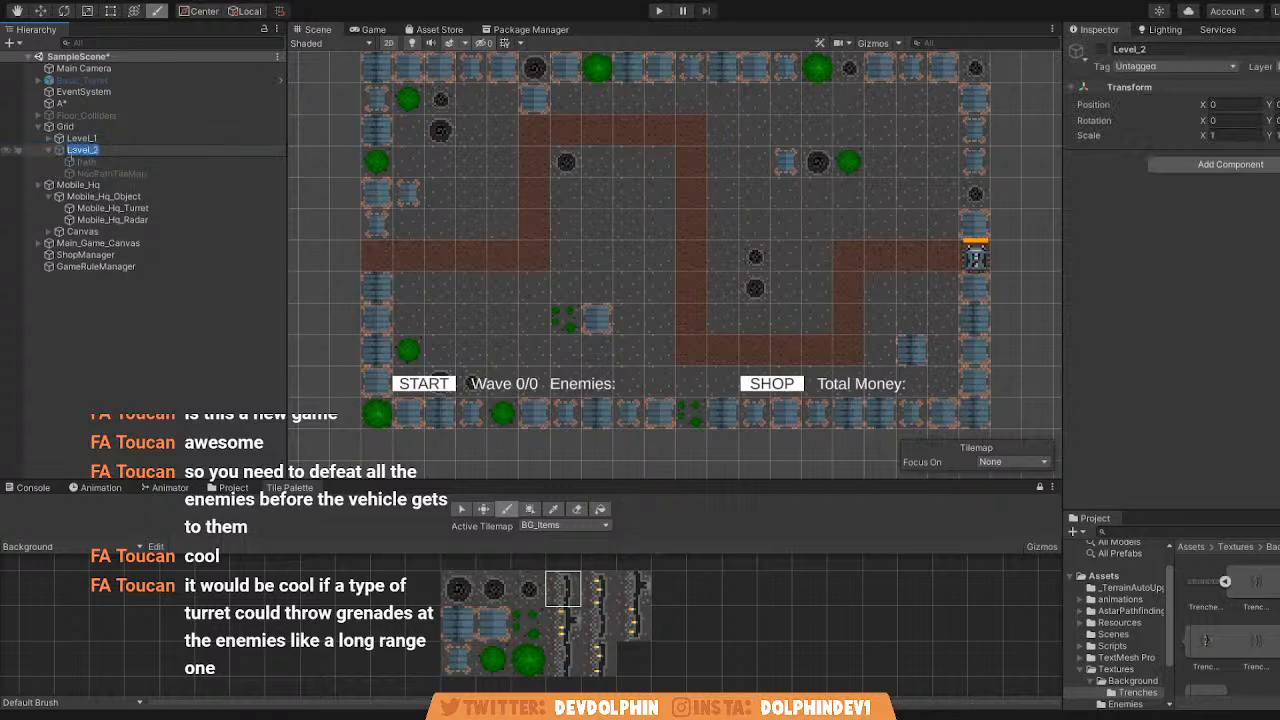
pyautogui.click(100, 160)
pyautogui.click(137, 151)
pyautogui.click(133, 139)
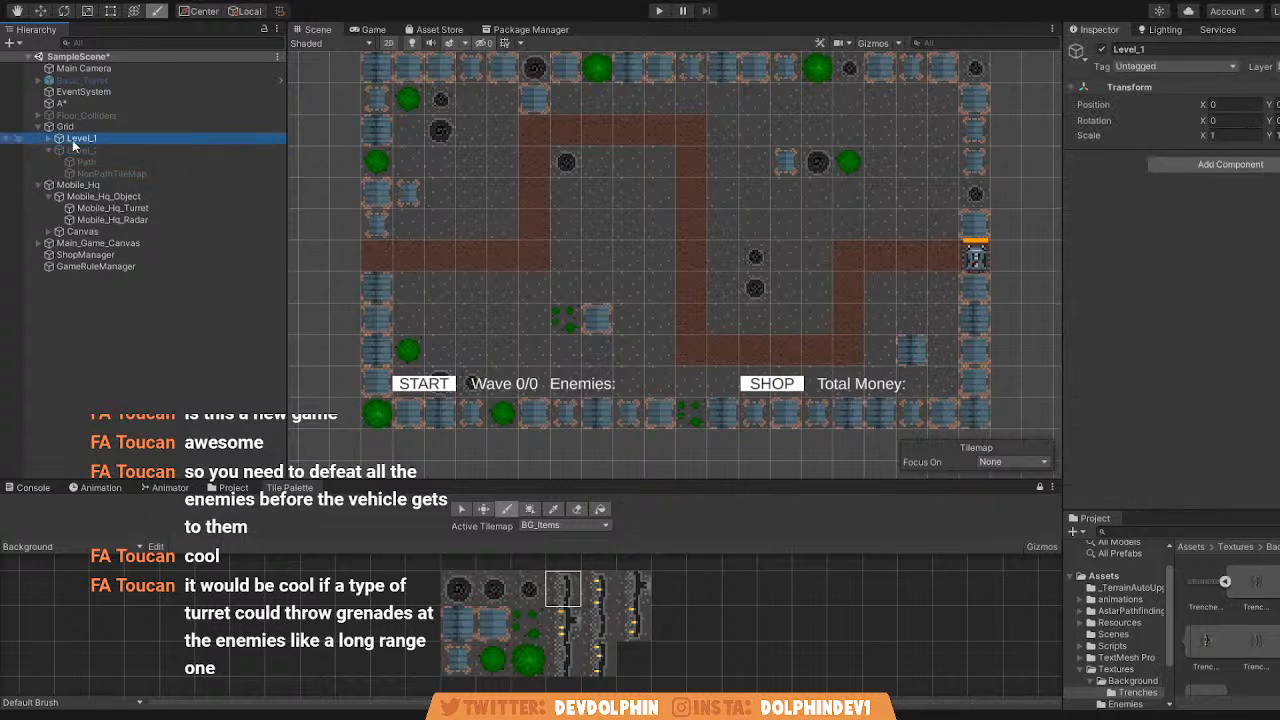
# Copy the BG_Items tilemap from Level_1 into Level_2.
pyautogui.click(47, 138)
pyautogui.click(86, 170)
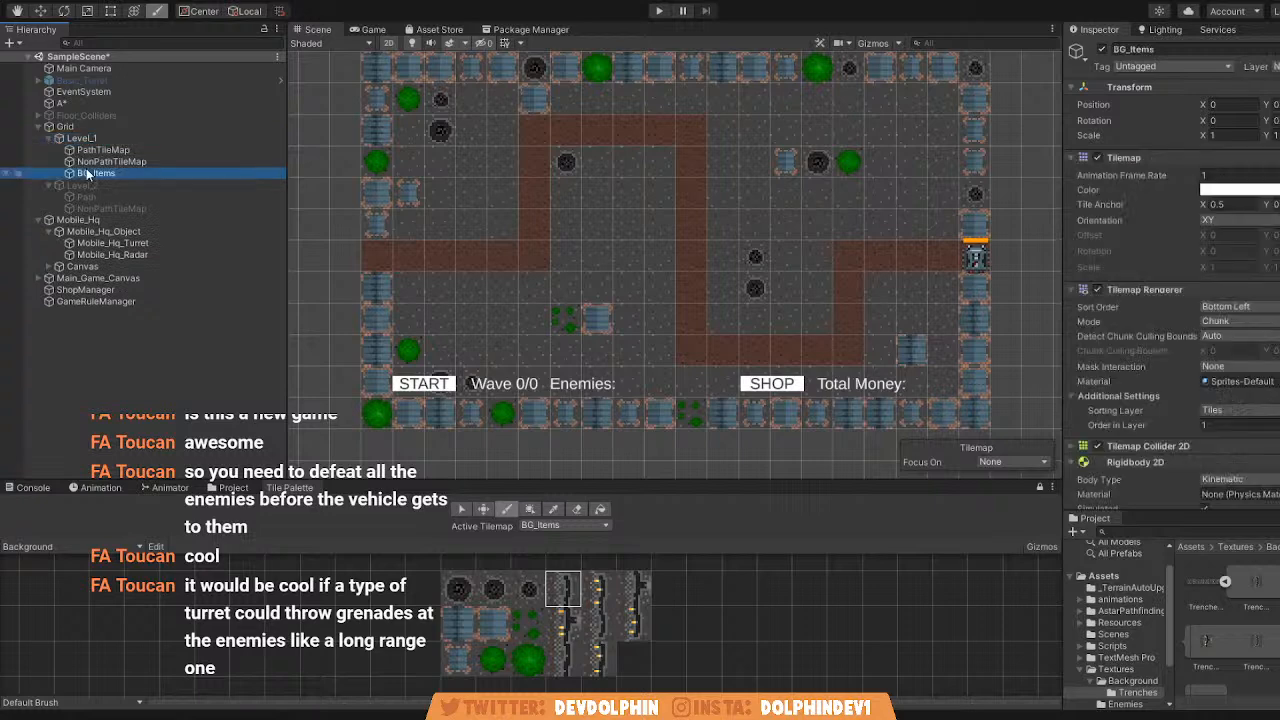
pyautogui.click(48, 138)
pyautogui.click(120, 153)
pyautogui.moveTo(120, 160); pyautogui.dragTo(120, 158)
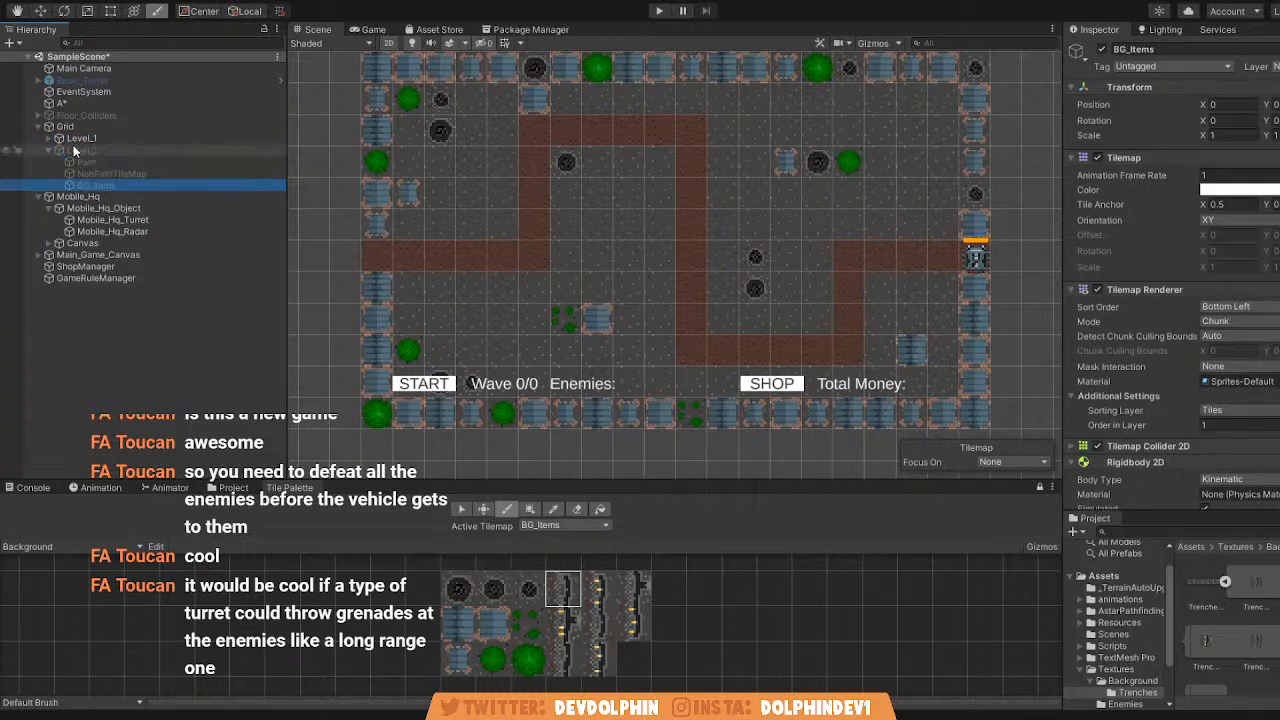
# Try painting plain trench tiles straight across the map and in a freehand stroke over the path, undoing each attempt.
pyautogui.scroll(-3, 558, 218)
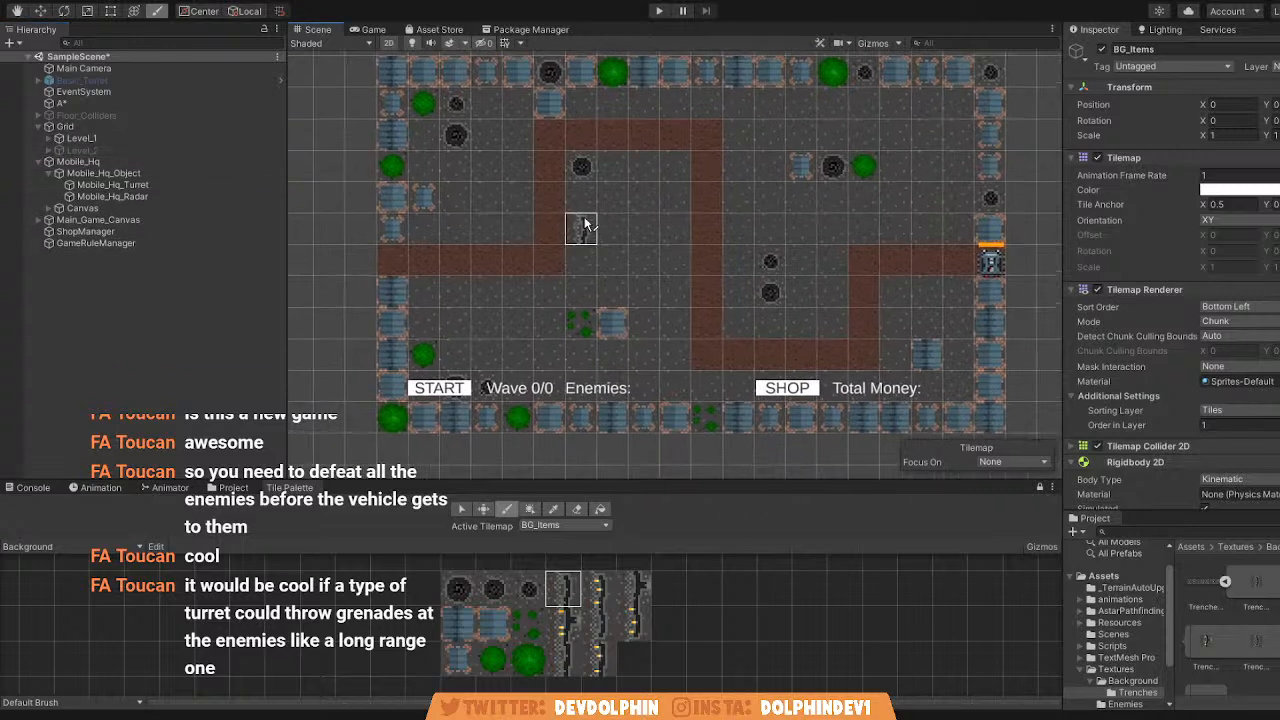
pyautogui.scroll(2, 519, 236)
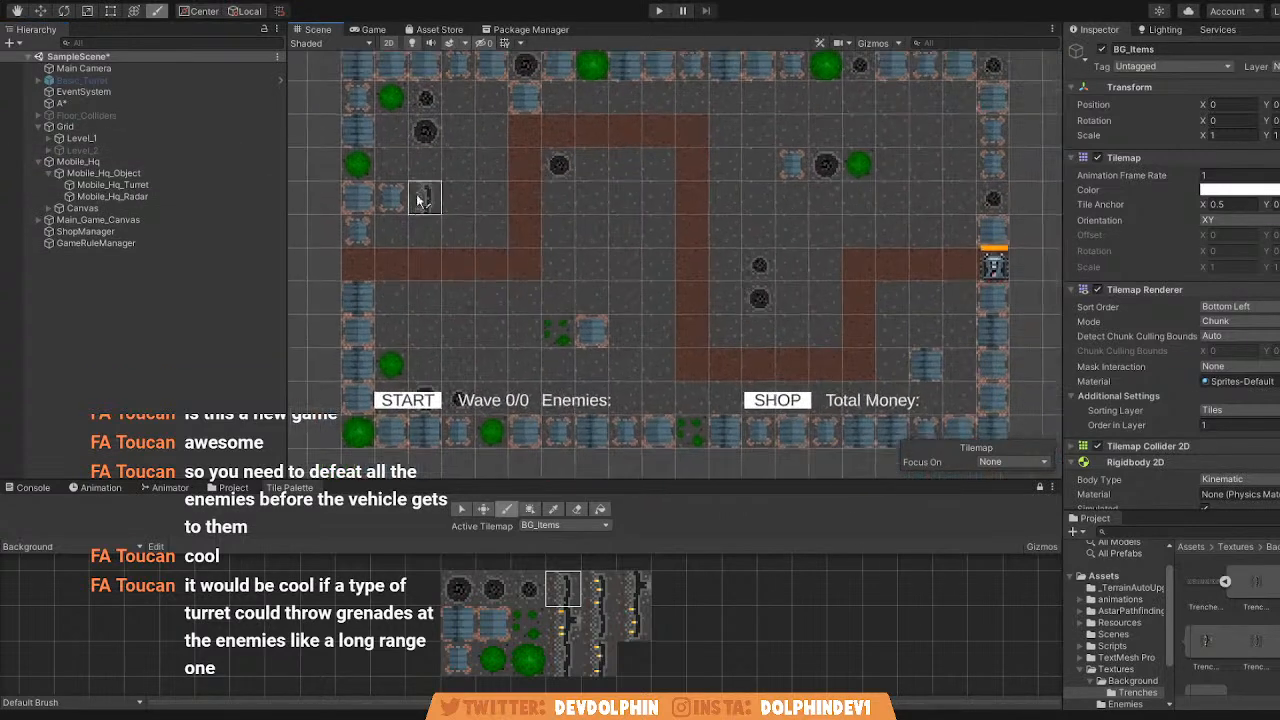
pyautogui.scroll(2, 491, 229)
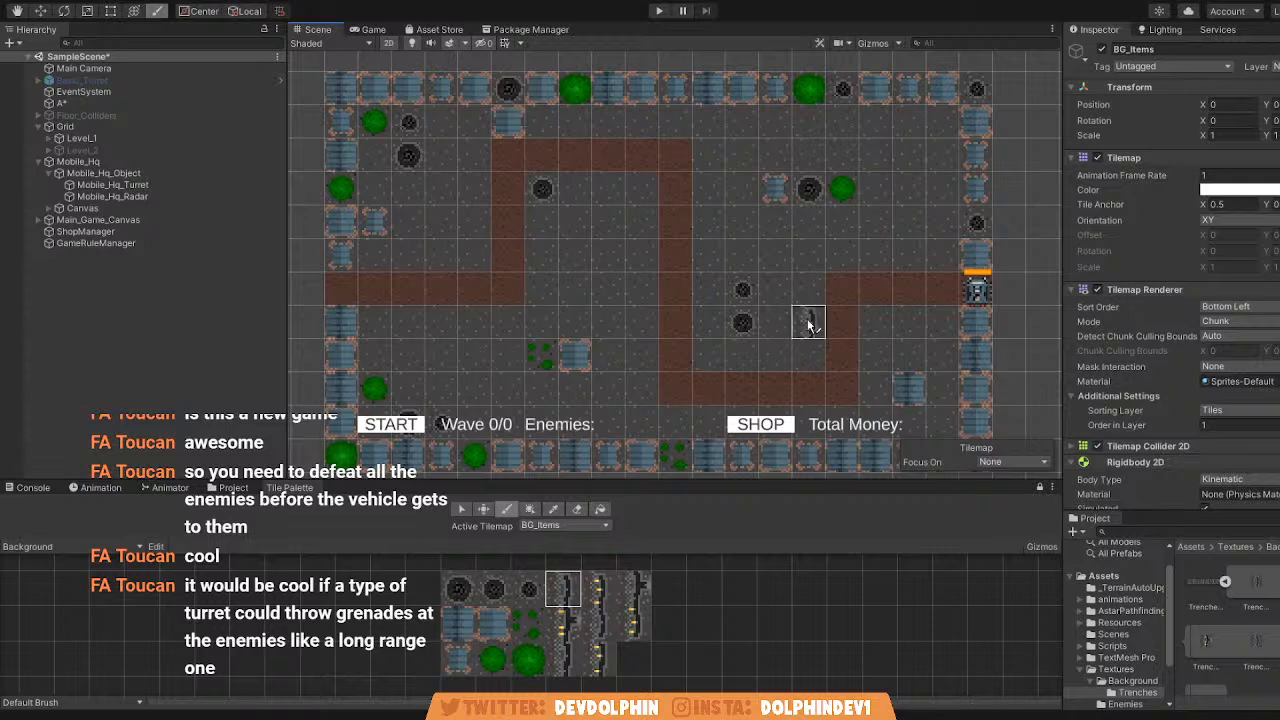
pyautogui.moveTo(345, 292)
pyautogui.mouseDown()
pyautogui.moveTo(792, 290)
pyautogui.moveTo(975, 305)
pyautogui.mouseUp()
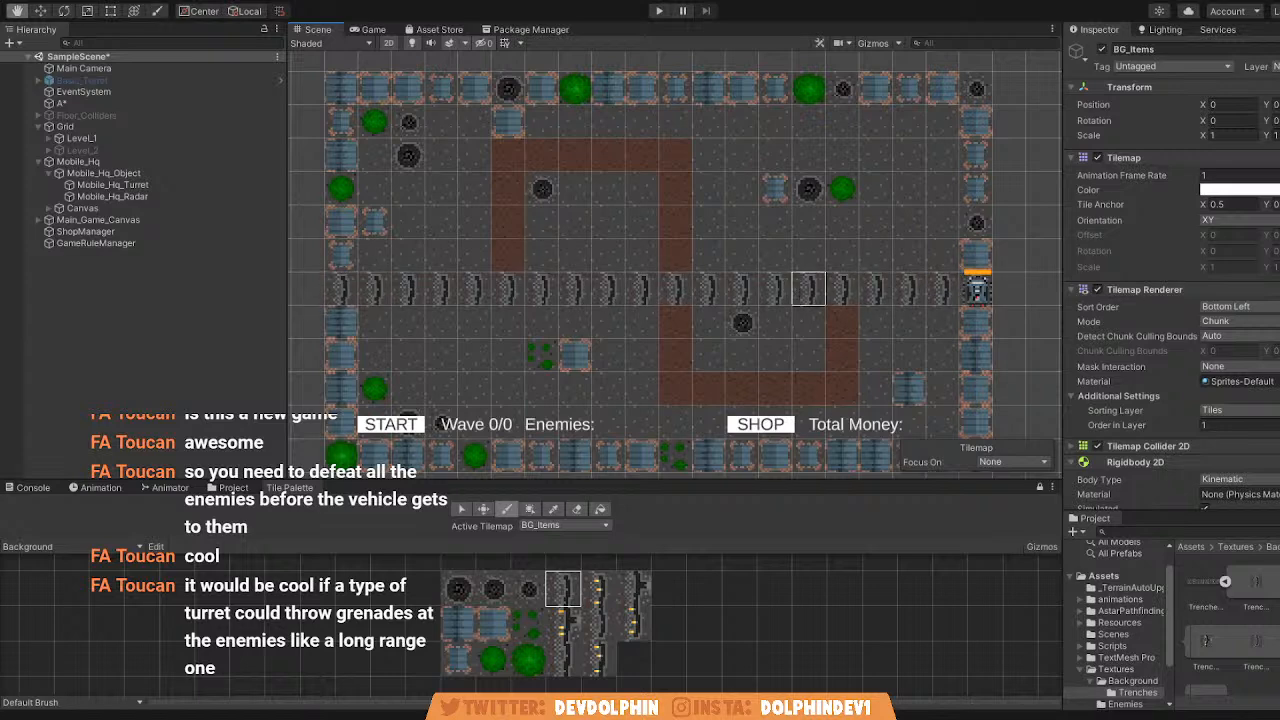
pyautogui.hotkey('ctrl', 'z')
pyautogui.moveTo(373, 288)
pyautogui.mouseDown()
pyautogui.moveTo(374, 165)
pyautogui.moveTo(443, 138)
pyautogui.moveTo(458, 392)
pyautogui.moveTo(485, 410)
pyautogui.moveTo(517, 134)
pyautogui.moveTo(597, 157)
pyautogui.moveTo(609, 380)
pyautogui.moveTo(647, 398)
pyautogui.moveTo(647, 145)
pyautogui.moveTo(708, 395)
pyautogui.moveTo(720, 183)
pyautogui.moveTo(760, 215)
pyautogui.mouseUp()
pyautogui.hotkey('ctrl', 'z')
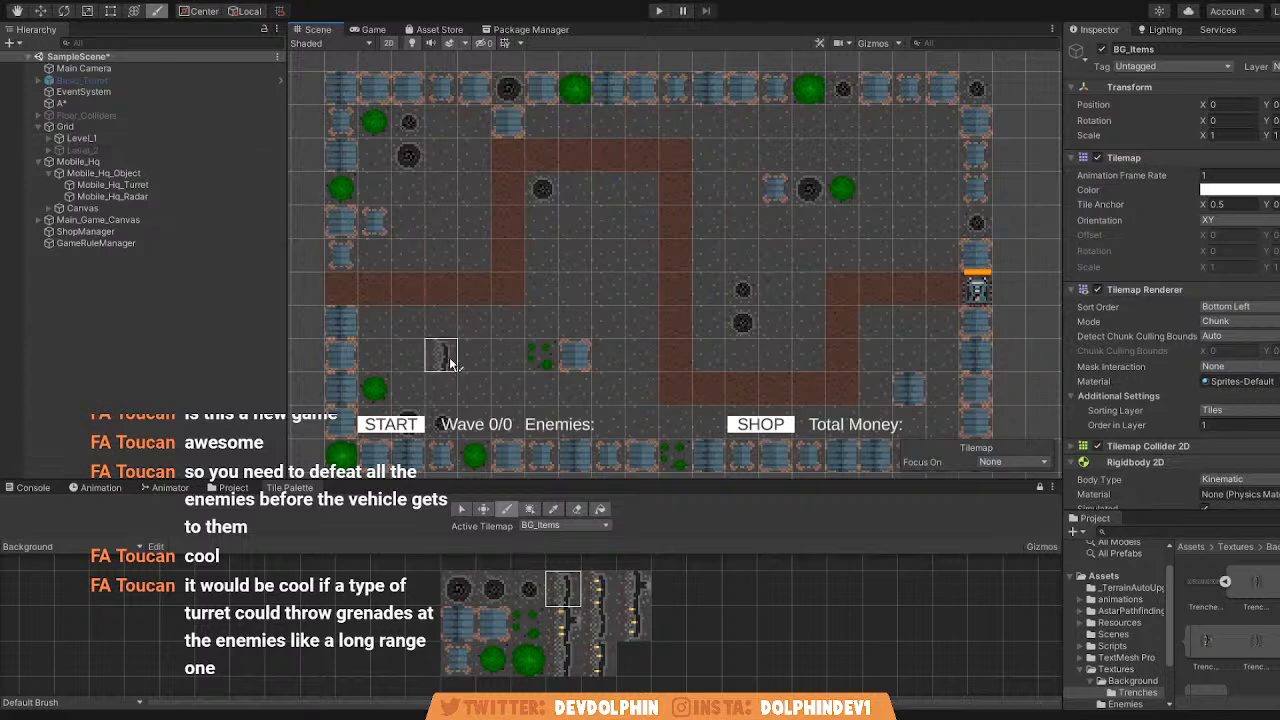
# Try painting trench tiles upward over the tiles near the map's entrance and along the entrance row, undoing each stroke.
pyautogui.moveTo(365, 303); pyautogui.dragTo(393, 176)
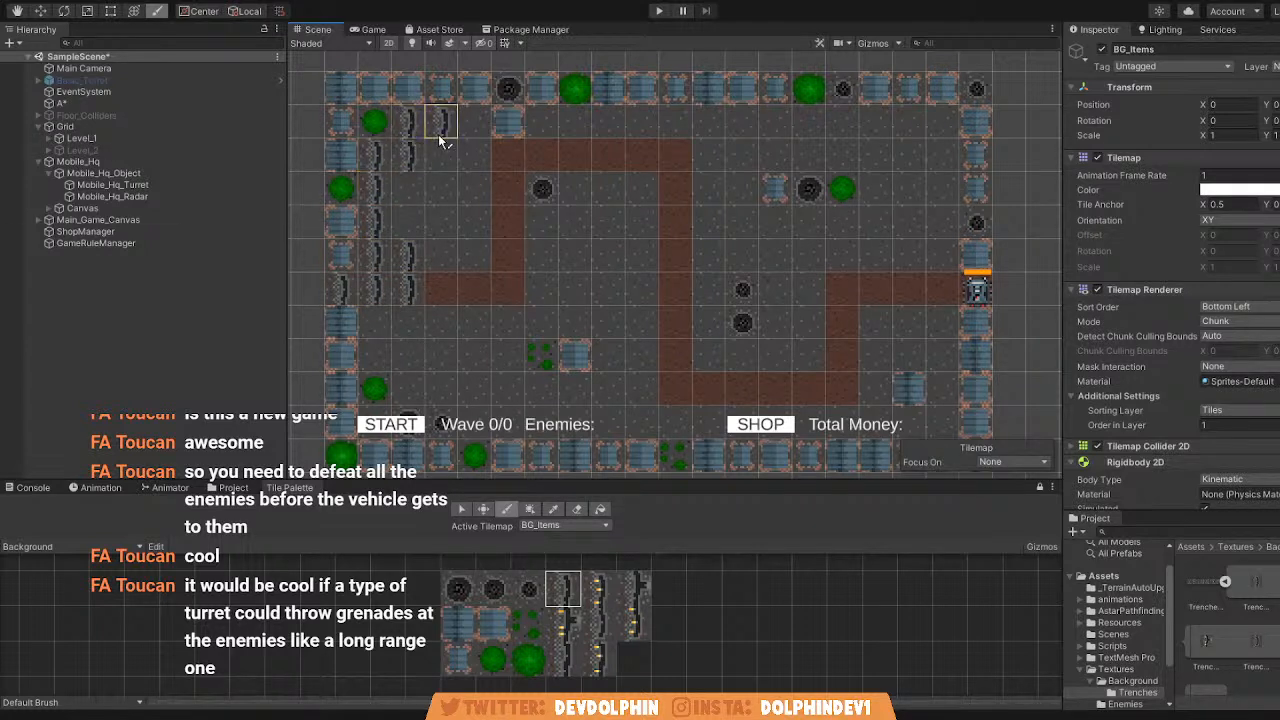
pyautogui.hotkey('ctrl', 'z')
pyautogui.moveTo(353, 288); pyautogui.dragTo(421, 143)
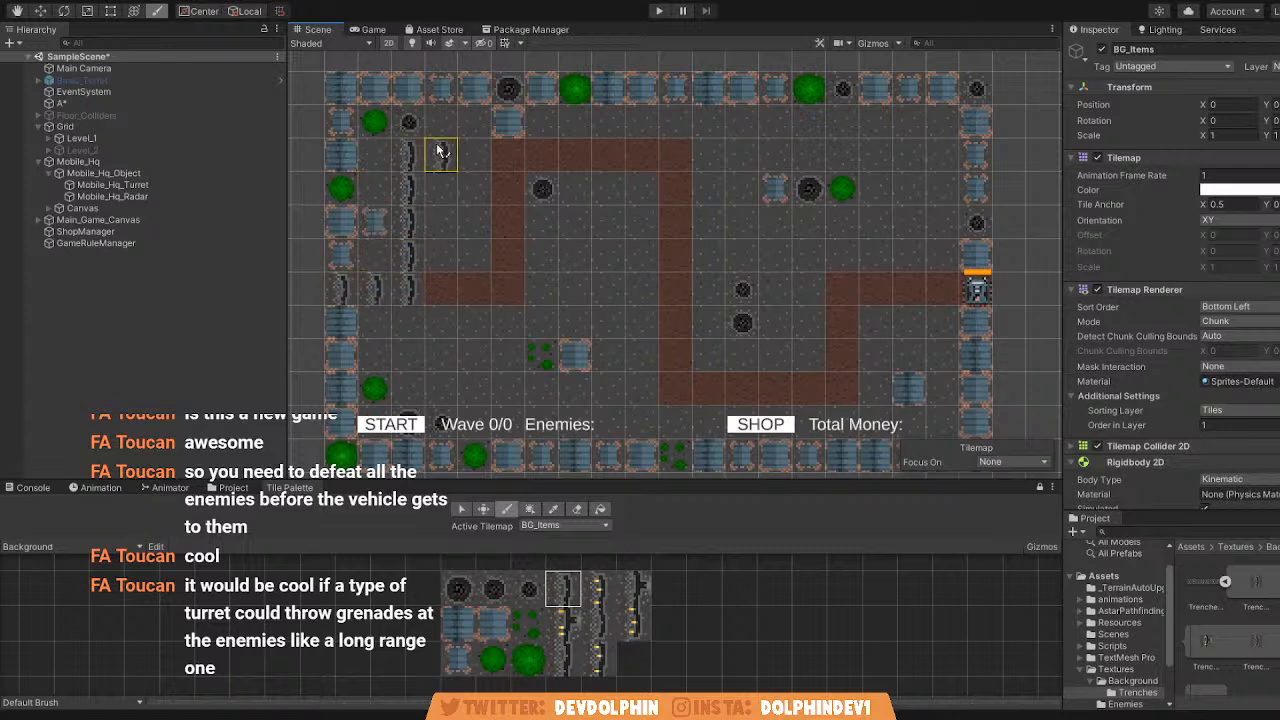
pyautogui.hotkey('ctrl', 'z')
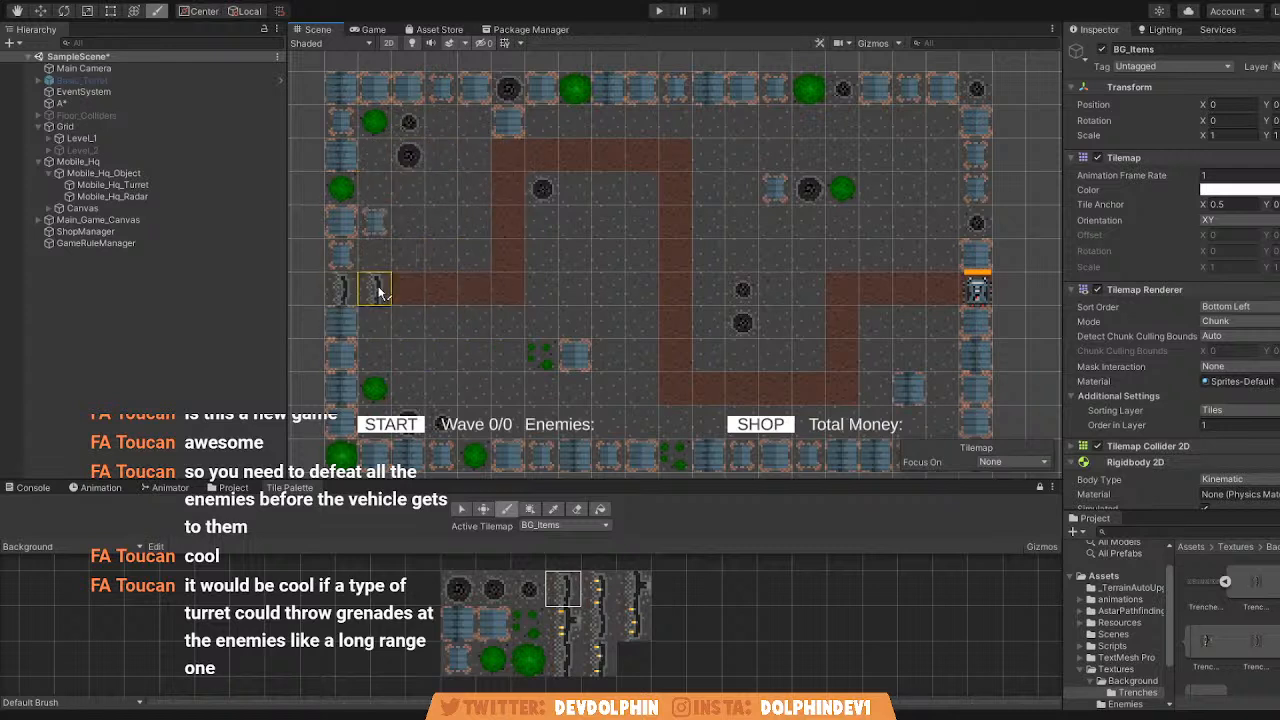
pyautogui.moveTo(365, 293); pyautogui.dragTo(903, 288)
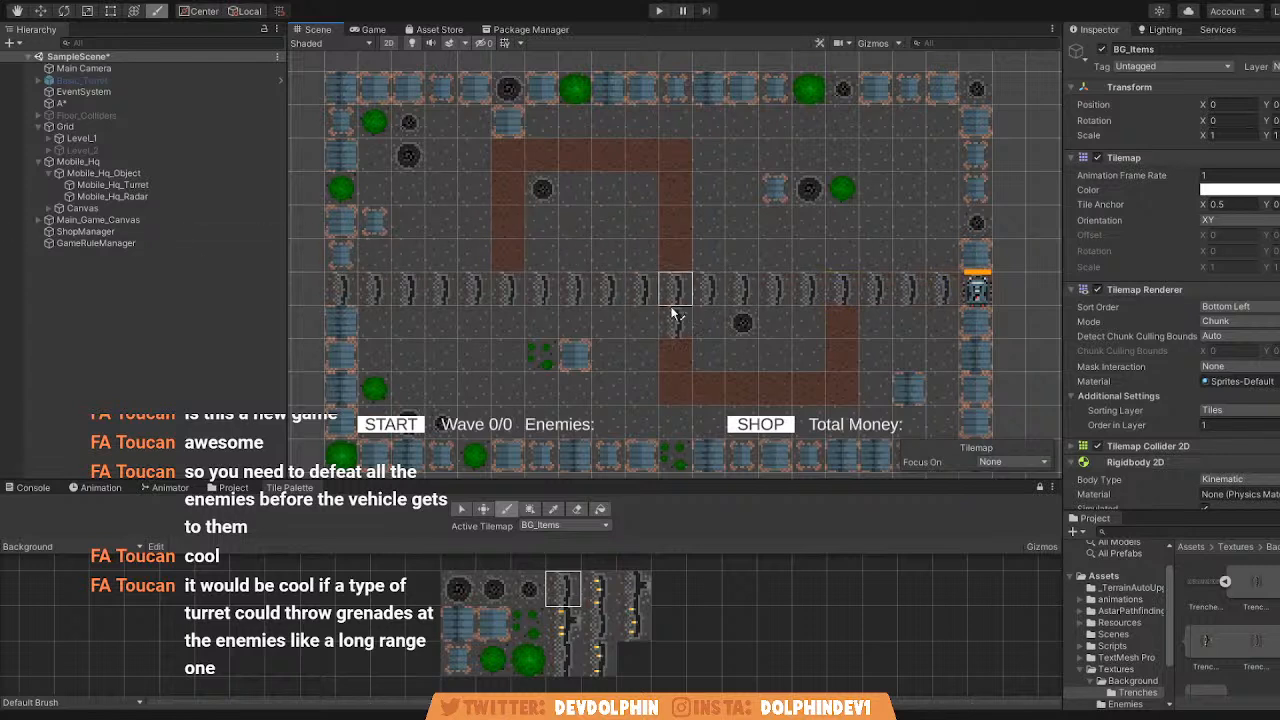
pyautogui.hotkey('ctrl', 'z')
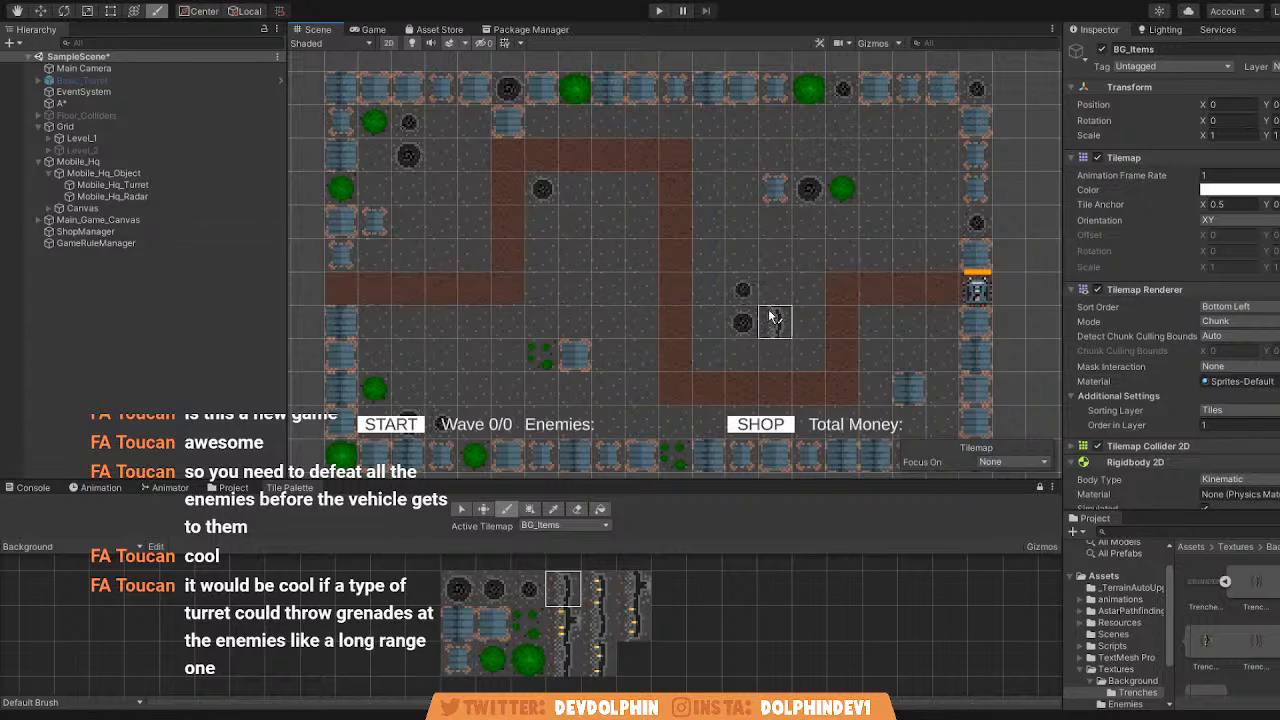
# Deactivate Level_1 and activate Level_2 in the scene.
pyautogui.click(60, 140)
pyautogui.click(1101, 49)
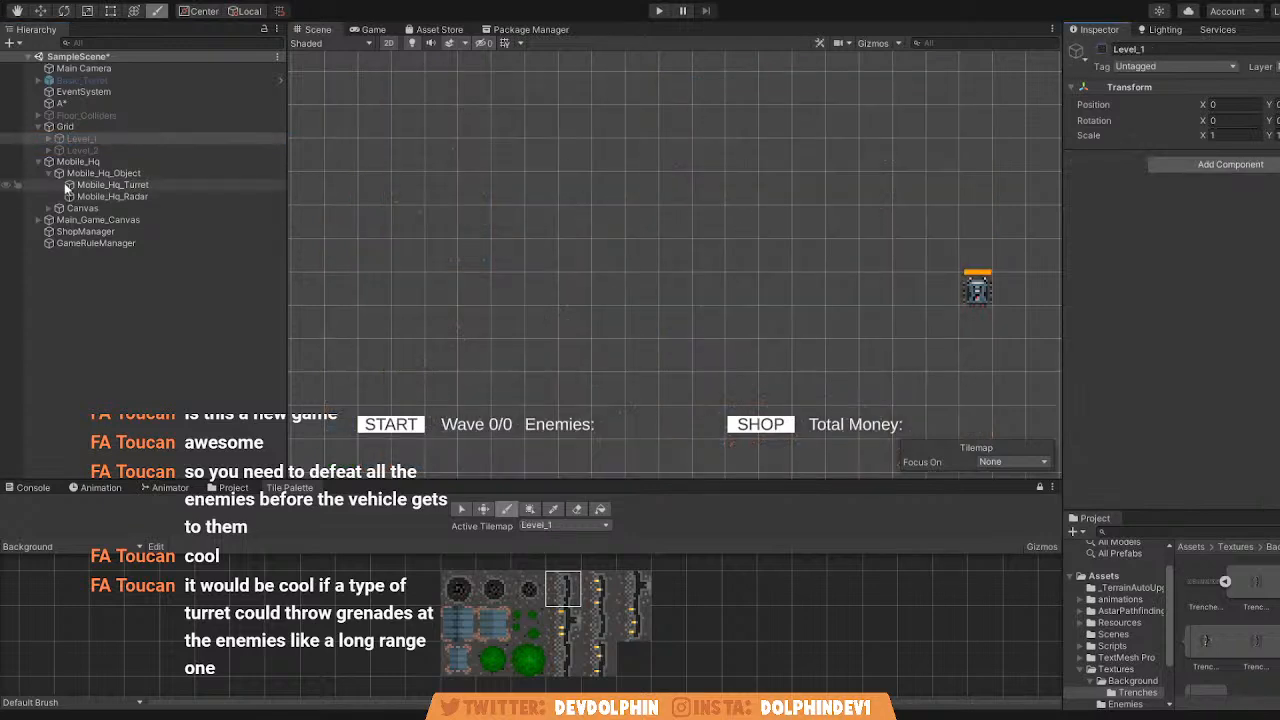
pyautogui.click(96, 150)
pyautogui.click(1102, 49)
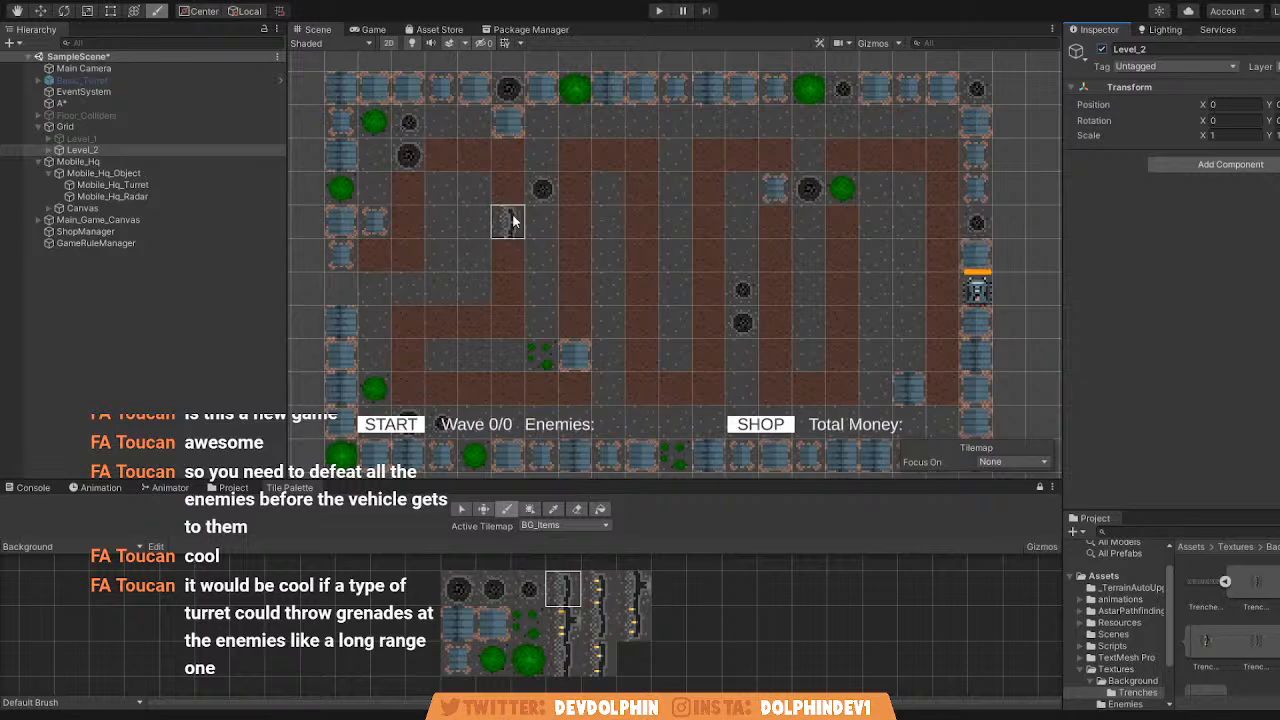
# Examine the Level_2 map to see how the copied background items sit against its path.
pyautogui.scroll(3, 536, 198)
pyautogui.moveTo(520, 188); pyautogui.dragTo(508, 120, button='middle')
pyautogui.scroll(-5, 508, 130)
pyautogui.scroll(4, 560, 282)
pyautogui.moveTo(588, 291); pyautogui.dragTo(605, 350, button='middle')
pyautogui.scroll(1, 815, 335)
pyautogui.scroll(-3, 868, 290)
pyautogui.moveTo(702, 273)
pyautogui.mouseDown(button='middle')
pyautogui.moveTo(717, 287)
pyautogui.moveTo(662, 283)
pyautogui.mouseUp(button='middle')
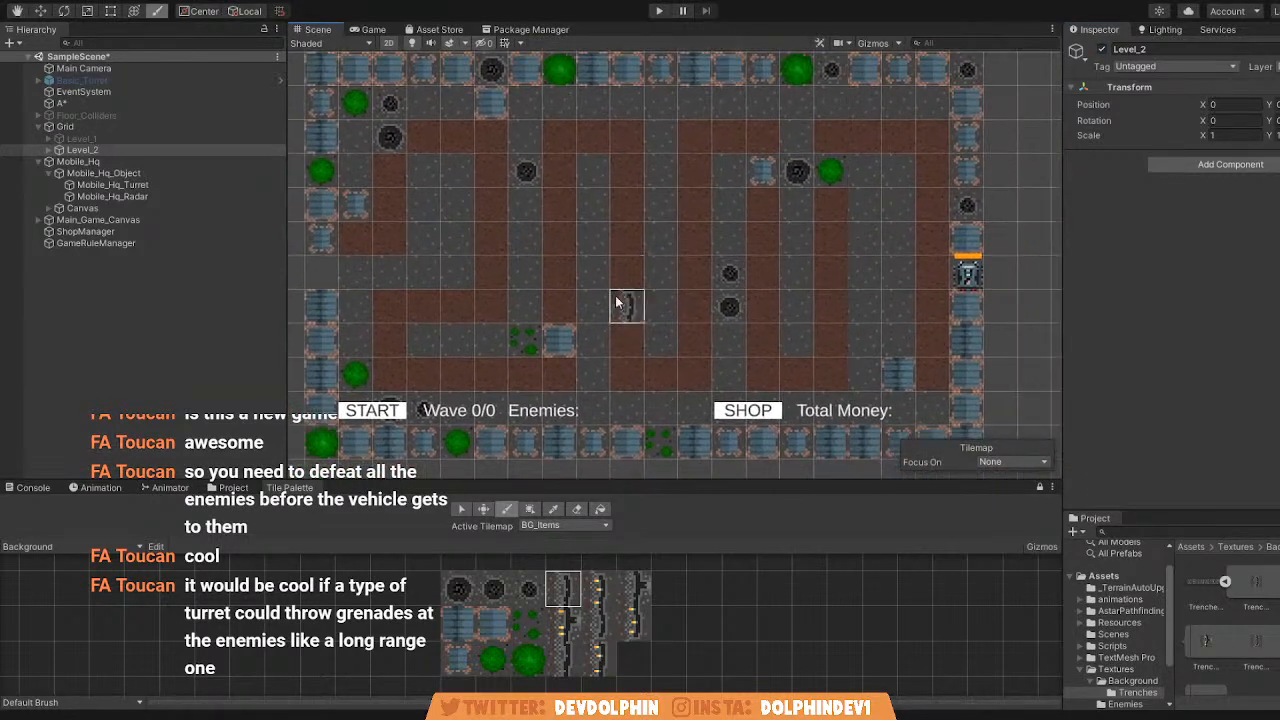
# Erase the background items inside the border from Level_2's BG_Items tilemap.
pyautogui.click(48, 150)
pyautogui.click(124, 184)
pyautogui.click(577, 511)
pyautogui.moveTo(560, 272)
pyautogui.mouseDown()
pyautogui.moveTo(664, 314)
pyautogui.moveTo(720, 380)
pyautogui.moveTo(542, 371)
pyautogui.moveTo(543, 221)
pyautogui.moveTo(531, 221)
pyautogui.moveTo(778, 226)
pyautogui.moveTo(740, 373)
pyautogui.moveTo(902, 398)
pyautogui.moveTo(741, 345)
pyautogui.mouseUp()
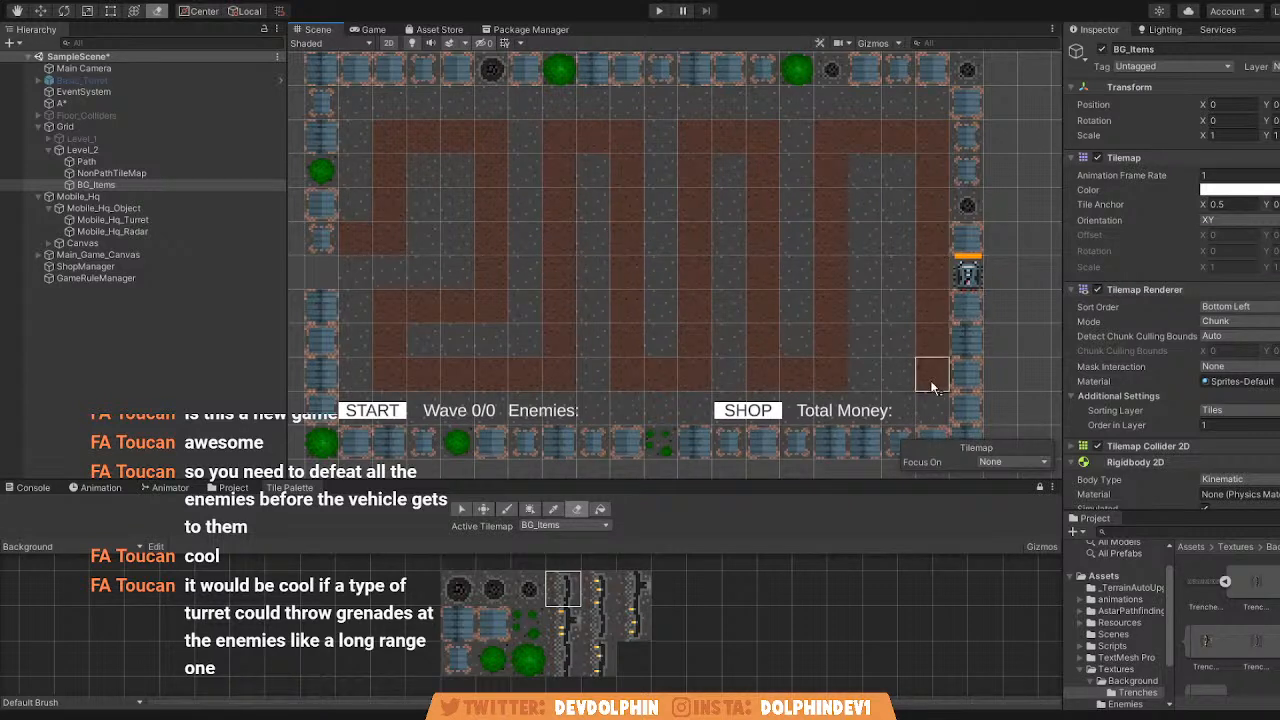
# Try erasing the two side columns of the border from Level_2's BG_Items tilemap.
pyautogui.scroll(-4, 965, 301)
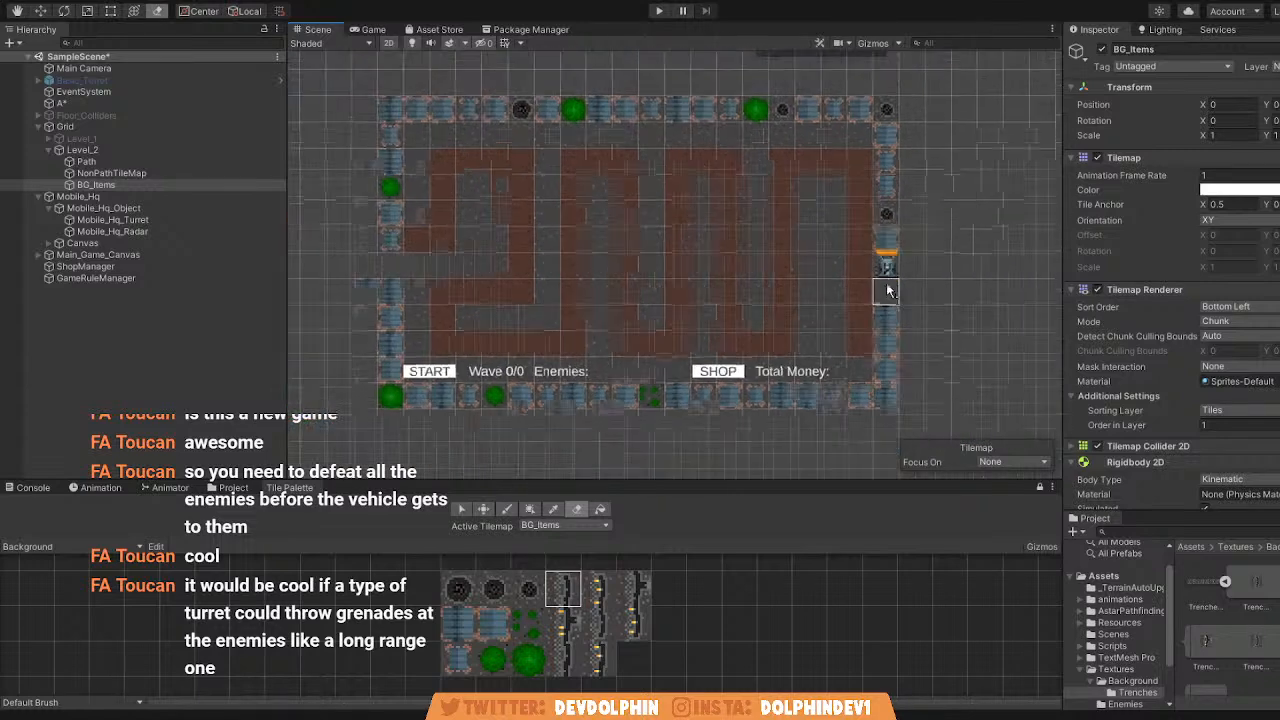
pyautogui.moveTo(876, 353); pyautogui.dragTo(884, 117)
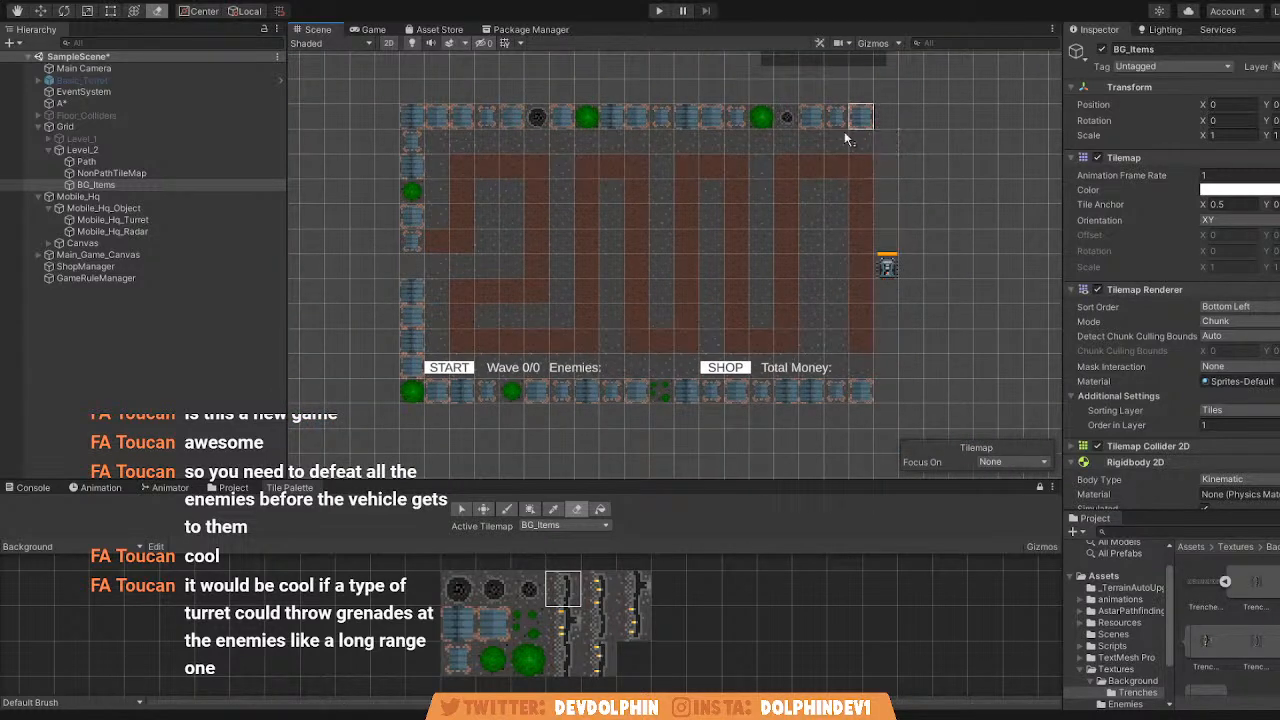
pyautogui.moveTo(410, 117); pyautogui.dragTo(397, 203)
pyautogui.moveTo(407, 277); pyautogui.dragTo(405, 392)
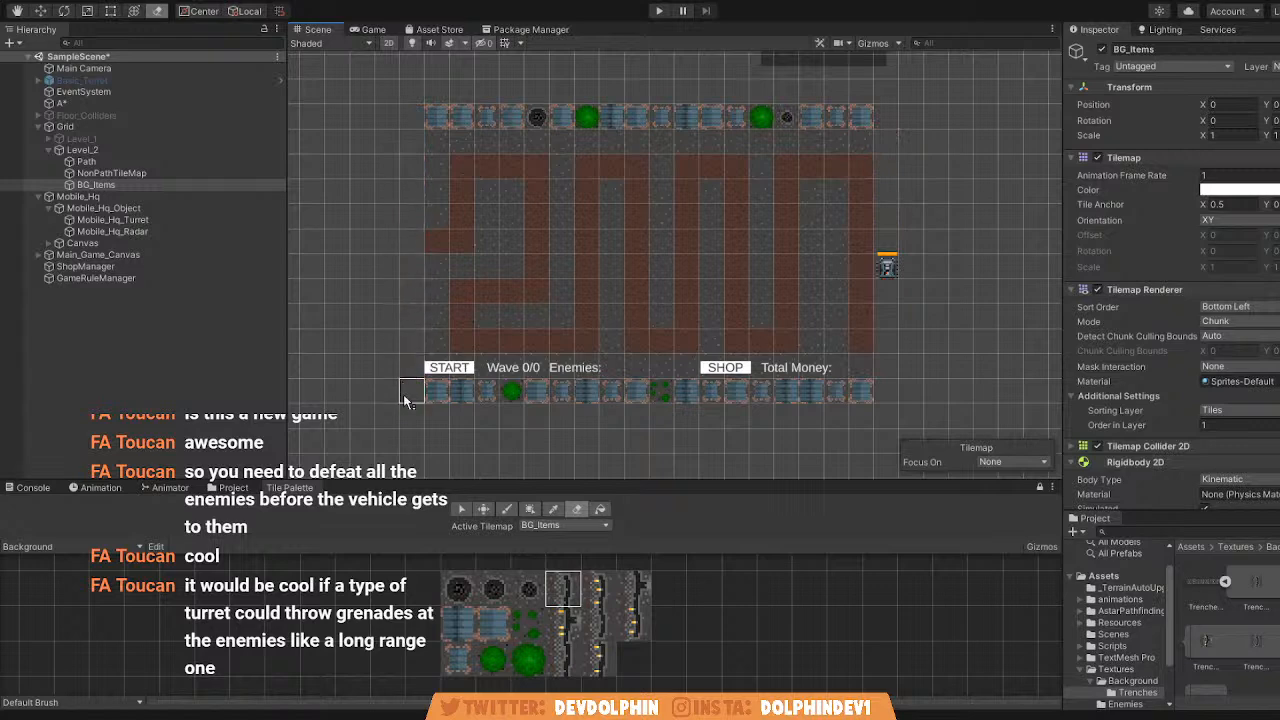
# Try erasing the bottom and top border rows from Level_2's BG_Items tilemap.
pyautogui.scroll(4, 412, 313)
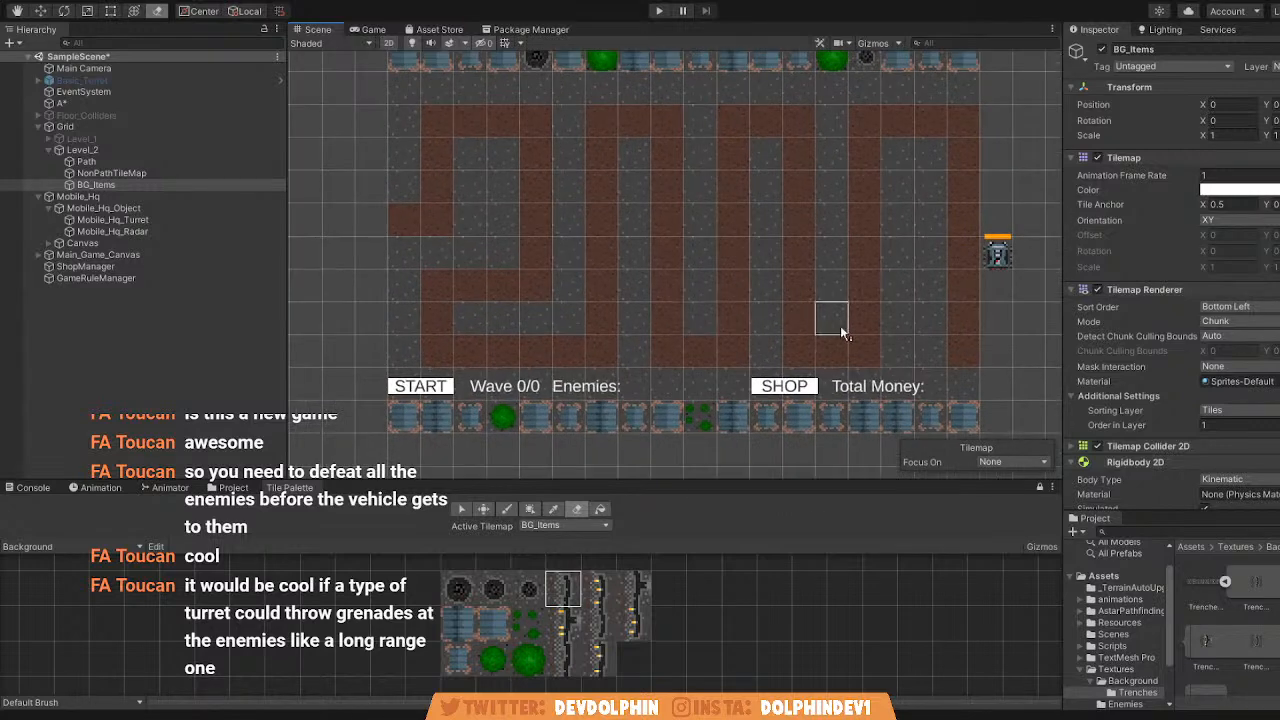
pyautogui.moveTo(669, 187); pyautogui.dragTo(752, 205, button='middle')
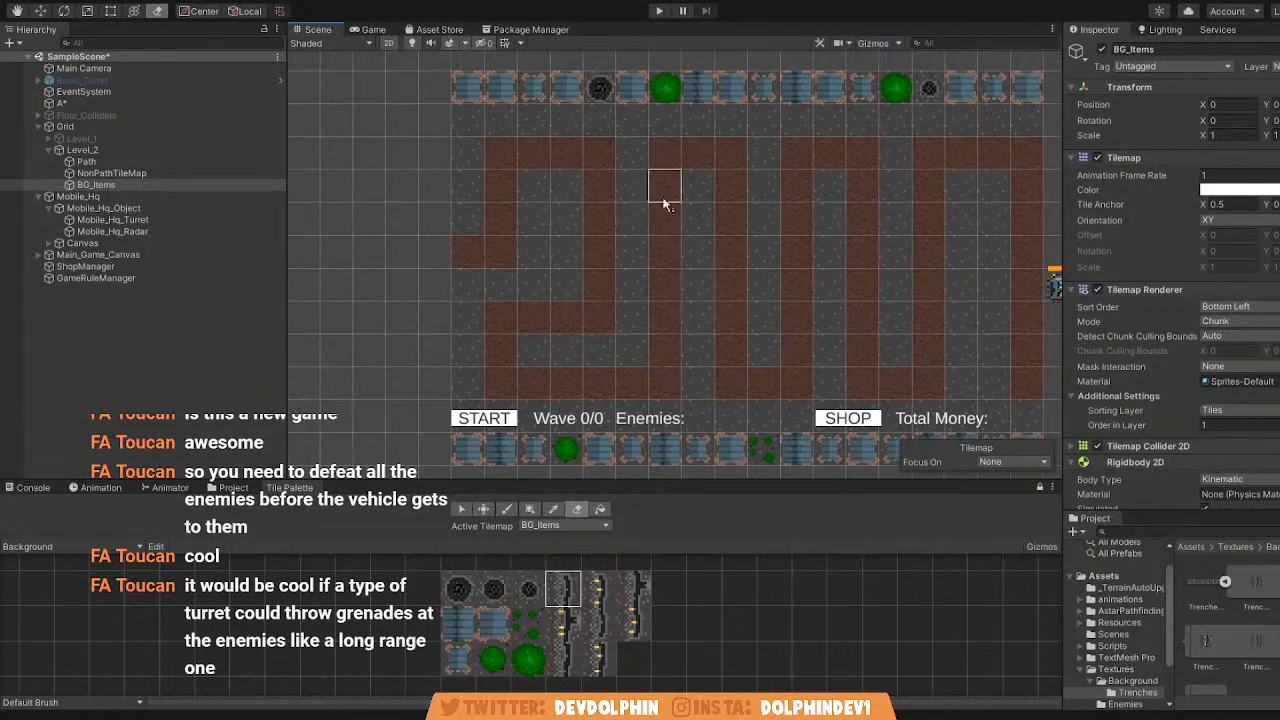
pyautogui.scroll(1, 643, 199)
pyautogui.scroll(-2, 645, 195)
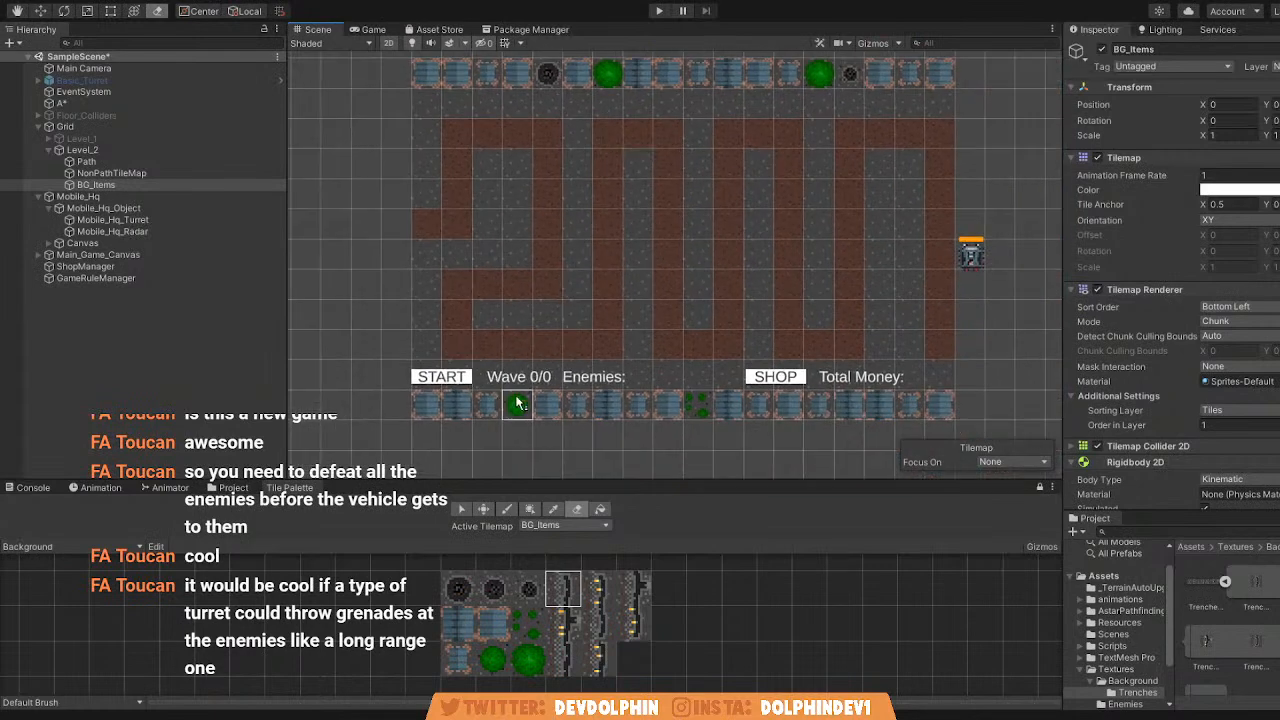
pyautogui.moveTo(421, 405); pyautogui.dragTo(969, 388)
pyautogui.moveTo(586, 124); pyautogui.dragTo(554, 180, button='middle')
pyautogui.moveTo(398, 130); pyautogui.dragTo(914, 134)
pyautogui.scroll(-5, 928, 180)
pyautogui.moveTo(884, 214)
pyautogui.mouseDown(button='middle')
pyautogui.moveTo(828, 391)
pyautogui.moveTo(827, 306)
pyautogui.mouseUp(button='middle')
pyautogui.scroll(2, 828, 391)
pyautogui.scroll(2, 846, 189)
pyautogui.moveTo(790, 370)
pyautogui.mouseDown(button='middle')
pyautogui.moveTo(846, 189)
pyautogui.moveTo(837, 267)
pyautogui.mouseUp(button='middle')
pyautogui.click(866, 44)
pyautogui.click(867, 45)
pyautogui.moveTo(605, 221); pyautogui.dragTo(657, 212, button='middle')
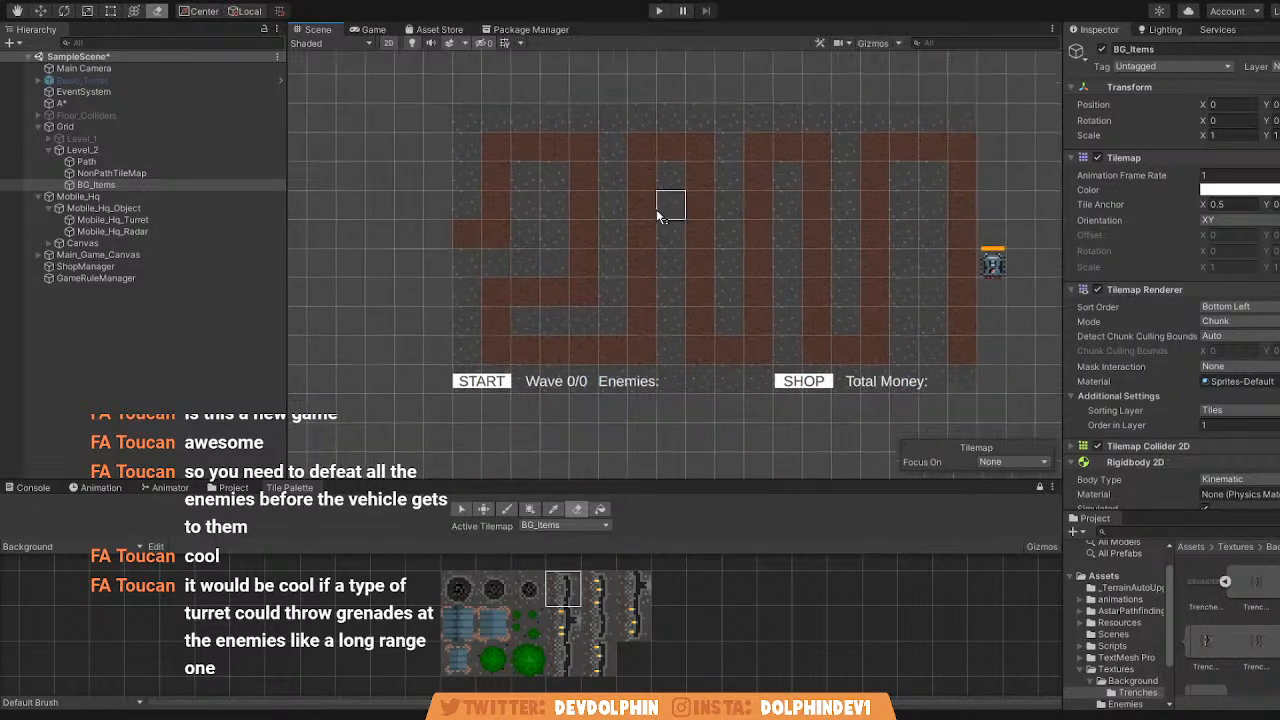
# Try erasing a row of Level_2's Path tilemap, undoing that along with the erasures of the border items.
pyautogui.click(86, 162)
pyautogui.moveTo(432, 226)
pyautogui.mouseDown()
pyautogui.moveTo(586, 160)
pyautogui.moveTo(463, 234)
pyautogui.moveTo(429, 351)
pyautogui.moveTo(602, 125)
pyautogui.moveTo(725, 318)
pyautogui.moveTo(690, 280)
pyautogui.moveTo(890, 280)
pyautogui.moveTo(909, 134)
pyautogui.moveTo(697, 231)
pyautogui.mouseUp()
pyautogui.scroll(-2, 814, 206)
pyautogui.scroll(3, 825, 220)
pyautogui.scroll(-3, 827, 222)
pyautogui.hotkey('ctrl', 'z')
pyautogui.hotkey('ctrl', 'z')
pyautogui.hotkey('ctrl', 'z')
pyautogui.hotkey('ctrl', 'z')
pyautogui.hotkey('ctrl', 'z')
pyautogui.hotkey('ctrl', 'z')
pyautogui.hotkey('ctrl', 'z')
pyautogui.hotkey('ctrl', 'z')
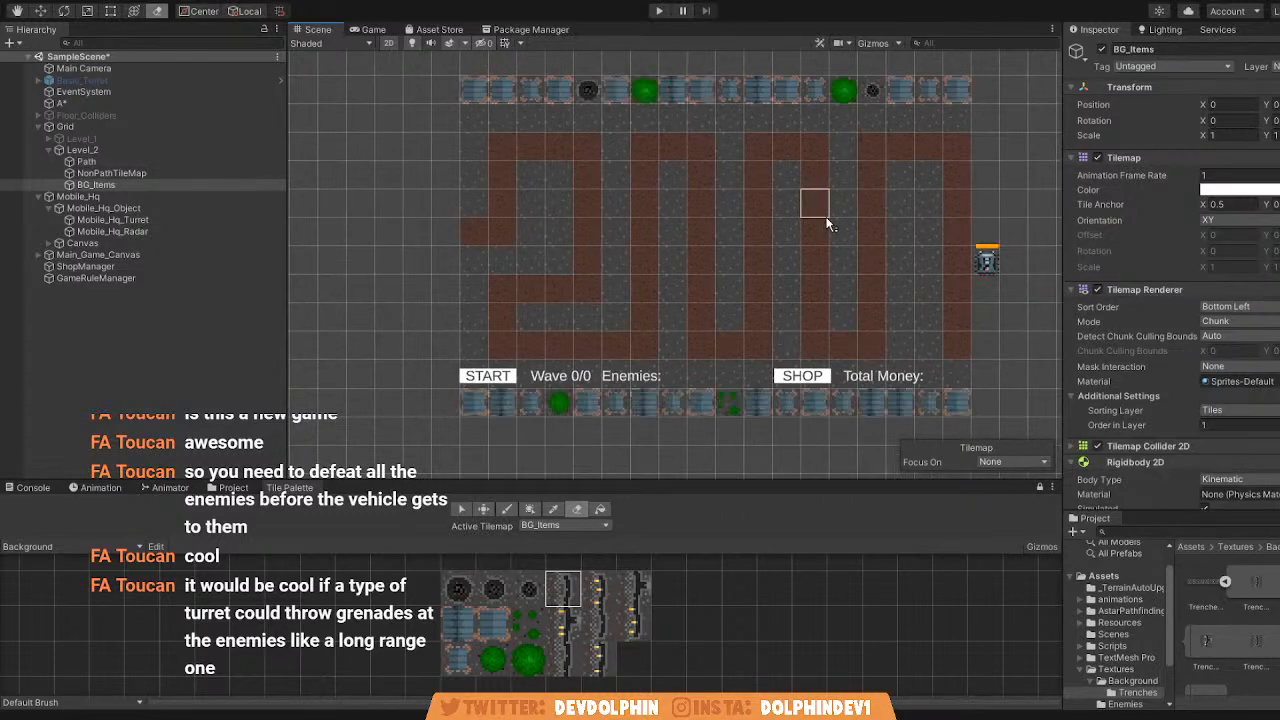
pyautogui.hotkey('ctrl', 'z')
pyautogui.hotkey('ctrl', 'z')
# Erase all the brown path tiles from Level_2's Path tilemap.
pyautogui.scroll(1, 640, 232)
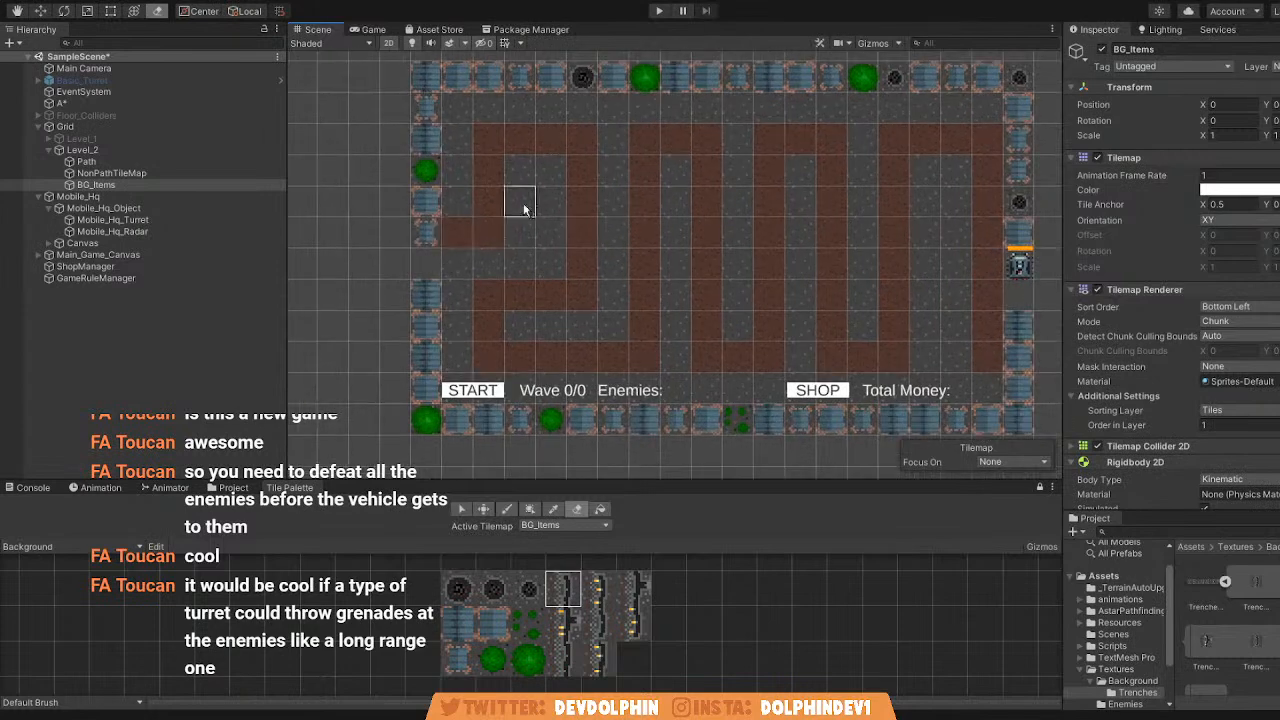
pyautogui.click(129, 161)
pyautogui.moveTo(498, 172)
pyautogui.mouseDown()
pyautogui.moveTo(496, 132)
pyautogui.moveTo(520, 207)
pyautogui.moveTo(580, 284)
pyautogui.mouseUp()
pyautogui.moveTo(552, 232)
pyautogui.keyDown('ctrl'); pyautogui.mouseDown()
pyautogui.moveTo(664, 305)
pyautogui.moveTo(654, 217)
pyautogui.moveTo(784, 440)
pyautogui.moveTo(941, 314)
pyautogui.mouseUp(); pyautogui.keyUp('ctrl')
pyautogui.moveTo(584, 265); pyautogui.dragTo(560, 271, button='middle')
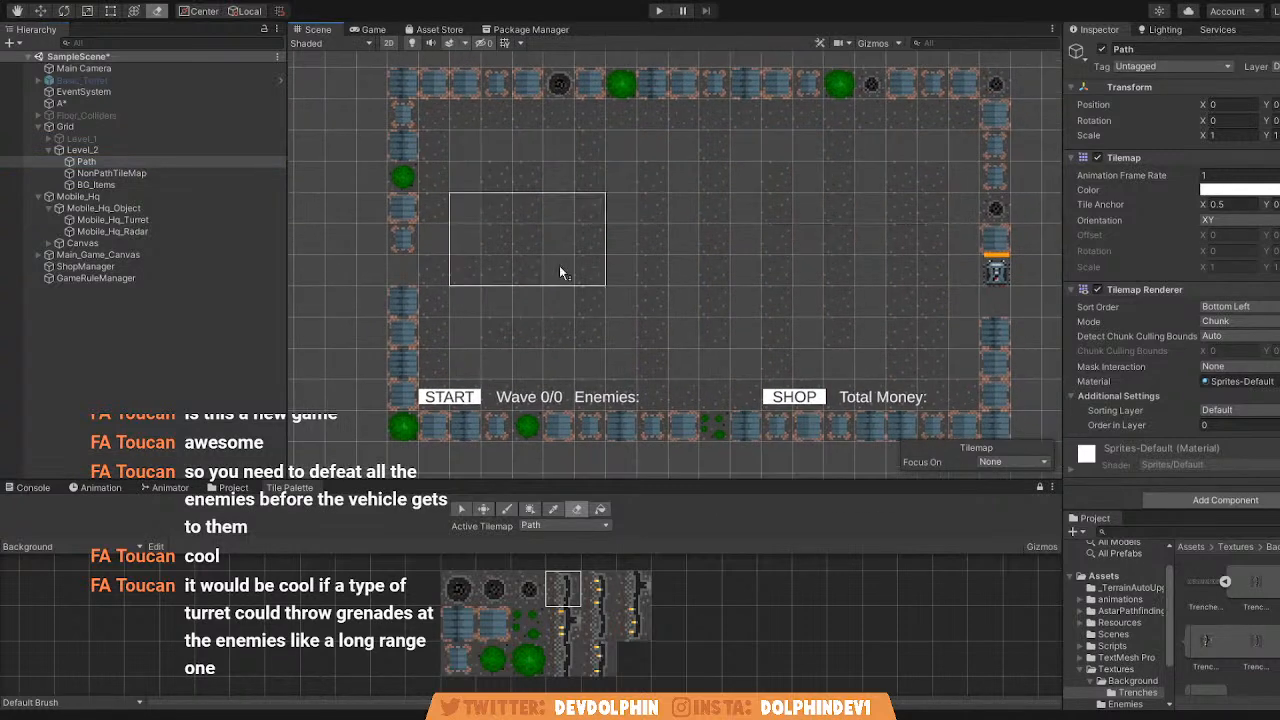
# Erase all the ground tiles from Level_2's NonPathTileMap.
pyautogui.click(173, 170)
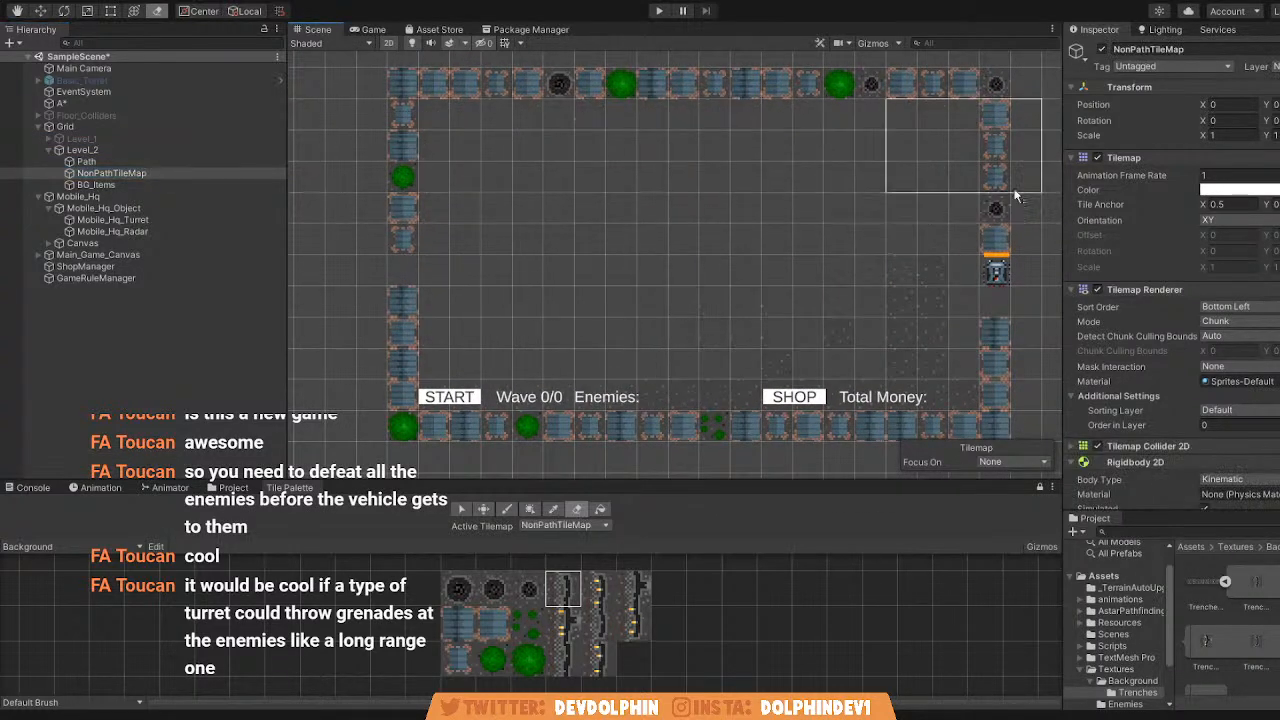
pyautogui.moveTo(858, 304); pyautogui.dragTo(869, 237, button='middle')
pyautogui.moveTo(711, 289); pyautogui.dragTo(699, 338, button='middle')
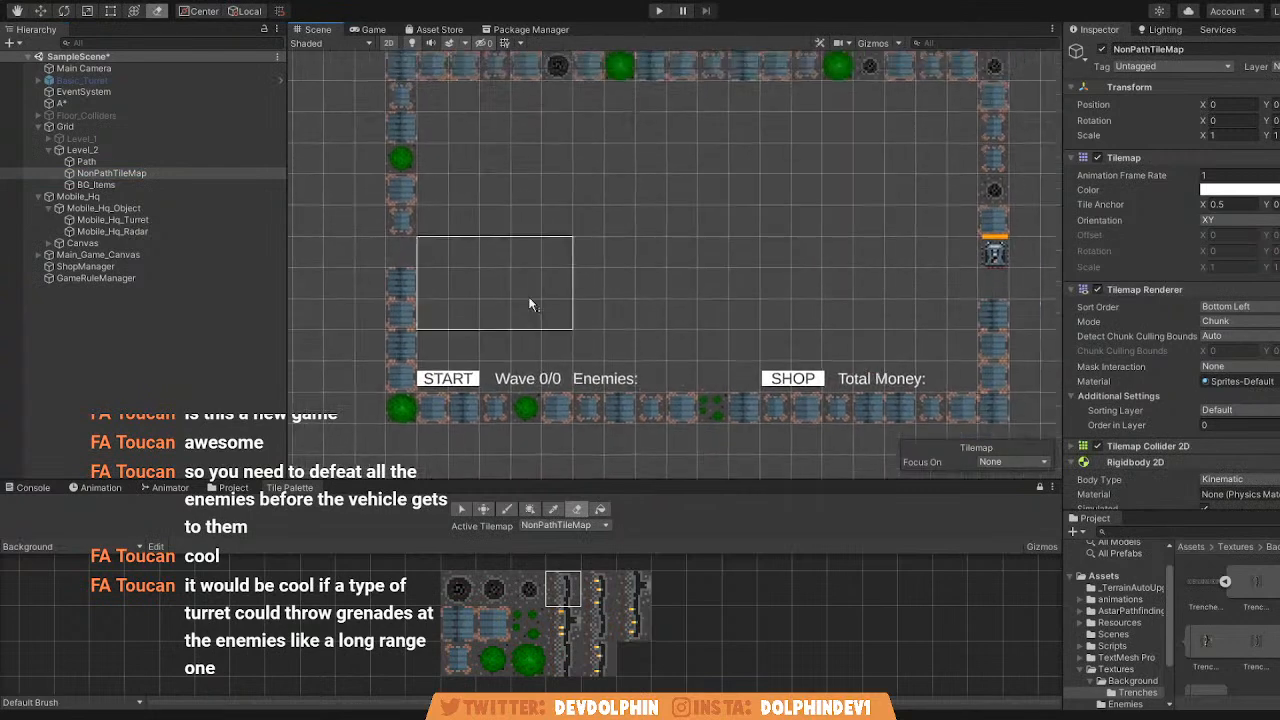
# Deactivate Level_2 and activate Level_1 to show its finished map again.
pyautogui.click(128, 149)
pyautogui.click(128, 139)
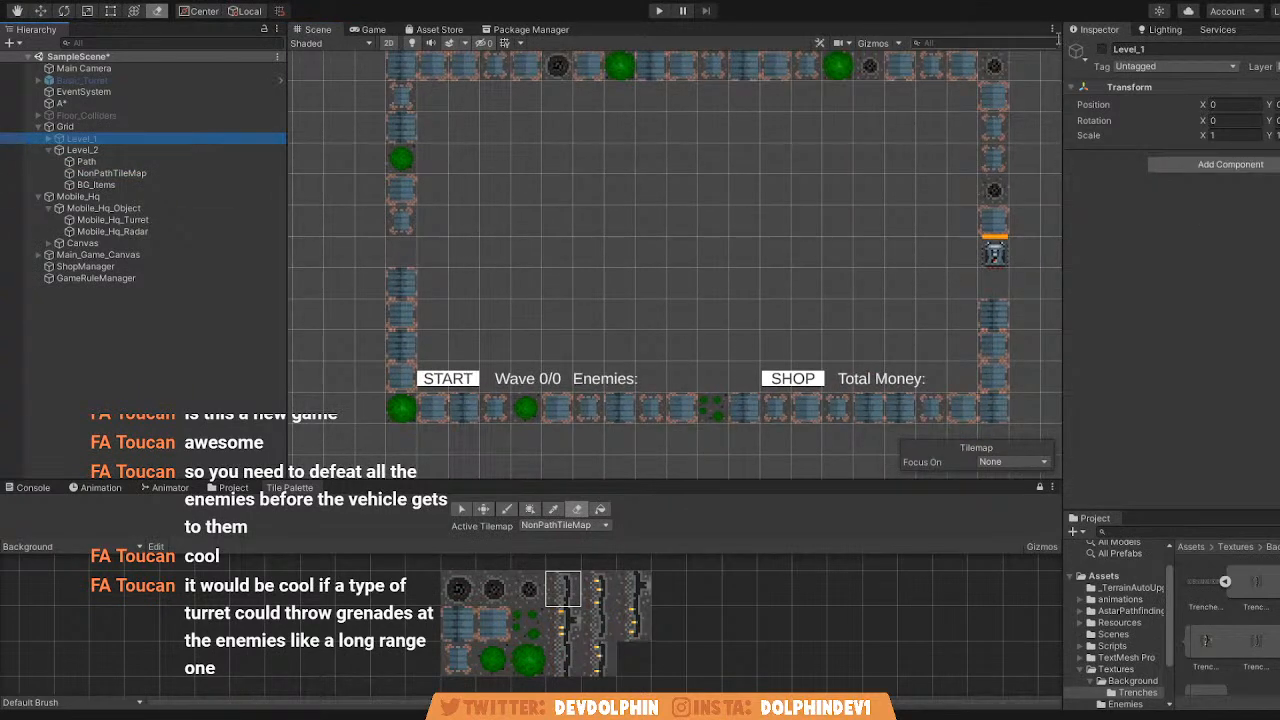
pyautogui.click(148, 149)
pyautogui.click(1102, 49)
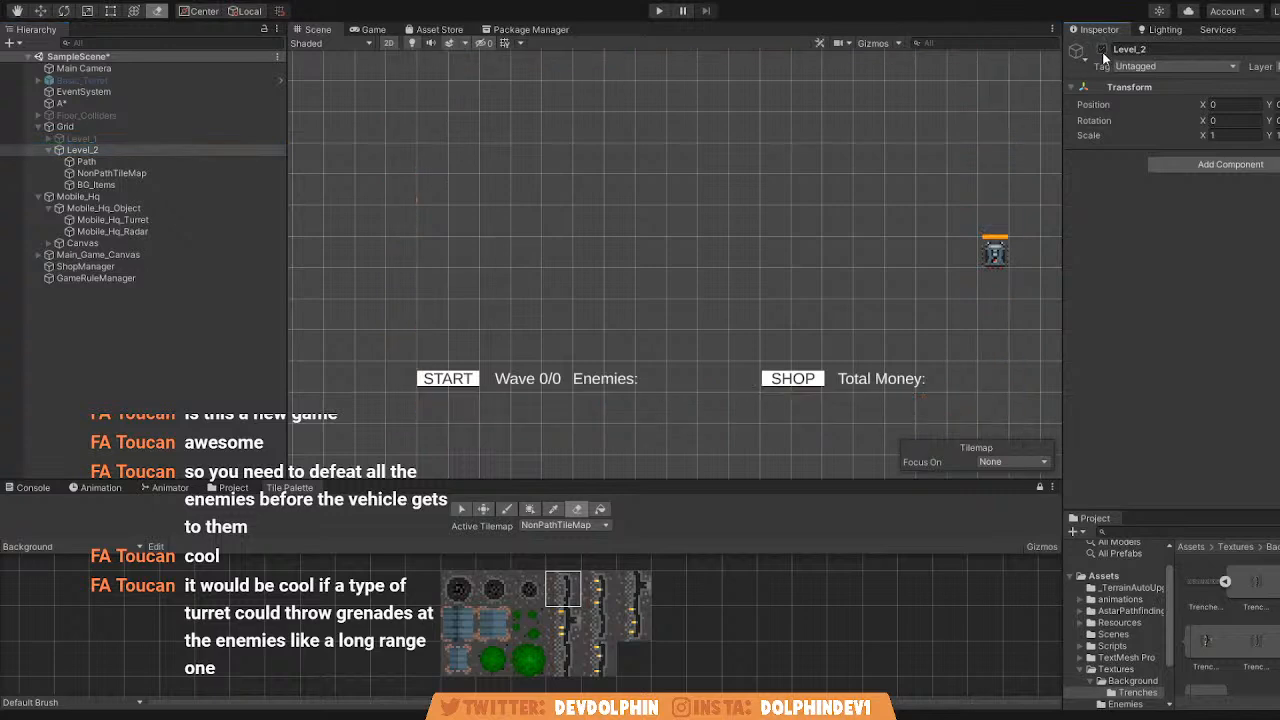
pyautogui.click(190, 137)
pyautogui.click(1102, 49)
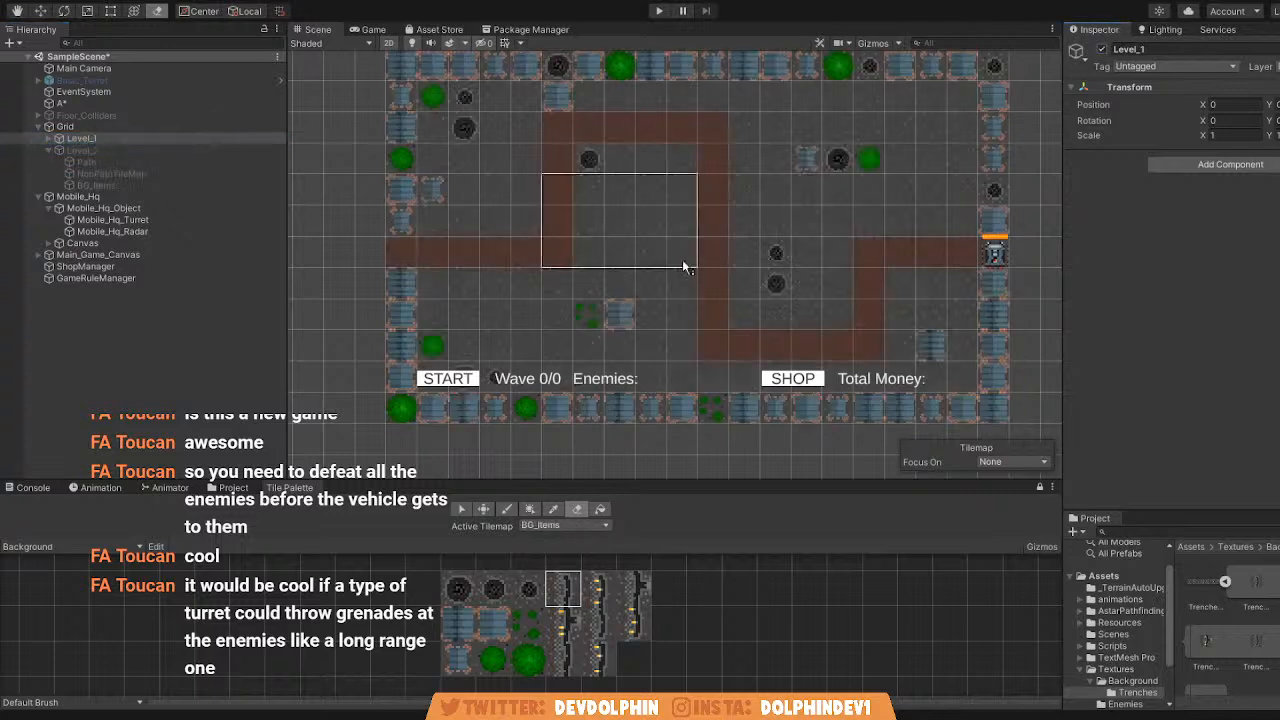
pyautogui.click(396, 254)
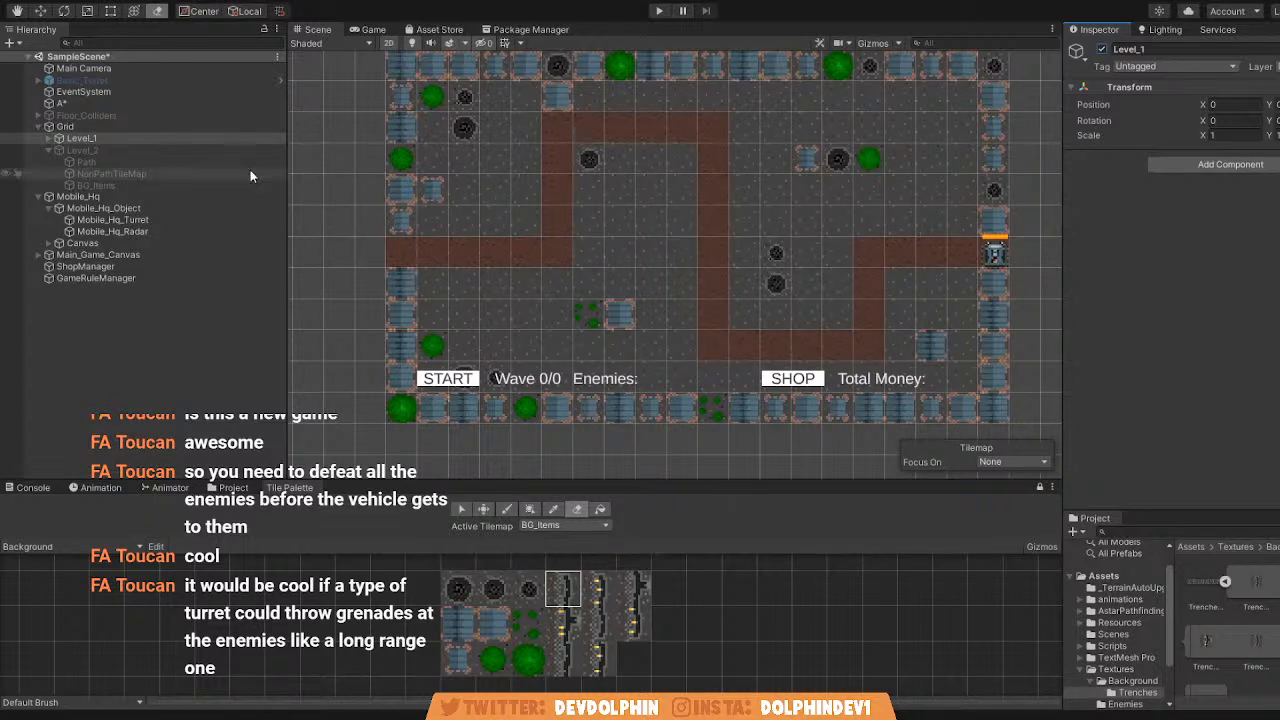
# Rename Level_1 as Level_4 and Level_2 as Level_1 in the scene hierarchy.
pyautogui.click(104, 138)
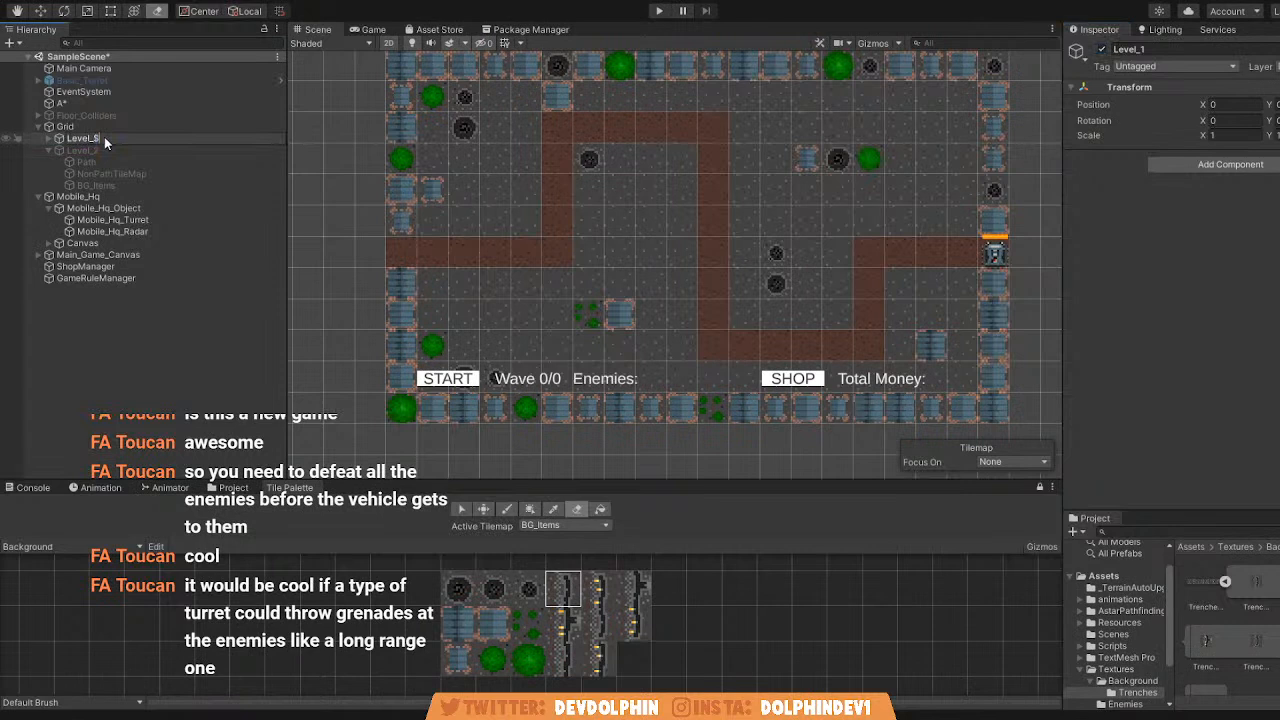
pyautogui.write('4')
pyautogui.press('Return')
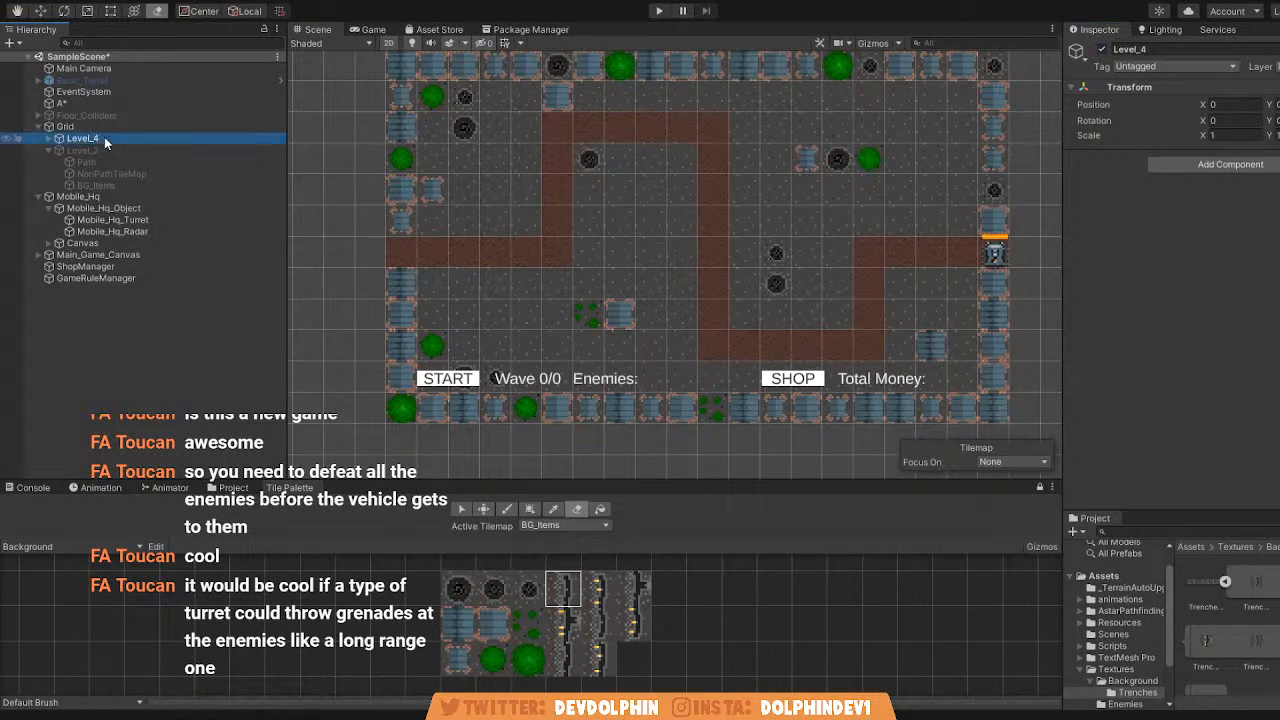
pyautogui.click(104, 148)
pyautogui.write('1')
pyautogui.press('Return')
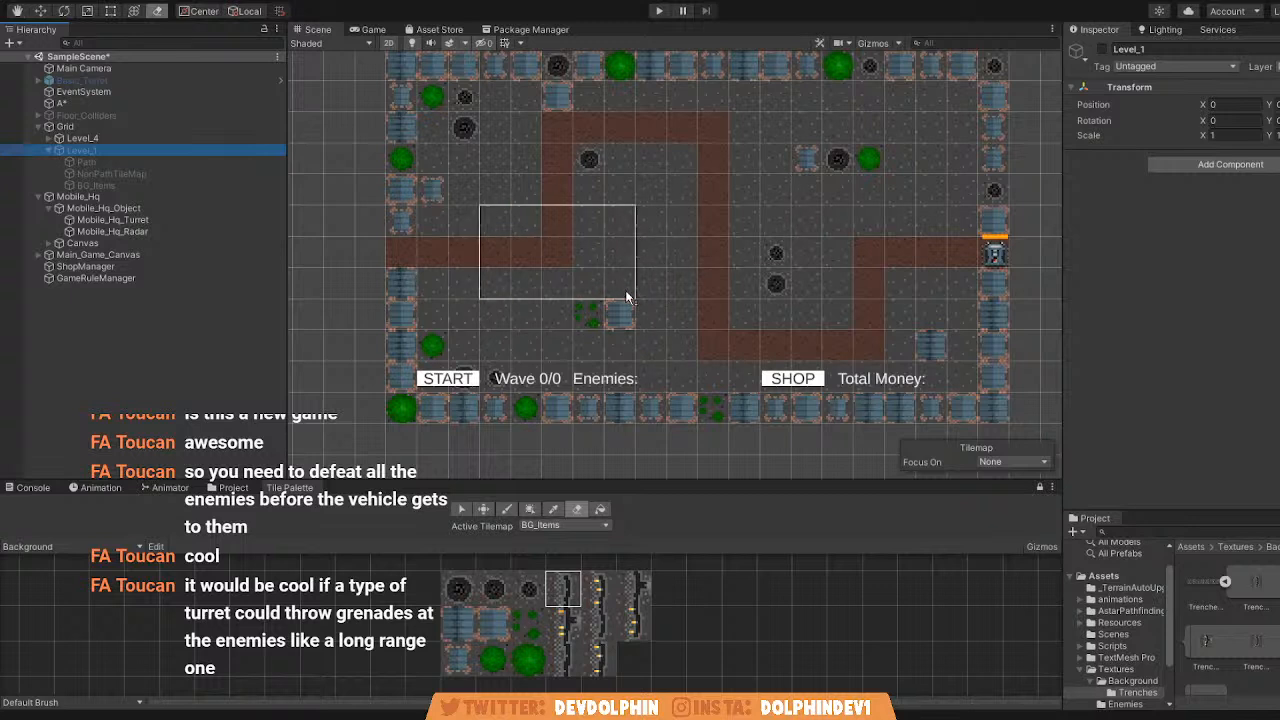
# Deactivate Level_4 and activate the newly renamed Level_1.
pyautogui.click(374, 263)
pyautogui.press('i')
pyautogui.press('d')
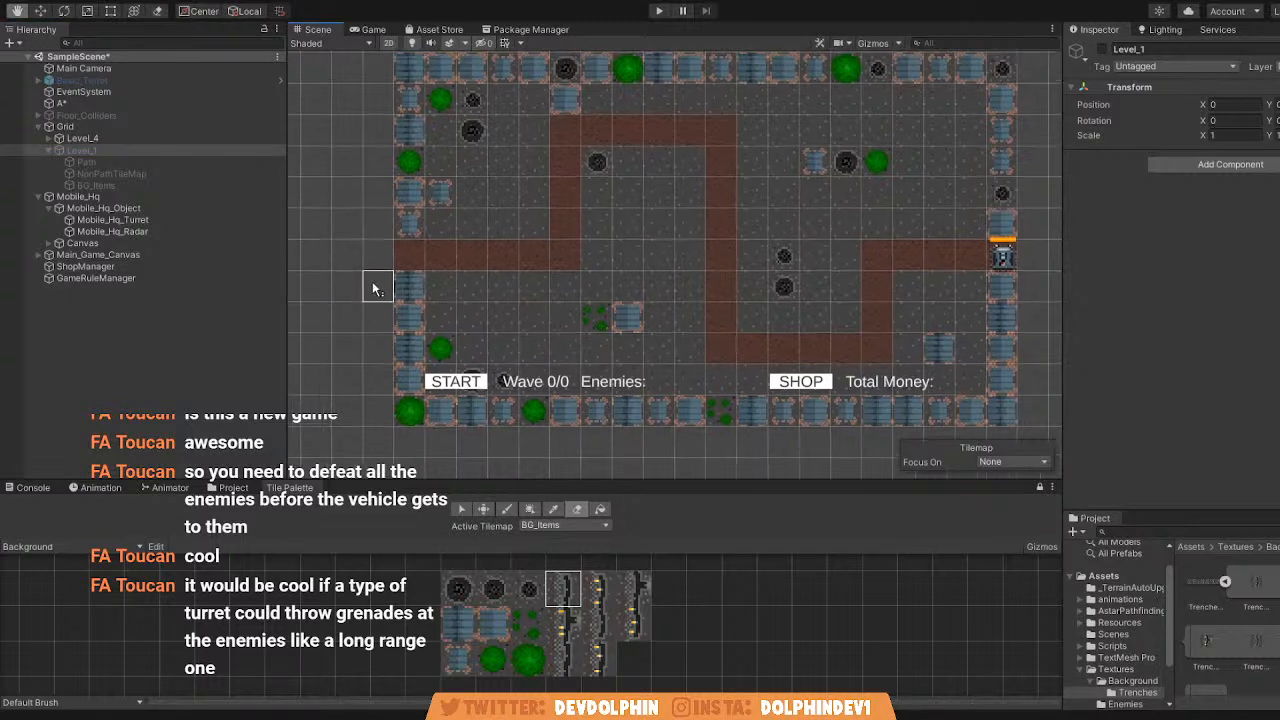
pyautogui.click(175, 138)
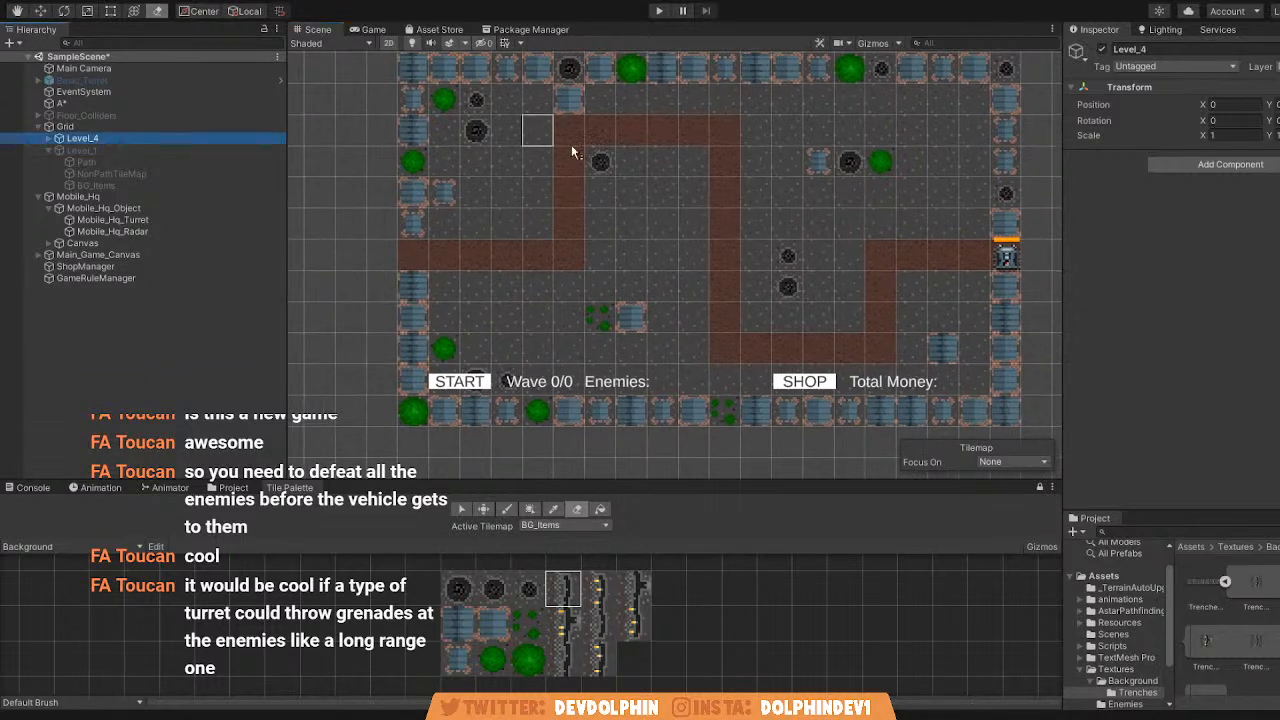
pyautogui.click(1101, 49)
pyautogui.click(95, 150)
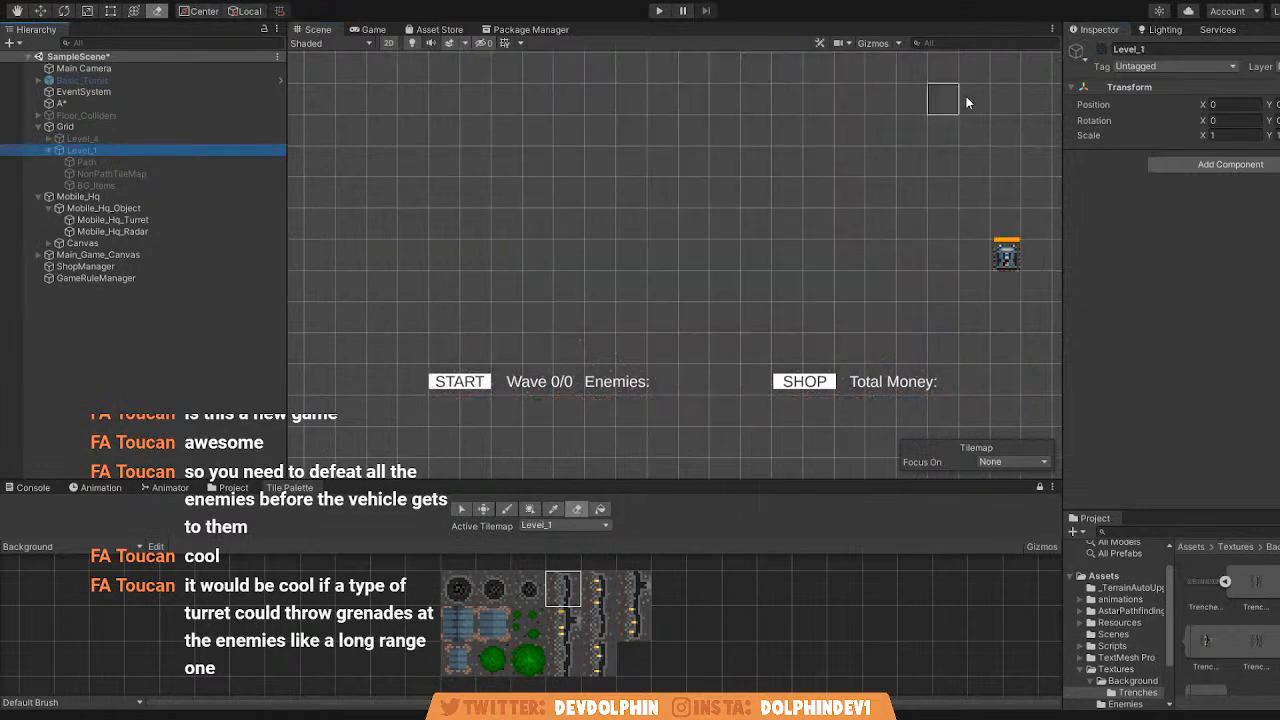
pyautogui.click(1102, 50)
# Select the Path tilemap of Level_1 as the active tilemap and frame the map area.
pyautogui.click(130, 161)
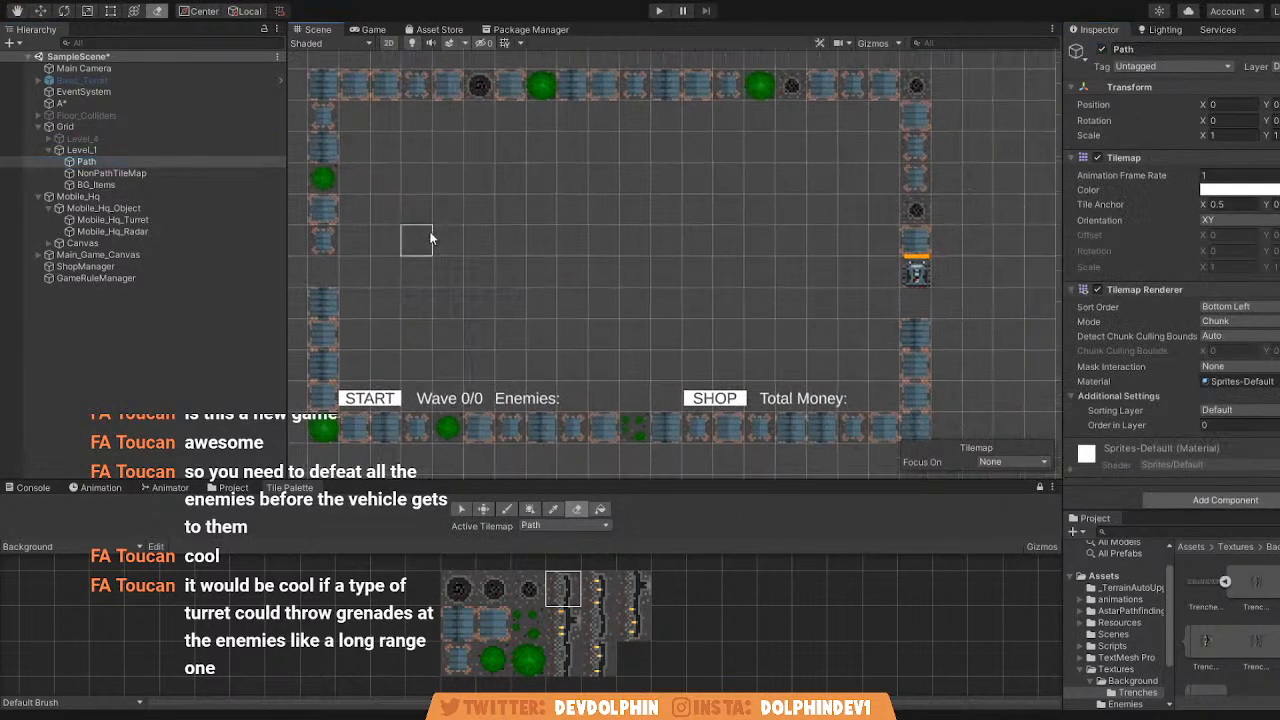
pyautogui.press('f')
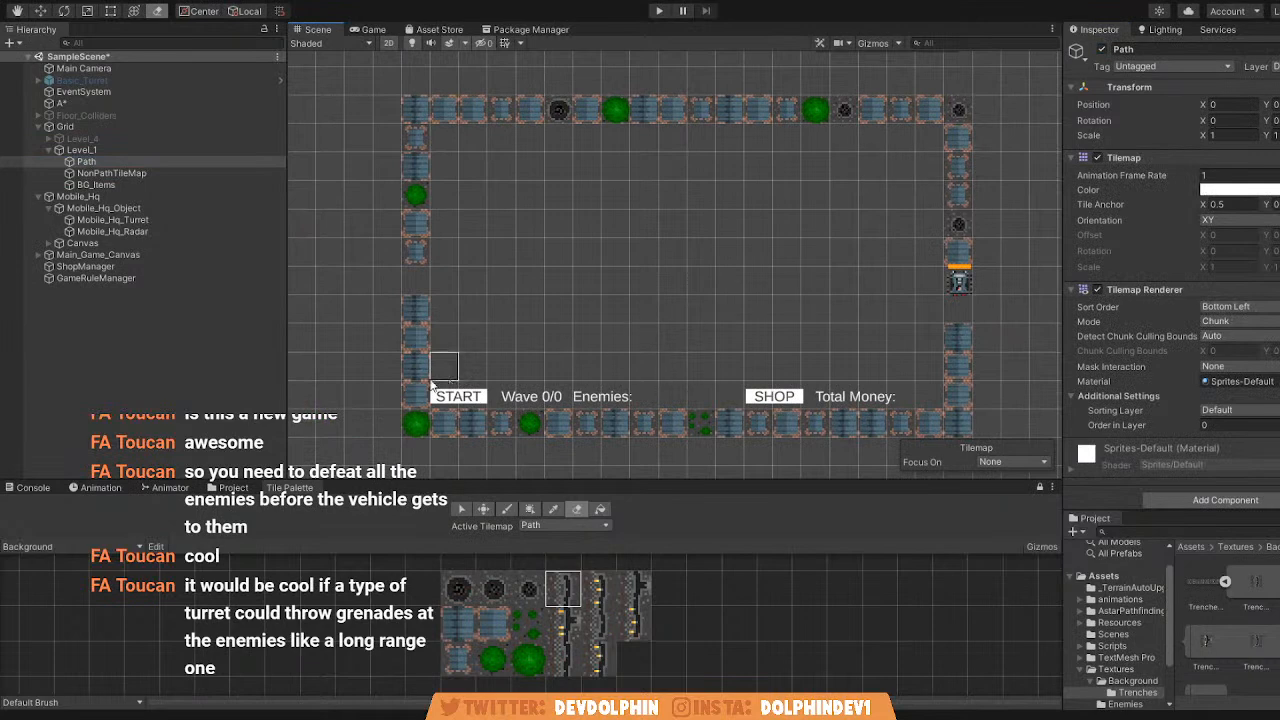
pyautogui.scroll(3, 580, 290)
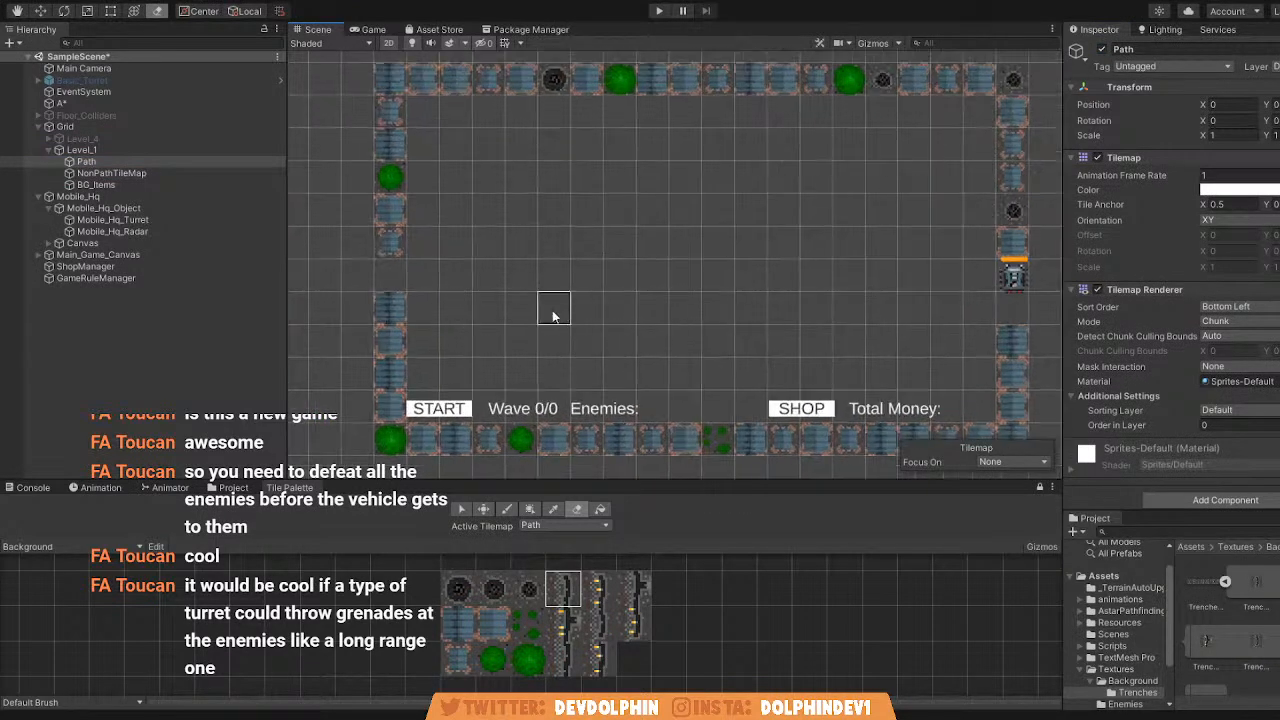
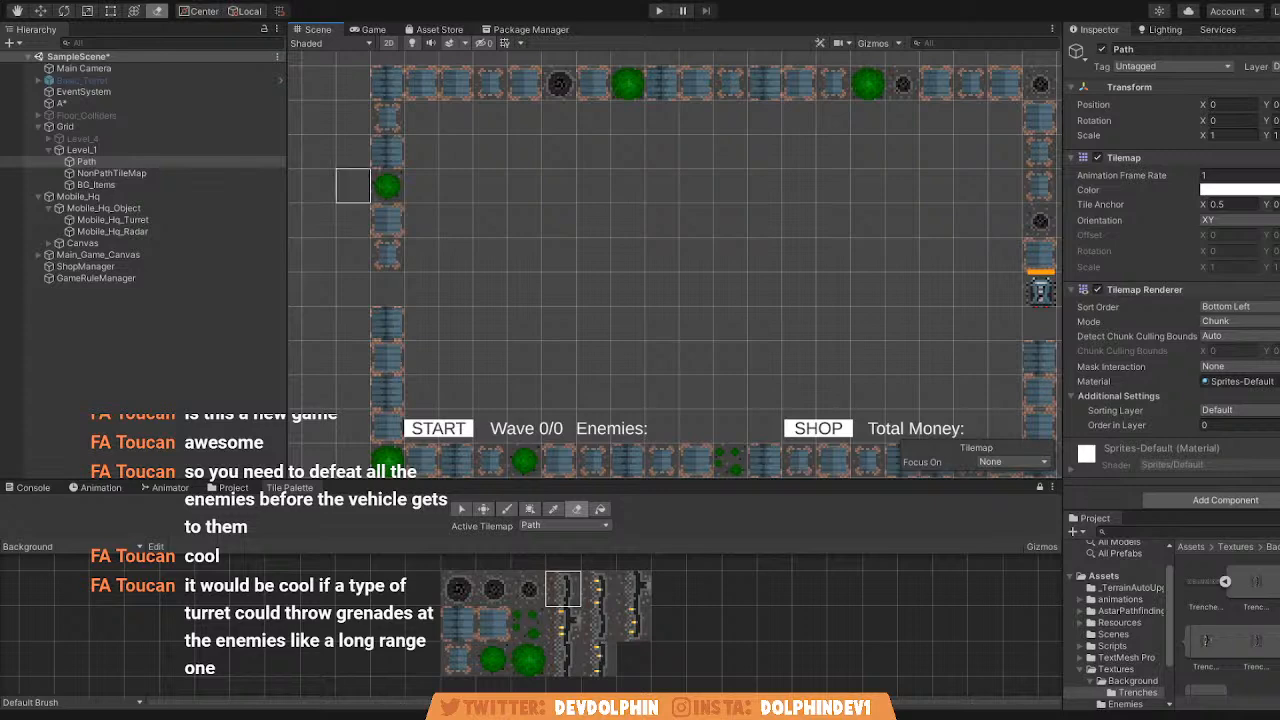
# Examine the cleared map area, its border and the side openings to plan the route of the new path.
pyautogui.moveTo(484, 168); pyautogui.dragTo(440, 144, button='middle')
pyautogui.scroll(-1, 376, 89)
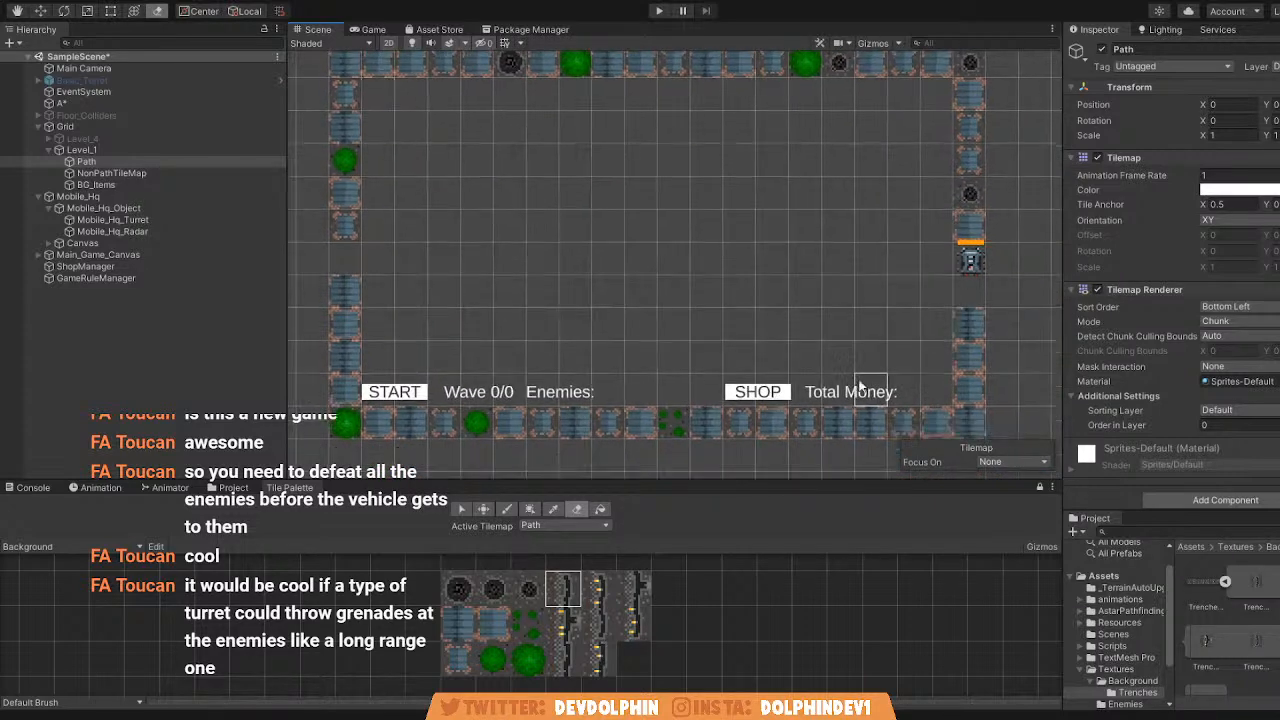
pyautogui.scroll(3, 916, 370)
pyautogui.moveTo(866, 346); pyautogui.dragTo(859, 352, button='middle')
pyautogui.scroll(-2, 859, 358)
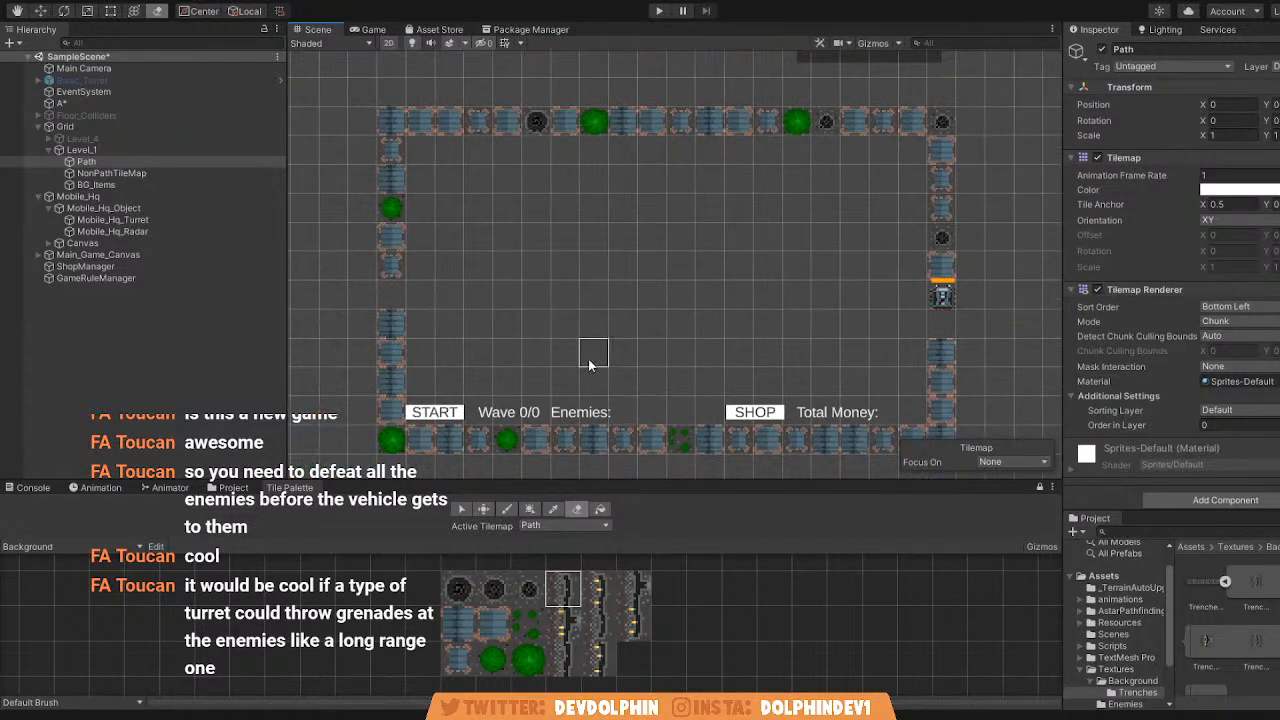
pyautogui.moveTo(677, 388); pyautogui.dragTo(676, 390, button='middle')
pyautogui.scroll(1, 586, 298)
pyautogui.moveTo(535, 240); pyautogui.dragTo(557, 233, button='middle')
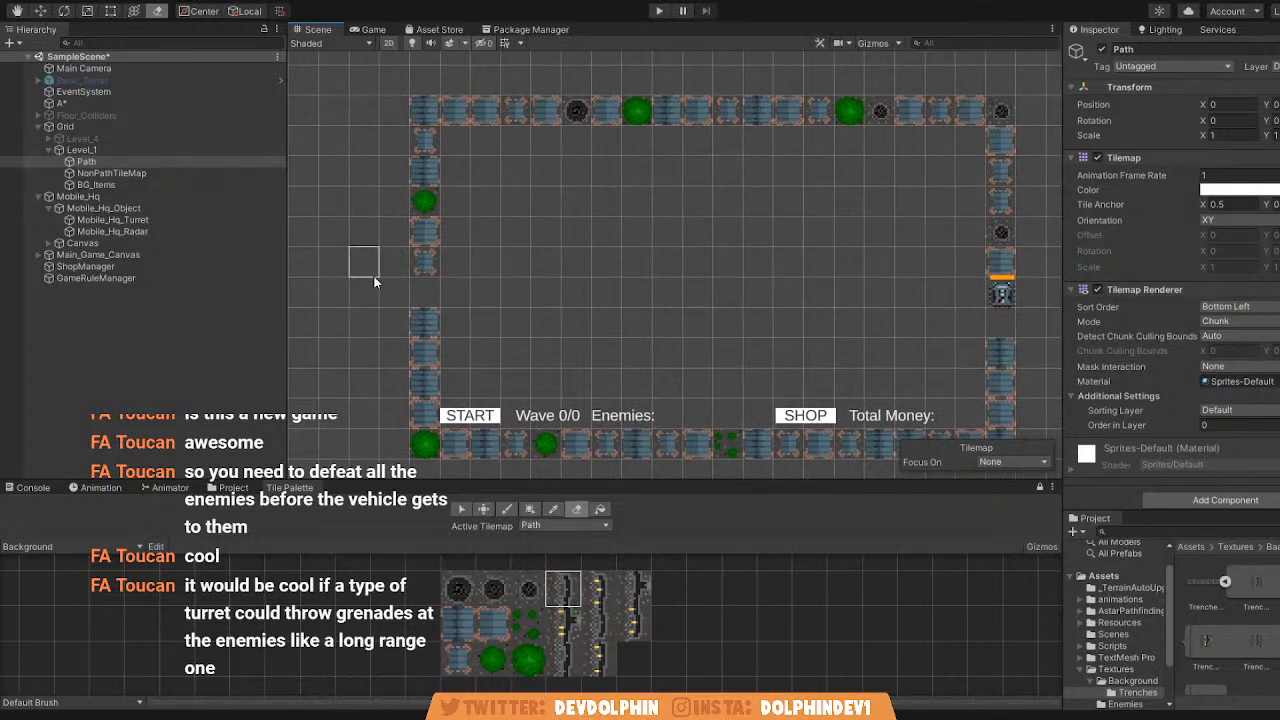
pyautogui.moveTo(376, 296); pyautogui.dragTo(388, 294, button='middle')
# Keep Path as the active tilemap, load the PathTiles palette and pick its brown dirt tile for painting.
pyautogui.click(577, 549)
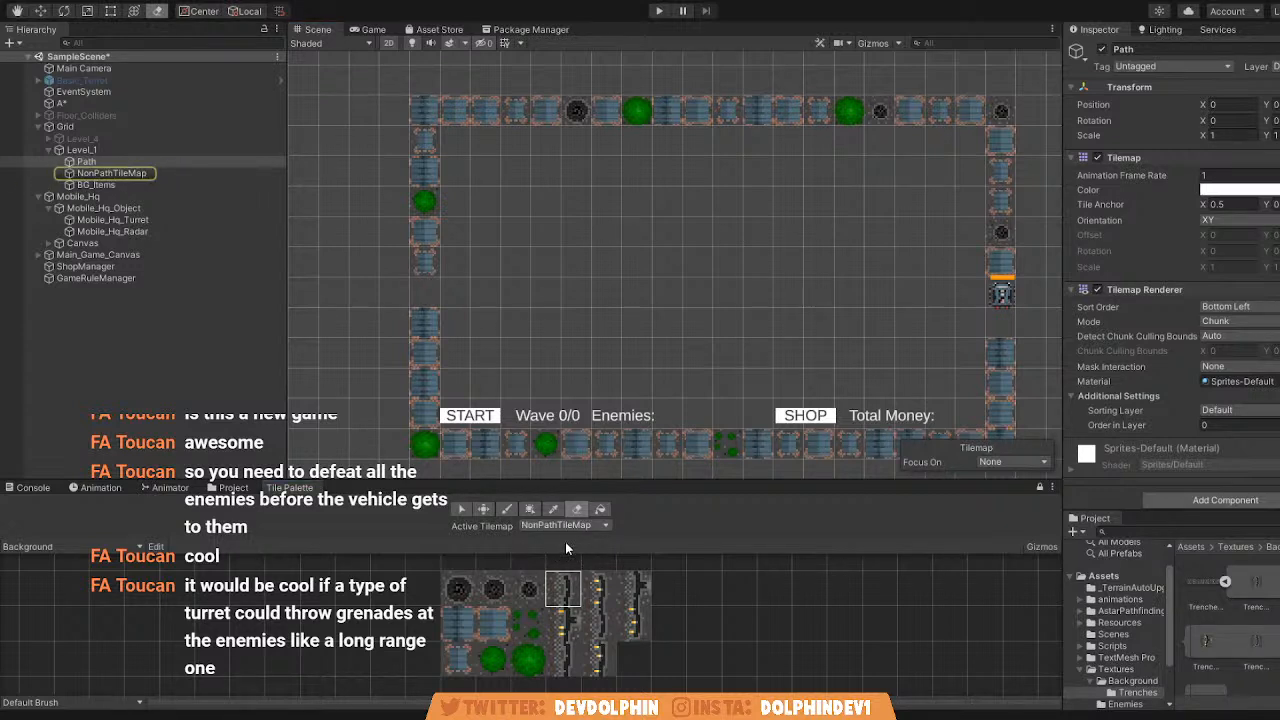
pyautogui.click(548, 563)
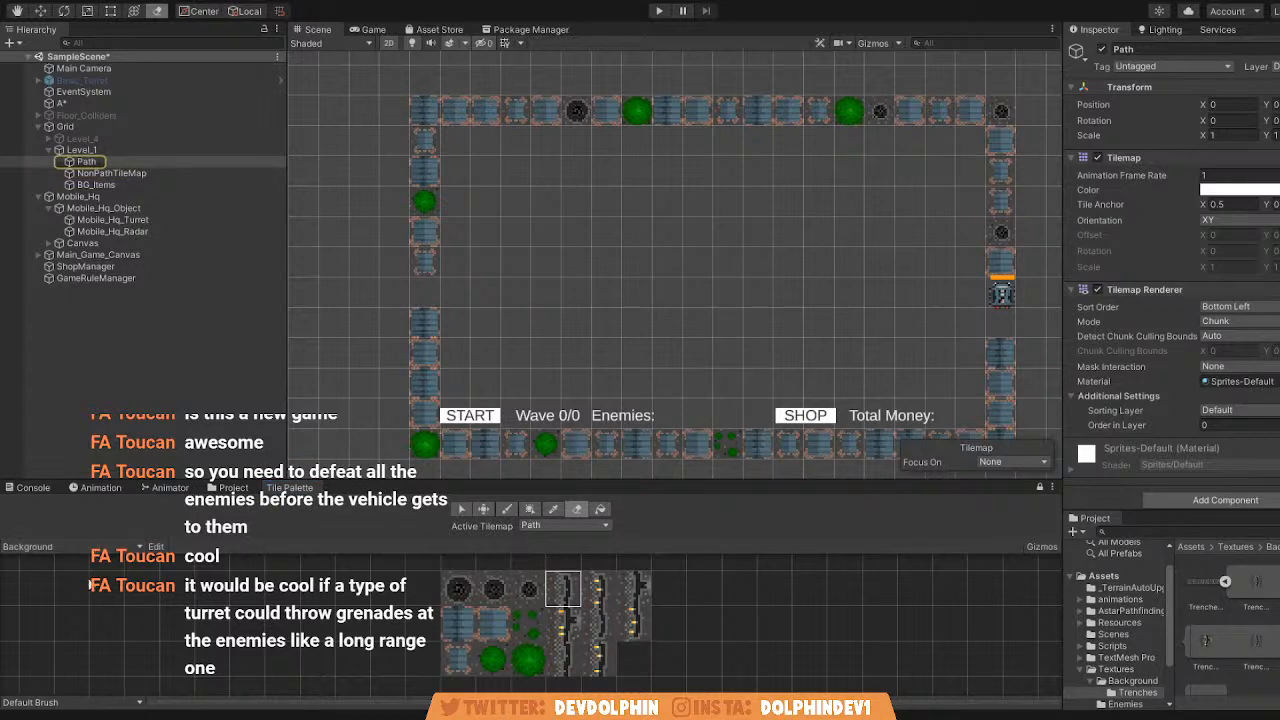
pyautogui.click(82, 581)
pyautogui.click(540, 625)
pyautogui.click(563, 270)
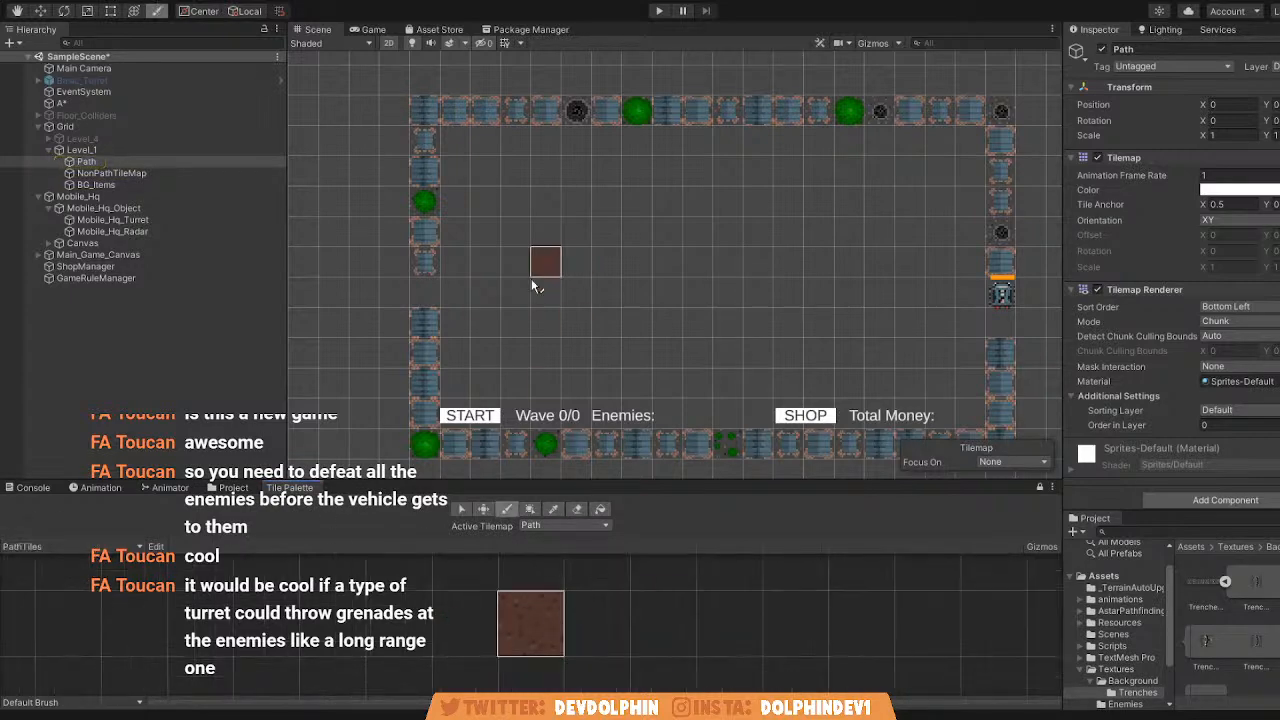
# Try to paint a dirt path from the opening in the map's left border, turning upward at the second inner column.
pyautogui.scroll(3, 440, 290)
pyautogui.moveTo(424, 280); pyautogui.dragTo(377, 280, button='middle')
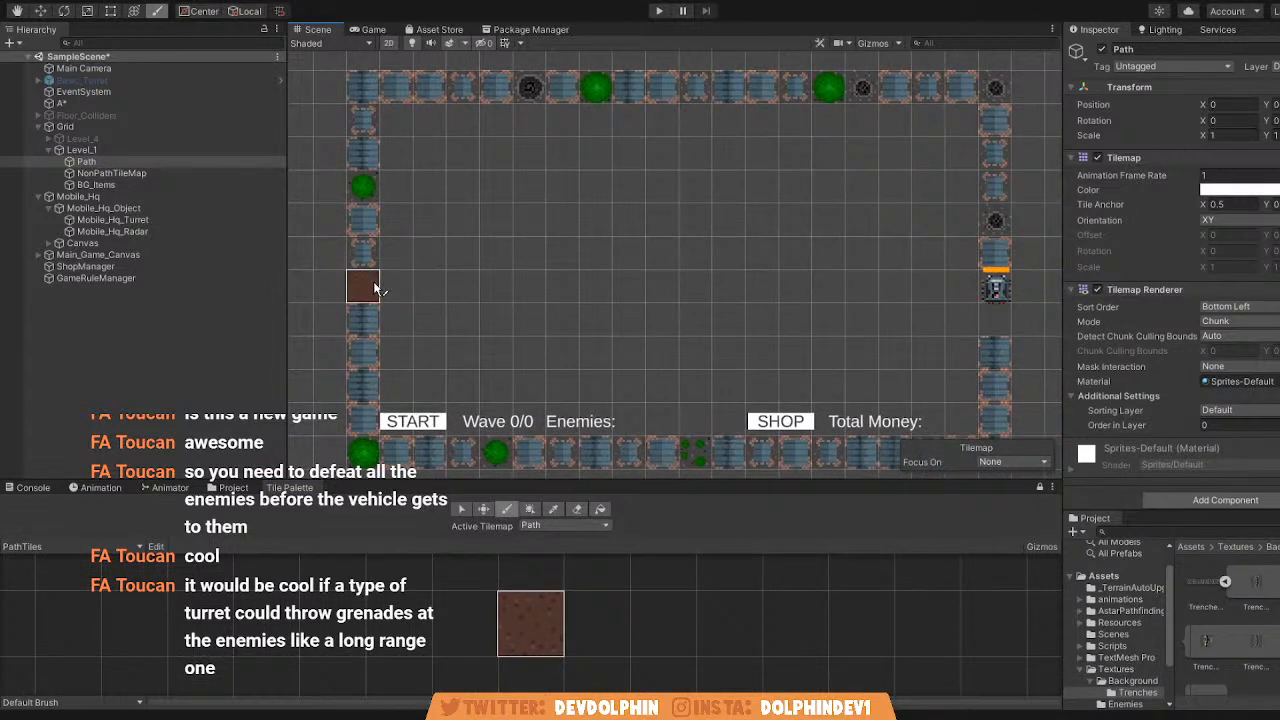
pyautogui.moveTo(406, 287); pyautogui.dragTo(406, 287, button='middle')
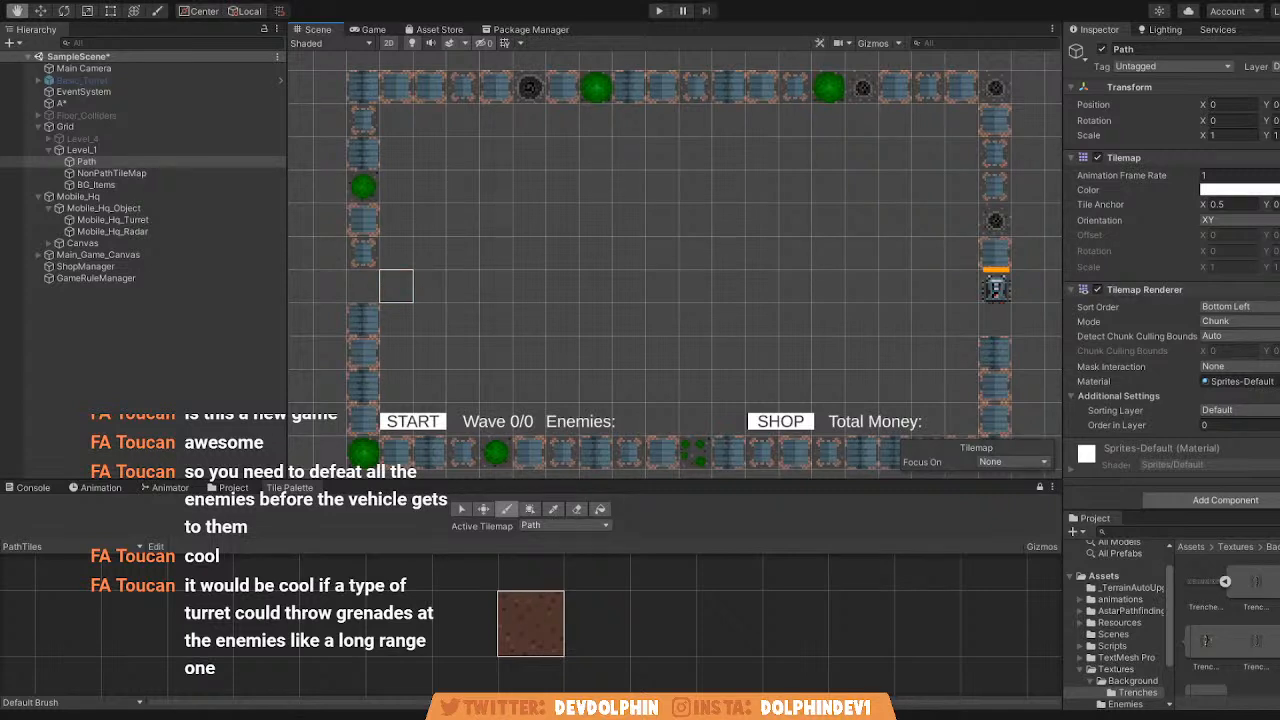
pyautogui.click(365, 284)
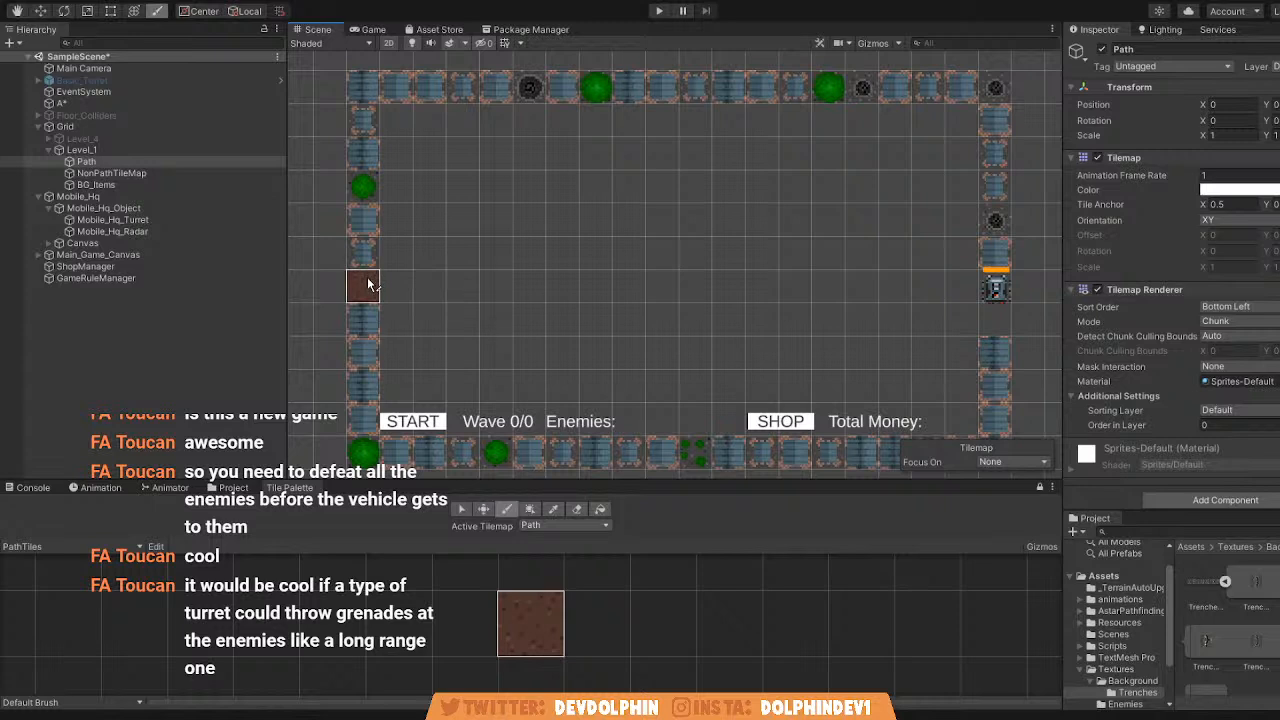
pyautogui.scroll(1, 365, 284)
pyautogui.moveTo(366, 284)
pyautogui.mouseDown()
pyautogui.moveTo(430, 249)
pyautogui.moveTo(425, 150)
pyautogui.mouseUp()
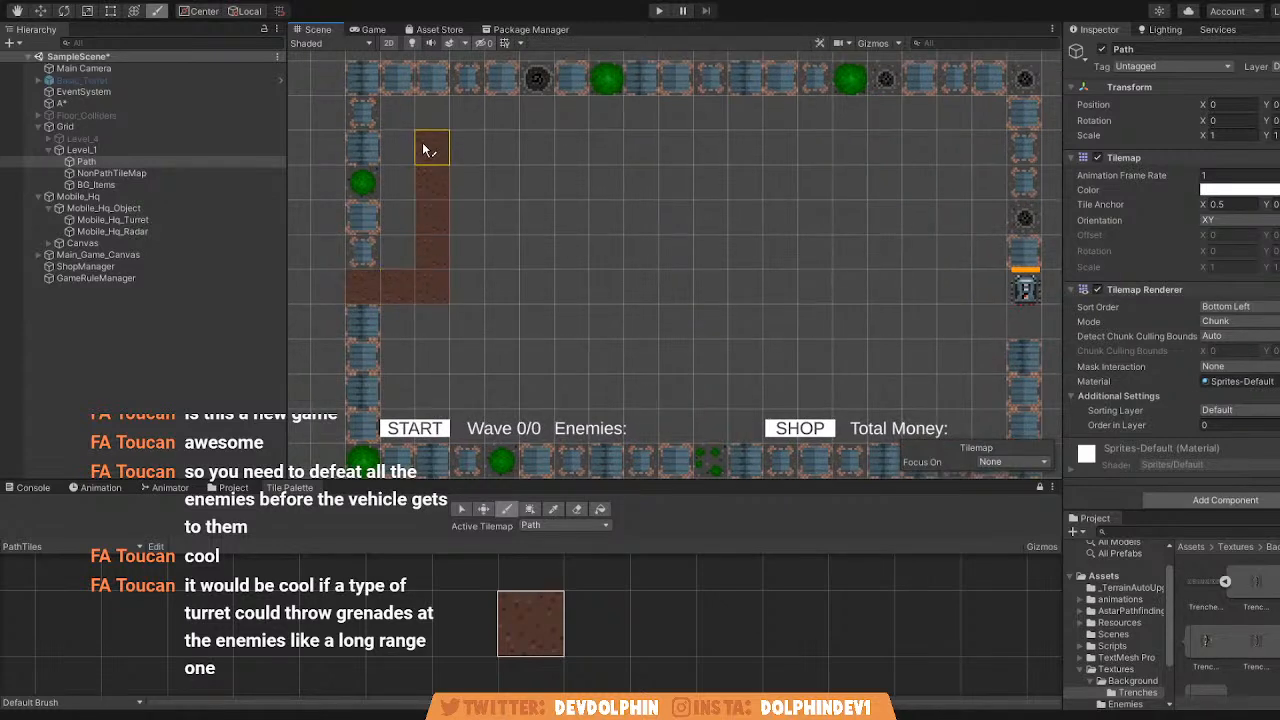
# Undo the path tiles painted from the left border opening.
pyautogui.hotkey('ctrl', 'z')
pyautogui.hotkey('ctrl', 'z')
pyautogui.hotkey('ctrl', 'z')
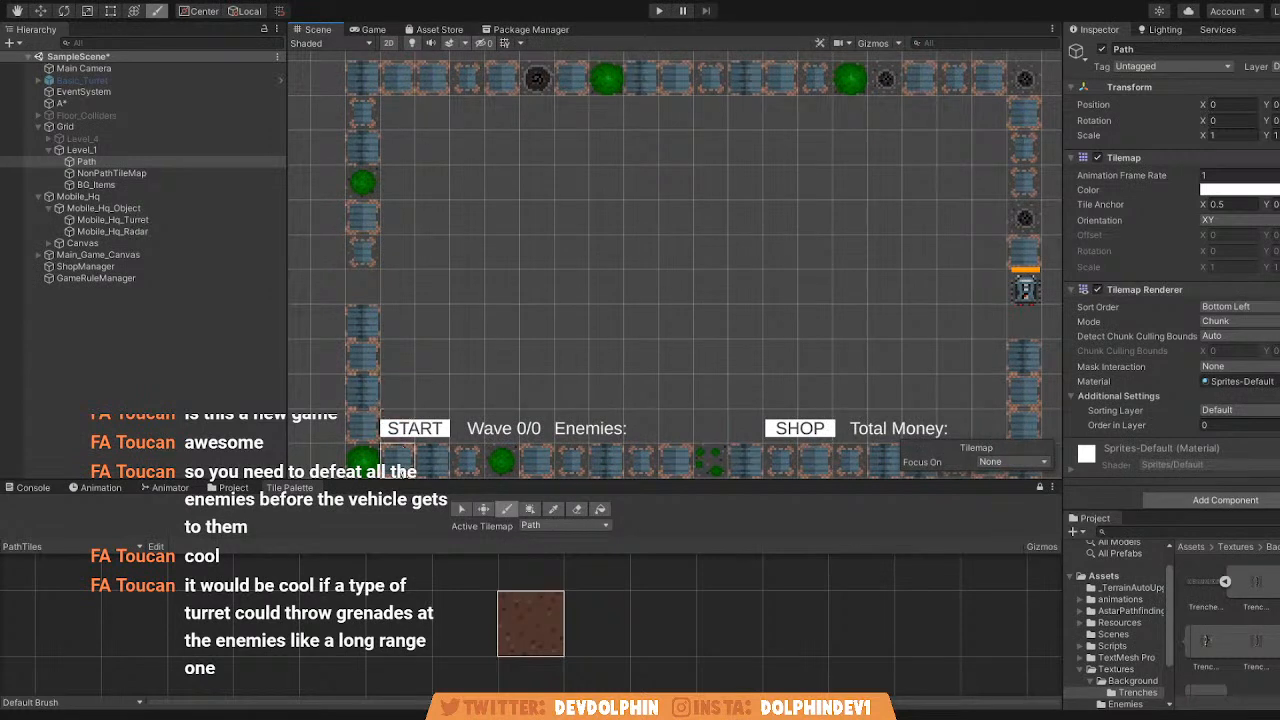
# Paint two dirt path tiles beside the left border, one row above the START label.
pyautogui.moveTo(402, 395); pyautogui.dragTo(429, 396)
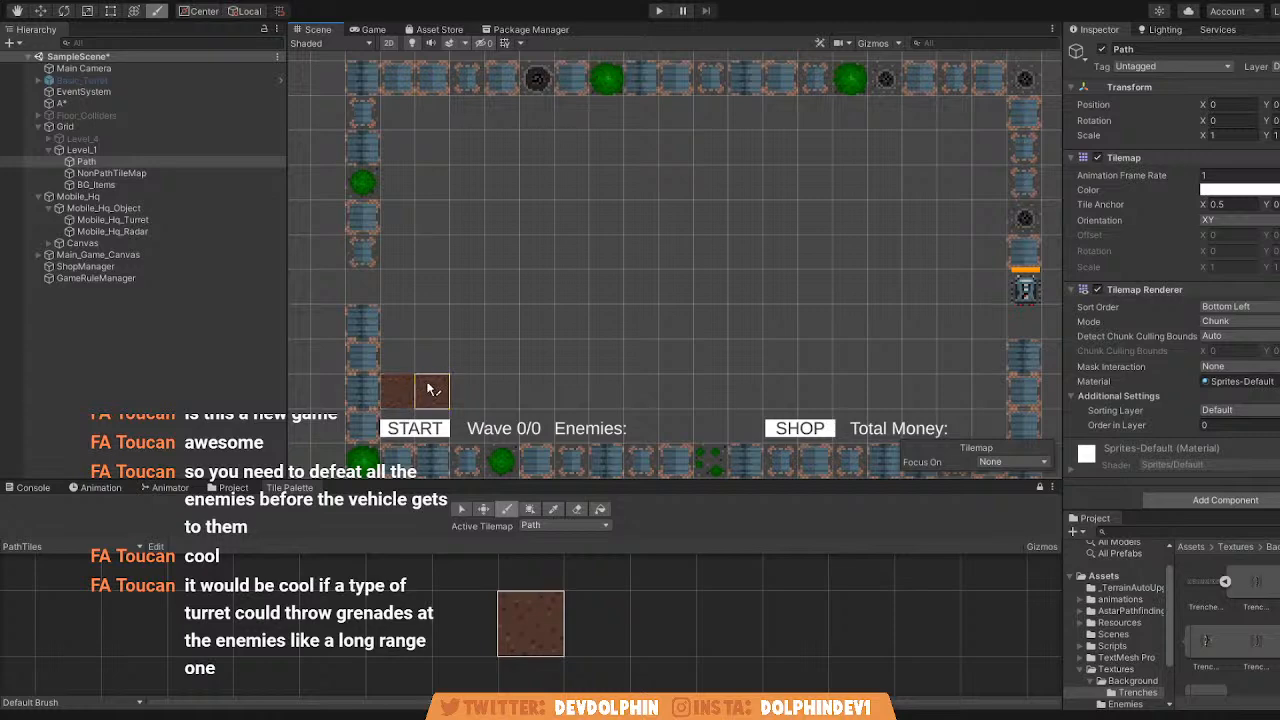
pyautogui.moveTo(363, 217); pyautogui.dragTo(368, 258, button='middle')
pyautogui.scroll(-2, 391, 208)
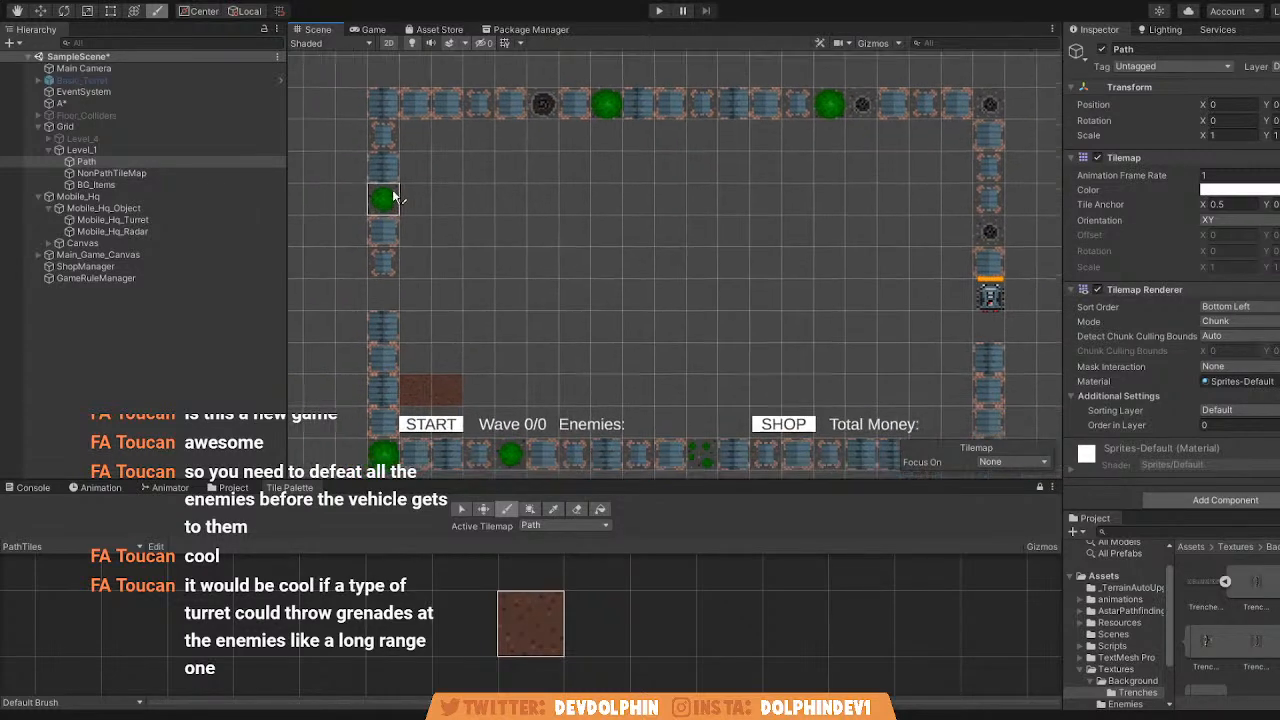
# Try to paint a winding dirt path with two-tile gaps between its columns, from the starting tiles across to the right border.
pyautogui.moveTo(447, 360)
pyautogui.mouseDown()
pyautogui.moveTo(448, 171)
pyautogui.moveTo(537, 171)
pyautogui.moveTo(548, 385)
pyautogui.moveTo(636, 393)
pyautogui.moveTo(633, 174)
pyautogui.moveTo(720, 176)
pyautogui.moveTo(728, 368)
pyautogui.moveTo(797, 394)
pyautogui.moveTo(821, 337)
pyautogui.moveTo(826, 166)
pyautogui.mouseUp()
pyautogui.moveTo(826, 166); pyautogui.dragTo(771, 177, button='middle')
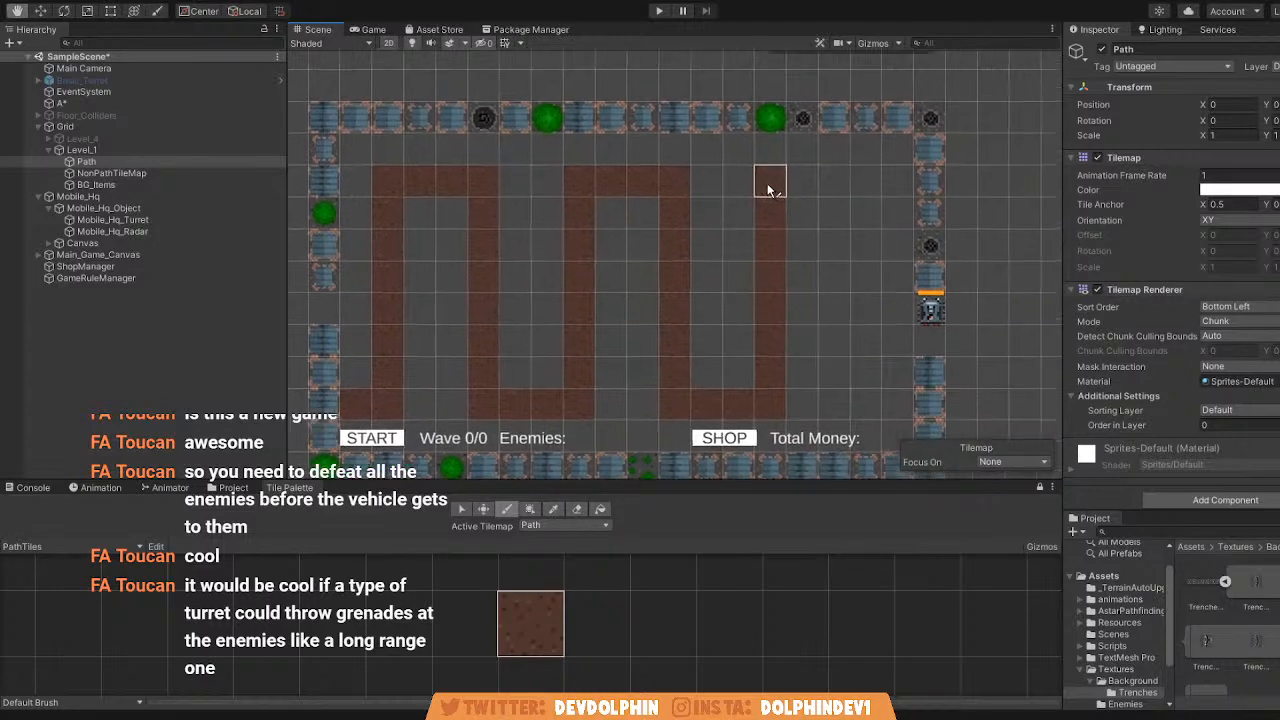
pyautogui.click(856, 186)
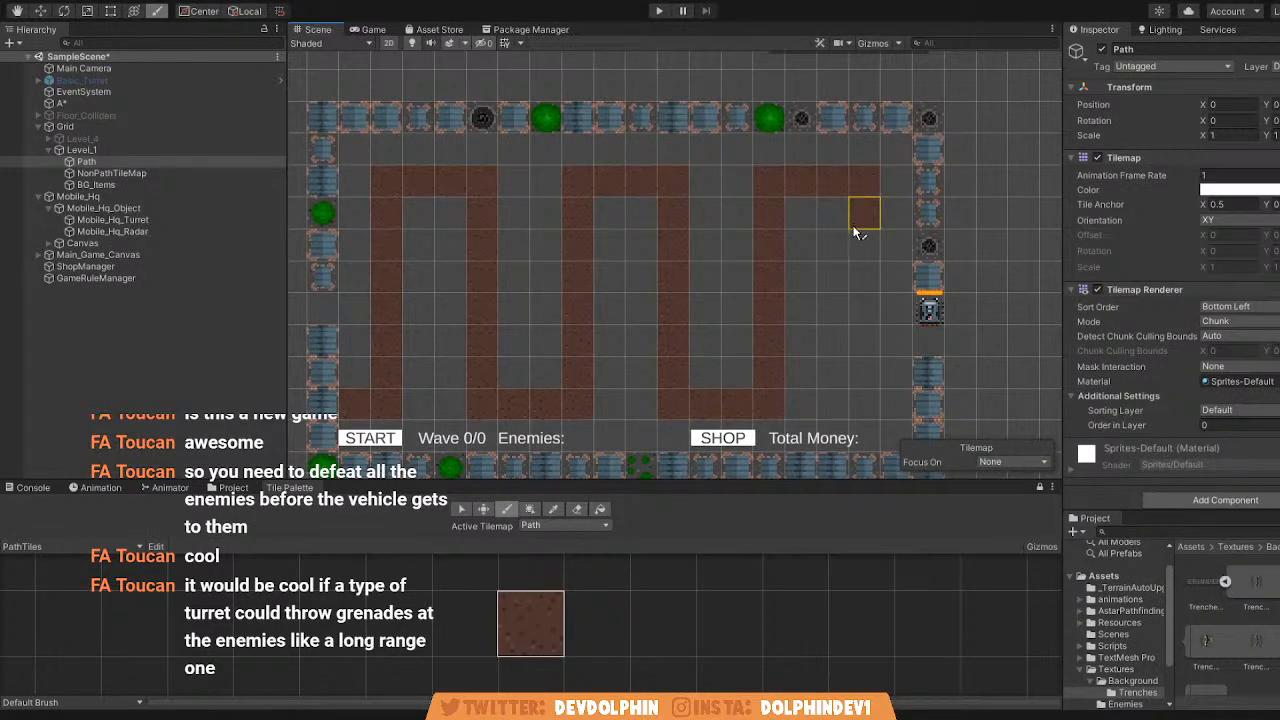
pyautogui.moveTo(856, 220); pyautogui.dragTo(866, 400)
pyautogui.scroll(-3, 870, 266)
pyautogui.moveTo(886, 368); pyautogui.dragTo(907, 299, button='middle')
pyautogui.scroll(2, 863, 266)
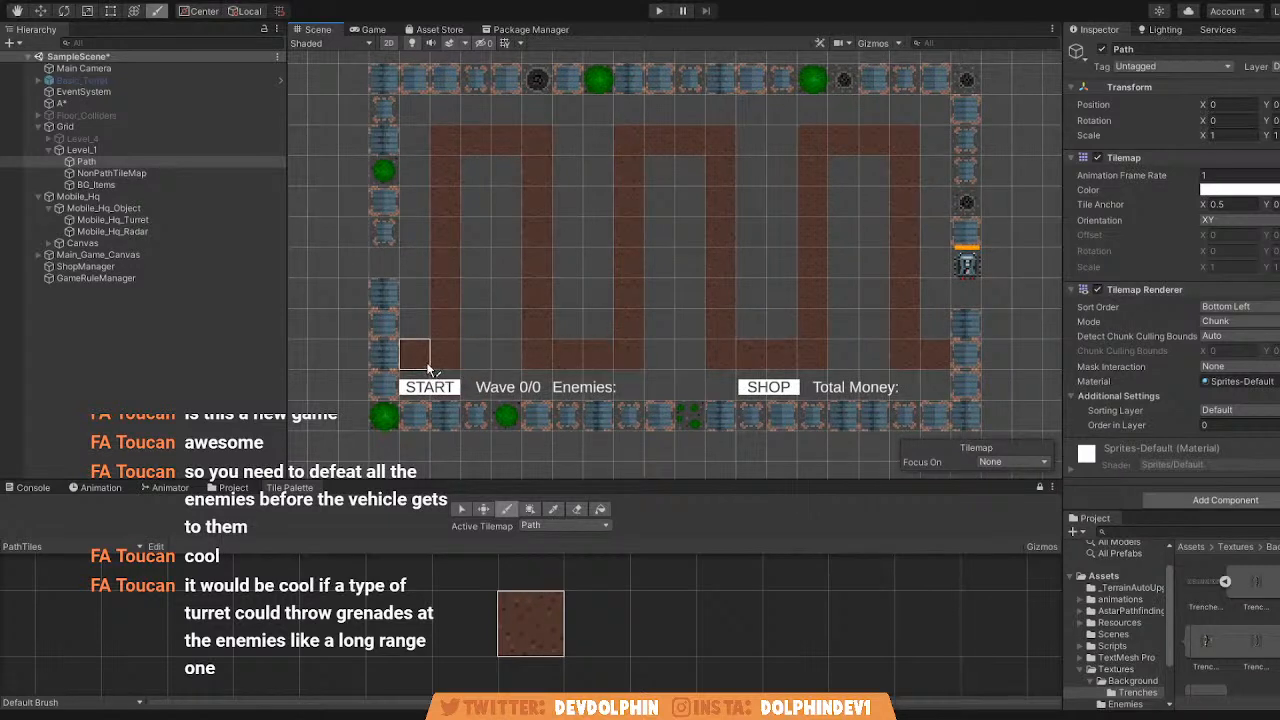
# Undo the winding path strokes back to the two starting tiles.
pyautogui.hotkey('ctrl', 'z')
pyautogui.hotkey('ctrl', 'z')
pyautogui.hotkey('ctrl', 'z')
pyautogui.hotkey('ctrl', 'z')
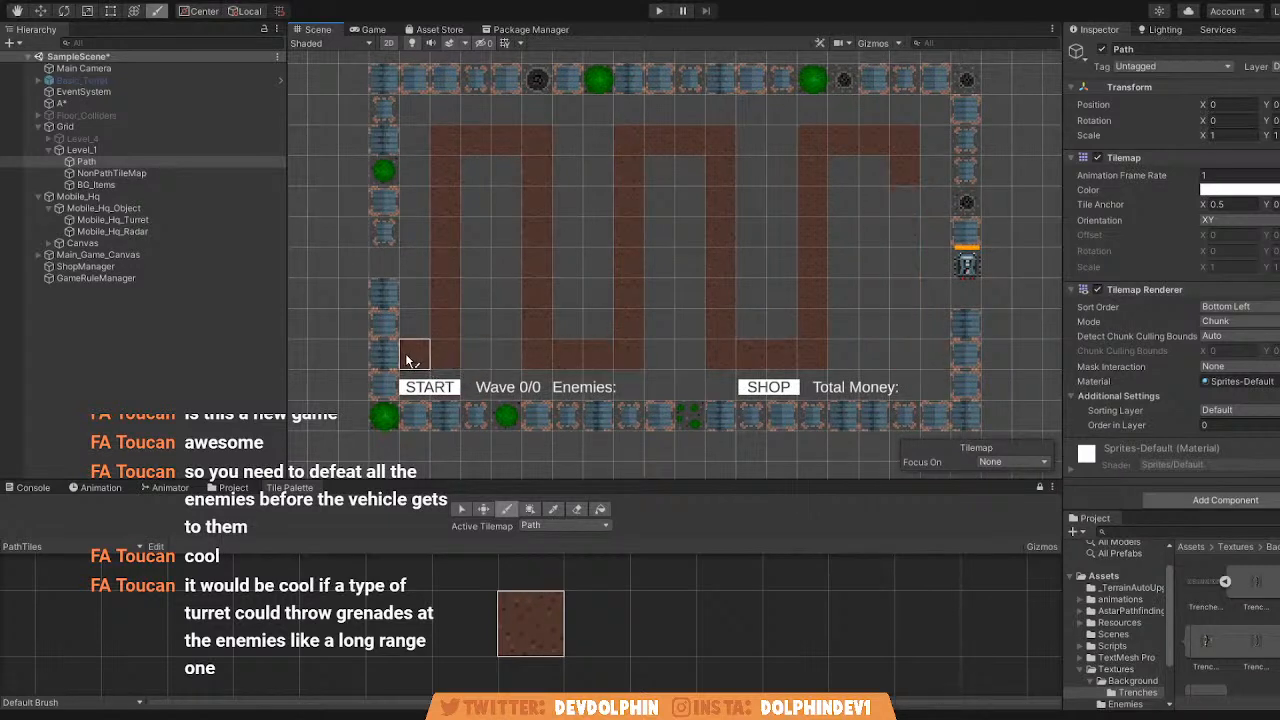
pyautogui.hotkey('ctrl', 'z')
pyautogui.hotkey('ctrl', 'z')
pyautogui.hotkey('ctrl', 'z')
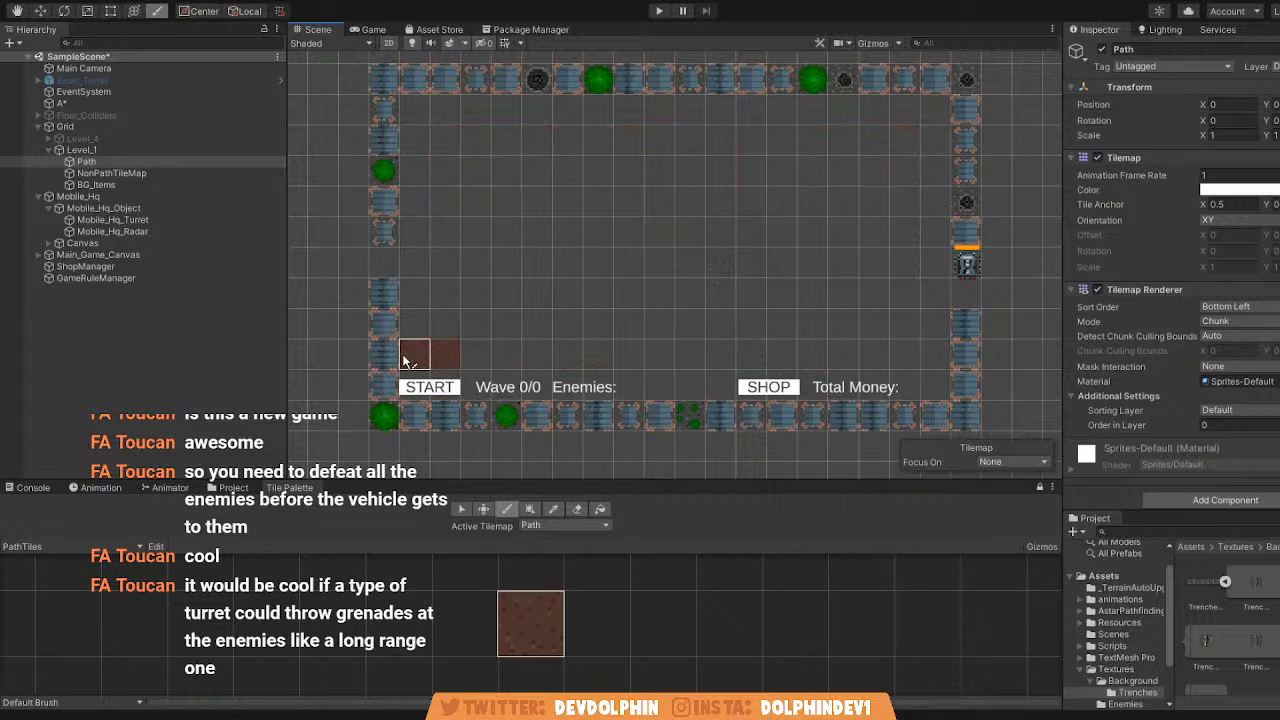
# Try to paint a winding path with three-tile gaps whose first column is one tile further in, and undo it.
pyautogui.moveTo(415, 362)
pyautogui.mouseDown()
pyautogui.moveTo(476, 315)
pyautogui.moveTo(476, 160)
pyautogui.moveTo(517, 145)
pyautogui.moveTo(592, 150)
pyautogui.moveTo(599, 345)
pyautogui.moveTo(724, 358)
pyautogui.moveTo(720, 177)
pyautogui.moveTo(754, 140)
pyautogui.moveTo(842, 148)
pyautogui.moveTo(846, 320)
pyautogui.moveTo(863, 350)
pyautogui.mouseUp()
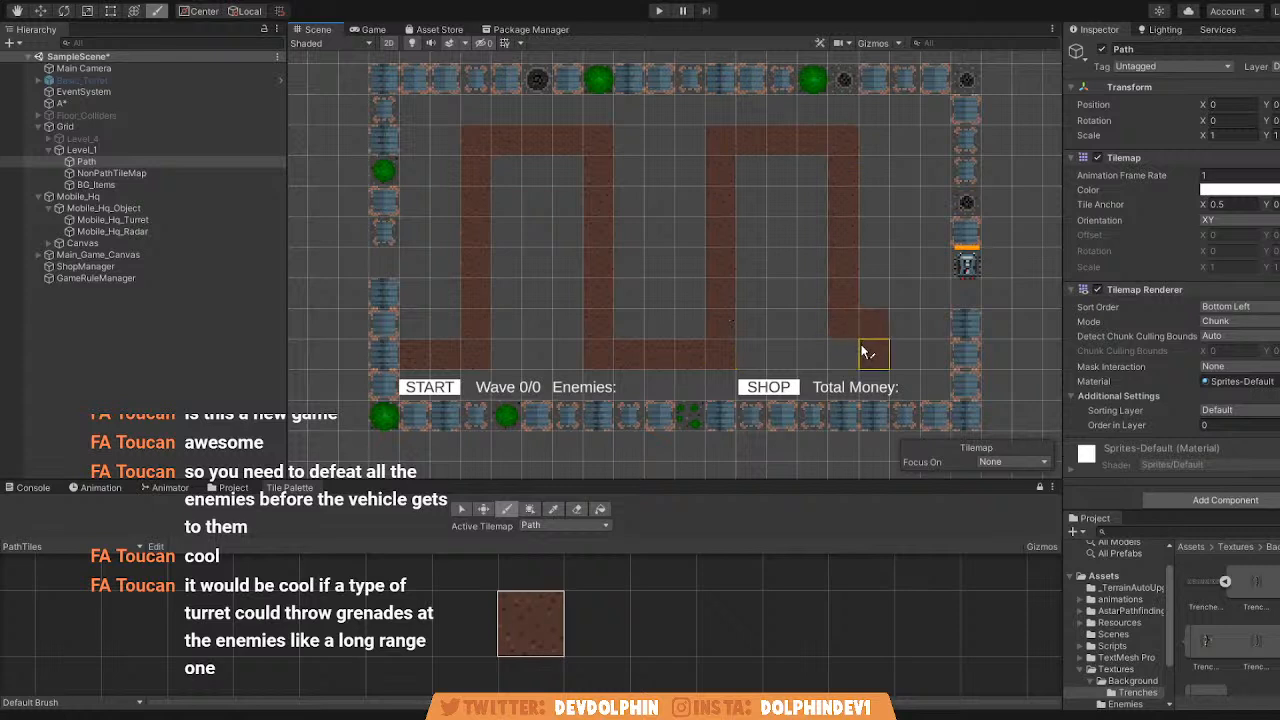
pyautogui.hotkey('ctrl', 'z')
# Paint a winding dirt path with three-tile gaps from the starting tiles to the right border, running up to the top row.
pyautogui.moveTo(443, 323)
pyautogui.mouseDown()
pyautogui.moveTo(447, 137)
pyautogui.moveTo(540, 141)
pyautogui.moveTo(572, 254)
pyautogui.moveTo(579, 354)
pyautogui.moveTo(674, 350)
pyautogui.moveTo(688, 215)
pyautogui.mouseUp()
pyautogui.moveTo(681, 152)
pyautogui.mouseDown()
pyautogui.moveTo(783, 153)
pyautogui.moveTo(810, 355)
pyautogui.moveTo(898, 360)
pyautogui.mouseUp()
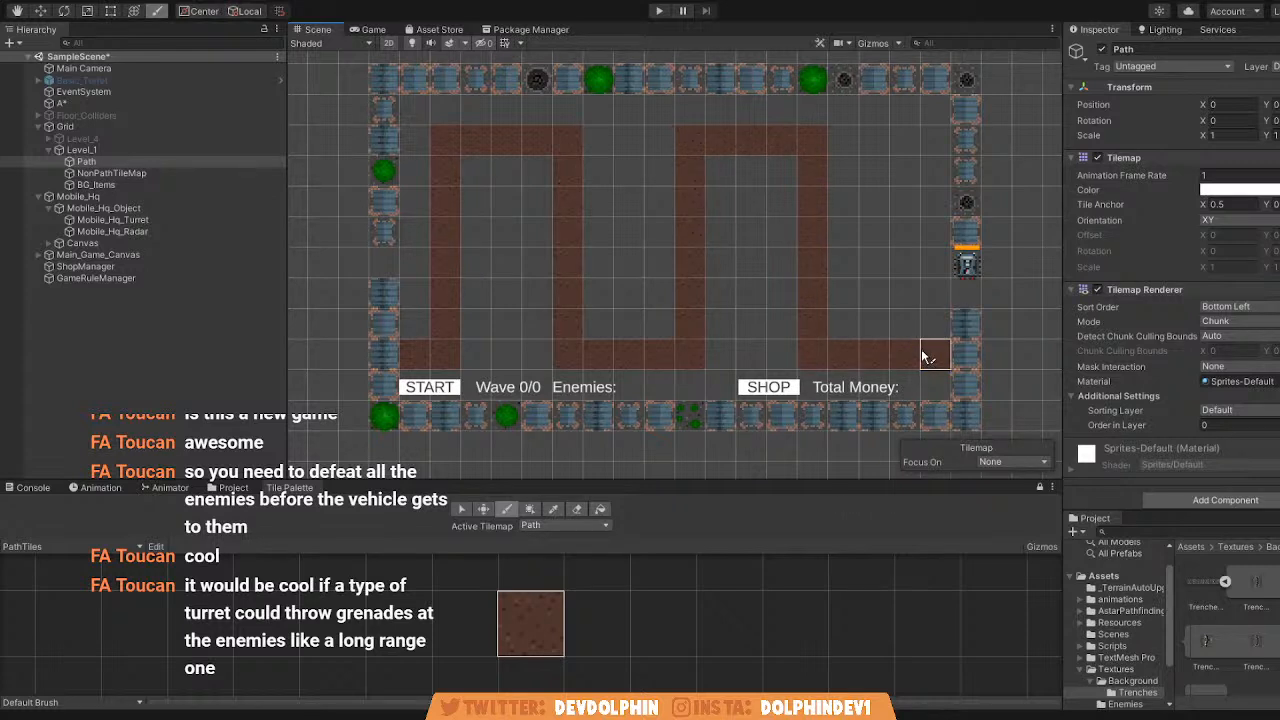
pyautogui.moveTo(924, 355)
pyautogui.mouseDown()
pyautogui.moveTo(915, 172)
pyautogui.moveTo(950, 150)
pyautogui.mouseUp()
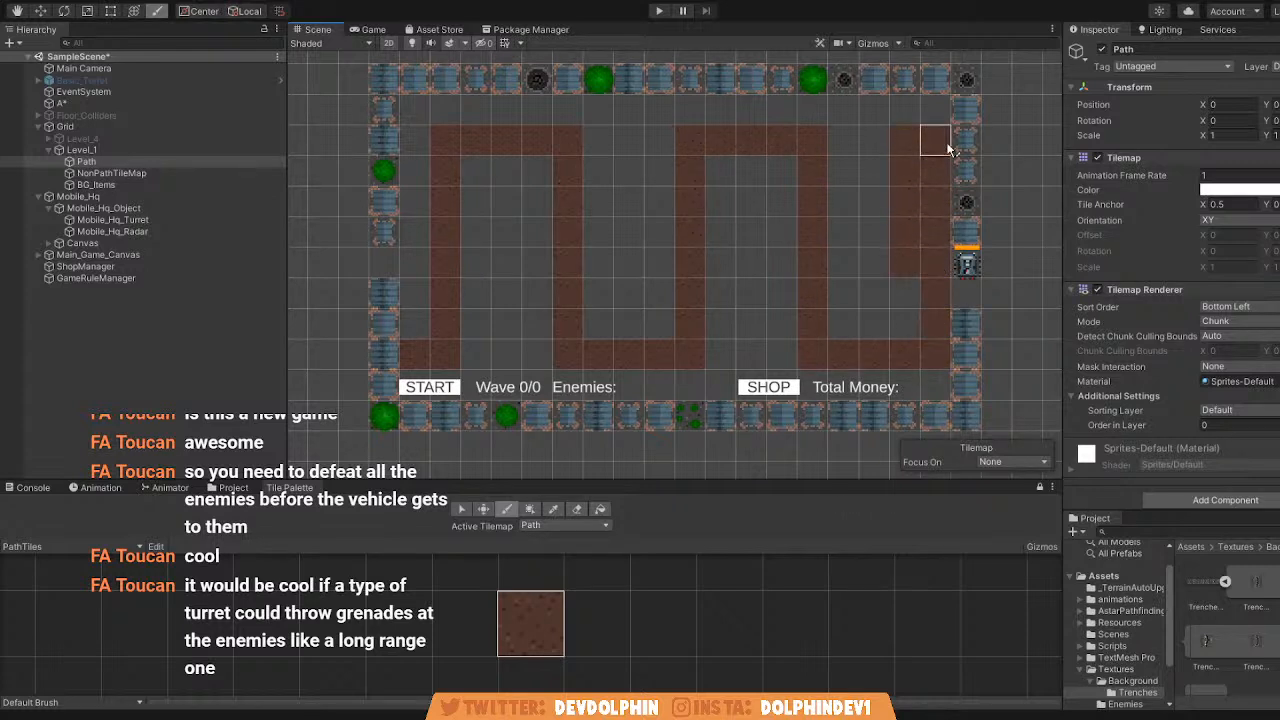
# Erase the surplus inner column of path tiles so the path's final climb is one tile wide beside the right border.
pyautogui.click(576, 509)
pyautogui.moveTo(909, 172); pyautogui.dragTo(907, 260)
pyautogui.moveTo(920, 159); pyautogui.dragTo(889, 169, button='middle')
pyautogui.scroll(-1, 824, 201)
pyautogui.scroll(1, 822, 201)
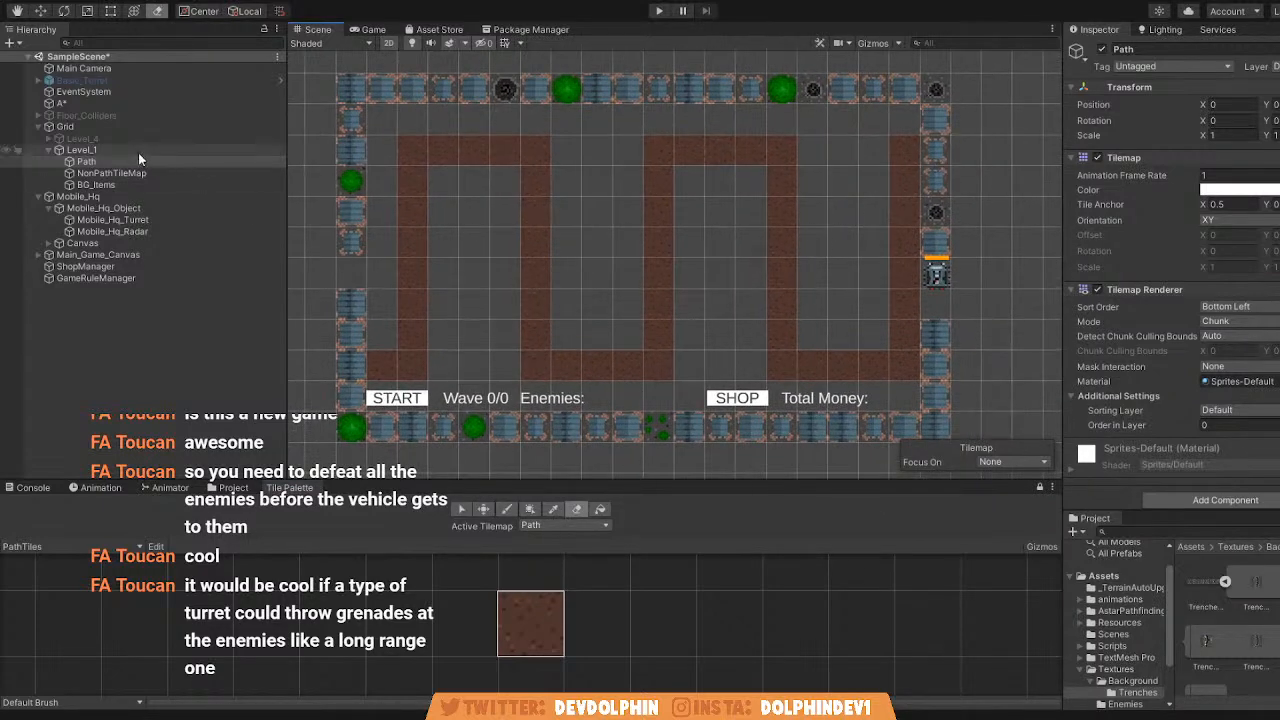
# Erase the border tiles on the BG_Items tilemap that cover the path's upper-right exit and lower-left entrance.
pyautogui.click(130, 184)
pyautogui.click(937, 161)
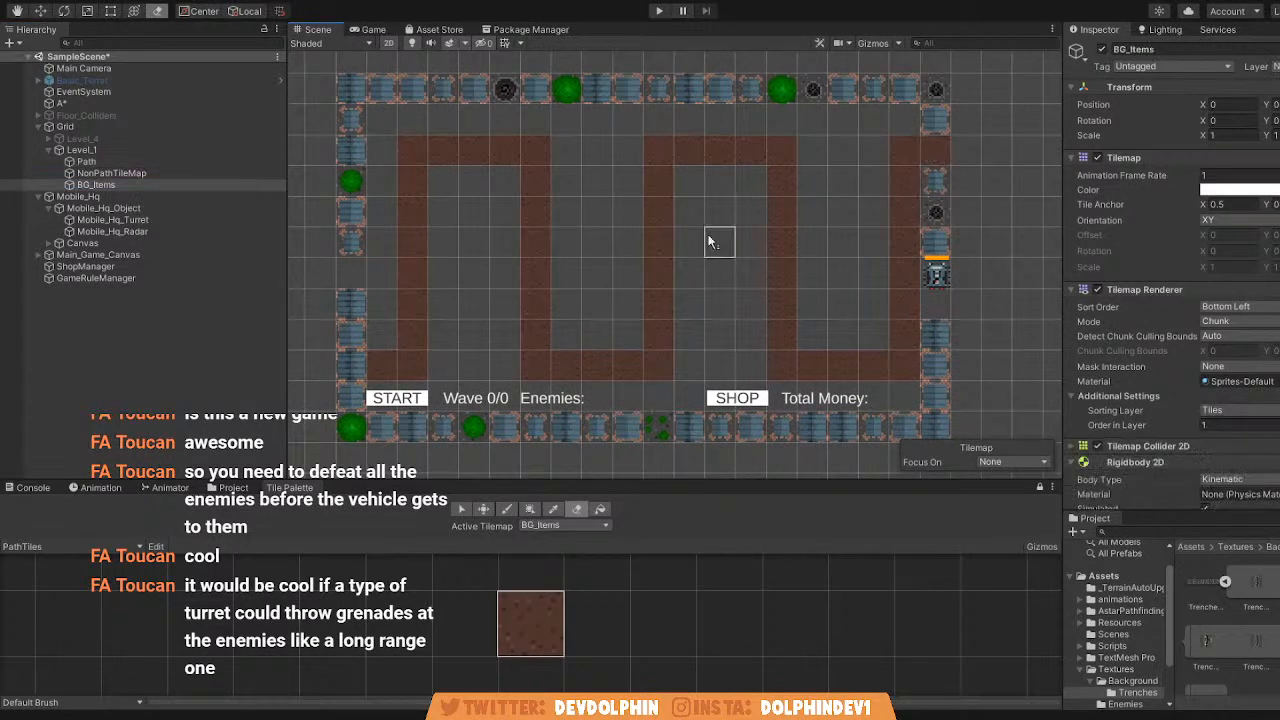
pyautogui.moveTo(460, 304); pyautogui.dragTo(720, 288, button='middle')
pyautogui.scroll(-3, 604, 348)
pyautogui.moveTo(719, 336); pyautogui.dragTo(539, 302, button='middle')
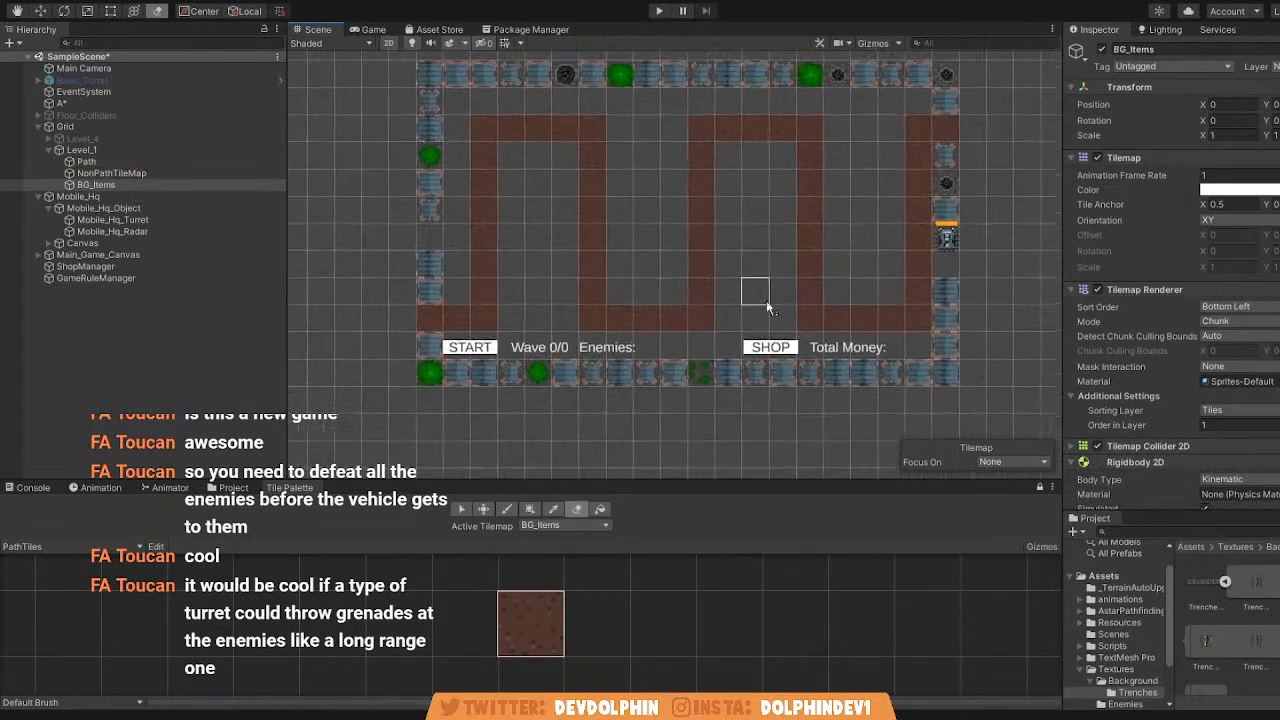
pyautogui.scroll(2, 780, 278)
pyautogui.scroll(2, 968, 240)
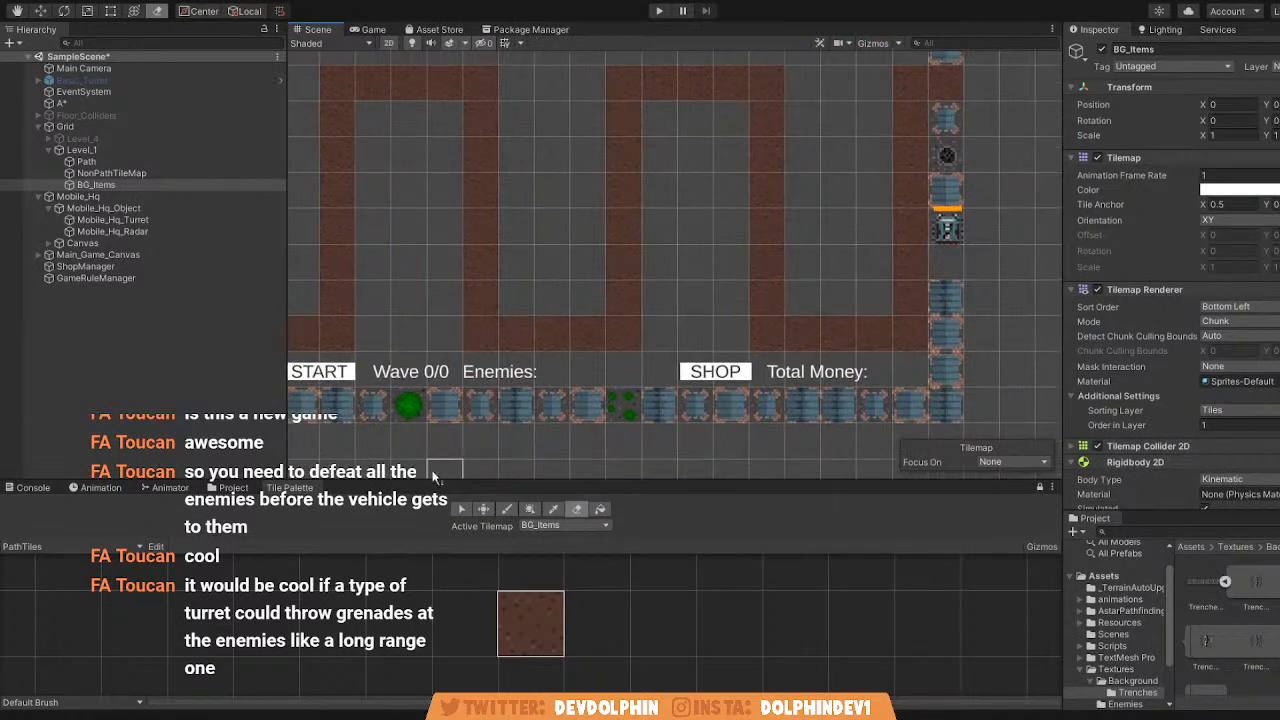
pyautogui.scroll(-1, 526, 299)
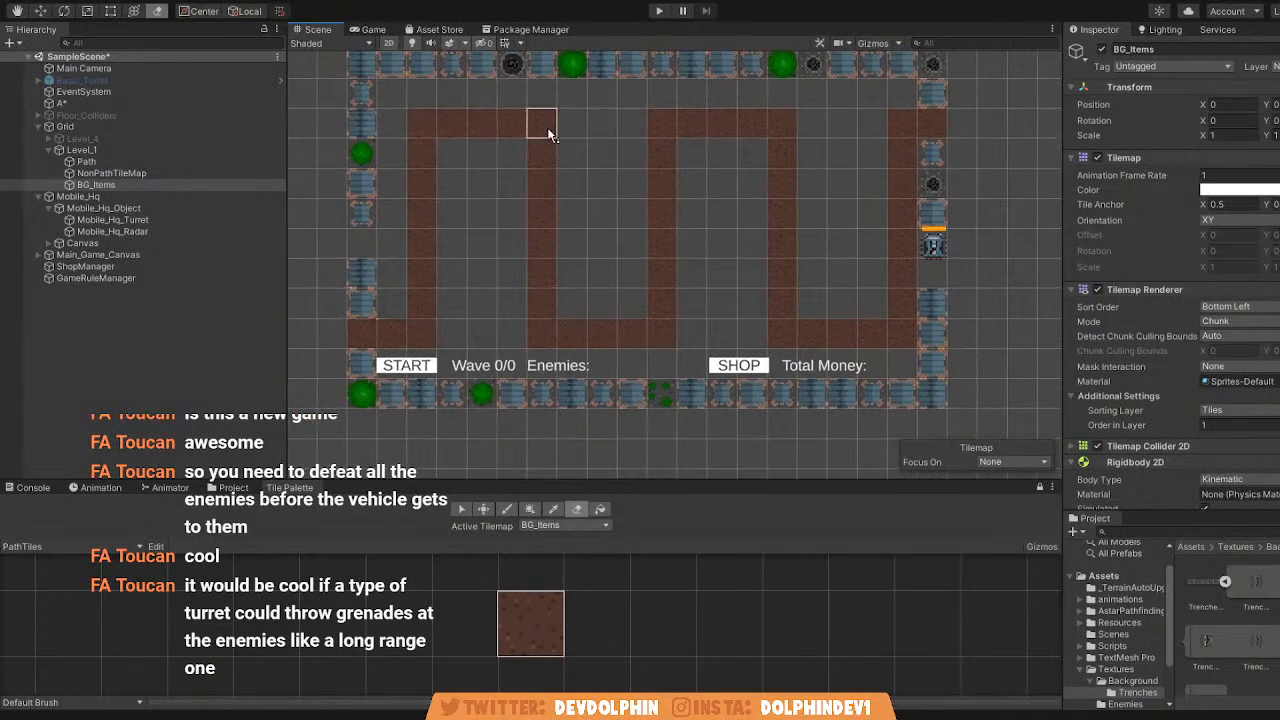
pyautogui.scroll(1, 810, 185)
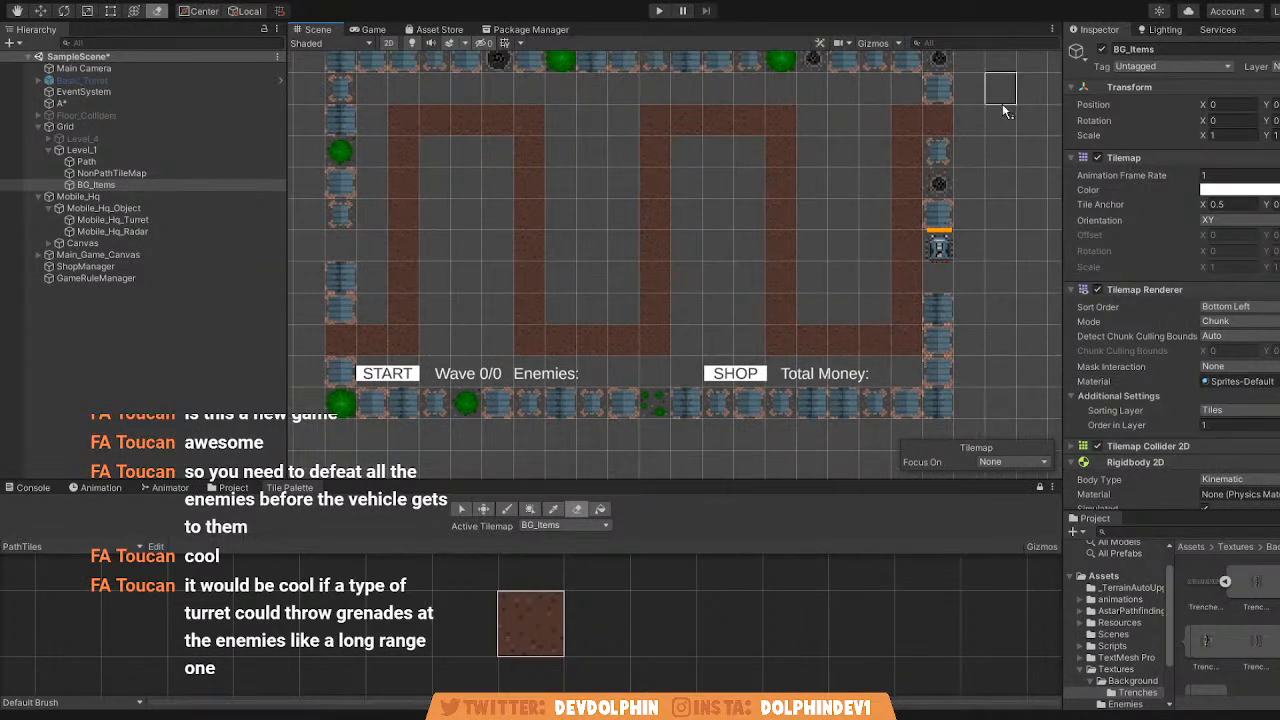
pyautogui.scroll(-4, 800, 190)
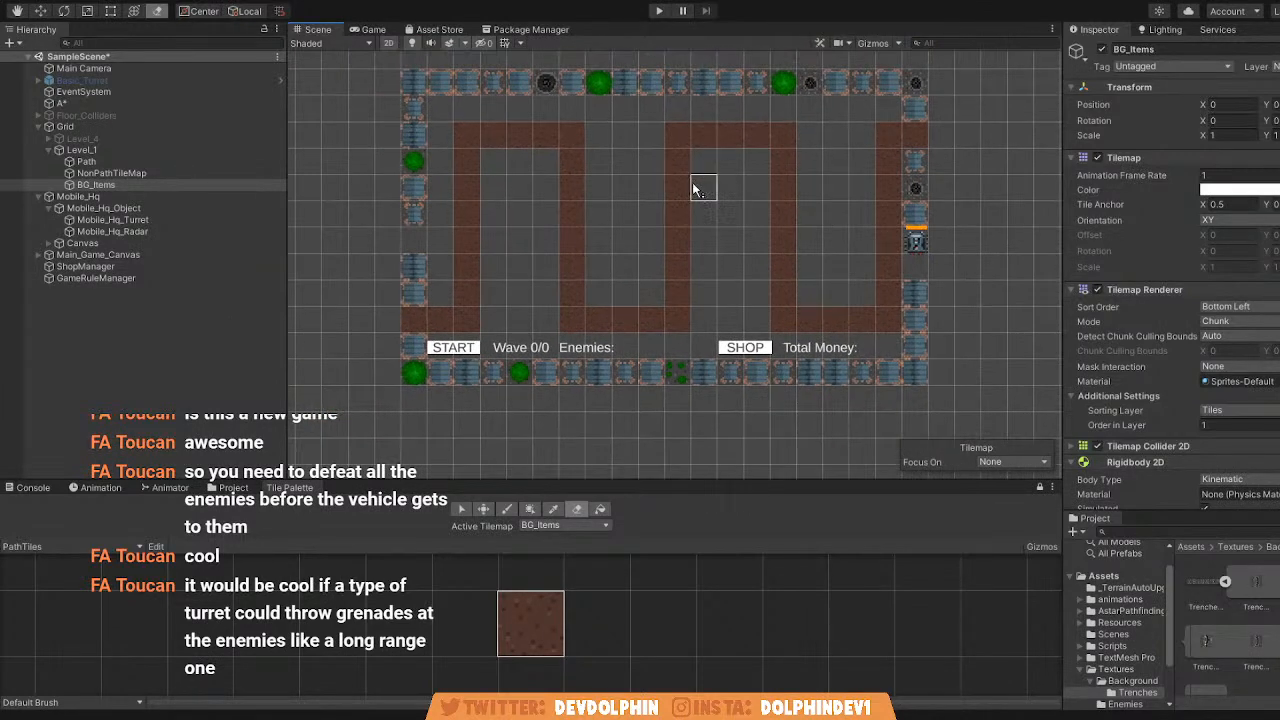
pyautogui.press('q')
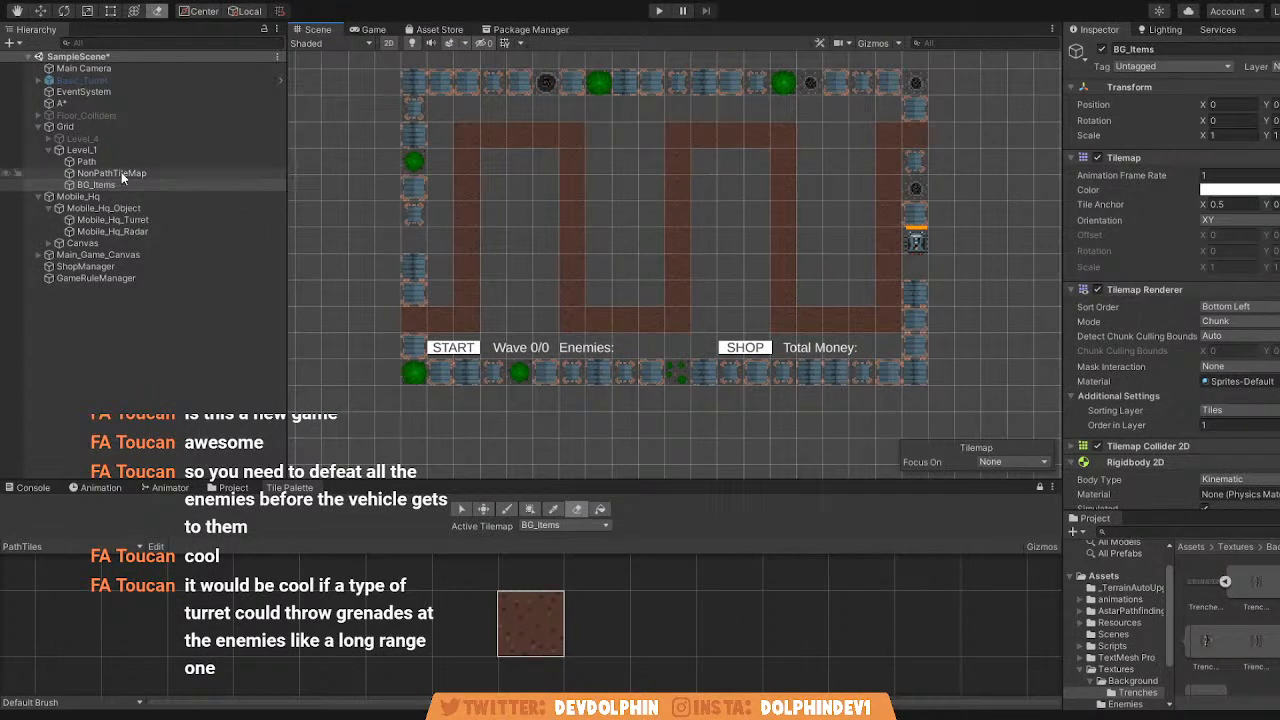
# Make NonPathTileMap the active tilemap, load the NonPathTiles palette and pick its grey ground tile for painting.
pyautogui.click(159, 173)
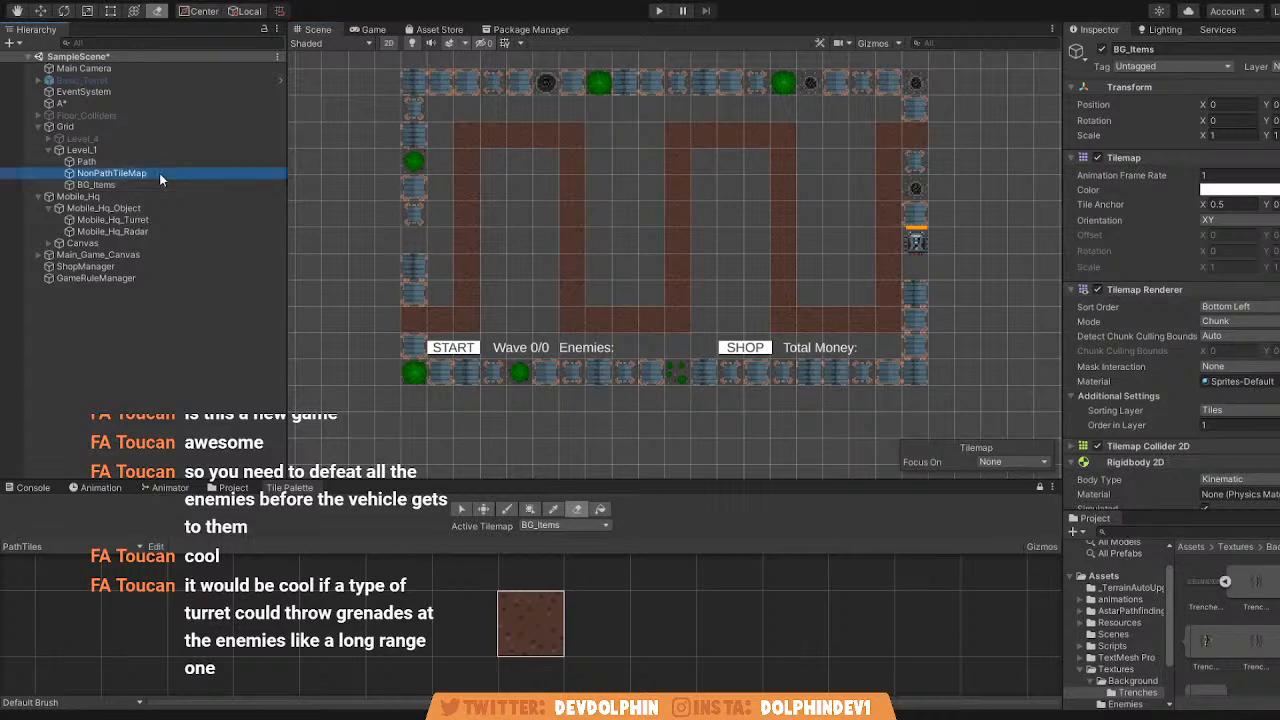
pyautogui.click(134, 162)
pyautogui.click(480, 241)
pyautogui.click(146, 174)
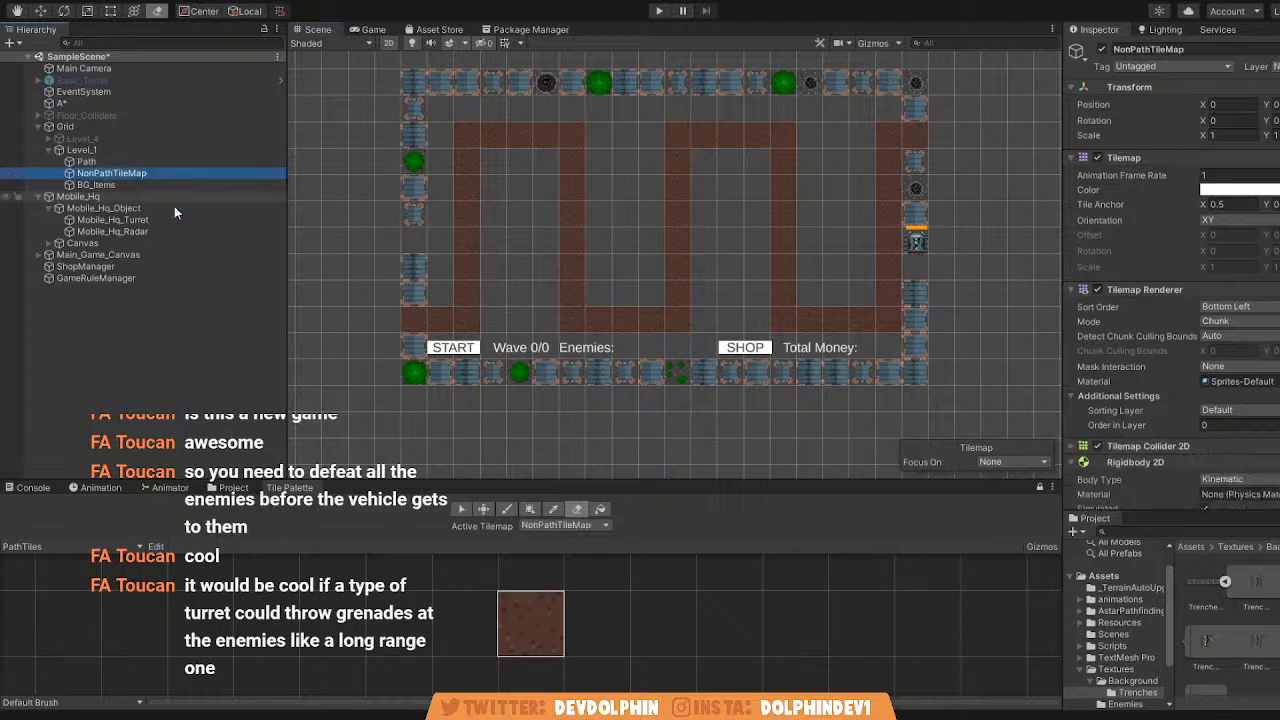
pyautogui.scroll(1, 488, 235)
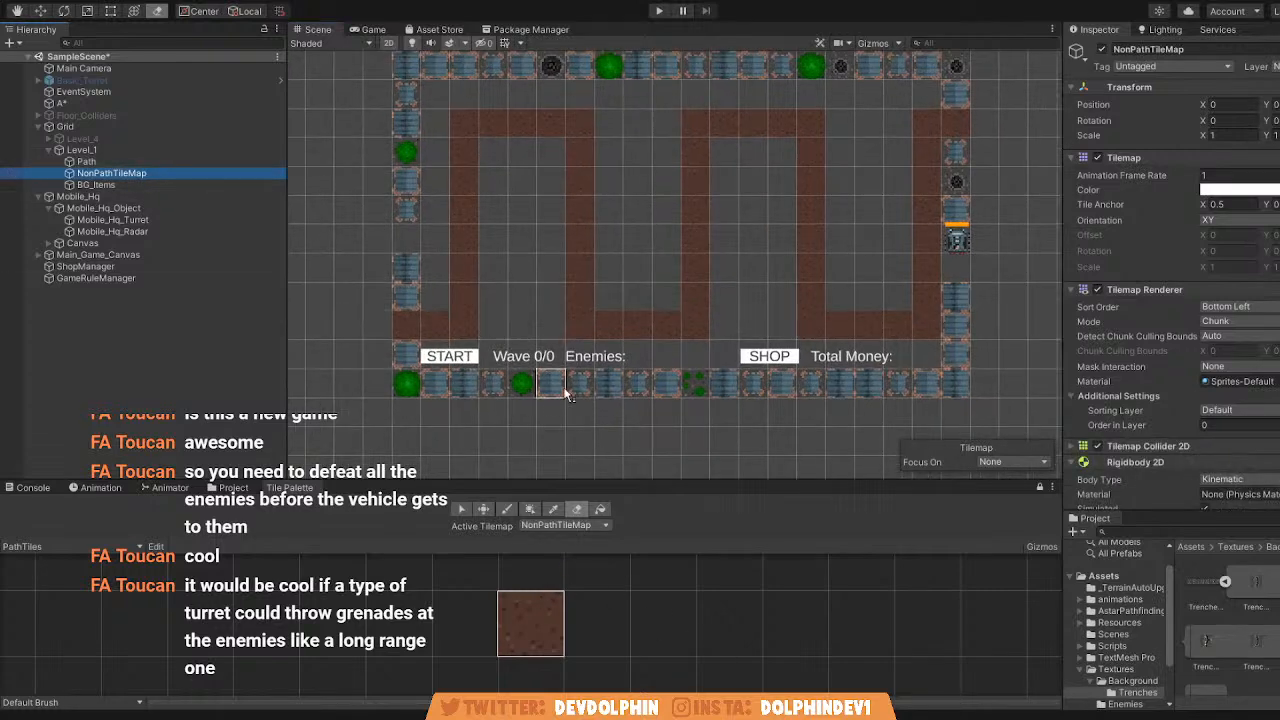
pyautogui.click(59, 543)
pyautogui.click(59, 571)
pyautogui.click(537, 618)
pyautogui.click(537, 618)
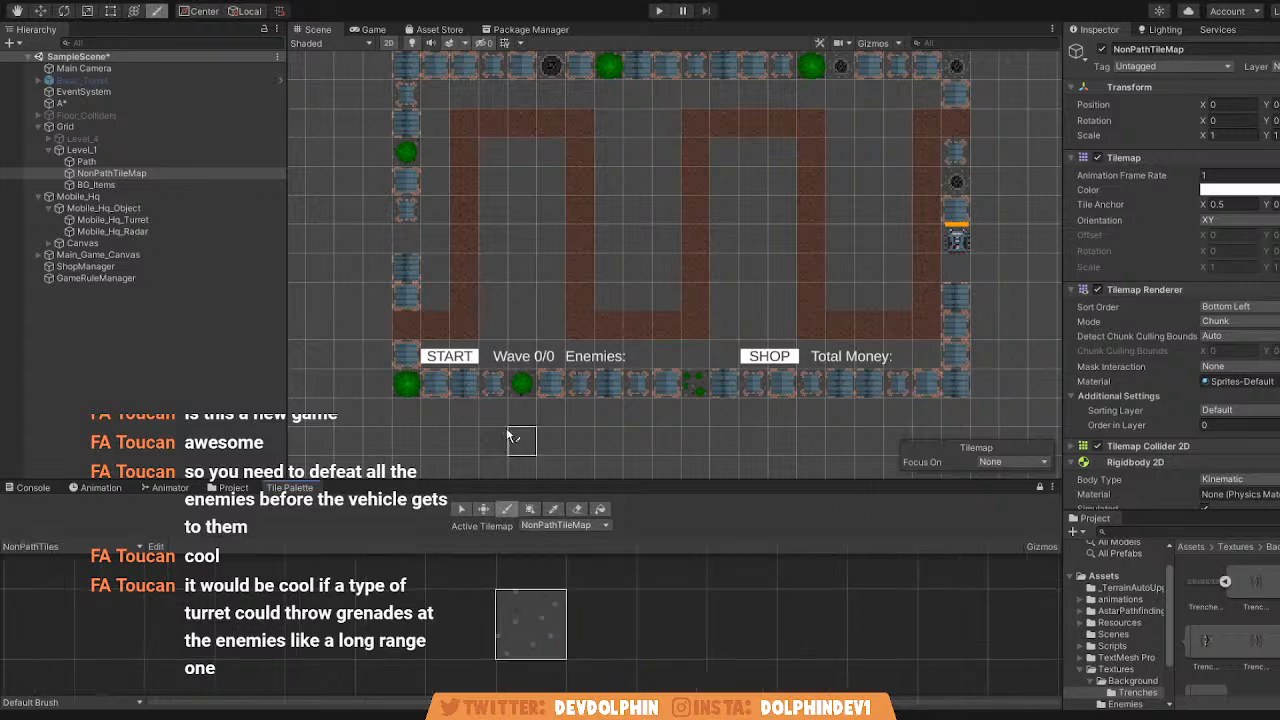
# Paint the grey ground tile over all empty cells around and between the path's loops inside the border on NonPathTileMap.
pyautogui.scroll(2, 458, 278)
pyautogui.moveTo(418, 344); pyautogui.dragTo(424, 136)
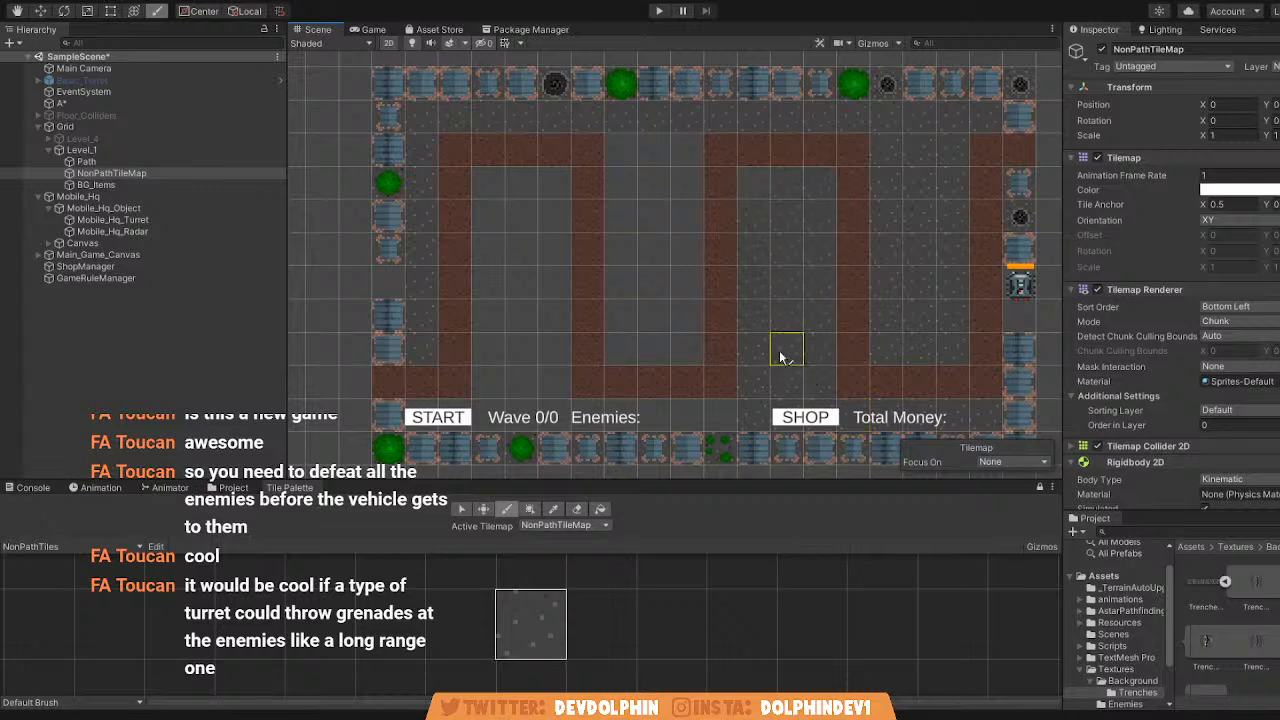
pyautogui.moveTo(750, 410)
pyautogui.mouseDown()
pyautogui.moveTo(766, 214)
pyautogui.moveTo(754, 183)
pyautogui.moveTo(797, 286)
pyautogui.moveTo(795, 392)
pyautogui.mouseUp()
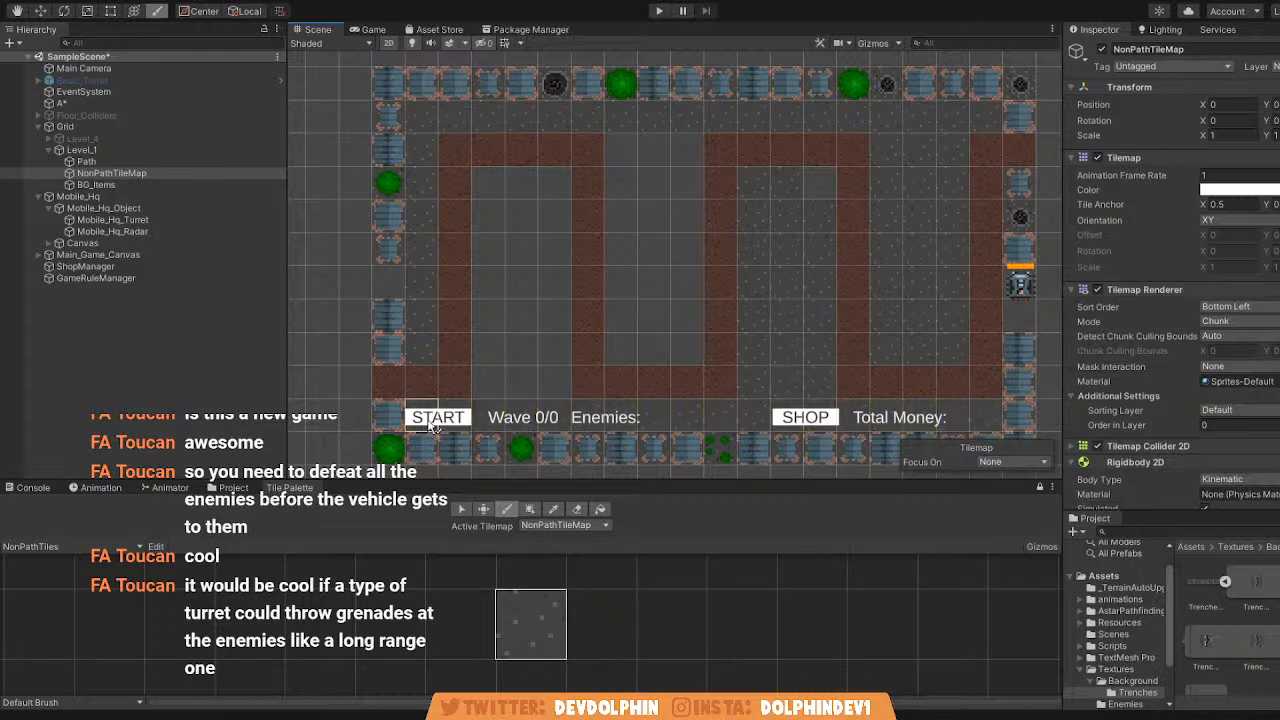
pyautogui.click(455, 383)
pyautogui.press('d')
pyautogui.click(505, 509)
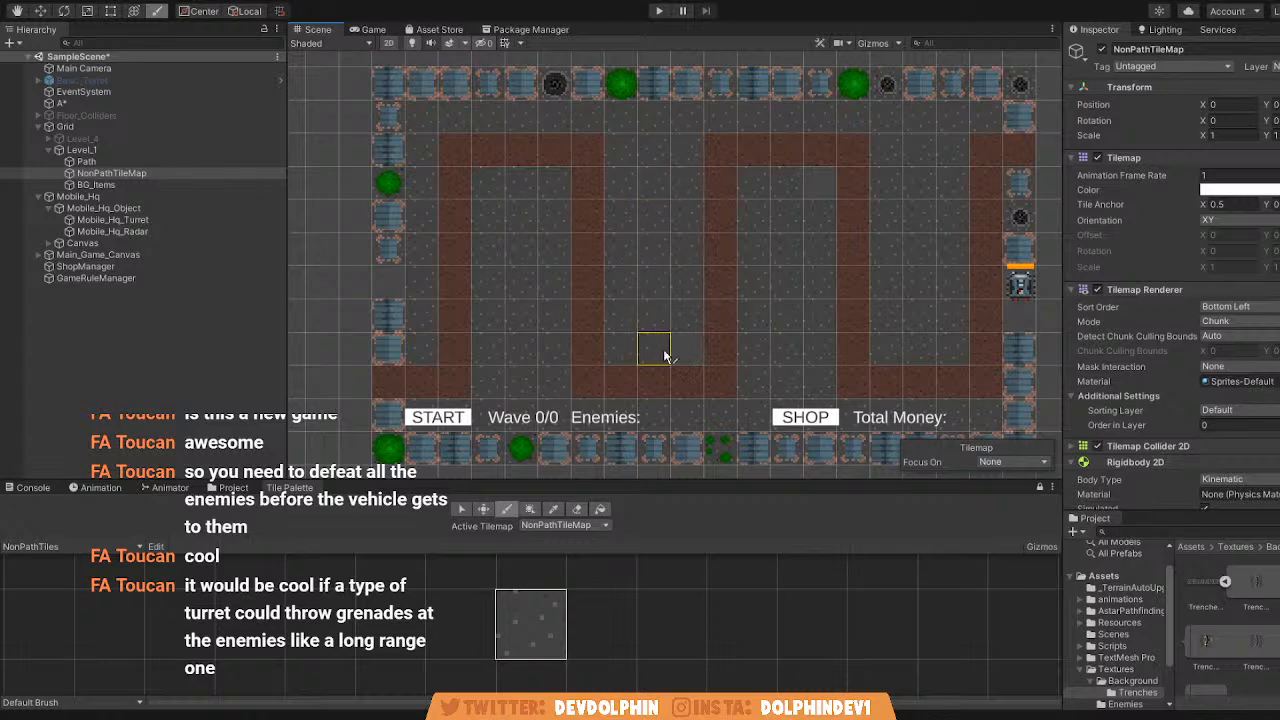
# Deactivate the Main_Game_Canvas object so the level can be decorated without the UI overlay.
pyautogui.scroll(-1, 686, 346)
pyautogui.scroll(4, 586, 320)
pyautogui.scroll(-2, 418, 366)
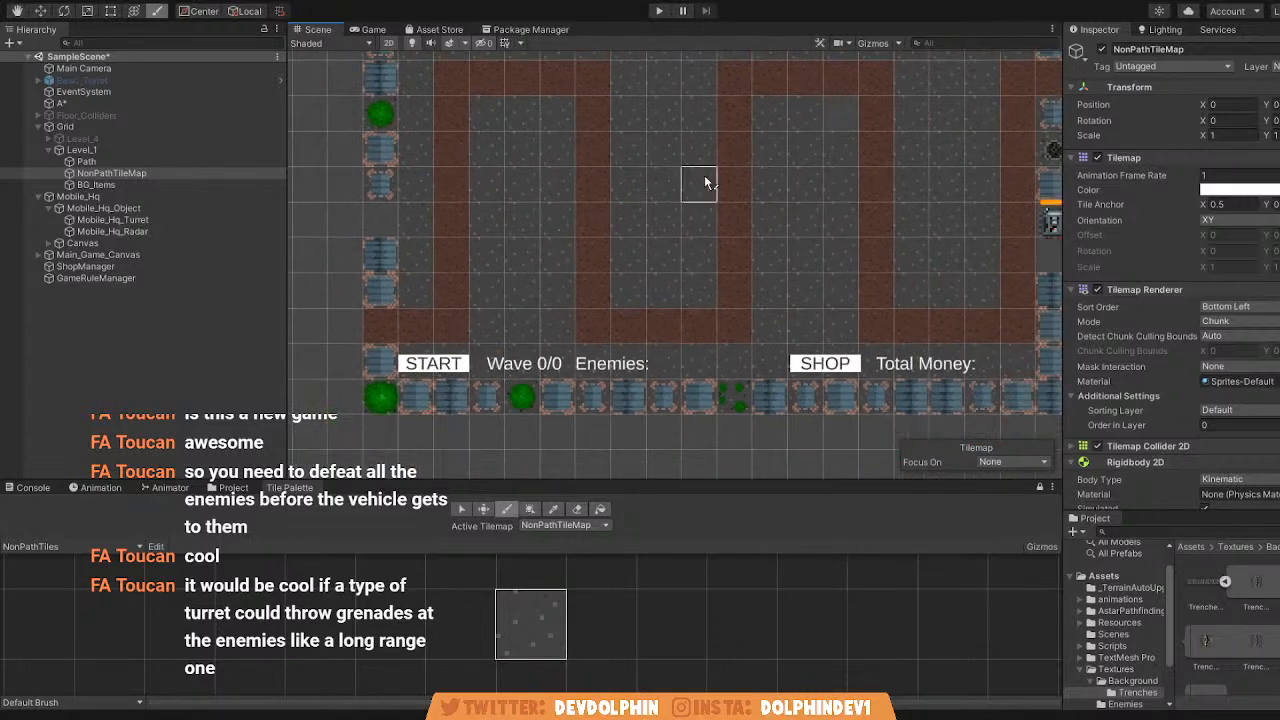
pyautogui.click(143, 254)
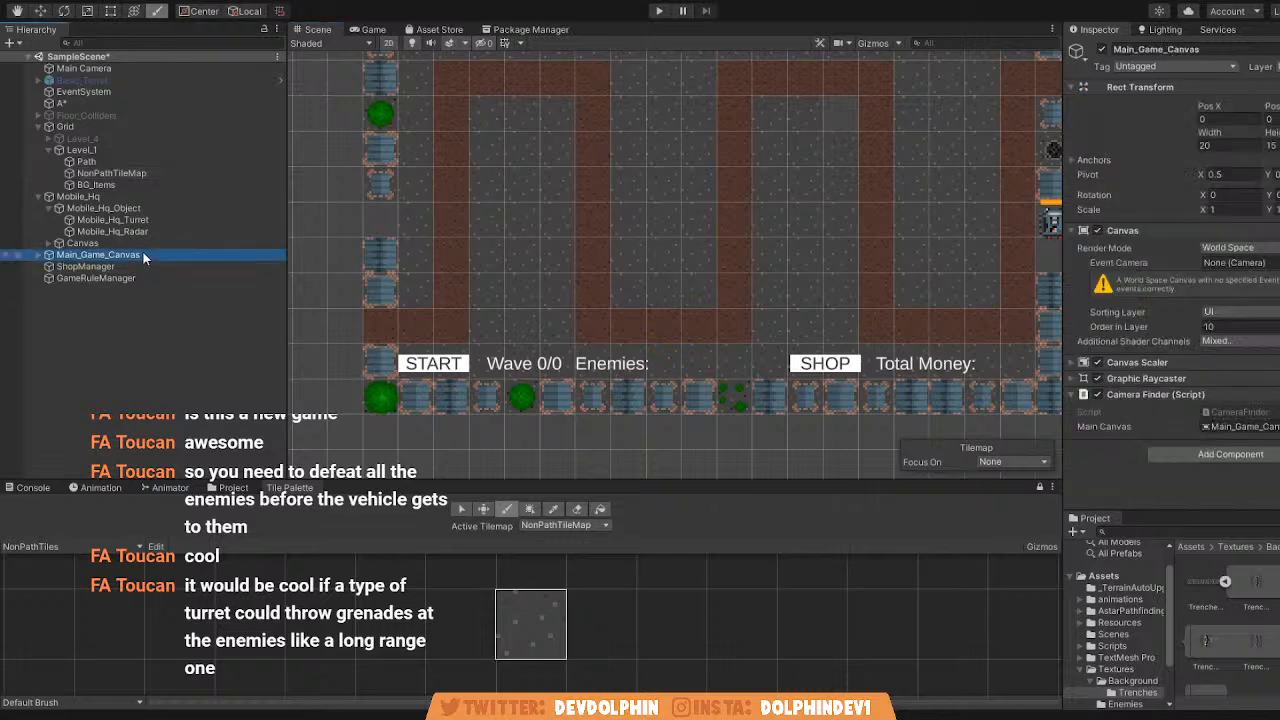
pyautogui.click(1102, 49)
pyautogui.moveTo(668, 218); pyautogui.dragTo(598, 240, button='middle')
pyautogui.scroll(-4, 598, 240)
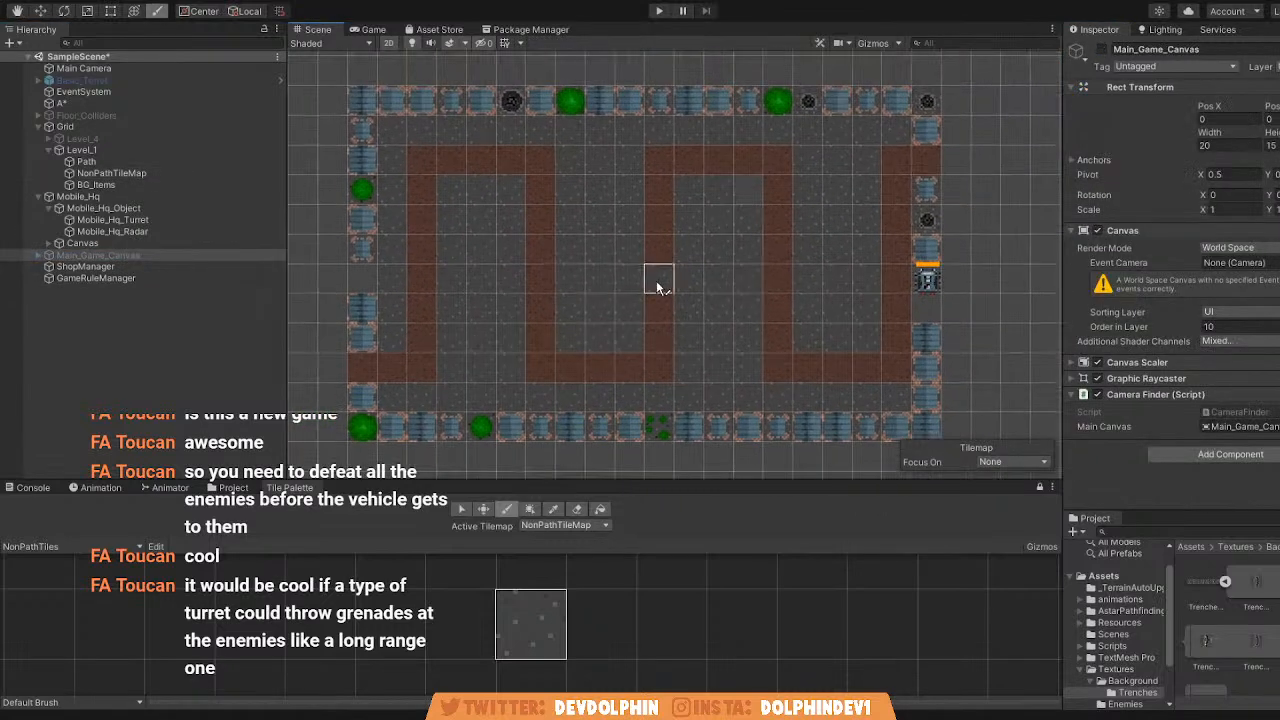
# Make BG_Items the active tilemap and load the Background palette.
pyautogui.scroll(2, 609, 277)
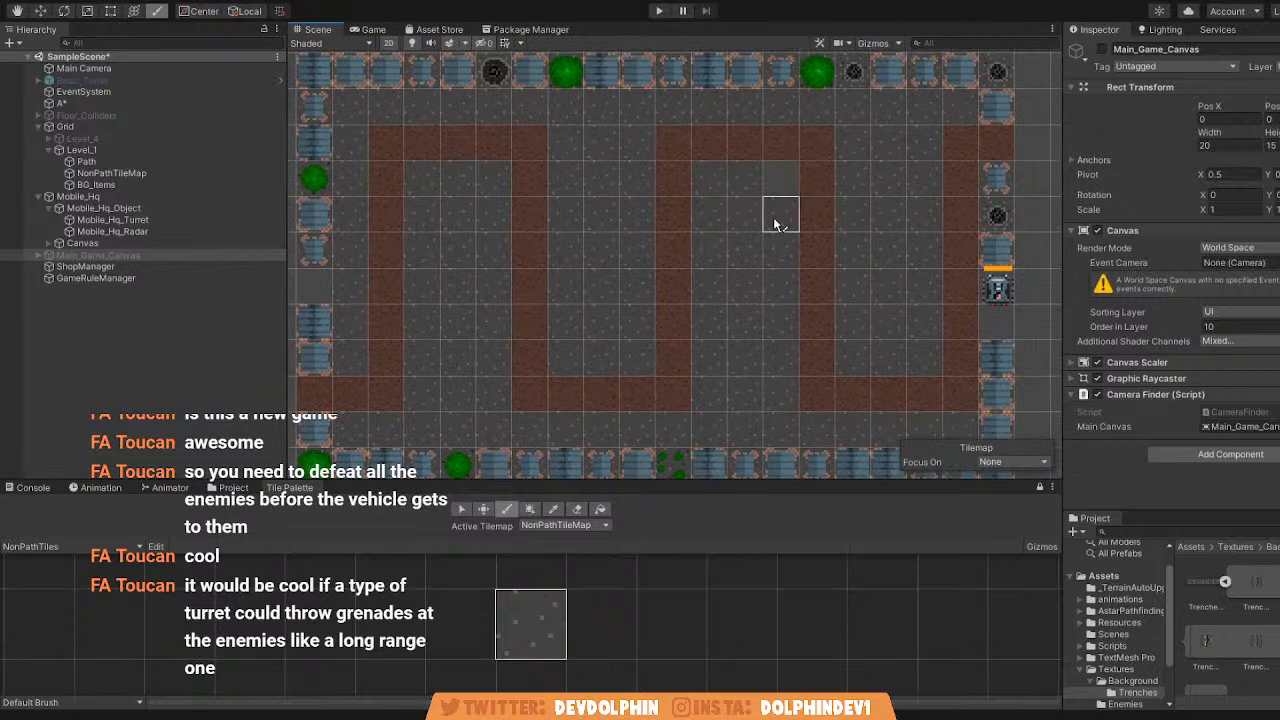
pyautogui.scroll(-2, 600, 244)
pyautogui.scroll(3, 780, 280)
pyautogui.moveTo(597, 277); pyautogui.dragTo(610, 335, button='middle')
pyautogui.scroll(-2, 590, 335)
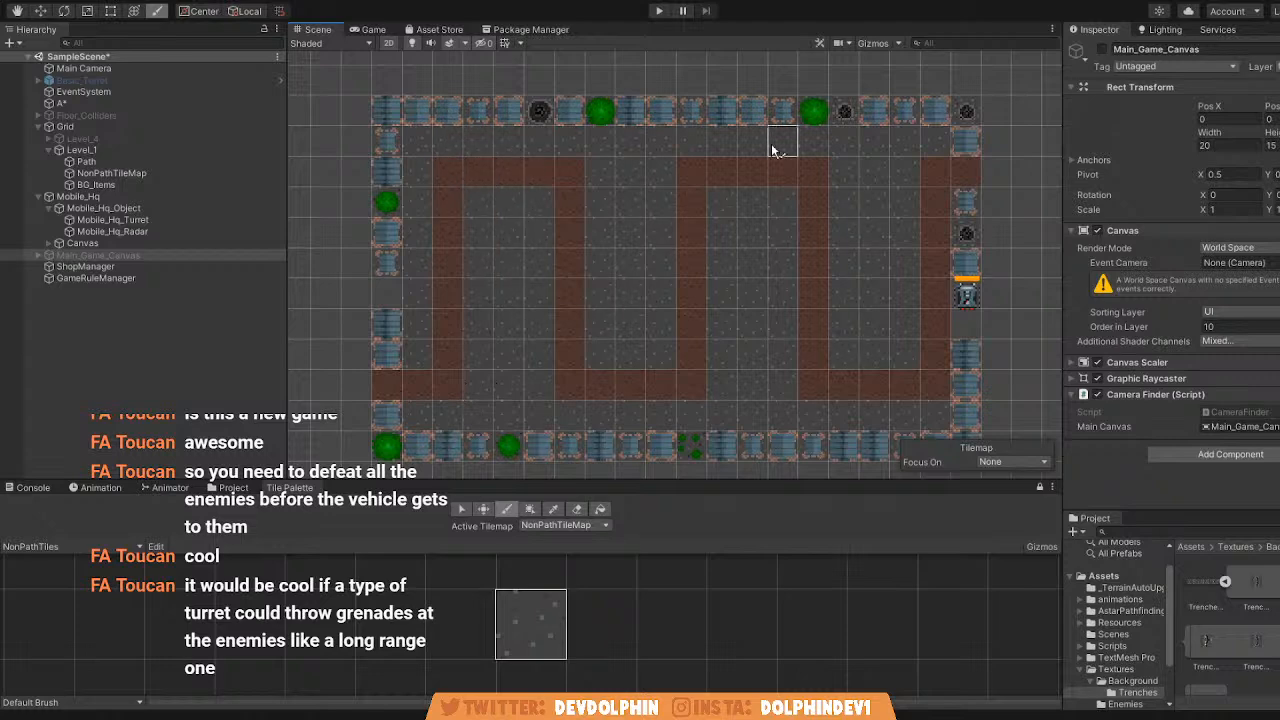
pyautogui.scroll(3, 695, 292)
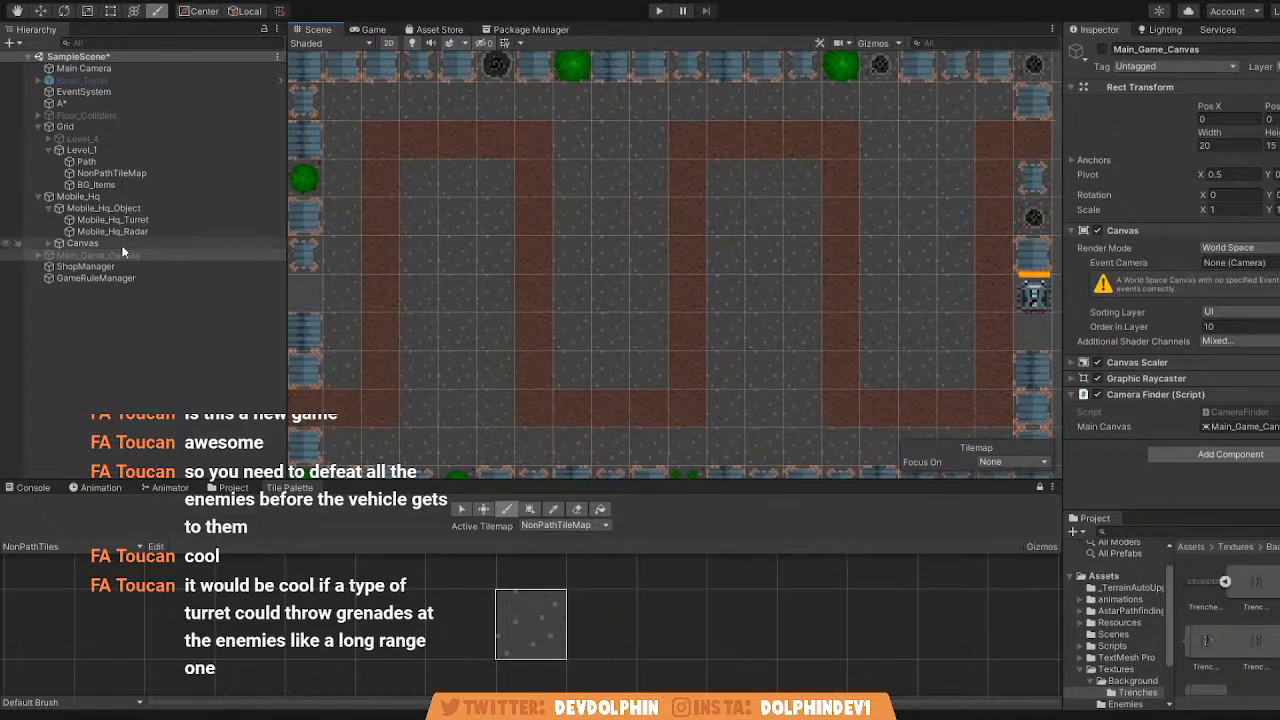
pyautogui.click(118, 184)
pyautogui.click(91, 551)
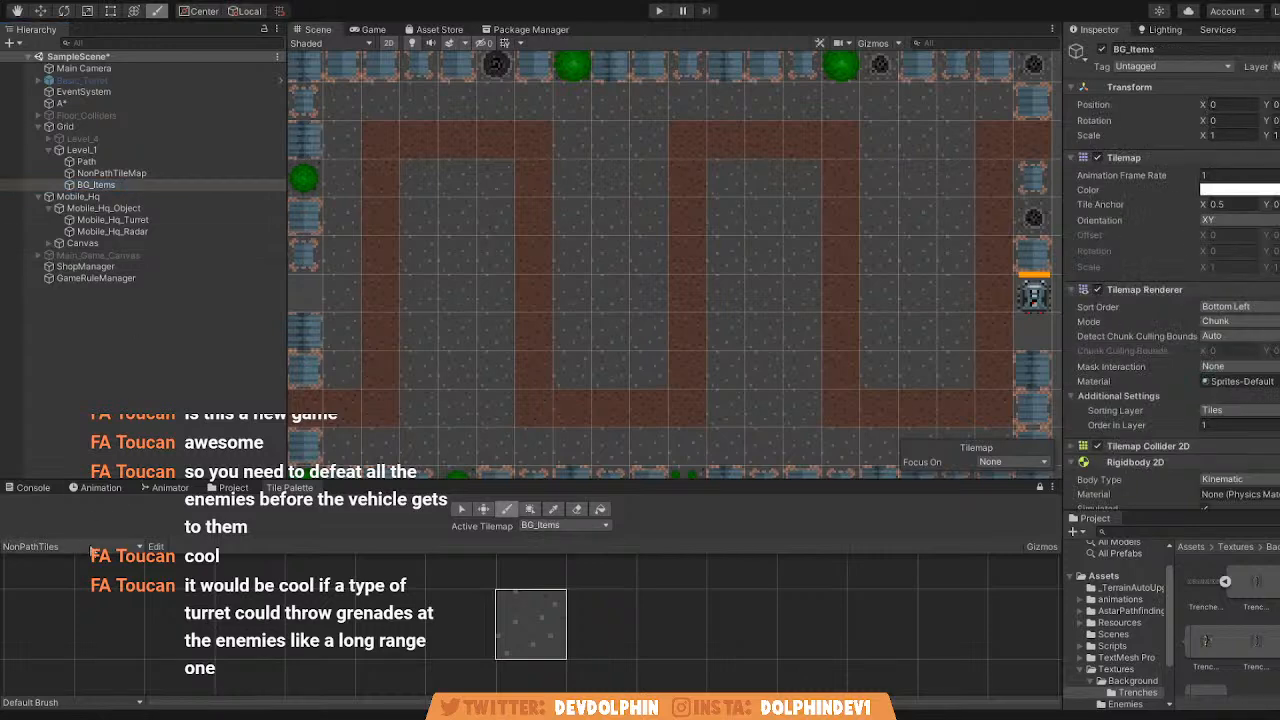
pyautogui.click(76, 563)
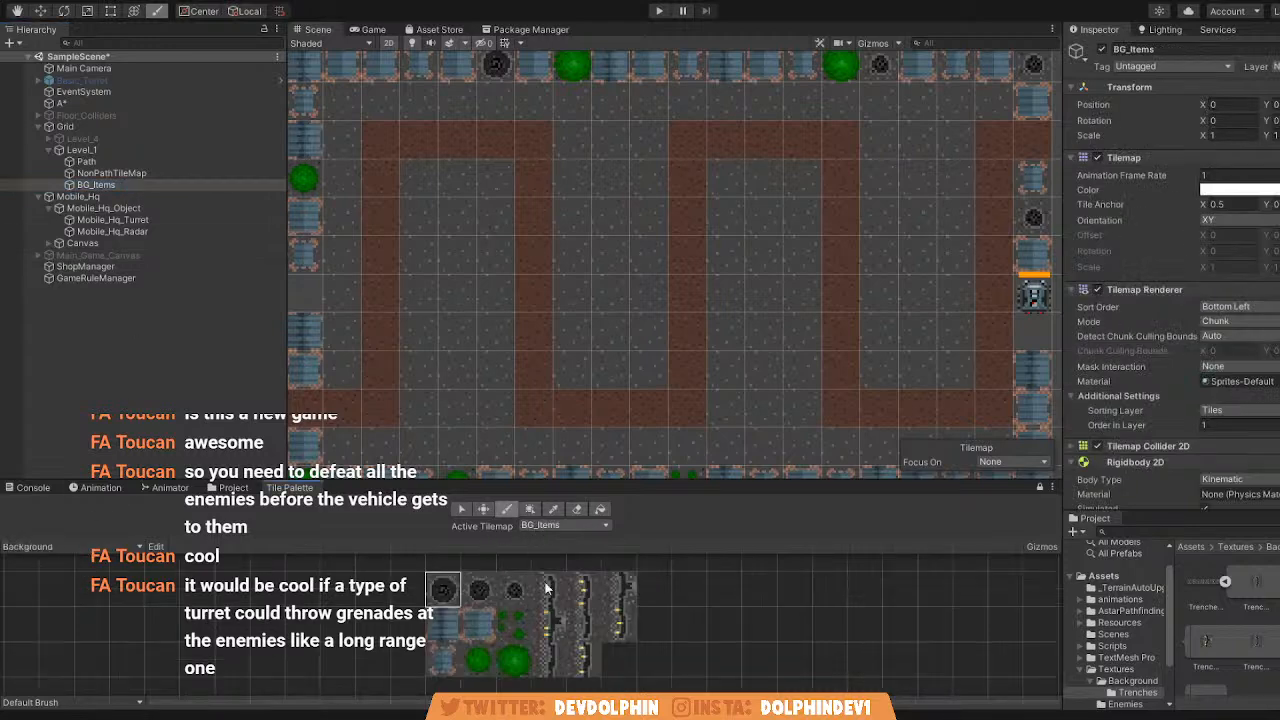
# Fill the remaining gaps in the level's left and right borders with the wide blue crate tile.
pyautogui.moveTo(383, 230); pyautogui.dragTo(441, 270, button='middle')
pyautogui.scroll(-3, 514, 331)
pyautogui.click(477, 613)
pyautogui.click(373, 341)
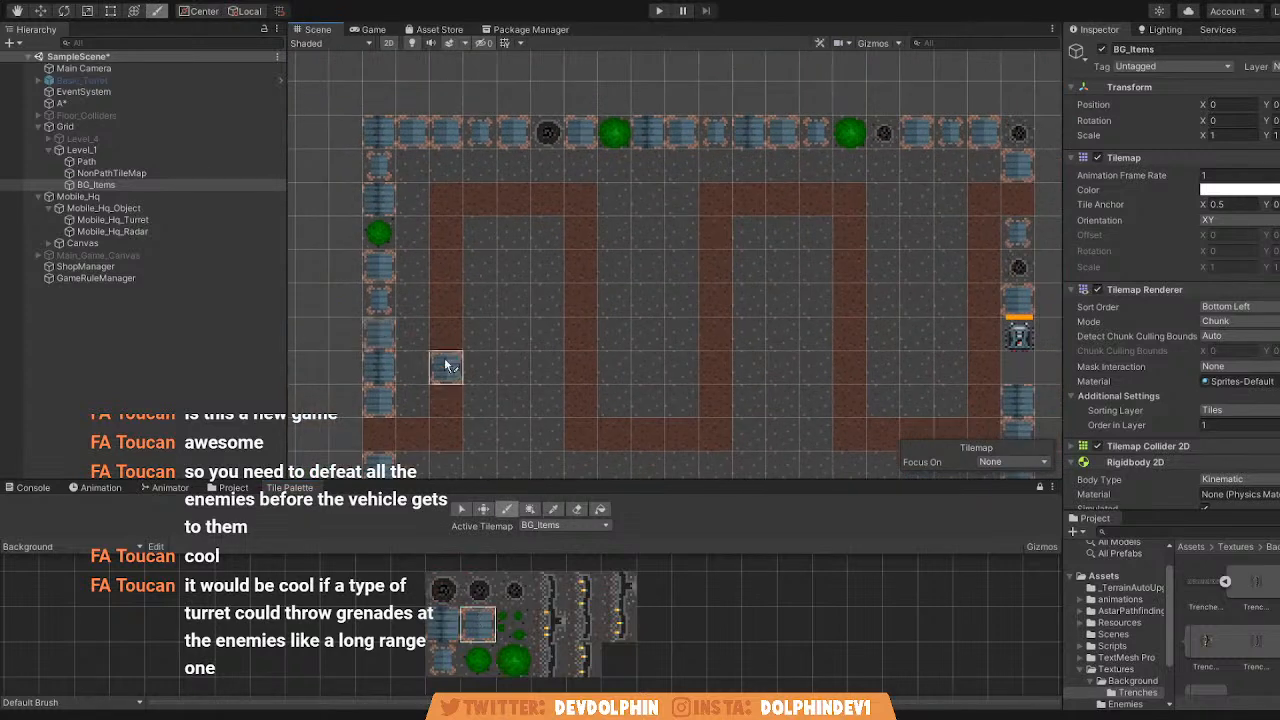
pyautogui.moveTo(479, 369); pyautogui.dragTo(440, 262, button='middle')
pyautogui.moveTo(563, 391); pyautogui.dragTo(404, 440, button='middle')
pyautogui.click(822, 312)
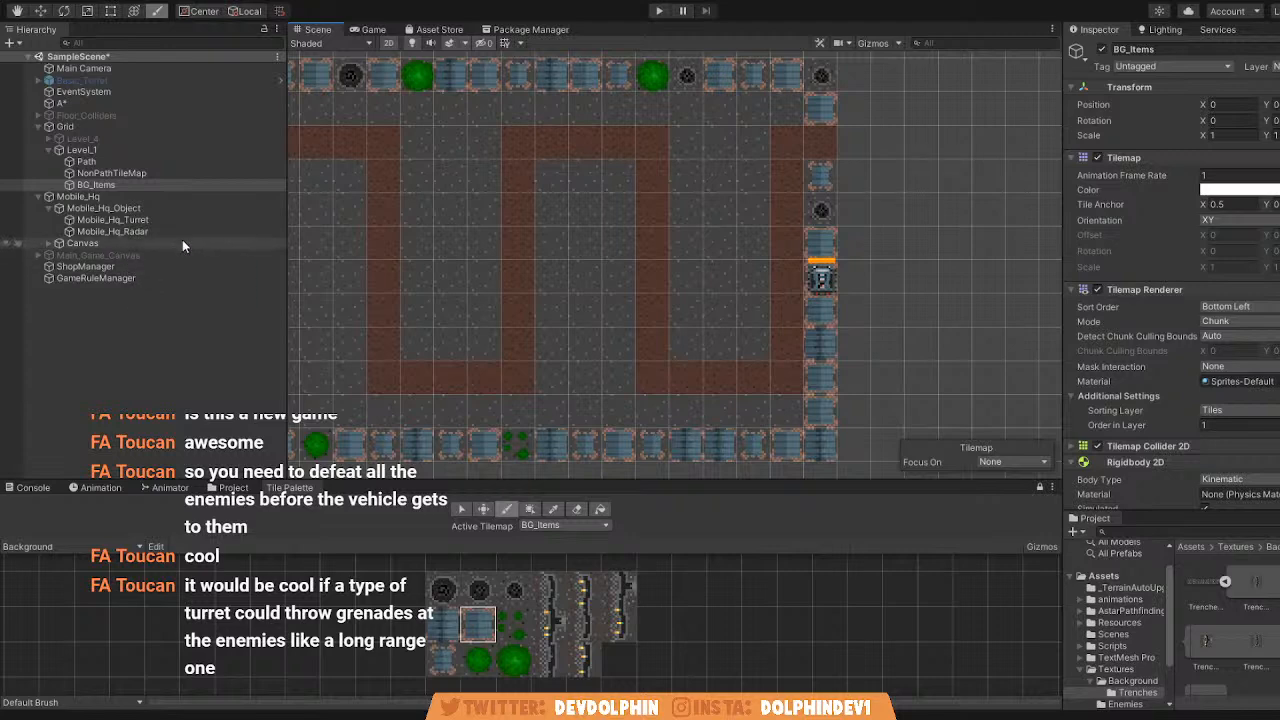
# Move Mobile_Hq up the right border onto the path's upper-right exit.
pyautogui.click(110, 197)
pyautogui.click(40, 11)
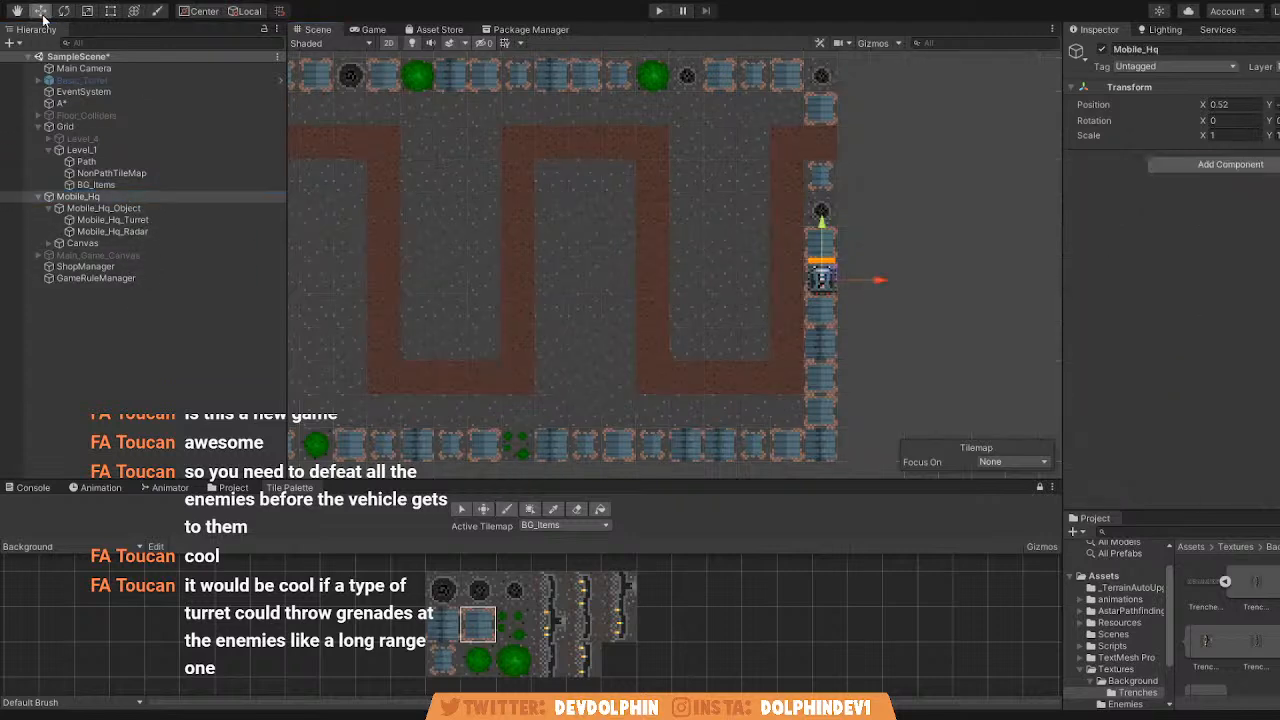
pyautogui.moveTo(829, 284); pyautogui.dragTo(834, 140)
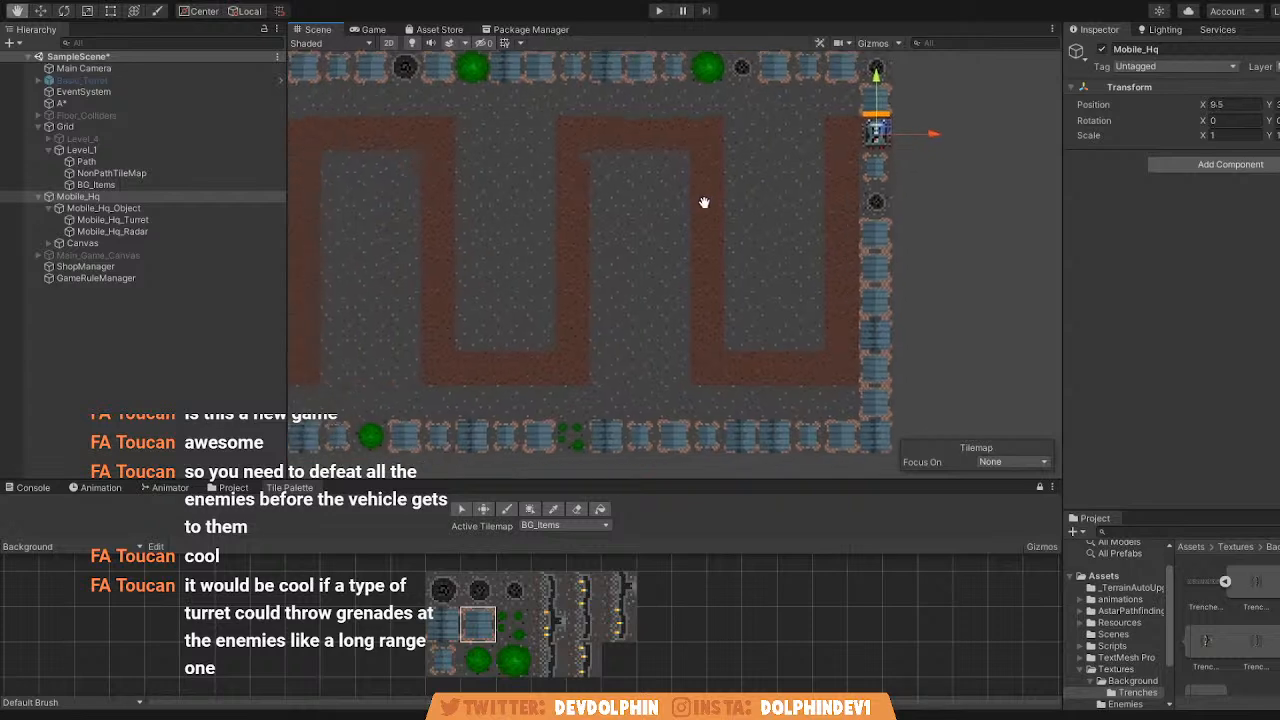
# Reselect the BG_Items tilemap and pick the wide blue crate tile for painting.
pyautogui.click(125, 208)
pyautogui.click(129, 187)
pyautogui.moveTo(400, 260); pyautogui.dragTo(528, 283, button='middle')
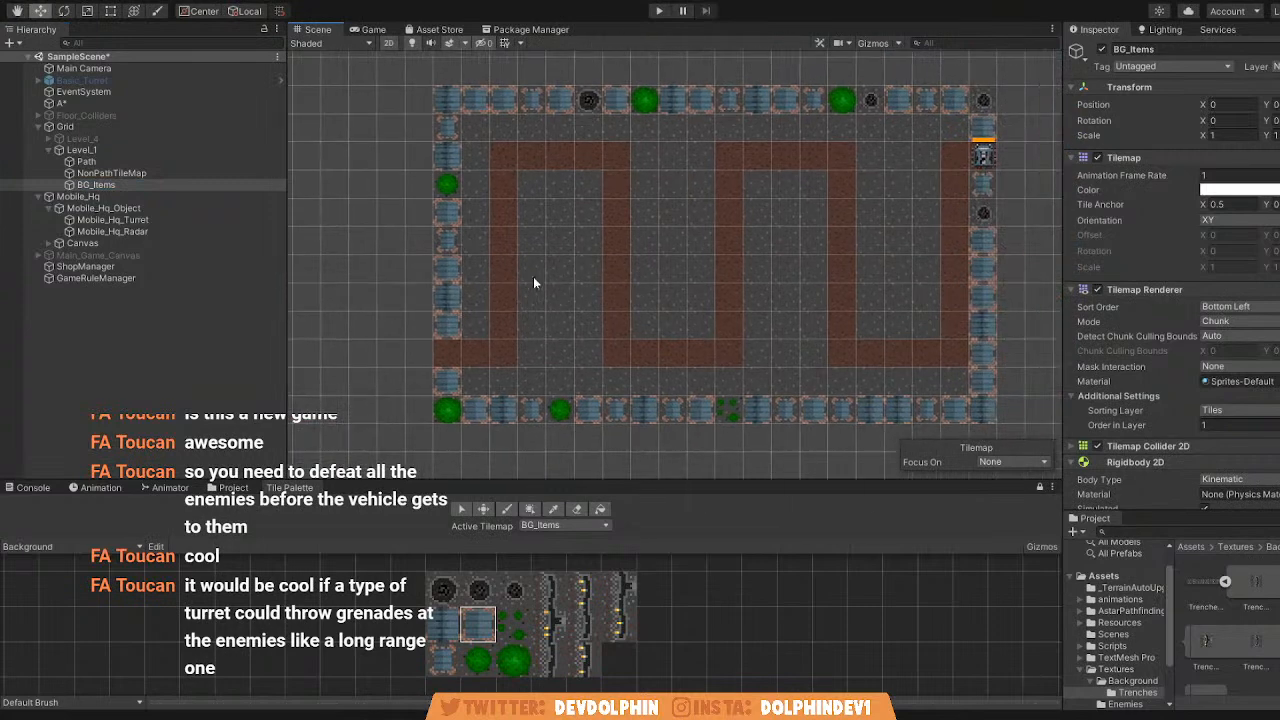
pyautogui.scroll(2, 486, 322)
pyautogui.moveTo(601, 402); pyautogui.dragTo(601, 402, button='middle')
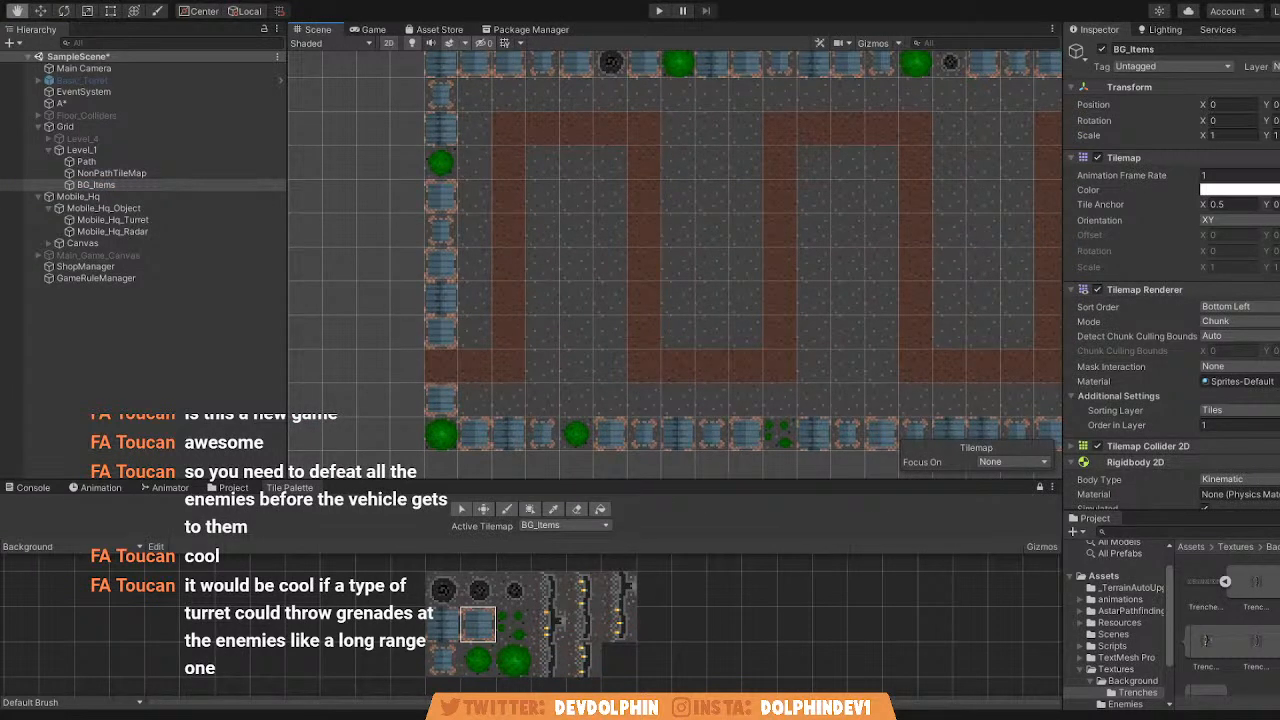
pyautogui.press('w')
pyautogui.moveTo(600, 321); pyautogui.dragTo(591, 333, button='middle')
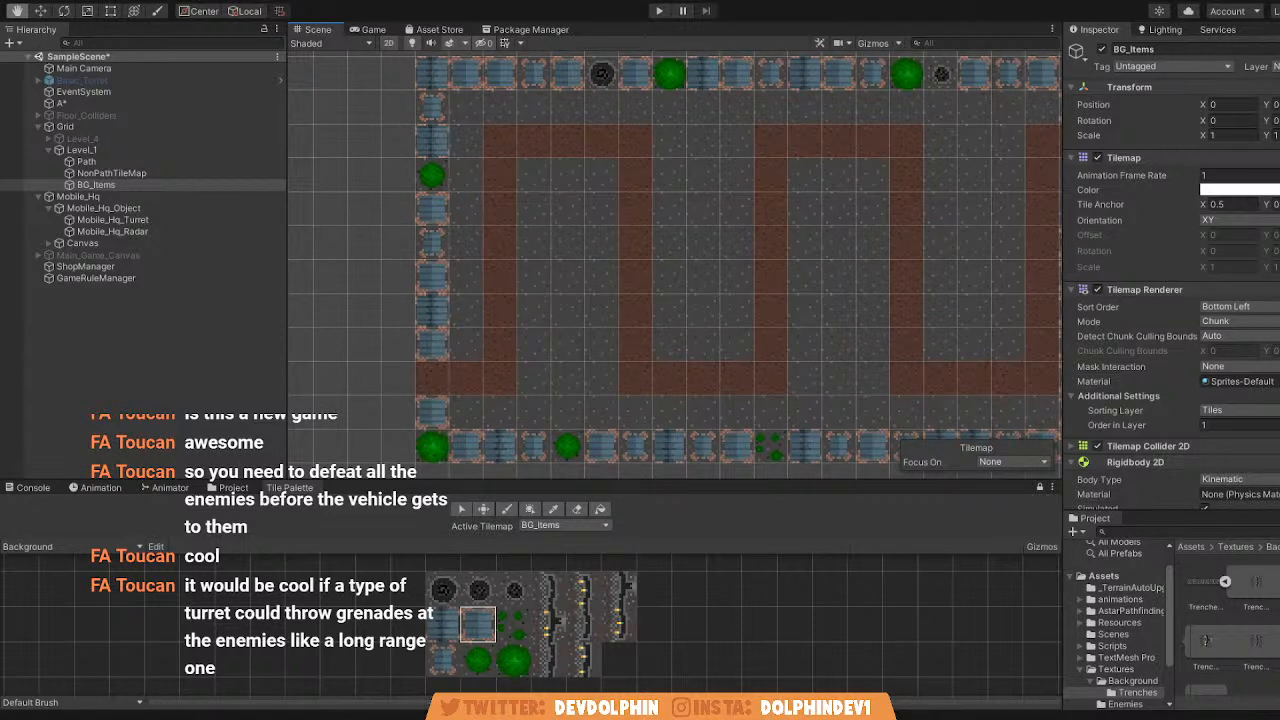
pyautogui.moveTo(667, 387); pyautogui.dragTo(692, 378, button='middle')
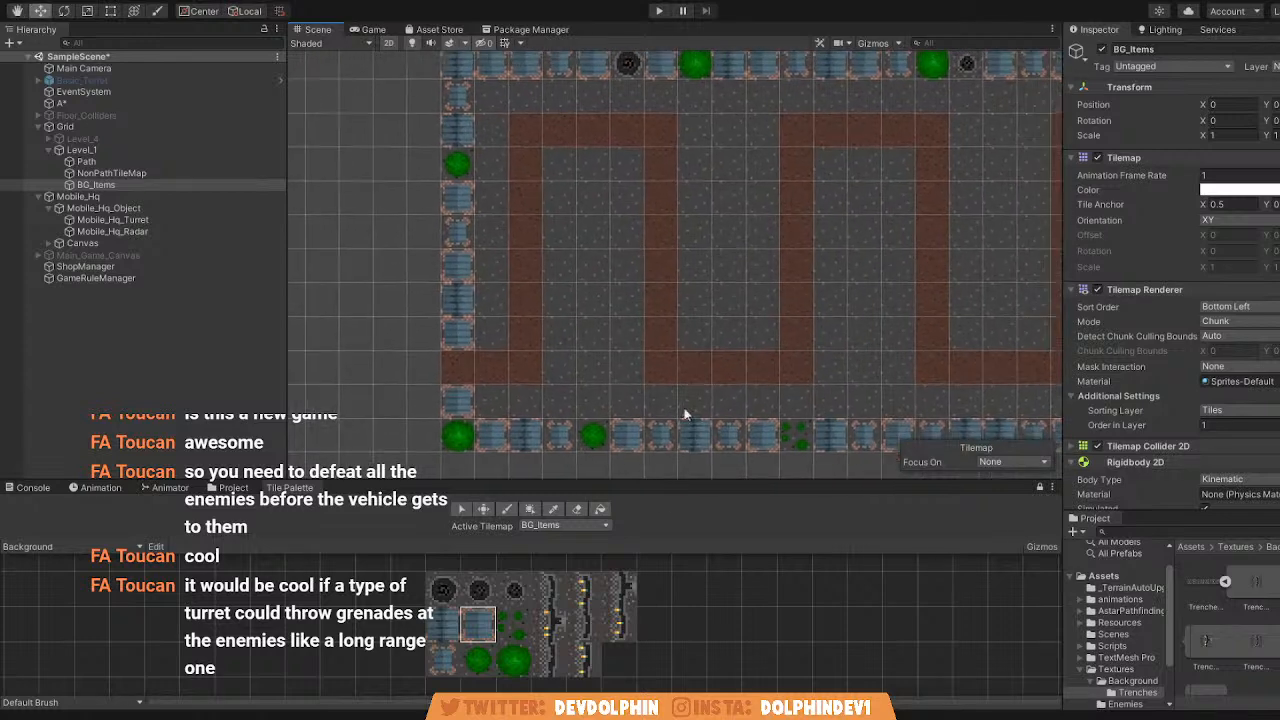
pyautogui.click(455, 612)
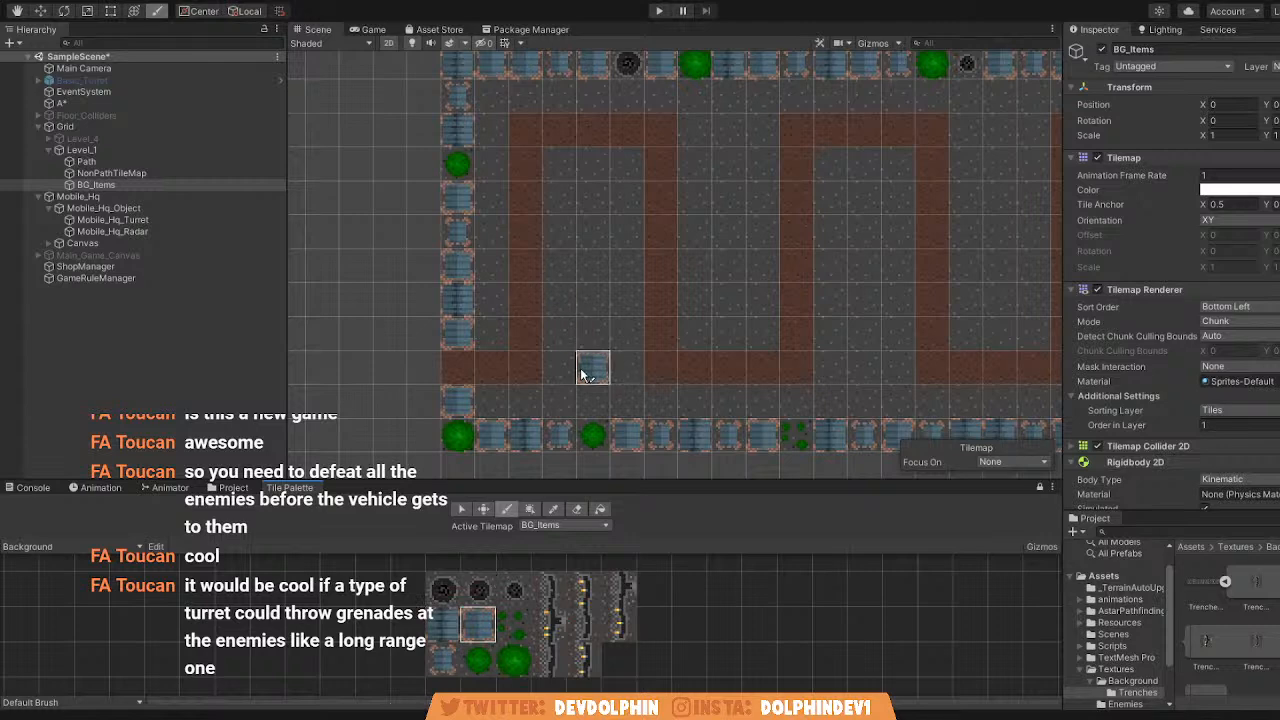
# Place a large crater, a smaller crater and a small-bush cluster down the middle column inside the path's first loop.
pyautogui.scroll(4, 598, 371)
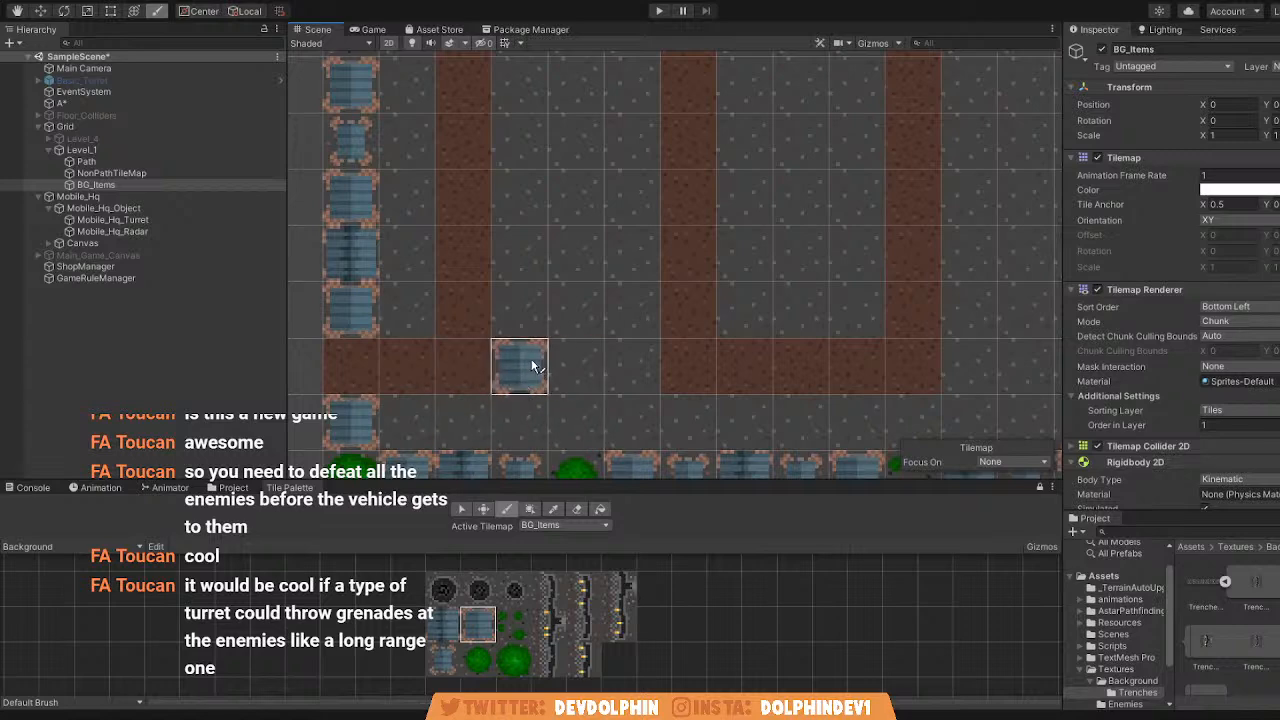
pyautogui.moveTo(555, 325)
pyautogui.mouseDown(button='middle')
pyautogui.moveTo(547, 359)
pyautogui.moveTo(533, 318)
pyautogui.moveTo(521, 344)
pyautogui.mouseUp(button='middle')
pyautogui.scroll(-6, 545, 352)
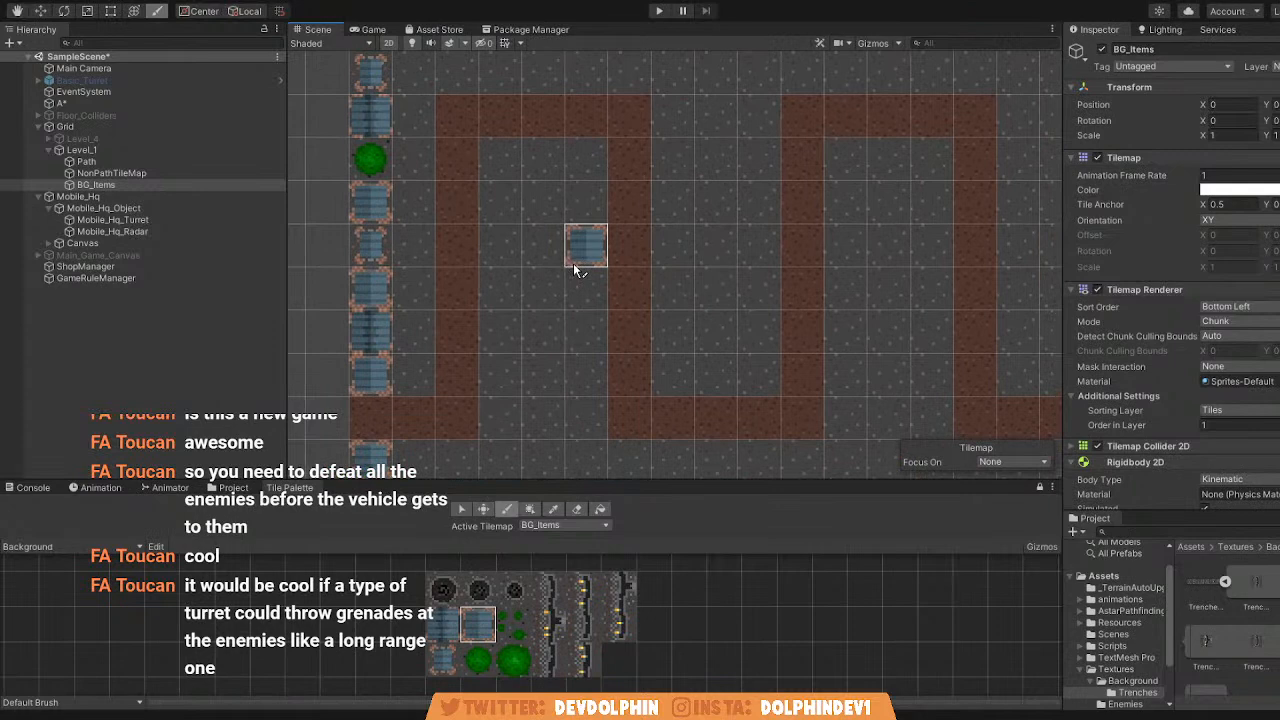
pyautogui.moveTo(575, 268); pyautogui.dragTo(553, 351, button='middle')
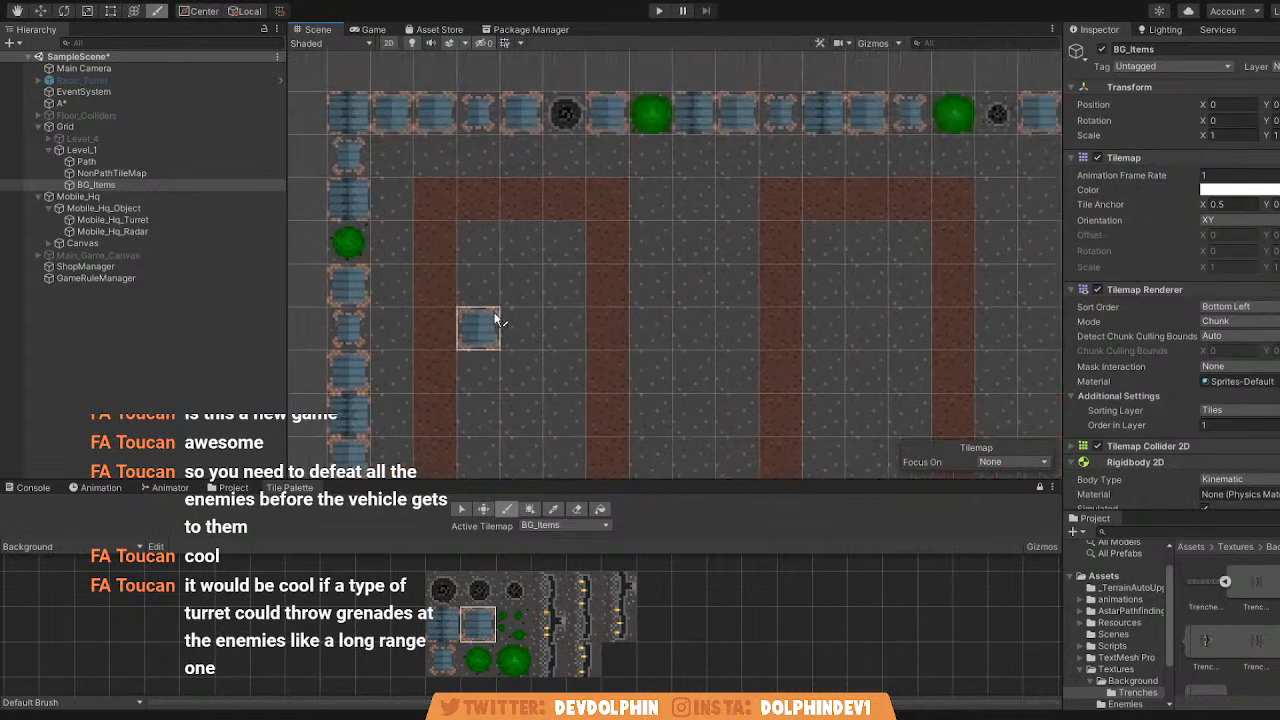
pyautogui.click(443, 590)
pyautogui.moveTo(486, 254); pyautogui.dragTo(546, 210, button='middle')
pyautogui.click(572, 240)
pyautogui.moveTo(580, 390); pyautogui.dragTo(531, 329, button='middle')
pyautogui.click(478, 590)
pyautogui.click(500, 278)
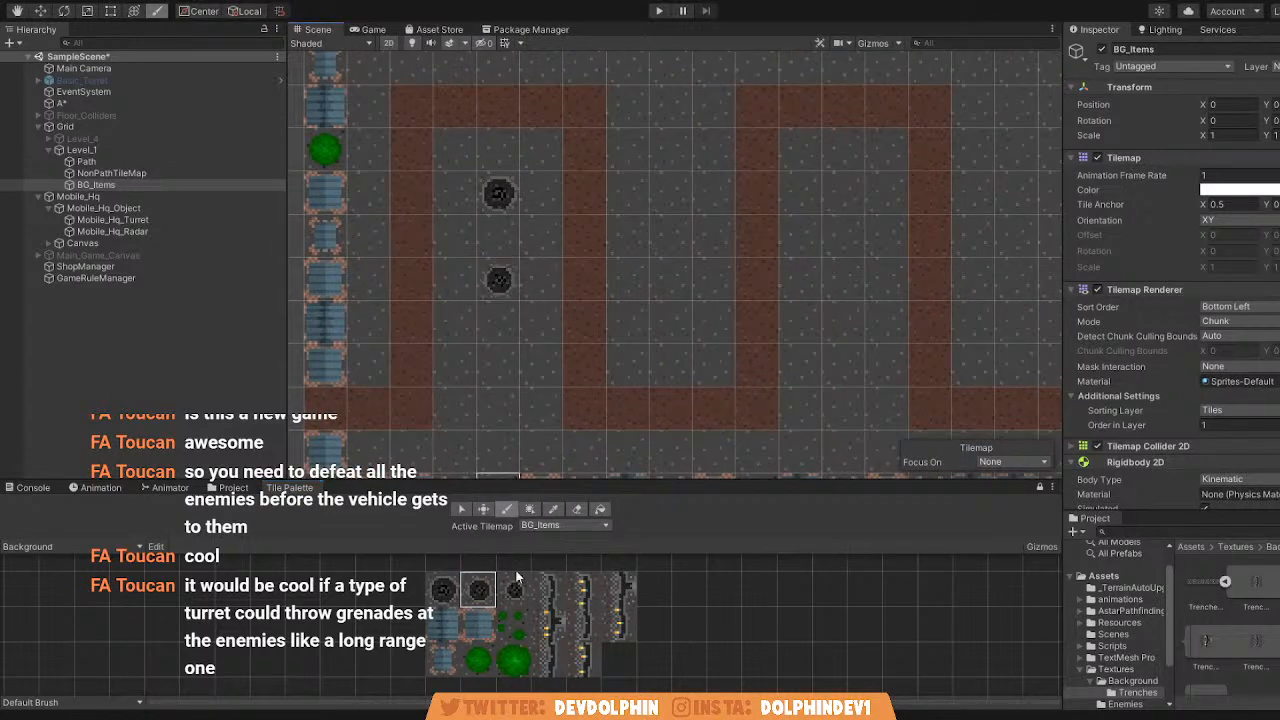
pyautogui.click(512, 622)
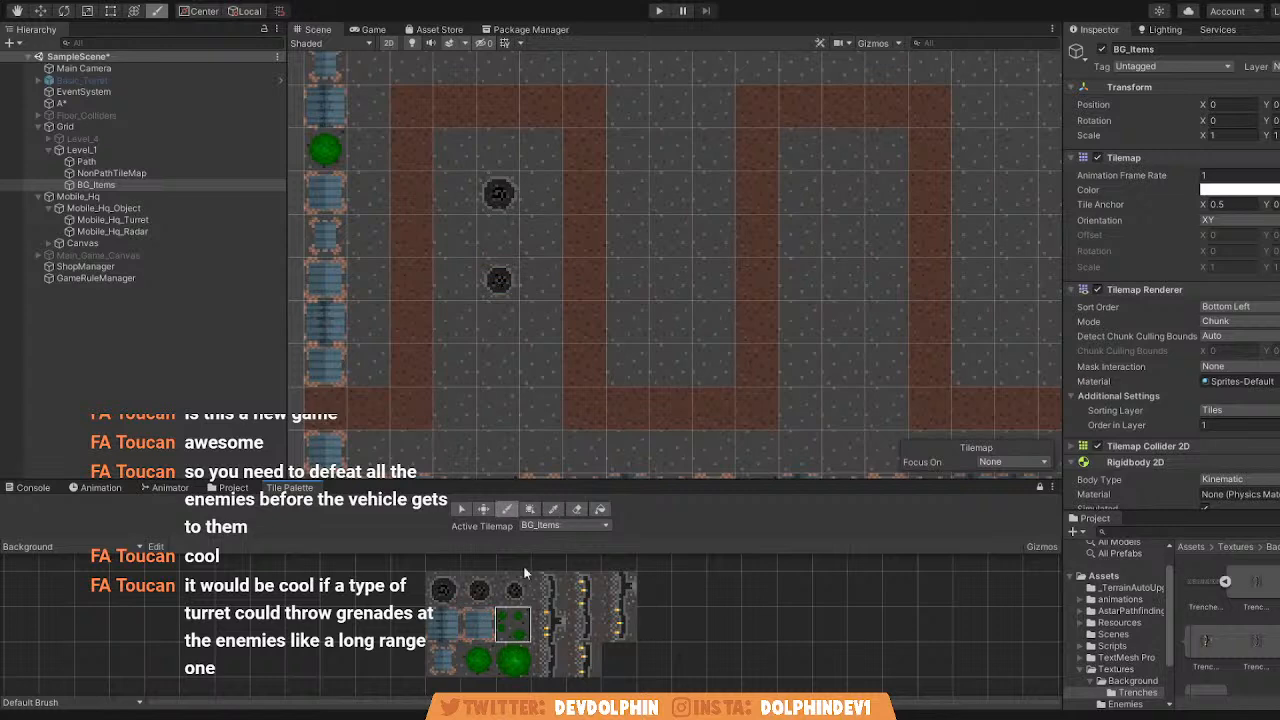
pyautogui.click(497, 352)
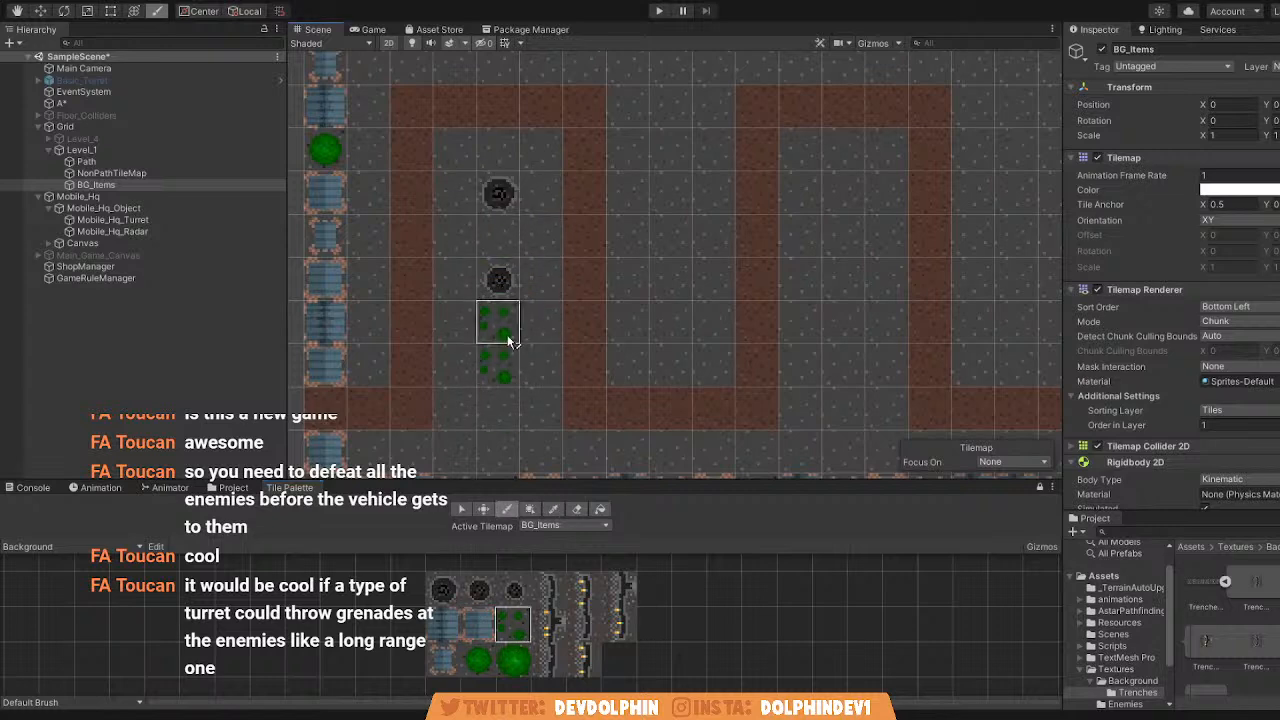
# Place a large crater in the bottom ground row and another in the top ground row near the upper-right corner.
pyautogui.moveTo(632, 226); pyautogui.dragTo(618, 240, button='middle')
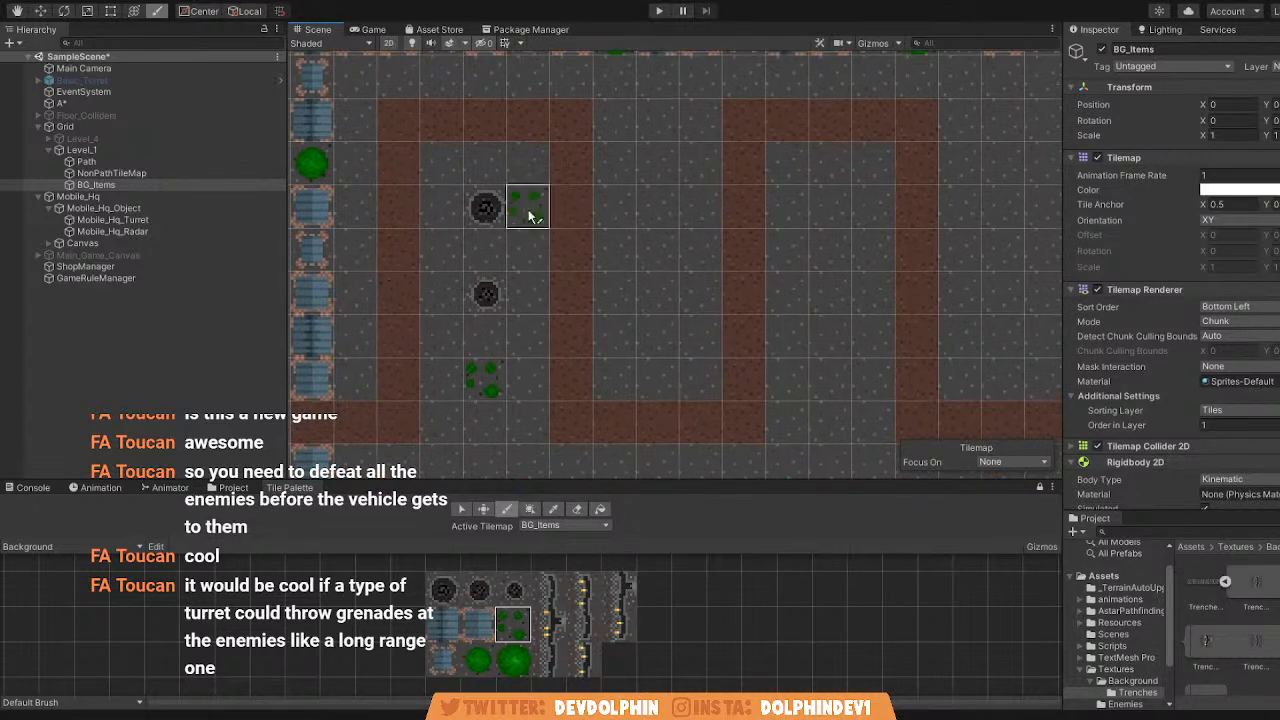
pyautogui.click(443, 590)
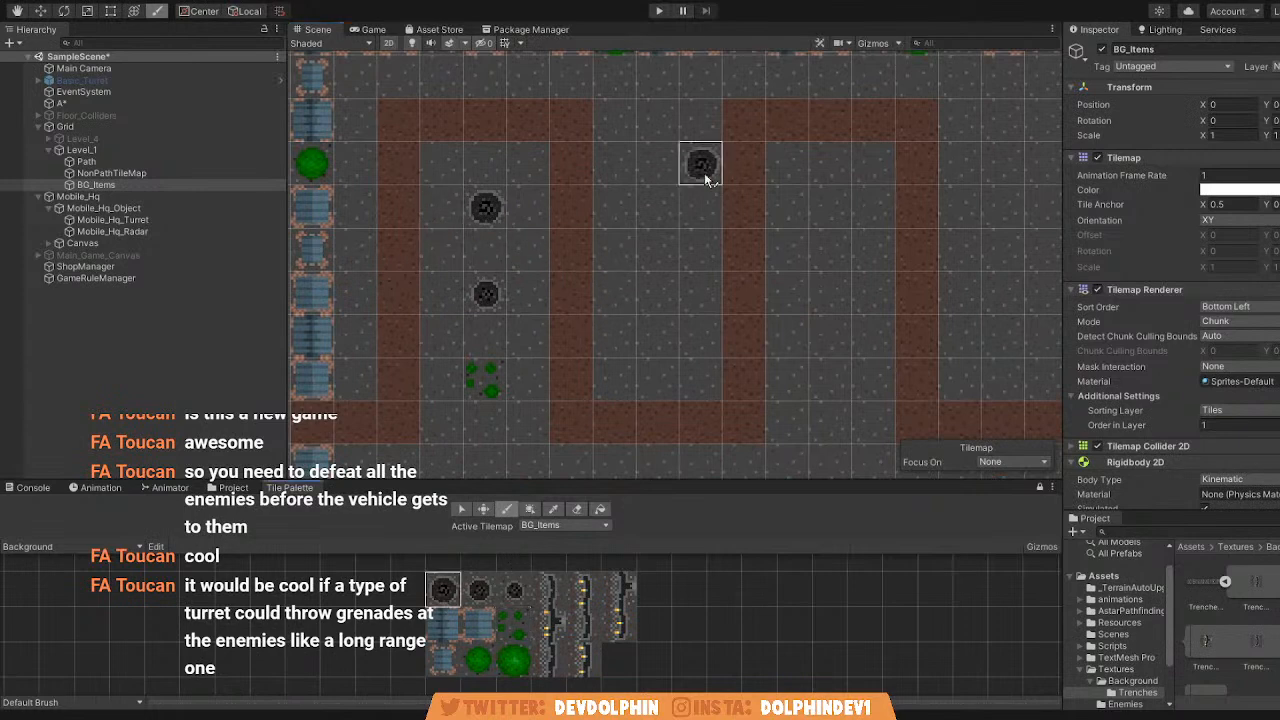
pyautogui.scroll(-2, 650, 160)
pyautogui.click(741, 400)
pyautogui.moveTo(852, 130); pyautogui.dragTo(845, 182, button='middle')
pyautogui.click(887, 121)
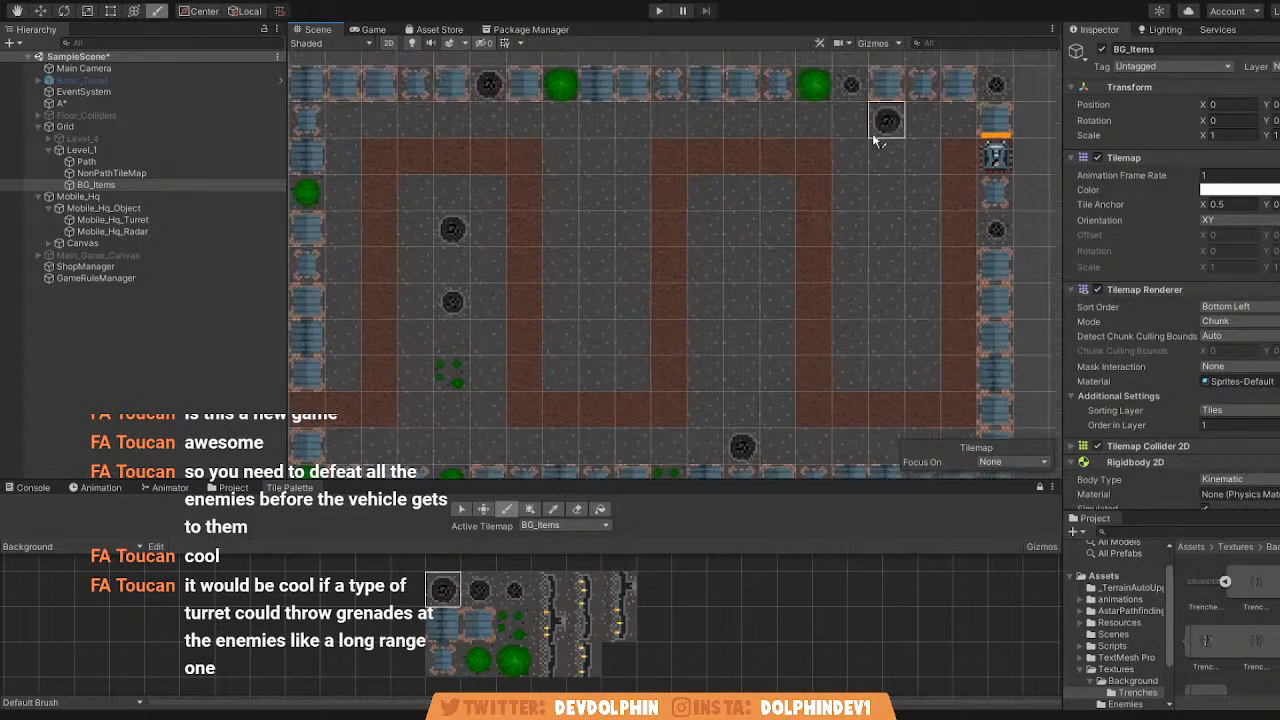
# Add small-bush clusters in the bottom row, top row and second path gap, plus a small round bush in that gap.
pyautogui.moveTo(580, 260); pyautogui.dragTo(682, 233, button='middle')
pyautogui.click(513, 622)
pyautogui.click(844, 420)
pyautogui.click(694, 132)
pyautogui.click(697, 312)
pyautogui.click(478, 658)
pyautogui.click(698, 203)
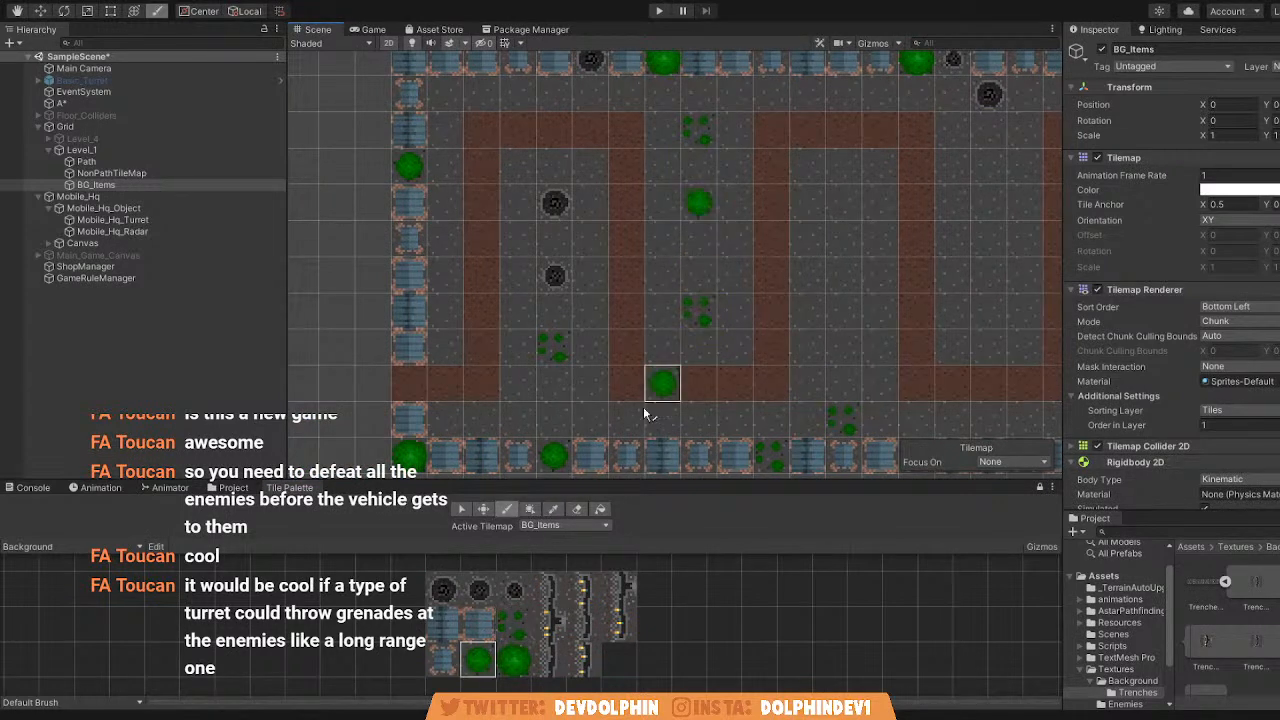
# Place a large round bush in the level's upper-left ground corner and another near the bottom of the third path gap.
pyautogui.click(513, 658)
pyautogui.click(446, 94)
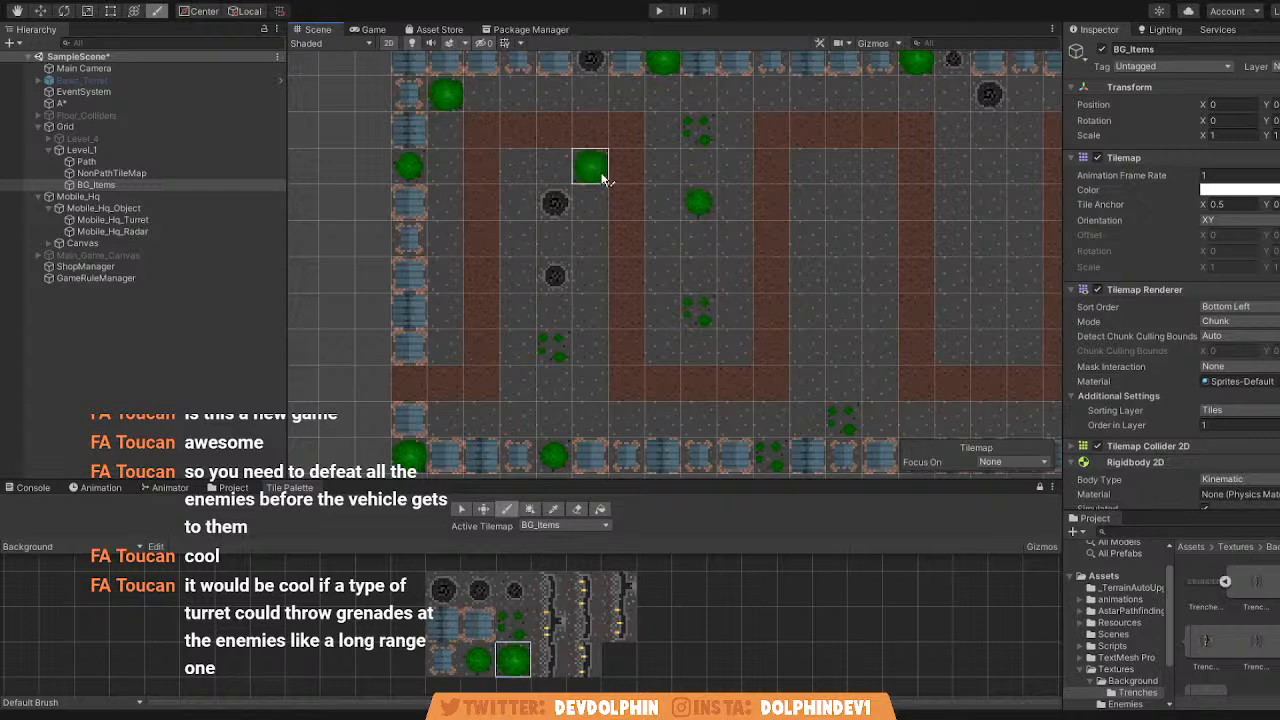
pyautogui.moveTo(598, 174); pyautogui.dragTo(551, 165, button='middle')
pyautogui.click(799, 338)
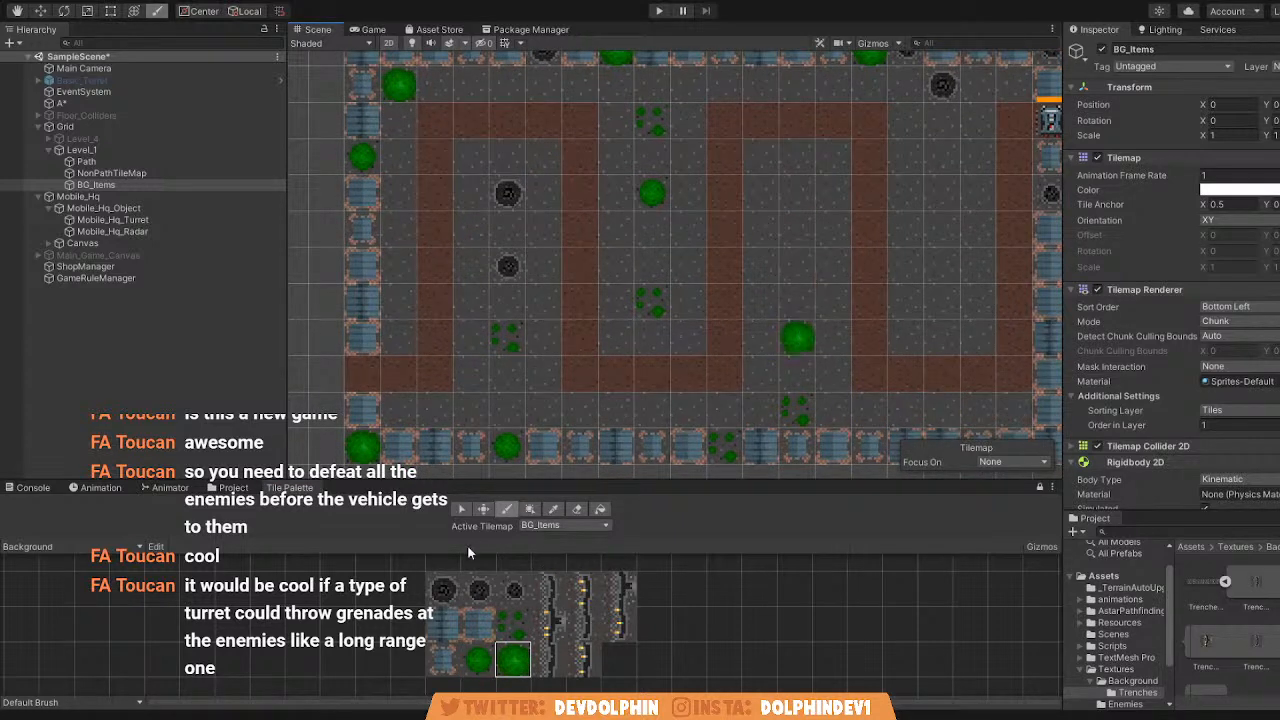
# Place a small blue crate beside the third gap's left path edge and a wide blue crate in its upper-right corner.
pyautogui.click(443, 658)
pyautogui.click(797, 192)
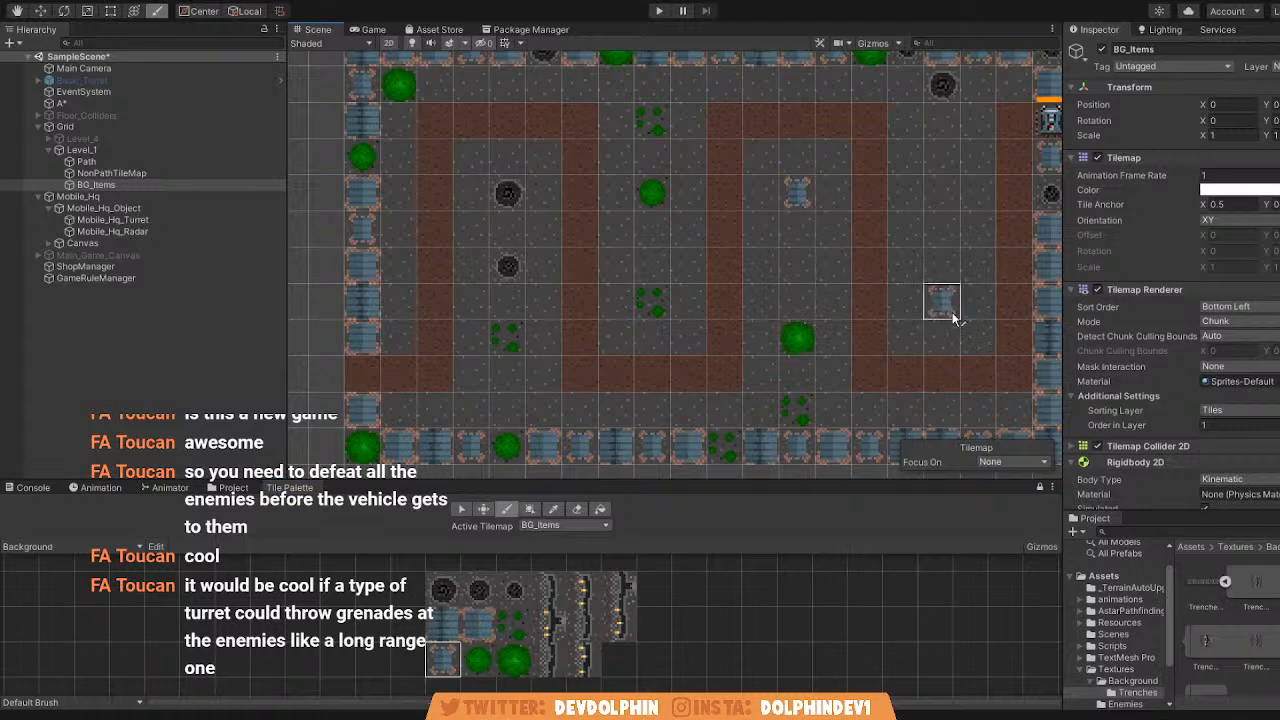
pyautogui.scroll(1, 748, 233)
pyautogui.hotkey('ctrl', 'z')
pyautogui.click(753, 234)
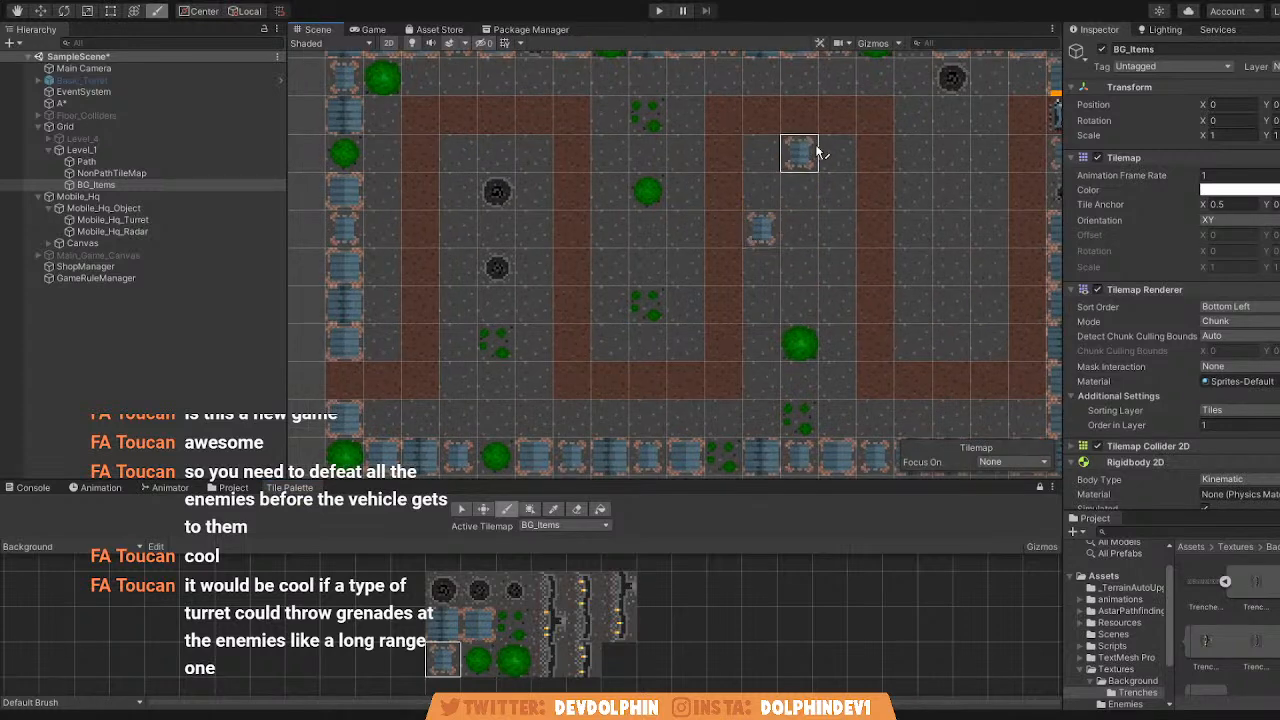
pyautogui.click(477, 623)
pyautogui.click(838, 153)
# Place two medium craters in the ground column between the level's left border and the first vertical path segment.
pyautogui.click(507, 662)
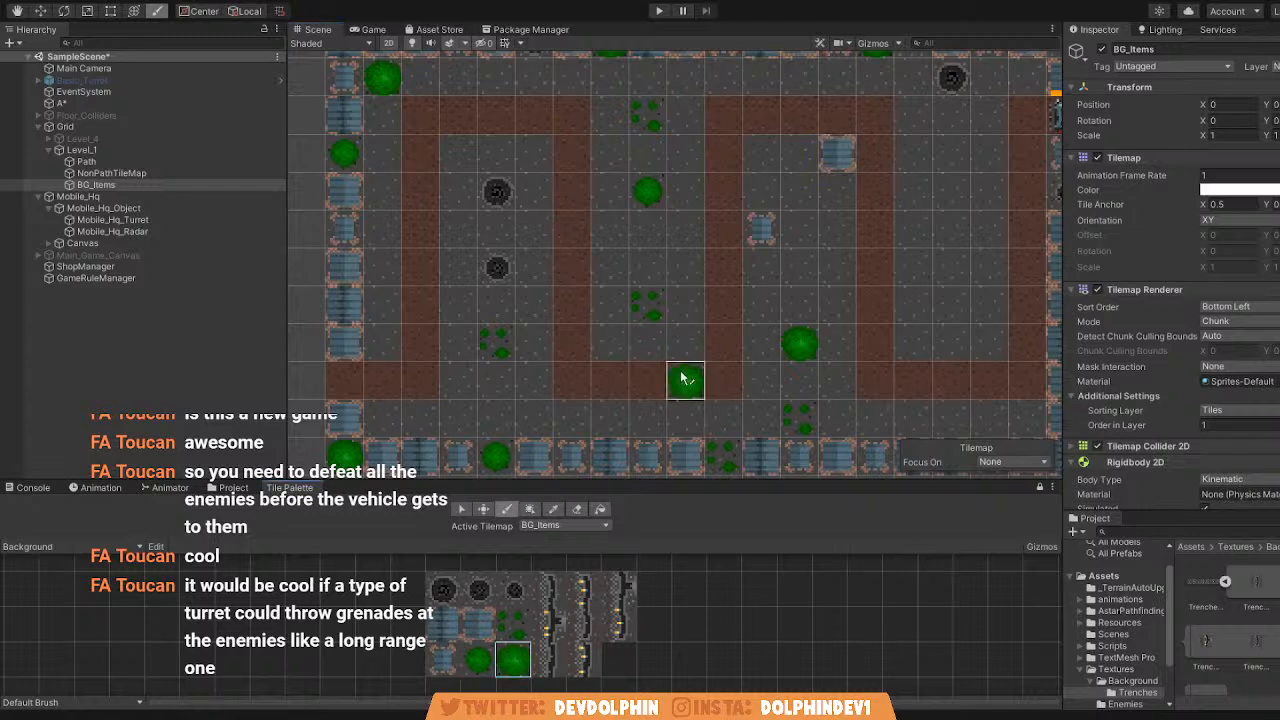
pyautogui.moveTo(496, 228); pyautogui.dragTo(580, 266, button='middle')
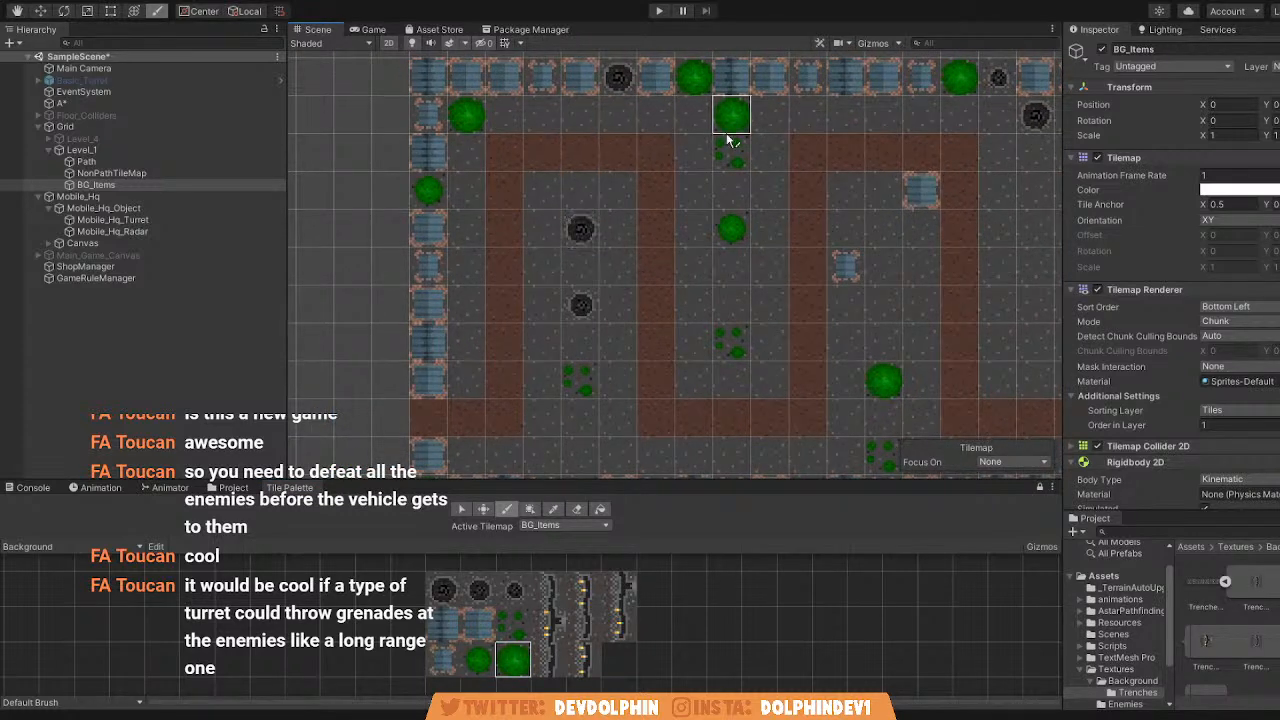
pyautogui.click(478, 590)
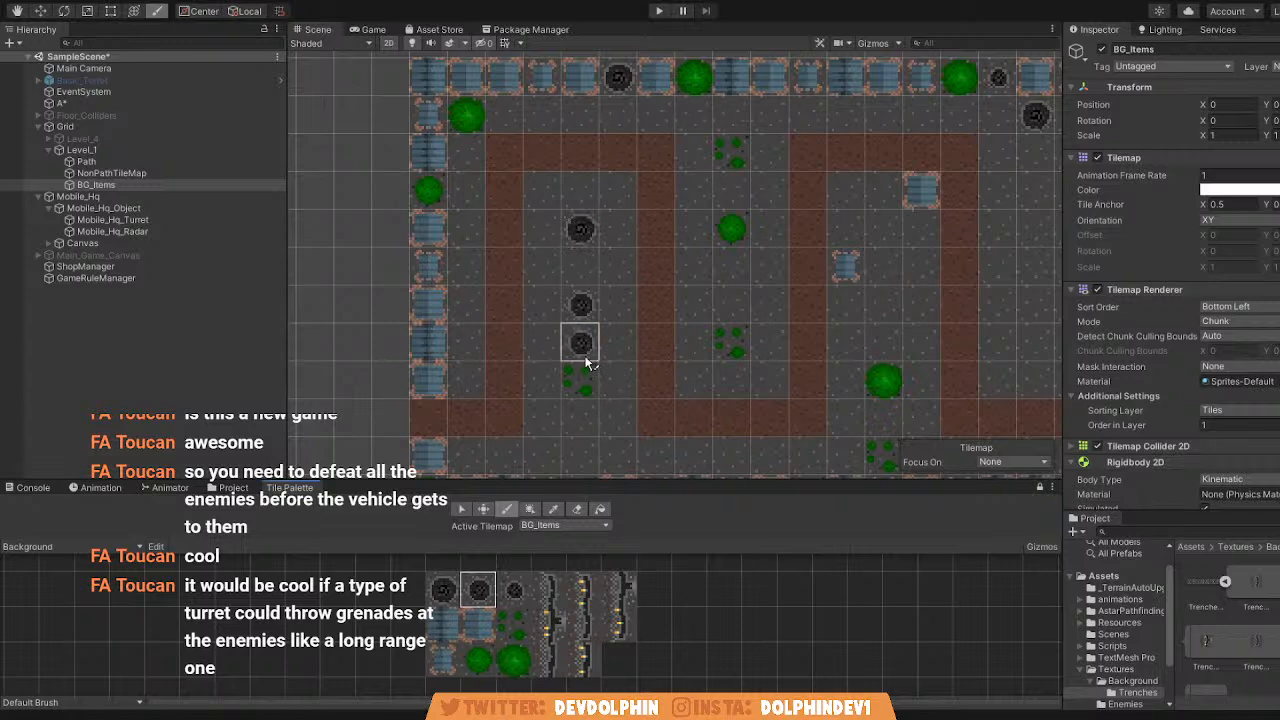
pyautogui.click(478, 336)
pyautogui.click(471, 220)
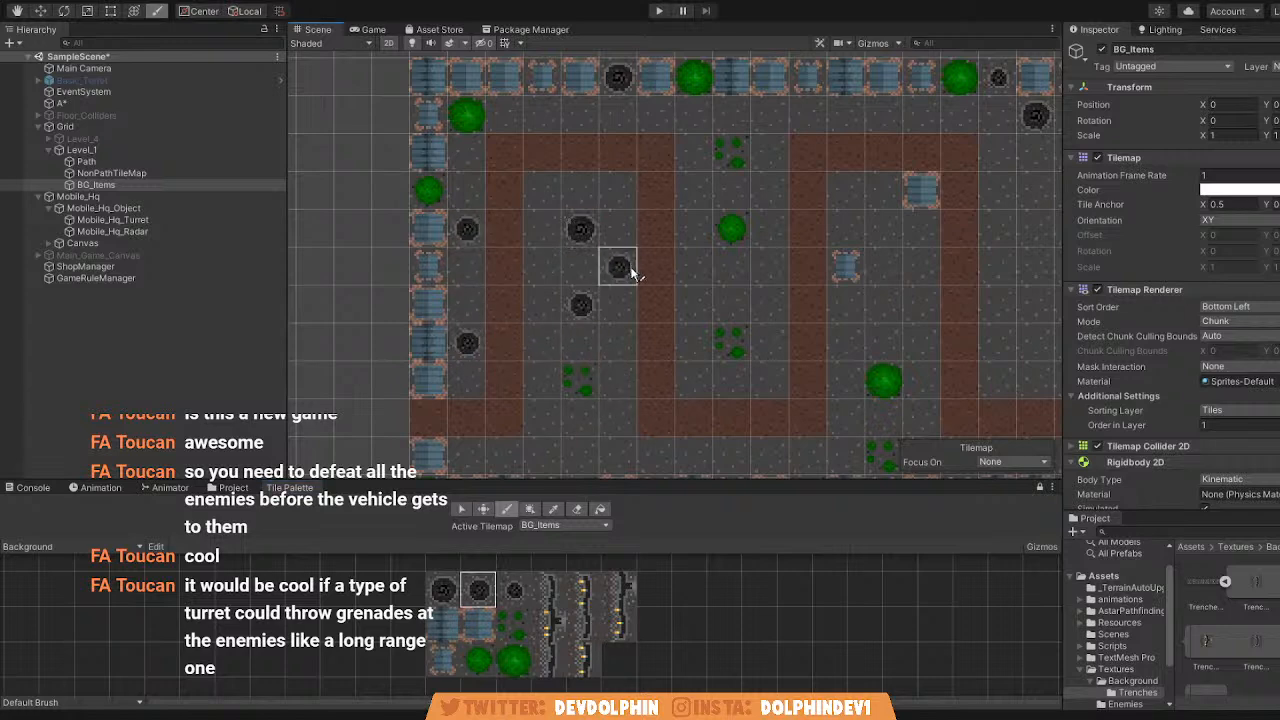
# Erase the lower crater from the first path gap.
pyautogui.moveTo(766, 310); pyautogui.dragTo(663, 260, button='middle')
pyautogui.scroll(-6, 805, 286)
pyautogui.scroll(2, 820, 220)
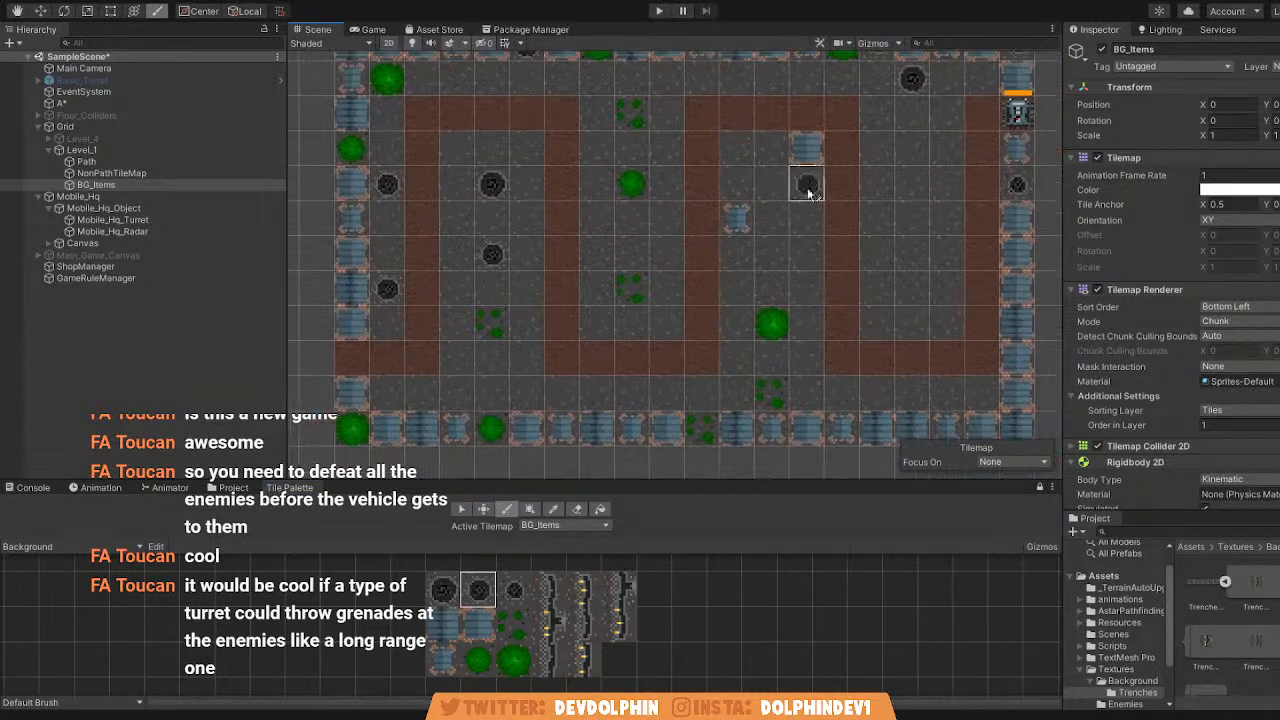
pyautogui.scroll(1, 548, 210)
pyautogui.scroll(-1, 577, 170)
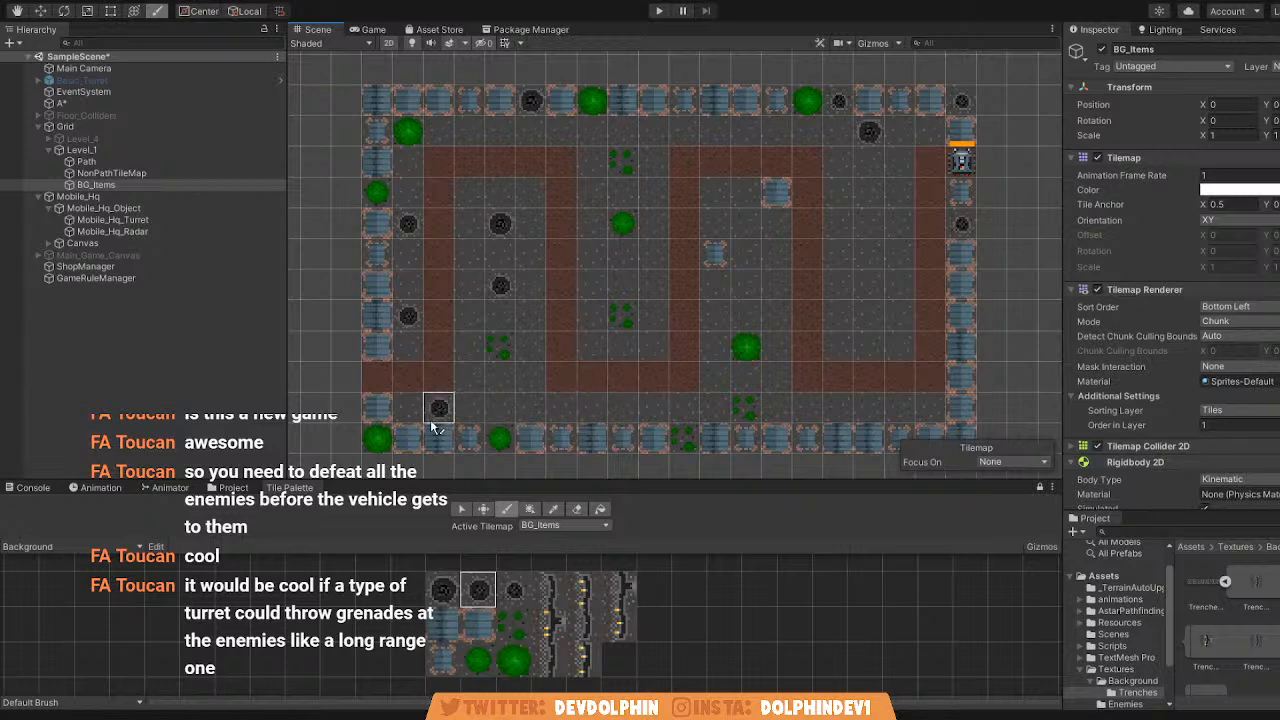
pyautogui.click(577, 510)
pyautogui.click(499, 286)
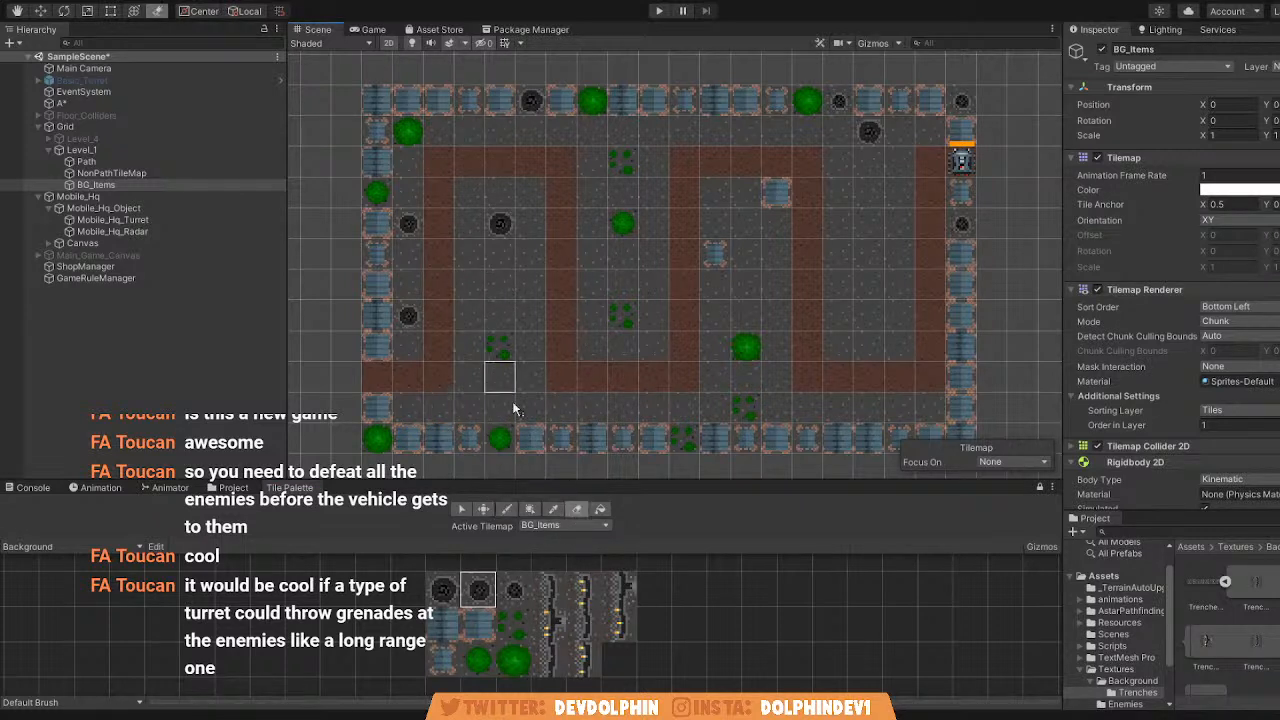
# Place a small blue crate beside the first path gap's left edge, just below mid-height.
pyautogui.click(515, 590)
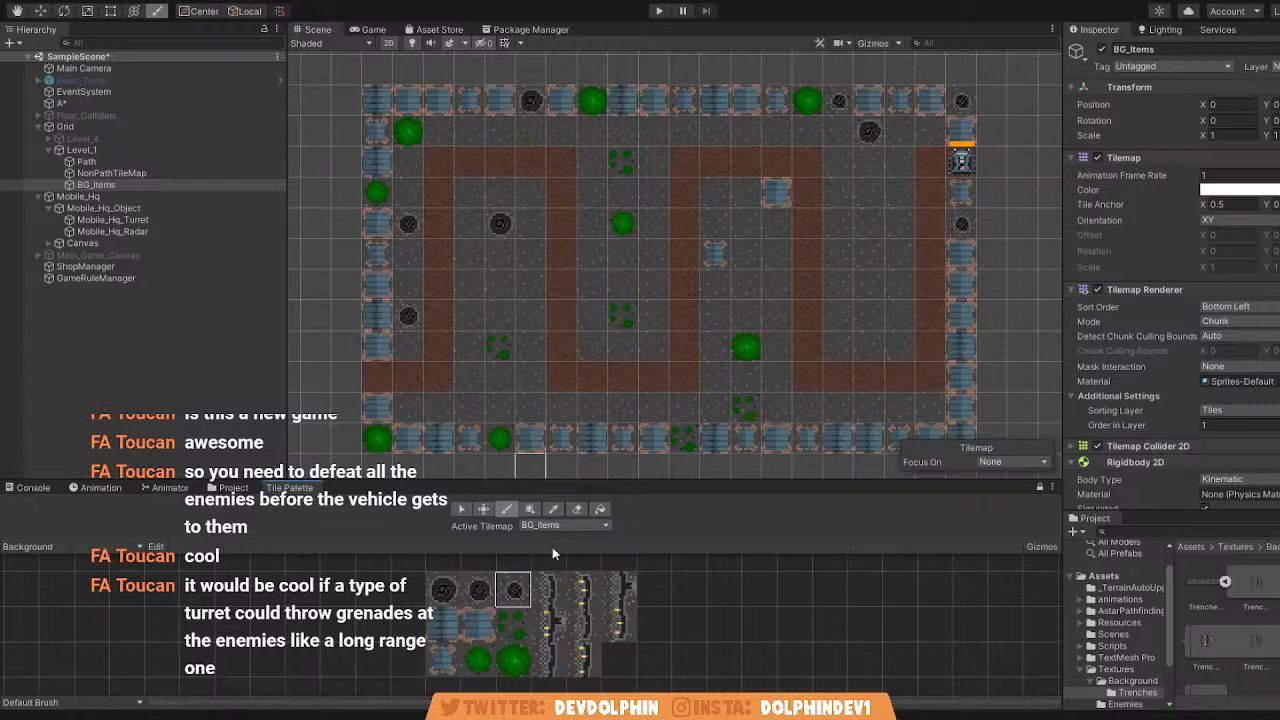
pyautogui.click(450, 652)
pyautogui.click(469, 285)
# Paint vertical trench tiles along the first gap's left edge, undoing the extra ones to keep two directly below the small crate.
pyautogui.click(548, 590)
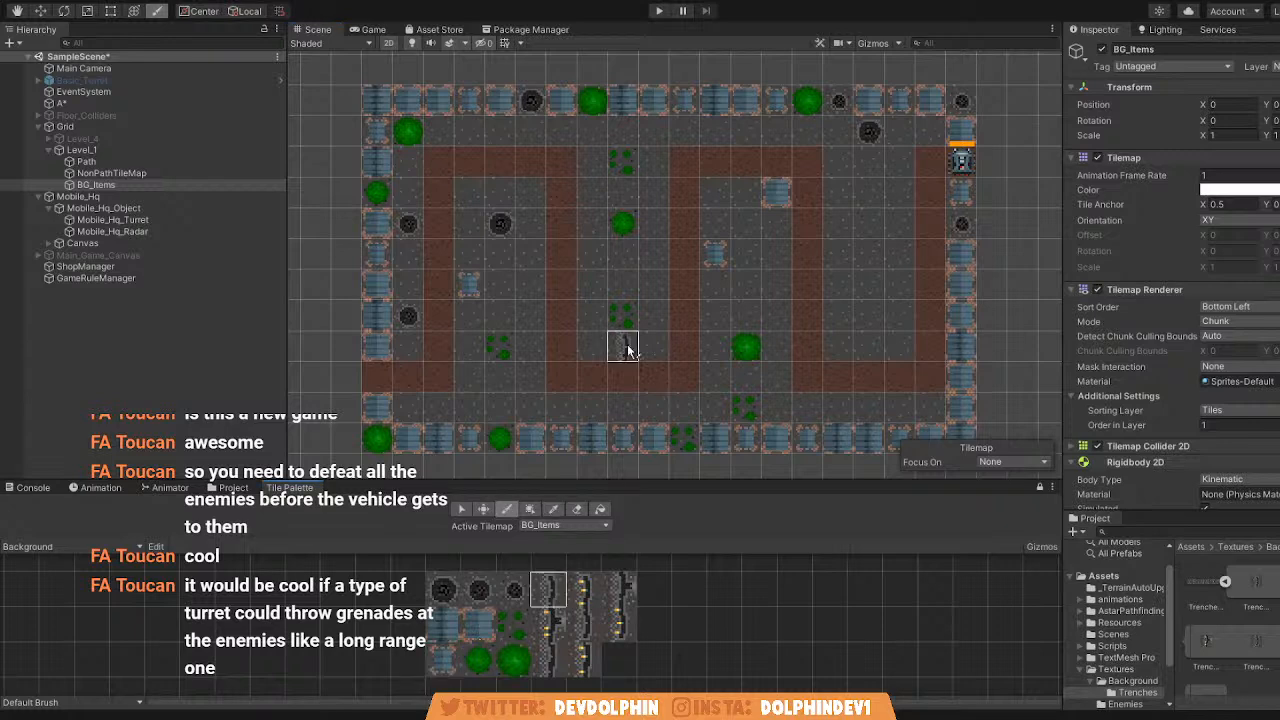
pyautogui.scroll(2, 529, 286)
pyautogui.click(452, 362)
pyautogui.moveTo(452, 163)
pyautogui.mouseDown()
pyautogui.moveTo(450, 437)
pyautogui.moveTo(448, 410)
pyautogui.mouseUp()
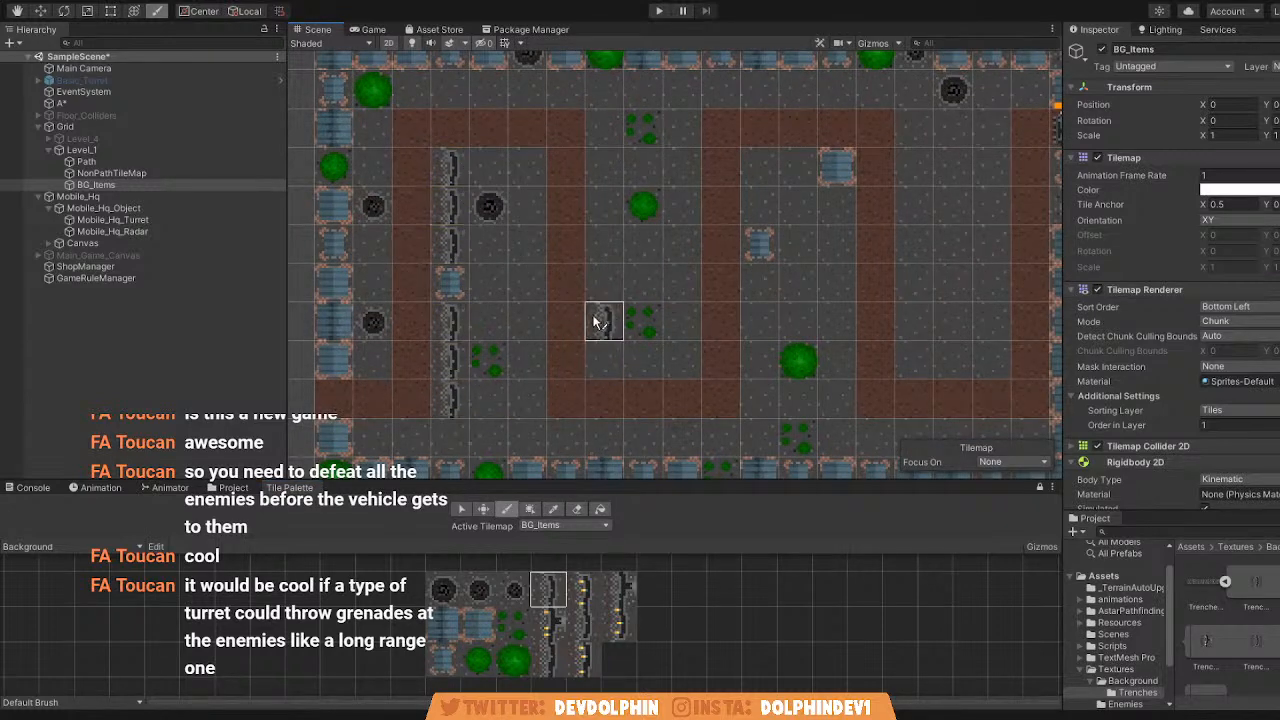
pyautogui.moveTo(606, 323); pyautogui.dragTo(737, 324, button='middle')
pyautogui.hotkey('ctrl', 'z')
pyautogui.hotkey('ctrl', 'z')
# Look over the whole level's layout and the distribution of its decorations.
pyautogui.moveTo(769, 330); pyautogui.dragTo(654, 320, button='middle')
pyautogui.scroll(-2, 643, 333)
pyautogui.moveTo(557, 430); pyautogui.dragTo(549, 375, button='middle')
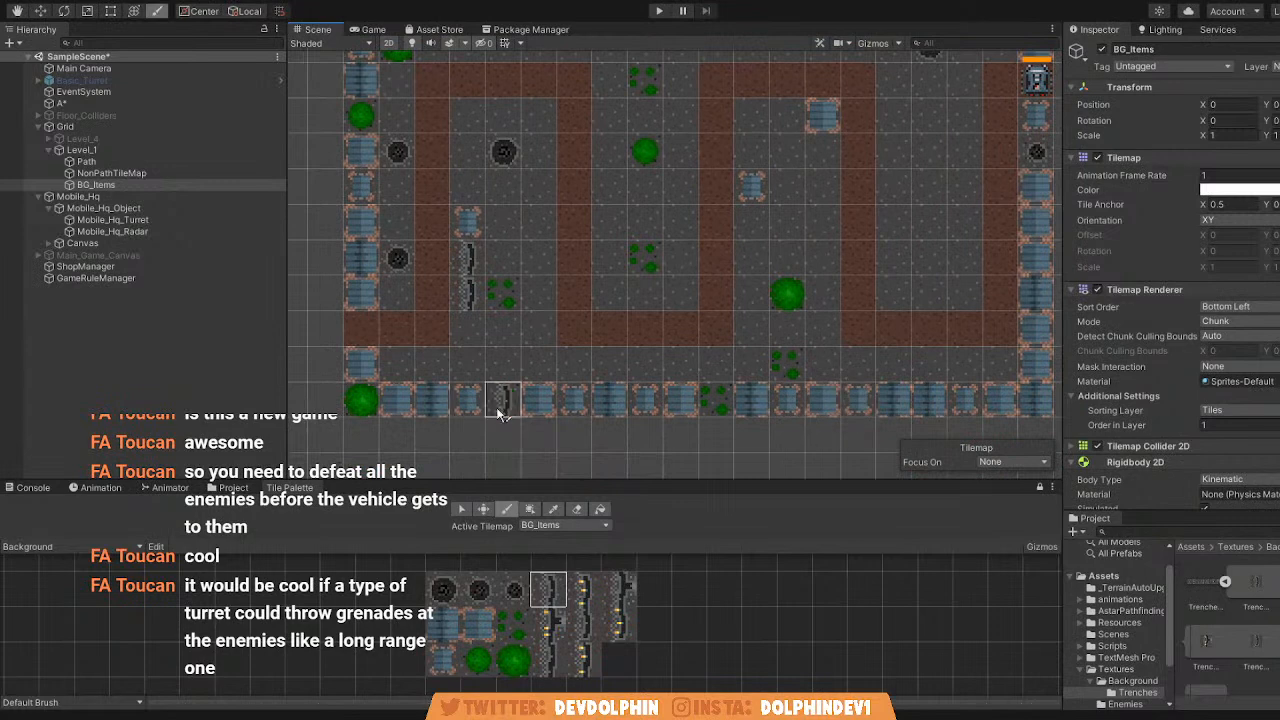
pyautogui.moveTo(823, 298); pyautogui.dragTo(752, 172, button='middle')
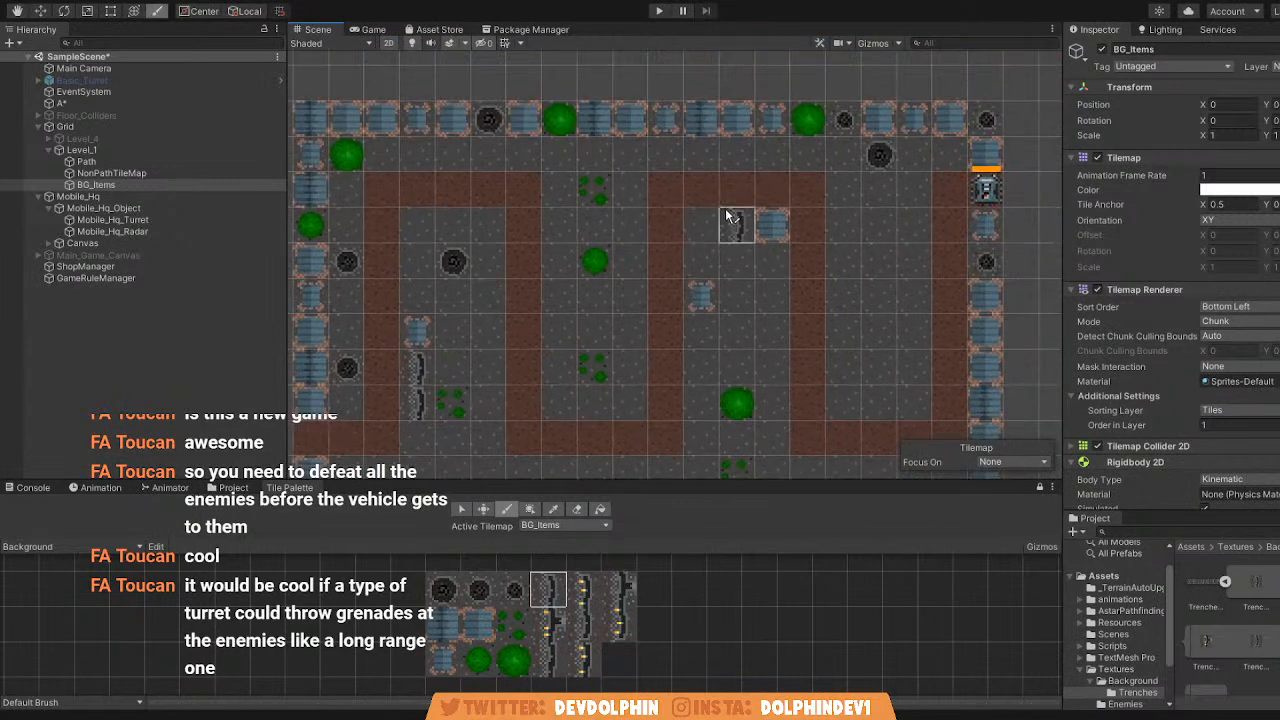
pyautogui.moveTo(697, 291); pyautogui.dragTo(766, 246, button='middle')
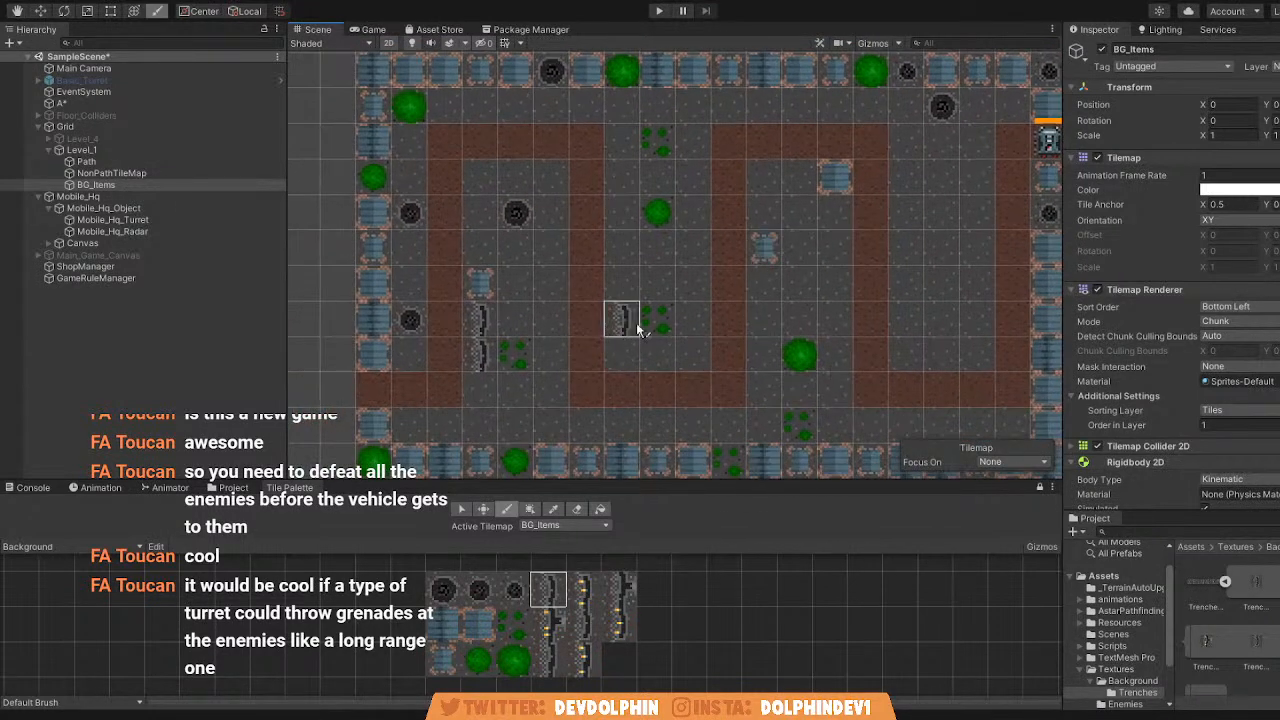
pyautogui.moveTo(706, 312); pyautogui.dragTo(642, 322, button='middle')
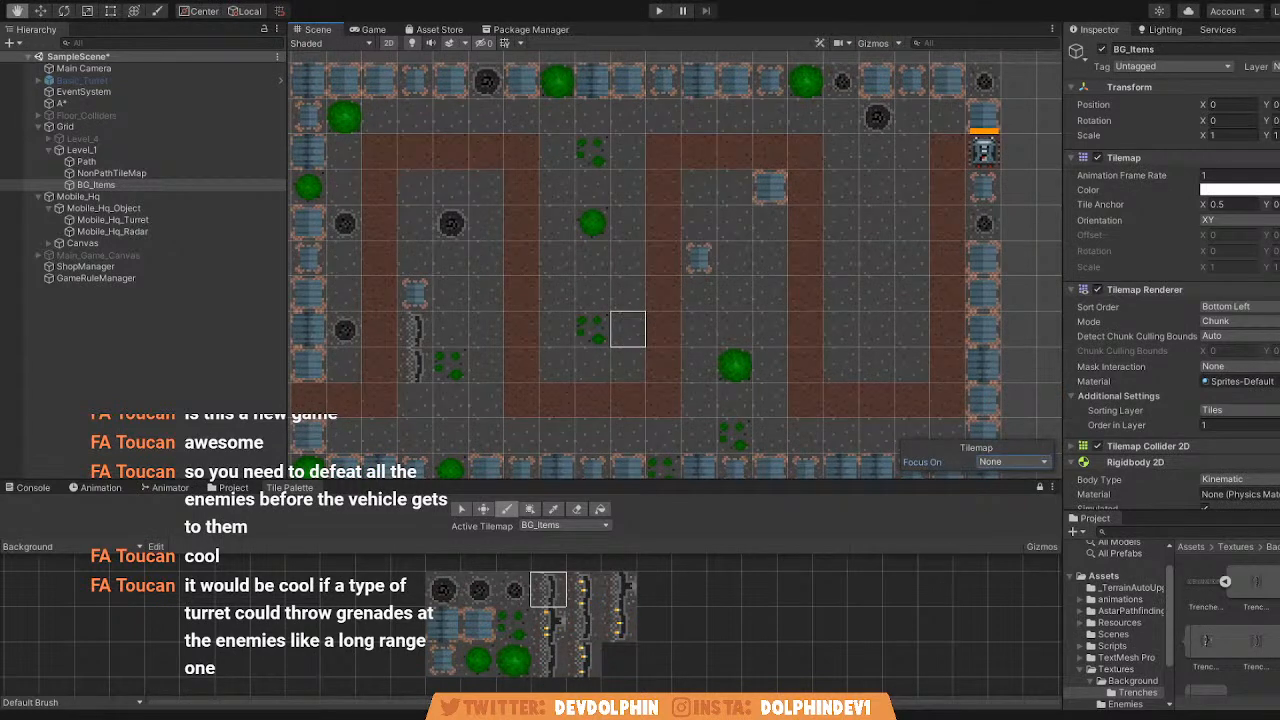
pyautogui.moveTo(598, 336); pyautogui.dragTo(640, 334, button='middle')
pyautogui.scroll(-3, 590, 320)
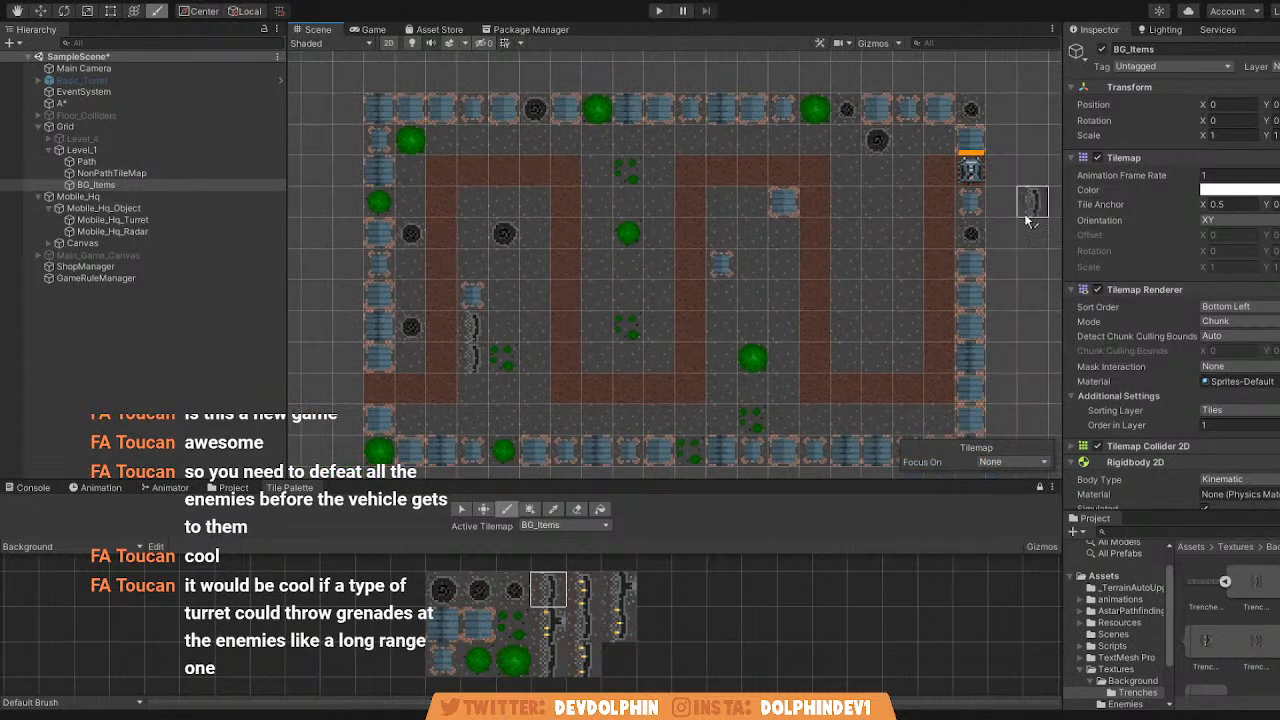
# Activate the Main_Game_Canvas object and run the game in the Game view.
pyautogui.click(115, 257)
pyautogui.click(1099, 51)
pyautogui.click(1102, 49)
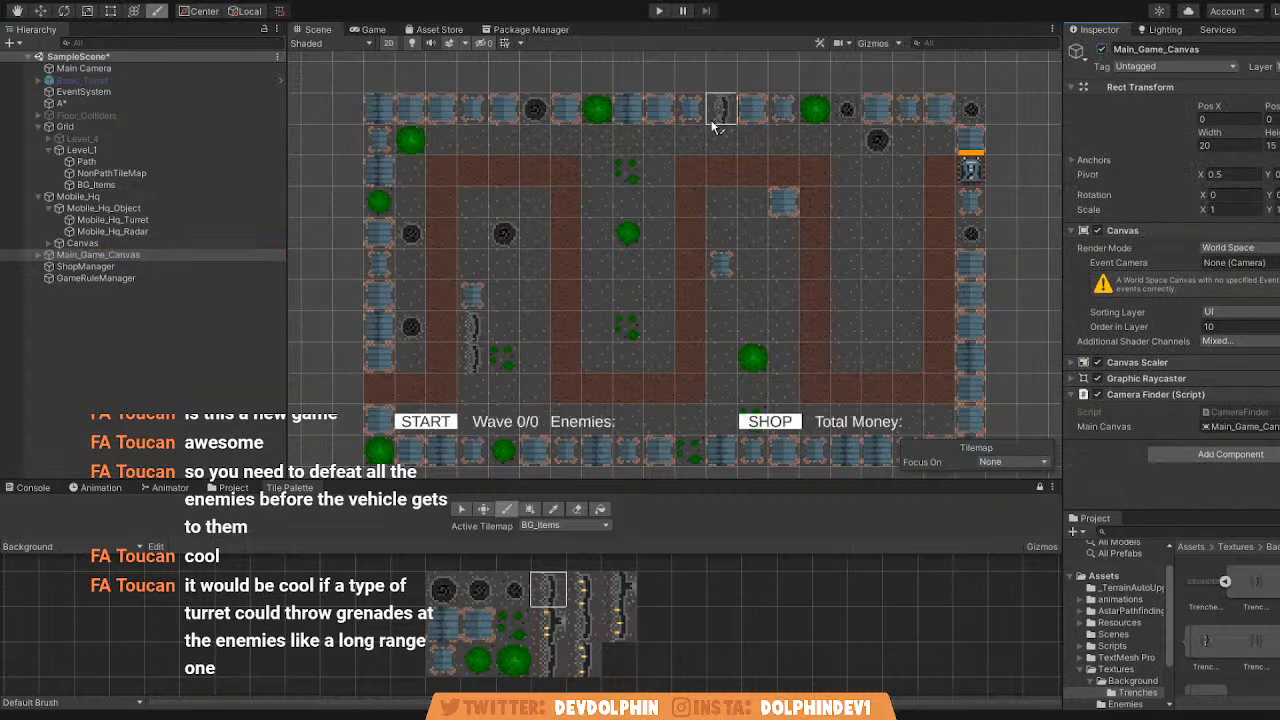
pyautogui.click(373, 29)
pyautogui.click(657, 11)
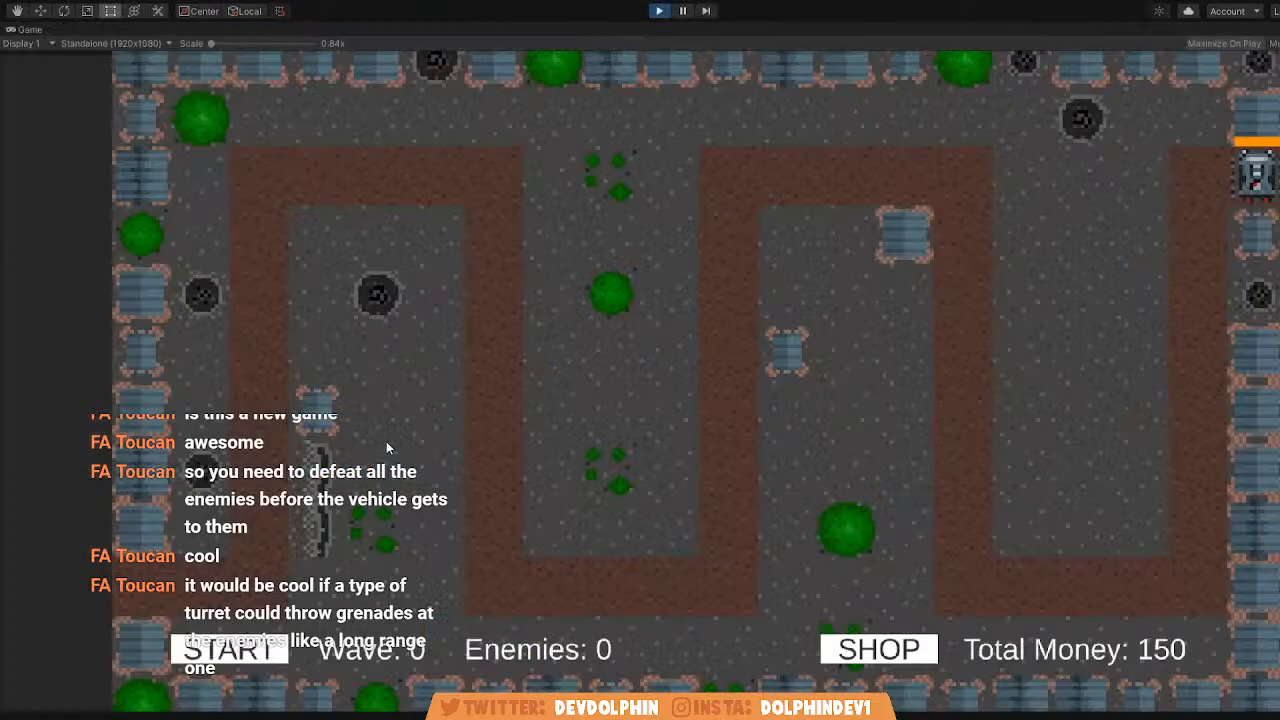
# Start the first enemy wave and follow the enemies' route in the Scene view before stopping the game.
pyautogui.click(228, 649)
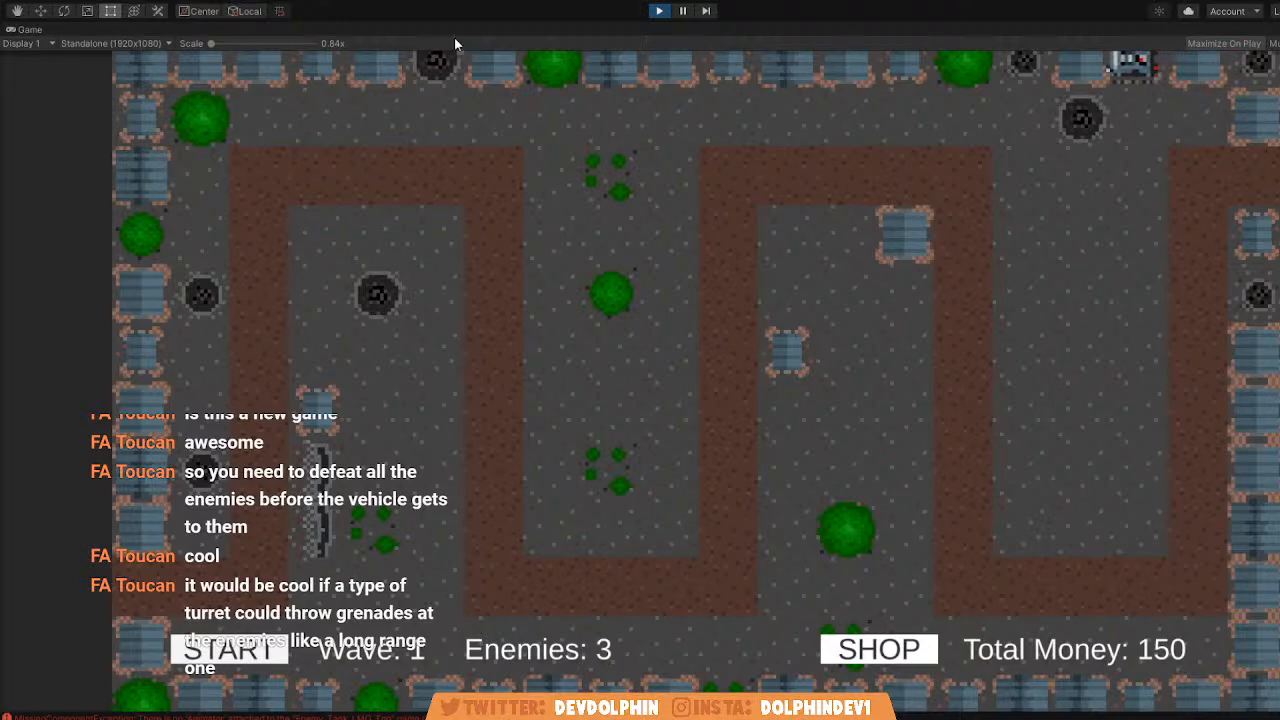
pyautogui.hotkey('shift', 'space')
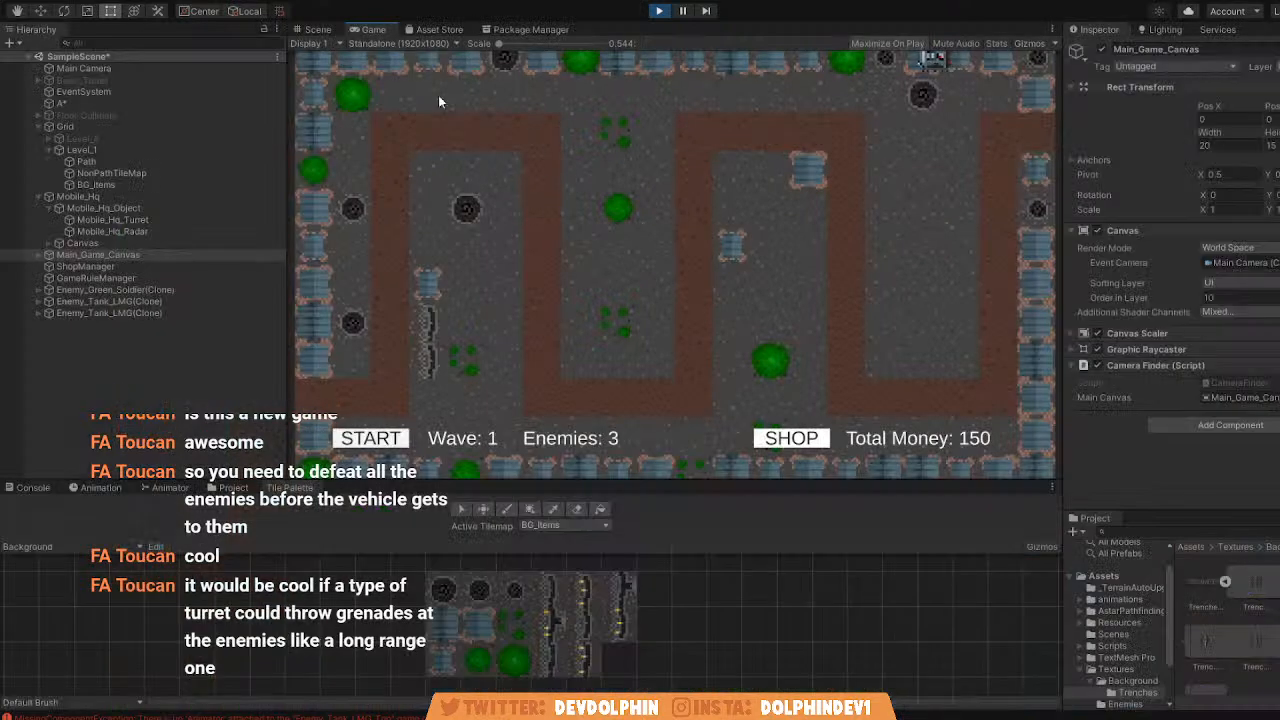
pyautogui.click(298, 29)
pyautogui.moveTo(465, 174); pyautogui.dragTo(503, 174, button='middle')
pyautogui.scroll(-1, 503, 174)
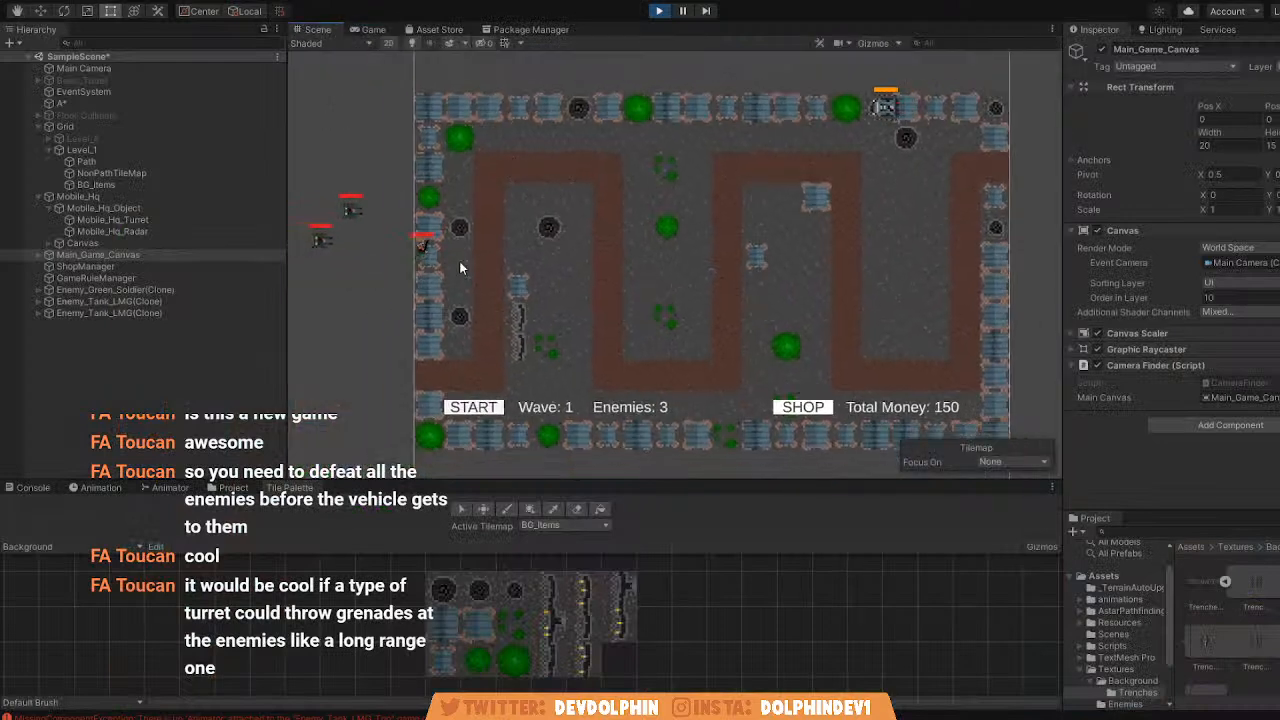
pyautogui.press('f')
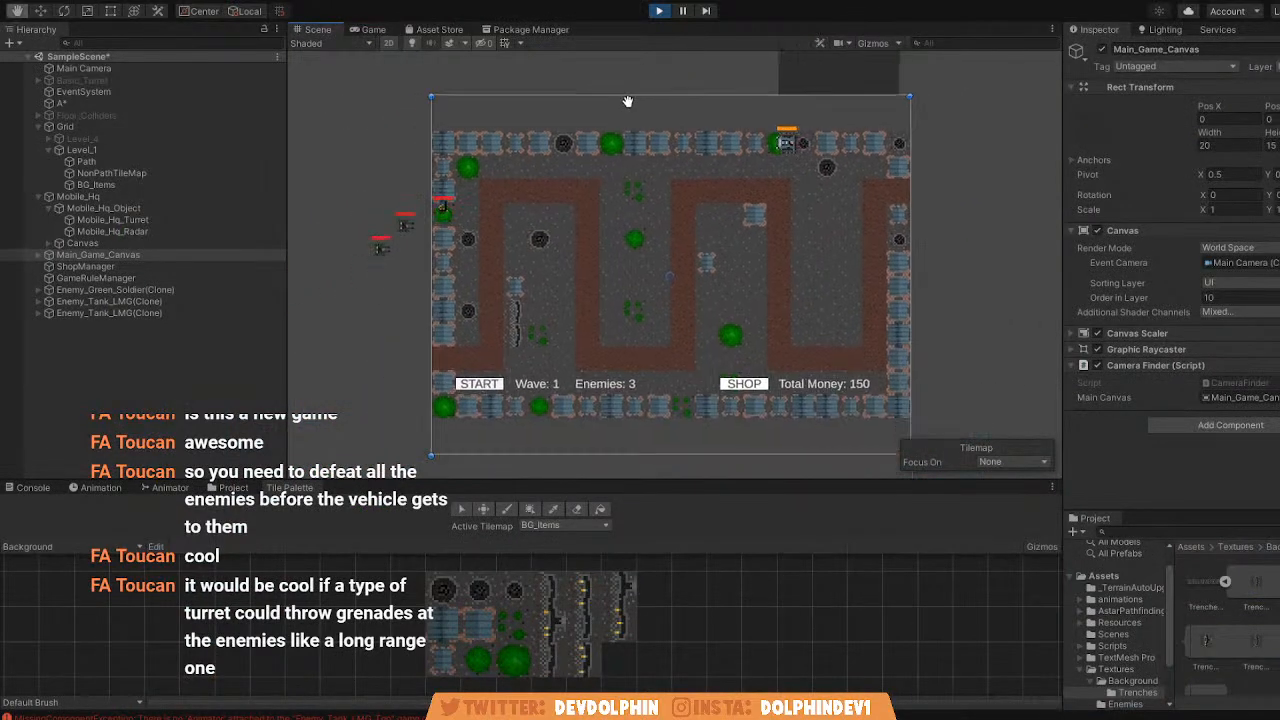
pyautogui.scroll(2, 344, 169)
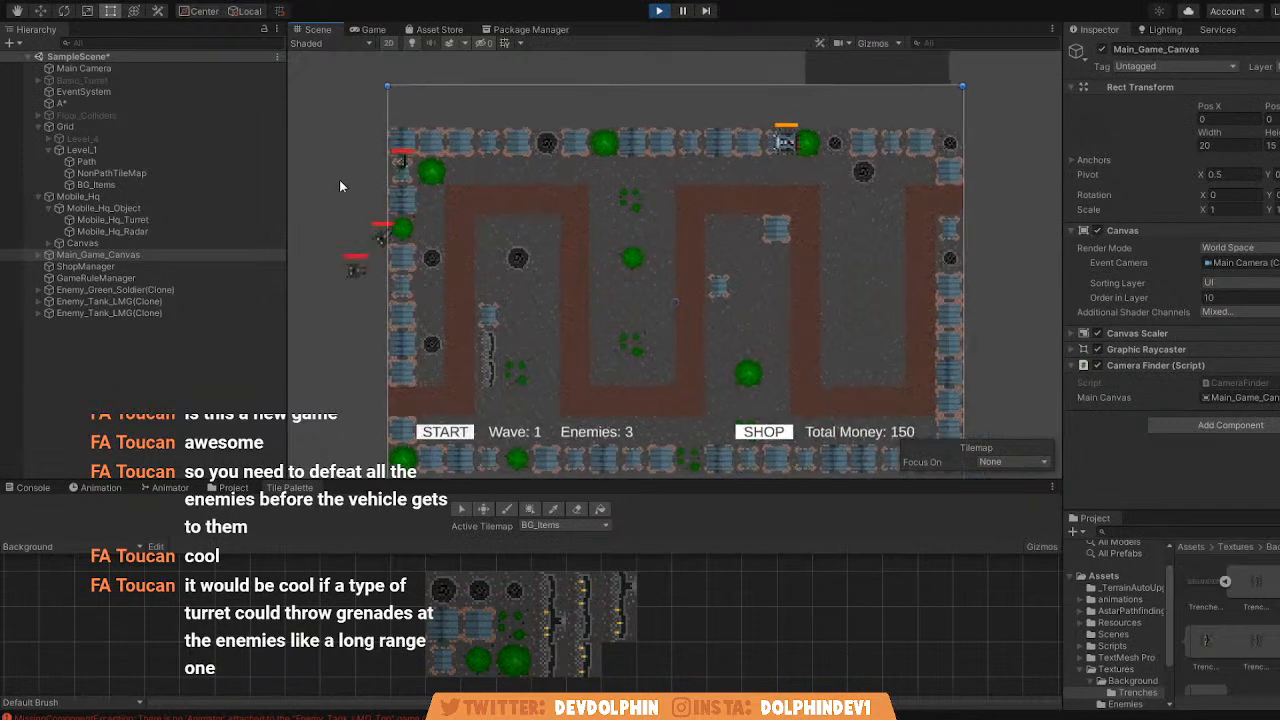
pyautogui.click(660, 12)
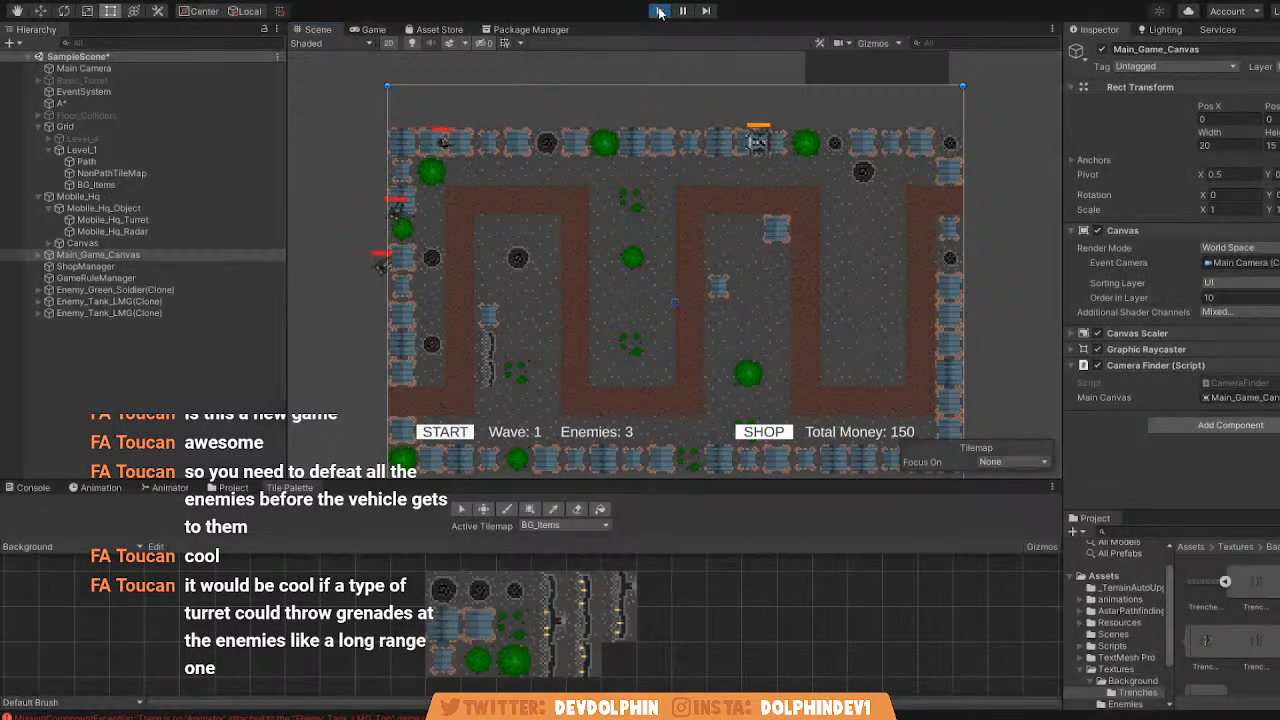
# Scan the A* grid graph and display it in the Game view with Show Graphs and Gizmos enabled.
pyautogui.click(63, 103)
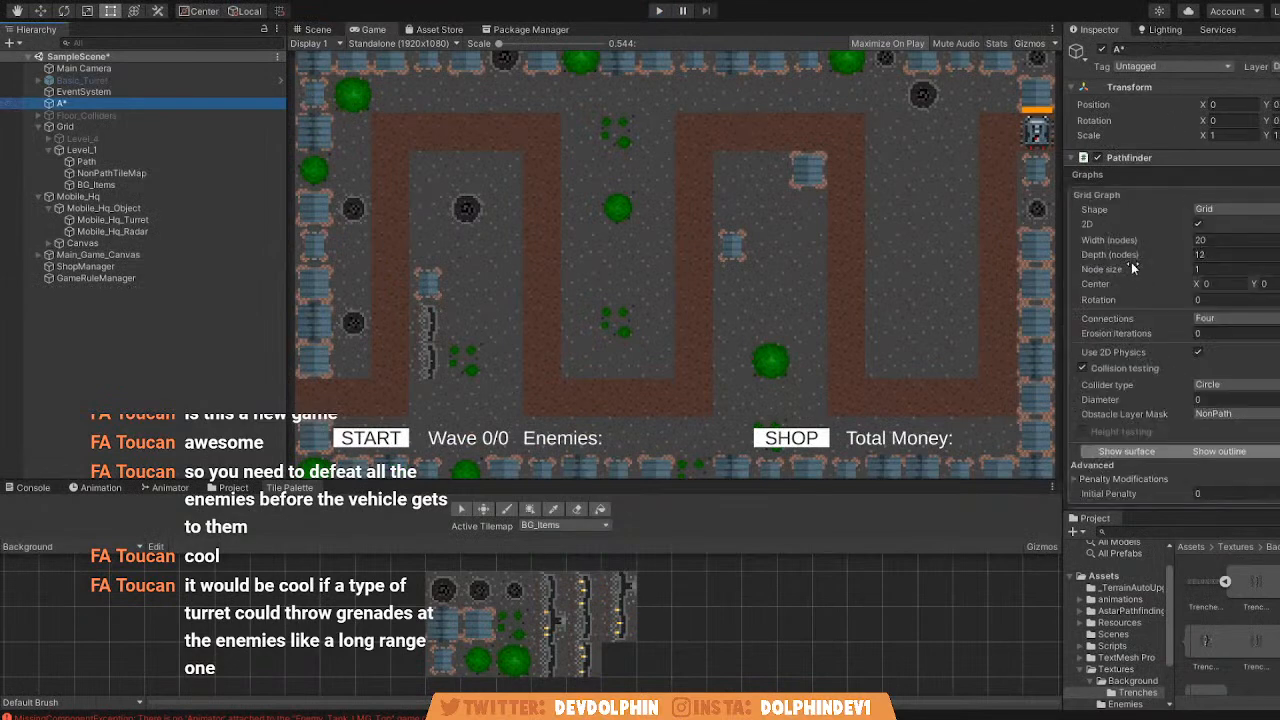
pyautogui.scroll(-3, 1224, 246)
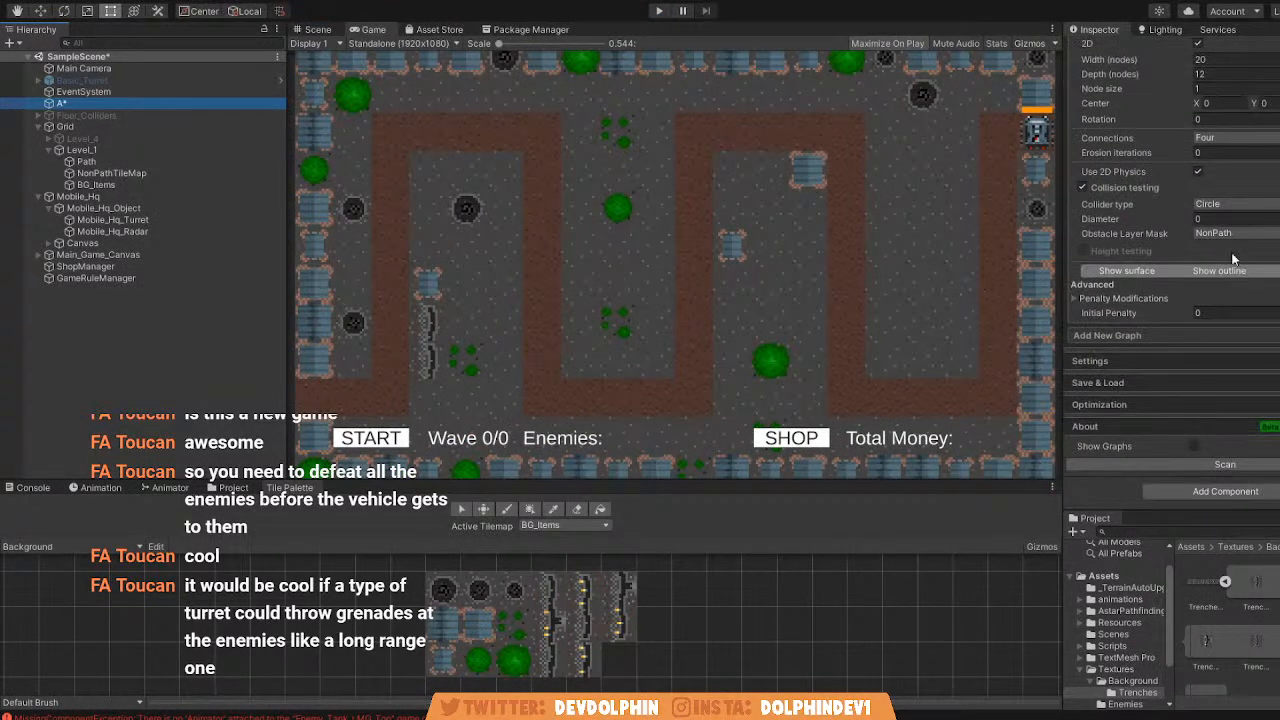
pyautogui.click(1214, 463)
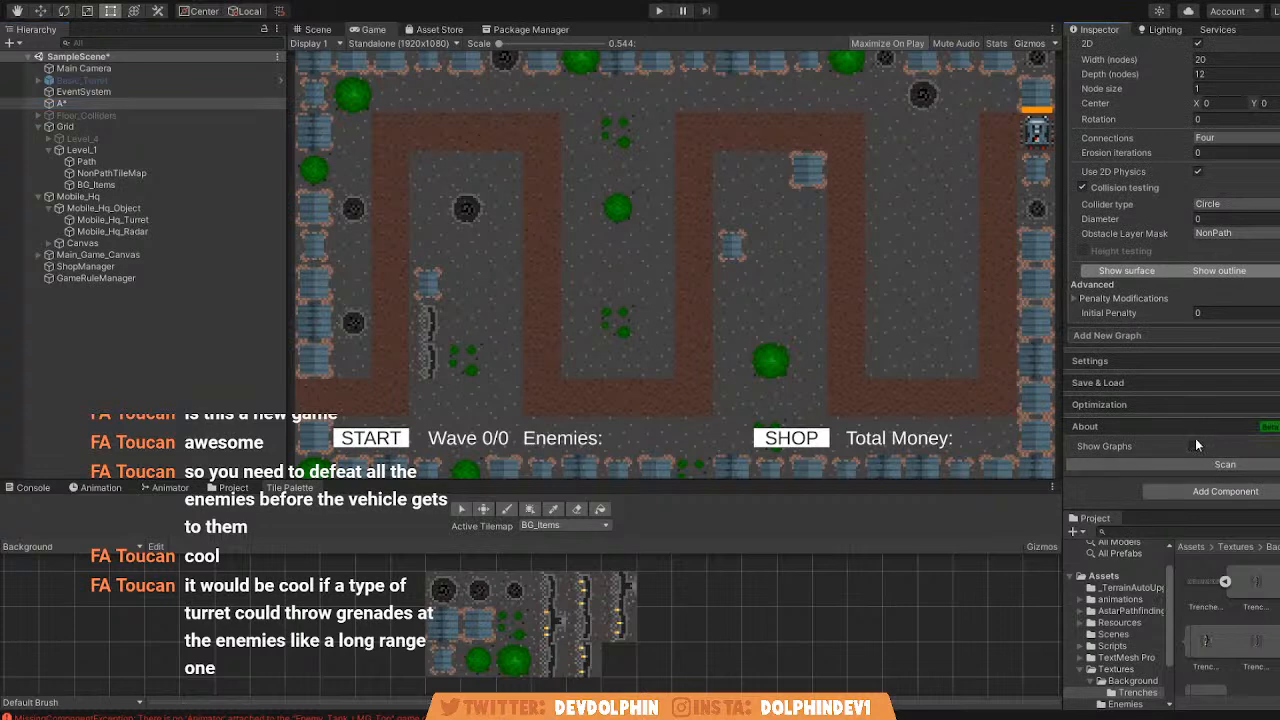
pyautogui.click(1029, 43)
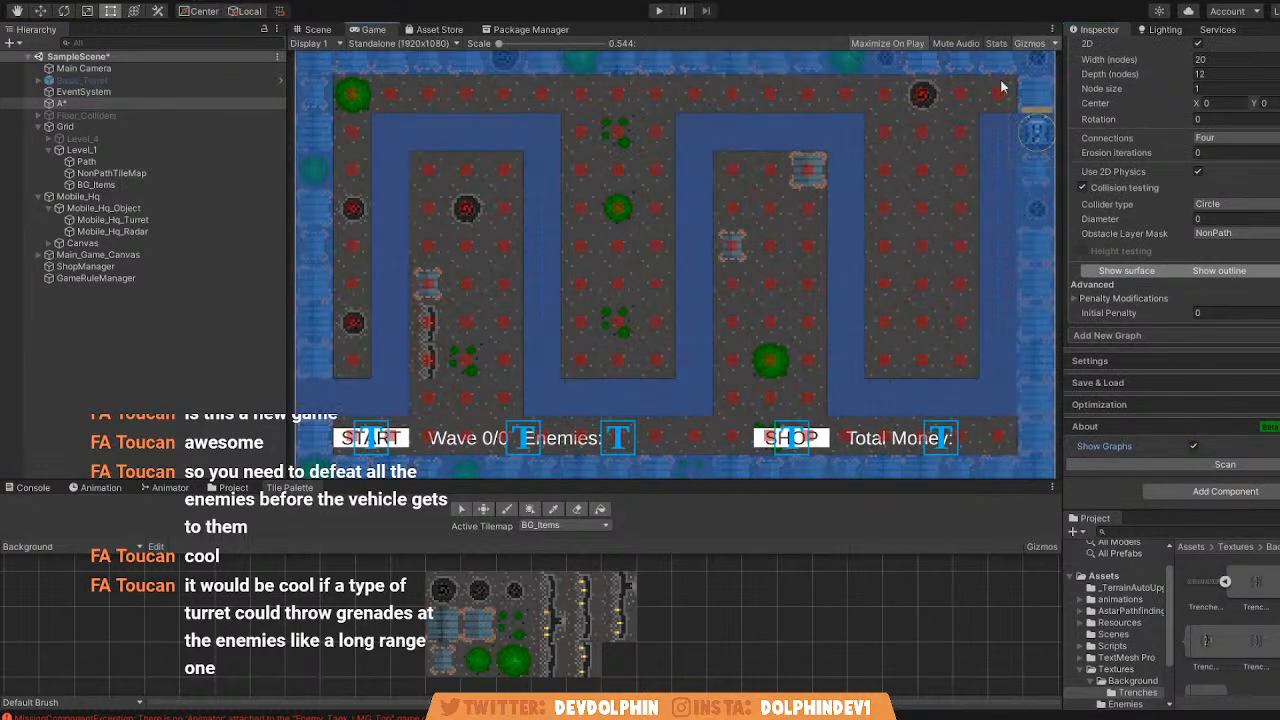
# Compare the collider coverage of the BG_Items and NonPathTileMap tilemaps with the displayed pathfinding graph.
pyautogui.click(316, 29)
pyautogui.click(374, 30)
pyautogui.click(130, 183)
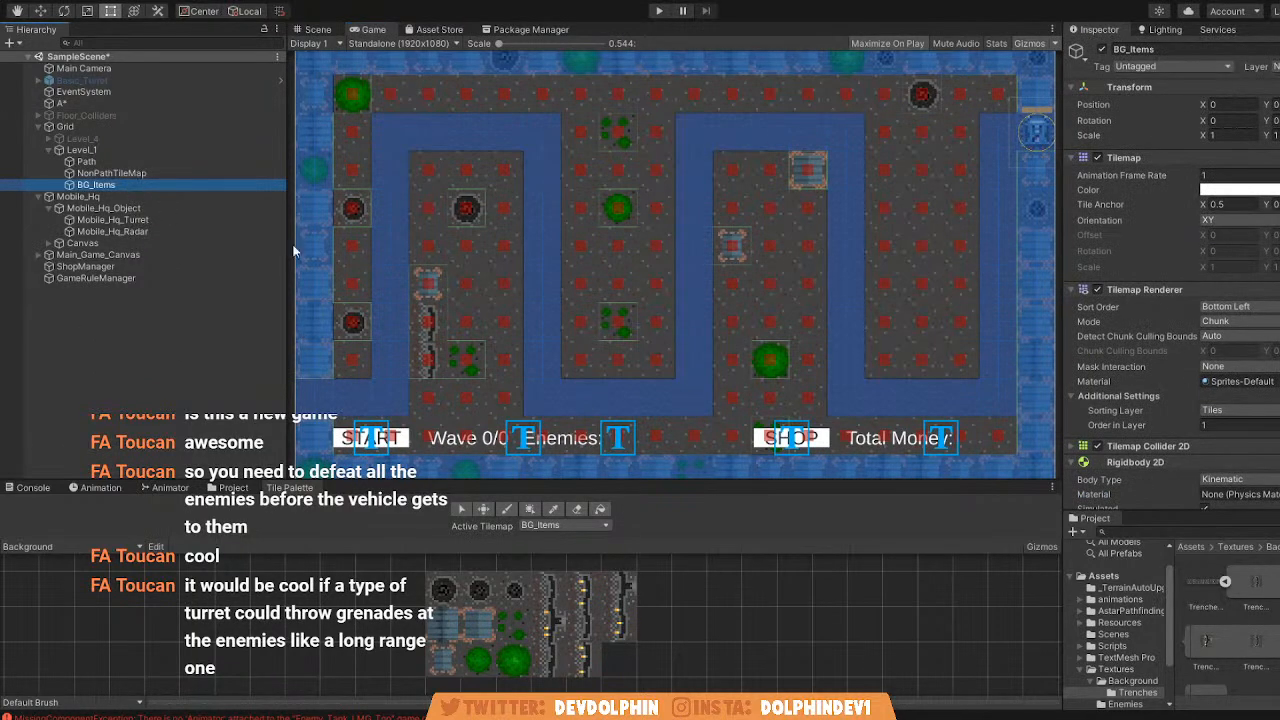
pyautogui.click(144, 172)
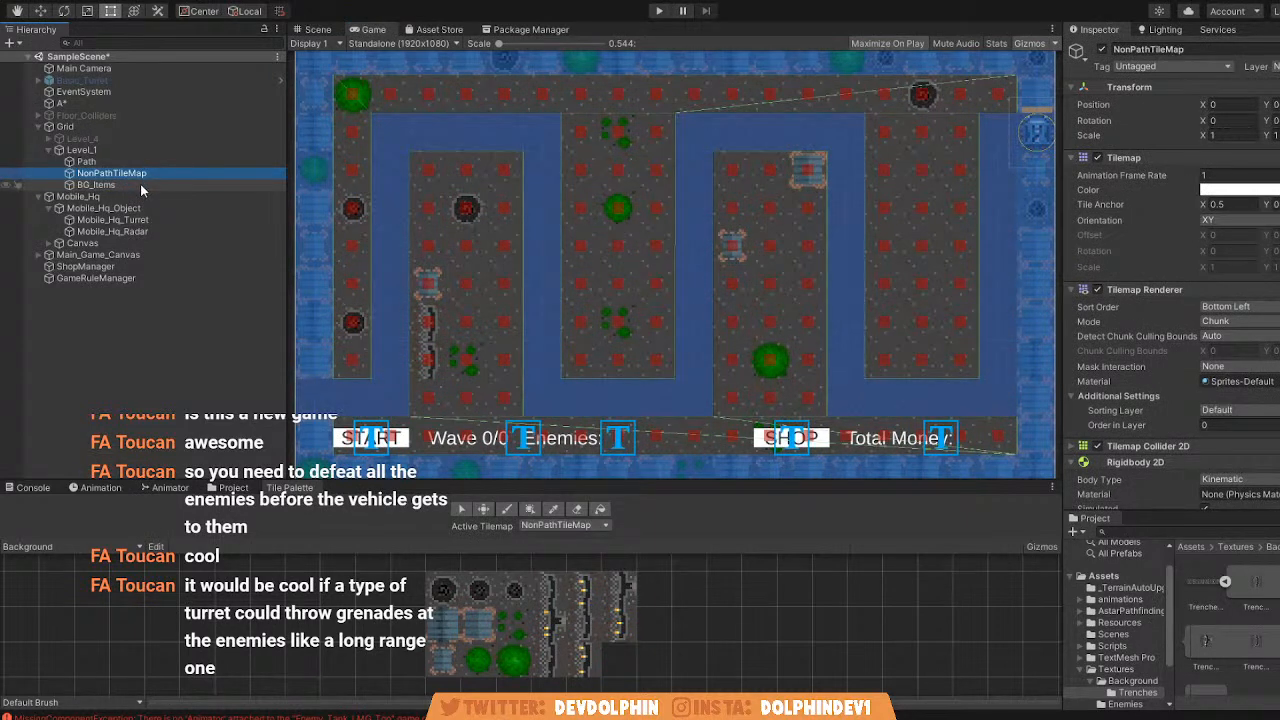
pyautogui.click(140, 184)
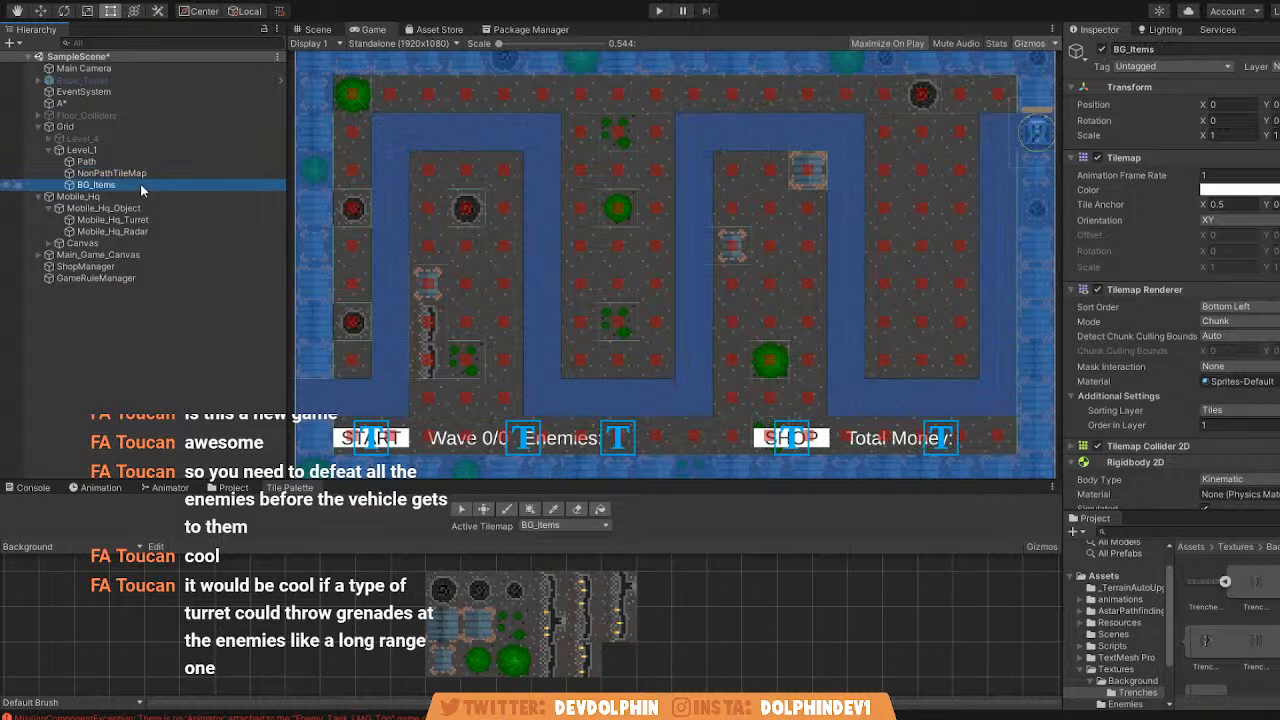
pyautogui.click(317, 30)
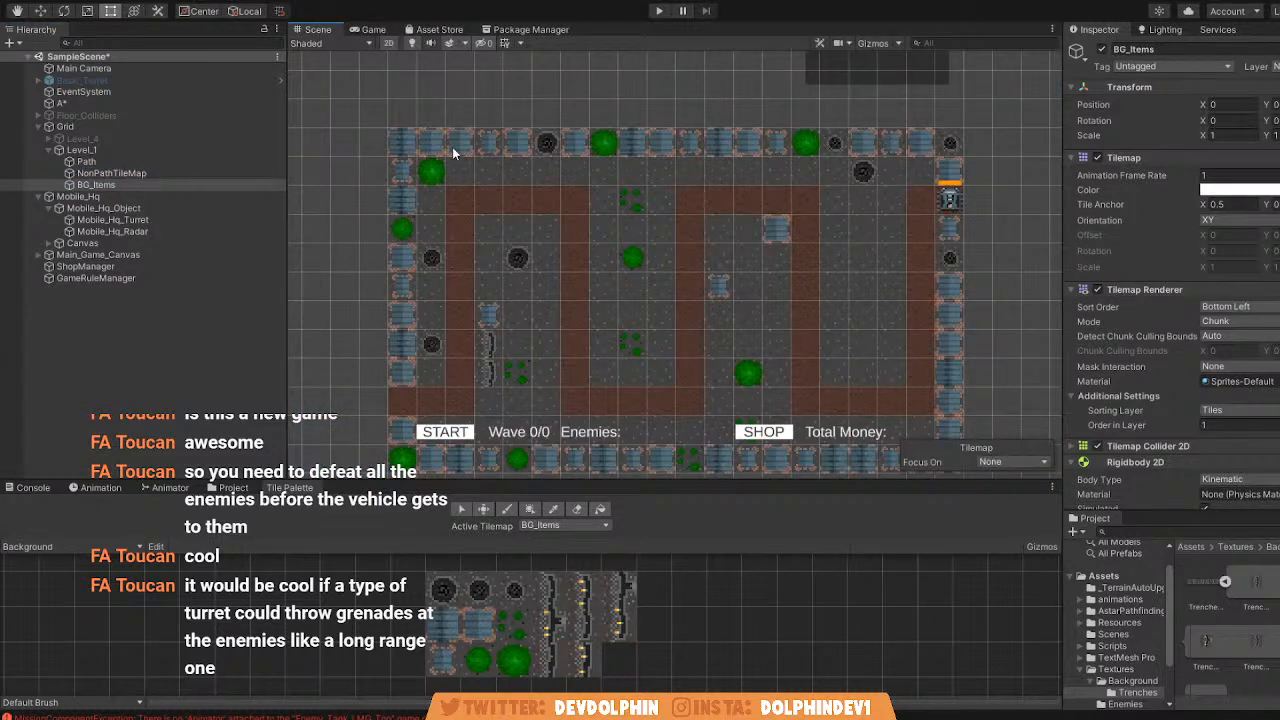
pyautogui.click(372, 30)
pyautogui.click(305, 30)
# Paint the grey ground tile from the NonPathTiles palette beneath the level's border decorations on the NonPathTileMap.
pyautogui.click(130, 174)
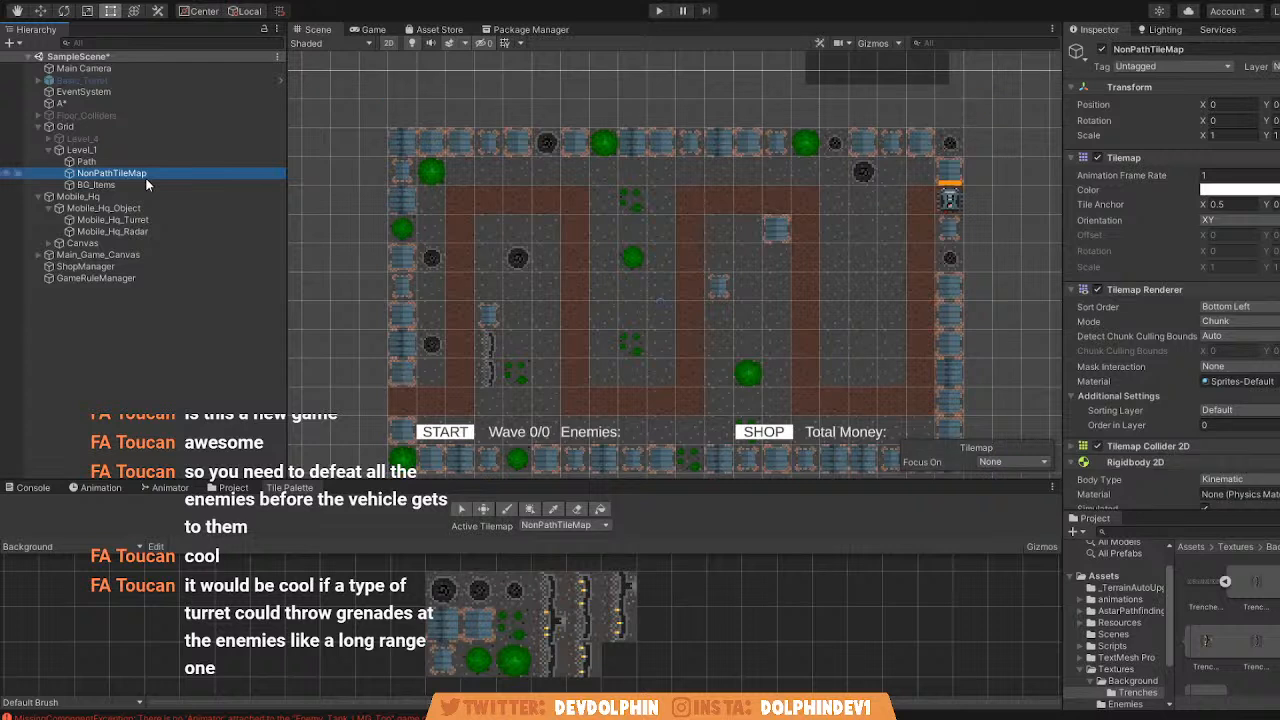
pyautogui.click(62, 547)
pyautogui.click(61, 565)
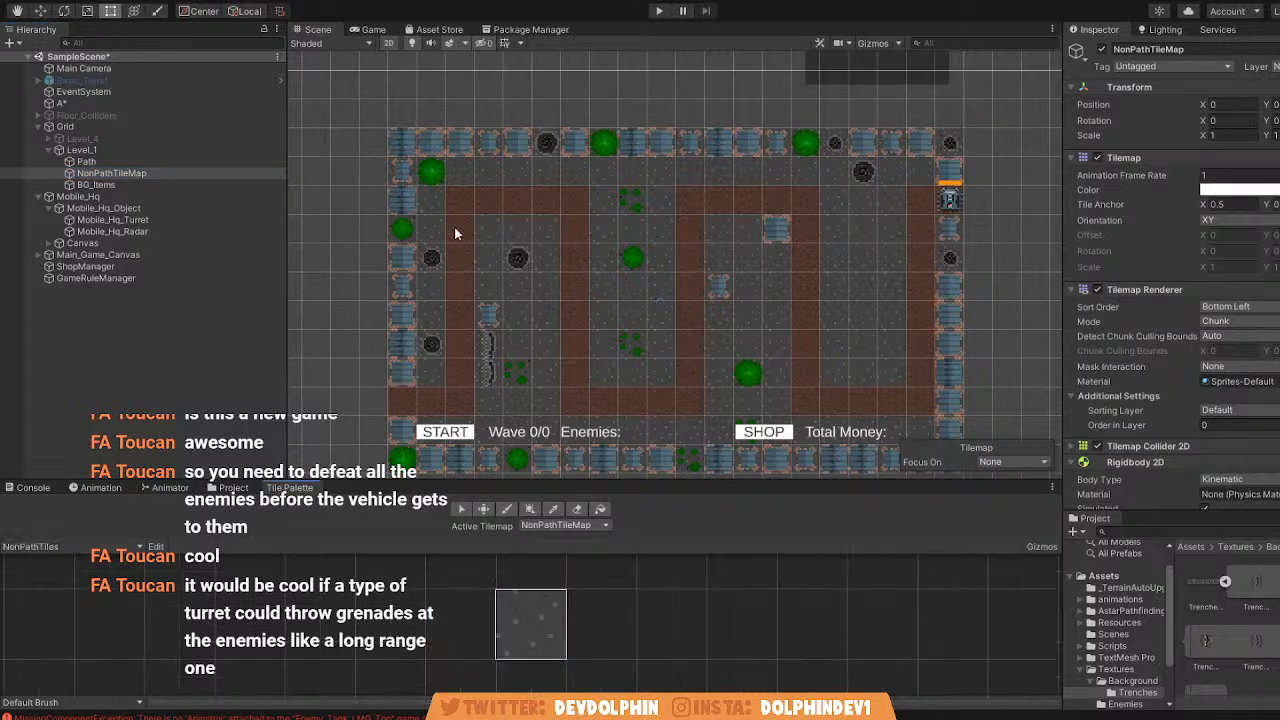
pyautogui.click(507, 509)
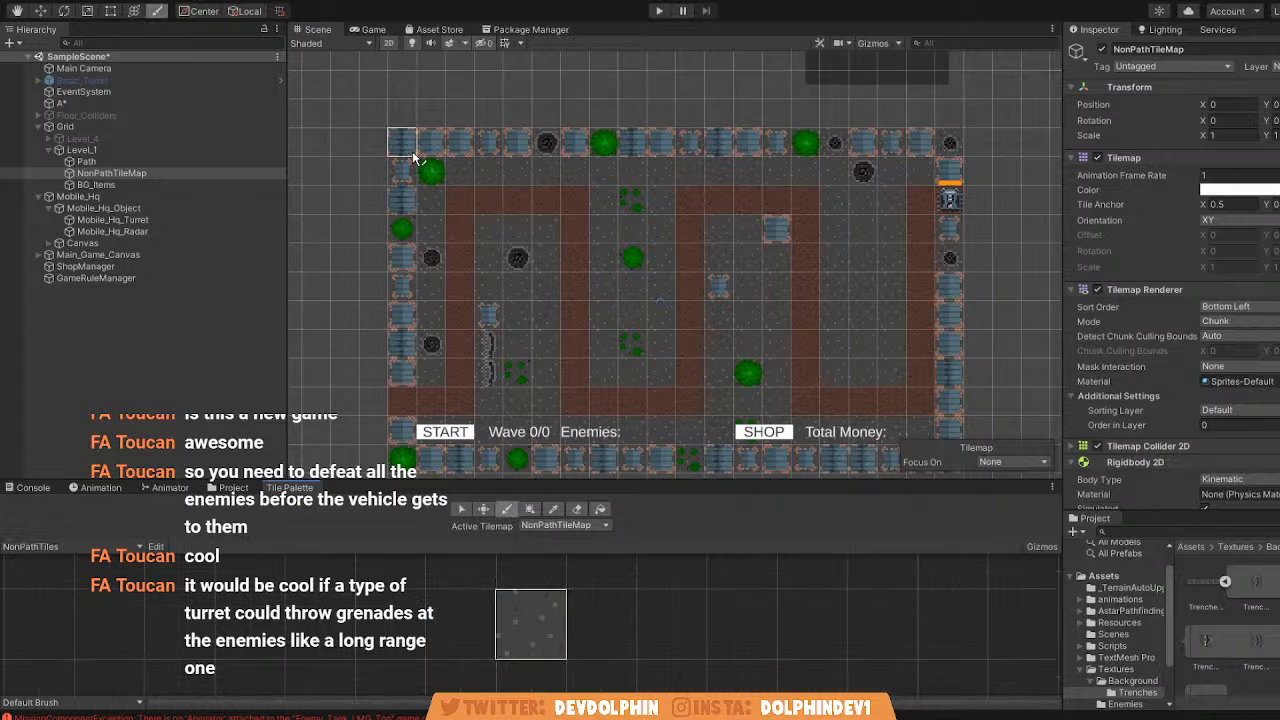
pyautogui.moveTo(950, 144); pyautogui.dragTo(948, 104, button='middle')
pyautogui.moveTo(946, 187); pyautogui.dragTo(935, 122, button='middle')
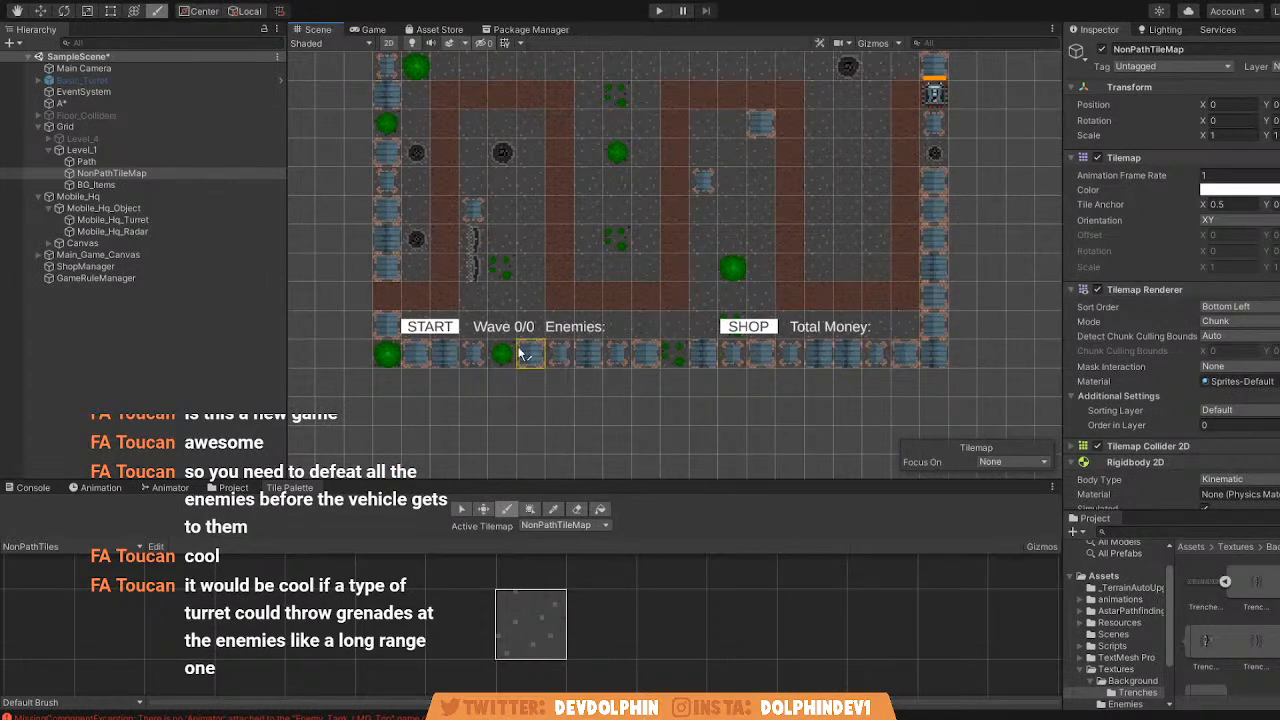
pyautogui.moveTo(386, 354); pyautogui.dragTo(386, 438, button='middle')
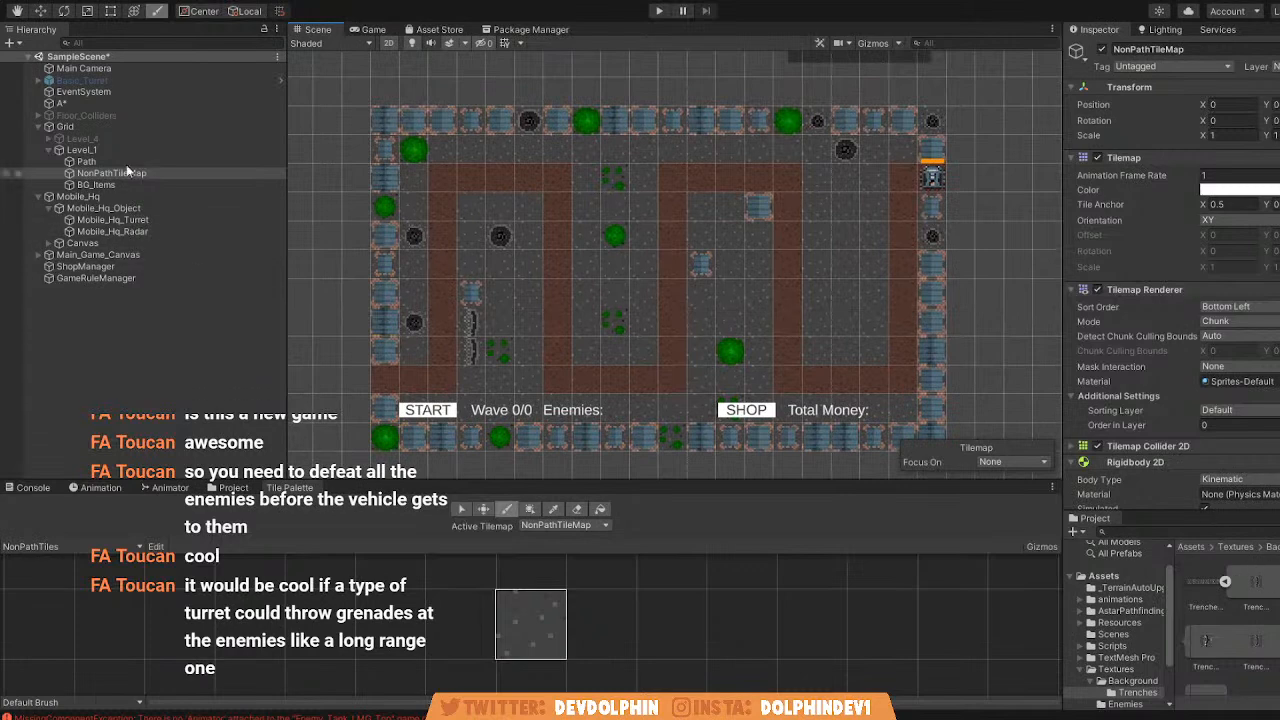
# Rescan the A* grid graph and examine its walkable cells against the level layout in the Game view.
pyautogui.click(102, 103)
pyautogui.scroll(-5, 1170, 300)
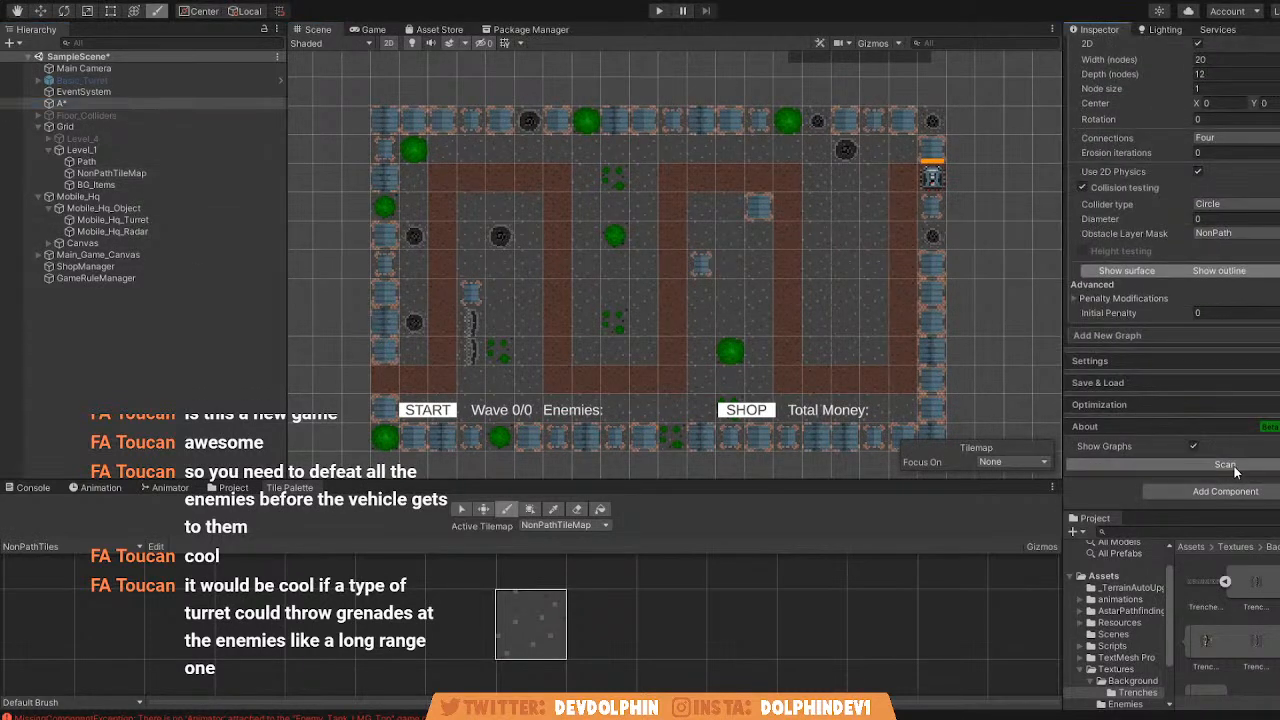
pyautogui.click(372, 29)
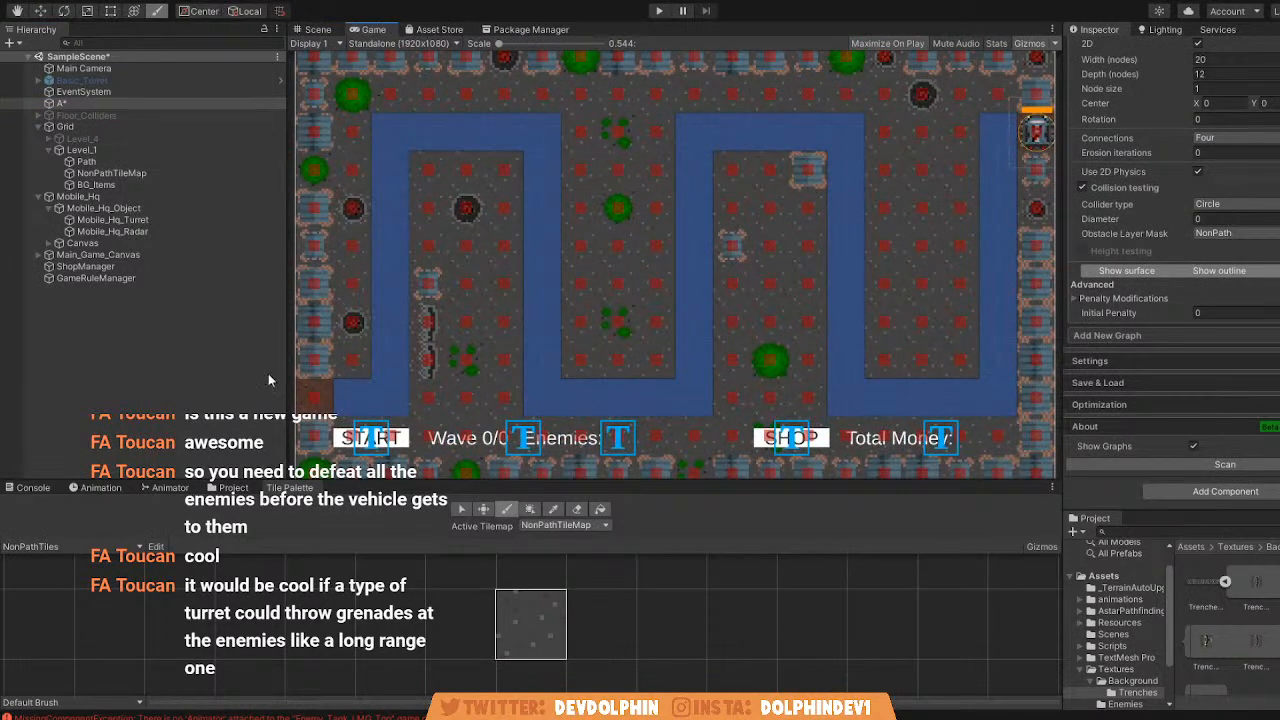
pyautogui.scroll(6, 461, 301)
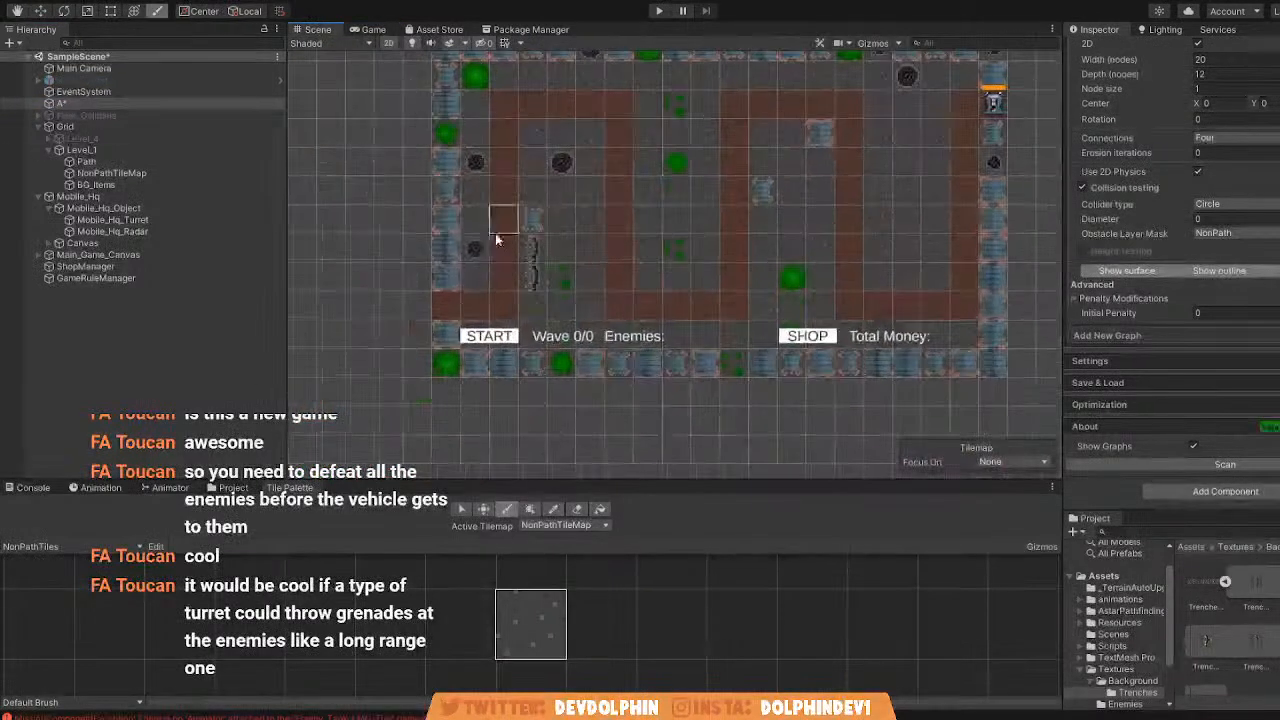
pyautogui.click(370, 29)
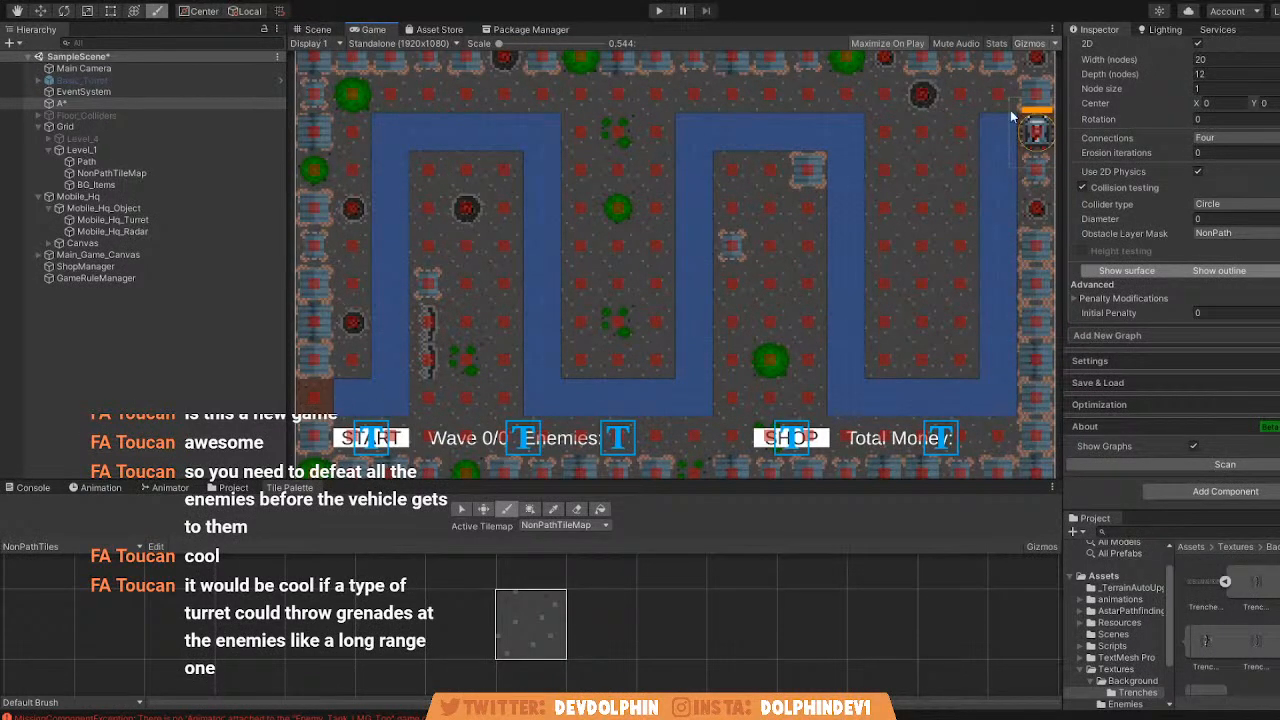
pyautogui.click(318, 29)
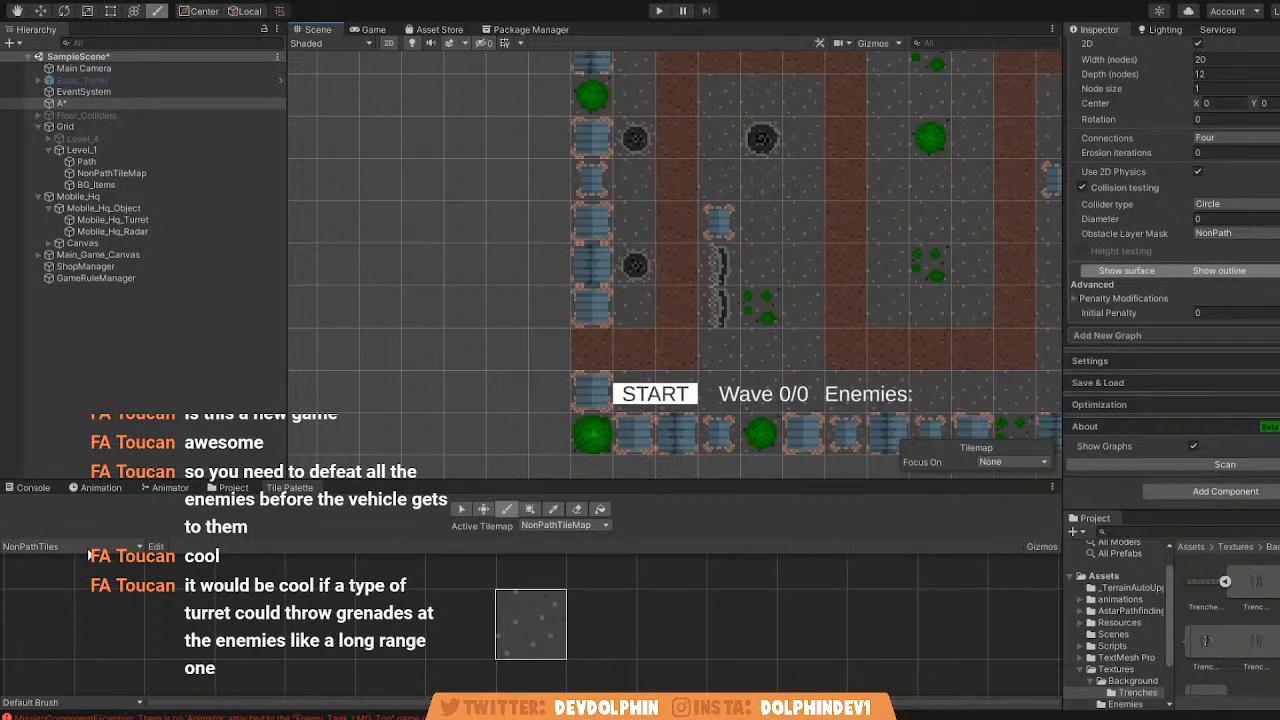
# Erase the Path tiles at the level entrance and the NonPathTileMap tiles beneath the entrance and the mobile HQ.
pyautogui.click(130, 163)
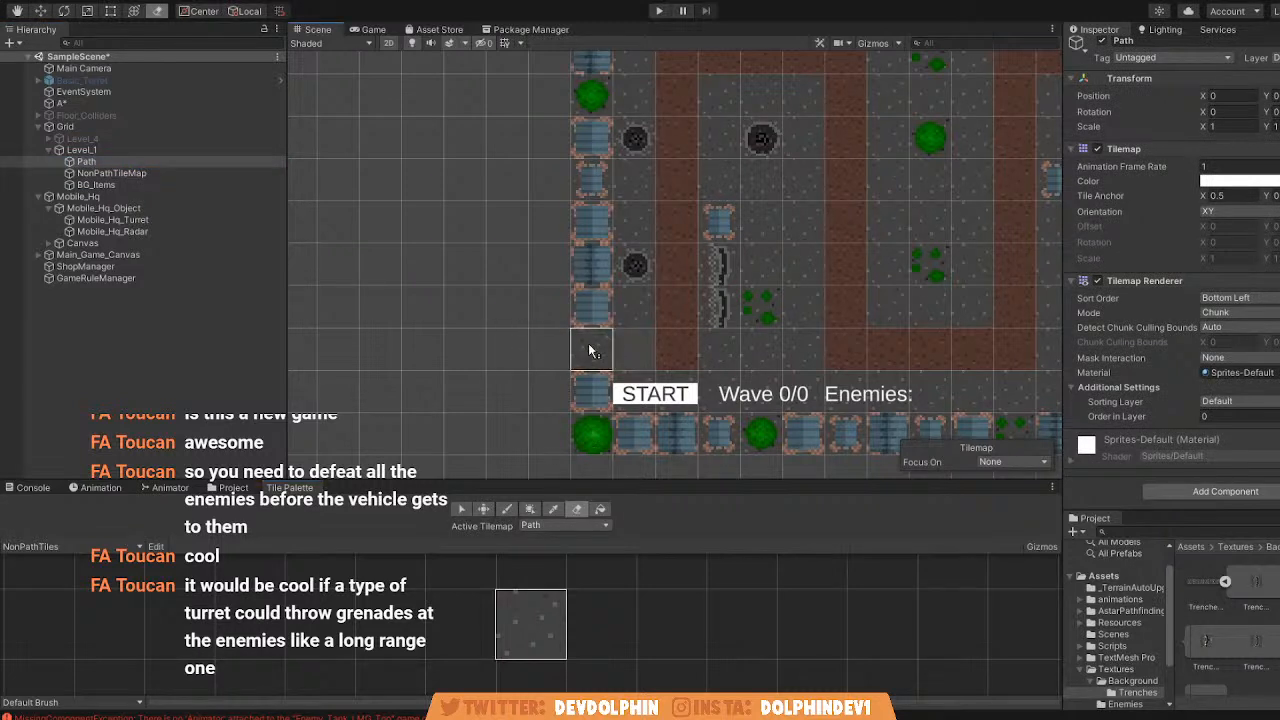
pyautogui.click(112, 173)
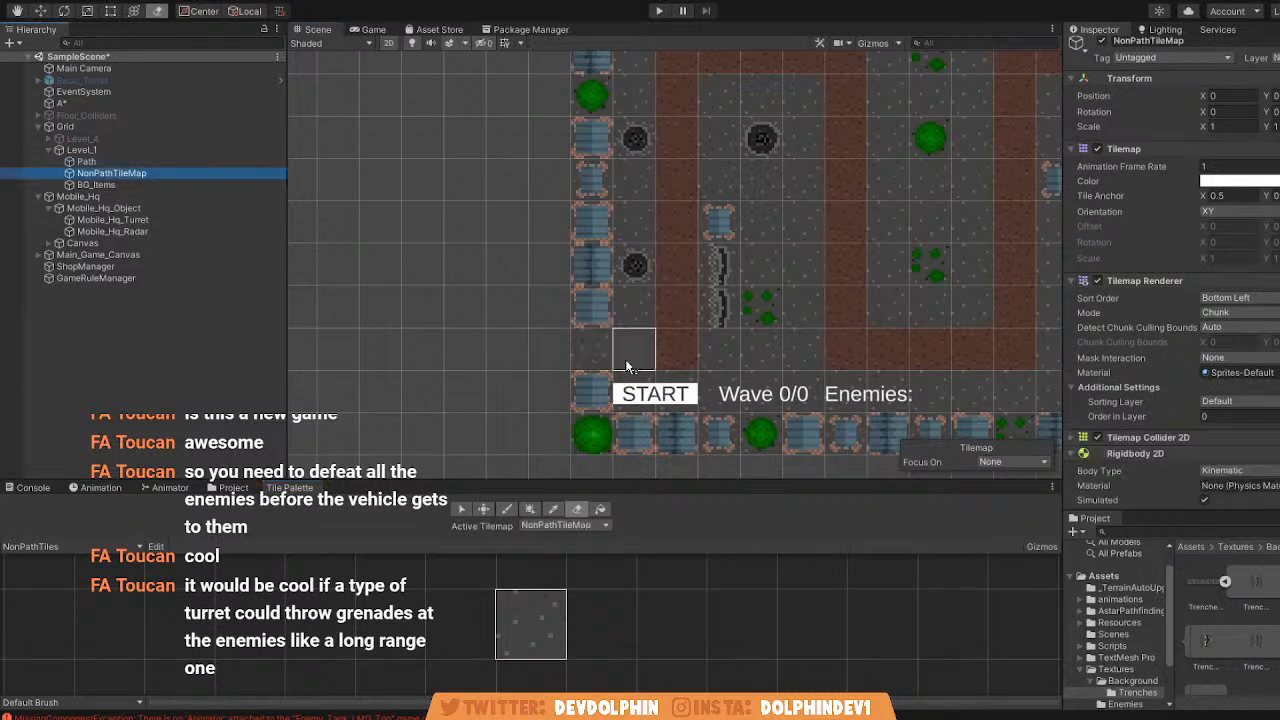
pyautogui.moveTo(675, 317); pyautogui.dragTo(391, 360, button='middle')
pyautogui.moveTo(920, 219); pyautogui.dragTo(523, 280, button='middle')
pyautogui.scroll(6, 702, 203)
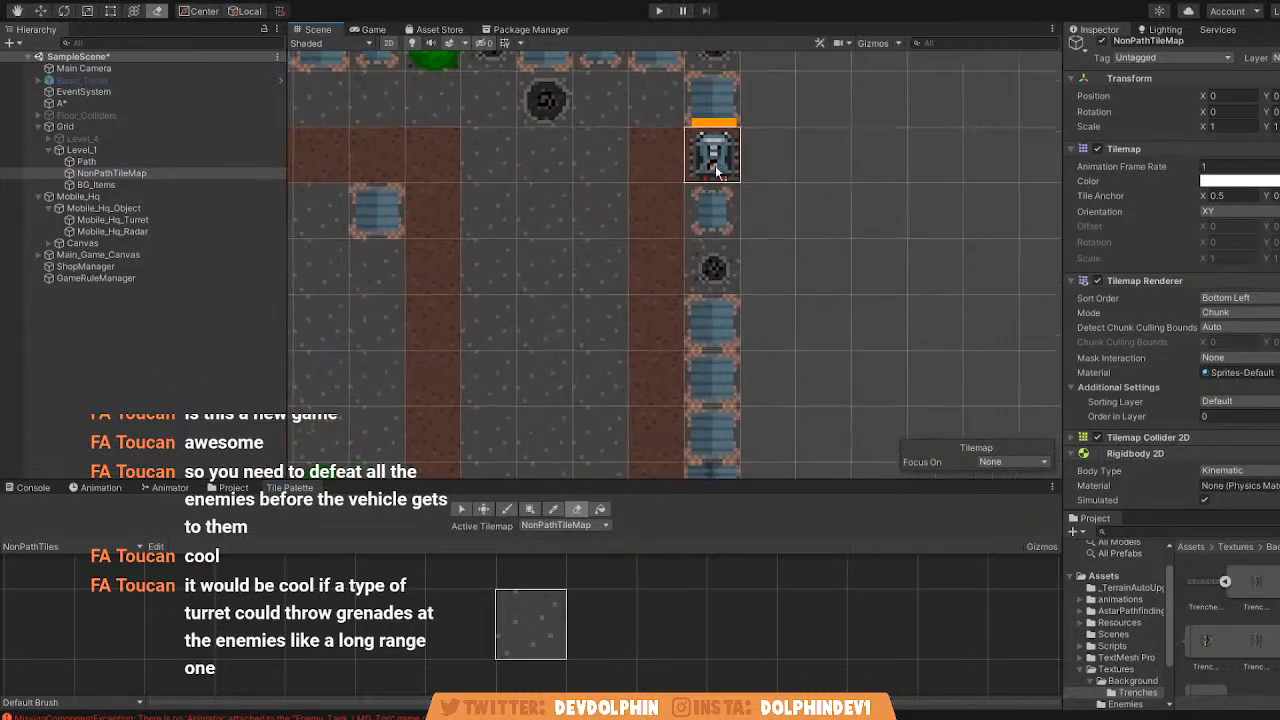
pyautogui.moveTo(514, 201); pyautogui.dragTo(866, 207, button='middle')
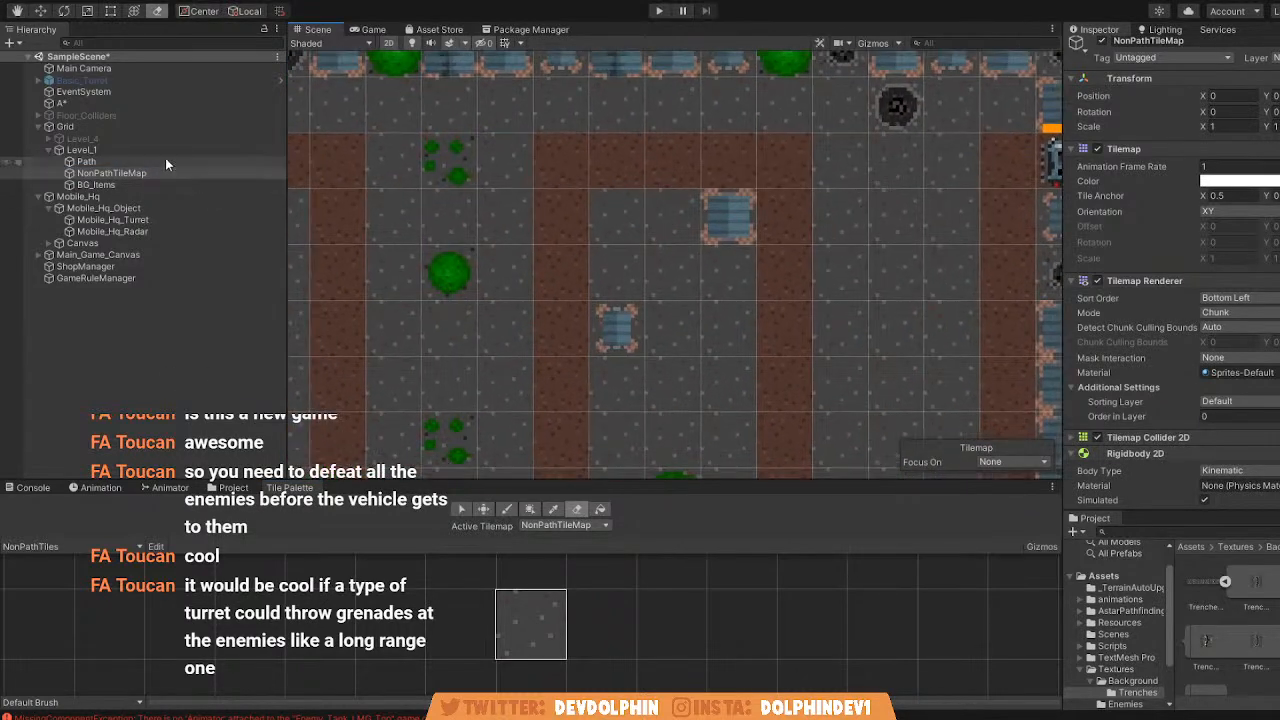
# Paint brown tiles from the PathTiles palette on the Path tilemap at the level entrance and beneath the mobile HQ.
pyautogui.click(88, 161)
pyautogui.scroll(-3, 383, 326)
pyautogui.moveTo(383, 326); pyautogui.dragTo(592, 290, button='middle')
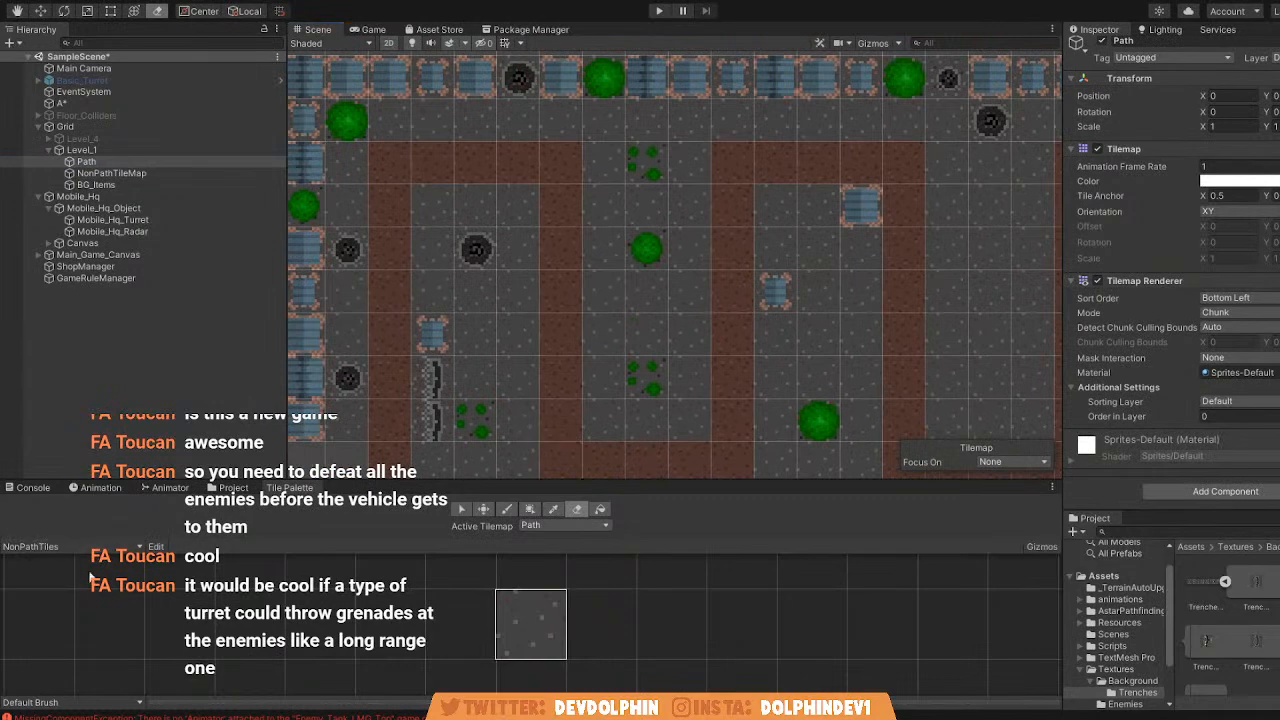
pyautogui.click(83, 585)
pyautogui.click(510, 514)
pyautogui.moveTo(430, 400)
pyautogui.mouseDown(button='middle')
pyautogui.moveTo(449, 360)
pyautogui.moveTo(558, 257)
pyautogui.mouseUp(button='middle')
pyautogui.scroll(-1, 558, 257)
pyautogui.click(482, 311)
pyautogui.moveTo(506, 295); pyautogui.dragTo(124, 467, button='middle')
pyautogui.click(88, 161)
pyautogui.scroll(-1, 820, 243)
pyautogui.scroll(-3, 843, 213)
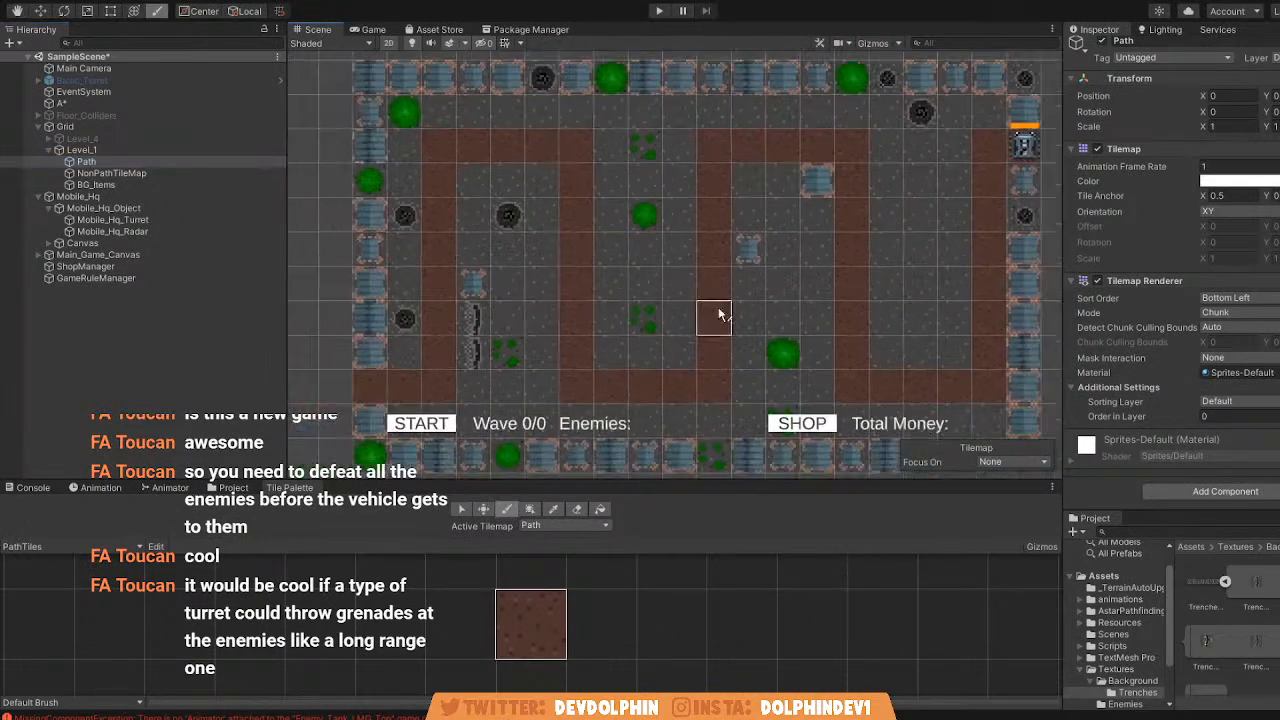
# Rescan the A* grid graph and check the entrance and HQ cells in the Game view.
pyautogui.click(372, 29)
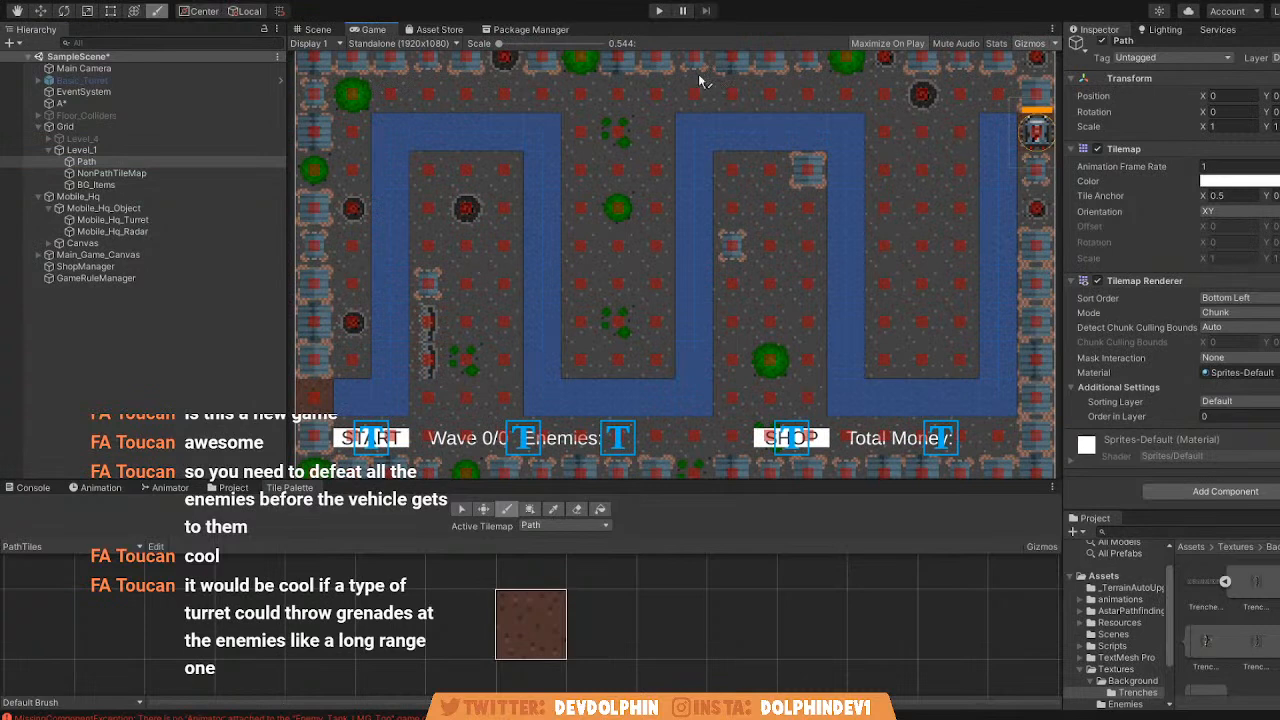
pyautogui.click(100, 103)
pyautogui.scroll(-5, 1243, 423)
pyautogui.click(1208, 466)
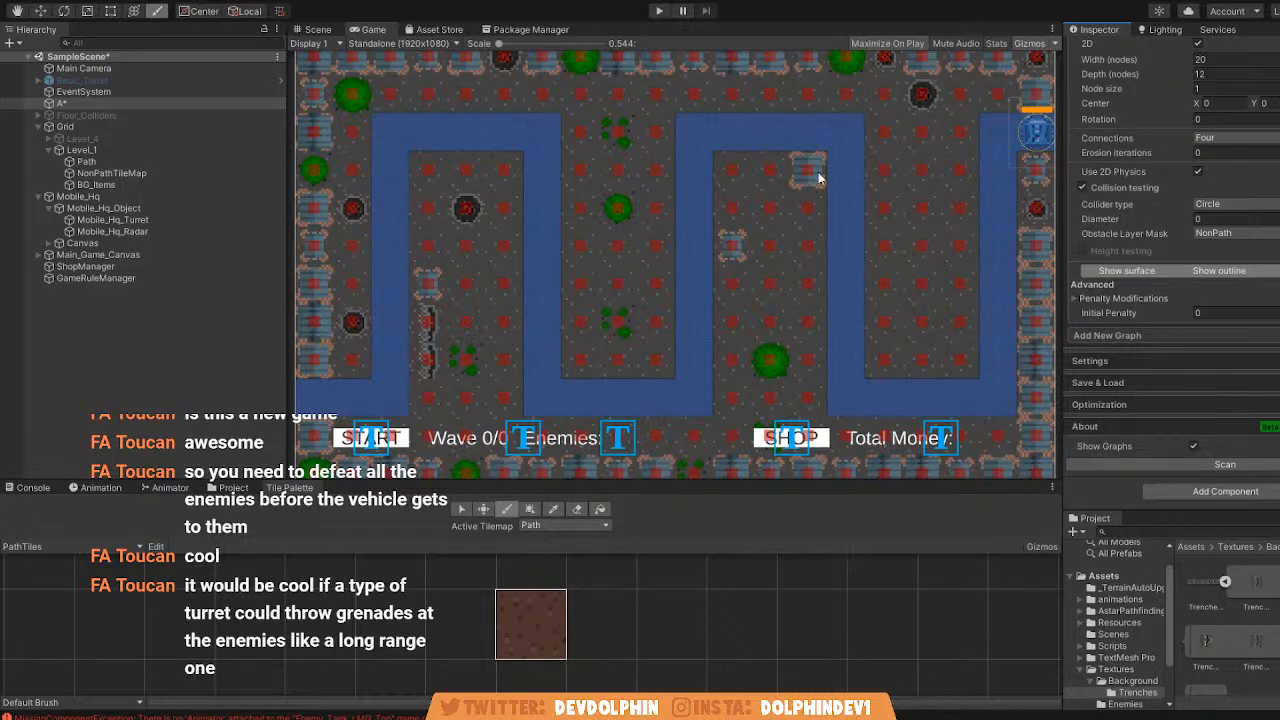
pyautogui.click(316, 29)
pyautogui.click(373, 30)
pyautogui.click(316, 29)
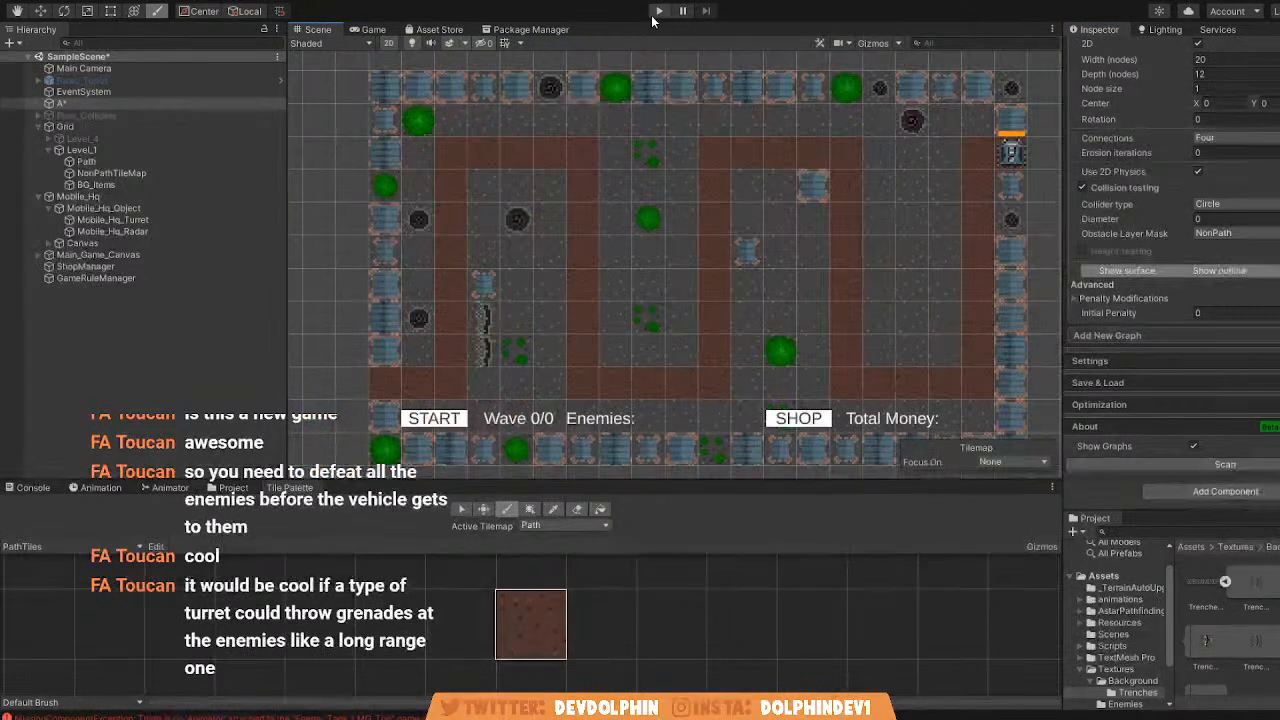
pyautogui.click(373, 30)
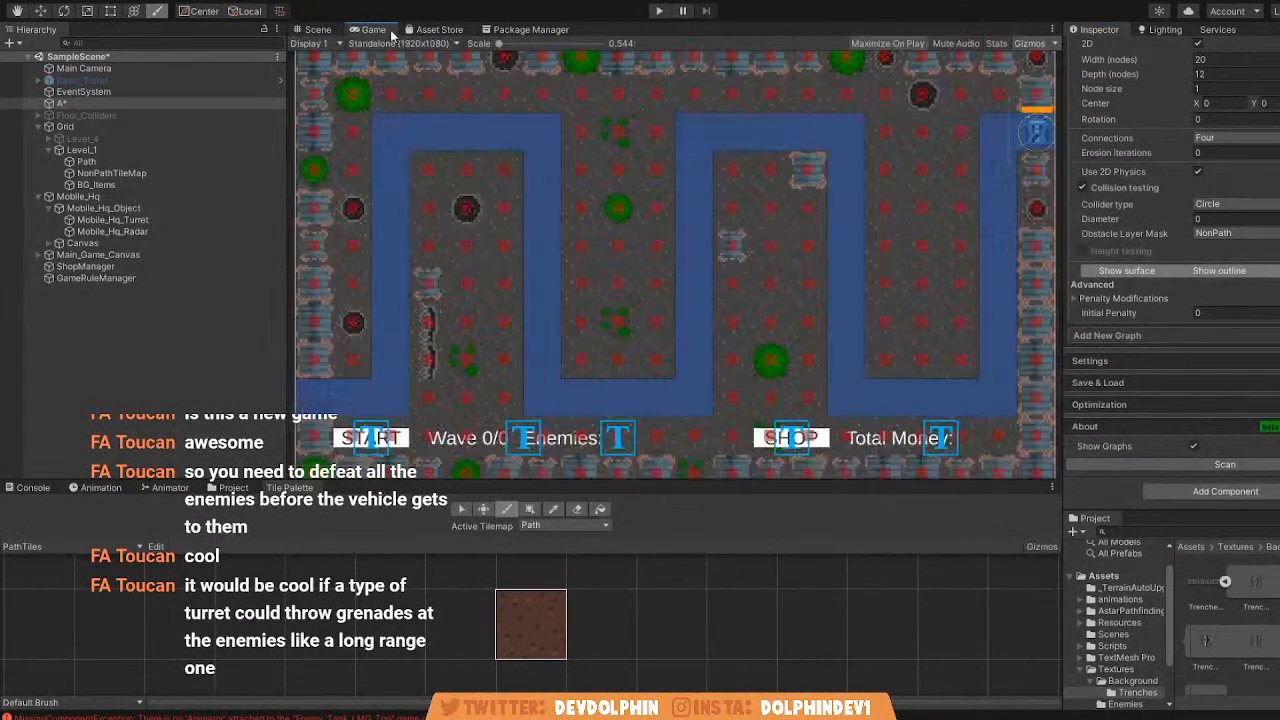
# Hide the Game view gizmos, run the game and start the first enemy wave.
pyautogui.click(1025, 43)
pyautogui.click(659, 11)
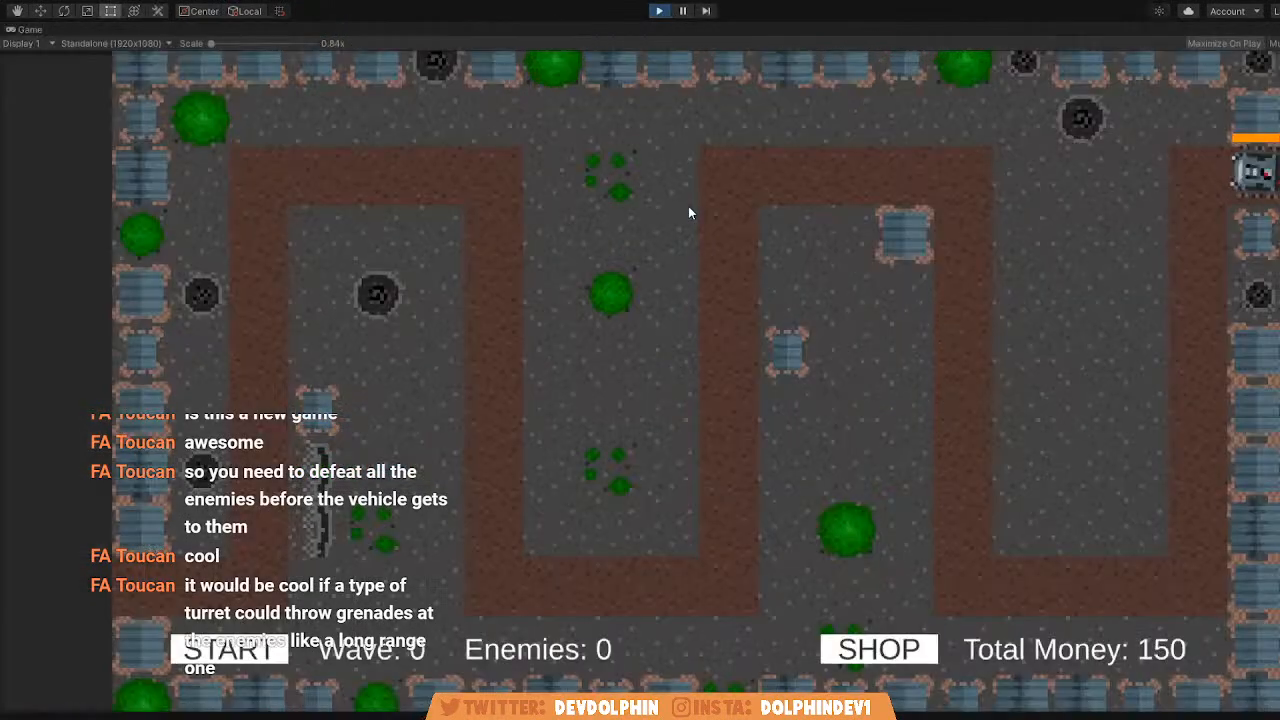
pyautogui.click(272, 662)
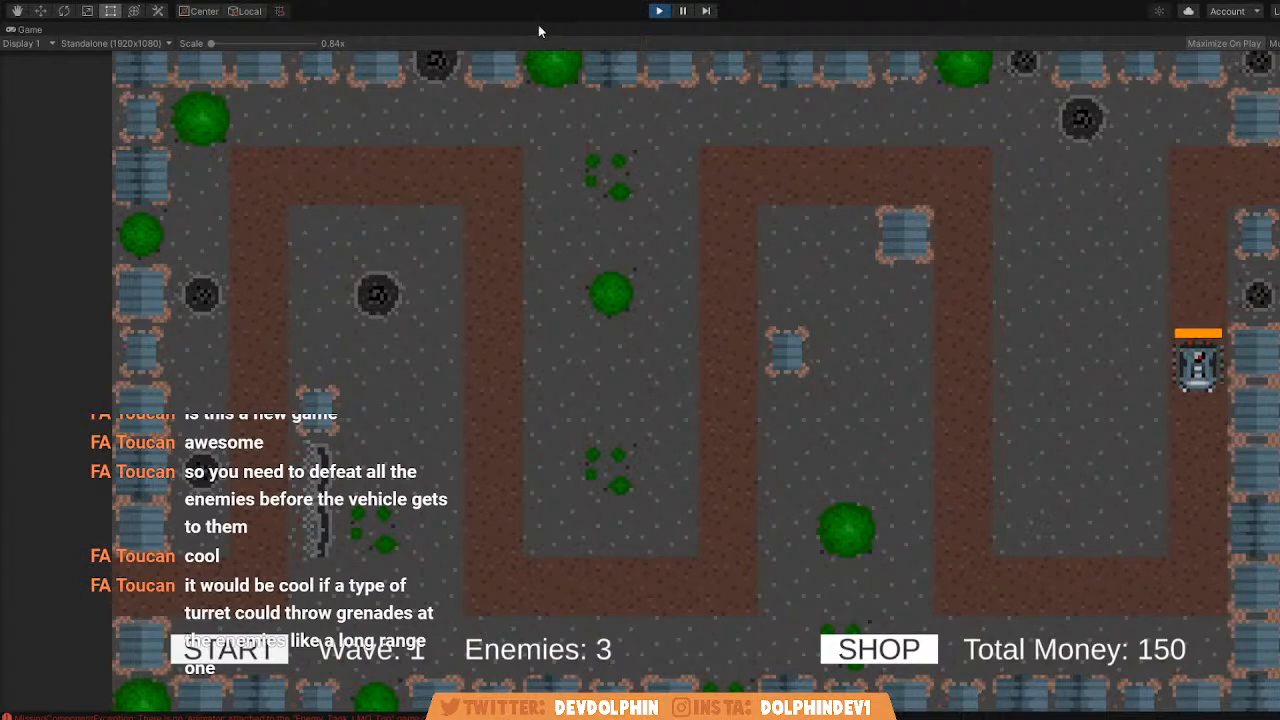
# Buy three 50-money turrets from the shop and place them beside the first path loop, closing the shop when done.
pyautogui.click(928, 654)
pyautogui.click(1005, 100)
pyautogui.click(1012, 105)
pyautogui.click(436, 233)
pyautogui.click(1005, 100)
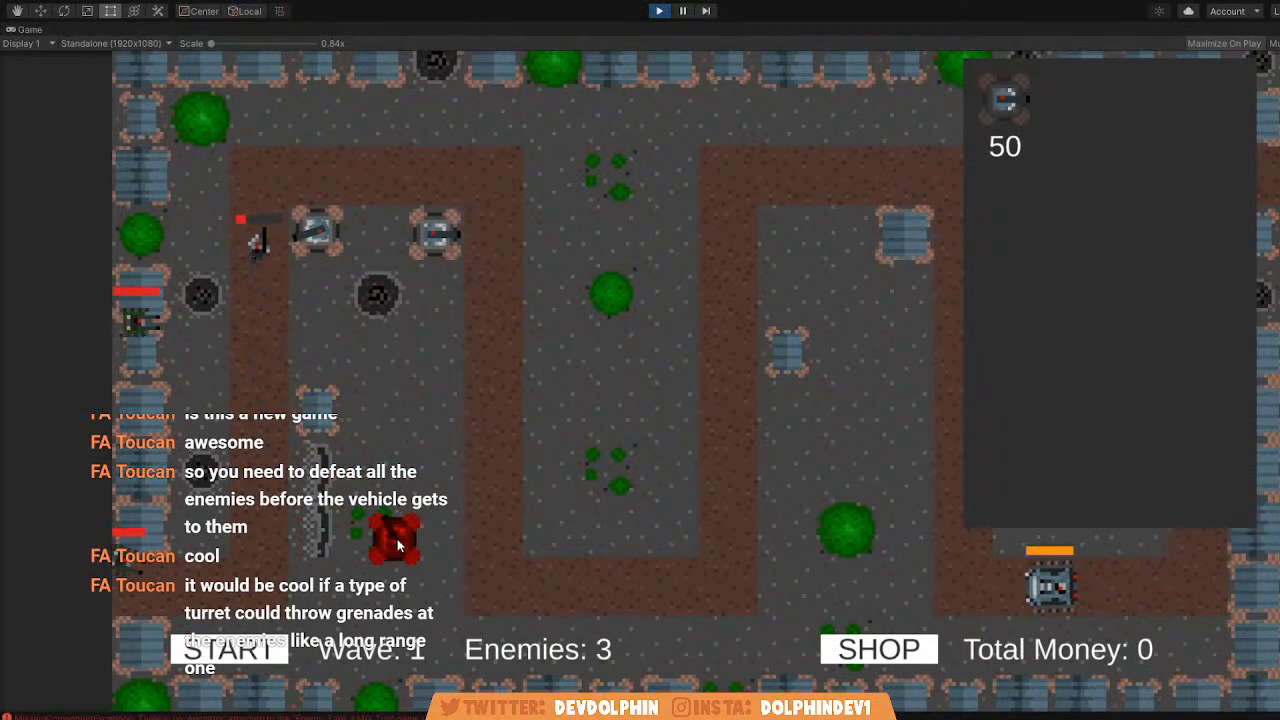
pyautogui.click(316, 350)
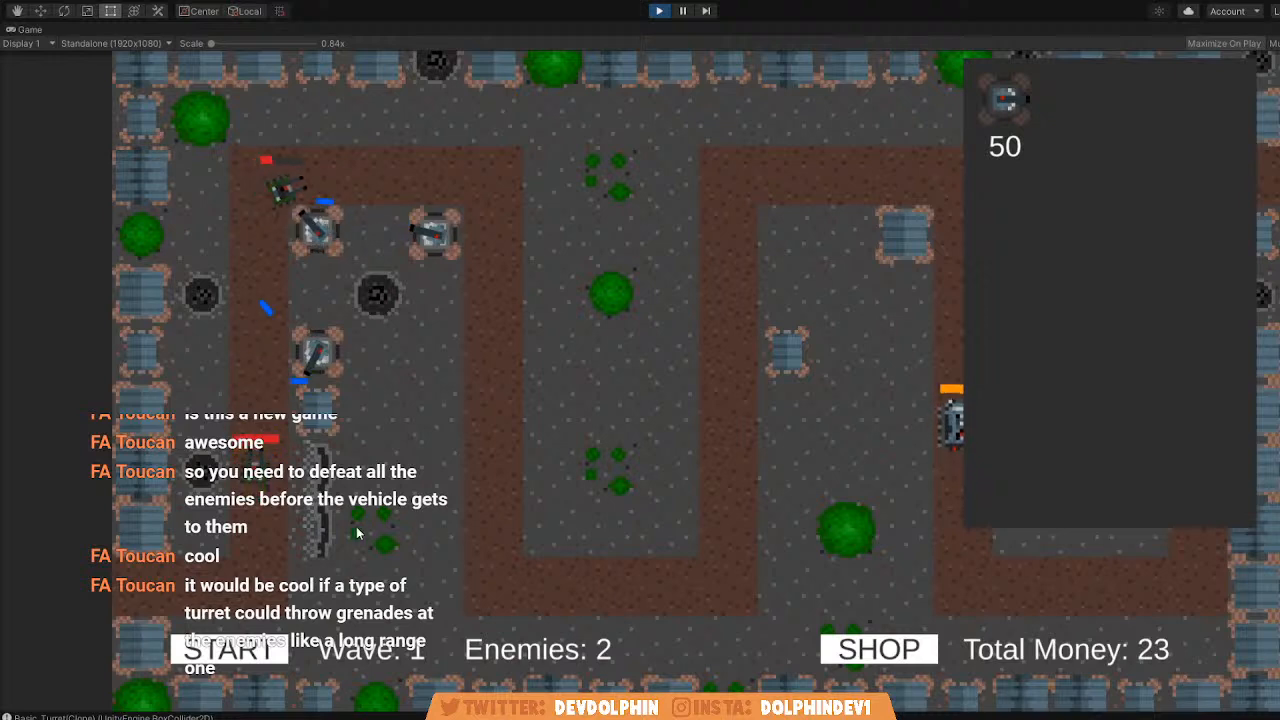
pyautogui.click(890, 648)
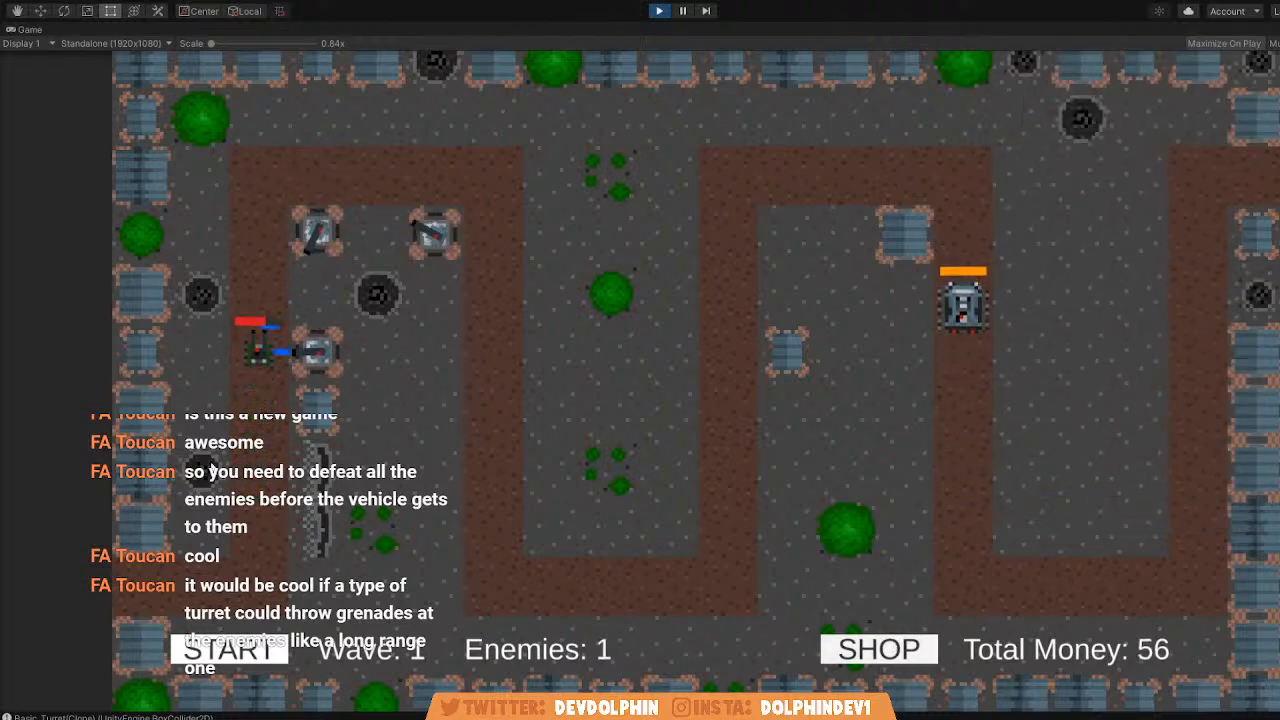
# Start the second wave and follow the enemies approaching the turrets in the Scene view.
pyautogui.click(228, 649)
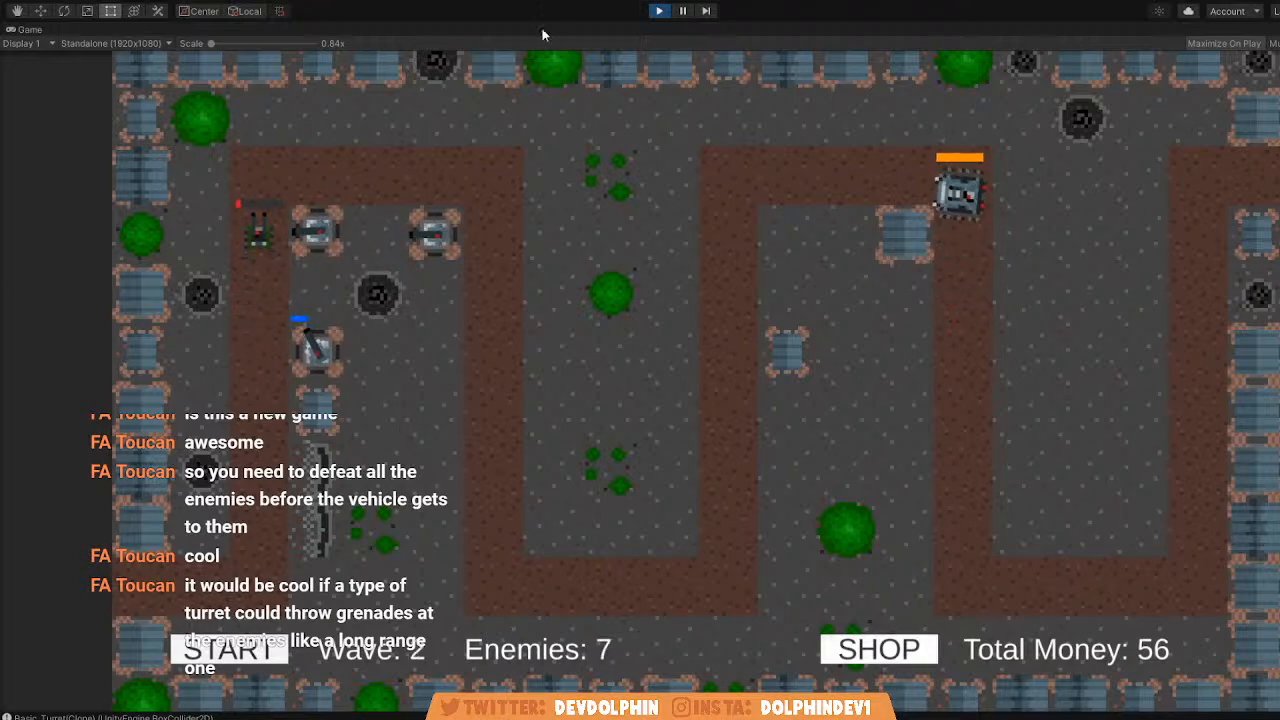
pyautogui.hotkey('shift', 'space')
pyautogui.click(318, 30)
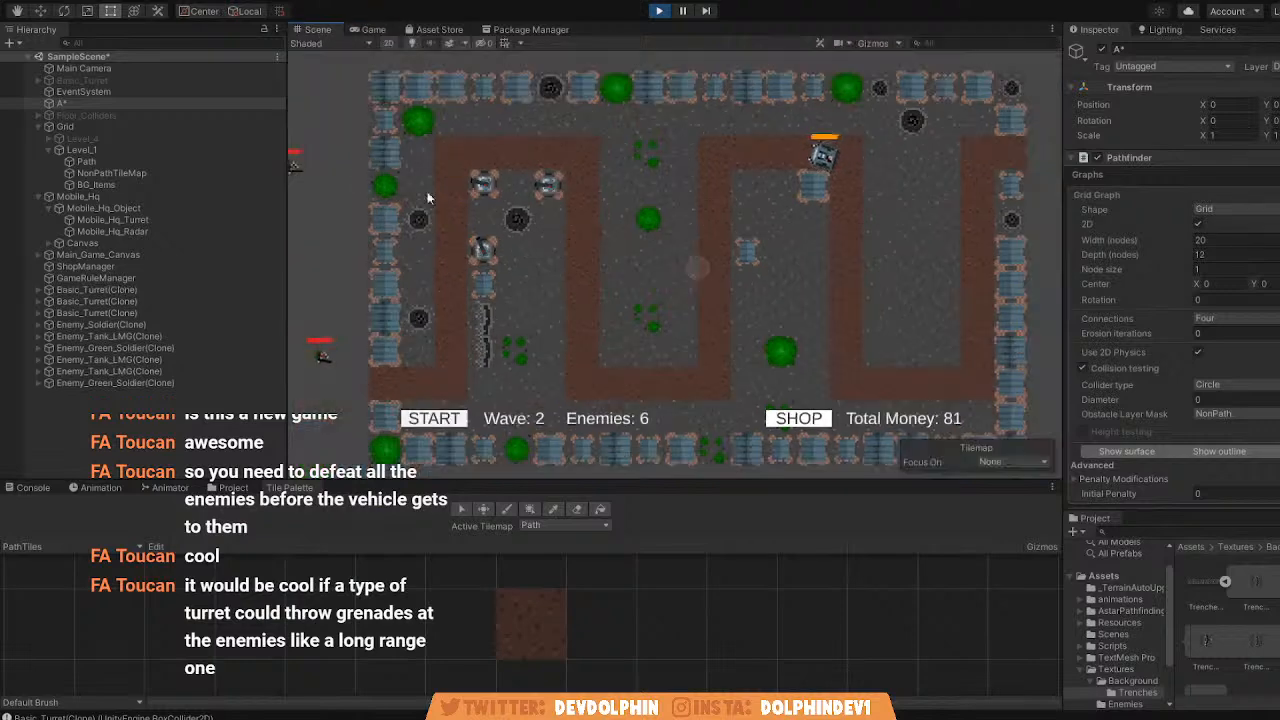
pyautogui.moveTo(295, 164); pyautogui.dragTo(484, 185, button='middle')
pyautogui.scroll(5, 484, 185)
pyautogui.scroll(-1, 660, 189)
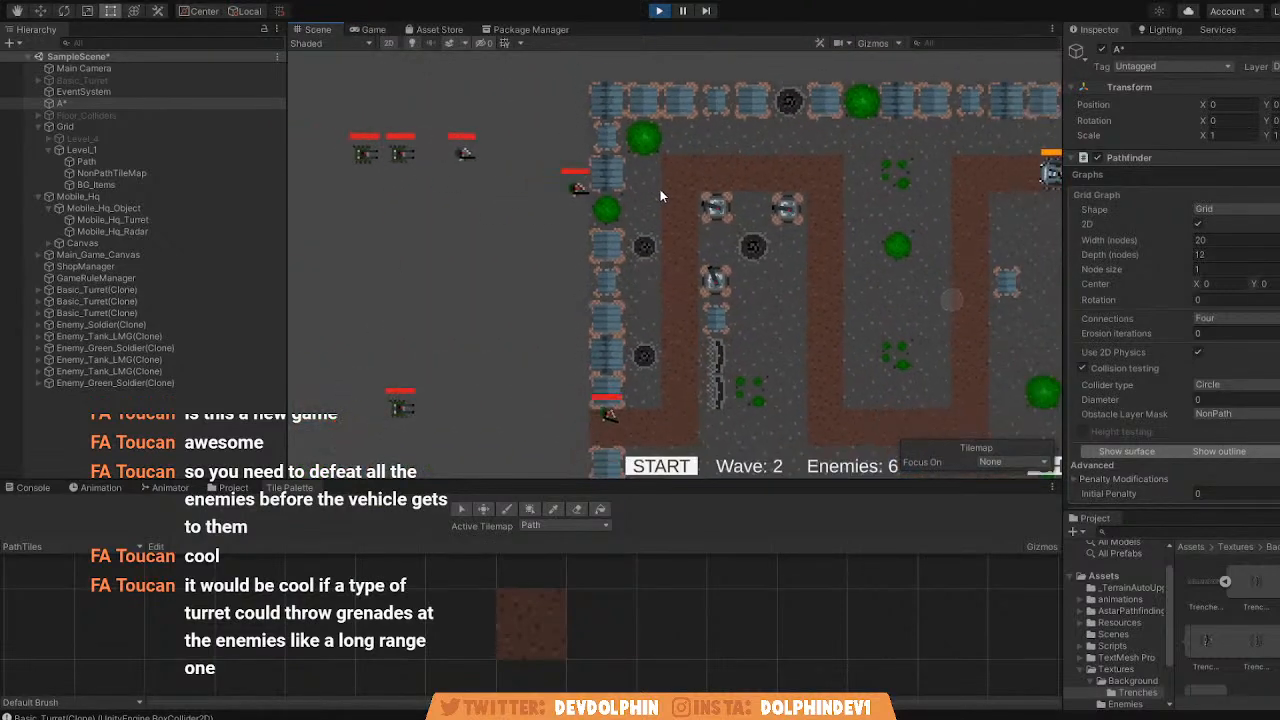
pyautogui.click(142, 289)
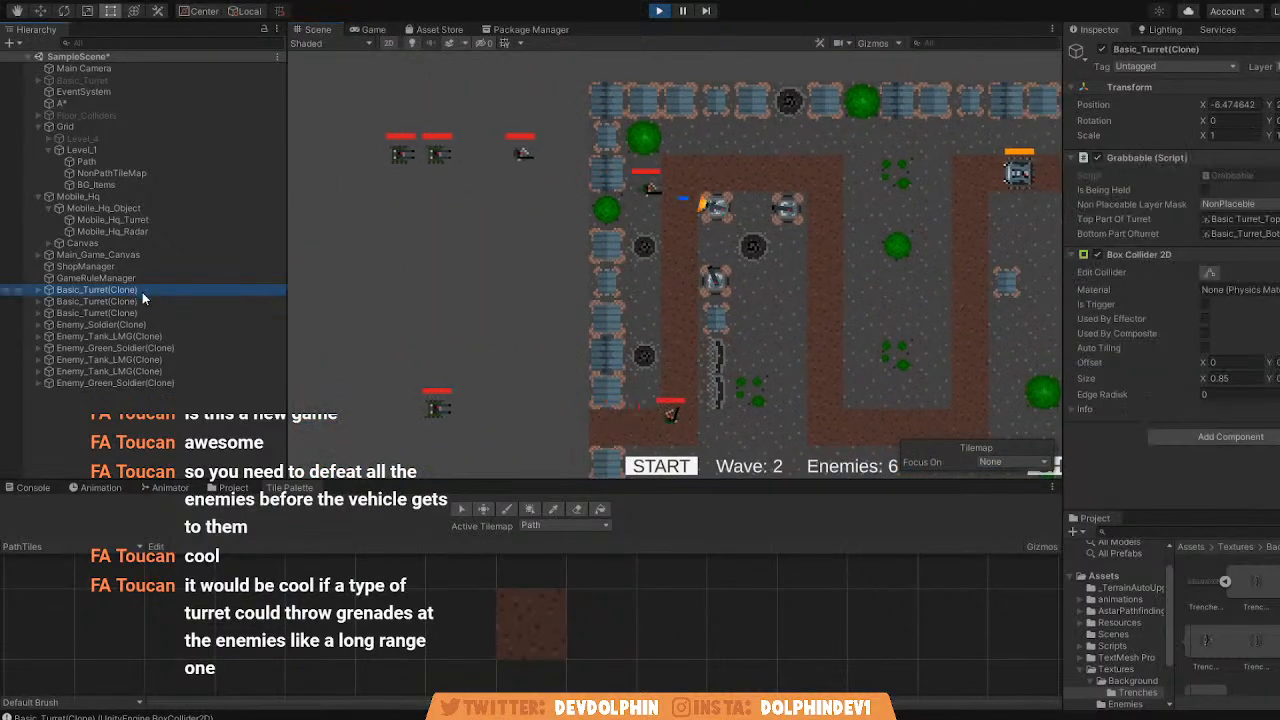
pyautogui.click(142, 313)
# Display gizmos in the Game and Scene views and examine the enemies' routes over the pathfinding graph.
pyautogui.click(372, 30)
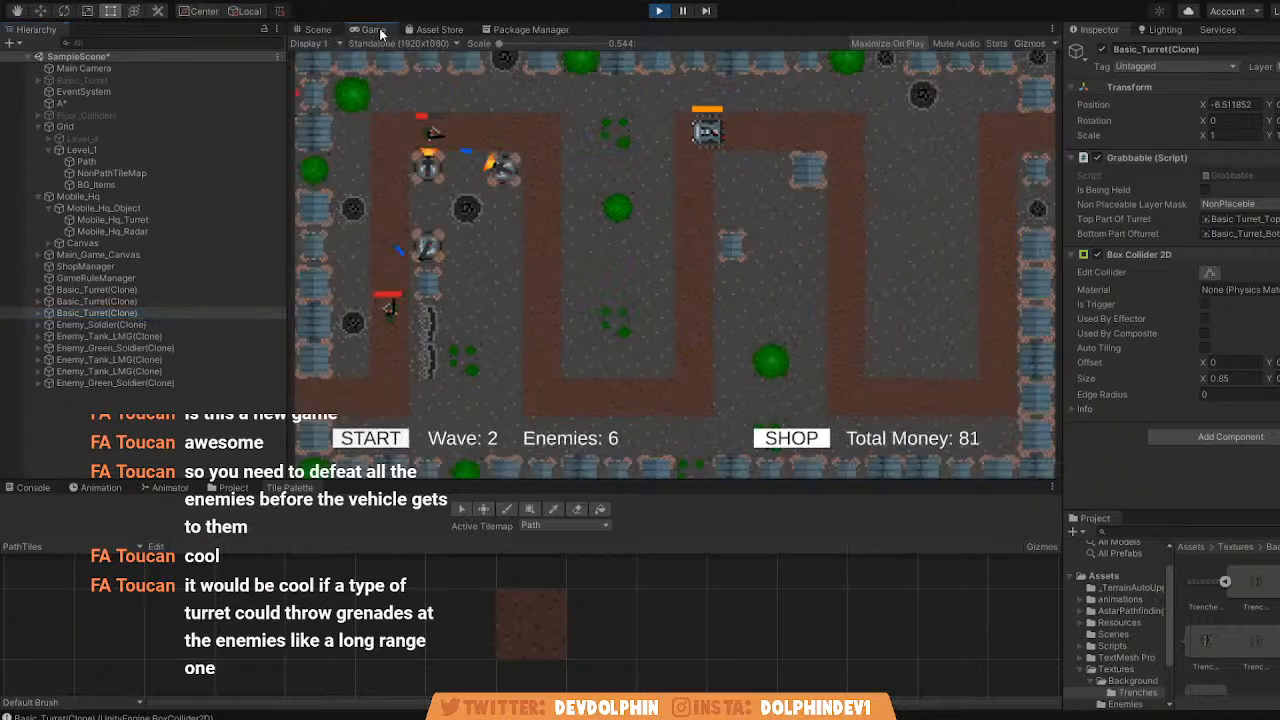
pyautogui.click(1028, 43)
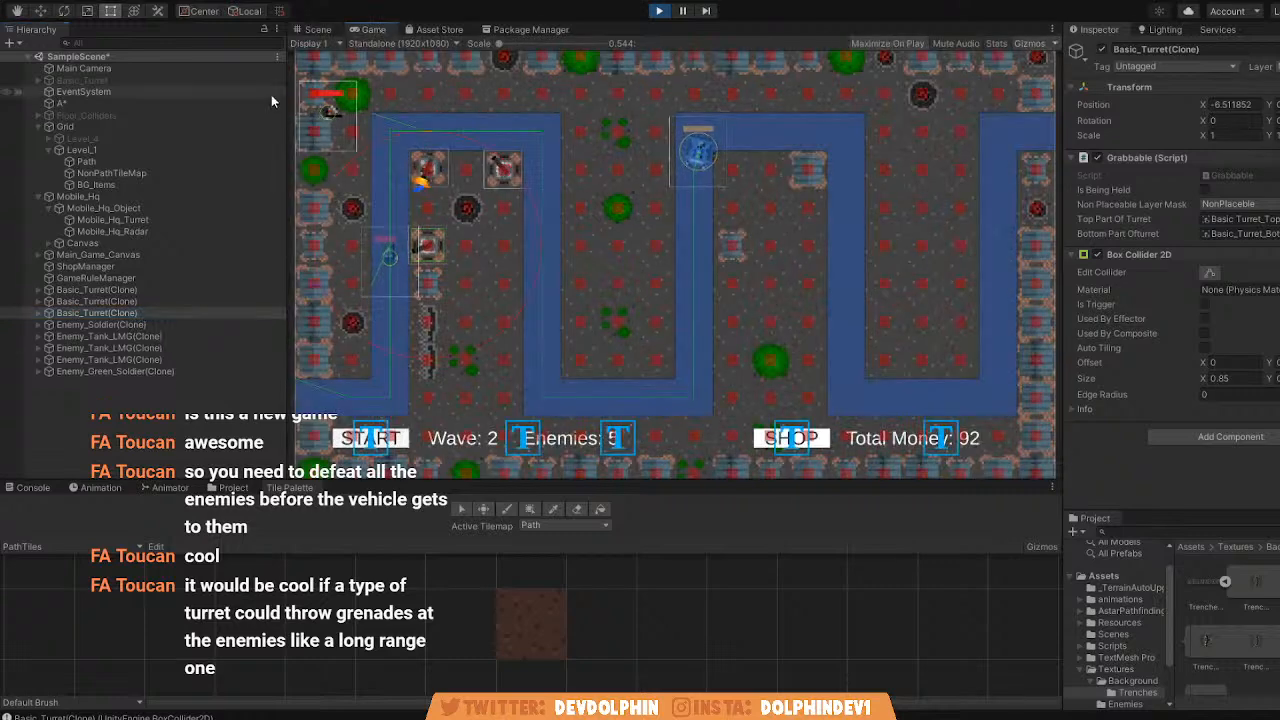
pyautogui.click(336, 30)
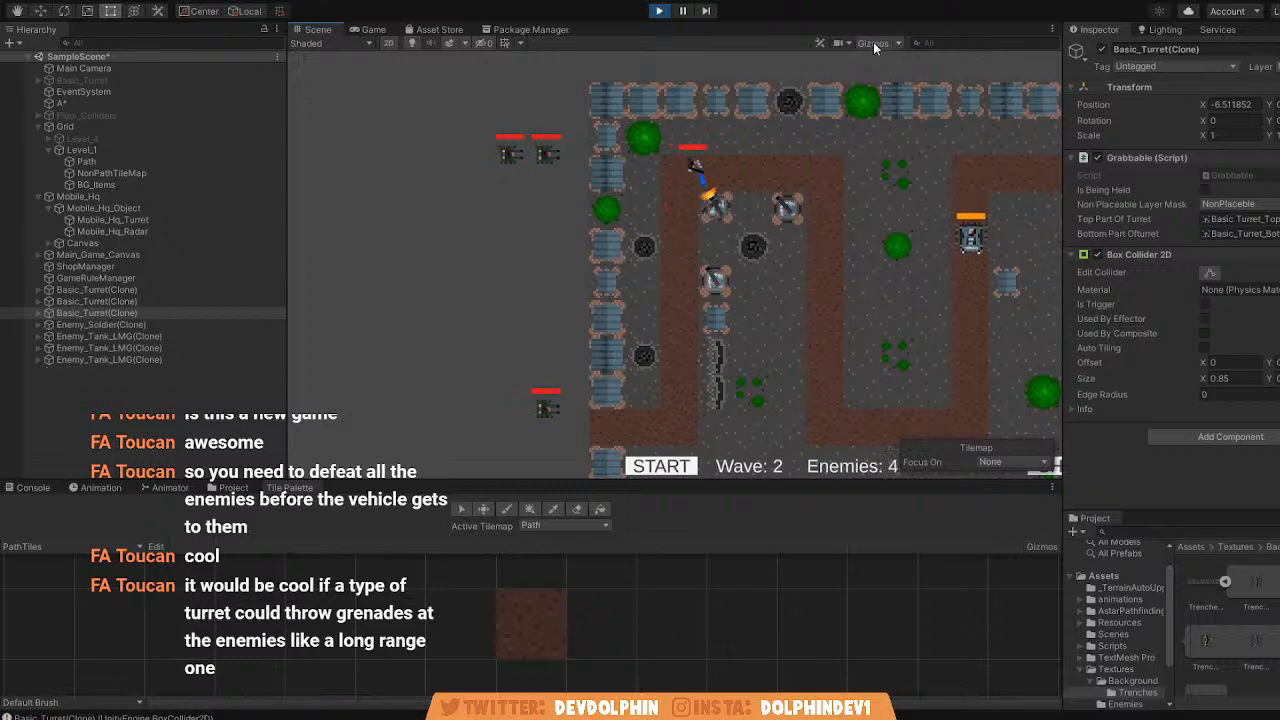
pyautogui.click(874, 42)
pyautogui.scroll(2, 658, 258)
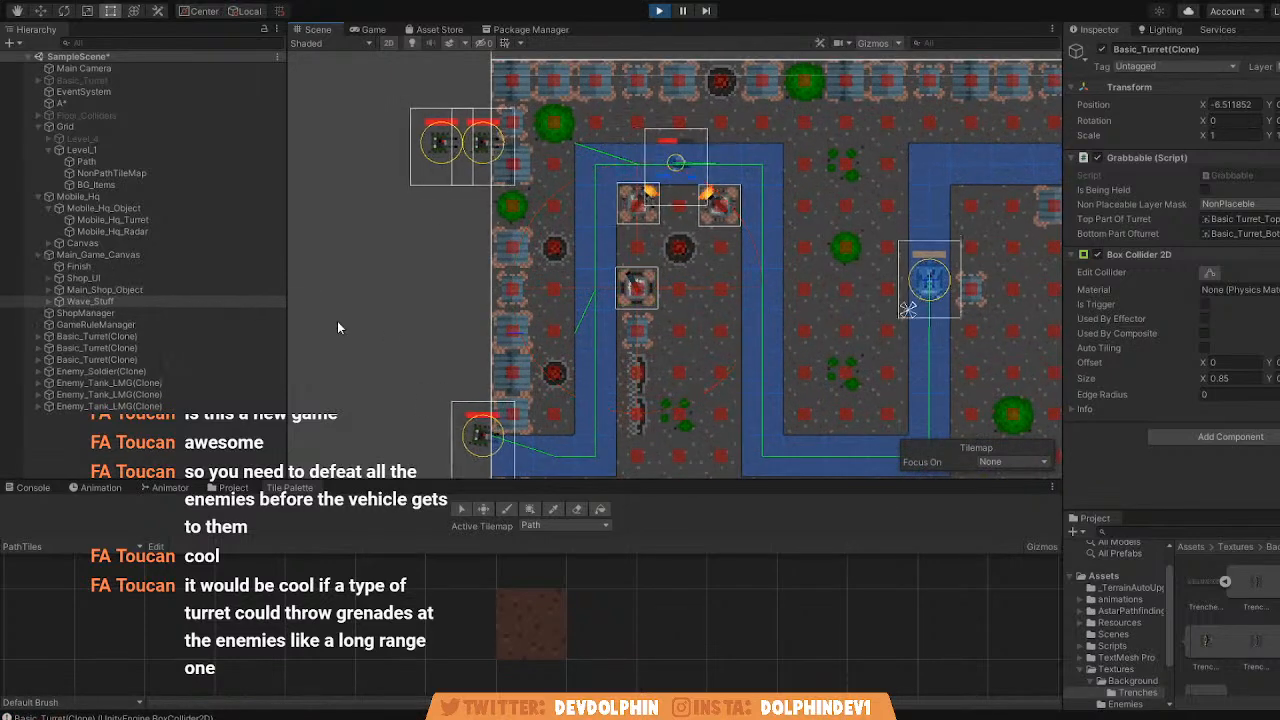
pyautogui.click(337, 321)
pyautogui.moveTo(505, 215); pyautogui.dragTo(471, 223, button='middle')
pyautogui.scroll(-3, 471, 223)
pyautogui.scroll(3, 491, 230)
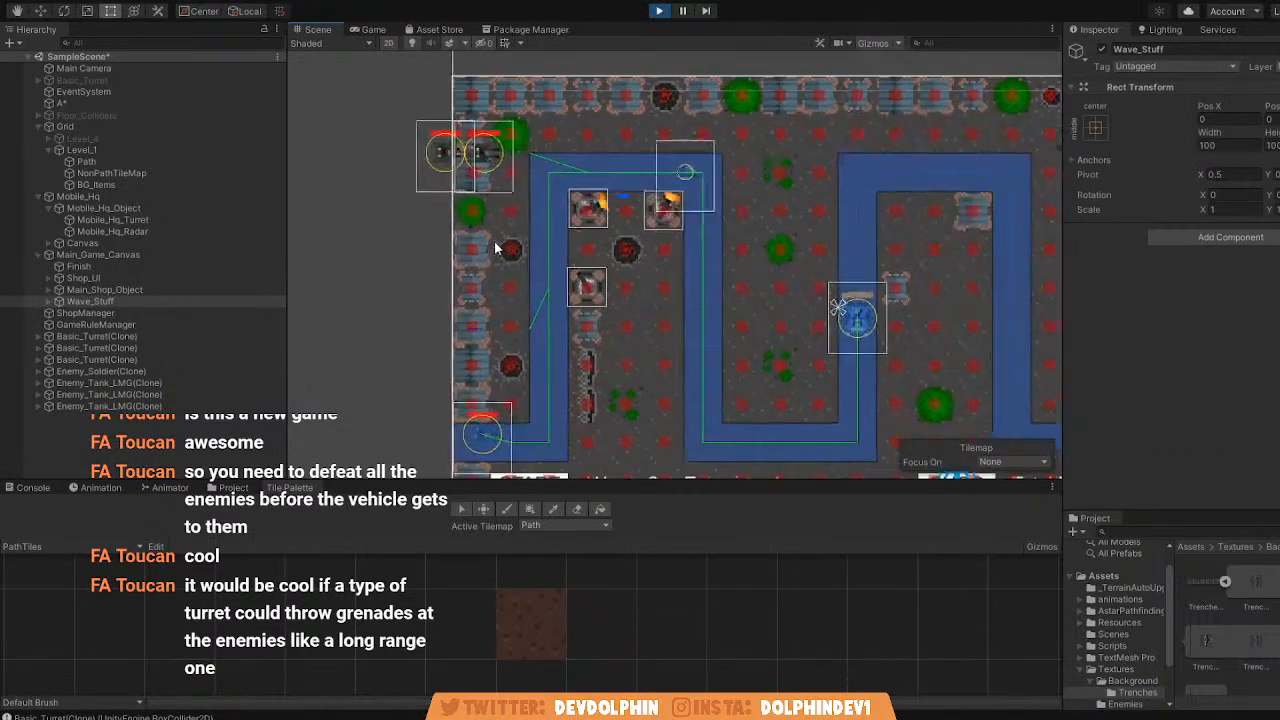
# Follow the second wave's enemies in the Scene view as they pass the turrets along the first path loop.
pyautogui.moveTo(503, 263); pyautogui.dragTo(422, 268, button='middle')
pyautogui.scroll(-2, 440, 267)
pyautogui.moveTo(560, 264); pyautogui.dragTo(555, 180, button='middle')
pyautogui.scroll(3, 519, 250)
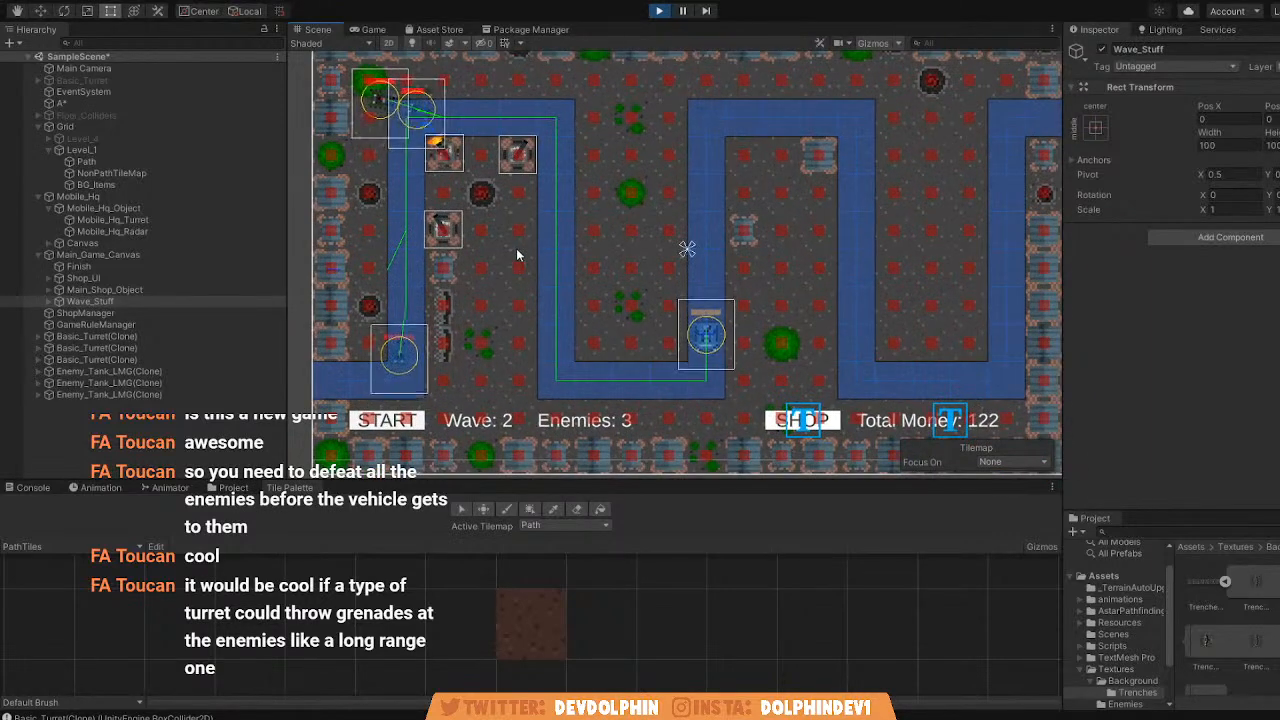
pyautogui.moveTo(516, 248); pyautogui.dragTo(585, 252, button='middle')
pyautogui.scroll(1, 585, 253)
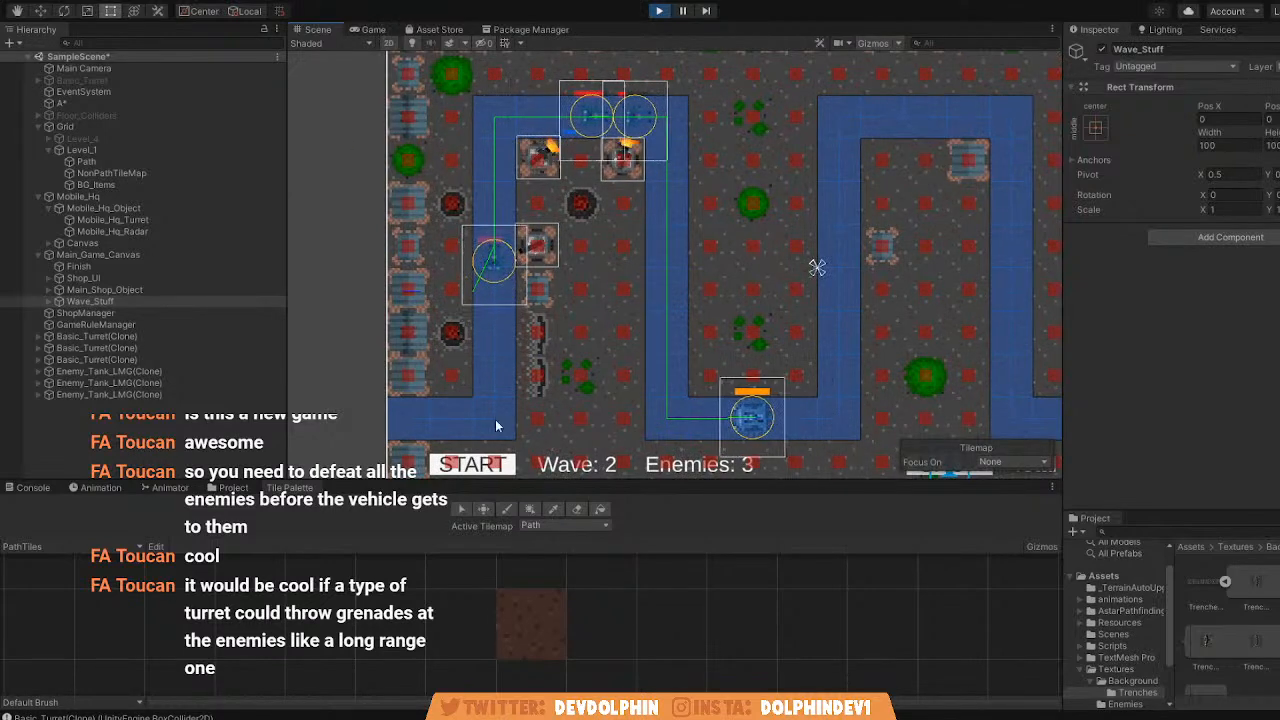
# Start the third wave and follow its enemies from their spawn area onto the path in the Scene view, ending with the game stopped.
pyautogui.click(372, 30)
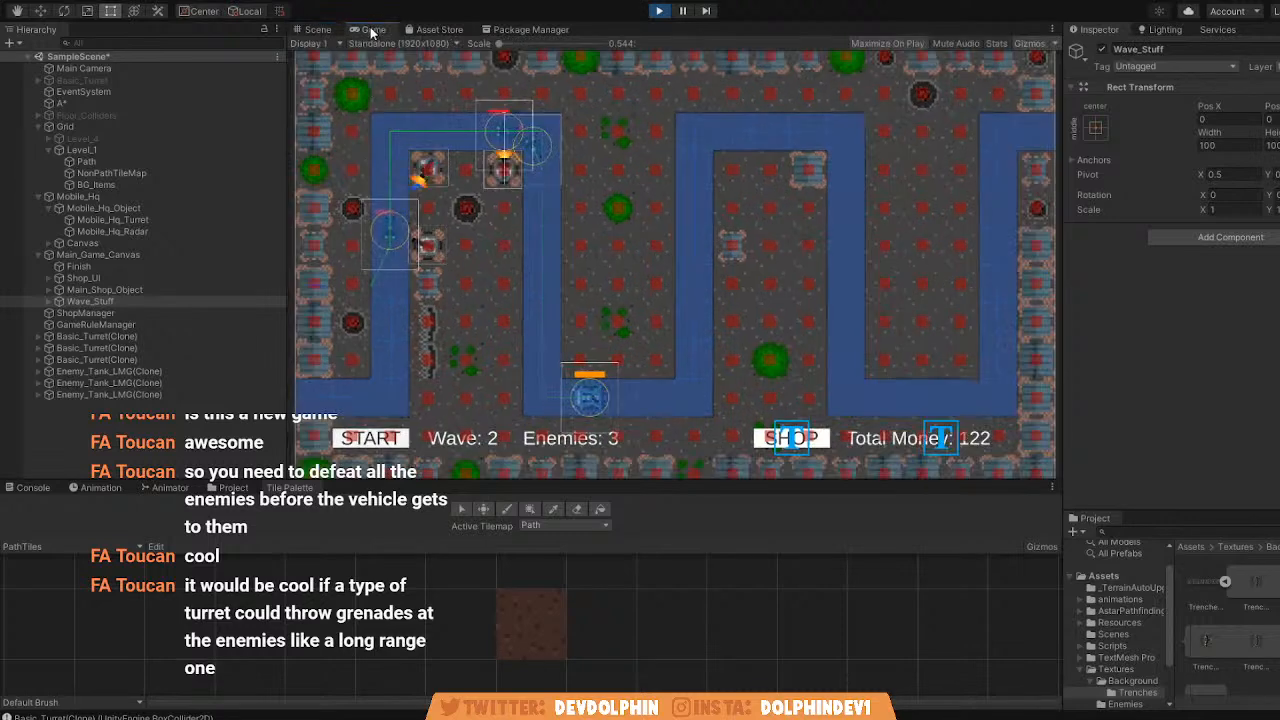
pyautogui.click(370, 438)
pyautogui.click(318, 29)
pyautogui.moveTo(385, 113); pyautogui.dragTo(456, 128, button='middle')
pyautogui.scroll(-4, 456, 128)
pyautogui.scroll(8, 518, 210)
pyautogui.moveTo(374, 132); pyautogui.dragTo(523, 112, button='middle')
pyautogui.scroll(-3, 651, 220)
pyautogui.scroll(-1, 523, 112)
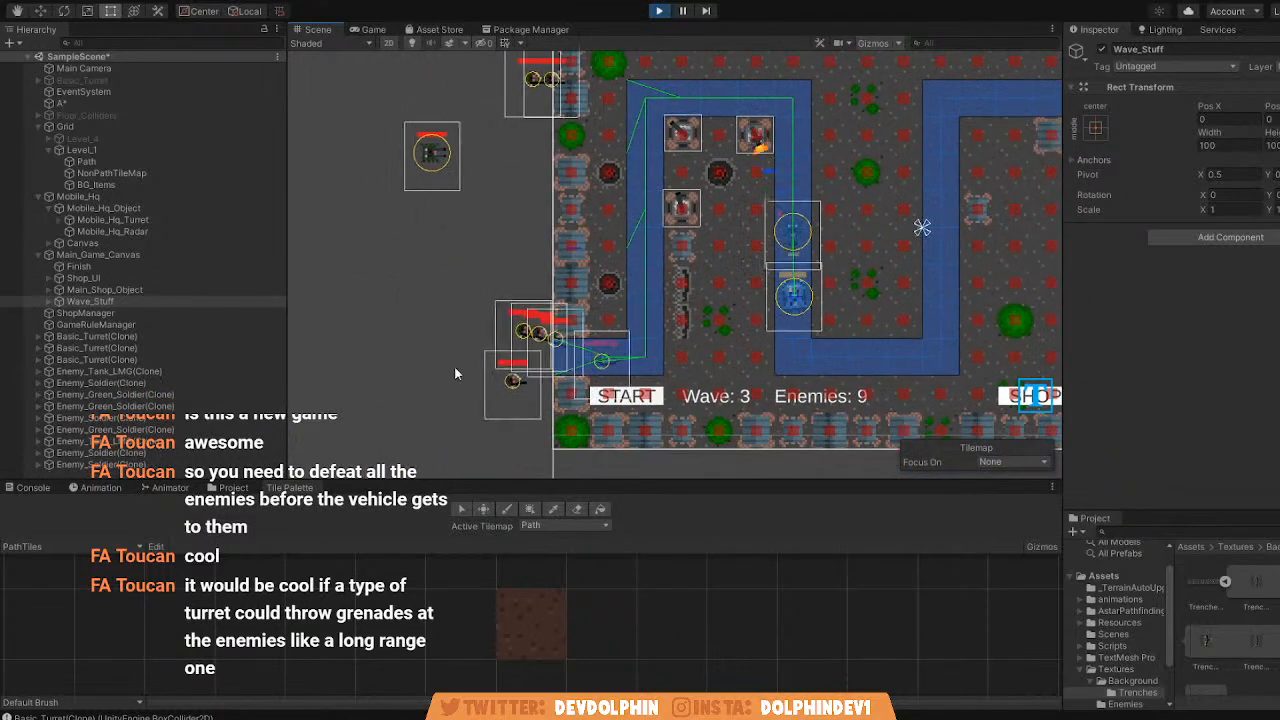
pyautogui.moveTo(576, 248); pyautogui.dragTo(494, 293, button='middle')
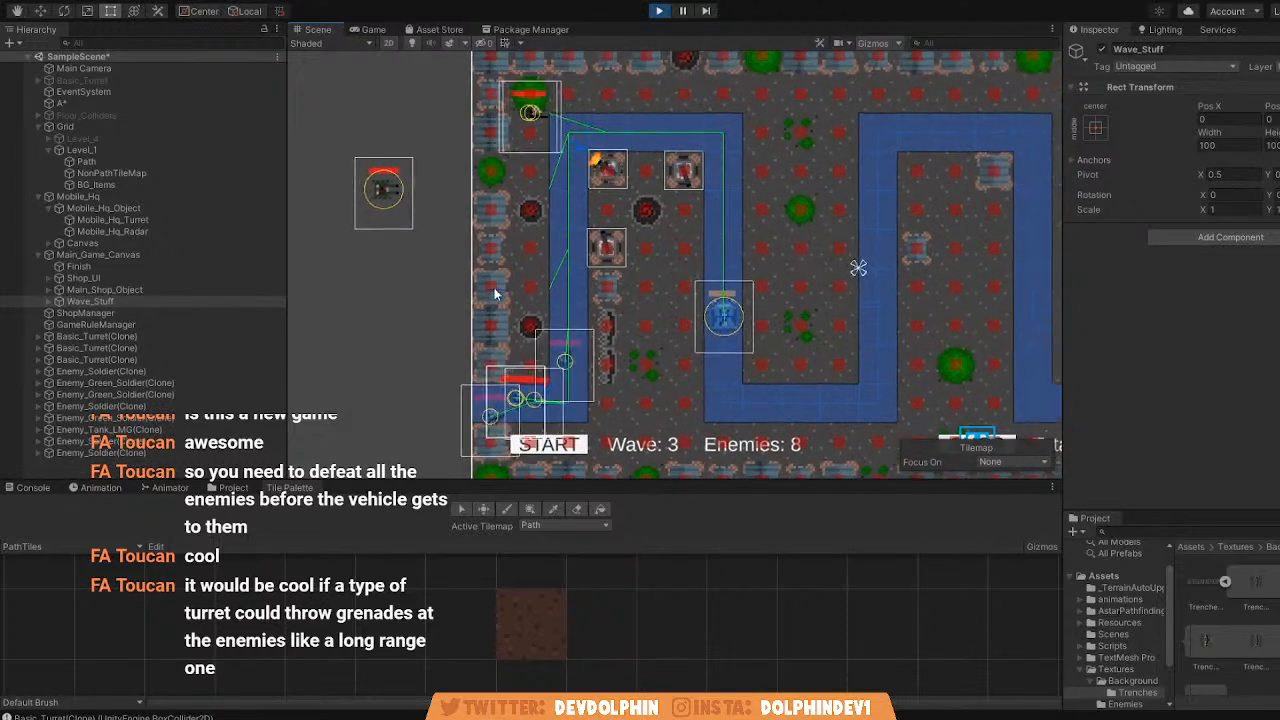
pyautogui.scroll(-1, 519, 235)
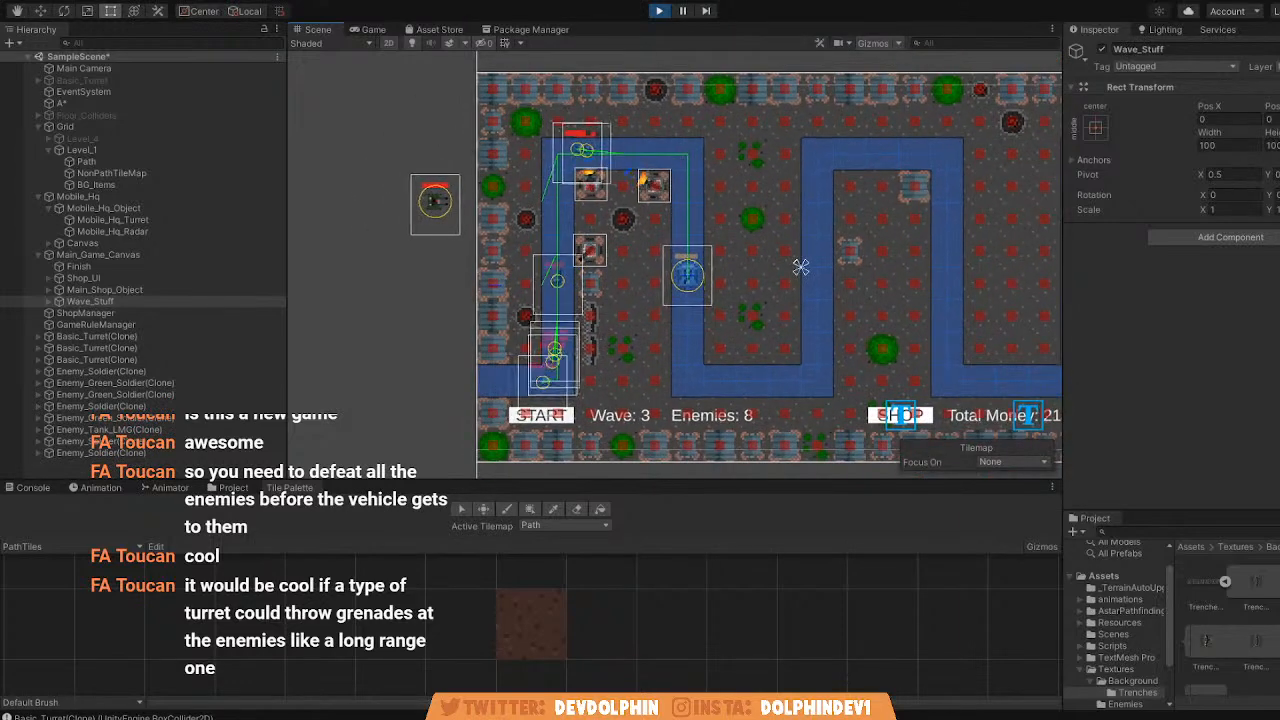
pyautogui.click(658, 11)
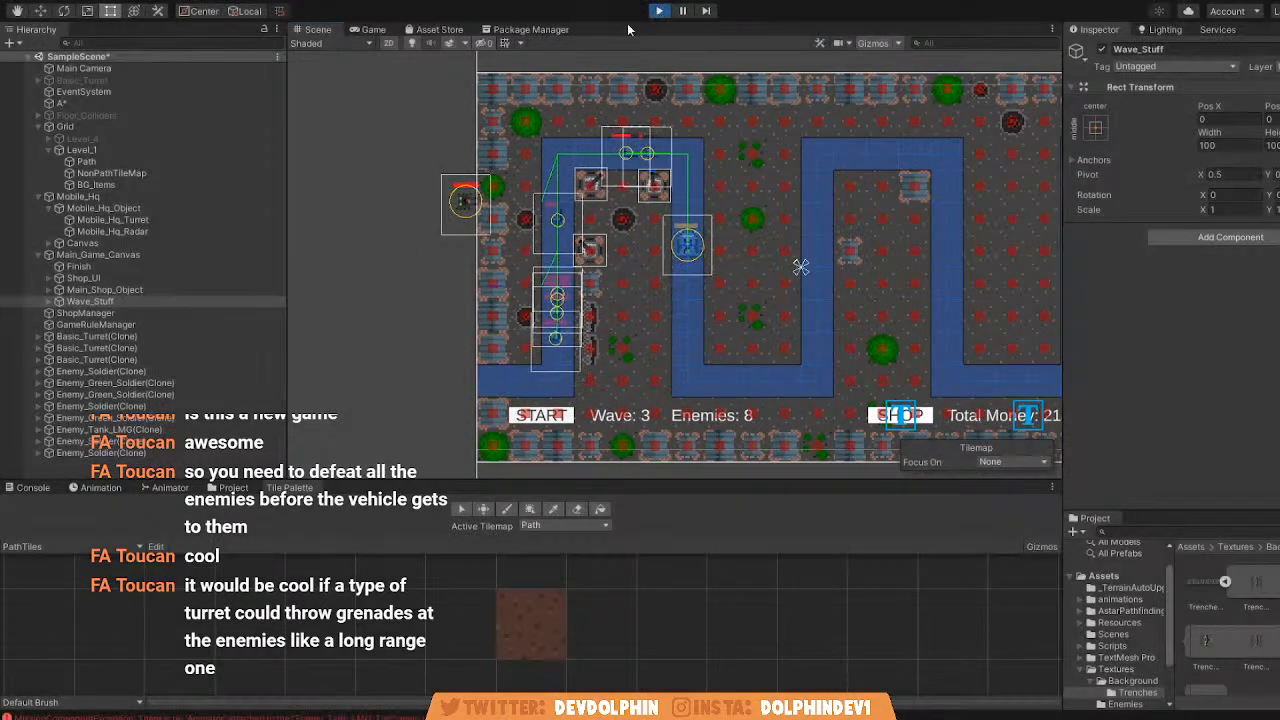
# Deactivate Level_1 and activate Level_4 in the grid.
pyautogui.click(80, 150)
pyautogui.click(1101, 49)
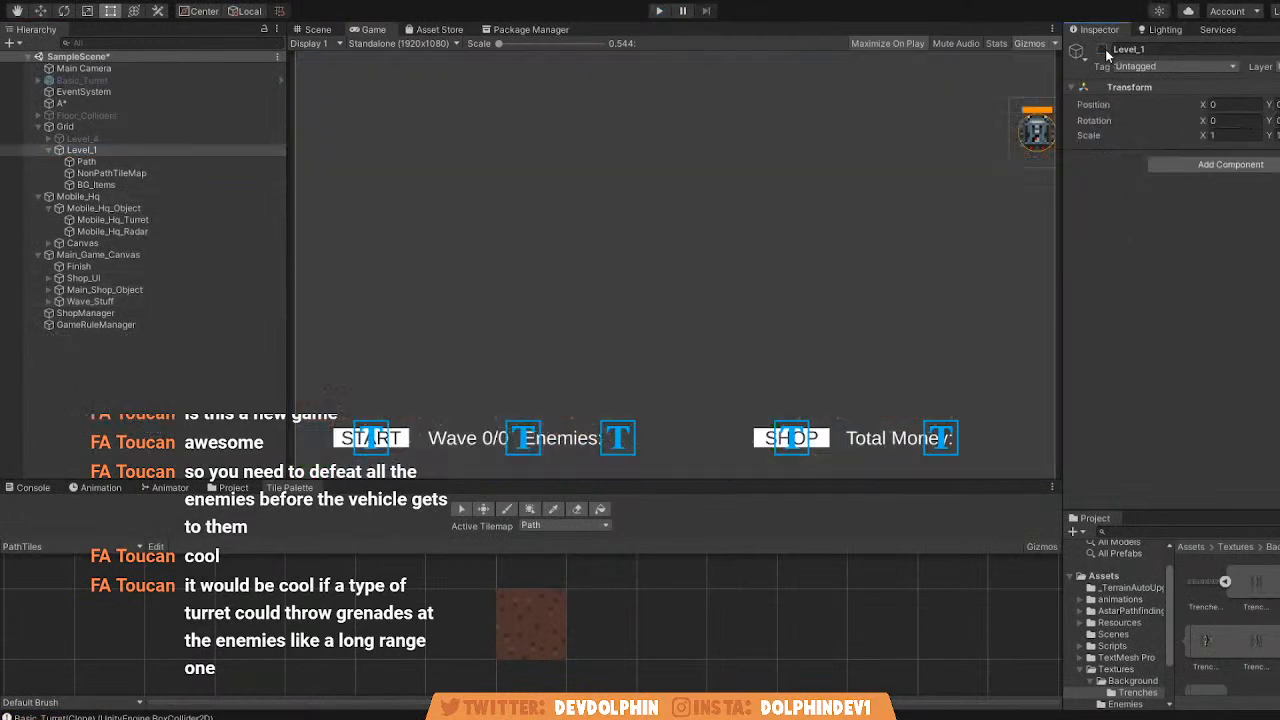
pyautogui.click(82, 138)
pyautogui.click(1101, 49)
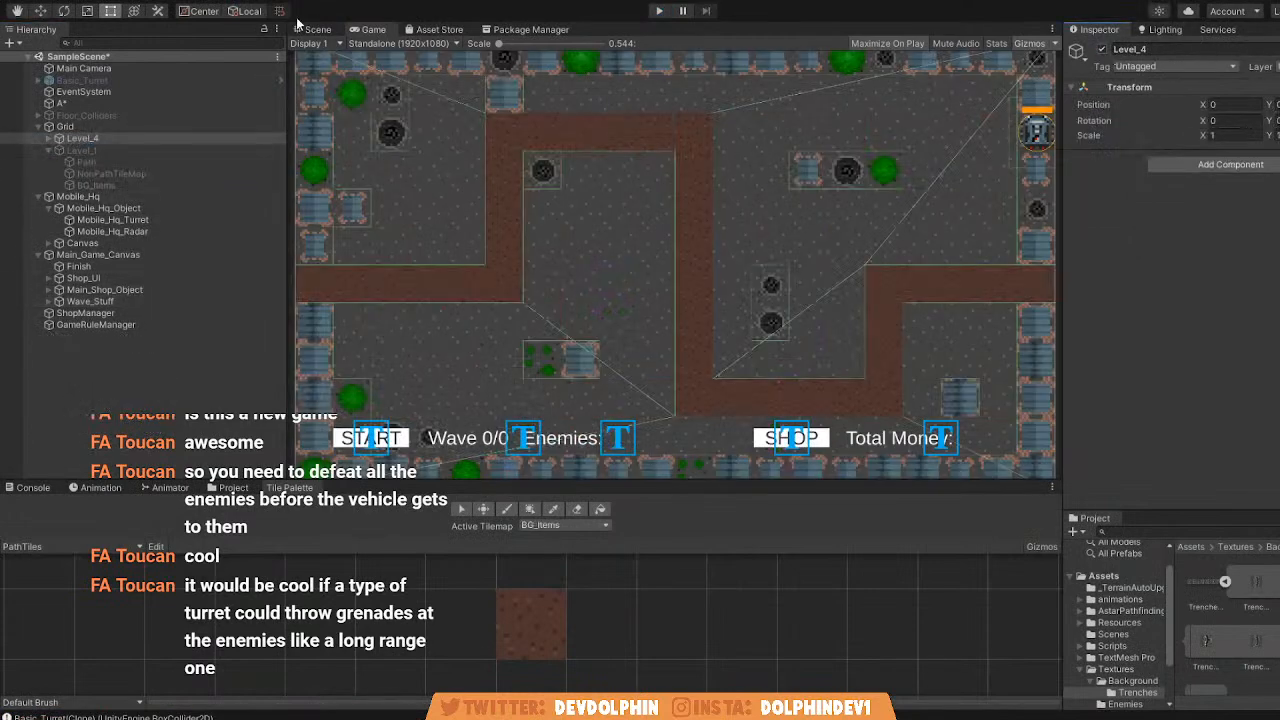
# Display the A* object's pathfinding graph over Level_4 in the Scene view.
pyautogui.click(316, 29)
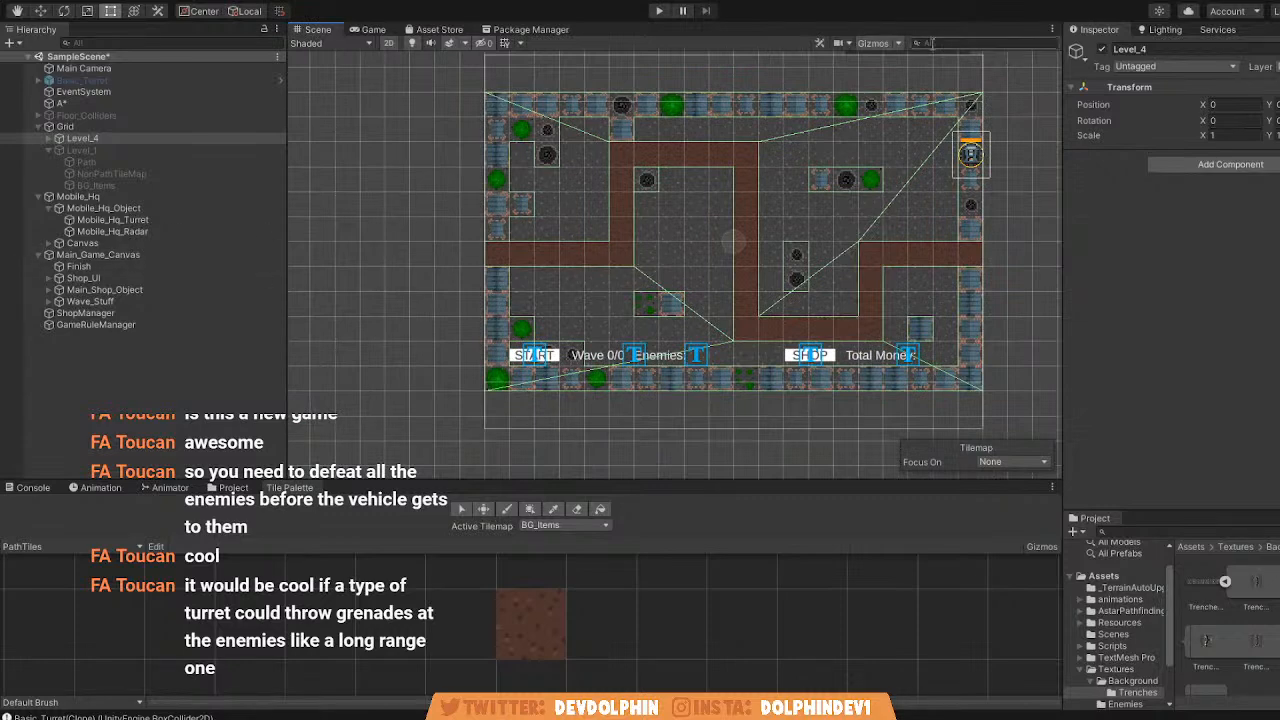
pyautogui.click(100, 103)
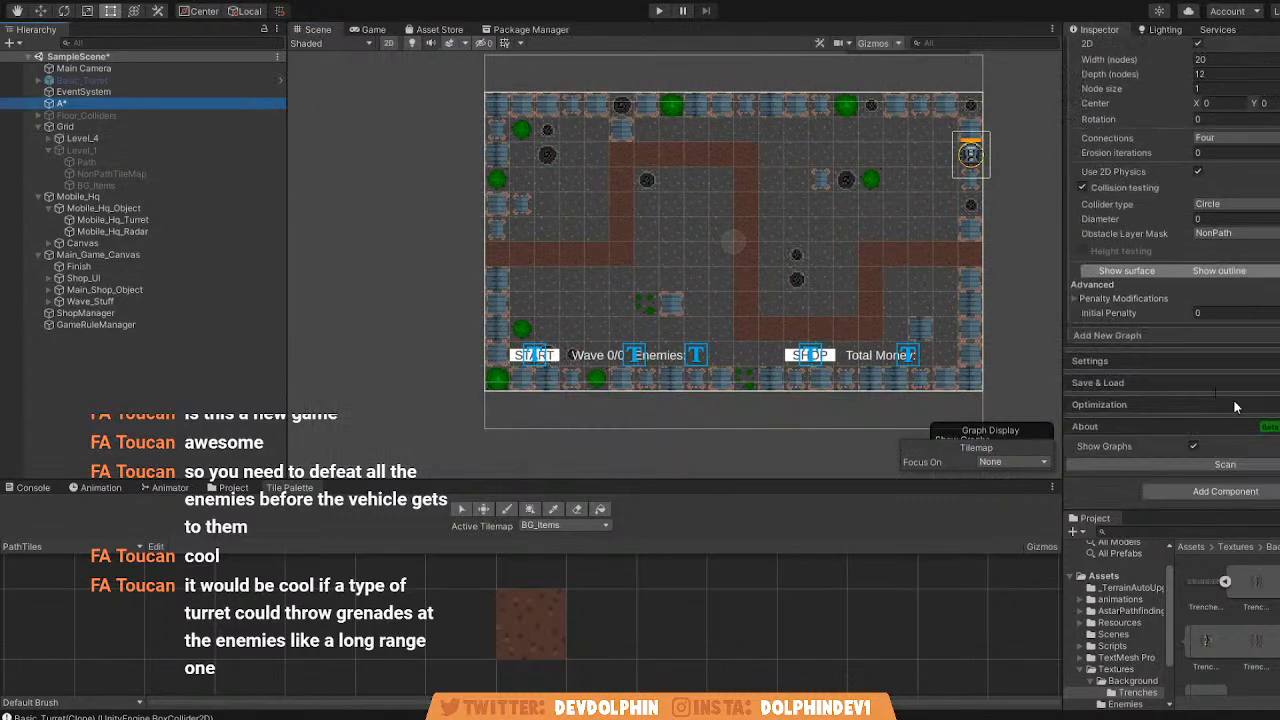
pyautogui.click(1193, 446)
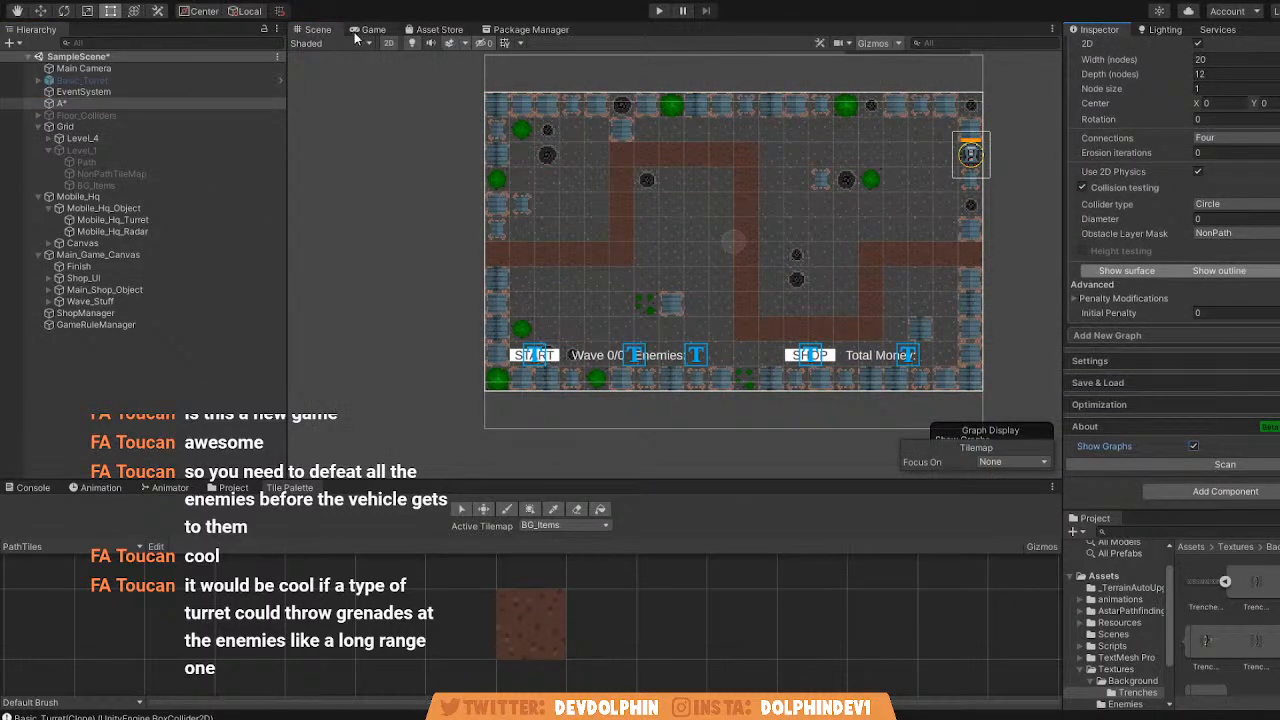
pyautogui.scroll(5, 660, 260)
pyautogui.scroll(-3, 624, 272)
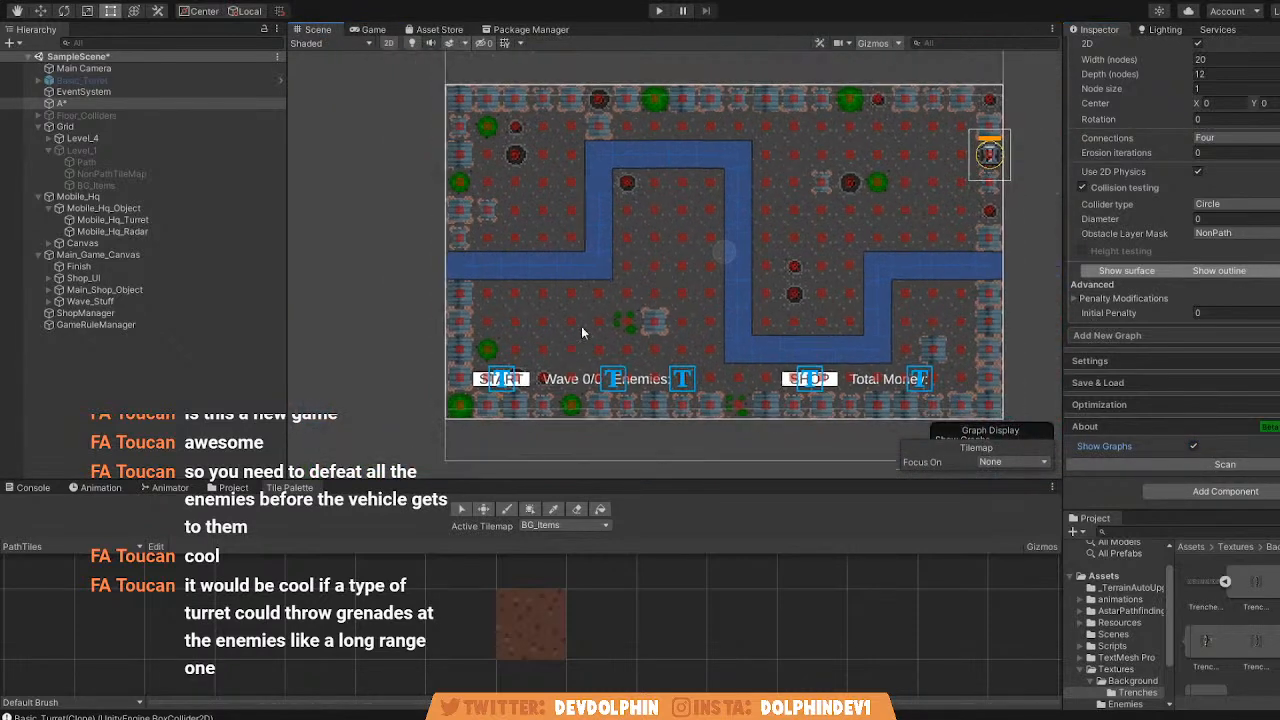
# Run the game on Level_4, start the first wave and view its spawned enemies in the Scene view.
pyautogui.click(373, 29)
pyautogui.click(659, 10)
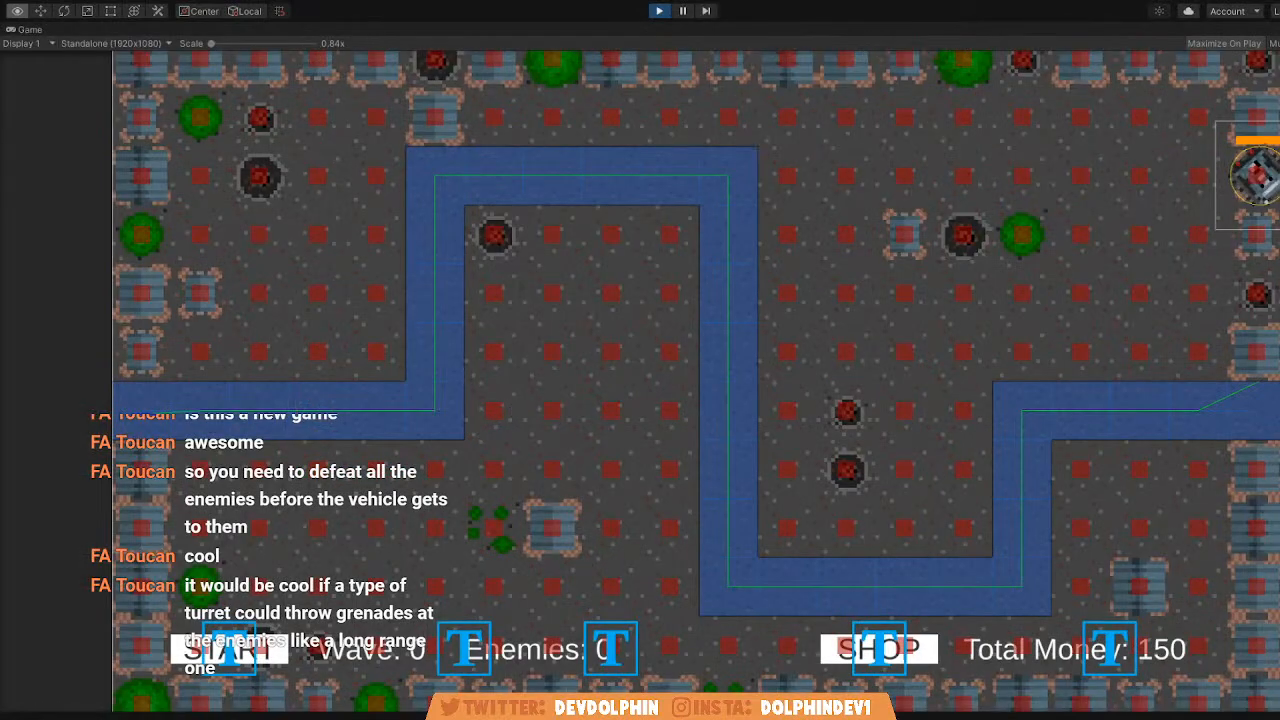
pyautogui.click(229, 650)
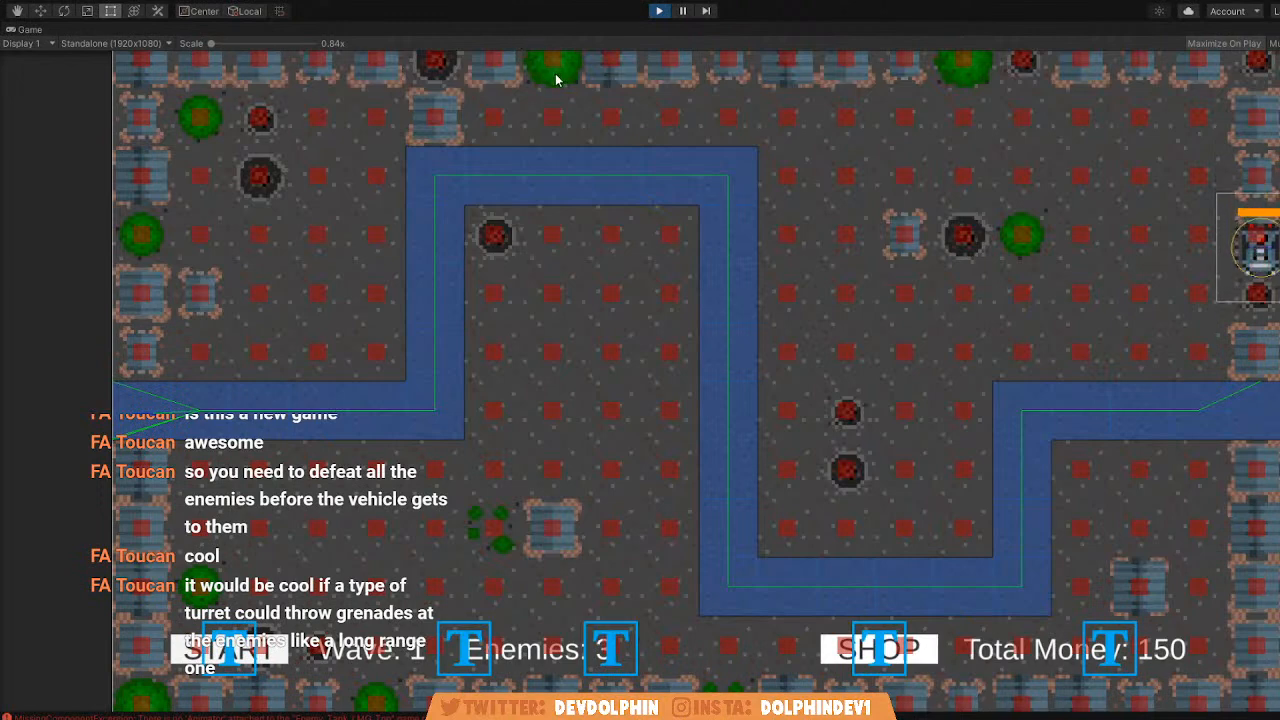
pyautogui.hotkey('shift', 'space')
pyautogui.click(318, 30)
pyautogui.moveTo(298, 240); pyautogui.dragTo(621, 286, button='middle')
pyautogui.scroll(-3, 621, 286)
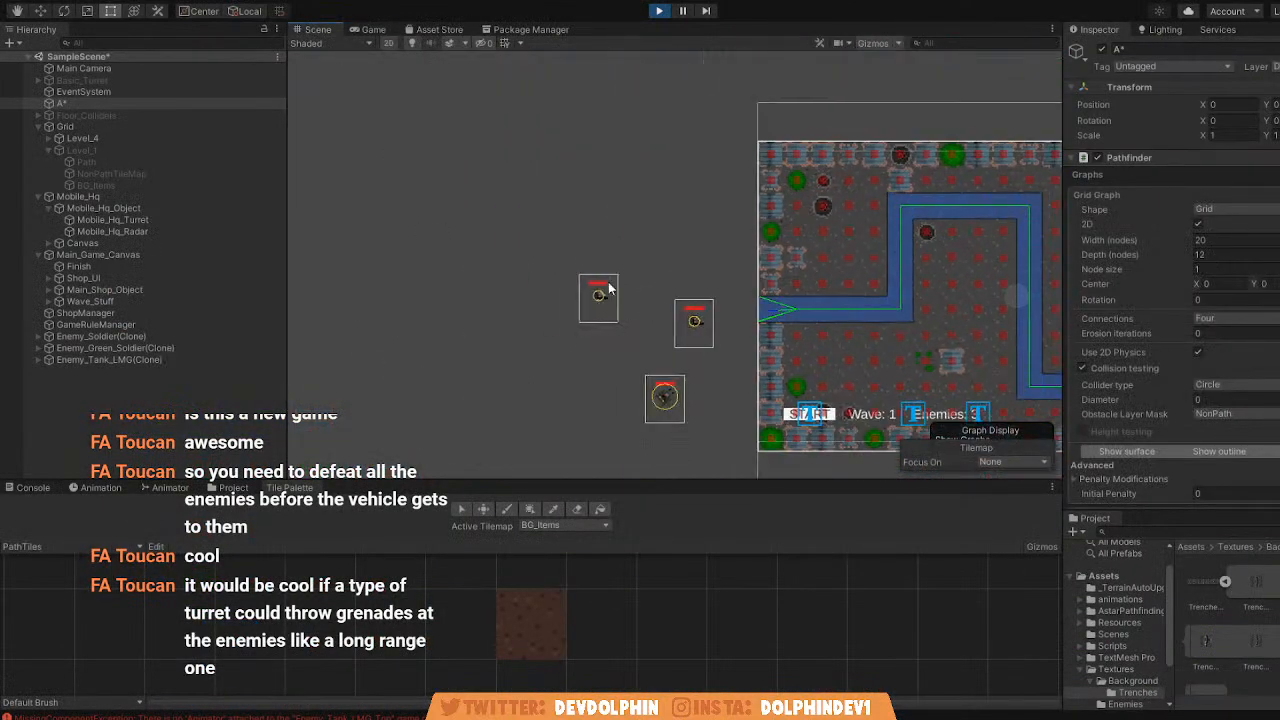
# Start further waves up to wave 5 and follow the enemies entering Level_4's path.
pyautogui.click(374, 30)
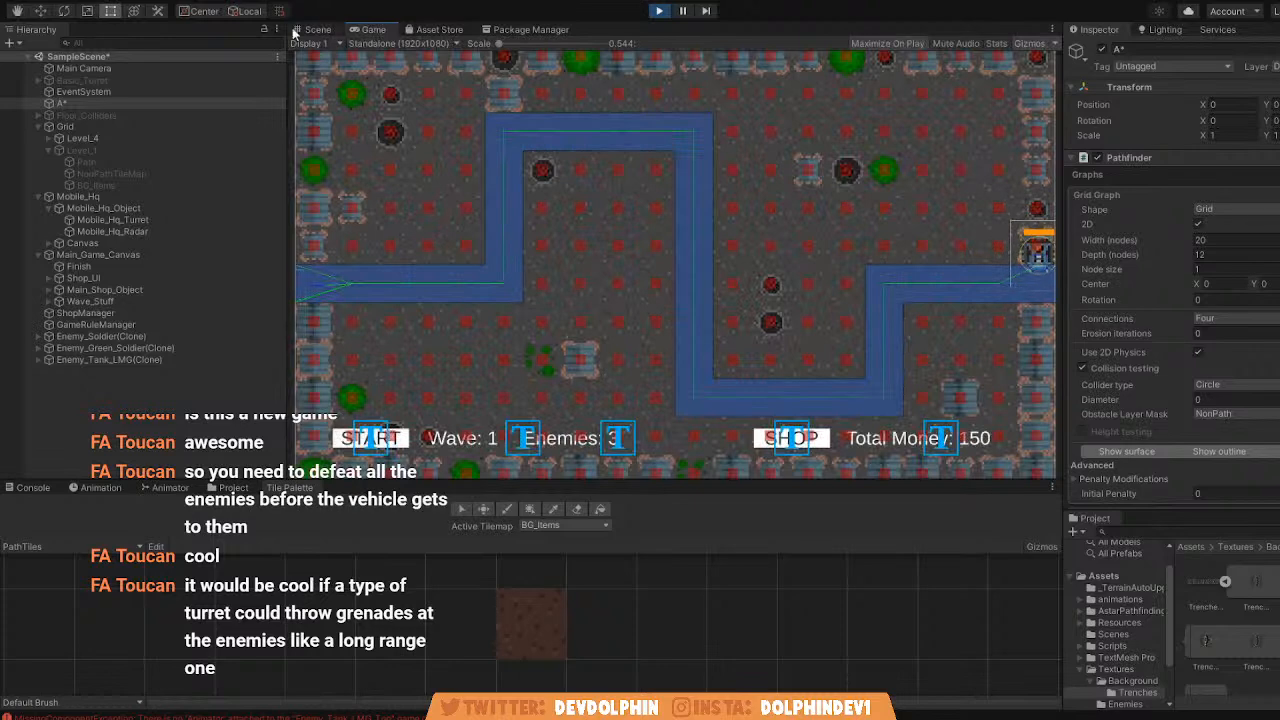
pyautogui.click(389, 447)
pyautogui.click(318, 30)
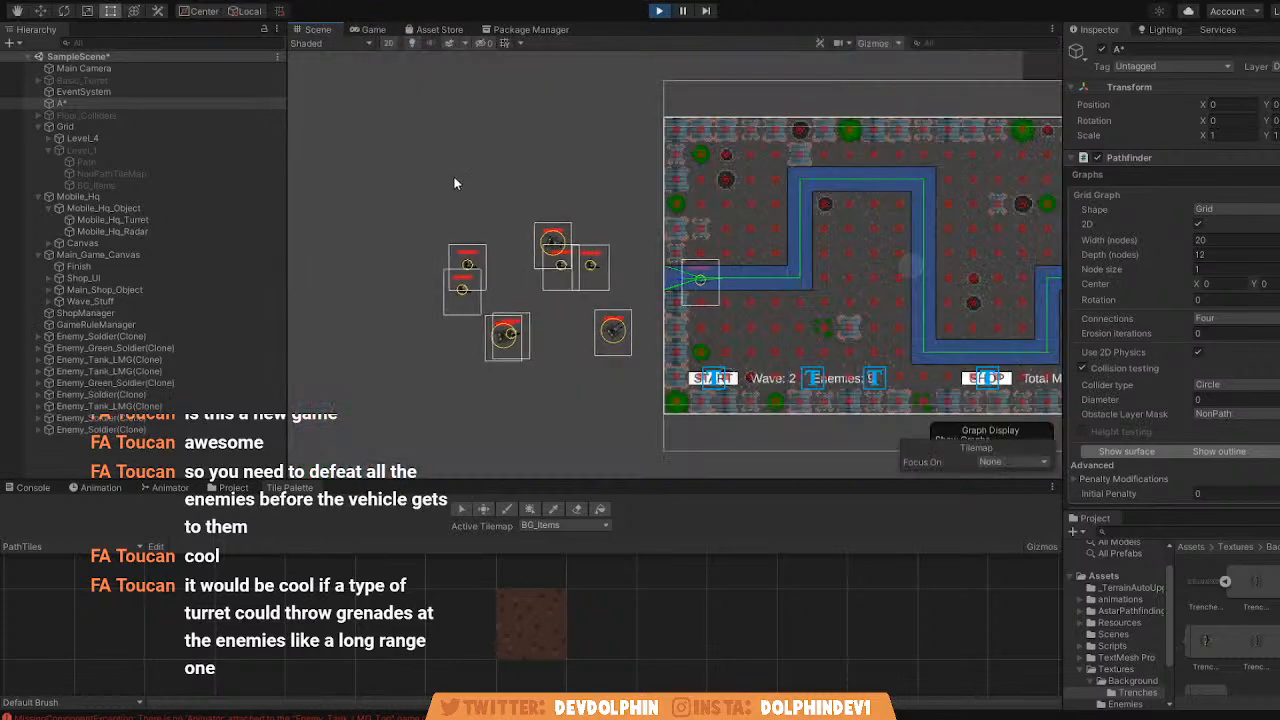
pyautogui.click(373, 30)
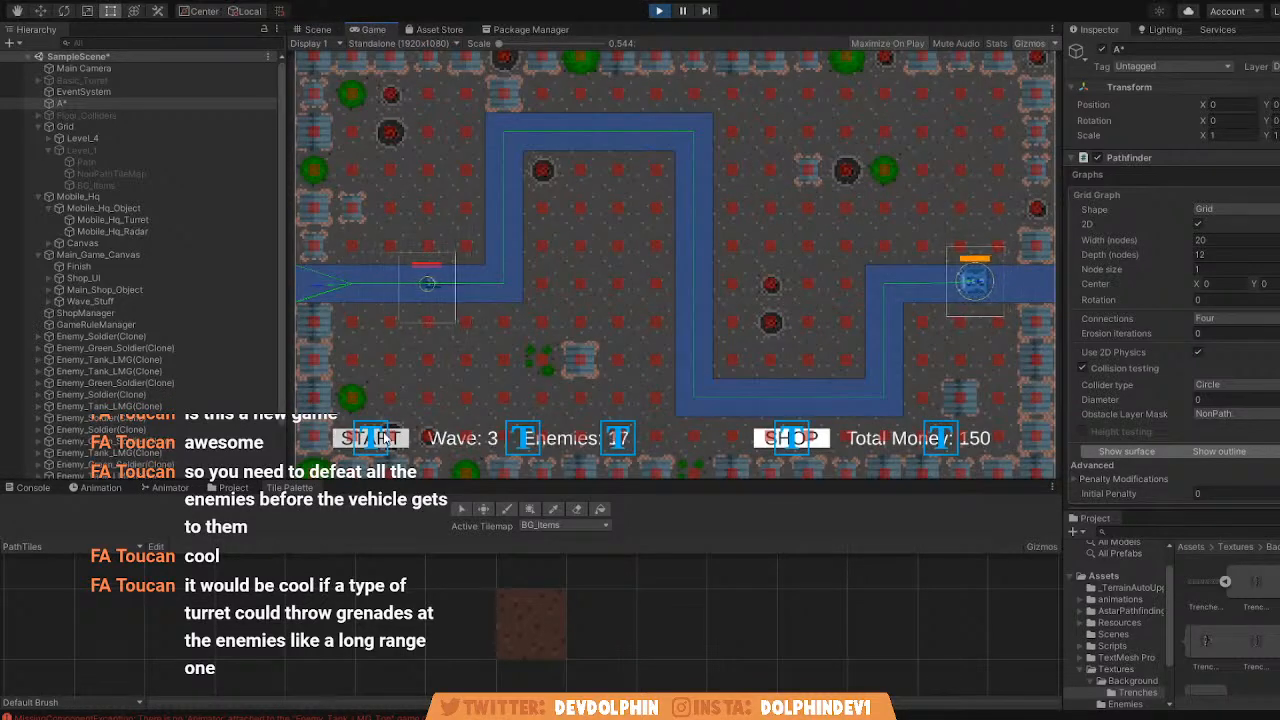
pyautogui.click(318, 30)
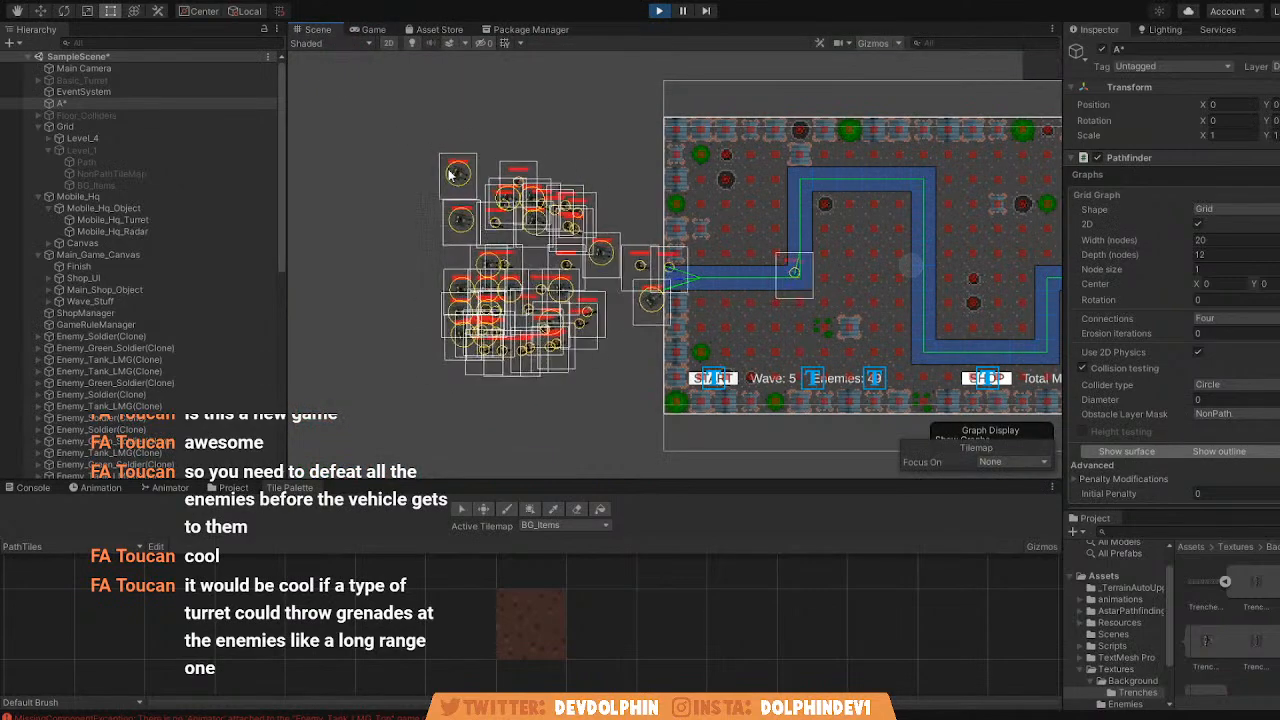
pyautogui.moveTo(695, 283); pyautogui.dragTo(588, 262, button='middle')
pyautogui.scroll(5, 595, 268)
pyautogui.moveTo(758, 218); pyautogui.dragTo(719, 235, button='middle')
pyautogui.click(374, 30)
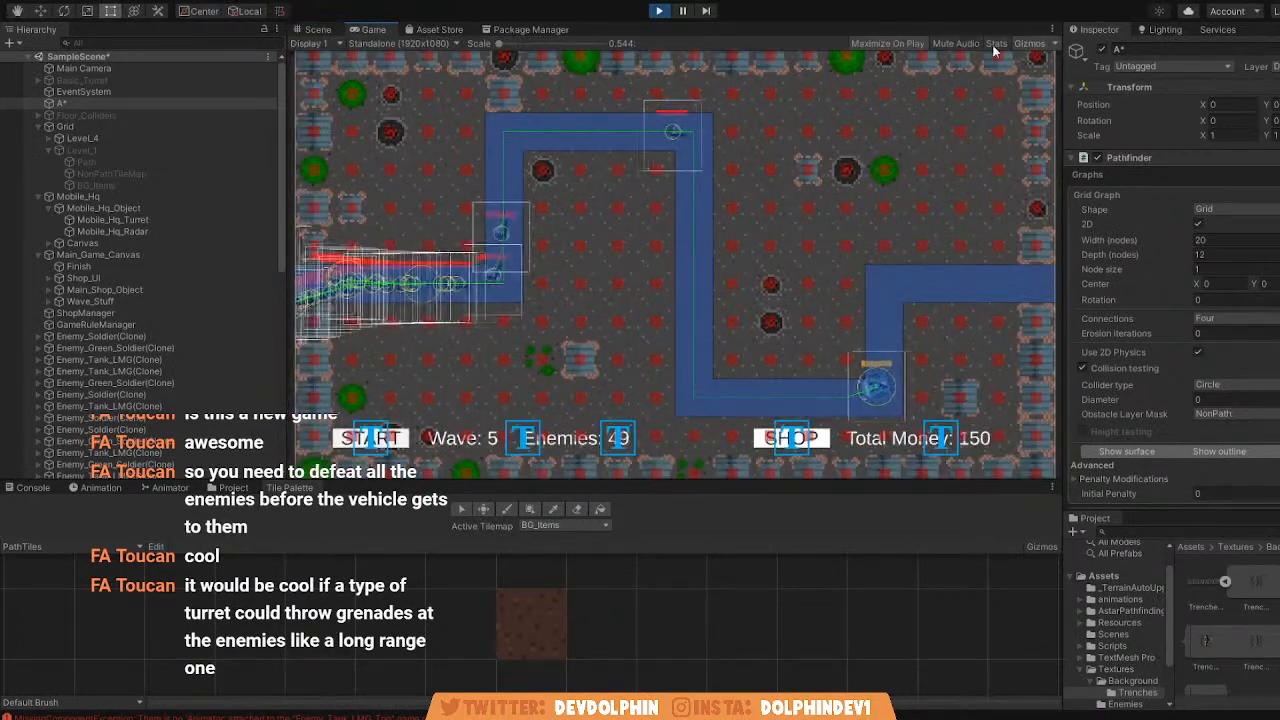
# Hide and redisplay the Game view gizmos to compare the enemies' movement with the graph, and stop the game.
pyautogui.click(1030, 45)
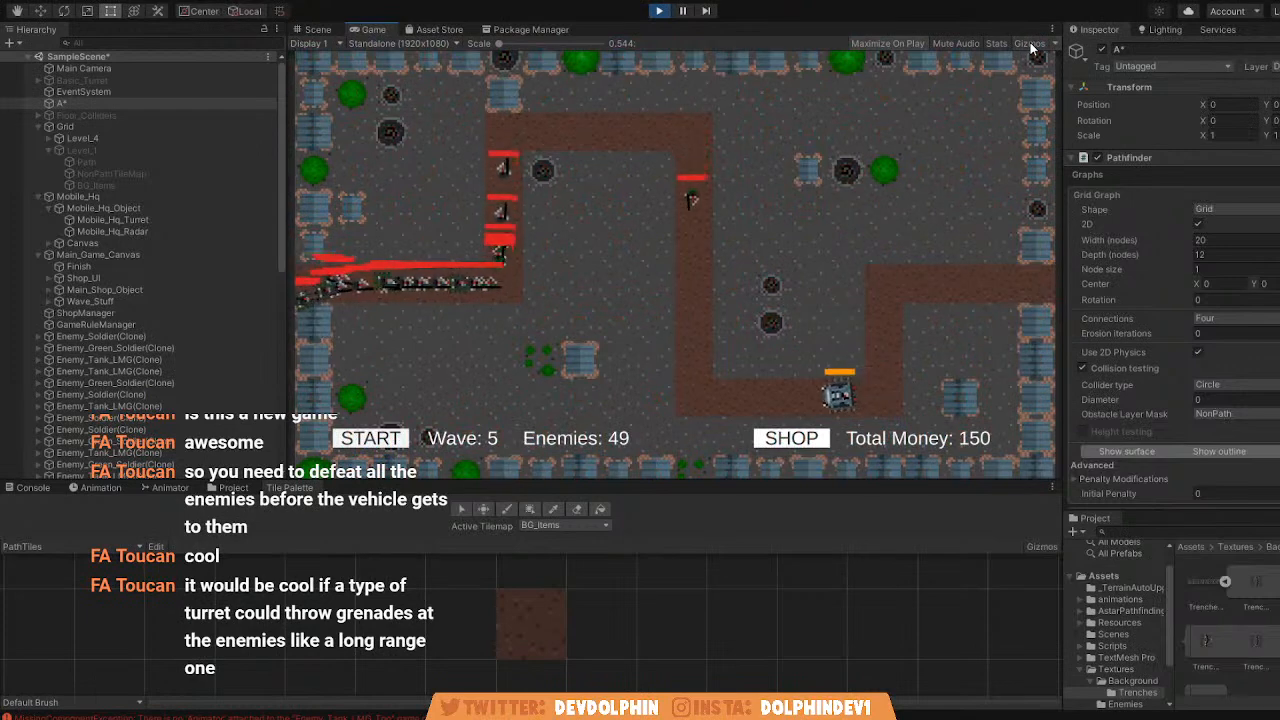
pyautogui.click(1030, 45)
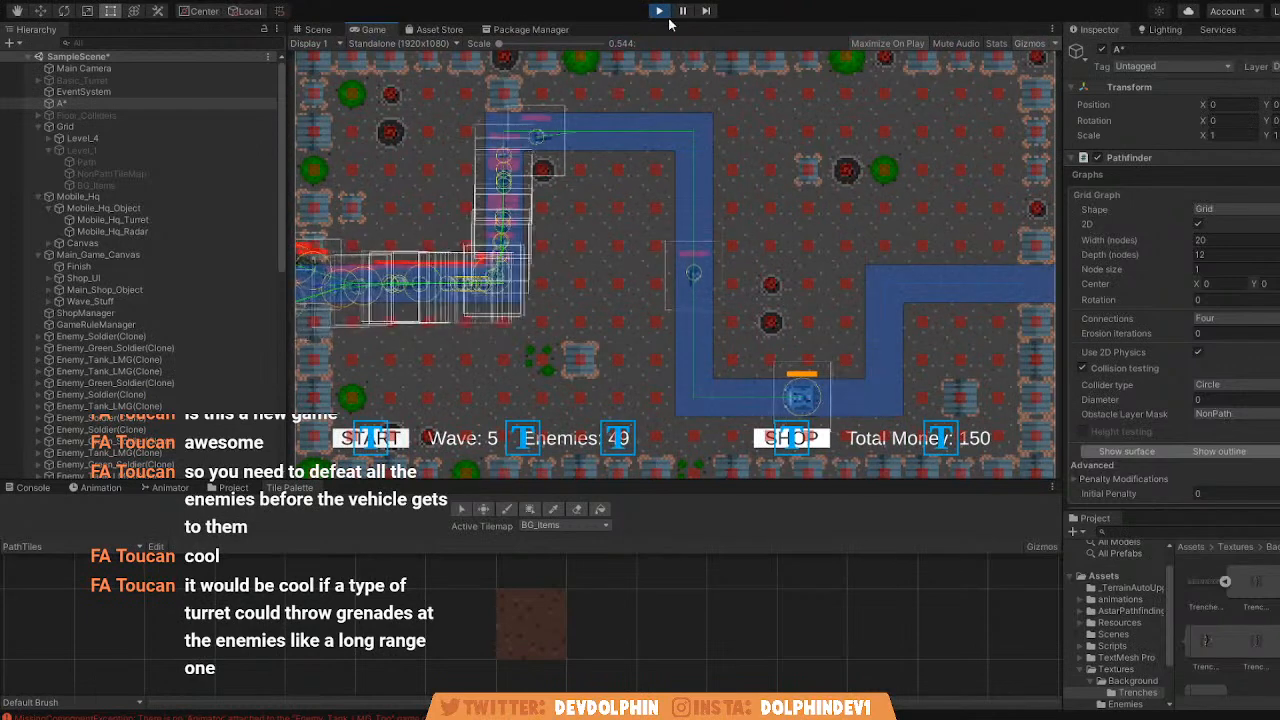
pyautogui.hotkey('ctrl', 'p')
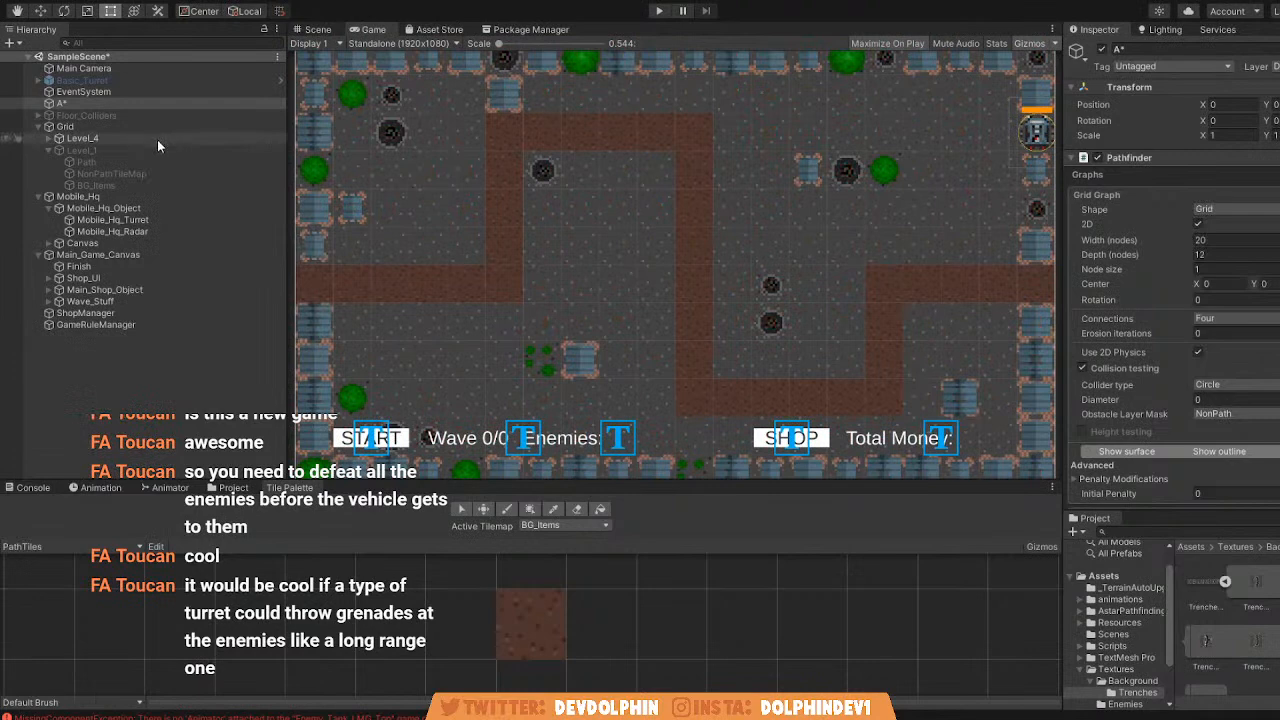
# Deactivate Level_4 and activate Level_1 to examine its path layout in the Scene view.
pyautogui.click(155, 140)
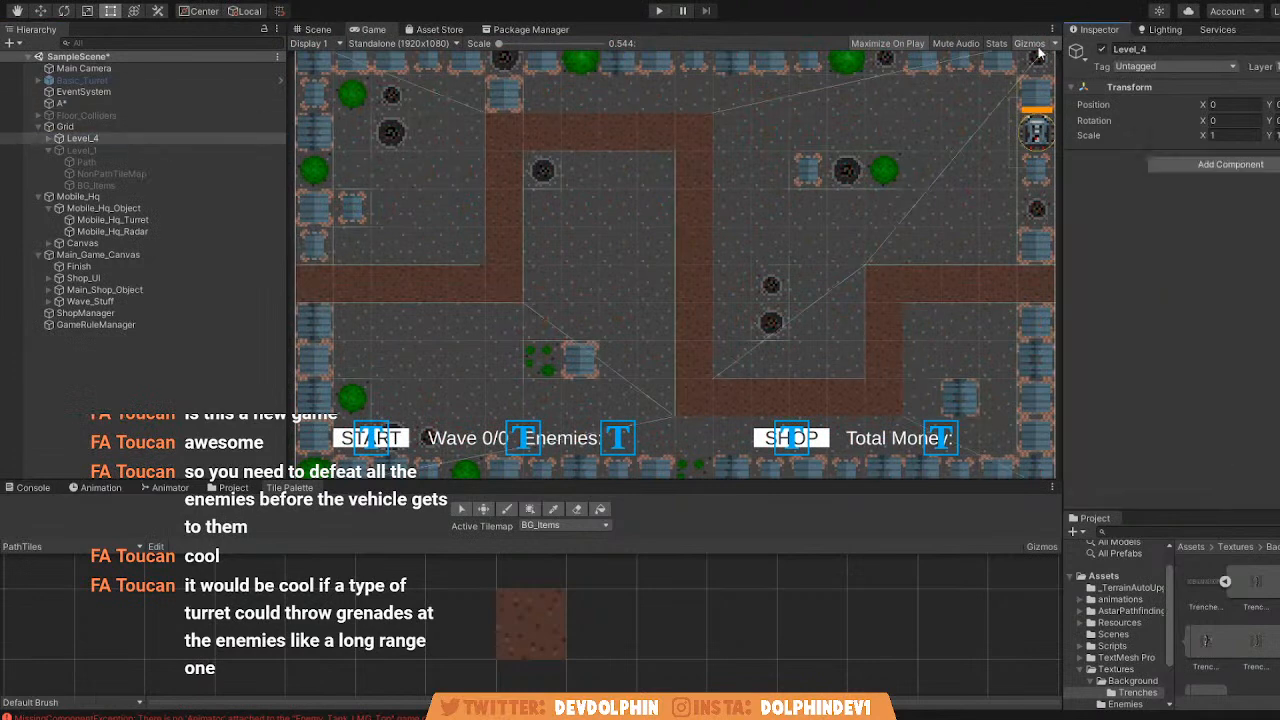
pyautogui.click(1103, 50)
pyautogui.click(173, 150)
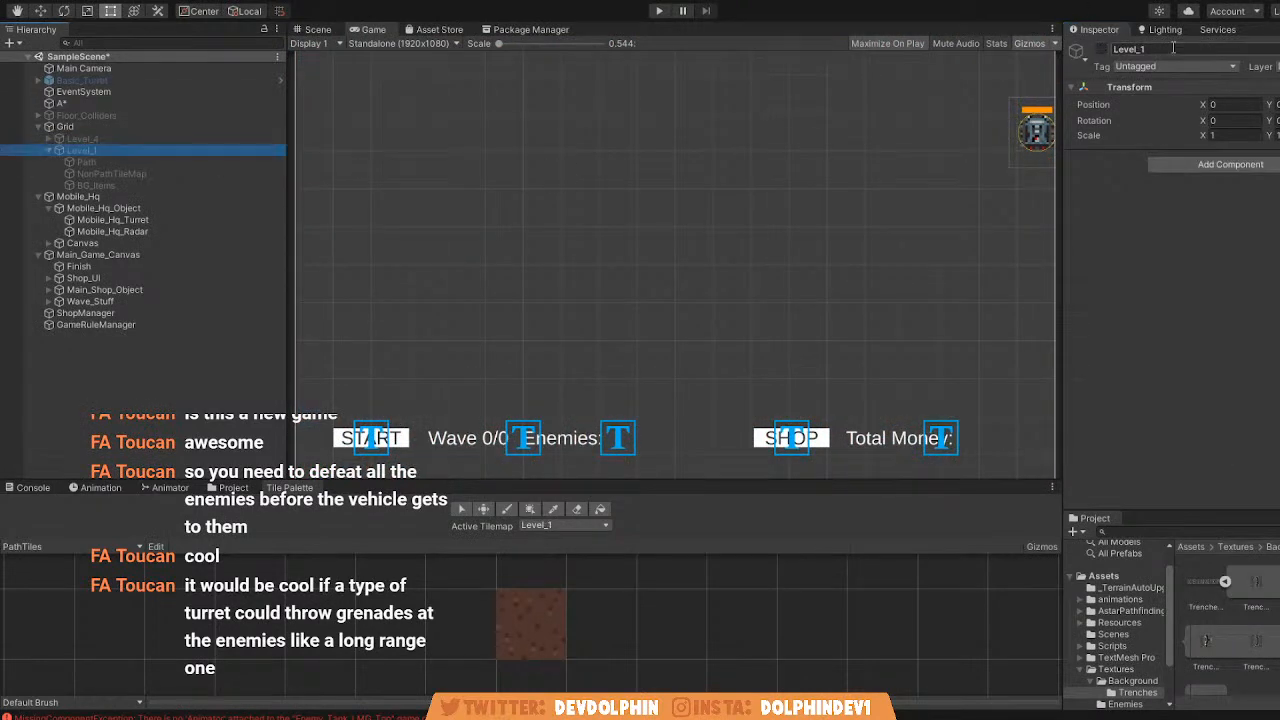
pyautogui.click(1102, 50)
pyautogui.scroll(-3, 456, 209)
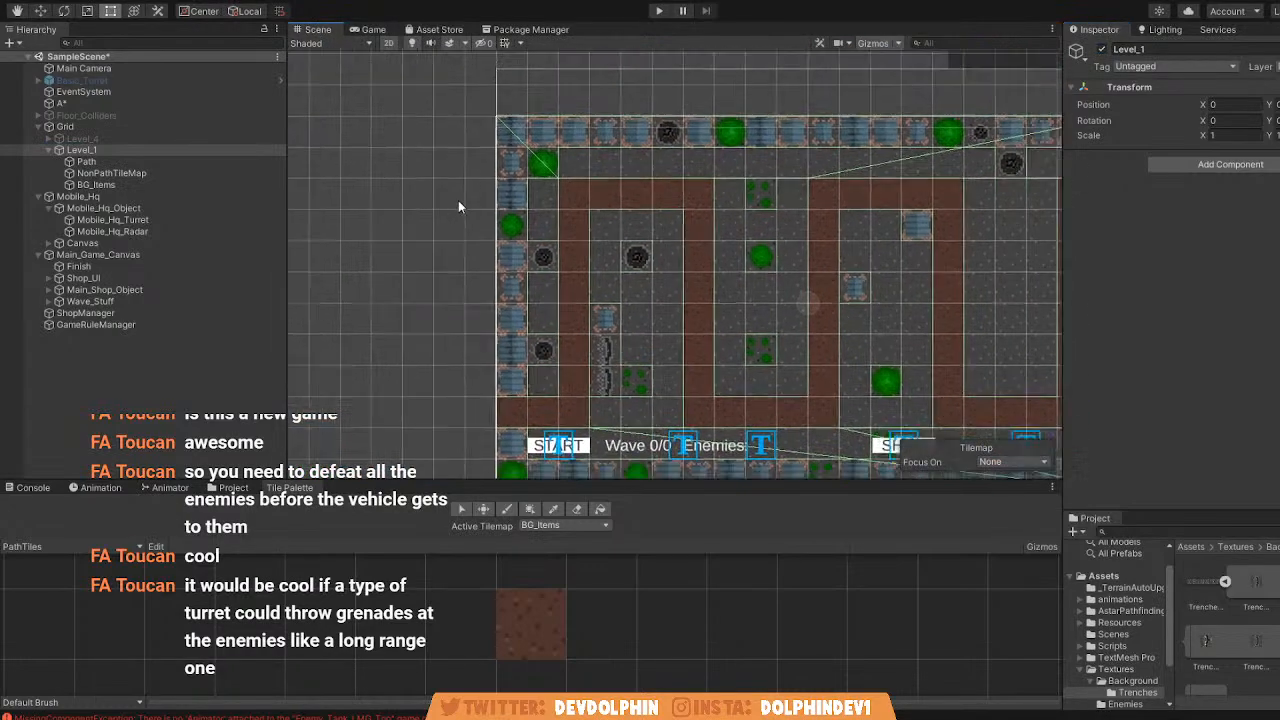
pyautogui.scroll(3, 472, 185)
pyautogui.moveTo(533, 190); pyautogui.dragTo(440, 178, button='middle')
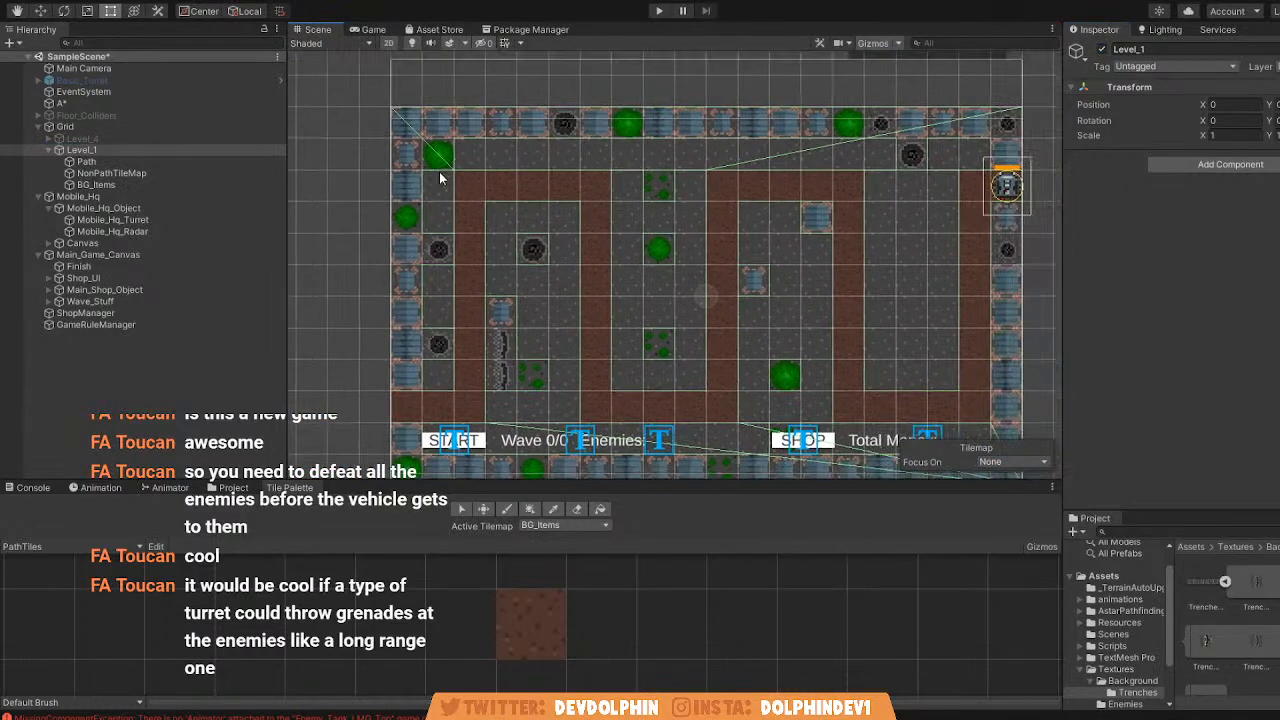
# Switch the active level from Level_1 back to Level_4.
pyautogui.click(109, 147)
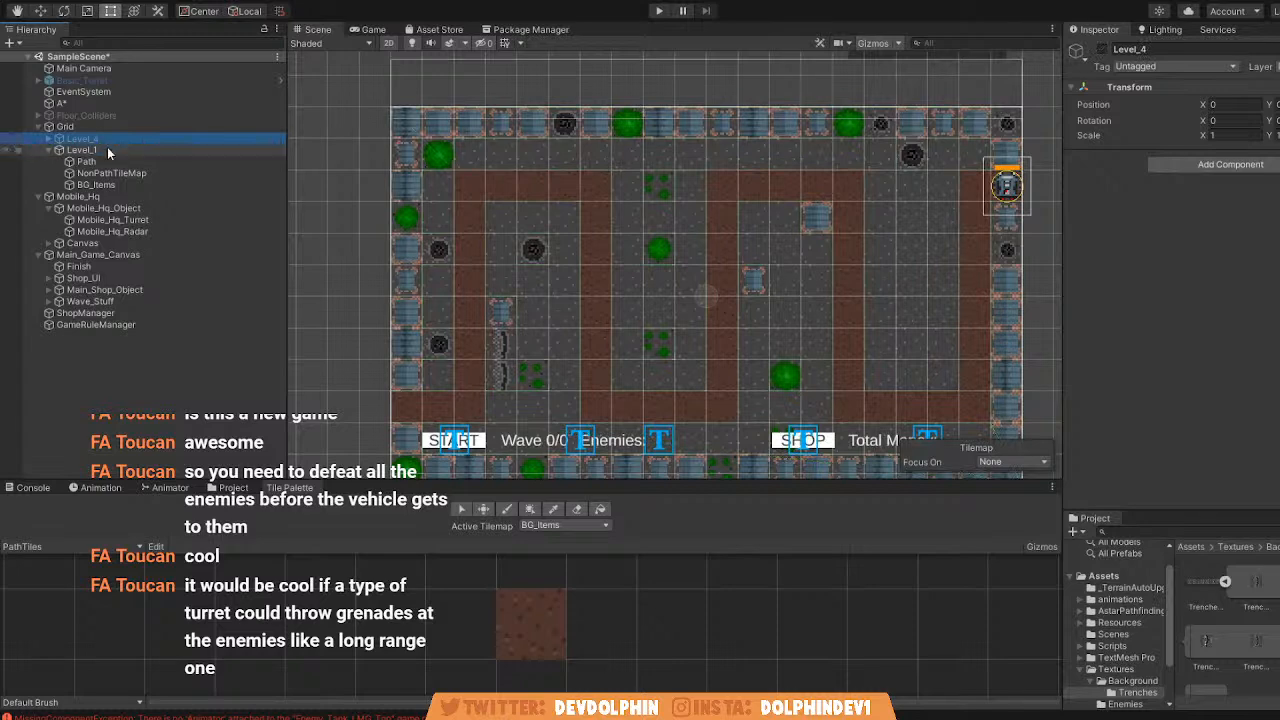
pyautogui.click(1103, 50)
pyautogui.click(110, 139)
pyautogui.click(1103, 50)
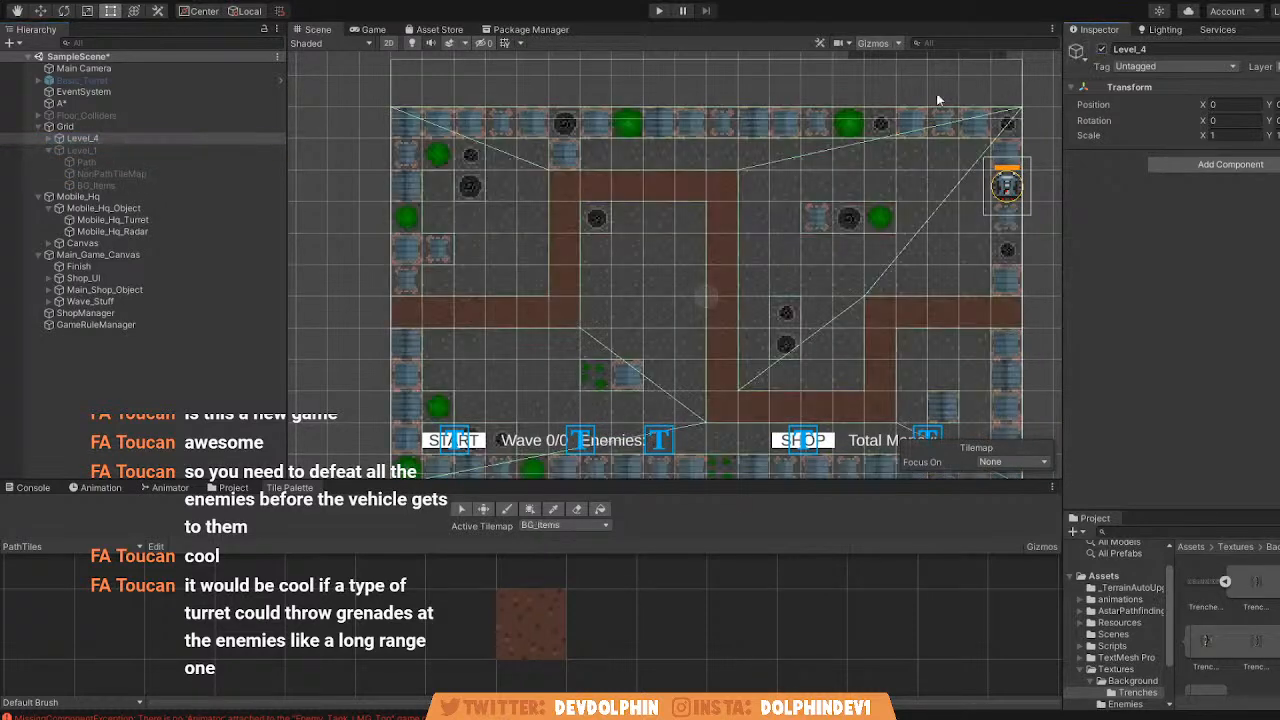
# Try to erase three border items above the path from Level_4's BG_Items tilemap, and undo the erasure.
pyautogui.scroll(5, 511, 144)
pyautogui.scroll(5, 533, 162)
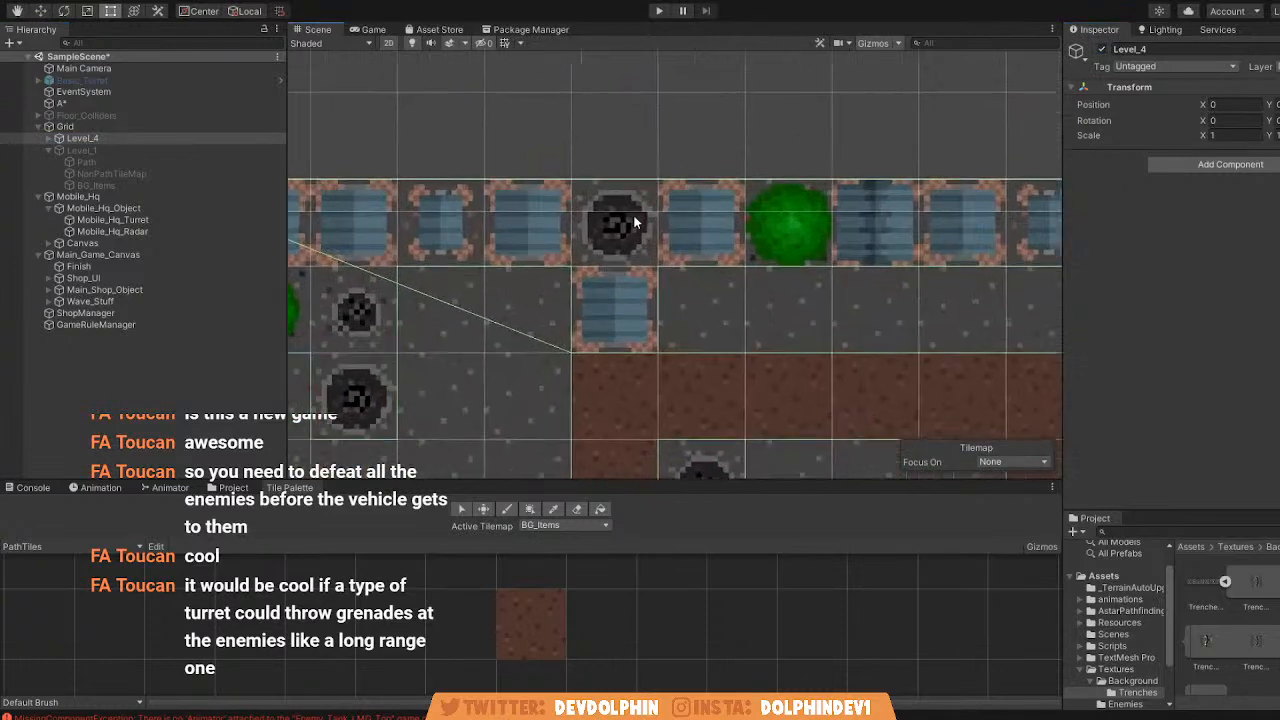
pyautogui.click(45, 139)
pyautogui.click(100, 173)
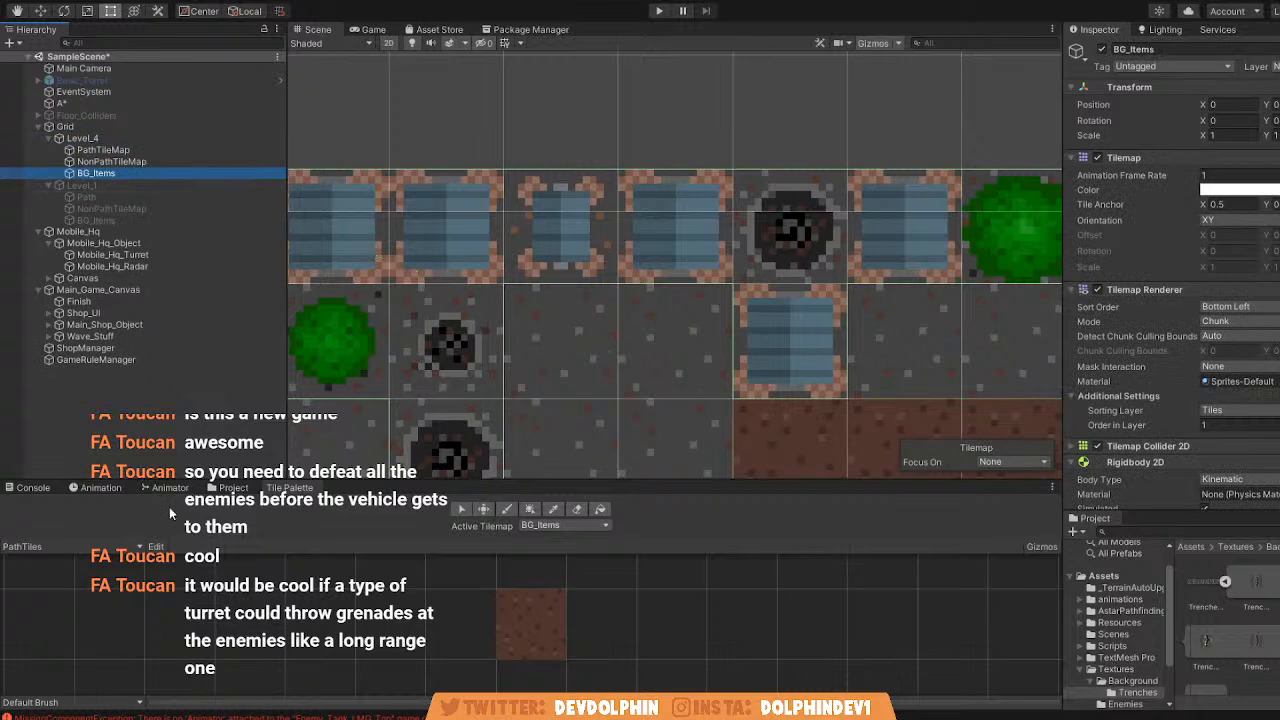
pyautogui.moveTo(567, 253); pyautogui.dragTo(718, 250)
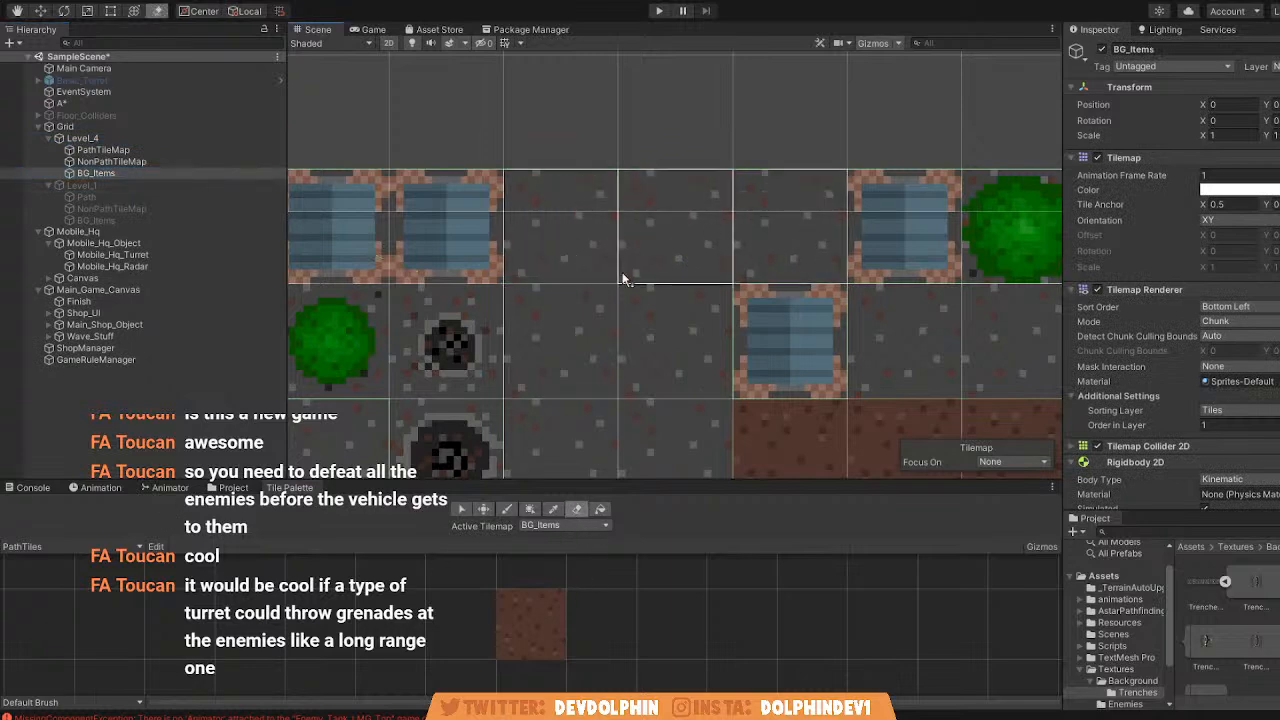
pyautogui.scroll(-2, 605, 287)
pyautogui.hotkey('ctrl', 'z')
# Try to erase a longer run of upper border items from the BG_Items tilemap, and undo it.
pyautogui.moveTo(587, 317); pyautogui.dragTo(466, 267, button='middle')
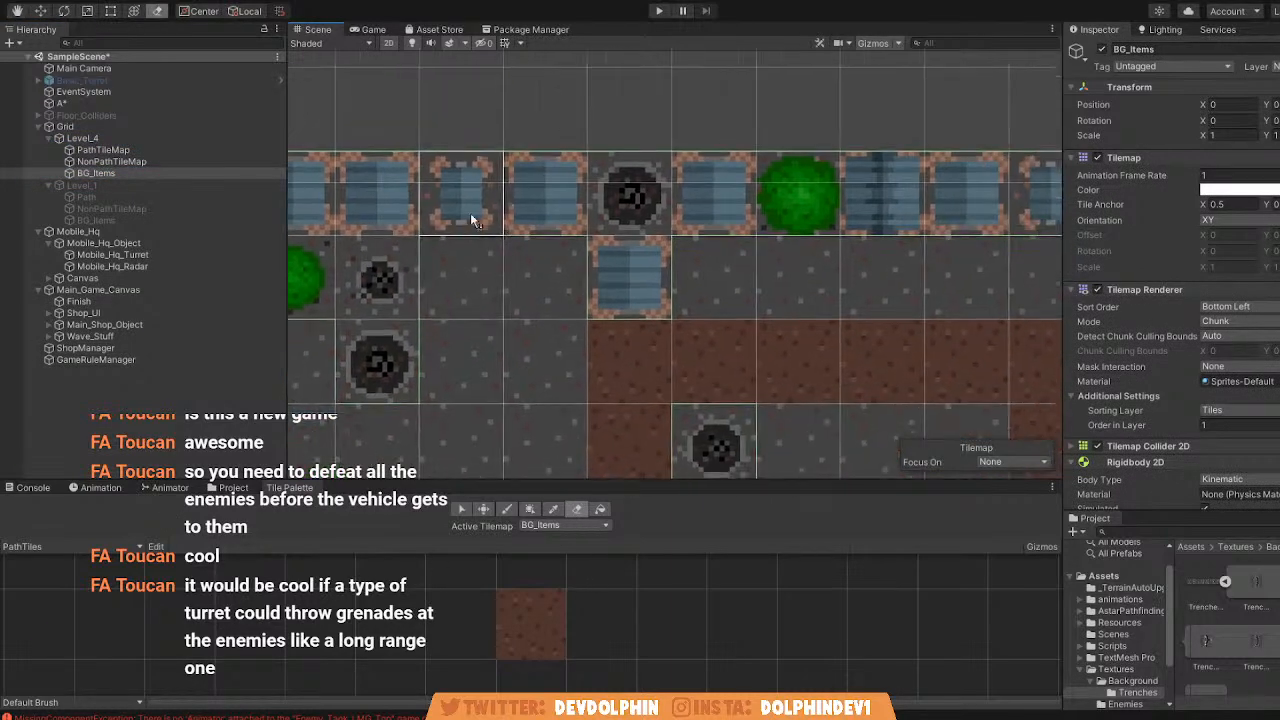
pyautogui.moveTo(466, 222); pyautogui.dragTo(968, 222)
pyautogui.scroll(-6, 868, 229)
pyautogui.hotkey('ctrl', 'z')
pyautogui.scroll(-1, 609, 312)
pyautogui.scroll(-2, 612, 317)
# Try to erase floor tiles beside the path from Level_4's NonPathTileMap, and undo the erasure.
pyautogui.click(101, 162)
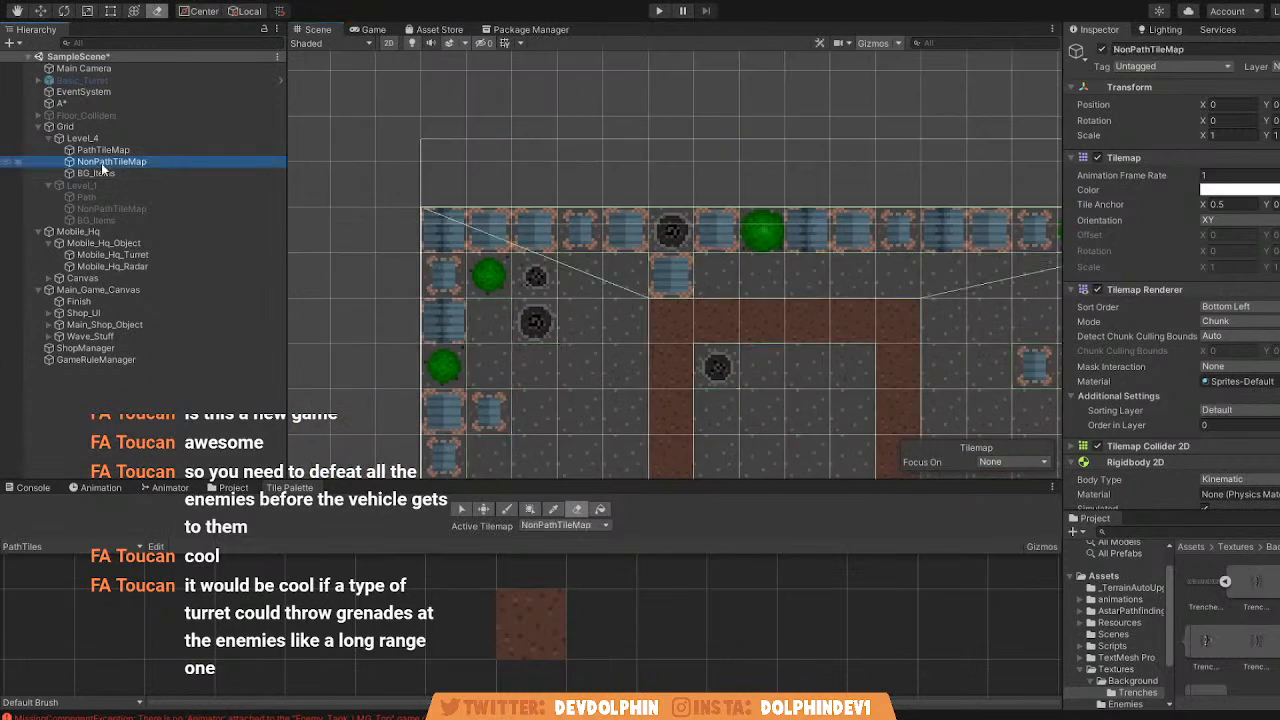
pyautogui.moveTo(557, 296); pyautogui.dragTo(586, 386)
pyautogui.hotkey('ctrl', 'z')
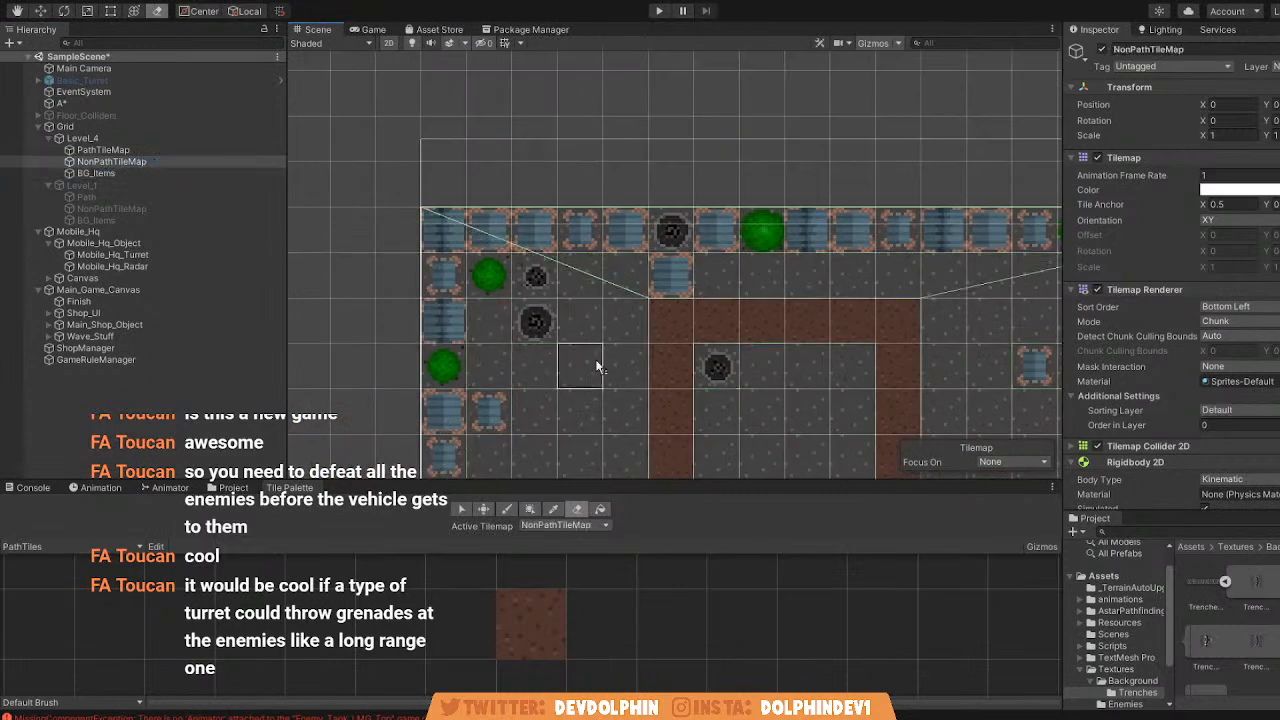
# Switch the active level from Level_4 to Level_1.
pyautogui.click(98, 137)
pyautogui.click(1102, 51)
pyautogui.click(205, 187)
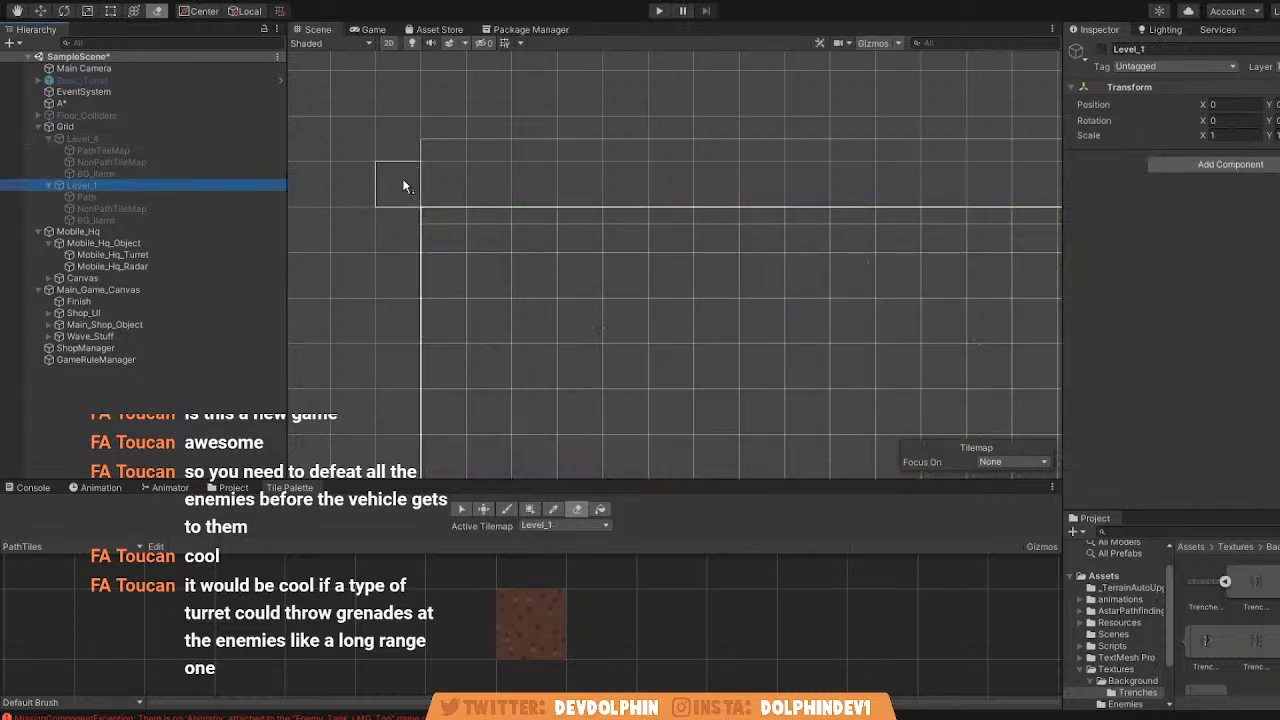
pyautogui.click(1103, 49)
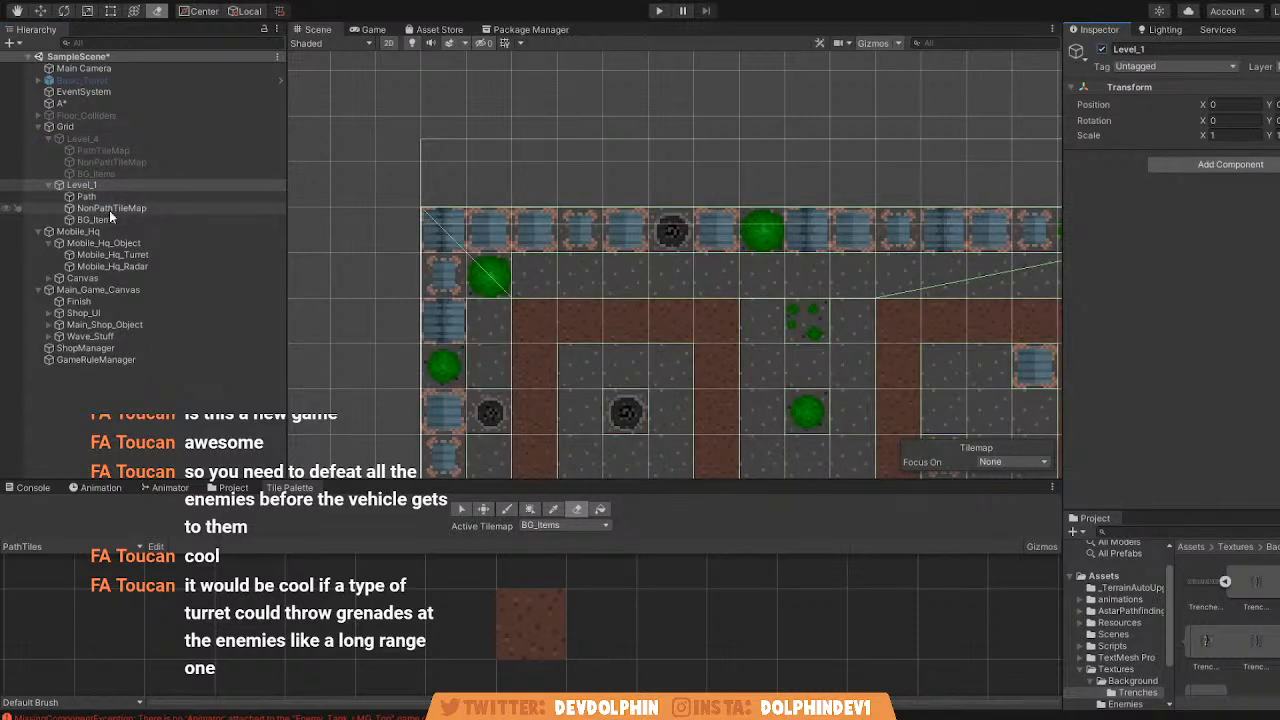
# Try to erase tiles from Level_1's NonPathTileMap near the level's edge, and undo the erasure.
pyautogui.click(231, 208)
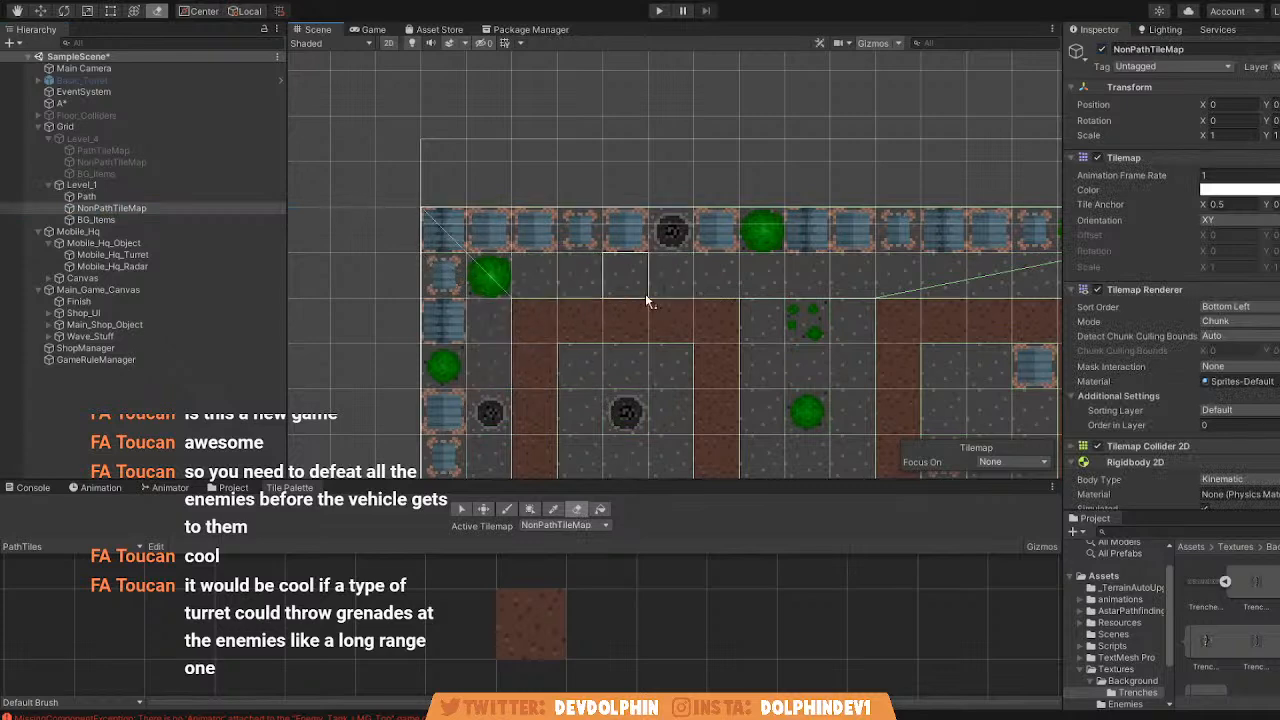
pyautogui.scroll(-1, 721, 300)
pyautogui.scroll(-2, 721, 299)
pyautogui.moveTo(721, 299); pyautogui.dragTo(713, 181, button='middle')
pyautogui.scroll(2, 620, 251)
pyautogui.scroll(1, 465, 190)
pyautogui.moveTo(465, 172); pyautogui.dragTo(470, 358)
pyautogui.hotkey('ctrl', 'z')
pyautogui.moveTo(494, 170); pyautogui.dragTo(492, 251, button='middle')
pyautogui.scroll(-6, 492, 251)
pyautogui.moveTo(794, 283); pyautogui.dragTo(676, 233, button='middle')
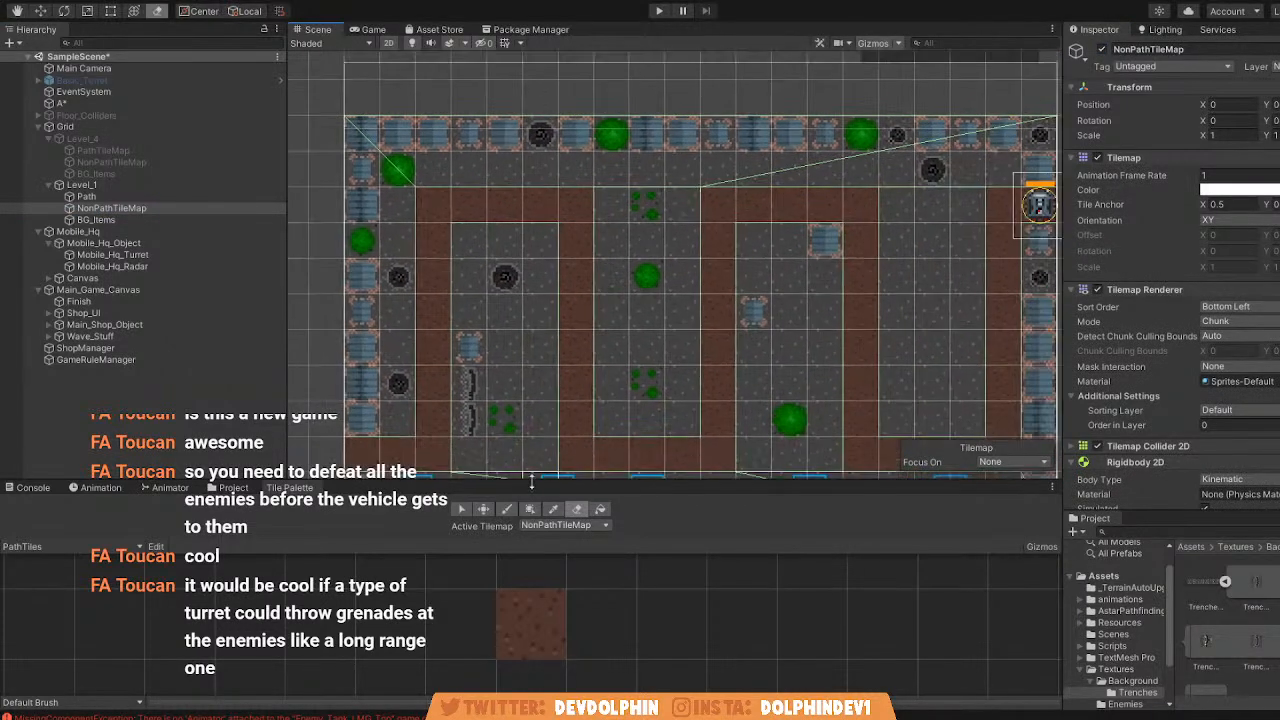
# Load the NonPathTiles palette and pick its grey floor tile for Level_1's NonPathTileMap.
pyautogui.click(80, 549)
pyautogui.click(84, 571)
pyautogui.click(523, 628)
pyautogui.scroll(-2, 586, 194)
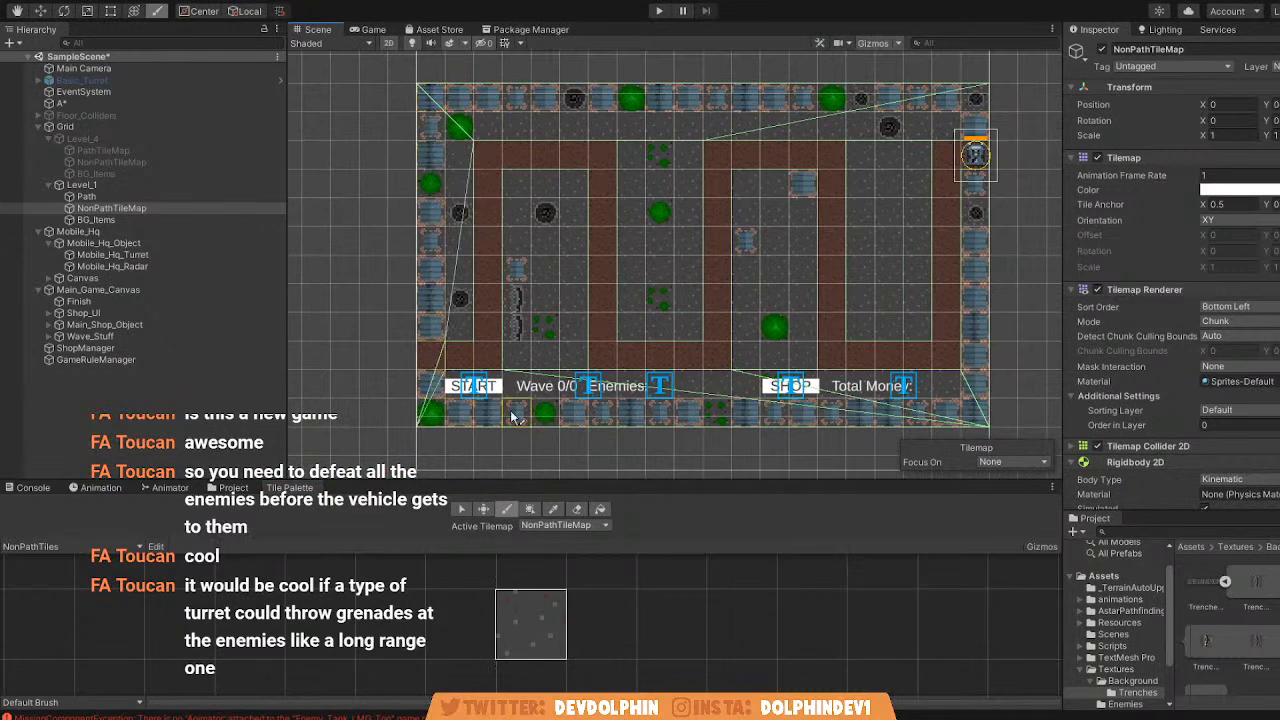
pyautogui.moveTo(857, 420); pyautogui.dragTo(757, 432, button='middle')
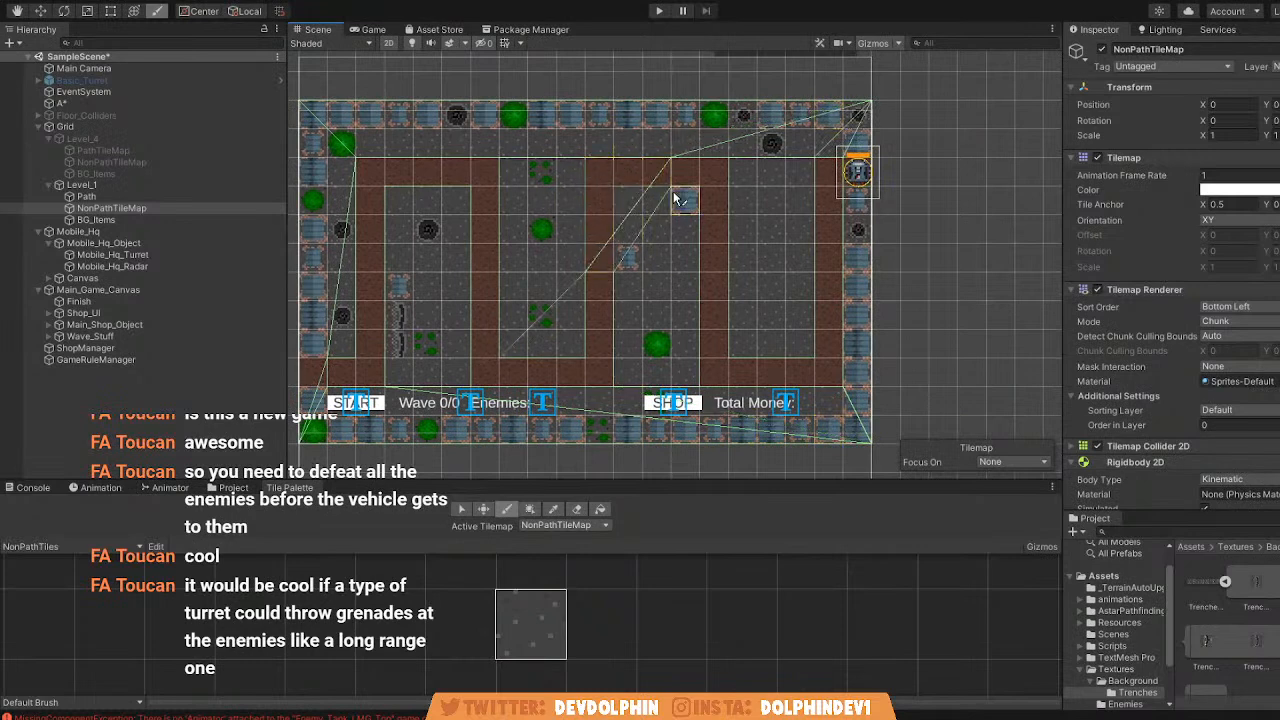
pyautogui.moveTo(591, 209); pyautogui.dragTo(652, 212, button='middle')
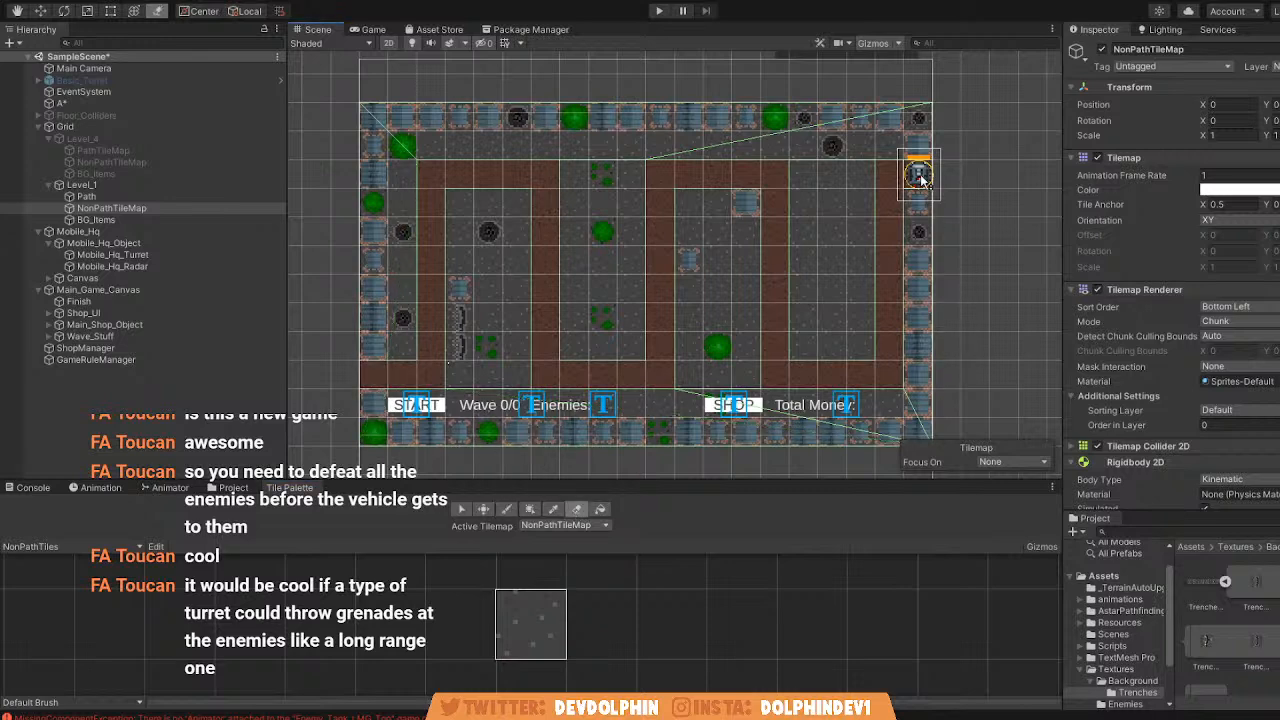
pyautogui.moveTo(393, 136); pyautogui.dragTo(494, 138, button='middle')
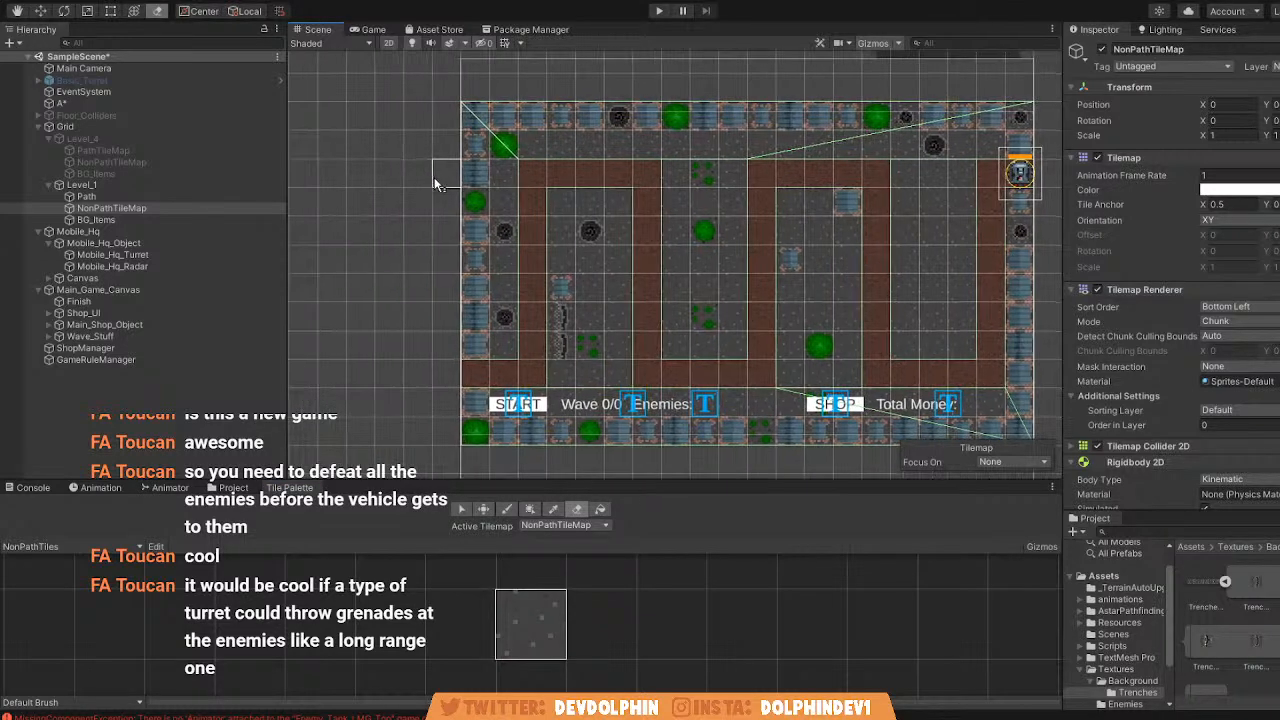
# Compare the component settings of Level_1's Path, BG_Items and NonPathTileMap tilemaps.
pyautogui.click(113, 196)
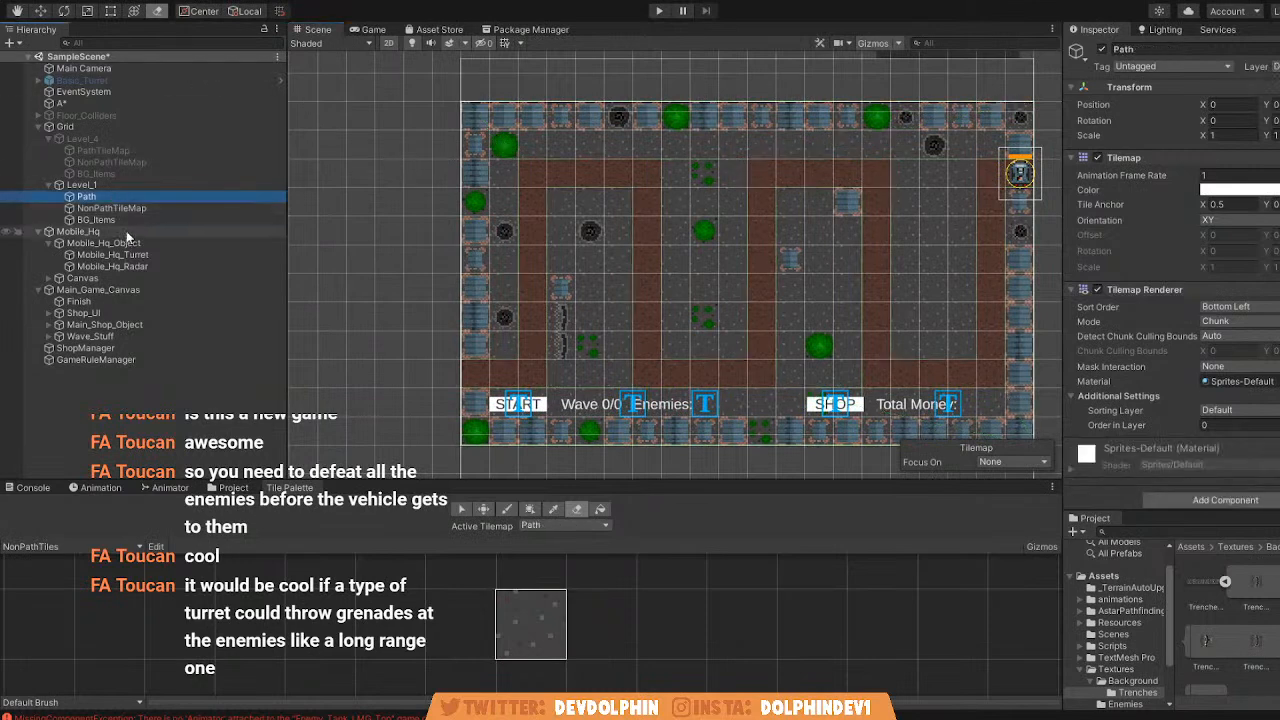
pyautogui.click(119, 220)
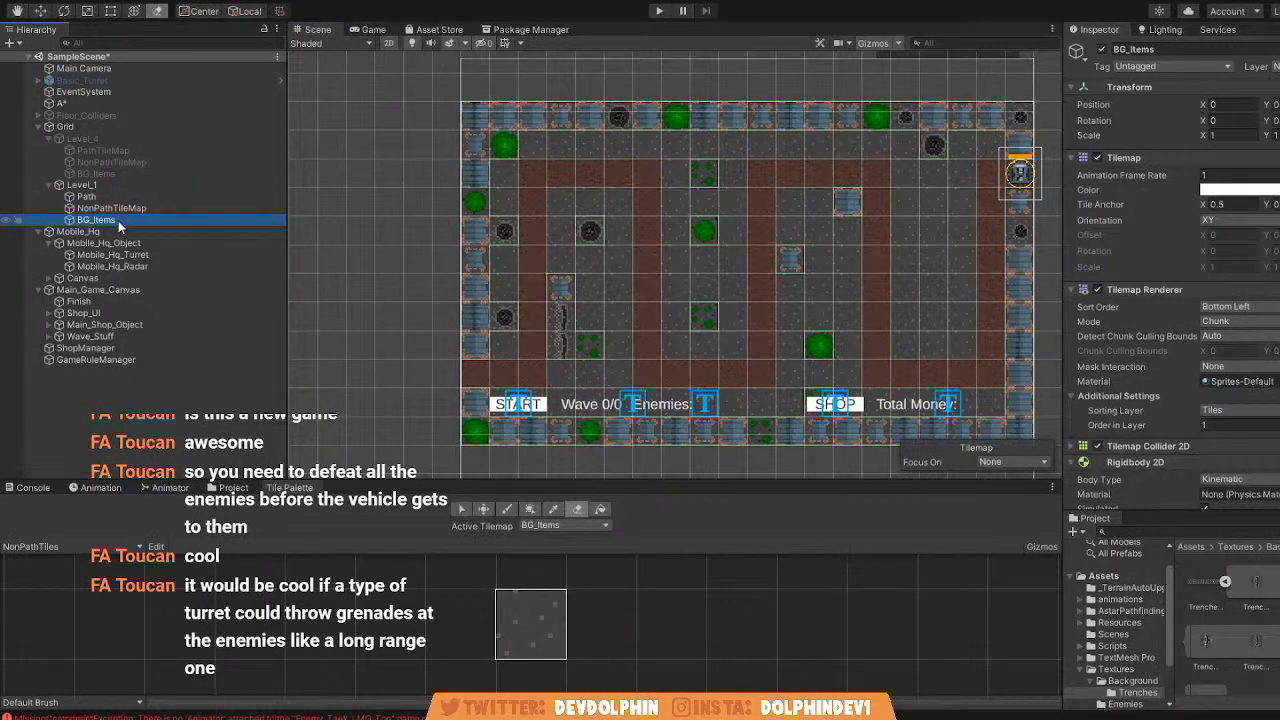
pyautogui.click(124, 208)
pyautogui.click(121, 197)
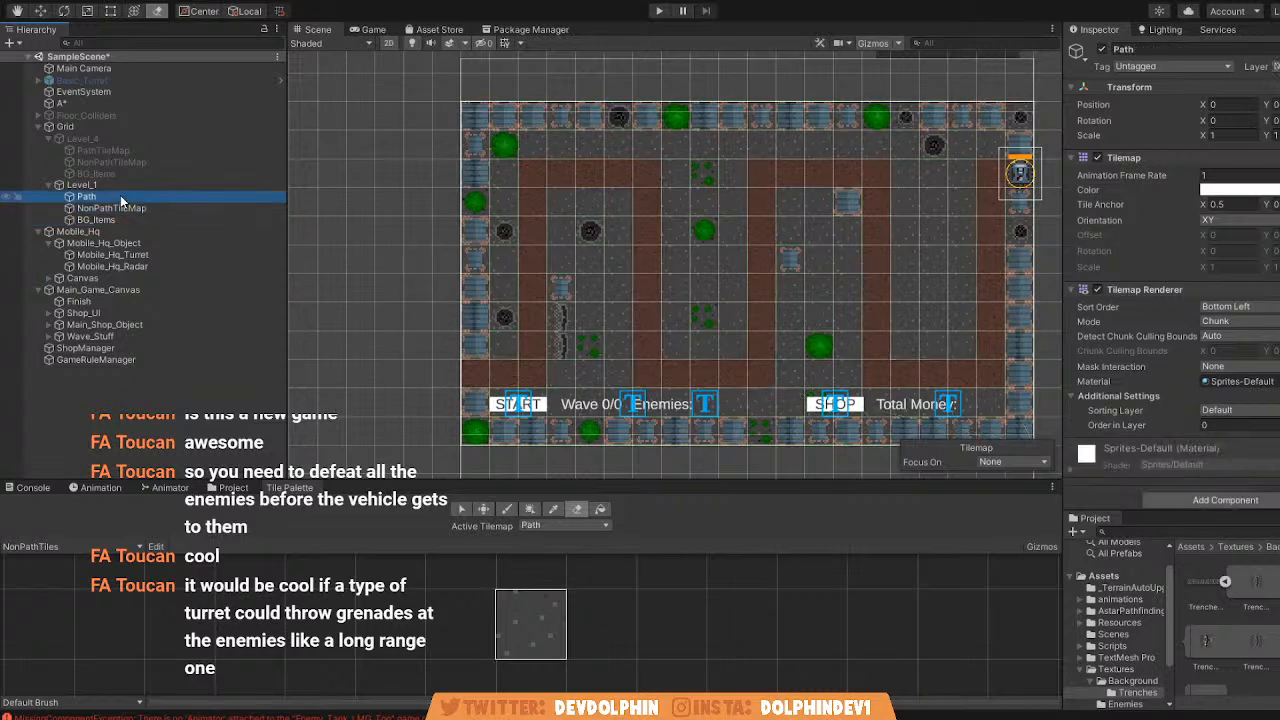
# Rescan the A* grid graph for Level_1 and check its walkable nodes against the path in the Scene view.
pyautogui.click(360, 29)
pyautogui.click(89, 105)
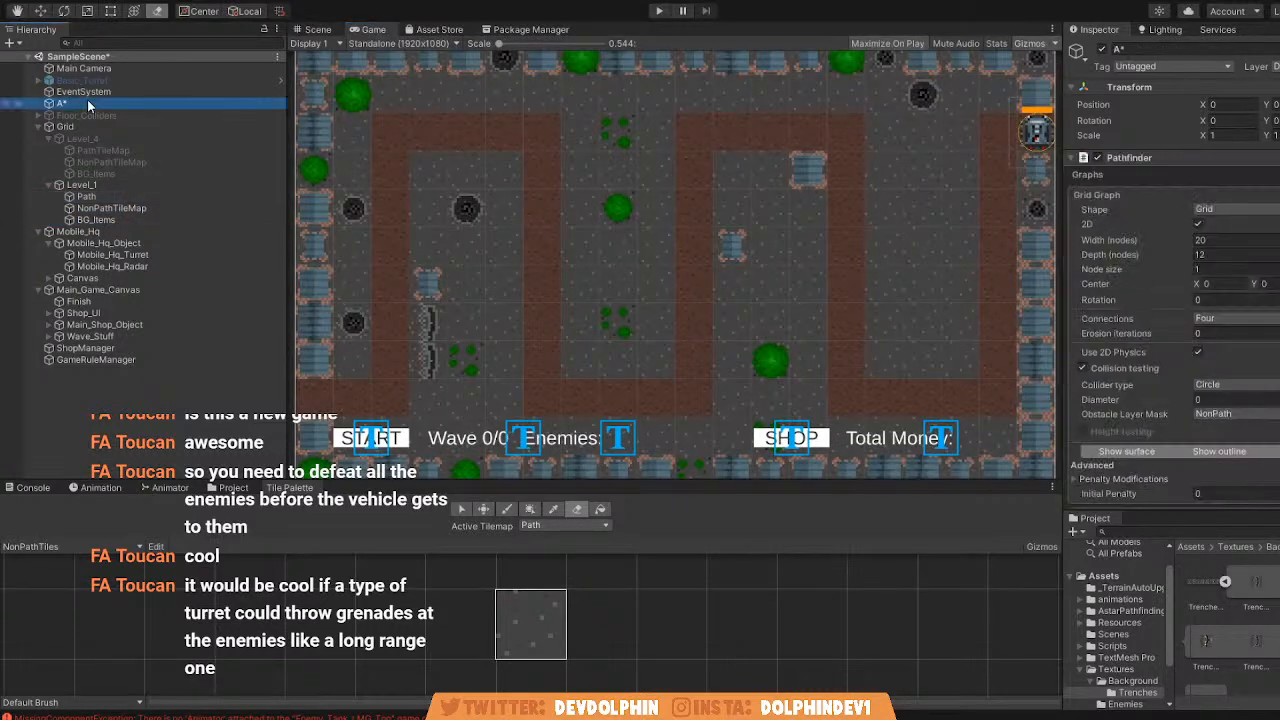
pyautogui.scroll(-4, 1252, 494)
pyautogui.click(1225, 465)
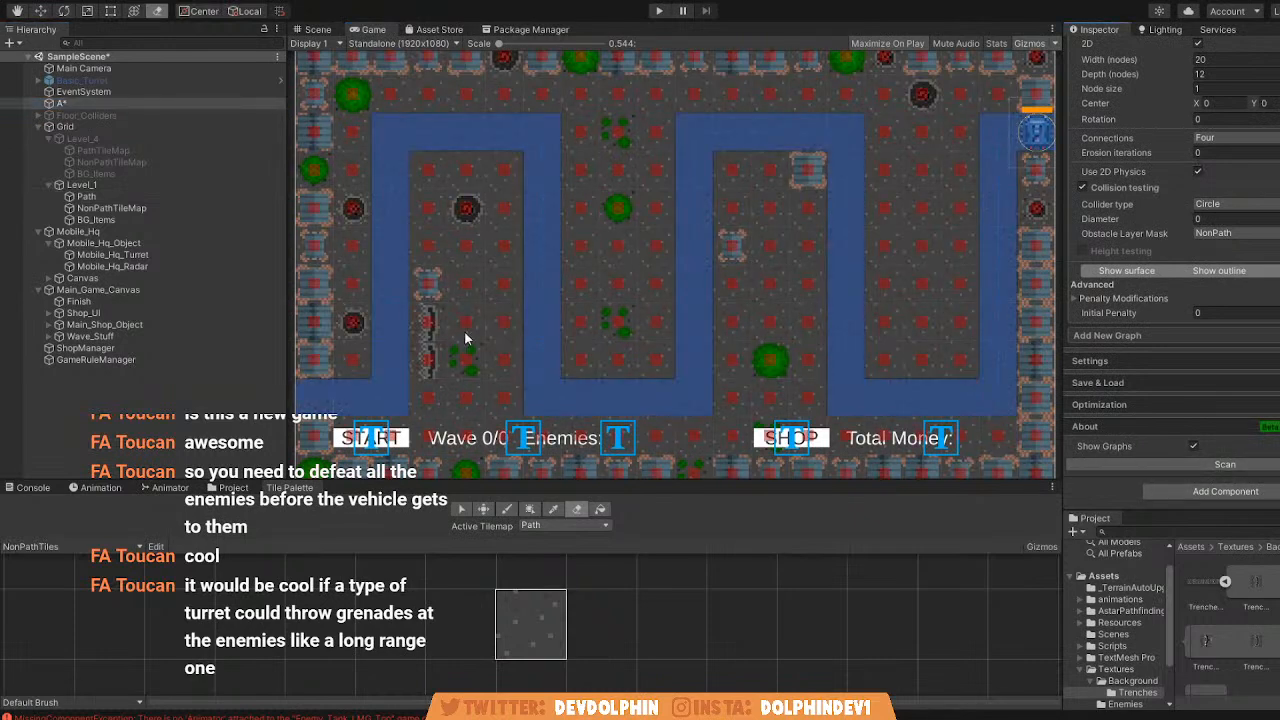
pyautogui.click(318, 29)
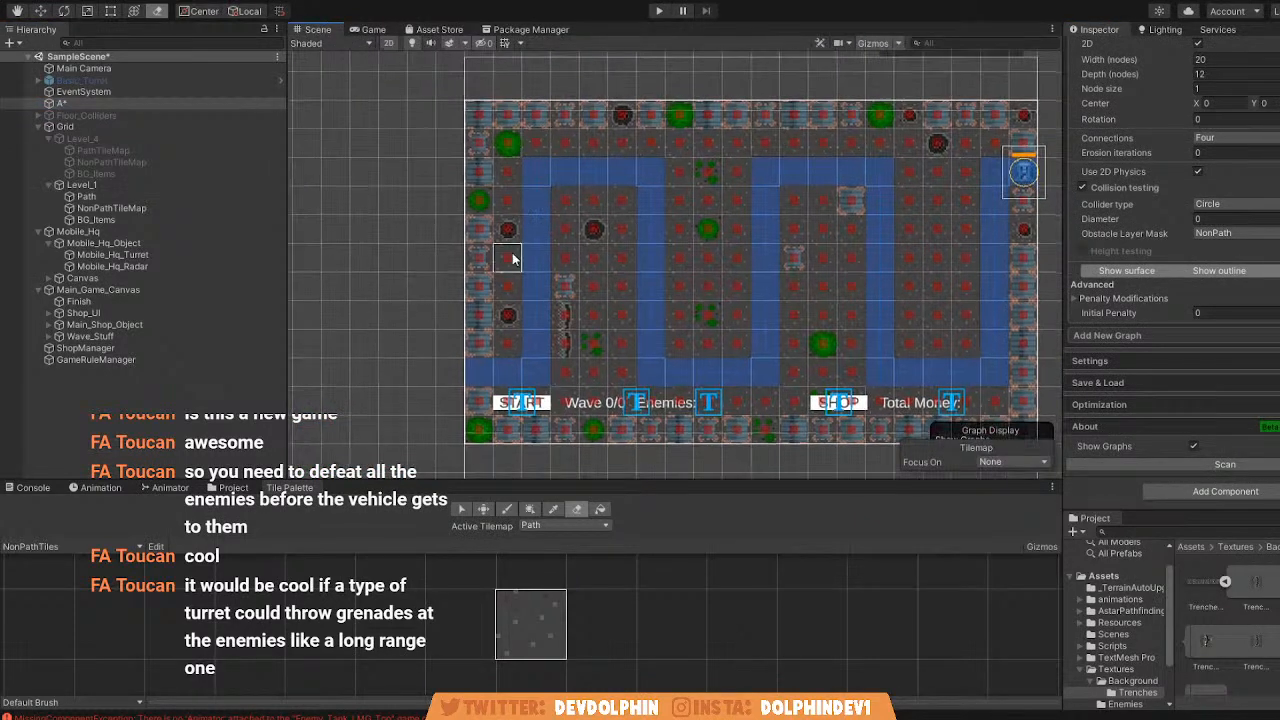
pyautogui.scroll(2, 596, 258)
pyautogui.scroll(-2, 596, 258)
pyautogui.moveTo(541, 235); pyautogui.dragTo(472, 250, button='middle')
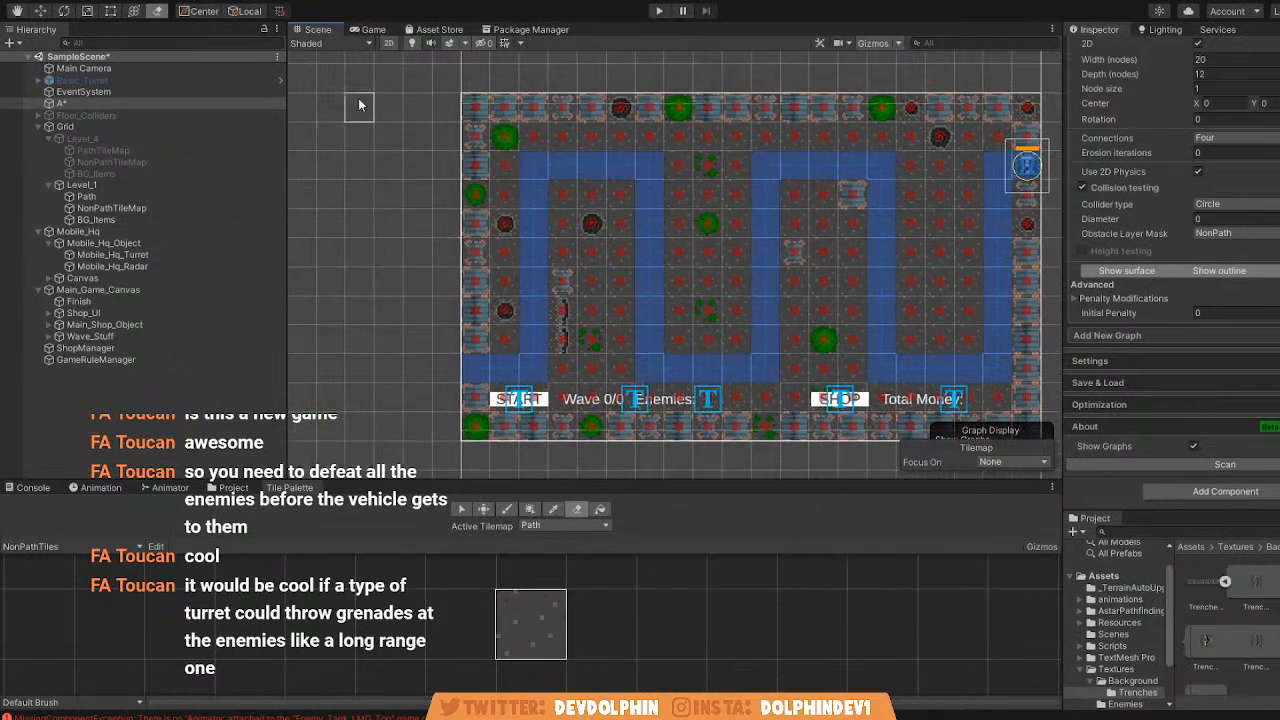
# Play-test the first wave on Level_1 and watch in the Scene view how the enemies enter the path.
pyautogui.click(373, 29)
pyautogui.click(659, 11)
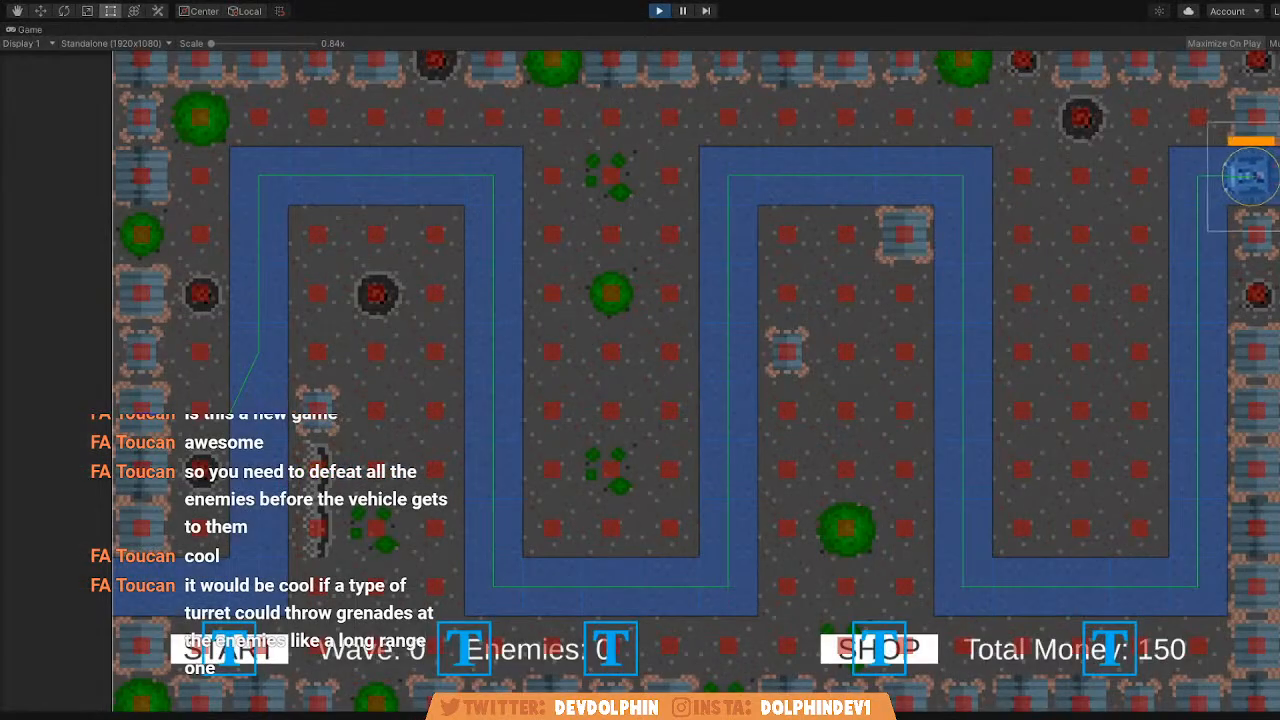
pyautogui.click(228, 652)
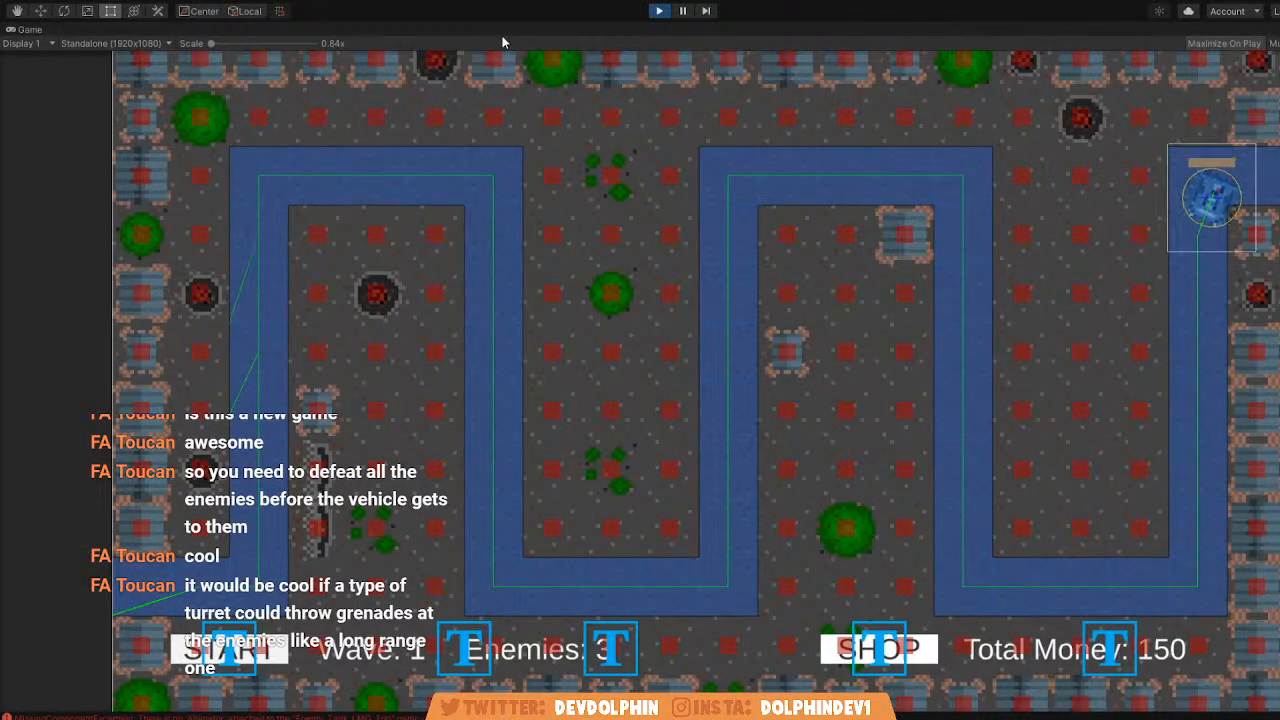
pyautogui.hotkey('shift', 'space')
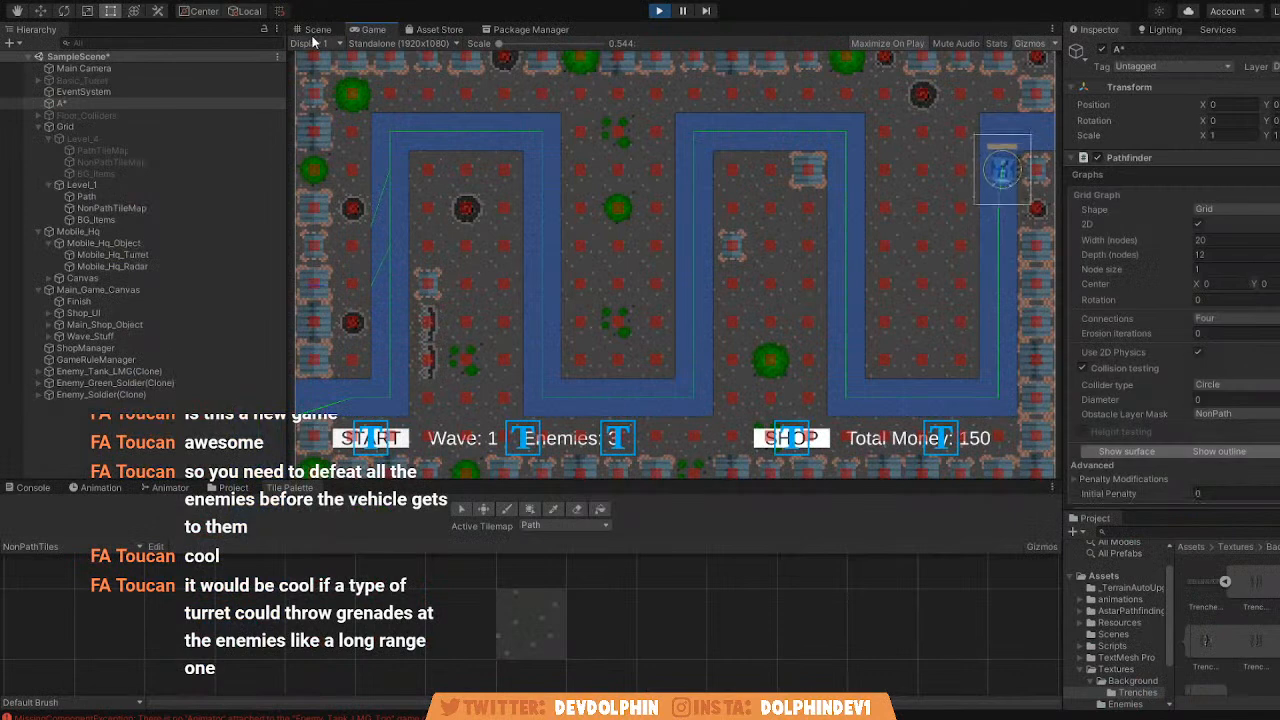
pyautogui.click(318, 31)
pyautogui.moveTo(471, 189); pyautogui.dragTo(487, 194, button='middle')
pyautogui.scroll(3, 397, 246)
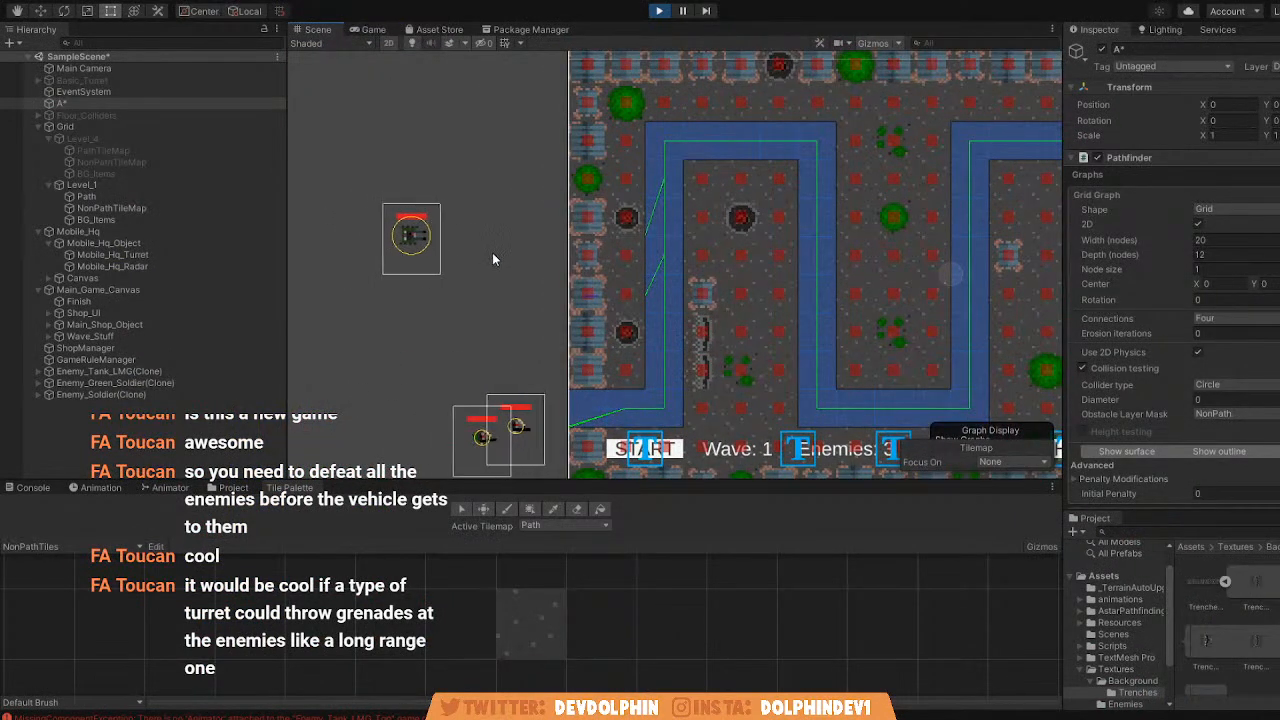
pyautogui.moveTo(561, 420); pyautogui.dragTo(558, 416, button='middle')
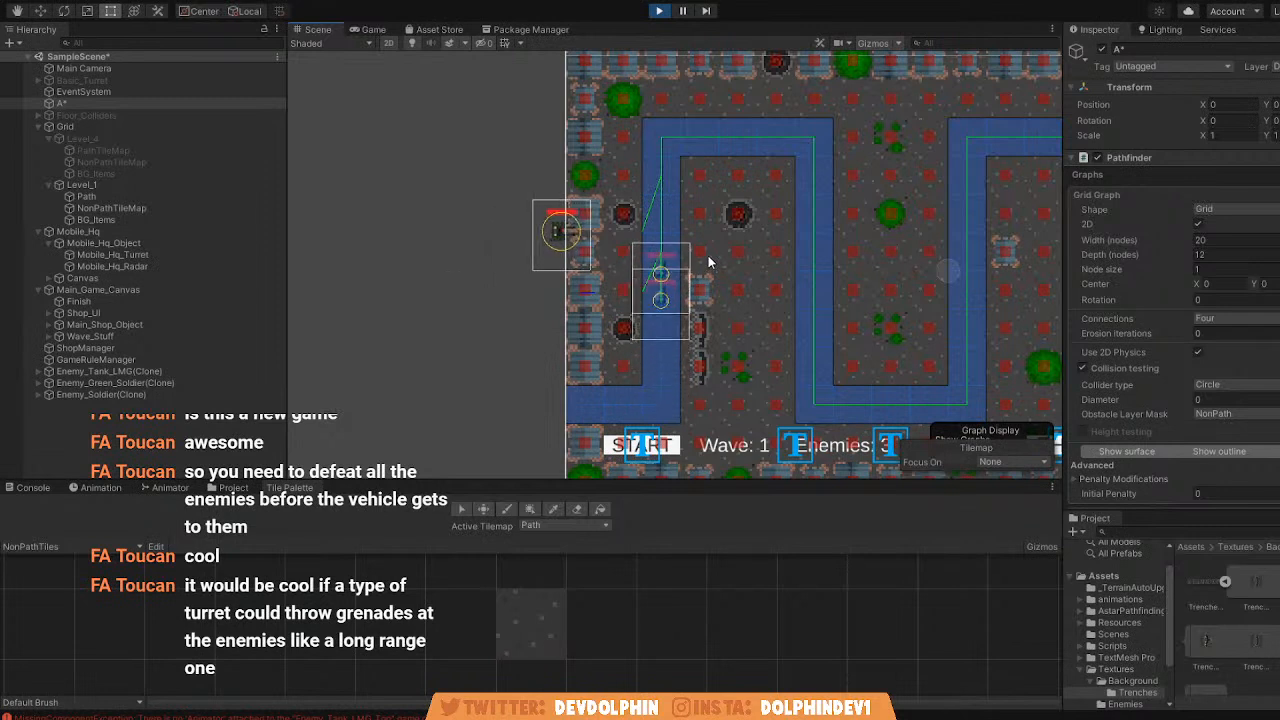
pyautogui.click(659, 11)
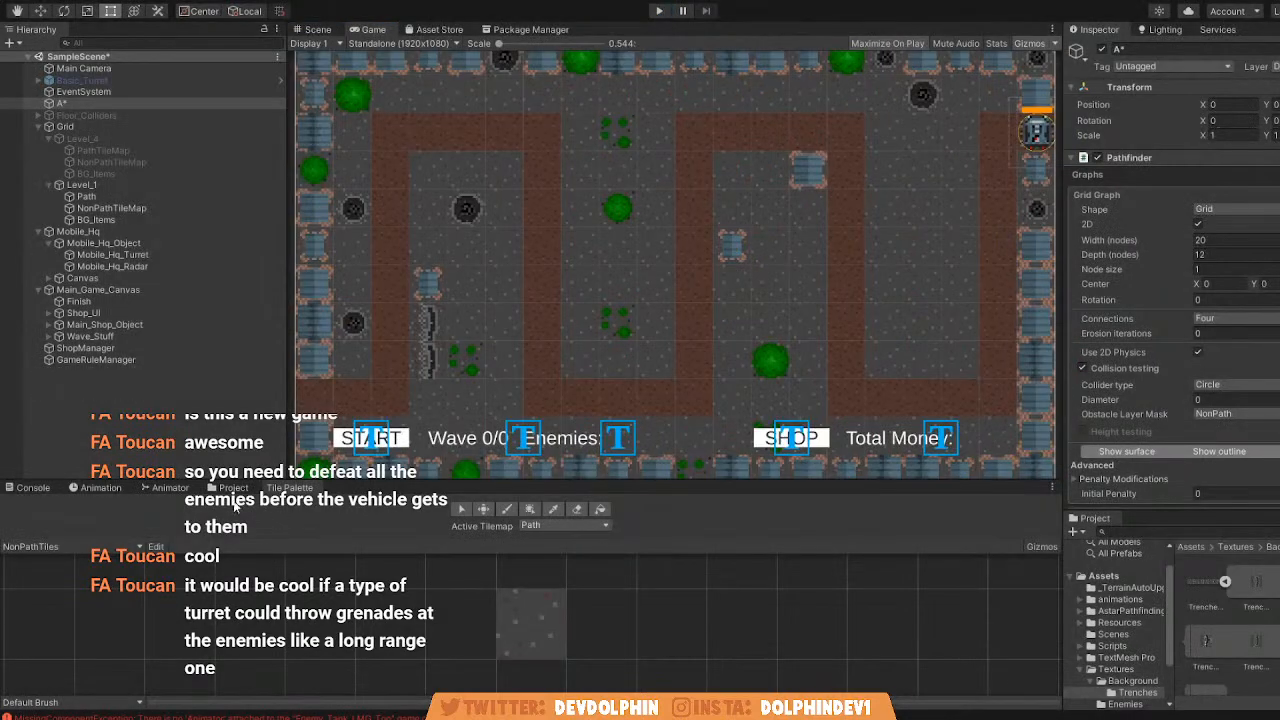
# Run the game again, start a new first wave, and locate the spawned enemies outside the map in the Scene view.
pyautogui.click(316, 29)
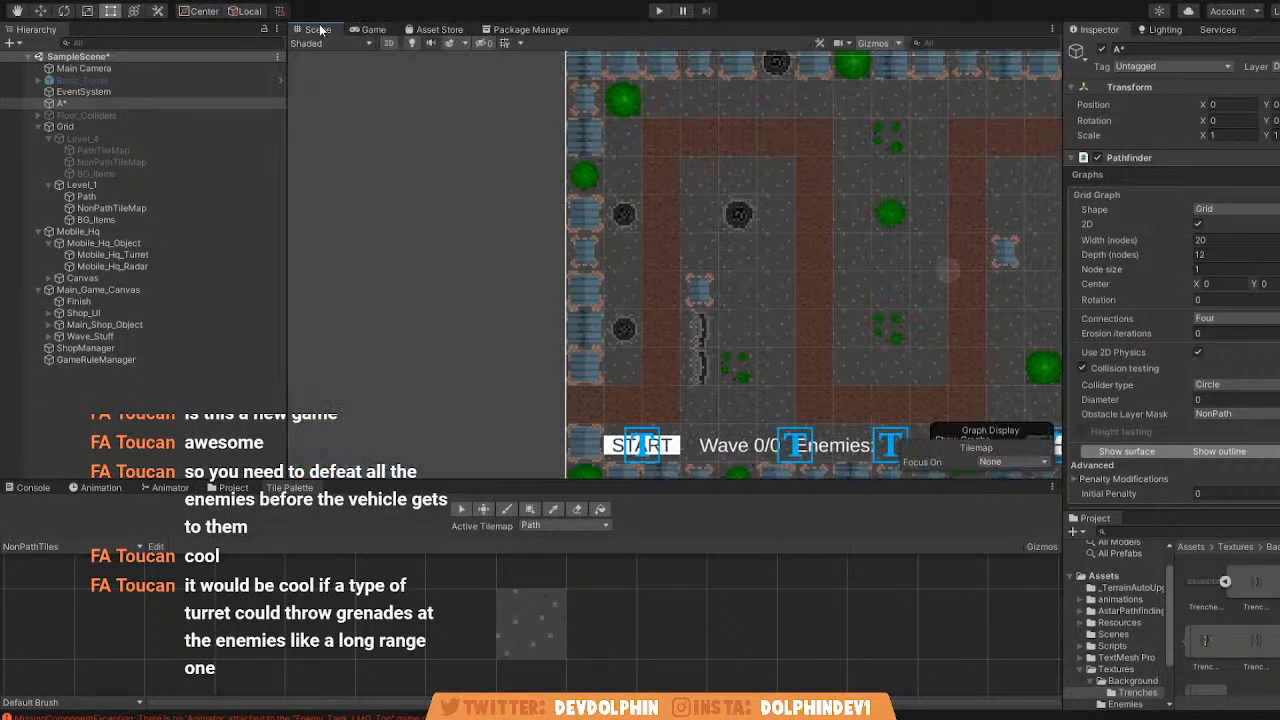
pyautogui.click(658, 11)
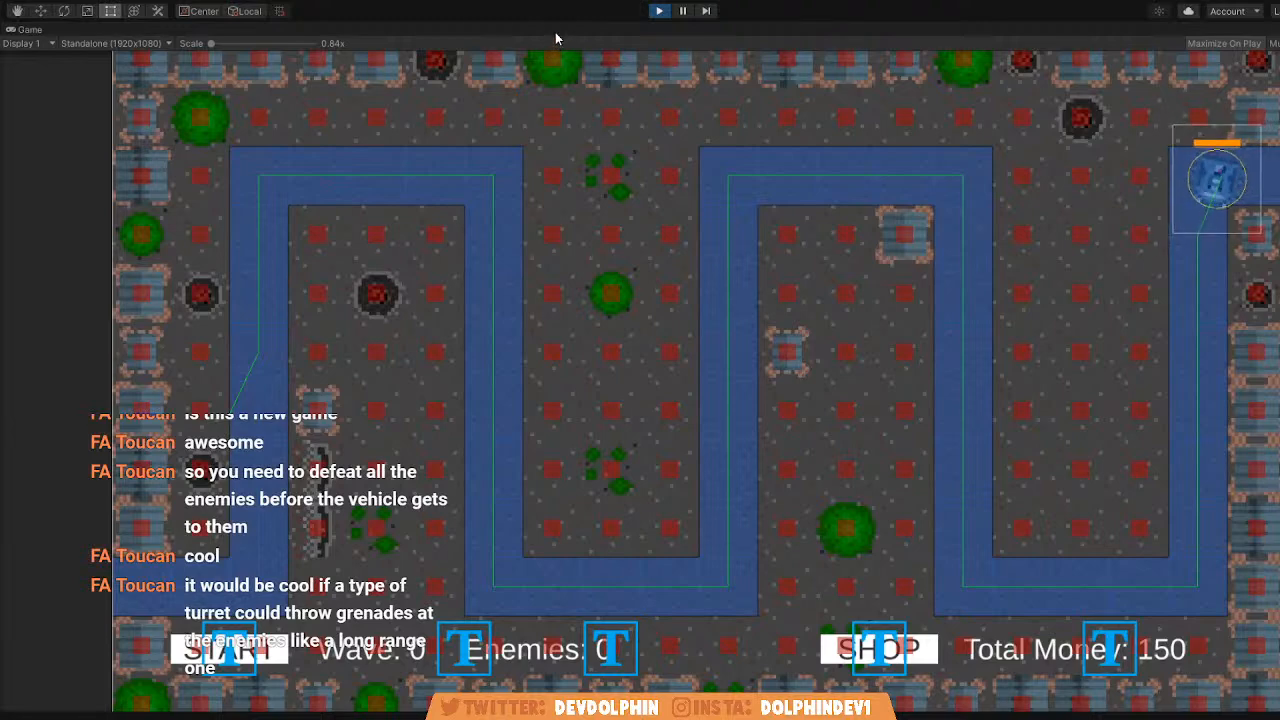
pyautogui.hotkey('shift', 'space')
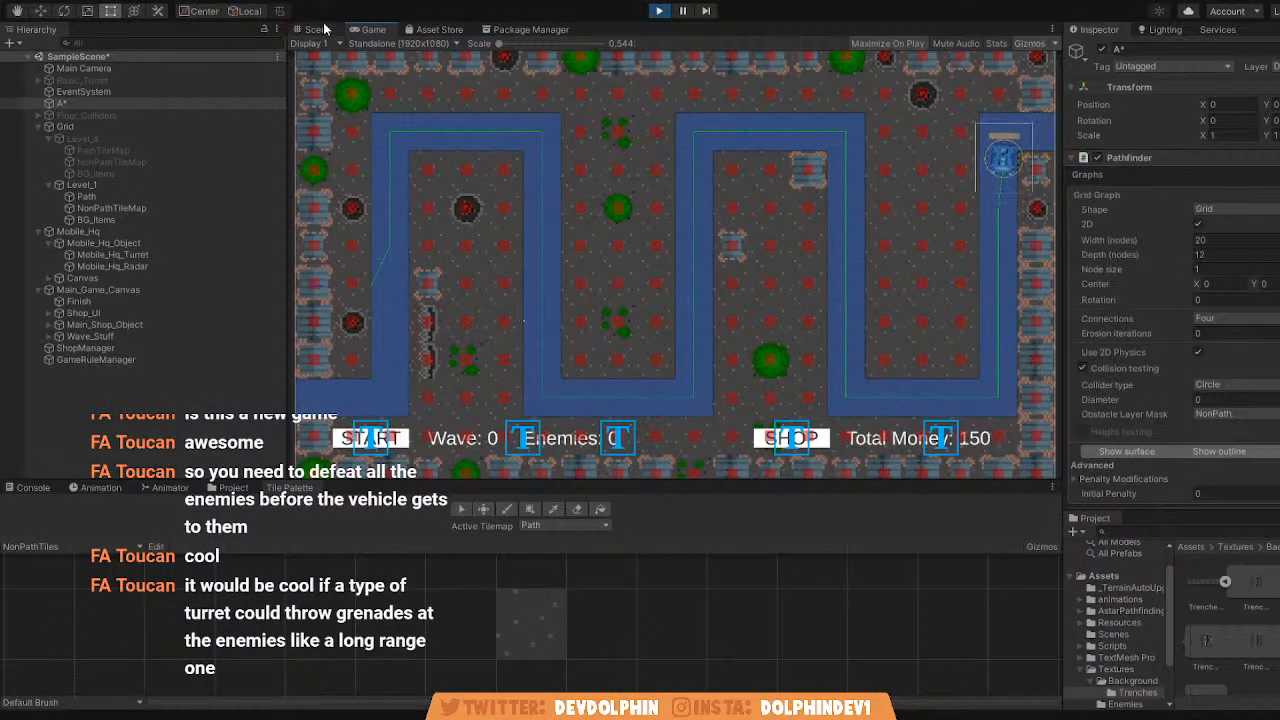
pyautogui.click(319, 30)
pyautogui.moveTo(426, 166); pyautogui.dragTo(415, 141, button='middle')
pyautogui.click(374, 30)
pyautogui.click(376, 437)
pyautogui.click(317, 30)
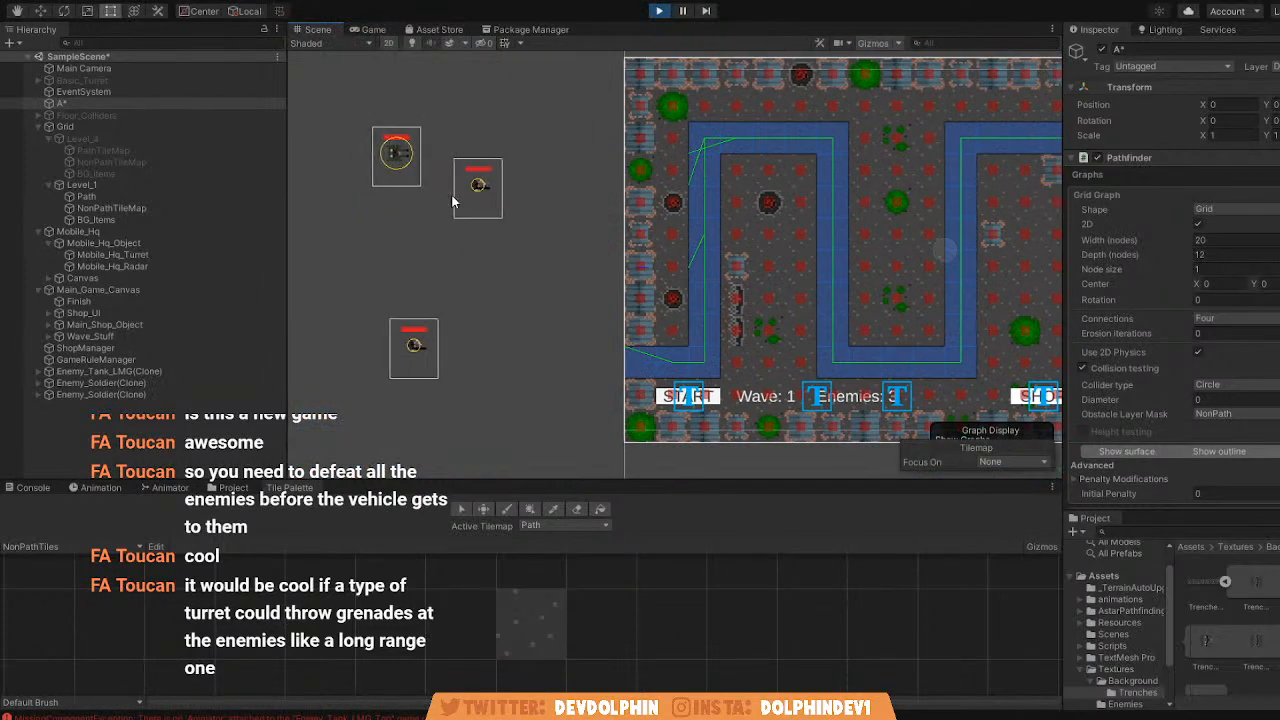
pyautogui.scroll(-1, 696, 195)
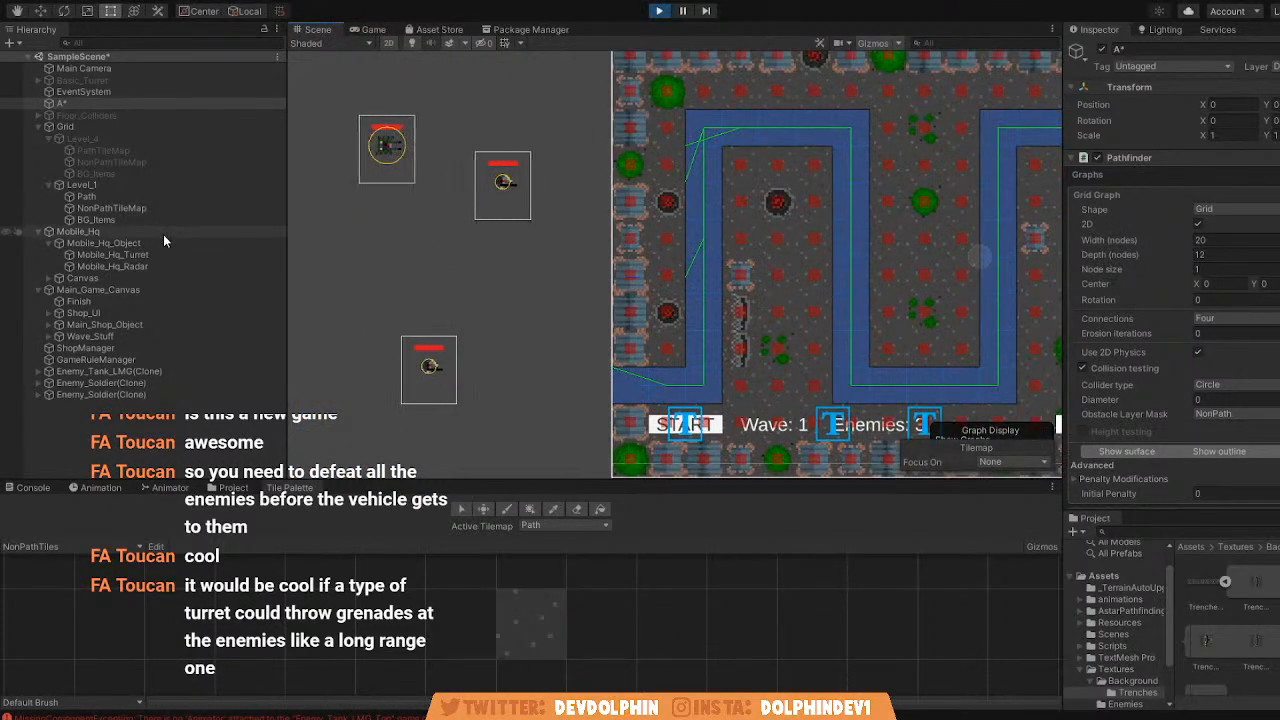
# Move one Enemy_Soldier clone and the Enemy_Tank_LMG clone level with Level_1's path entrance, outside the map.
pyautogui.click(104, 382)
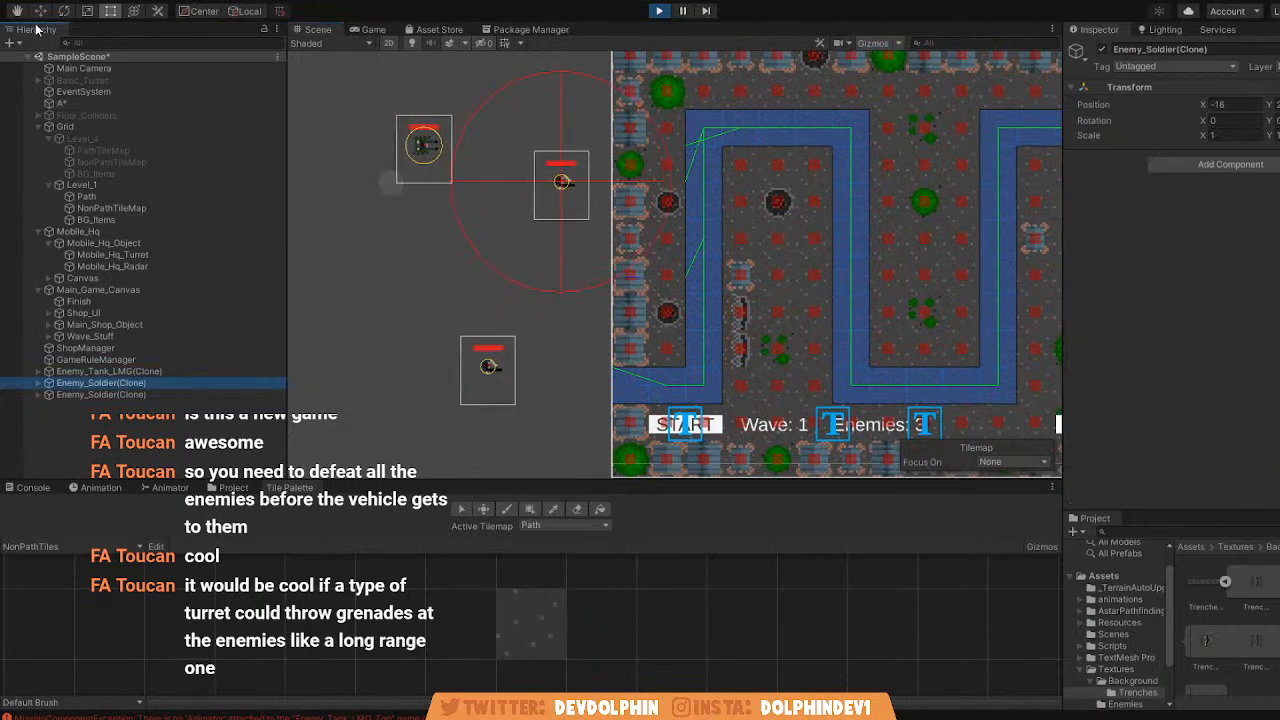
pyautogui.scroll(-2, 590, 182)
pyautogui.moveTo(590, 182); pyautogui.dragTo(460, 329)
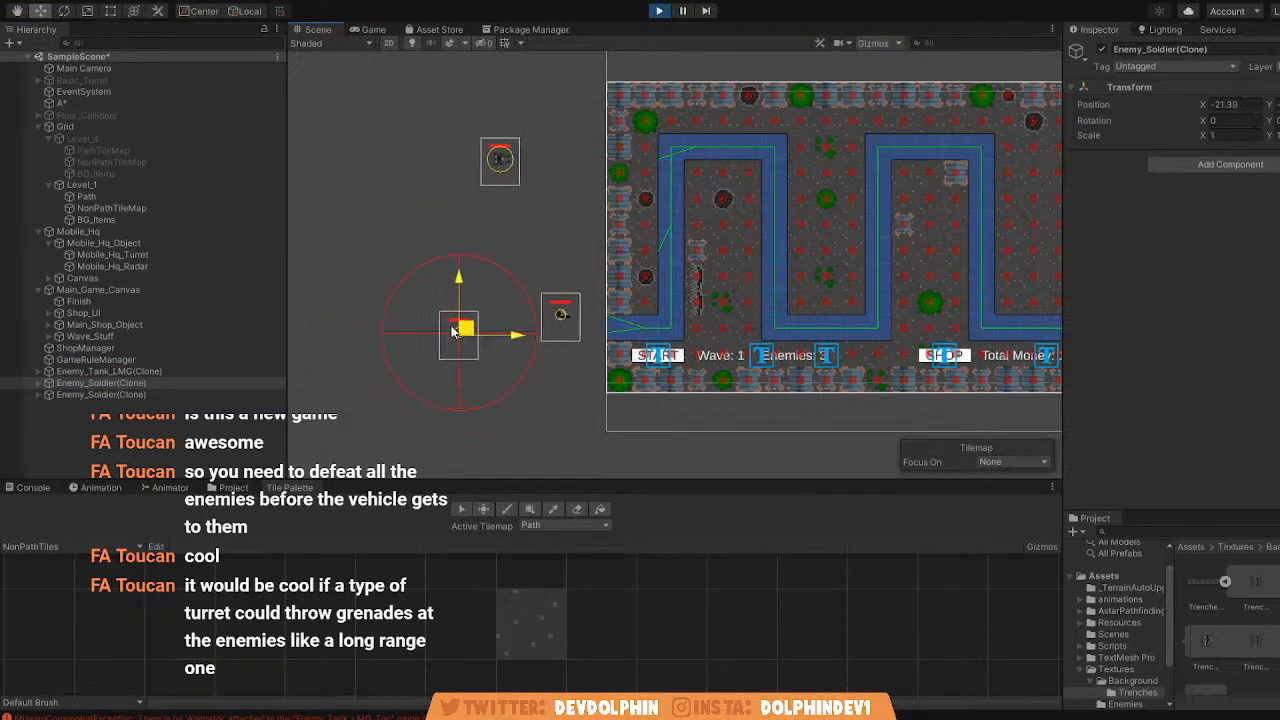
pyautogui.click(124, 371)
pyautogui.moveTo(514, 158)
pyautogui.mouseDown()
pyautogui.moveTo(526, 160)
pyautogui.moveTo(477, 200)
pyautogui.moveTo(484, 326)
pyautogui.moveTo(450, 329)
pyautogui.mouseUp()
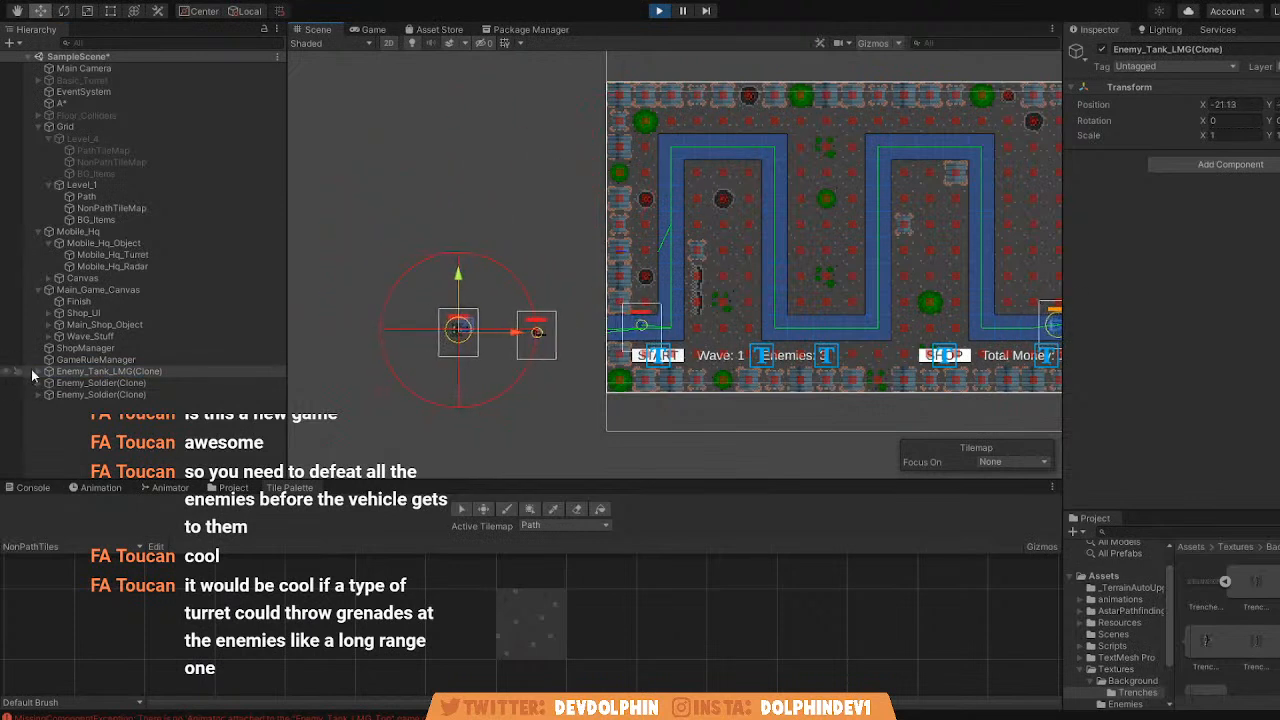
# Set Enemy_Tank_LMG_Top's AIPath Height to 0.2 and Pick Next Waypoint Dist to 0.1, and resume the running game.
pyautogui.click(36, 374)
pyautogui.click(88, 387)
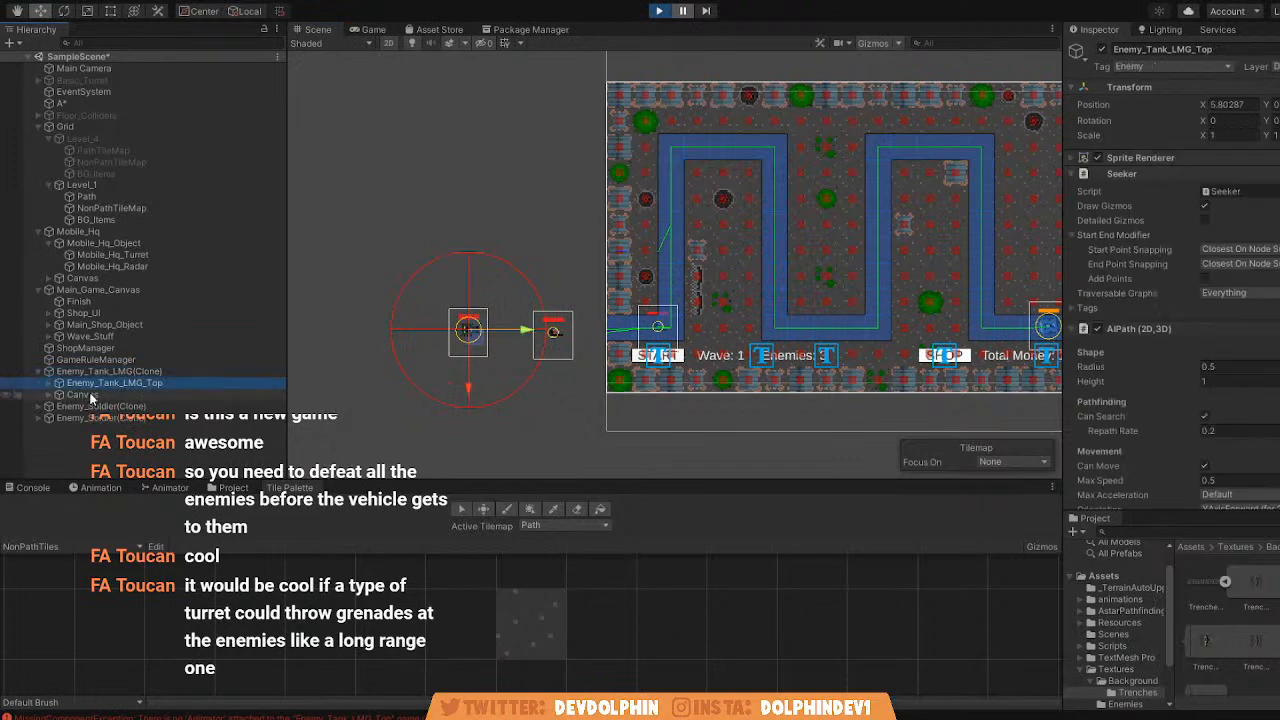
pyautogui.scroll(-3, 1252, 352)
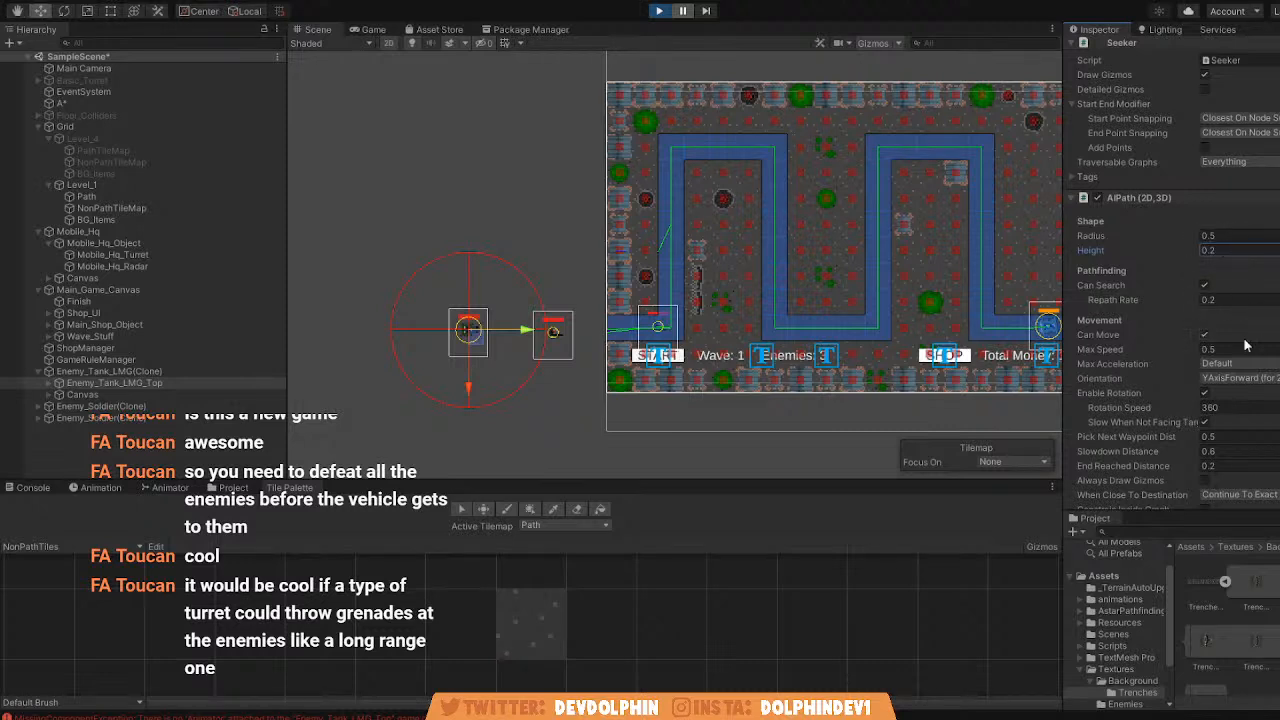
pyautogui.scroll(-3, 1250, 348)
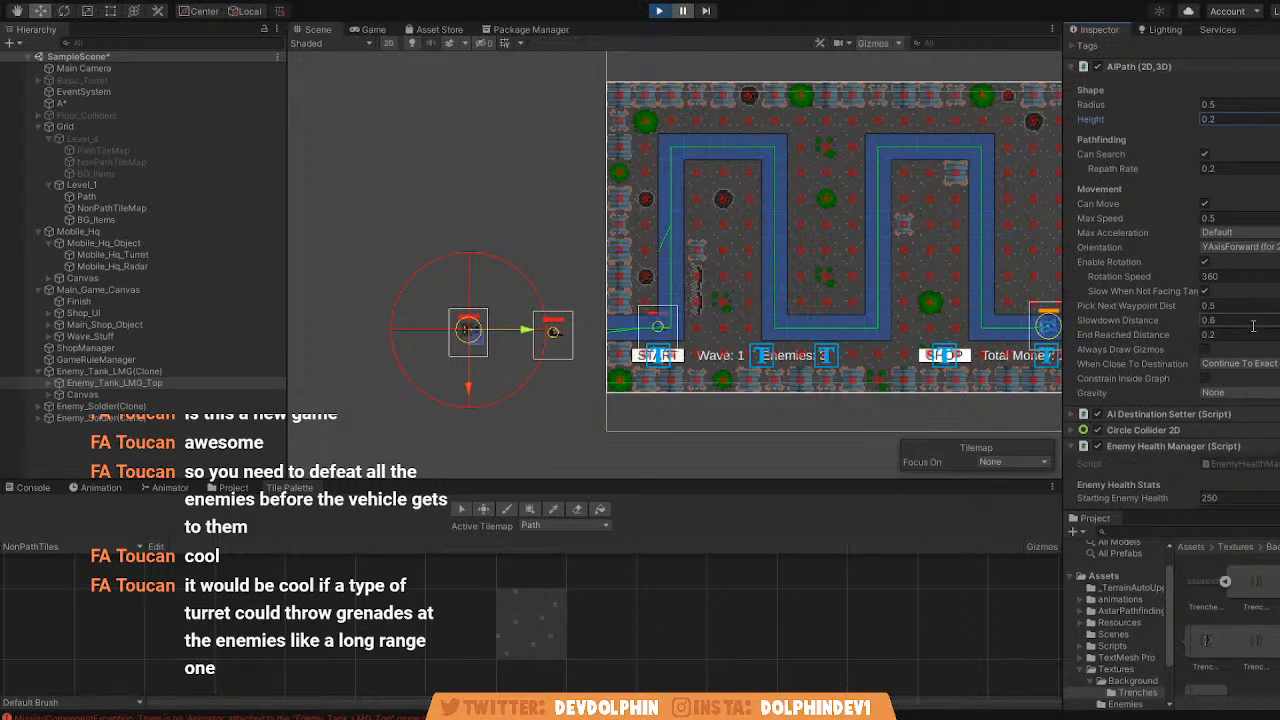
pyautogui.scroll(3, 1257, 348)
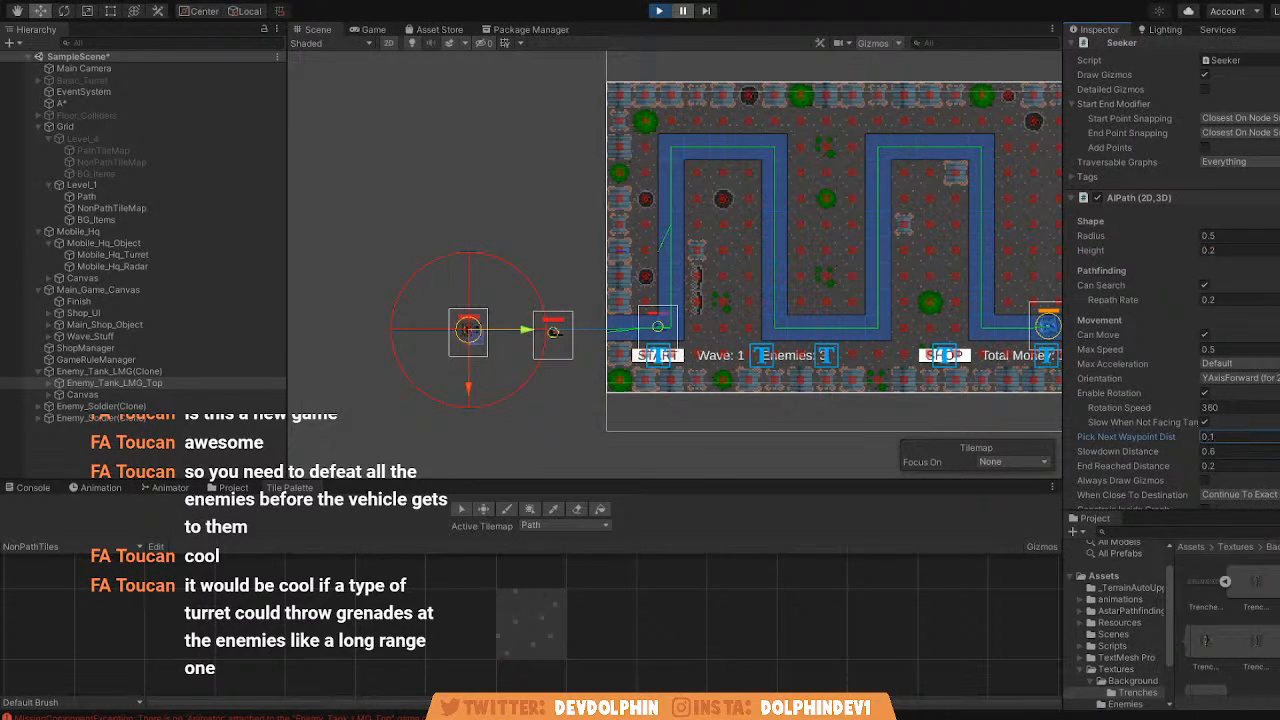
pyautogui.click(686, 10)
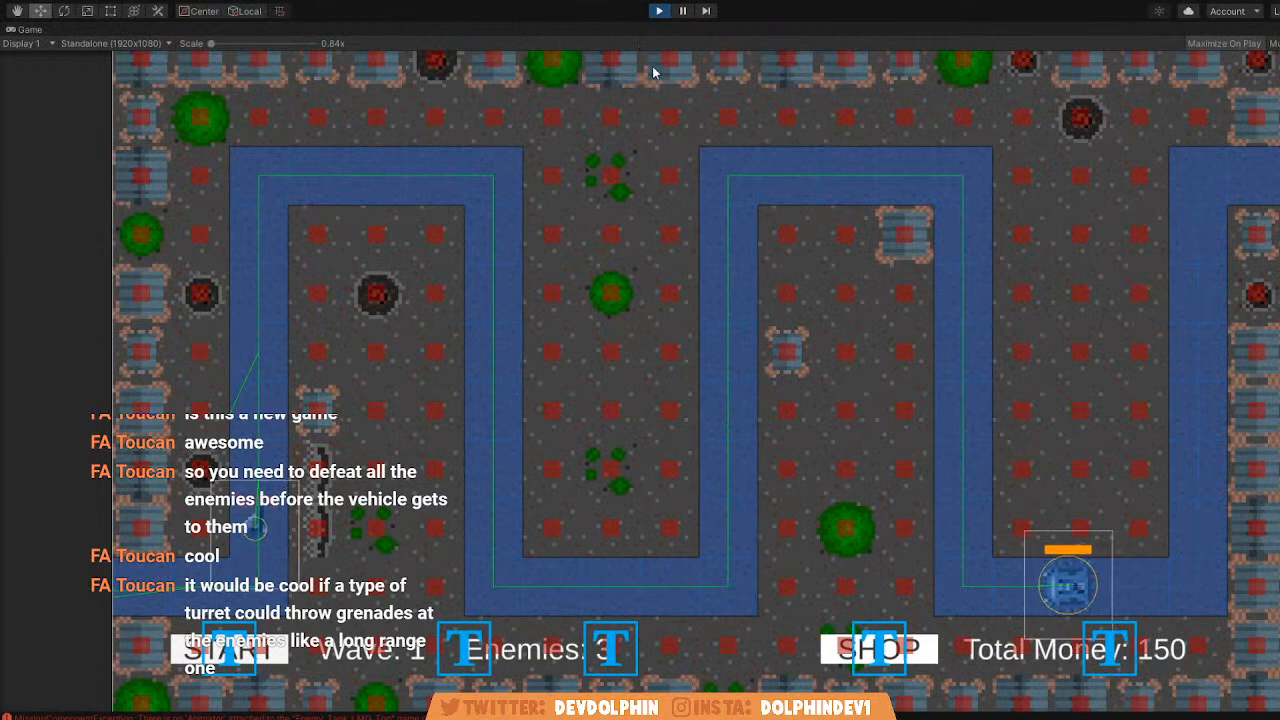
pyautogui.hotkey('shift', 'space')
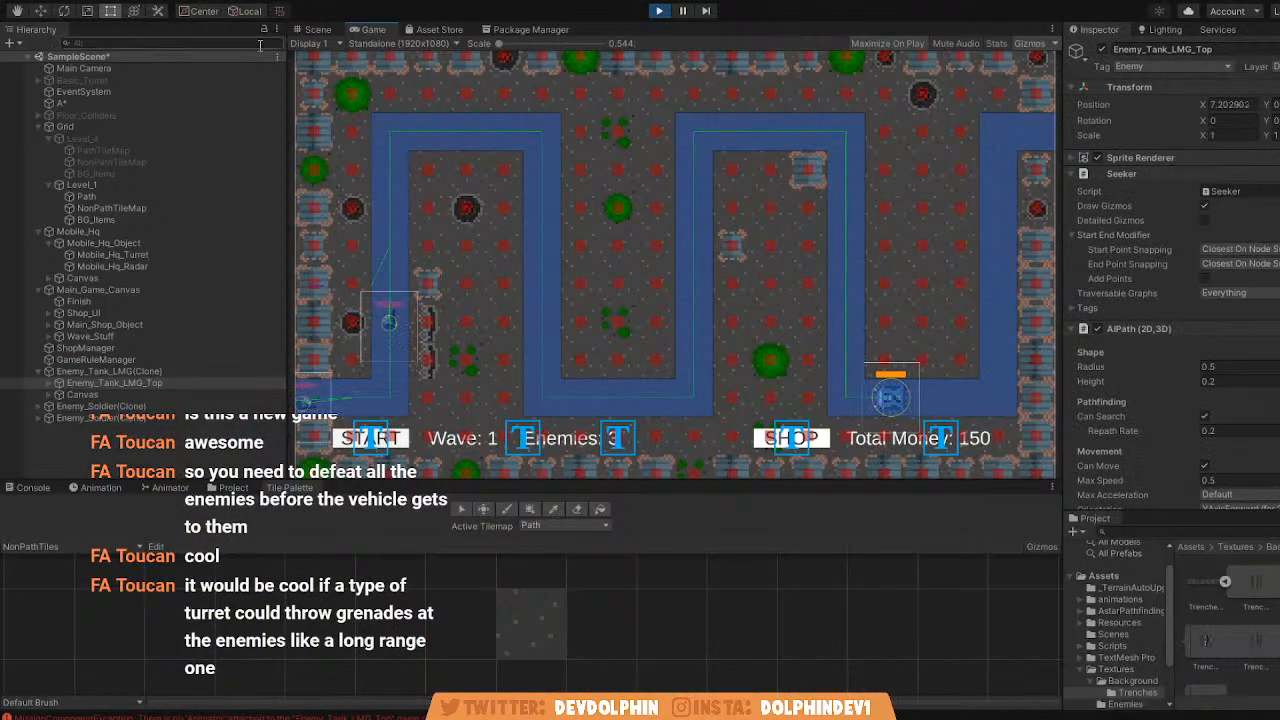
# Move the running Enemy_Tank_LMG_Top outside the map, level with the upper stretch of Level_1's path.
pyautogui.click(318, 30)
pyautogui.click(41, 11)
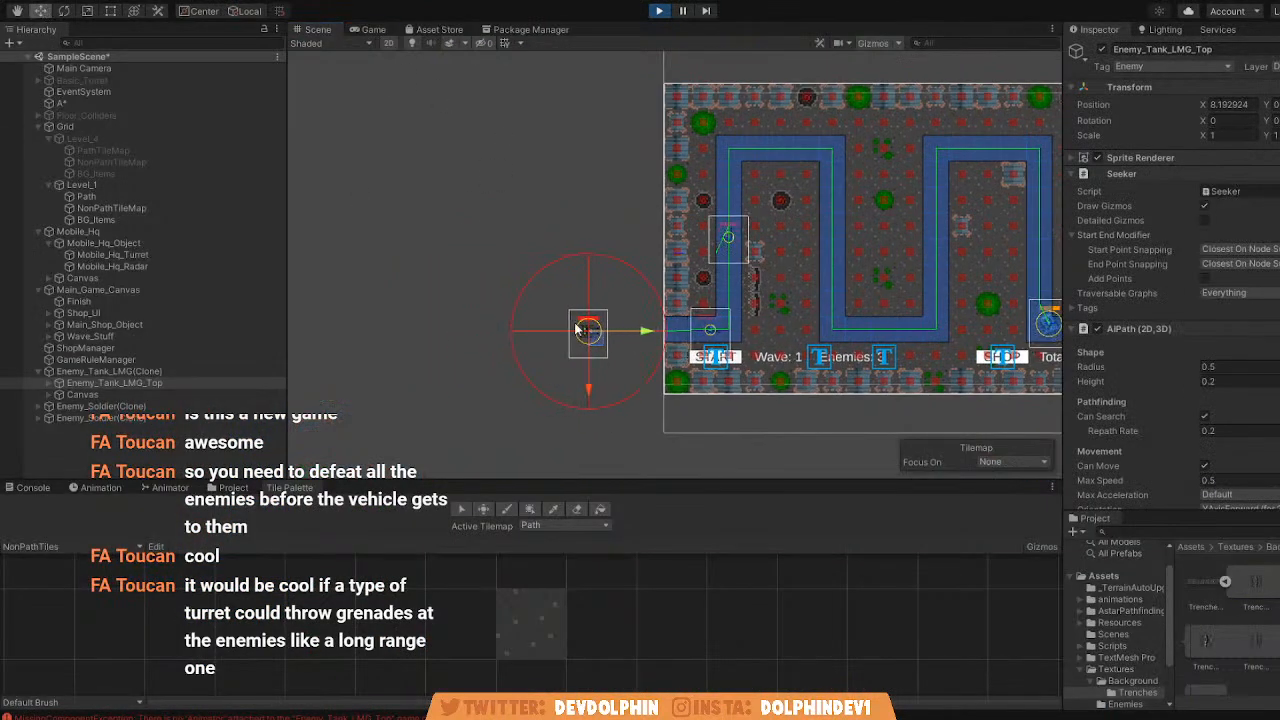
pyautogui.moveTo(601, 332); pyautogui.dragTo(613, 154)
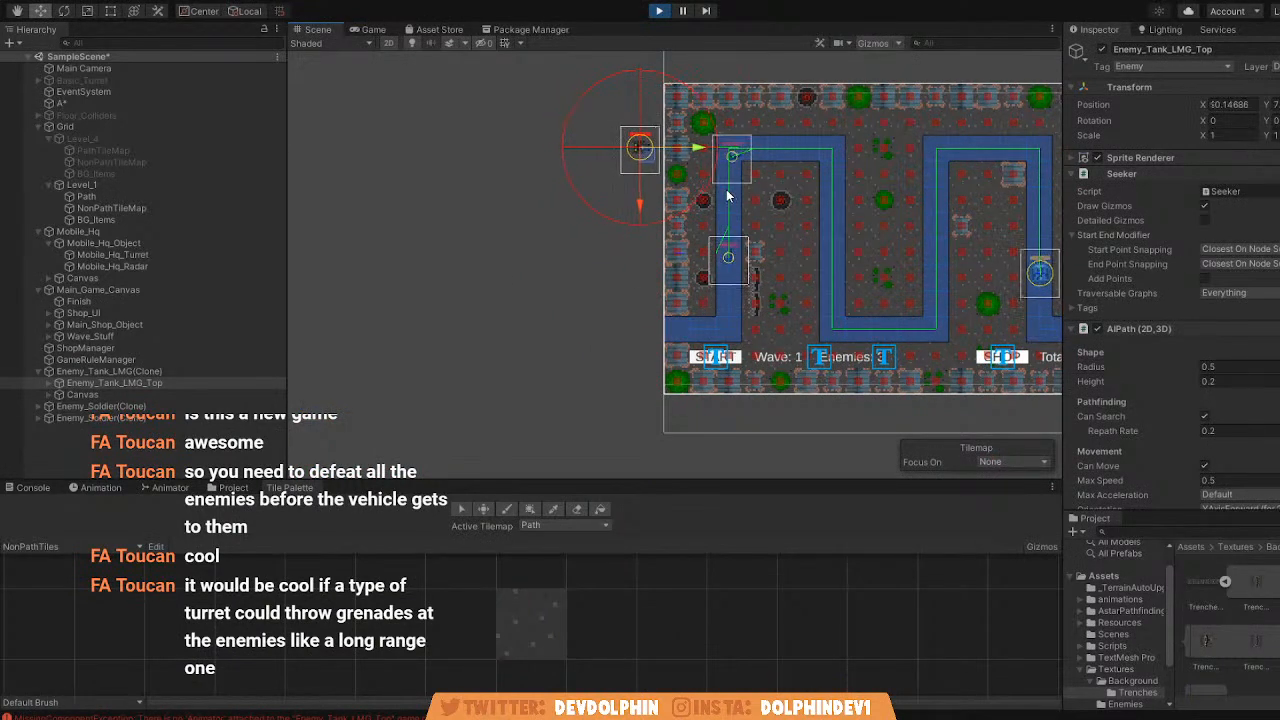
pyautogui.scroll(11, 704, 156)
pyautogui.scroll(-13, 688, 158)
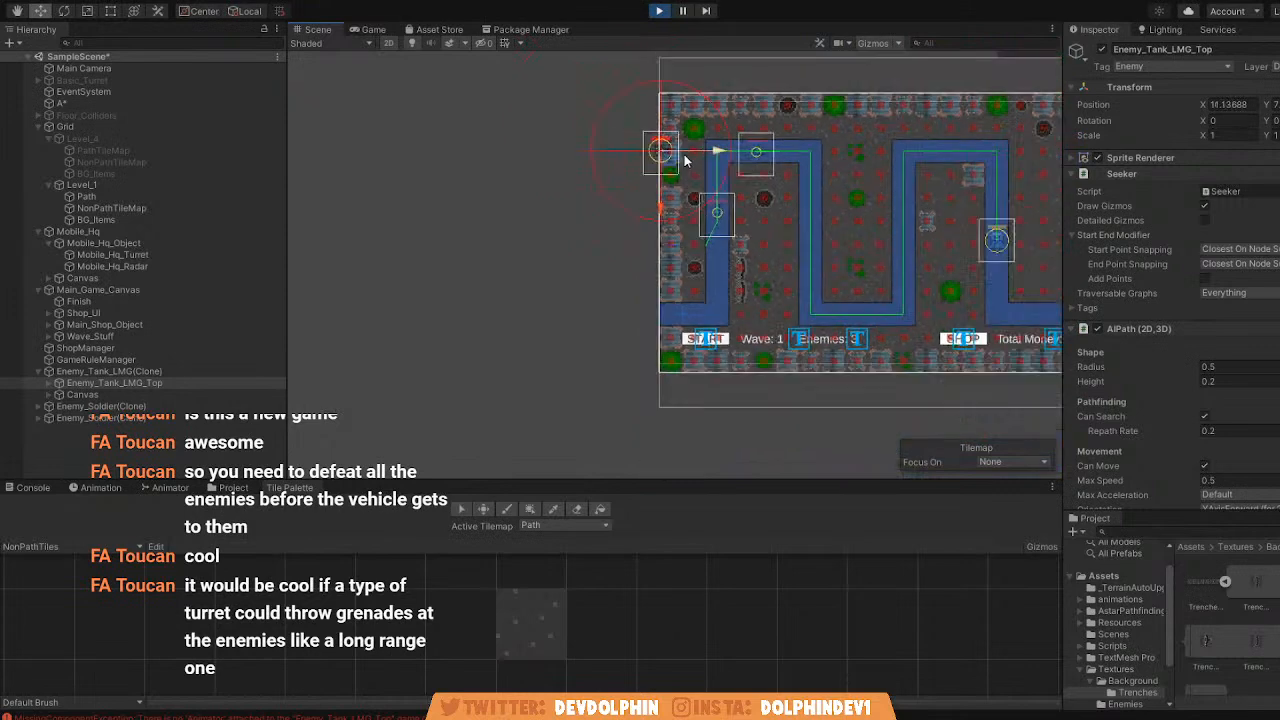
pyautogui.moveTo(617, 162); pyautogui.dragTo(494, 161)
# Set the running Enemy_Tank_LMG_Top's AIPath Radius to 0.1 and Max Speed to 1.
pyautogui.click(1246, 370)
pyautogui.write('0')
pyautogui.click(601, 250)
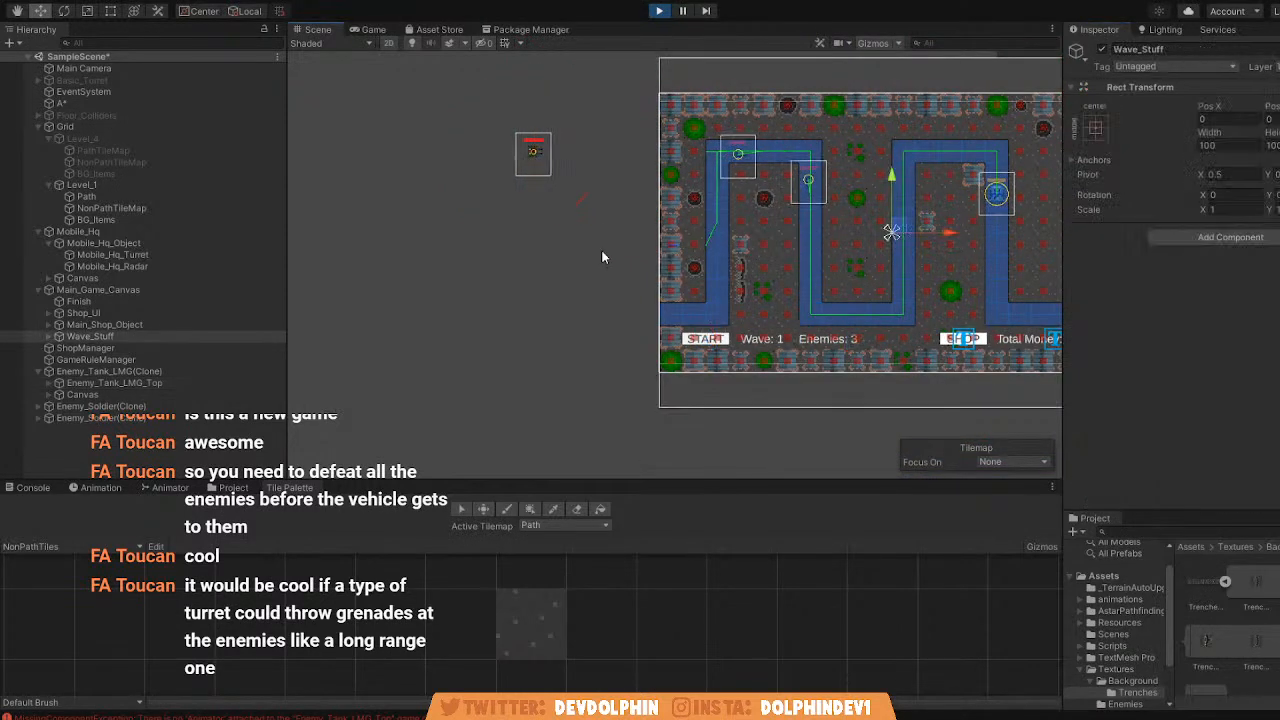
pyautogui.click(145, 380)
pyautogui.click(144, 371)
pyautogui.click(139, 383)
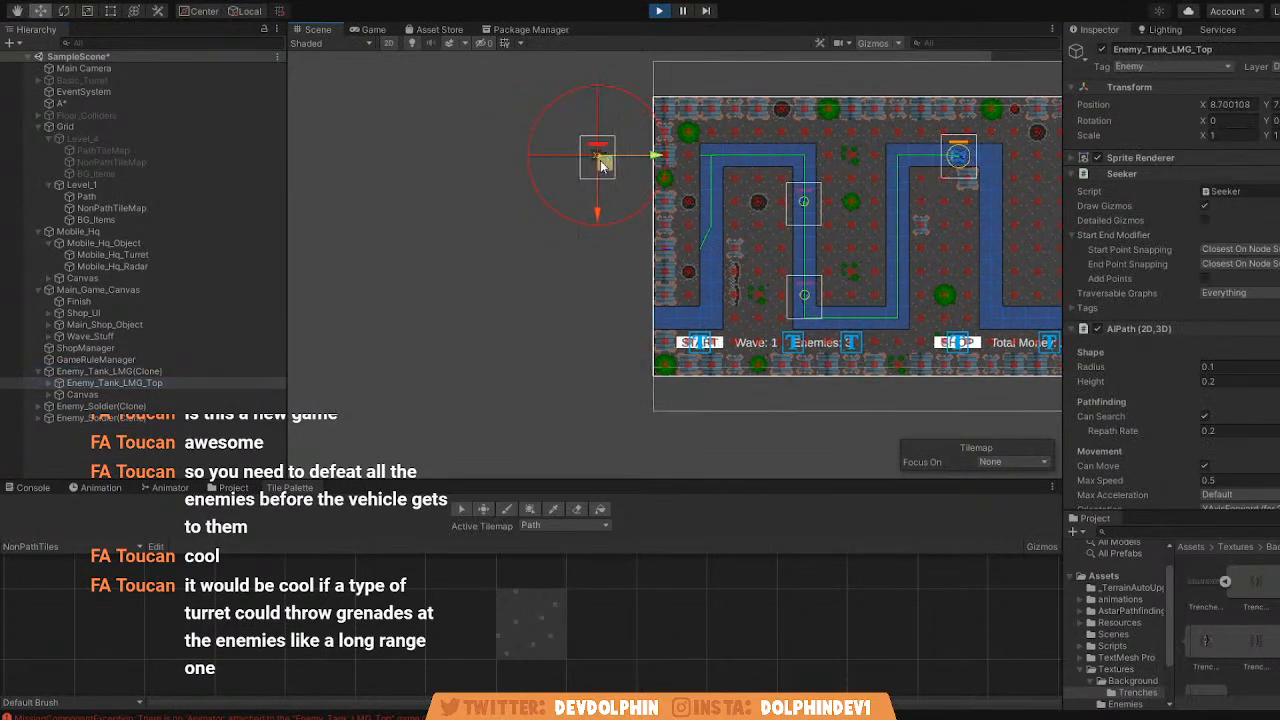
pyautogui.click(163, 372)
pyautogui.click(148, 381)
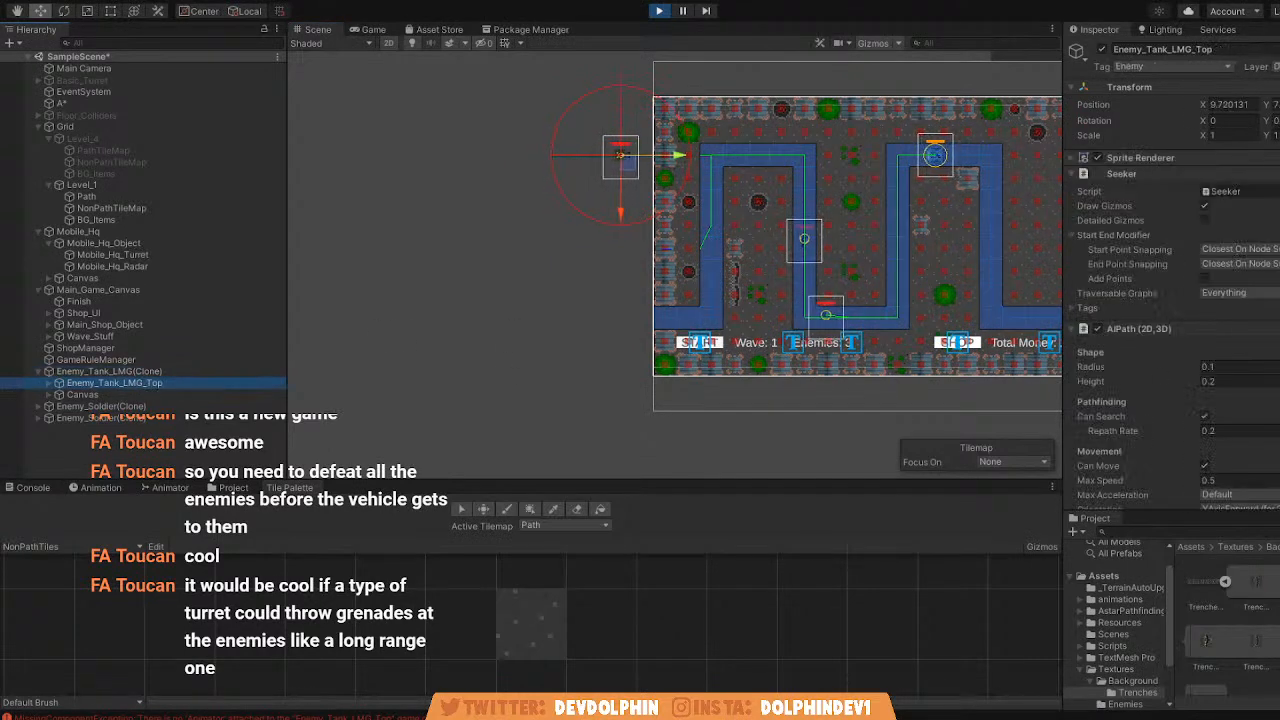
pyautogui.scroll(-3, 1257, 352)
pyautogui.click(1245, 349)
pyautogui.write('1')
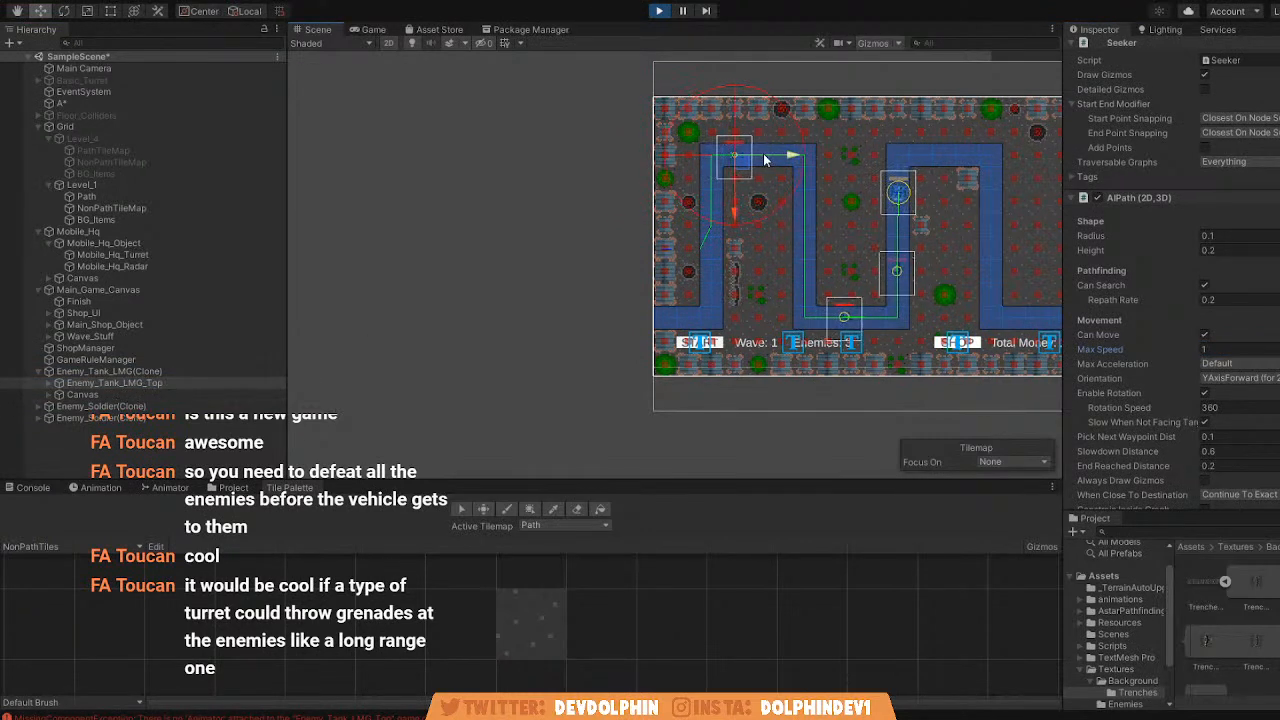
# Move the tank back outside the map level with the path entrance, and set its AIPath Radius and Height to 0.01.
pyautogui.moveTo(760, 165); pyautogui.dragTo(350, 332)
pyautogui.click(1238, 450)
pyautogui.click(1232, 251)
pyautogui.click(1234, 235)
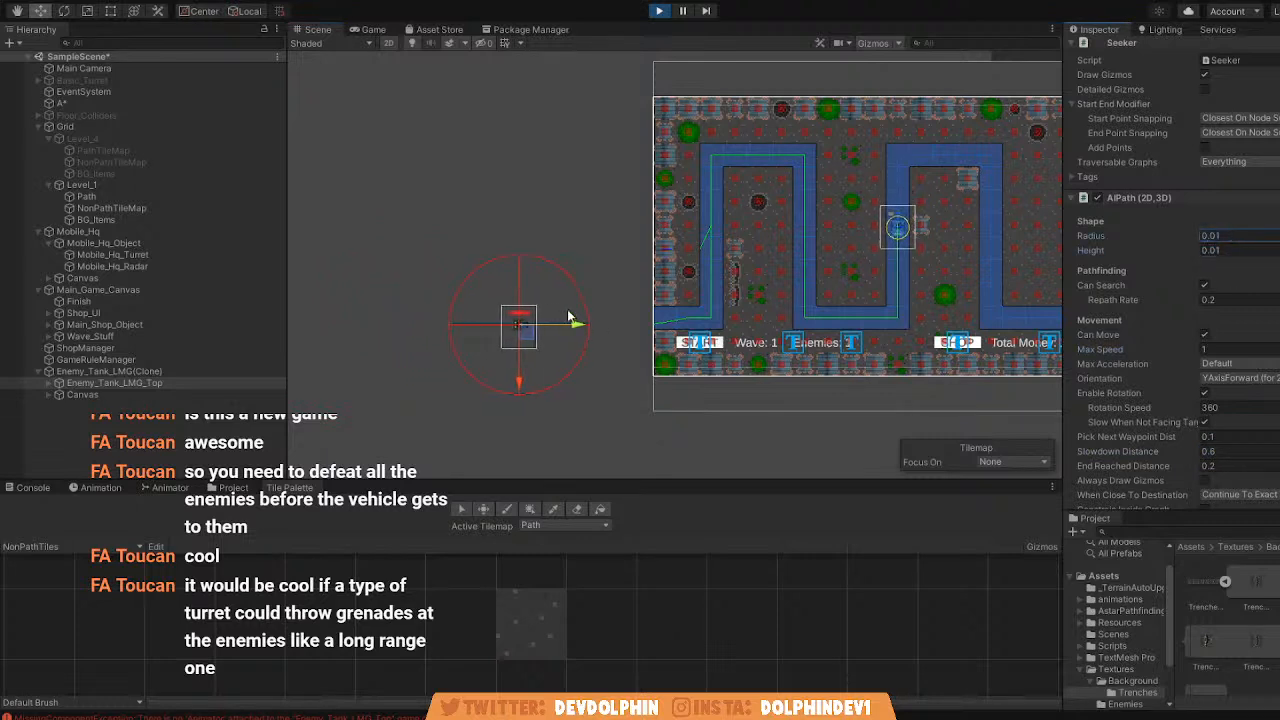
pyautogui.moveTo(530, 323); pyautogui.dragTo(424, 330)
pyautogui.scroll(-3, 1183, 362)
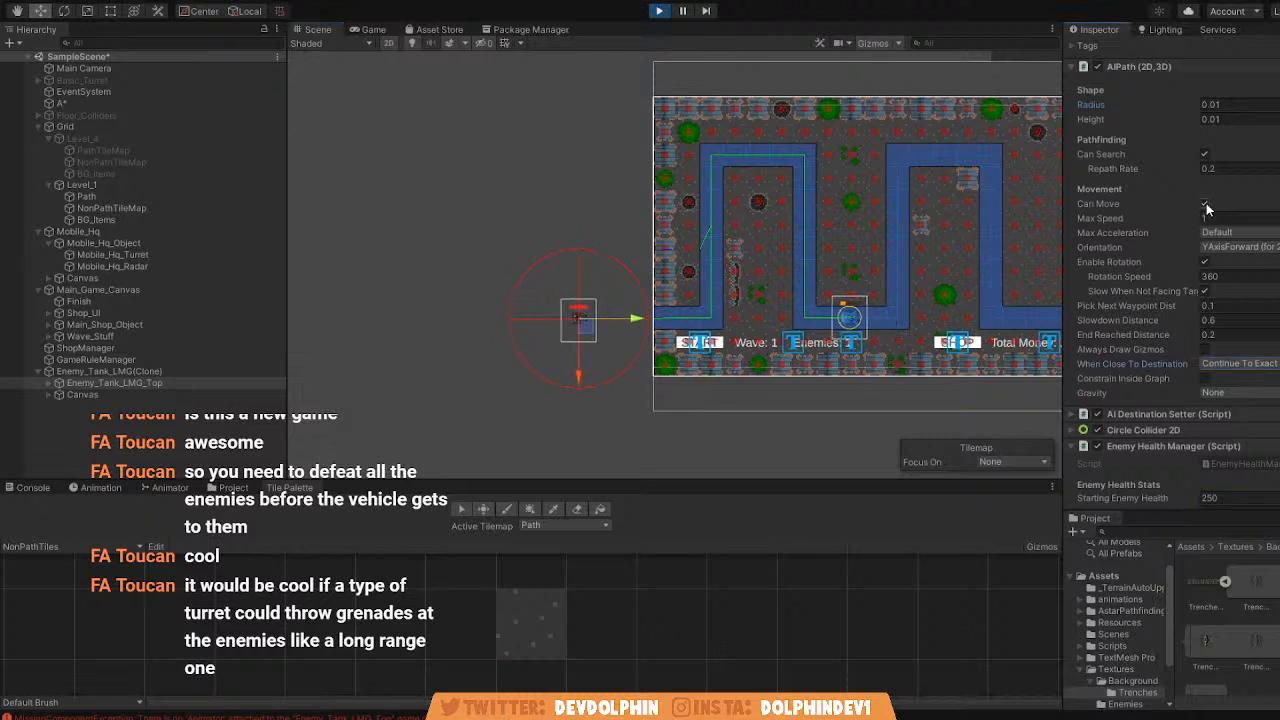
# Disable Can Search on the running tank, test it by moving it higher outside the map, and stop the game.
pyautogui.click(1205, 154)
pyautogui.moveTo(633, 325); pyautogui.dragTo(539, 149)
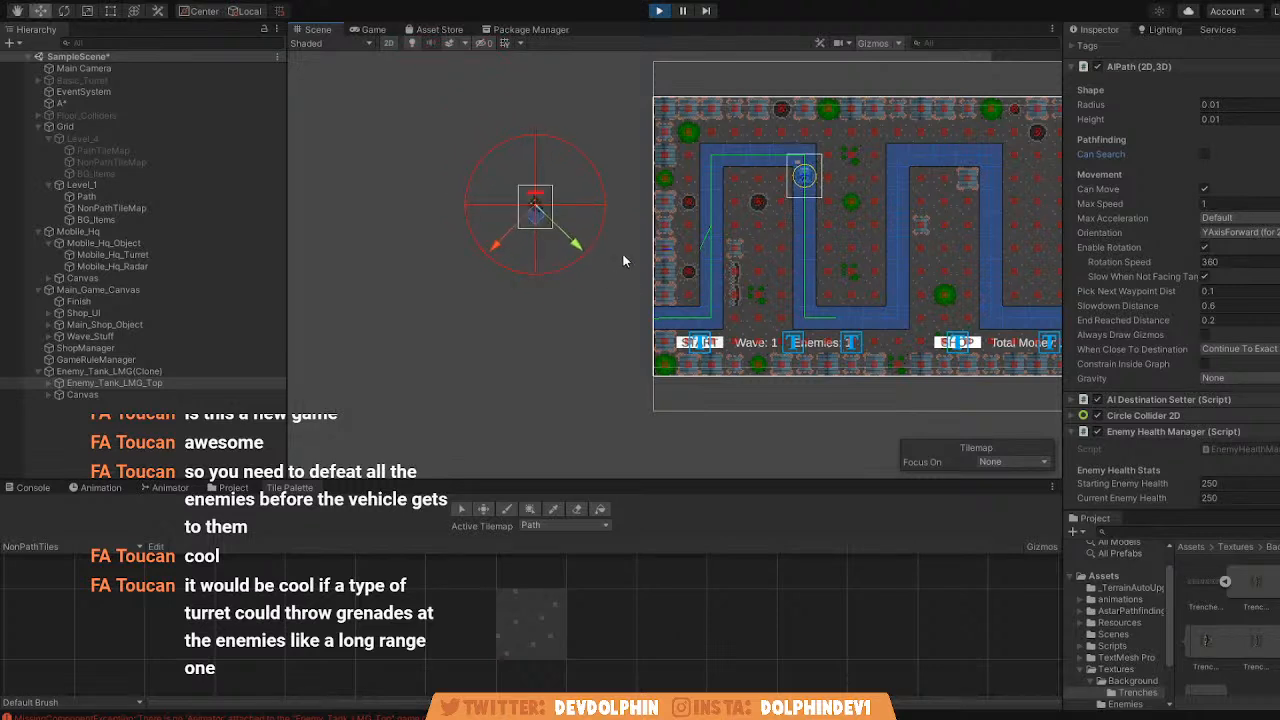
pyautogui.click(659, 11)
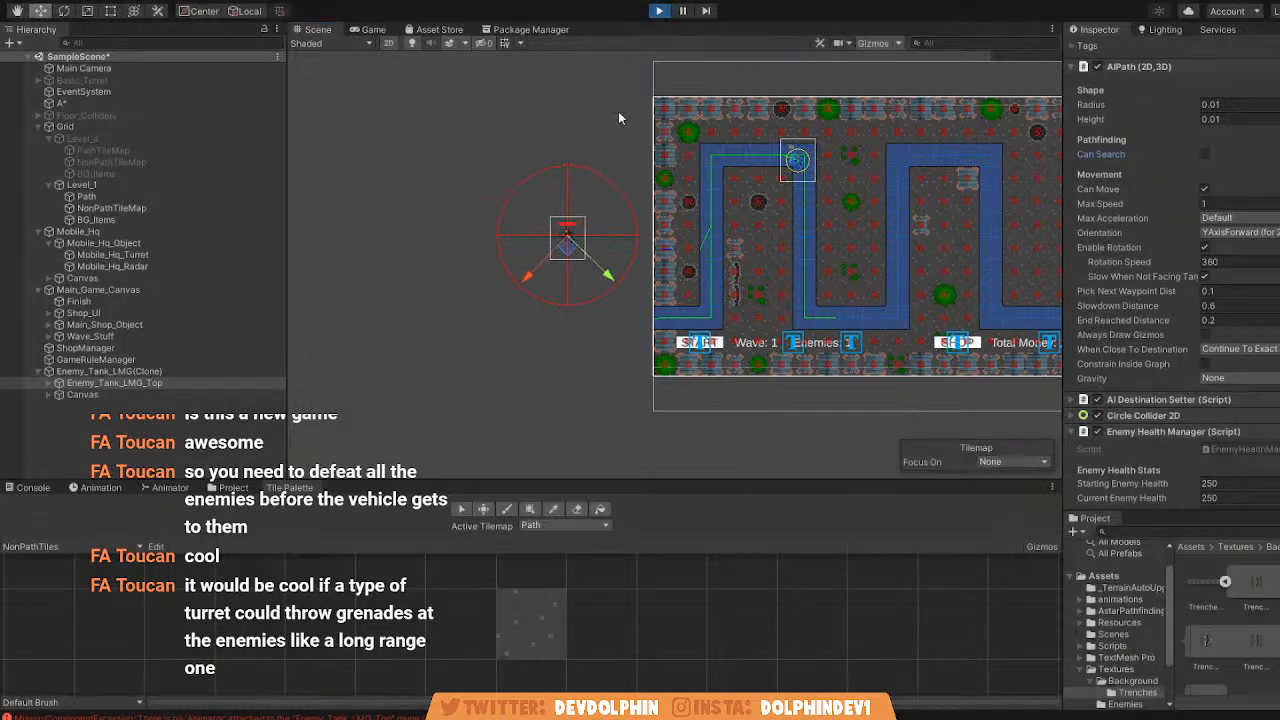
# Open the Enemy_Tank_LMG prefab from Resources/Enemies and disable Can Search in Enemy_Tank_LMG_Top's AIPath.
pyautogui.click(228, 487)
pyautogui.click(145, 517)
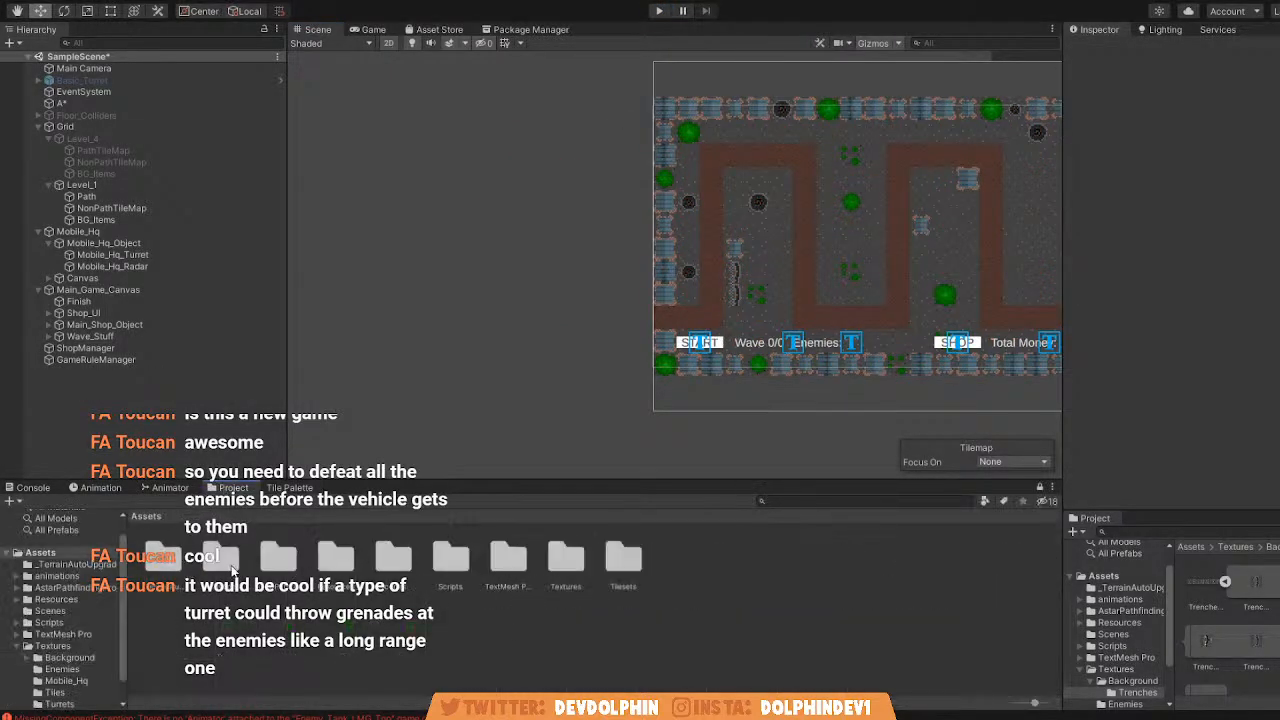
pyautogui.doubleClick(333, 566)
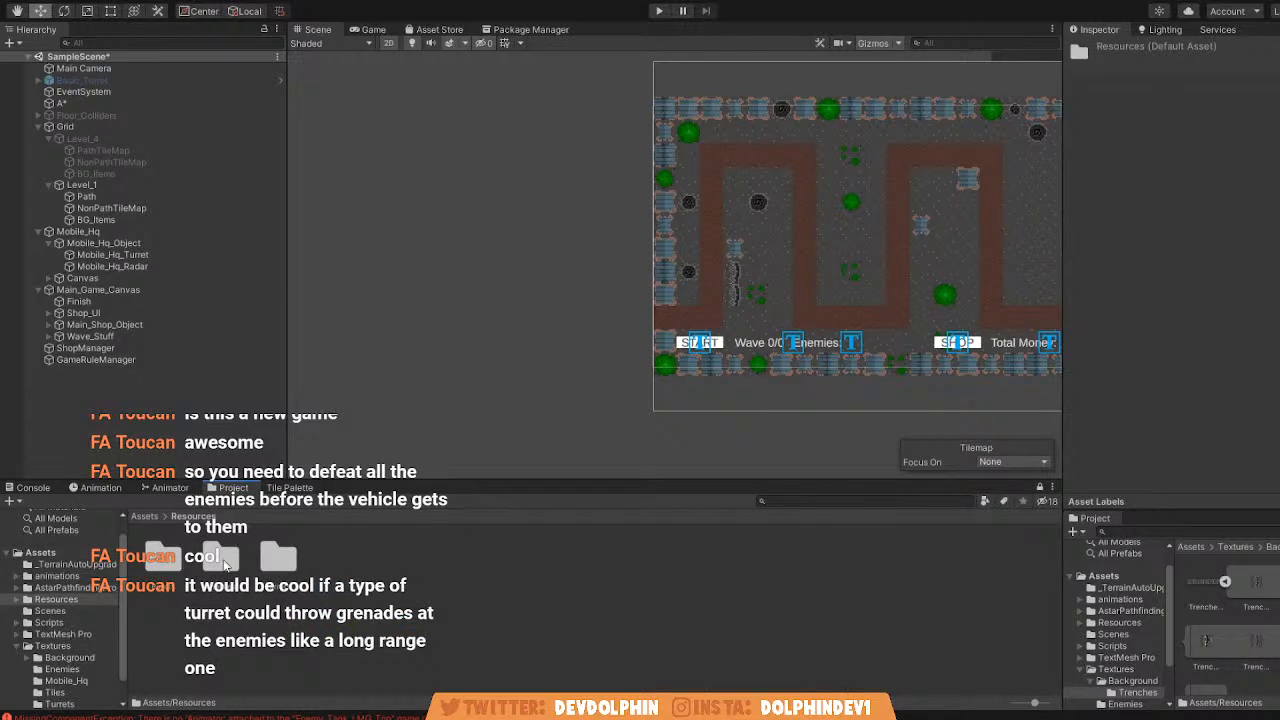
pyautogui.doubleClick(226, 562)
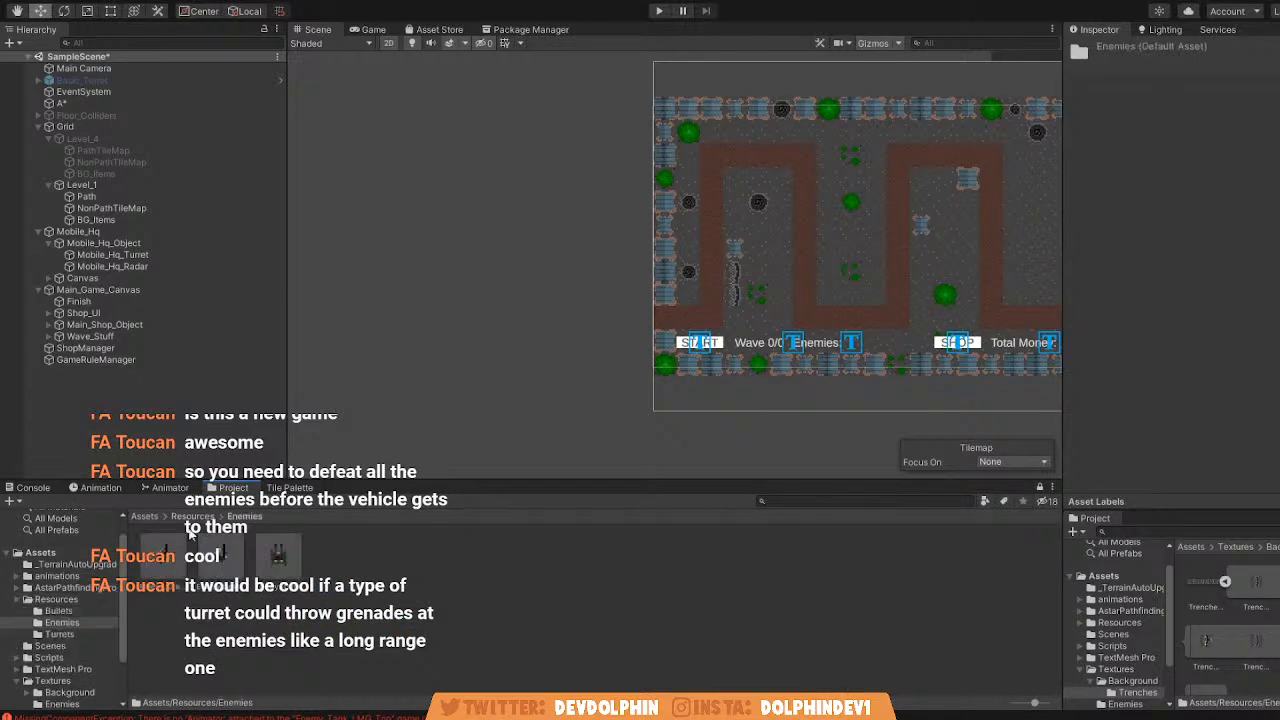
pyautogui.click(276, 560)
pyautogui.click(1251, 87)
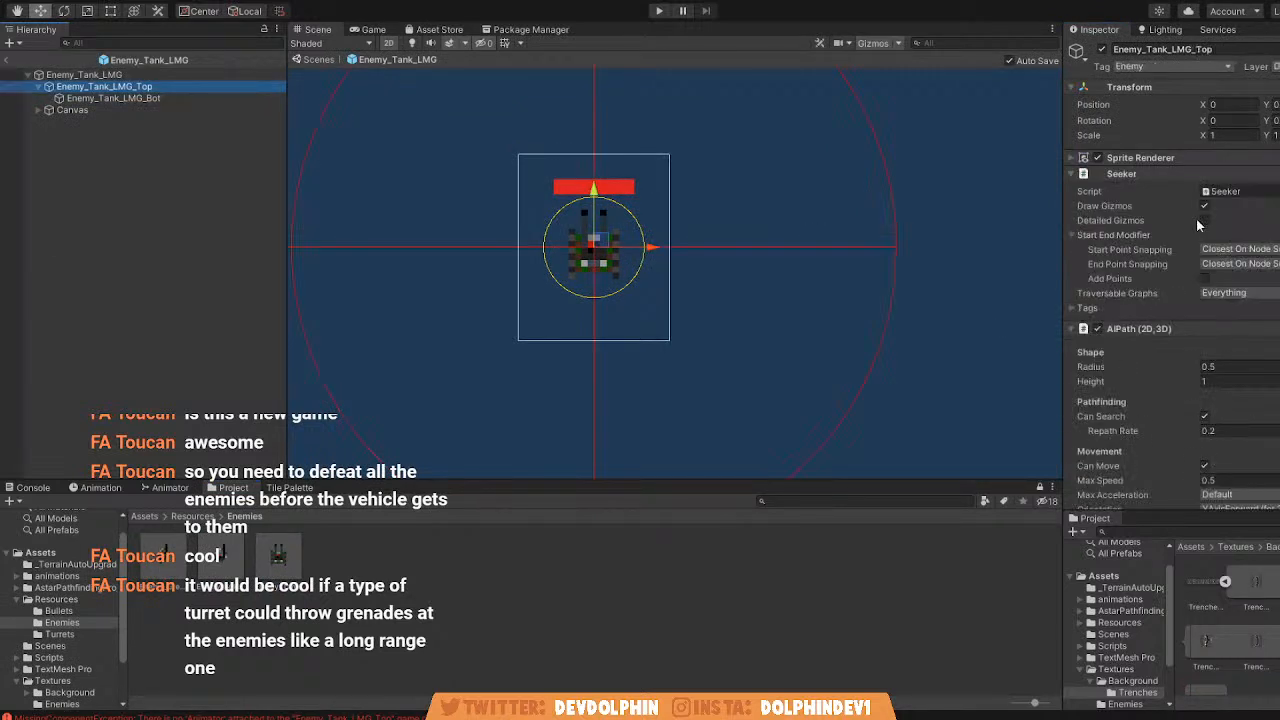
pyautogui.scroll(-3, 1195, 238)
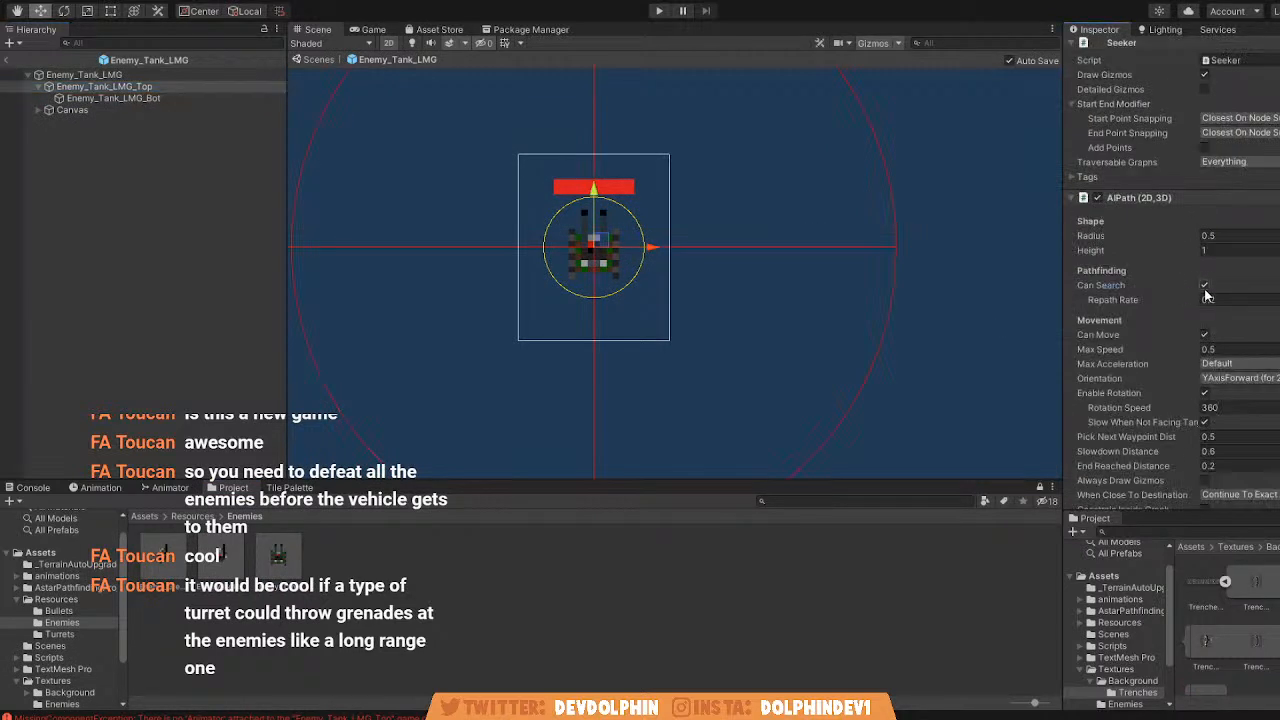
pyautogui.click(1204, 286)
pyautogui.click(314, 60)
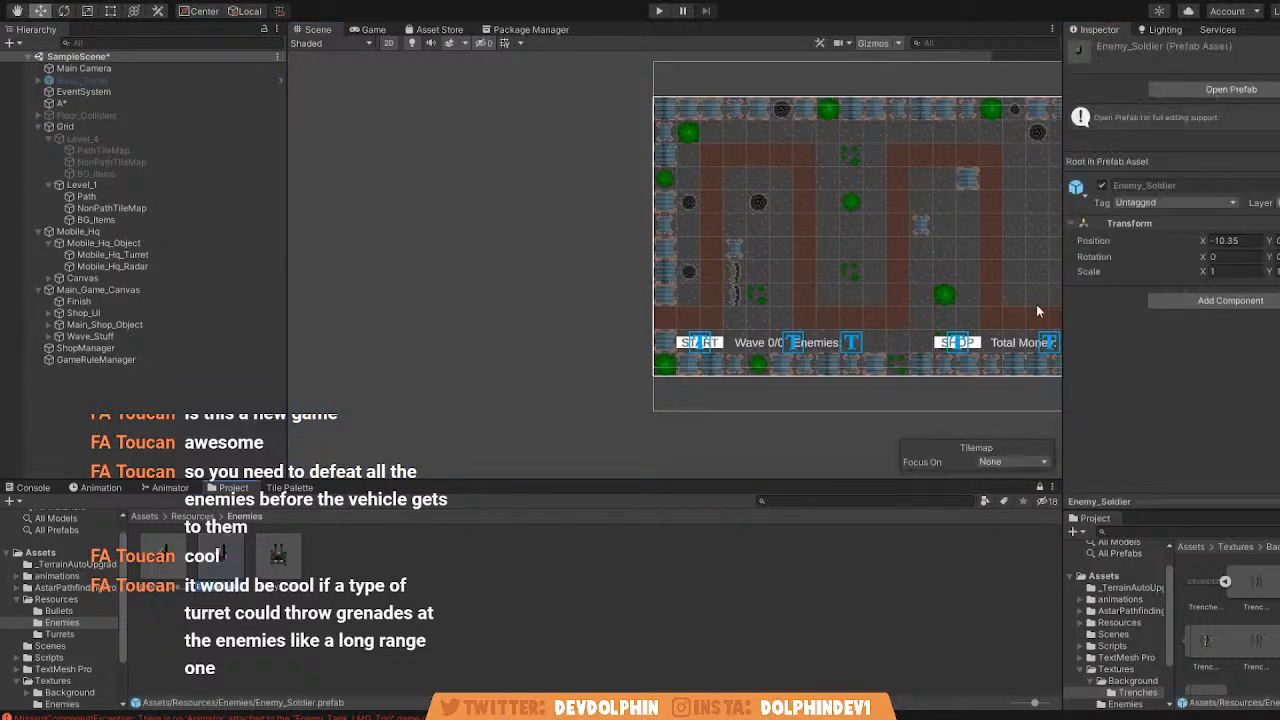
# Open the Enemy_Soldier prefab and disable Can Search in the AIPath of its Enemy_Green_Soldier_Skin.
pyautogui.click(1231, 89)
pyautogui.click(139, 87)
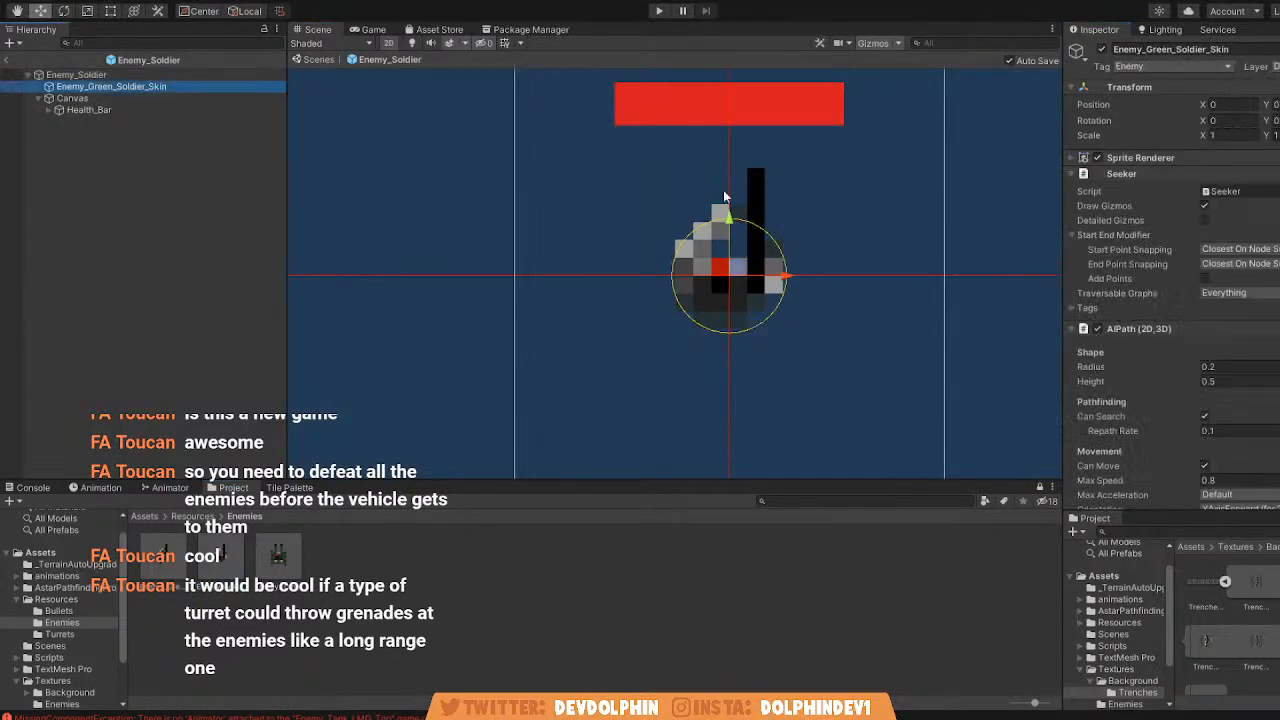
pyautogui.scroll(-3, 1220, 290)
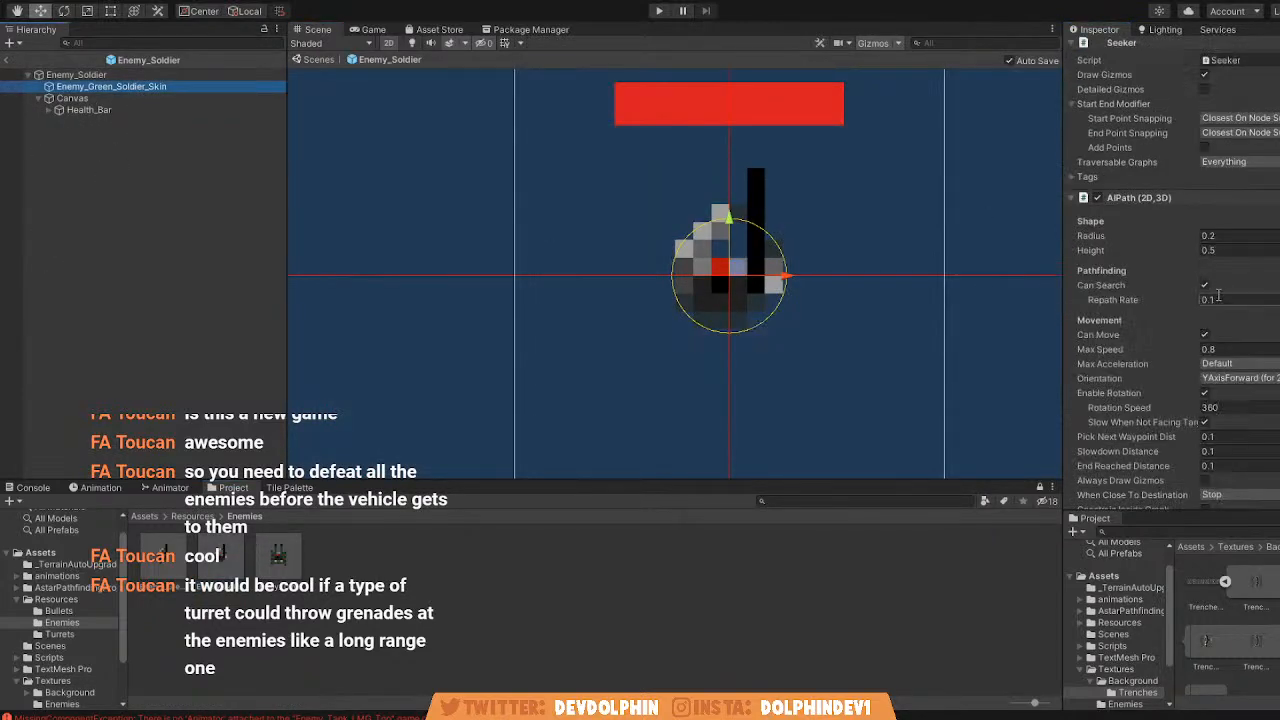
pyautogui.click(1205, 285)
pyautogui.click(311, 60)
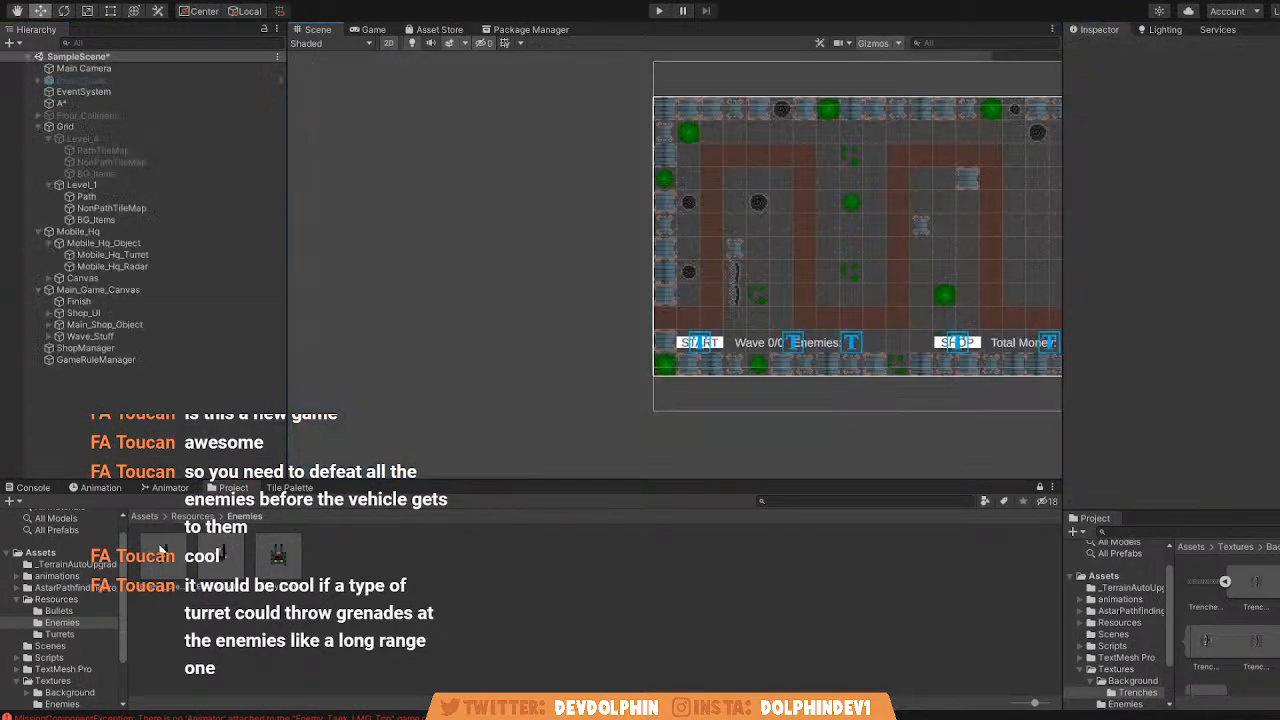
# Open the Enemy_Green_Soldier prefab and disable Can Search in its skin object's AIPath.
pyautogui.click(1214, 88)
pyautogui.click(199, 88)
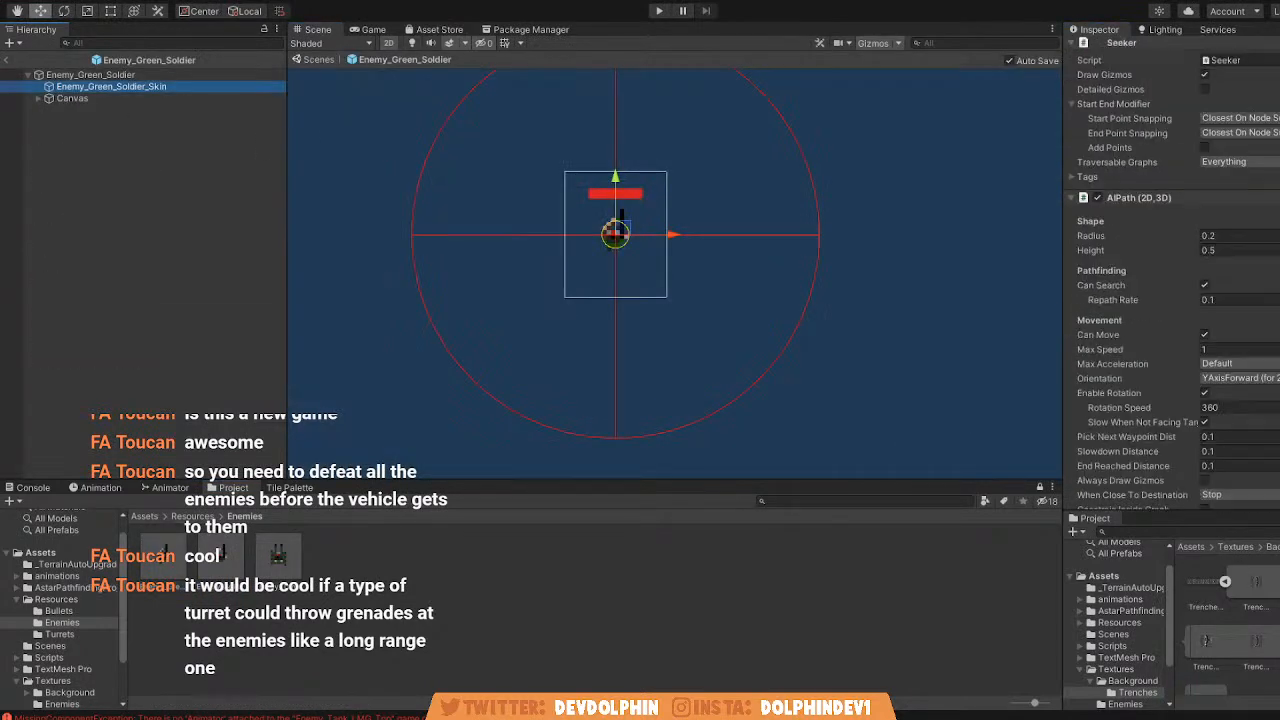
pyautogui.click(1205, 285)
pyautogui.click(316, 60)
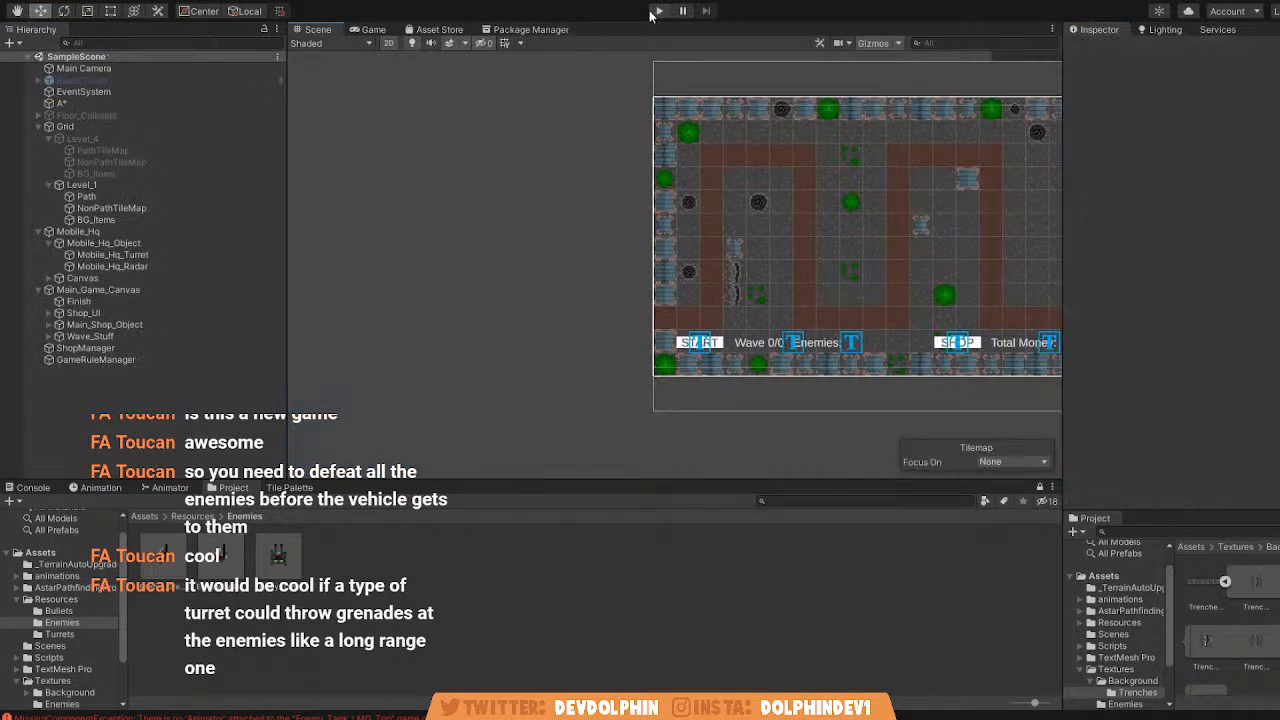
# Run the game, start the first wave, and examine the spawned enemies outside the map in the Scene view.
pyautogui.click(659, 10)
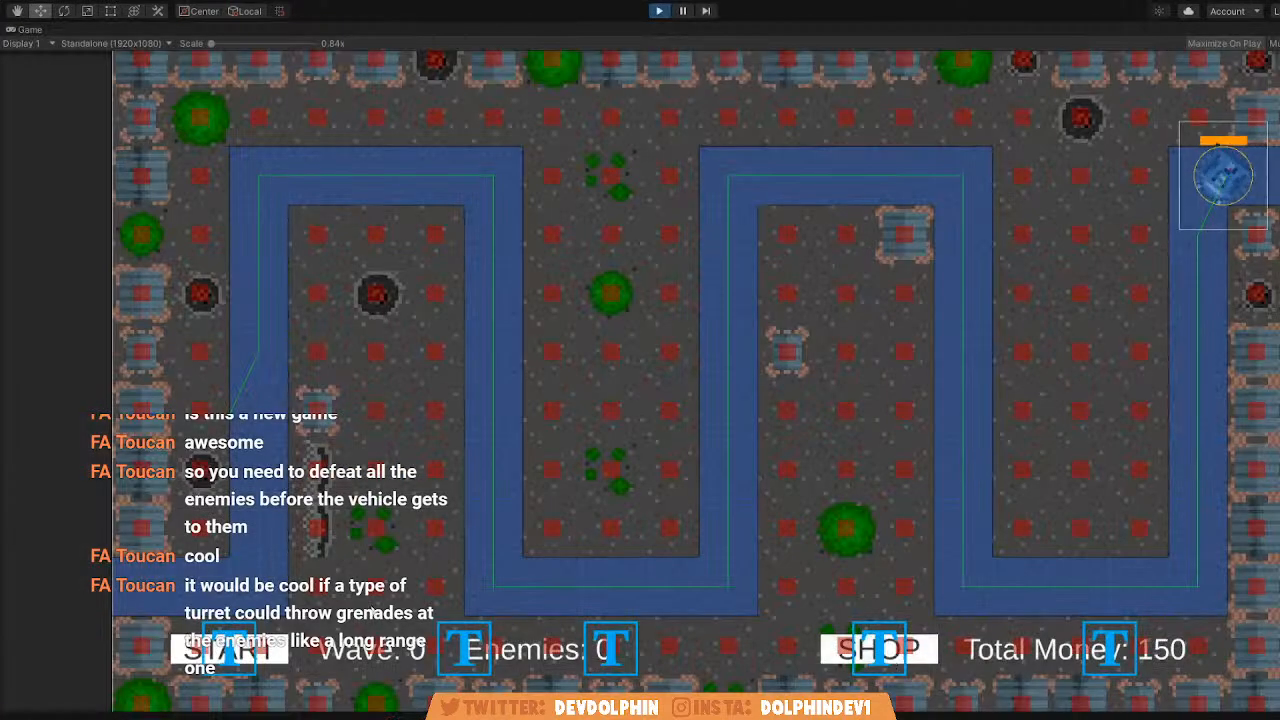
pyautogui.click(233, 660)
pyautogui.click(659, 12)
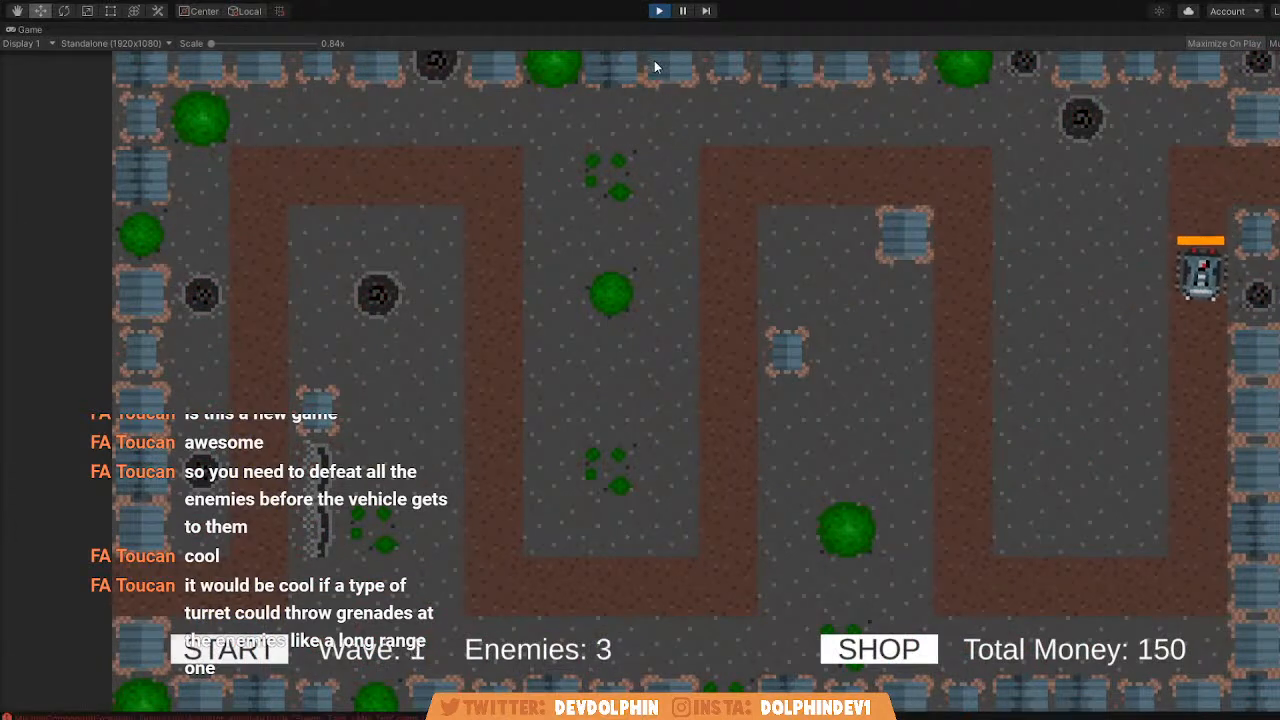
pyautogui.click(320, 30)
pyautogui.scroll(4, 575, 270)
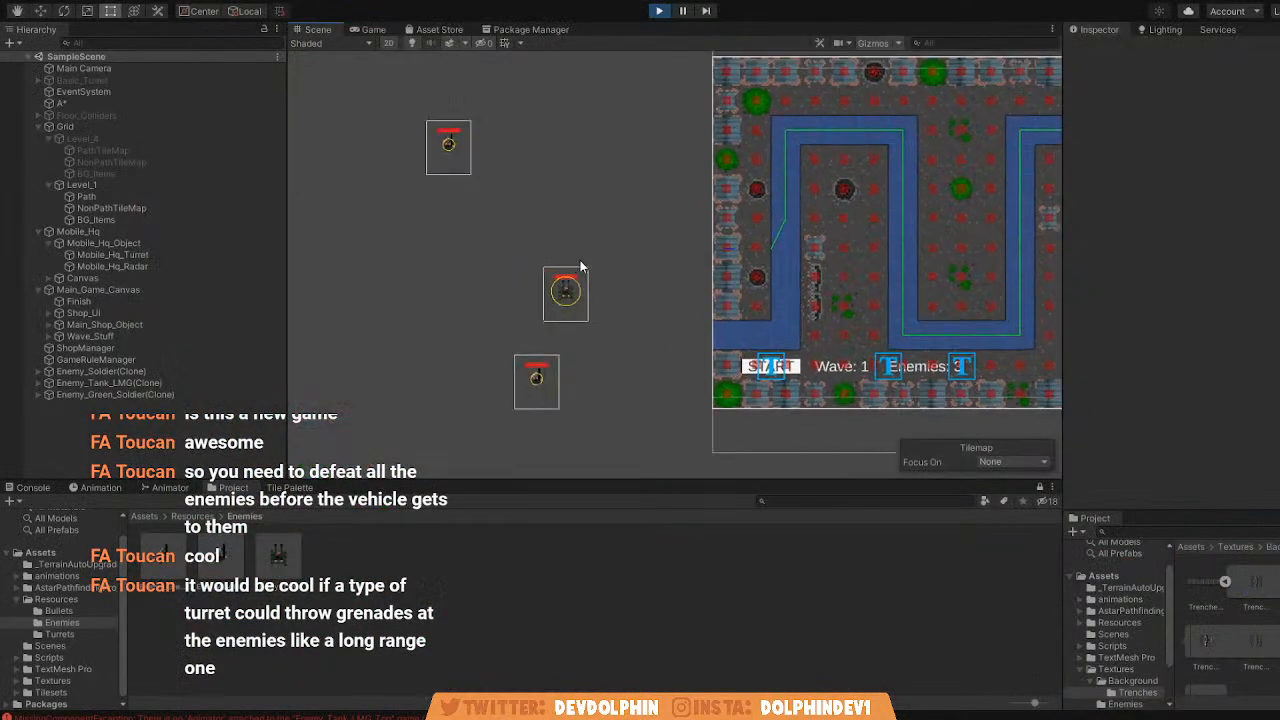
pyautogui.scroll(-4, 615, 263)
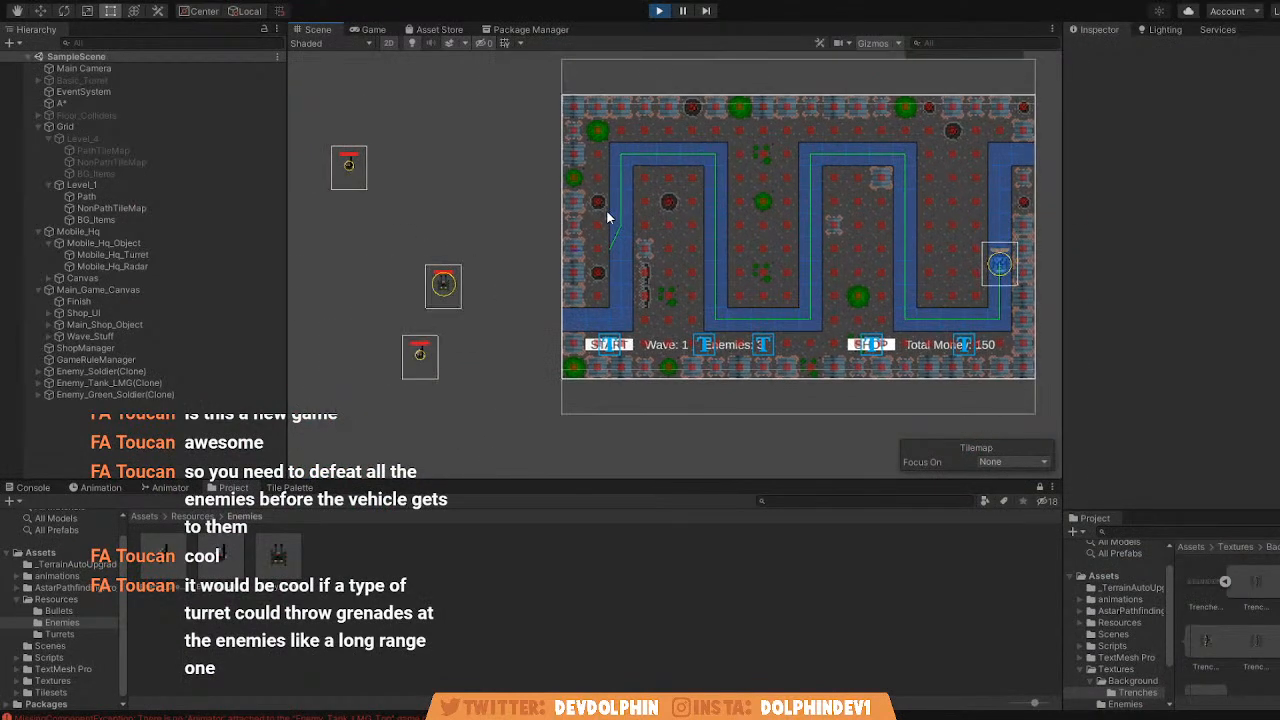
pyautogui.scroll(3, 469, 281)
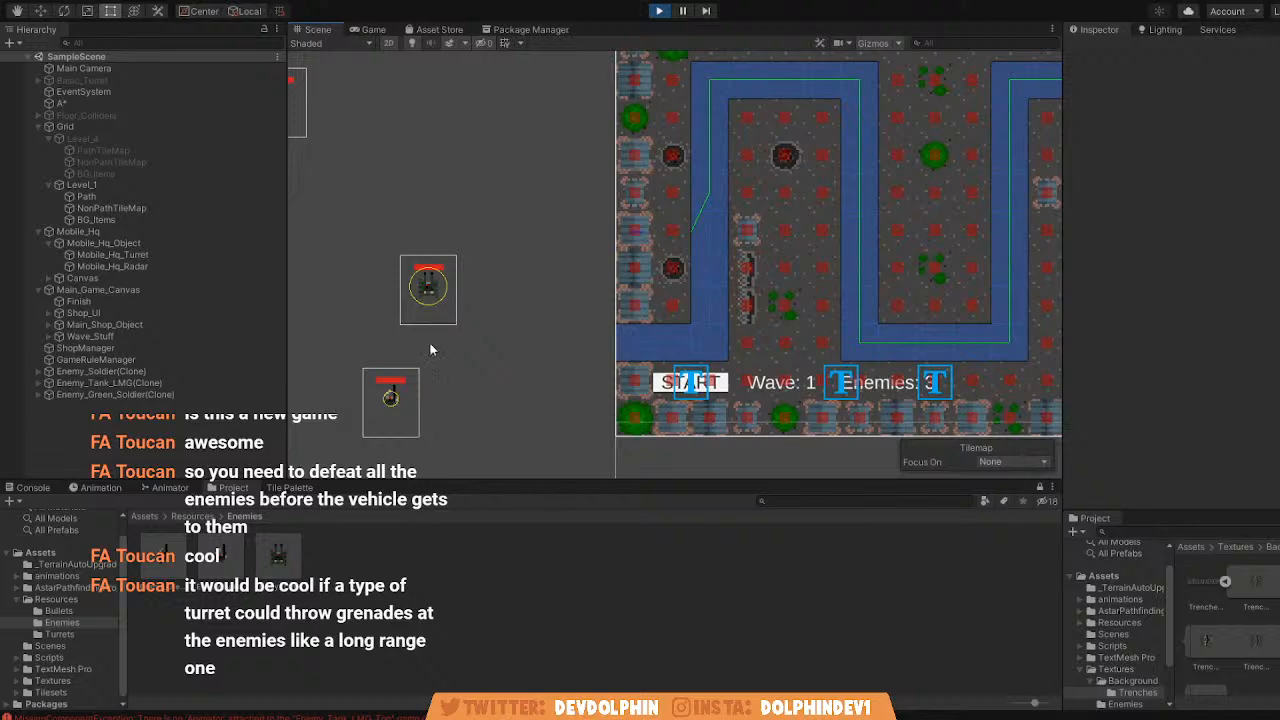
pyautogui.moveTo(432, 315); pyautogui.dragTo(519, 307, button='middle')
pyautogui.scroll(4, 517, 306)
# Enable Can Search in the AIPath of the running Enemy_Soldier clone's Enemy_Green_Soldier_Skin.
pyautogui.click(139, 372)
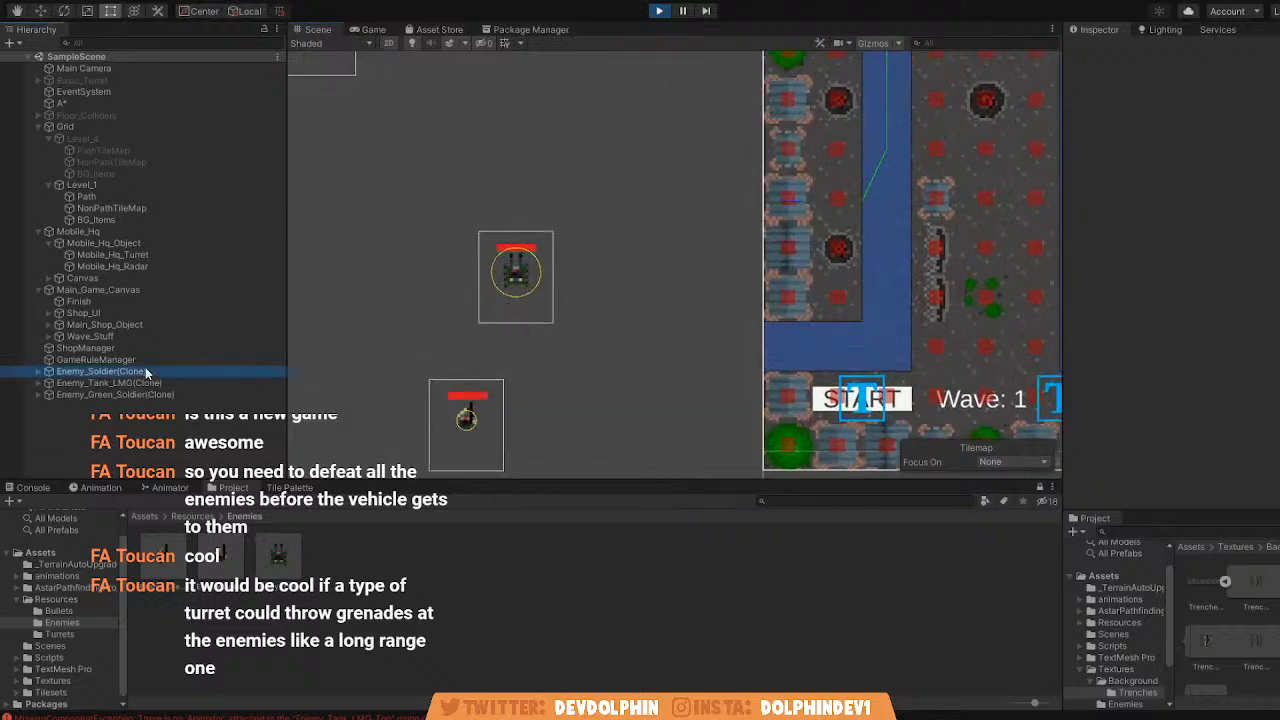
pyautogui.click(37, 371)
pyautogui.click(110, 383)
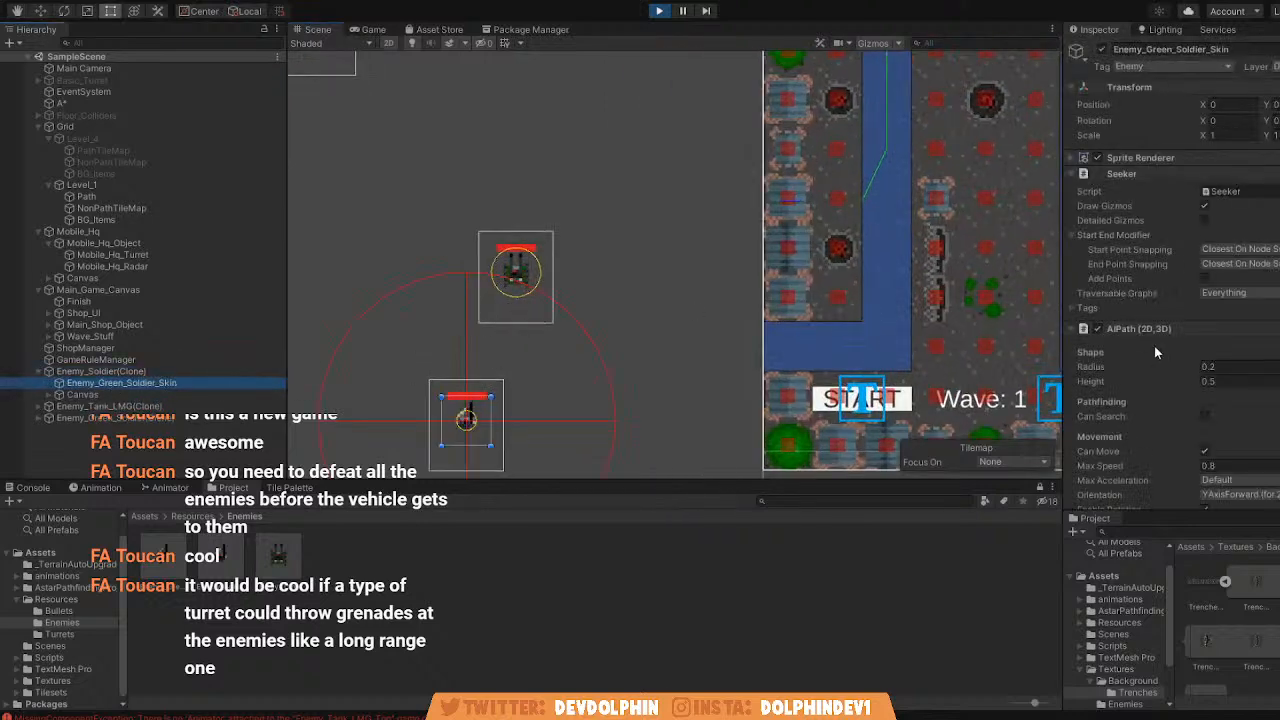
pyautogui.scroll(-3, 1204, 350)
pyautogui.click(1205, 285)
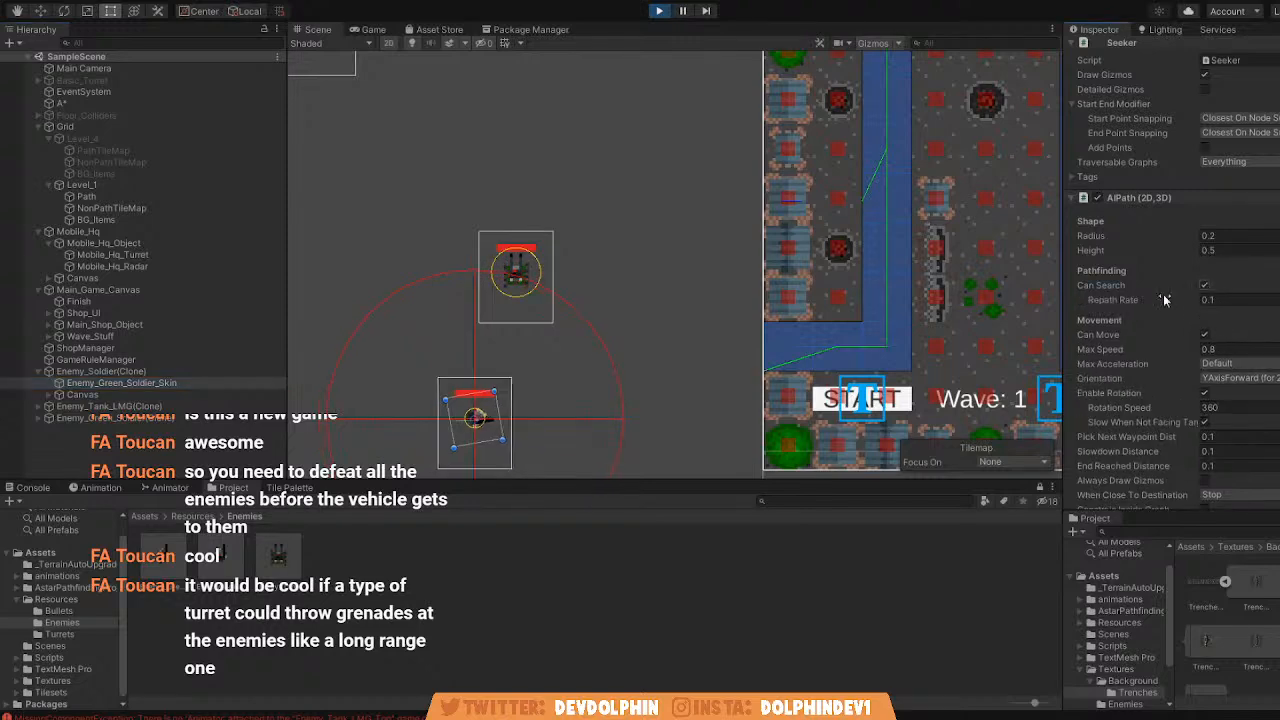
# Enable Can Search on the running Enemy_Green_Soldier clone's skin, and disable it again while the soldier is moving.
pyautogui.scroll(-2, 716, 318)
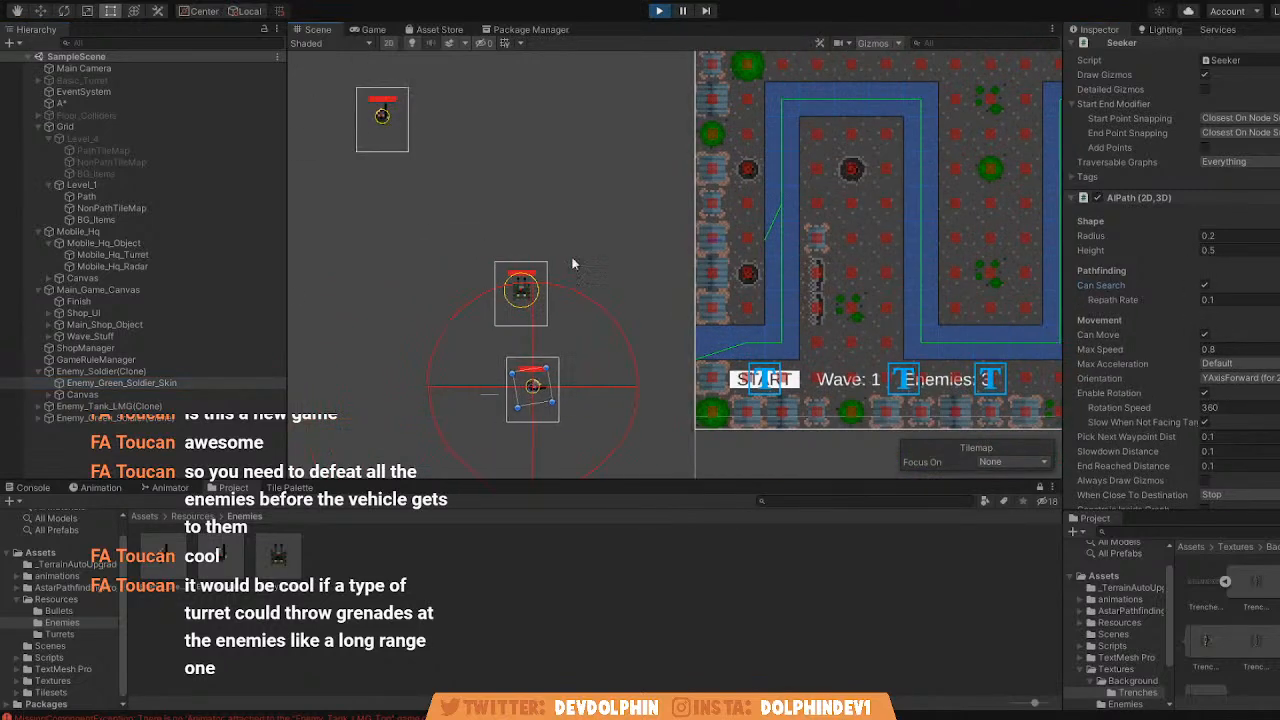
pyautogui.click(164, 406)
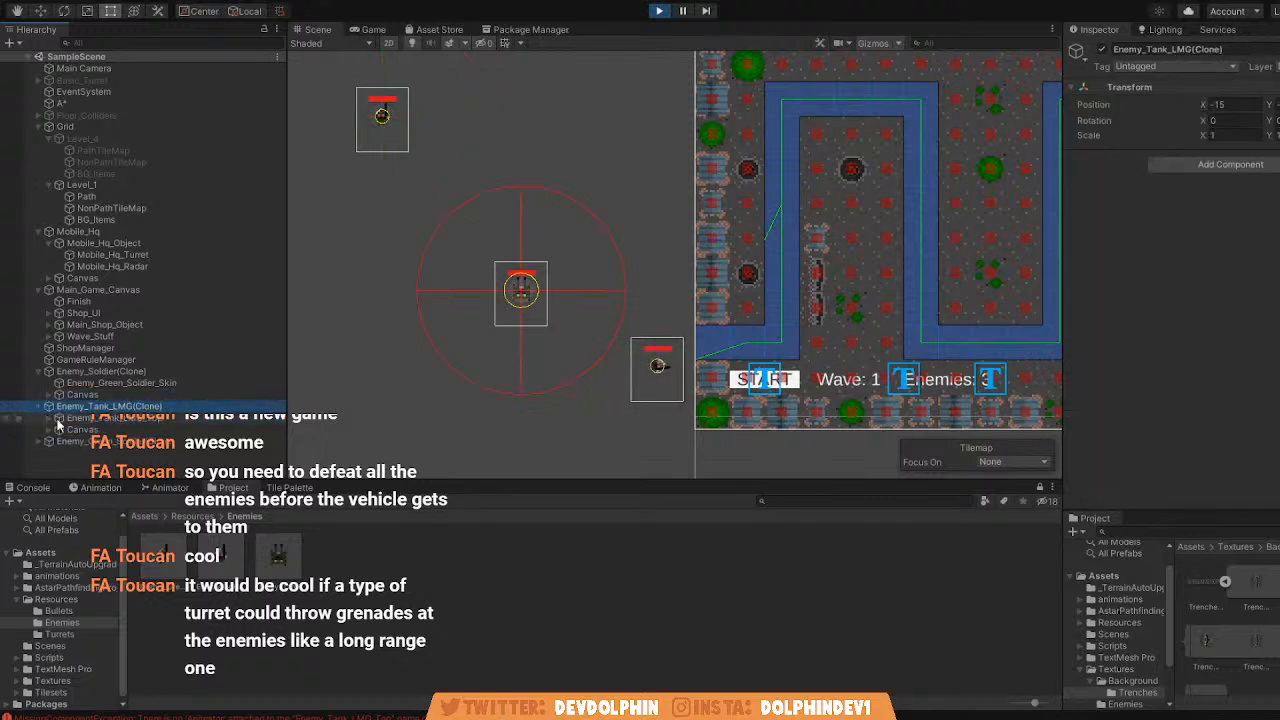
pyautogui.click(58, 442)
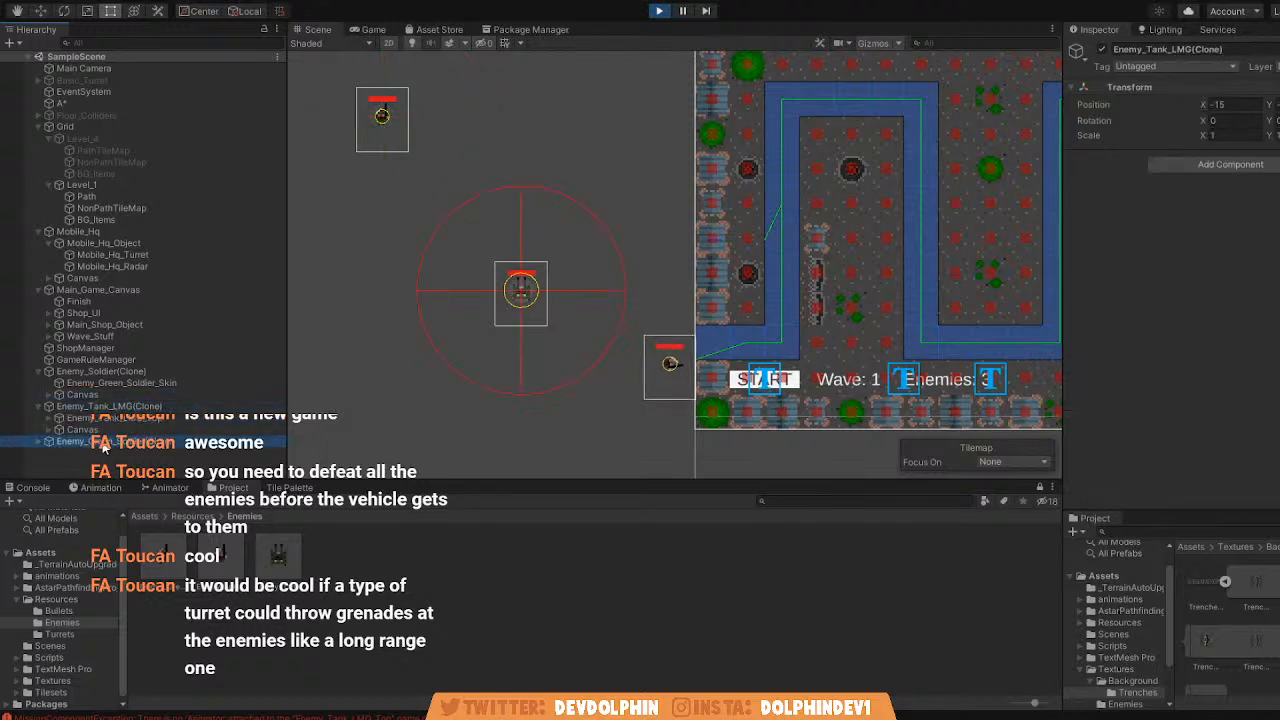
pyautogui.click(37, 441)
pyautogui.click(120, 453)
pyautogui.scroll(-5, 1173, 335)
pyautogui.click(1205, 154)
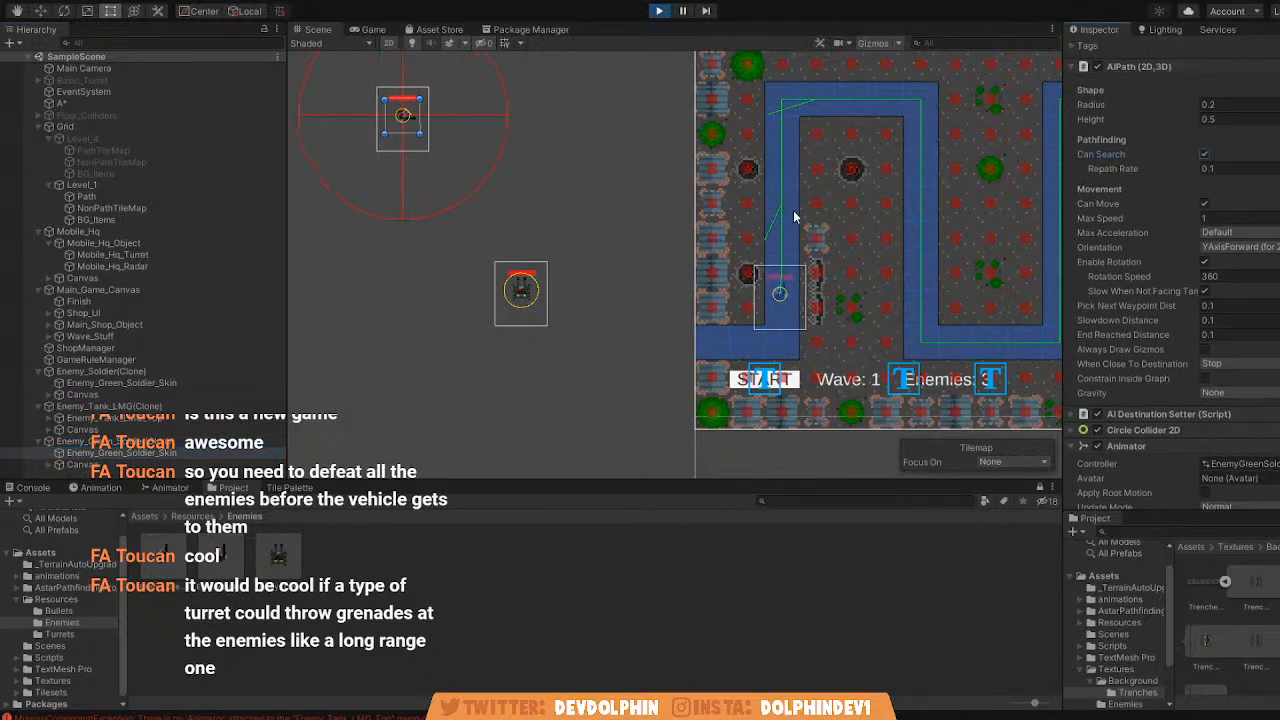
pyautogui.click(1205, 154)
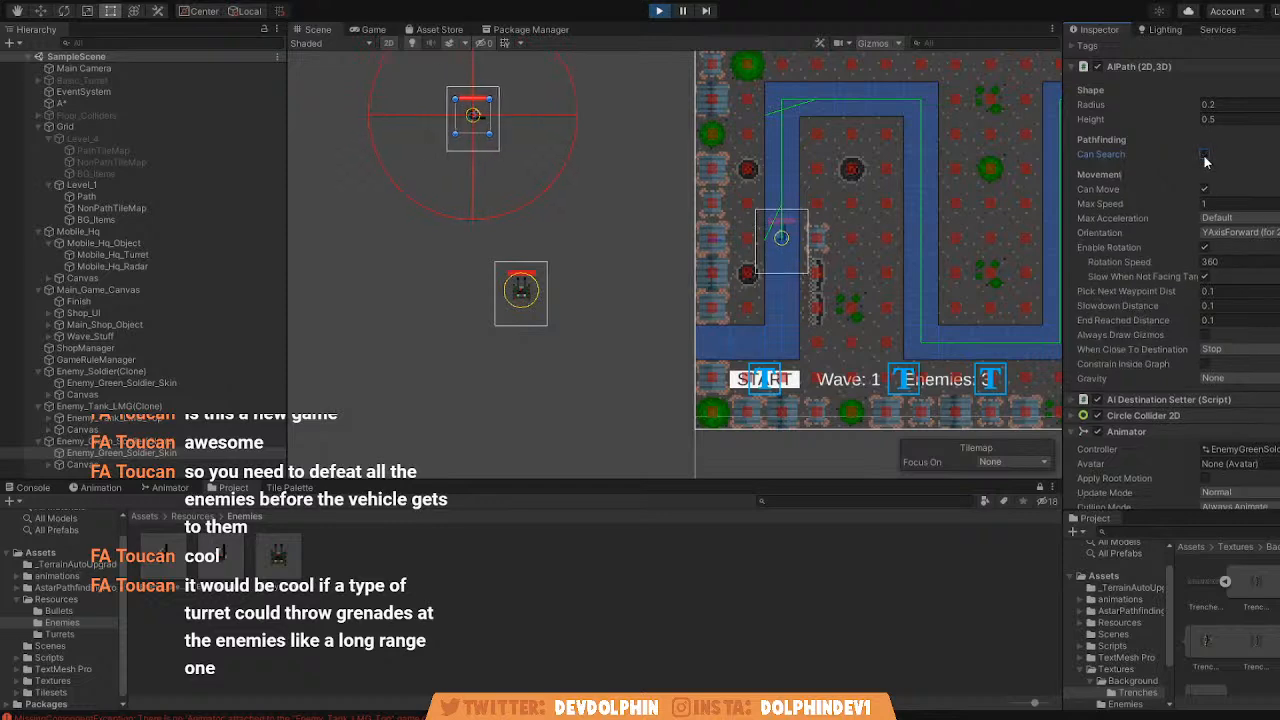
# Enable Can Search on the running Enemy_Green_Soldier clone's skin and set its AIPath Radius and Height to 0.01.
pyautogui.click(1206, 154)
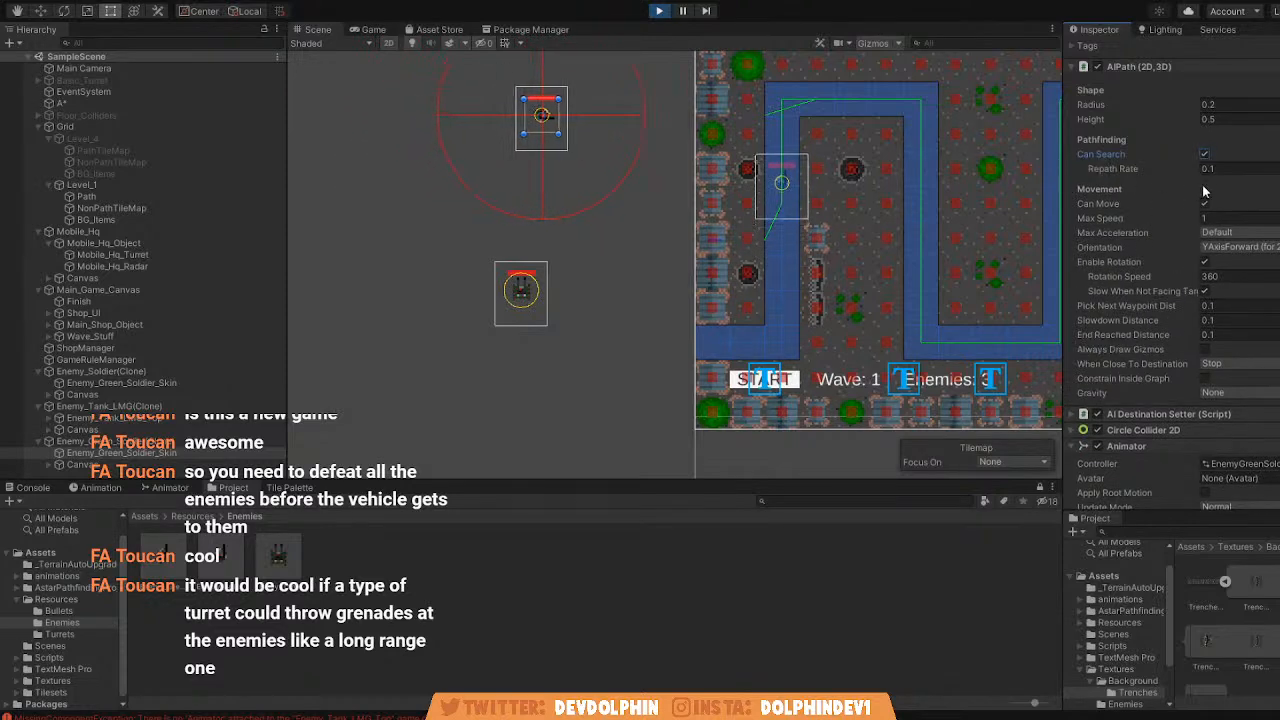
pyautogui.scroll(5, 1177, 182)
pyautogui.click(1249, 366)
pyautogui.write('0.01')
pyautogui.press('Tab')
pyautogui.write('0.01')
pyautogui.scroll(-3, 747, 211)
# Move the running green soldier's skin farther outside the map's left edge and enable Constrain Inside Graph in its AIPath.
pyautogui.click(41, 11)
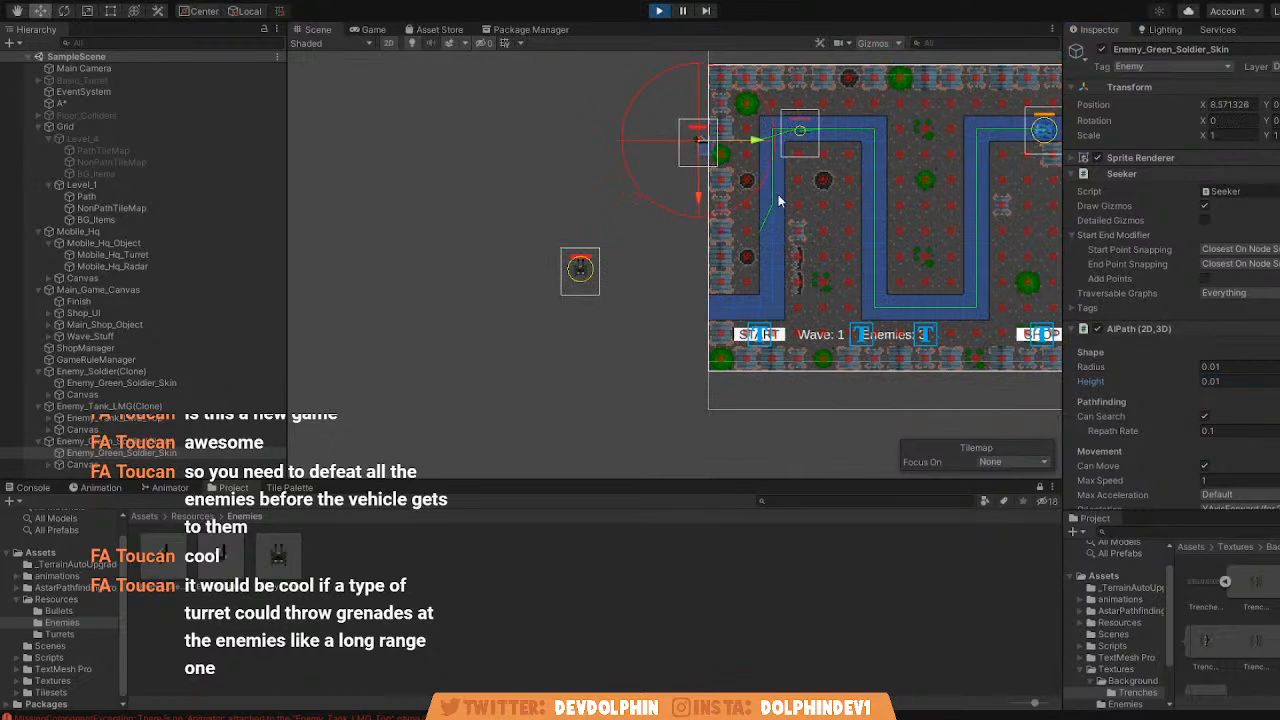
pyautogui.moveTo(723, 149); pyautogui.dragTo(353, 129)
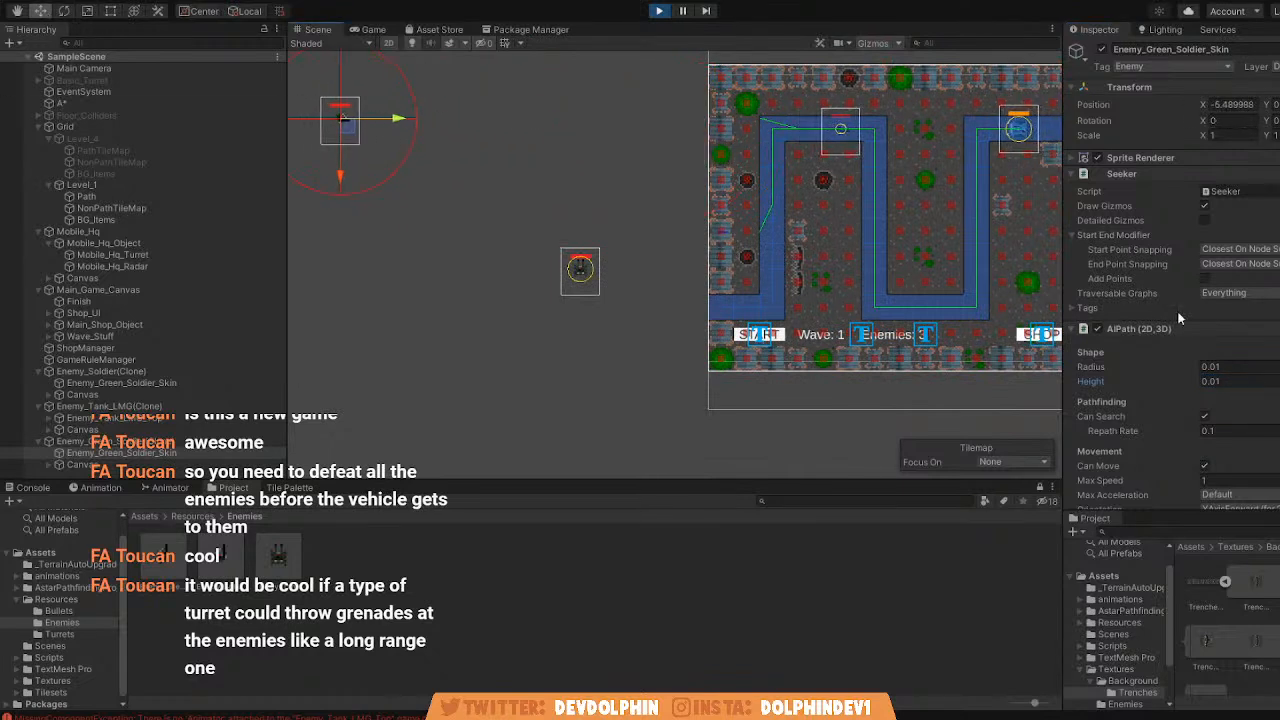
pyautogui.scroll(-3, 1142, 288)
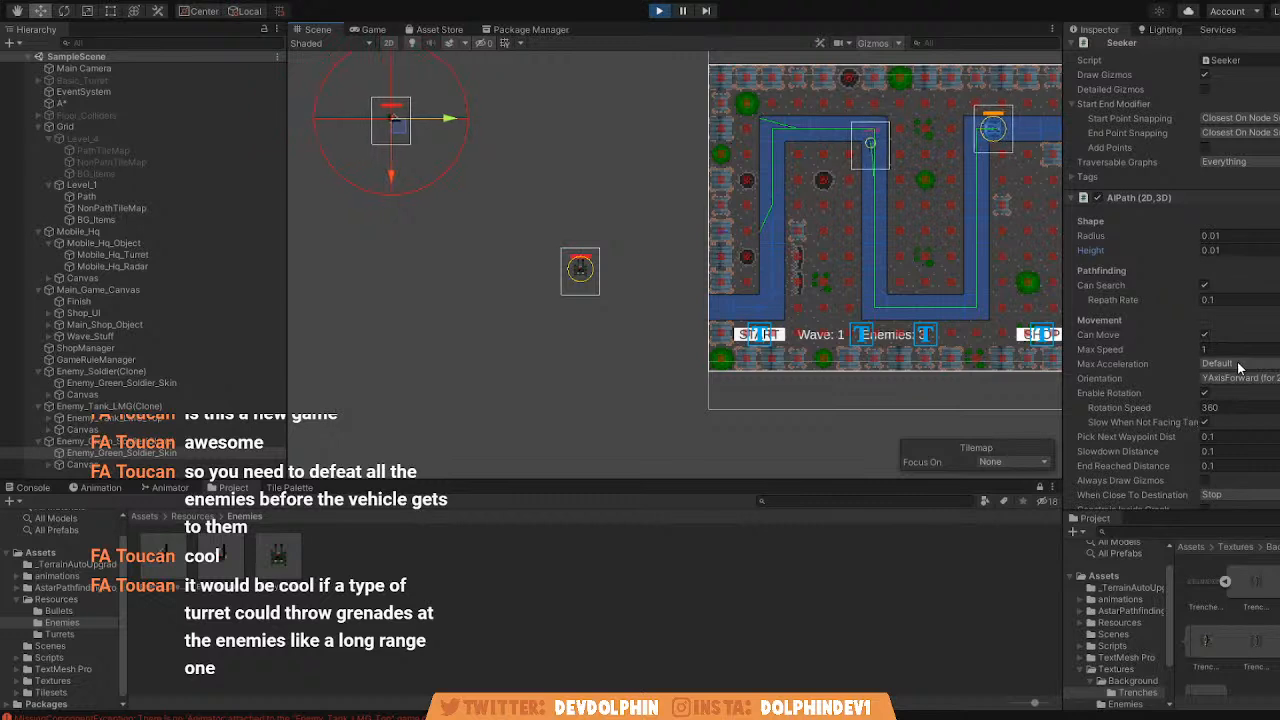
pyautogui.scroll(-3, 1245, 393)
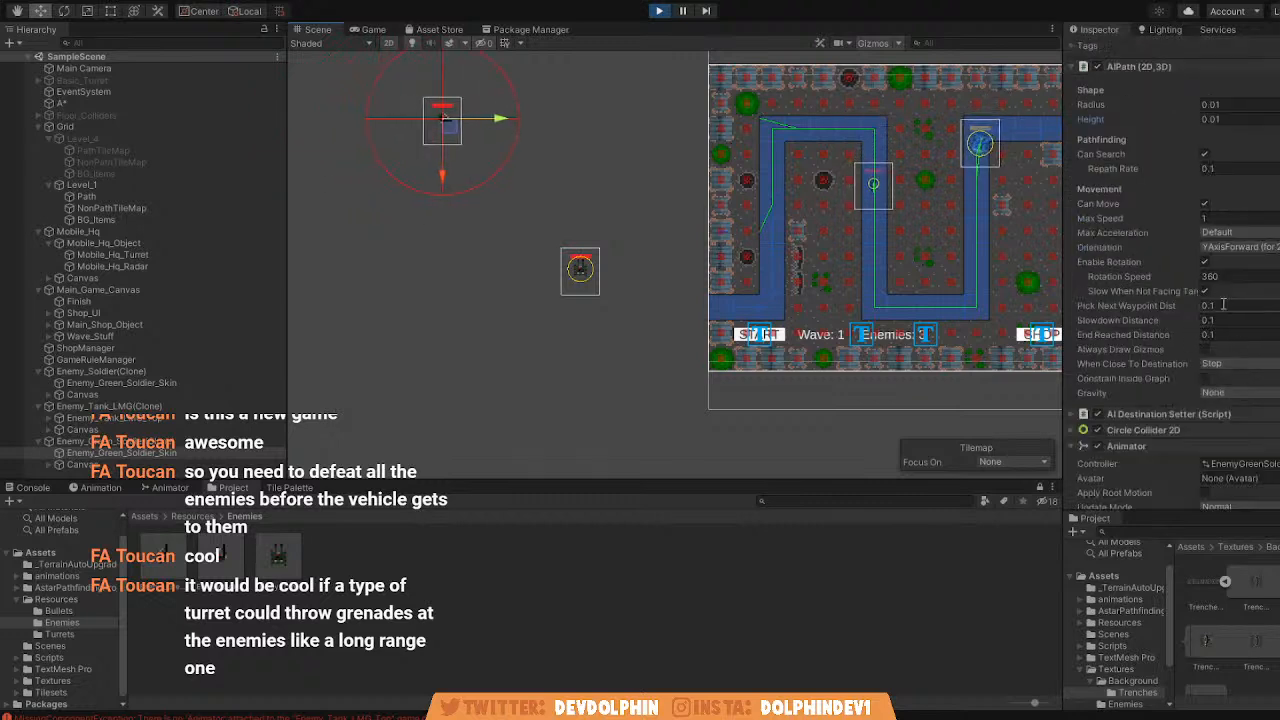
pyautogui.click(1205, 378)
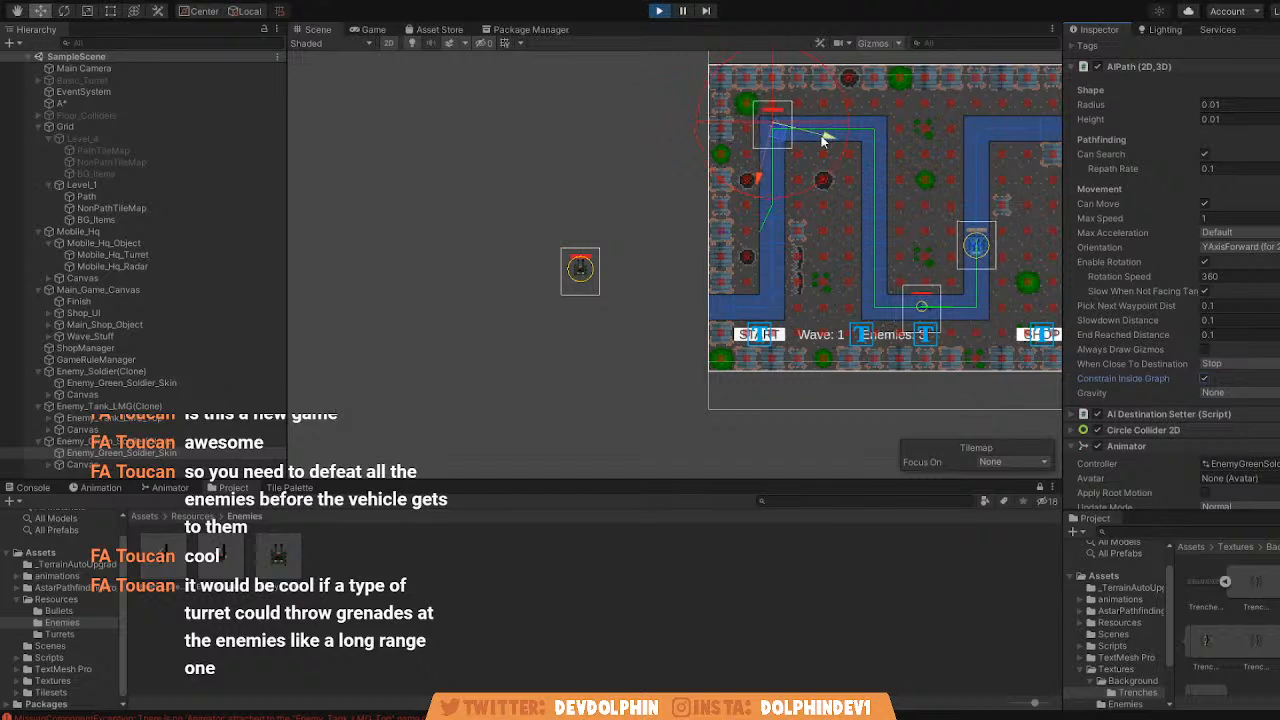
# Test the graph constraint by repeatedly trying to move the running green soldier out past the map's left edge.
pyautogui.moveTo(769, 152); pyautogui.dragTo(519, 256)
pyautogui.moveTo(722, 309); pyautogui.dragTo(541, 312)
pyautogui.moveTo(719, 309); pyautogui.dragTo(456, 345)
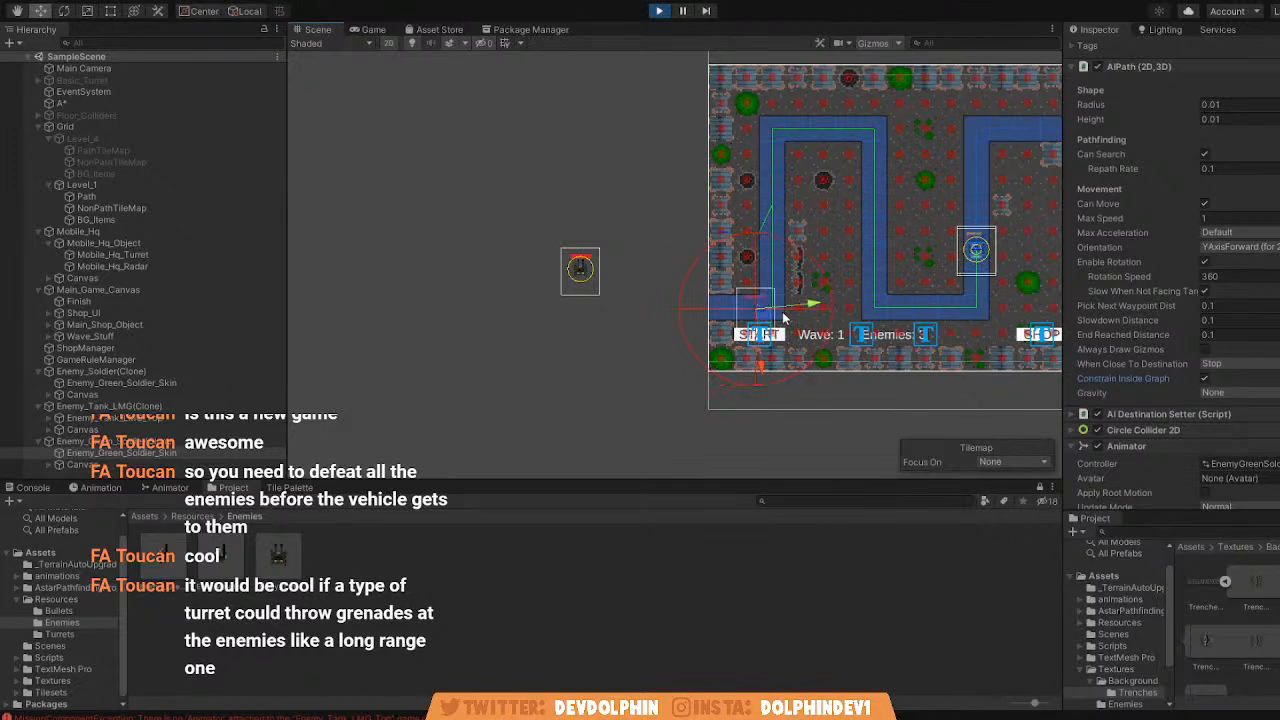
pyautogui.moveTo(852, 211); pyautogui.dragTo(697, 221, button='middle')
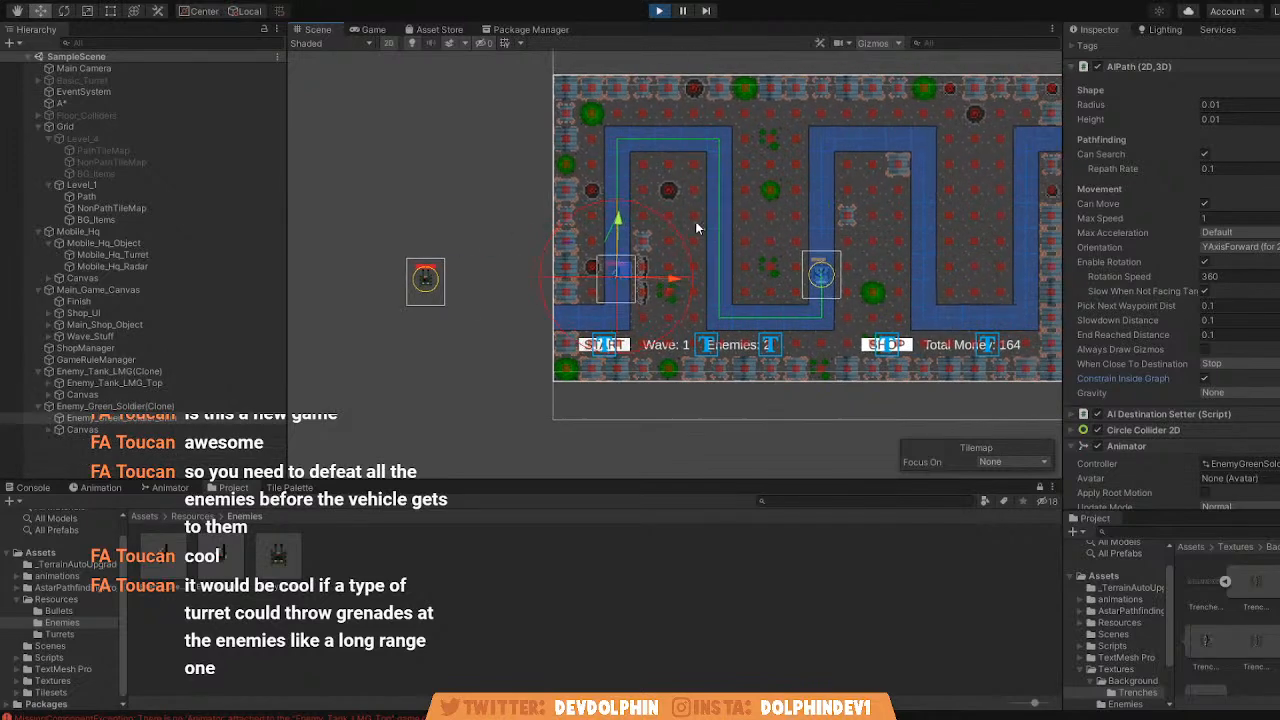
pyautogui.scroll(2, 720, 238)
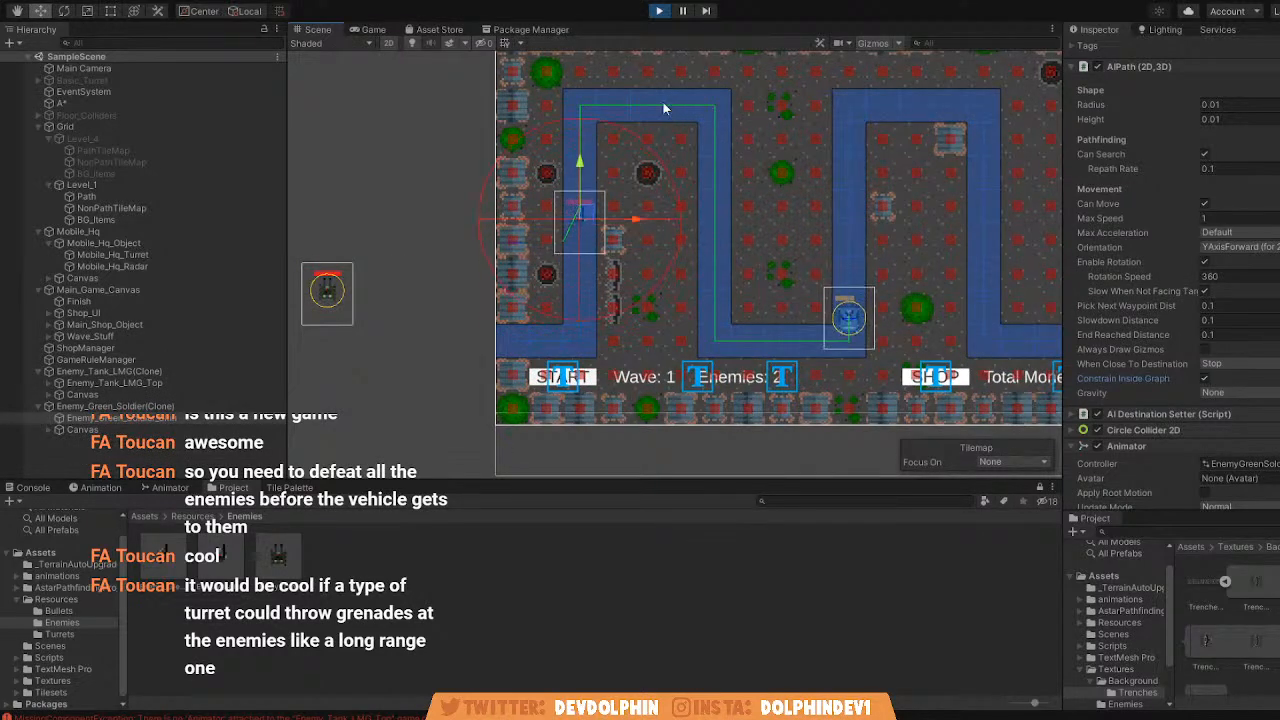
# Stop the game and enable Constrain Inside Graph in the AIPath of the Enemy_Soldier prefab's skin object.
pyautogui.click(662, 15)
pyautogui.click(238, 551)
pyautogui.click(1187, 90)
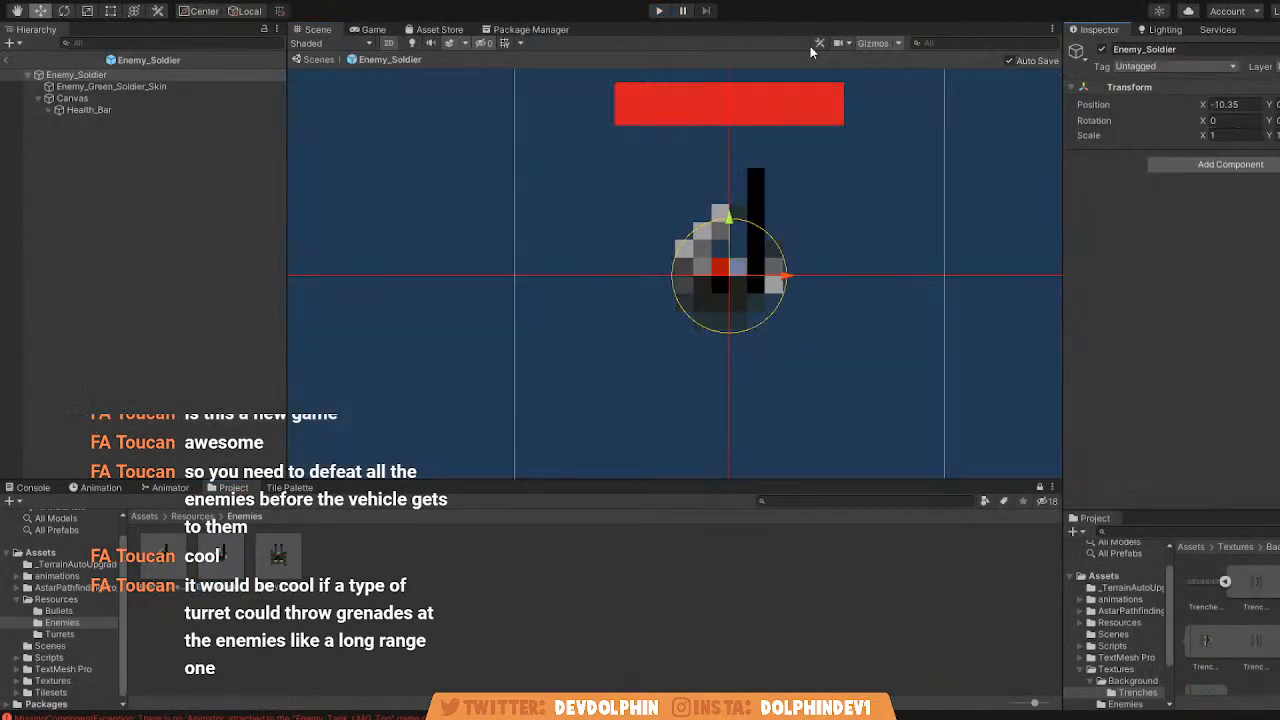
pyautogui.click(126, 87)
pyautogui.scroll(-10, 1215, 380)
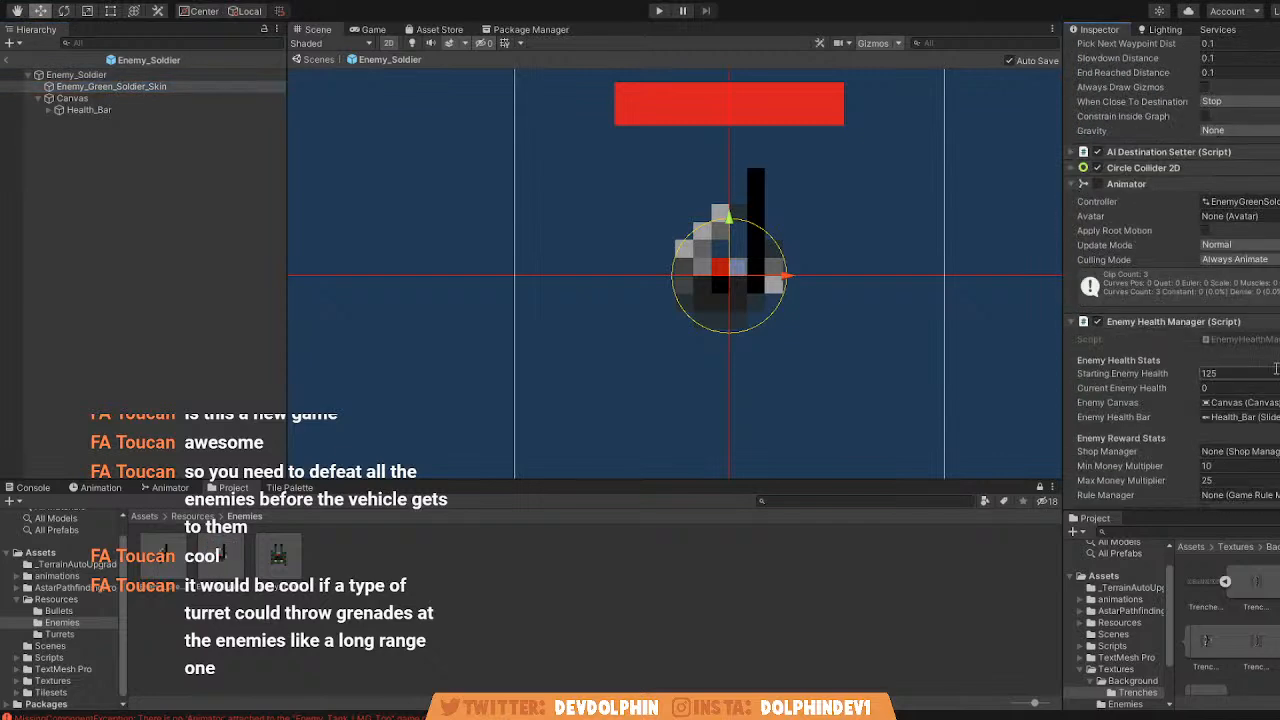
pyautogui.scroll(3, 1220, 302)
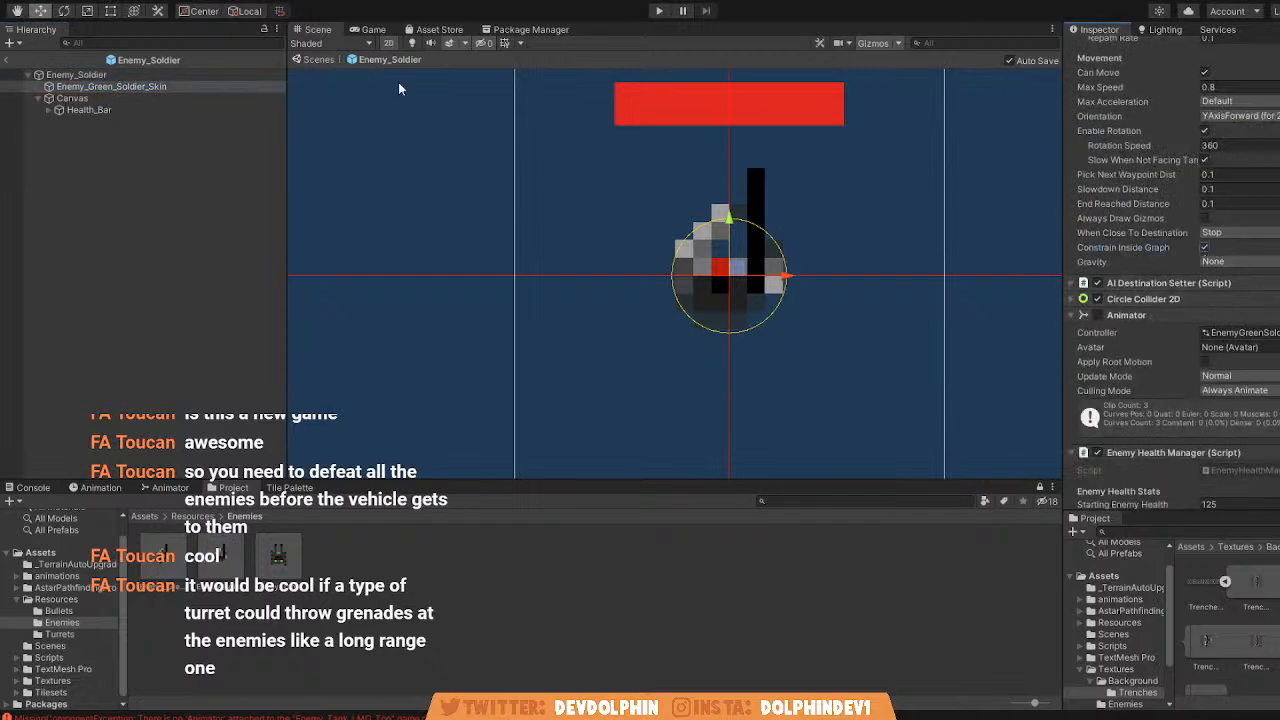
pyautogui.click(311, 62)
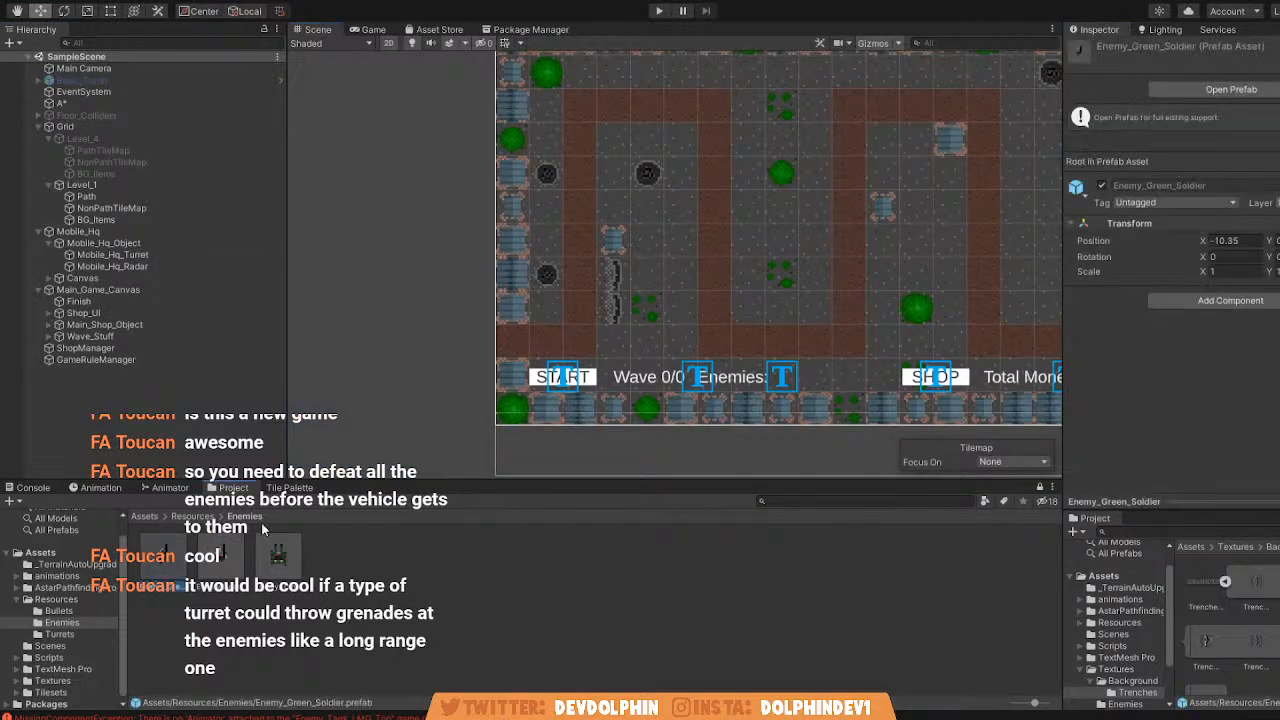
# Enable Can Search and Constrain Inside Graph in the AIPath of the Enemy_Green_Soldier prefab's skin object.
pyautogui.click(1199, 94)
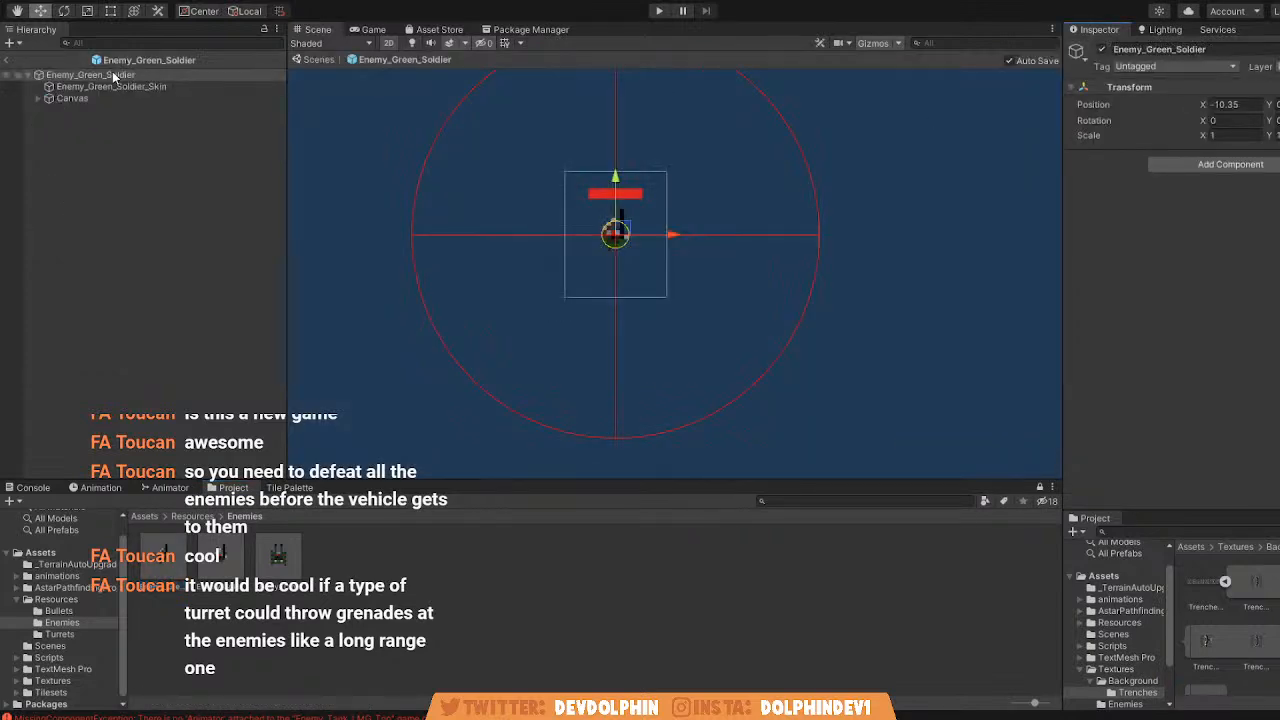
pyautogui.scroll(-3, 1230, 300)
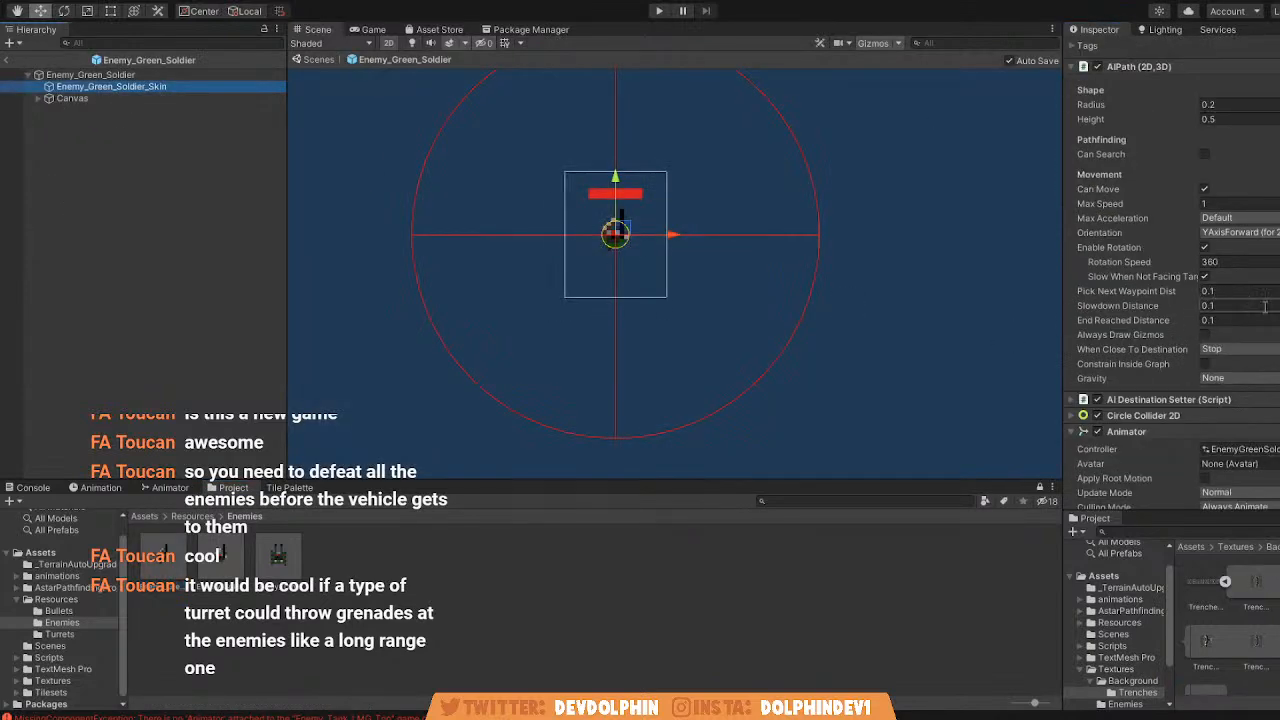
pyautogui.click(1204, 154)
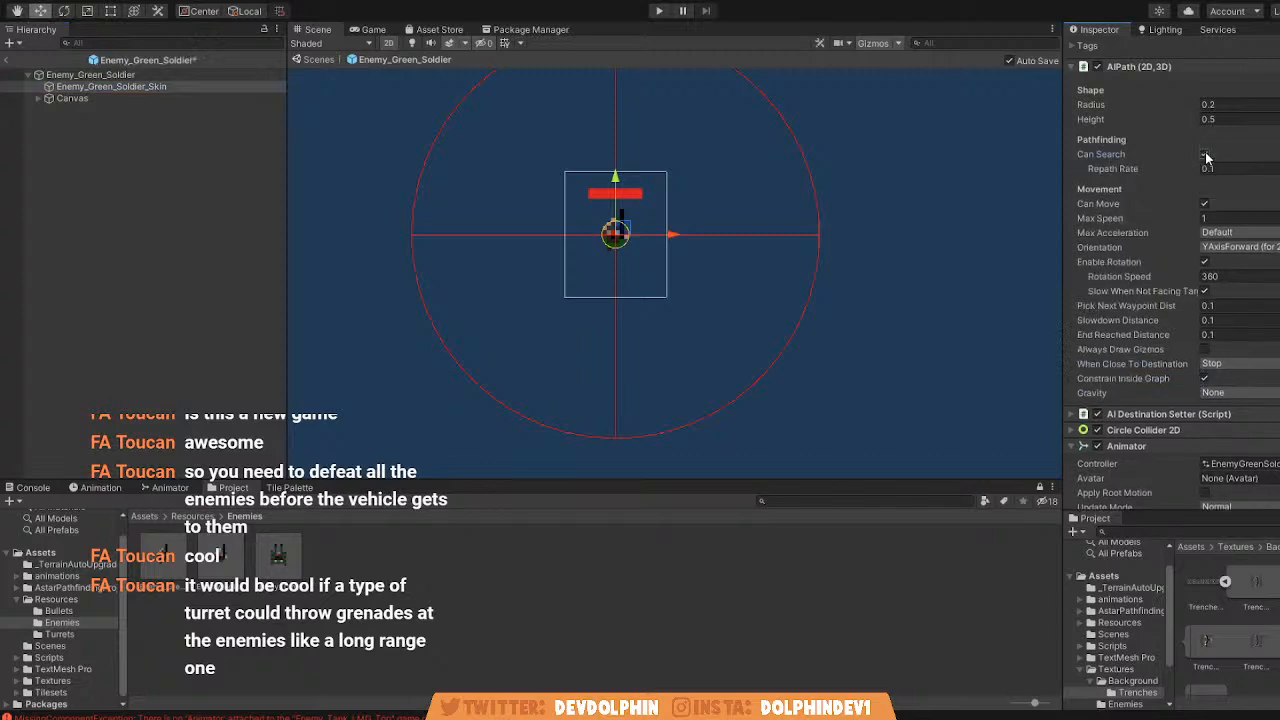
pyautogui.click(318, 60)
# Enable Can Search in the AIPath of Enemy_Tank_LMG_Top in the Enemy_Tank_LMG prefab, and return to the scene.
pyautogui.click(268, 572)
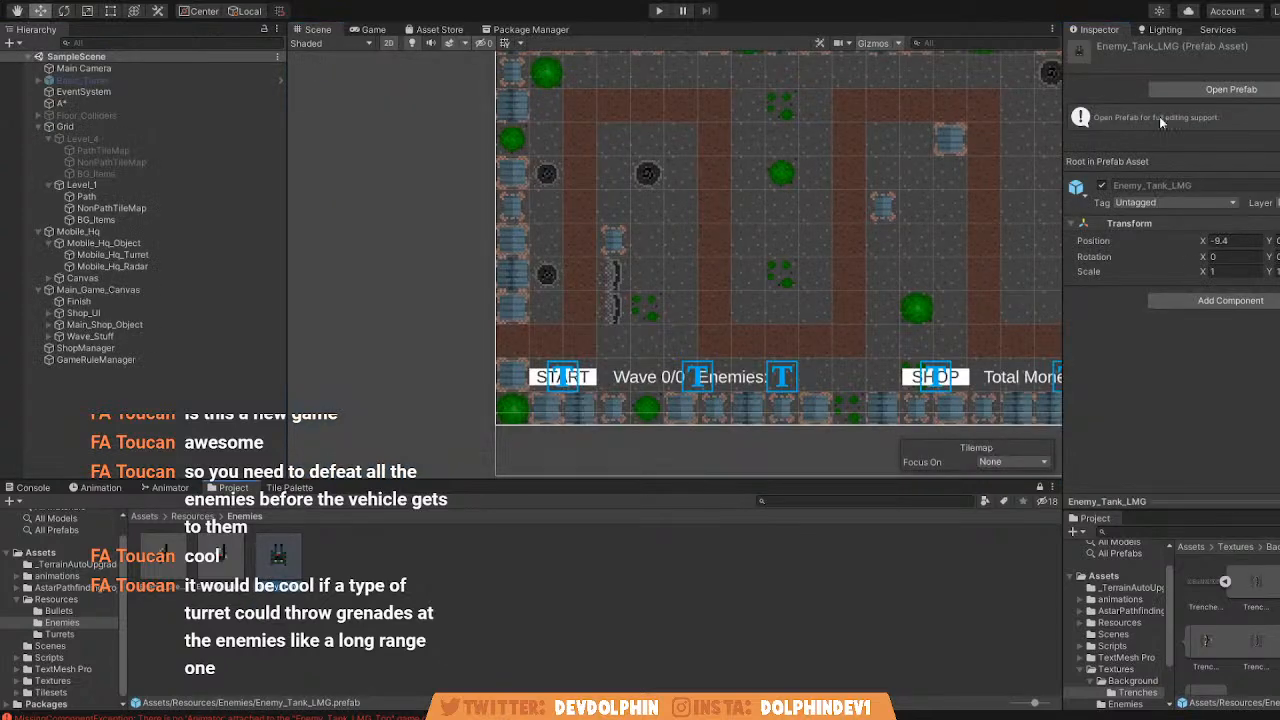
pyautogui.click(1199, 91)
pyautogui.click(55, 88)
pyautogui.scroll(-5, 1277, 285)
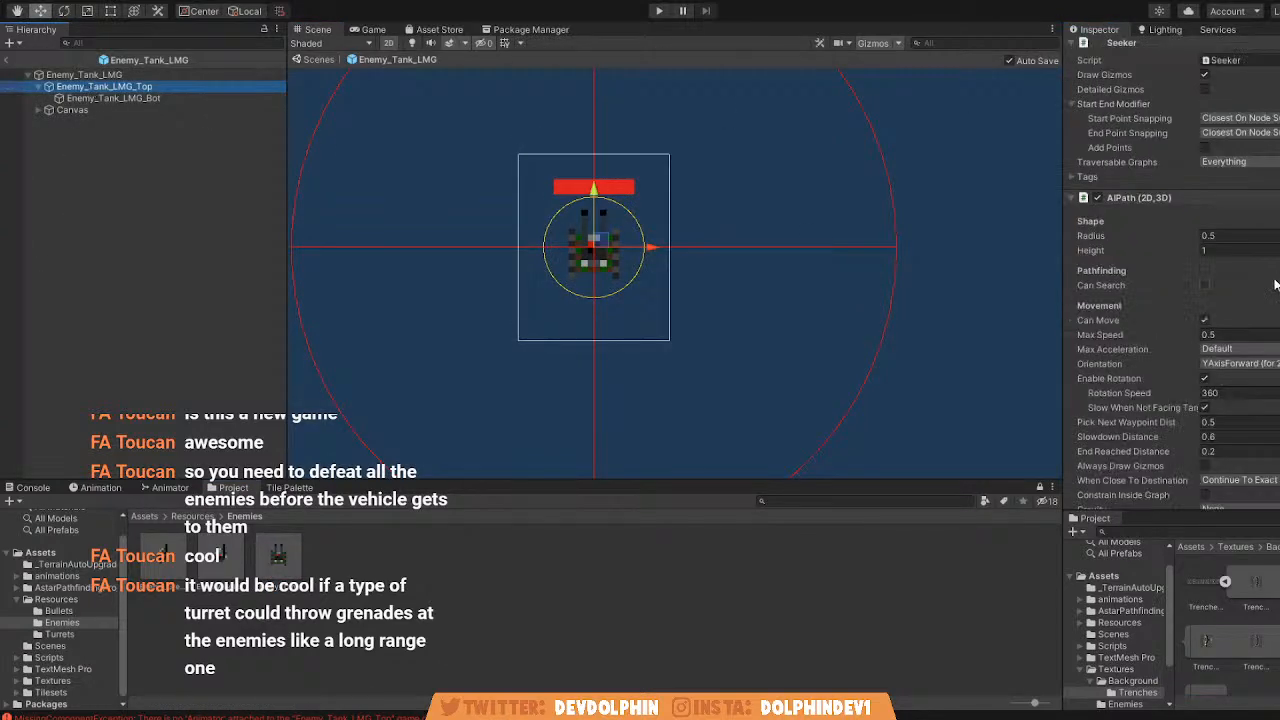
pyautogui.scroll(-5, 1210, 295)
pyautogui.scroll(5, 1225, 296)
pyautogui.scroll(-5, 1240, 298)
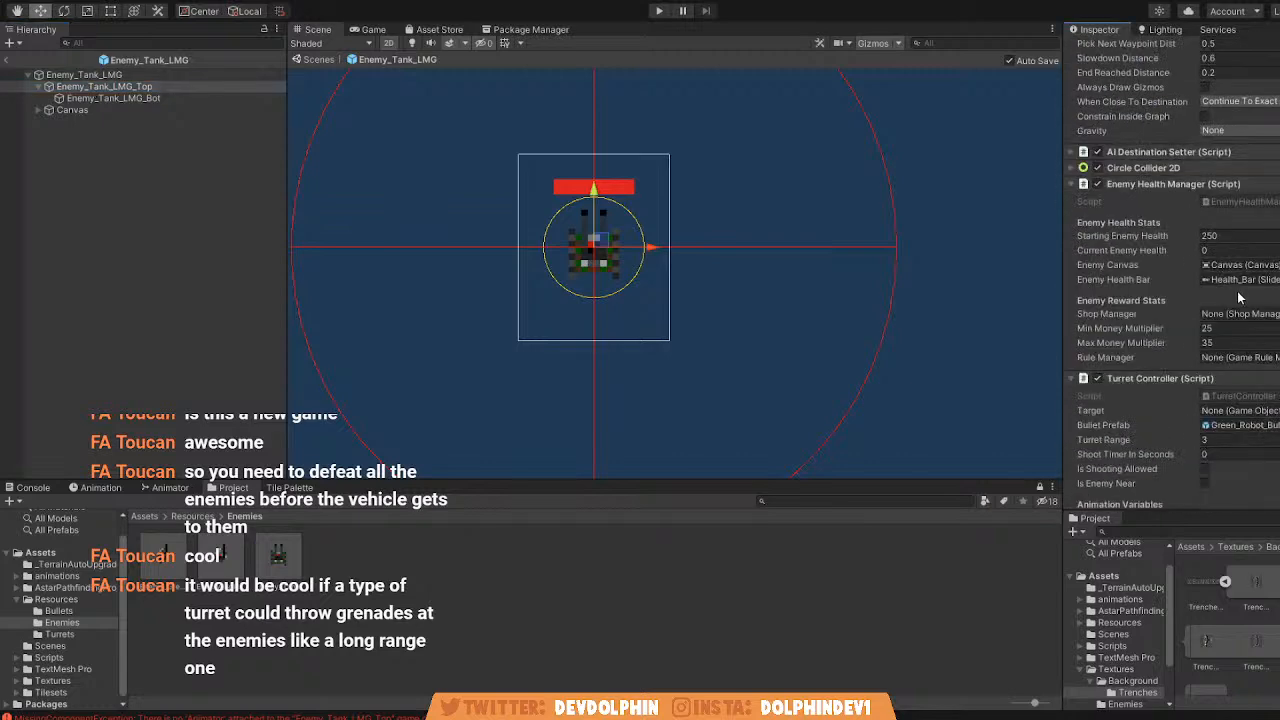
pyautogui.scroll(5, 1210, 125)
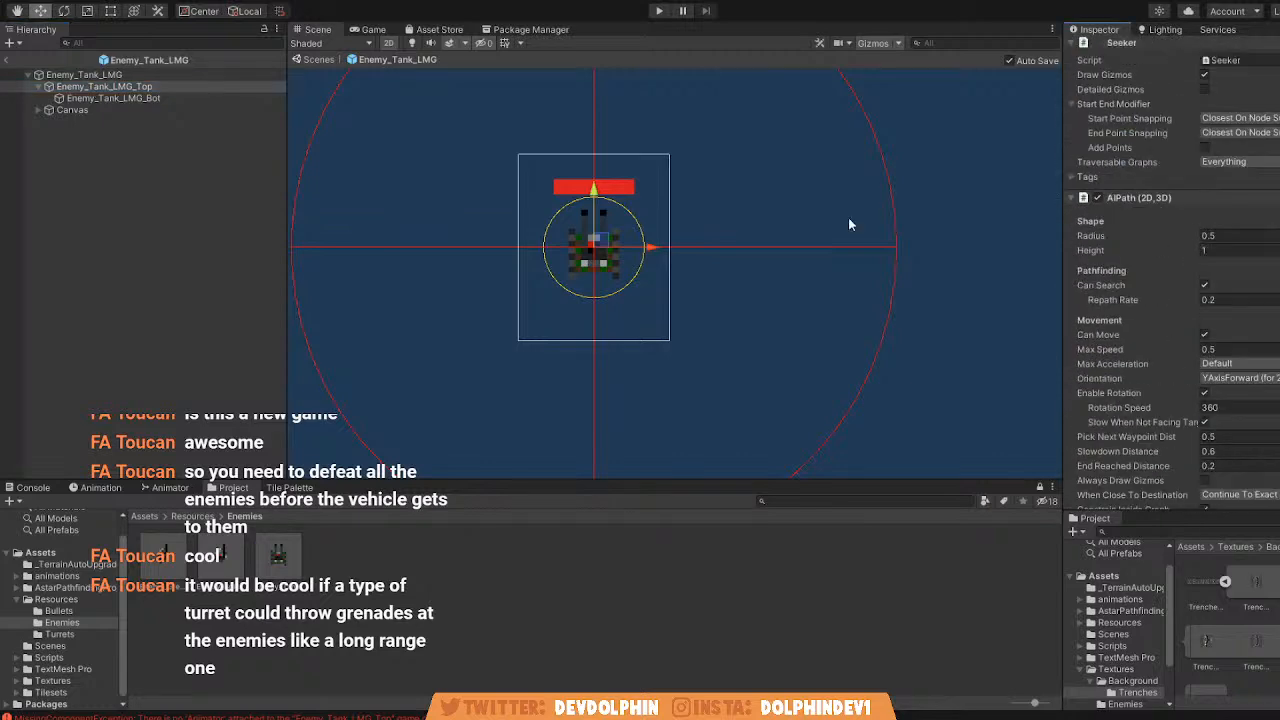
pyautogui.click(320, 60)
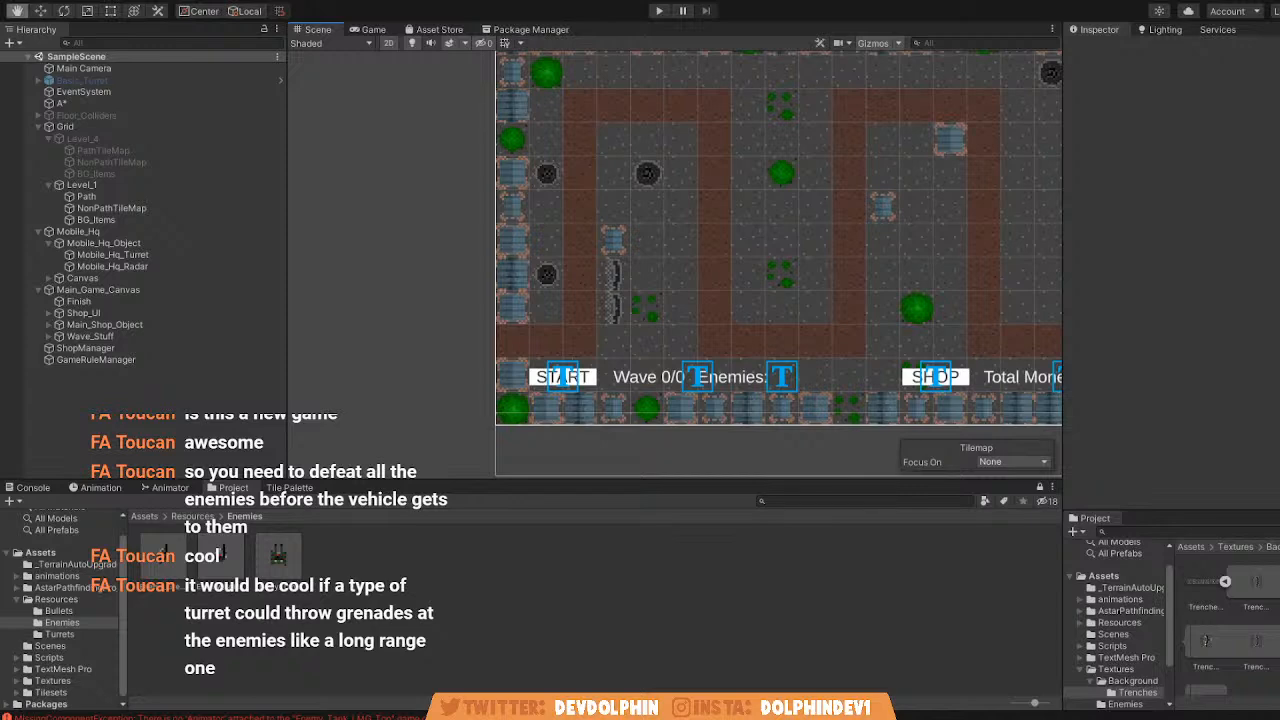
# Run the game, start the first wave, and examine the soldiers' routes along the Level_1 path in the Scene view.
pyautogui.click(659, 11)
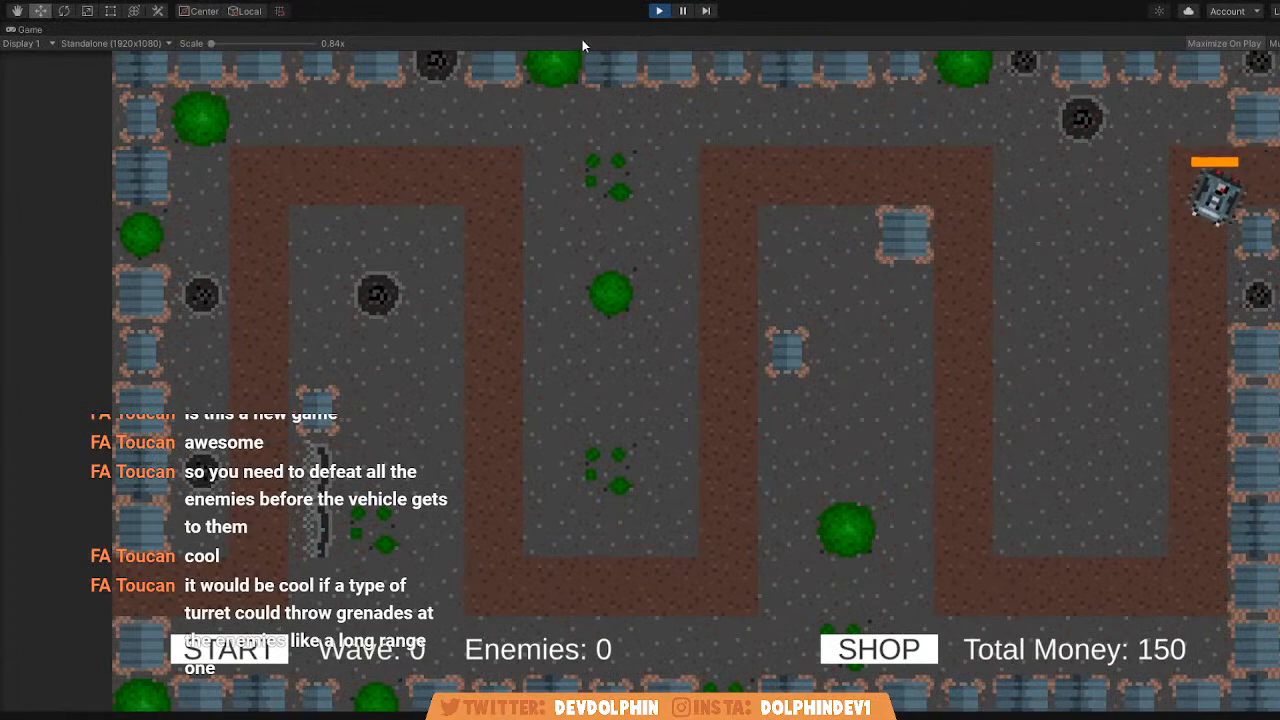
pyautogui.click(632, 86)
pyautogui.click(403, 441)
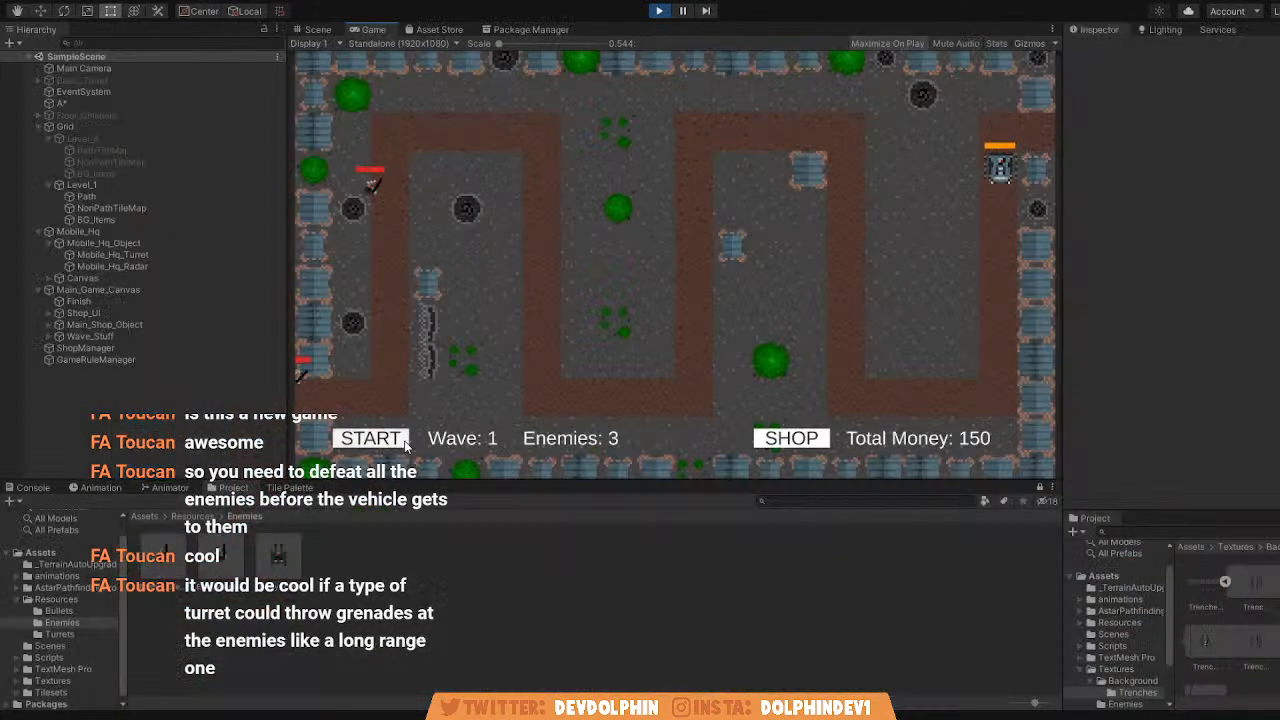
pyautogui.click(317, 29)
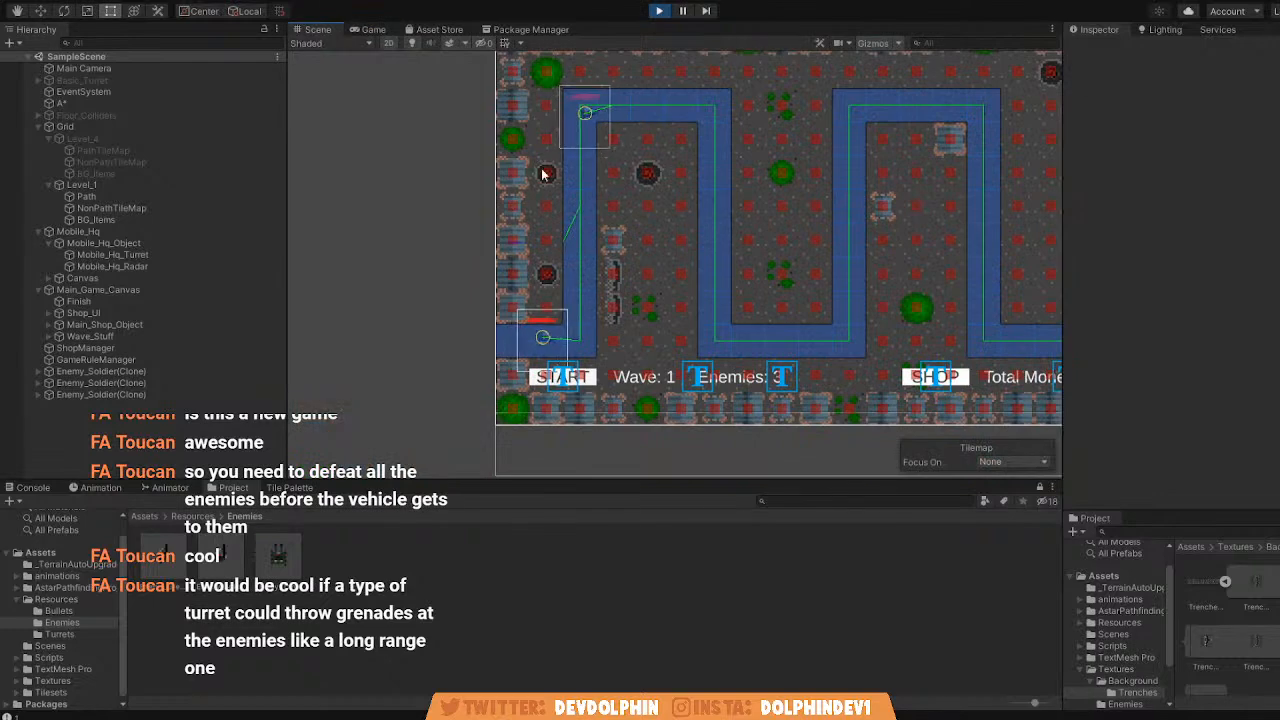
pyautogui.scroll(-2, 648, 218)
pyautogui.moveTo(648, 218); pyautogui.dragTo(715, 228, button='middle')
pyautogui.scroll(-3, 715, 228)
pyautogui.scroll(5, 690, 254)
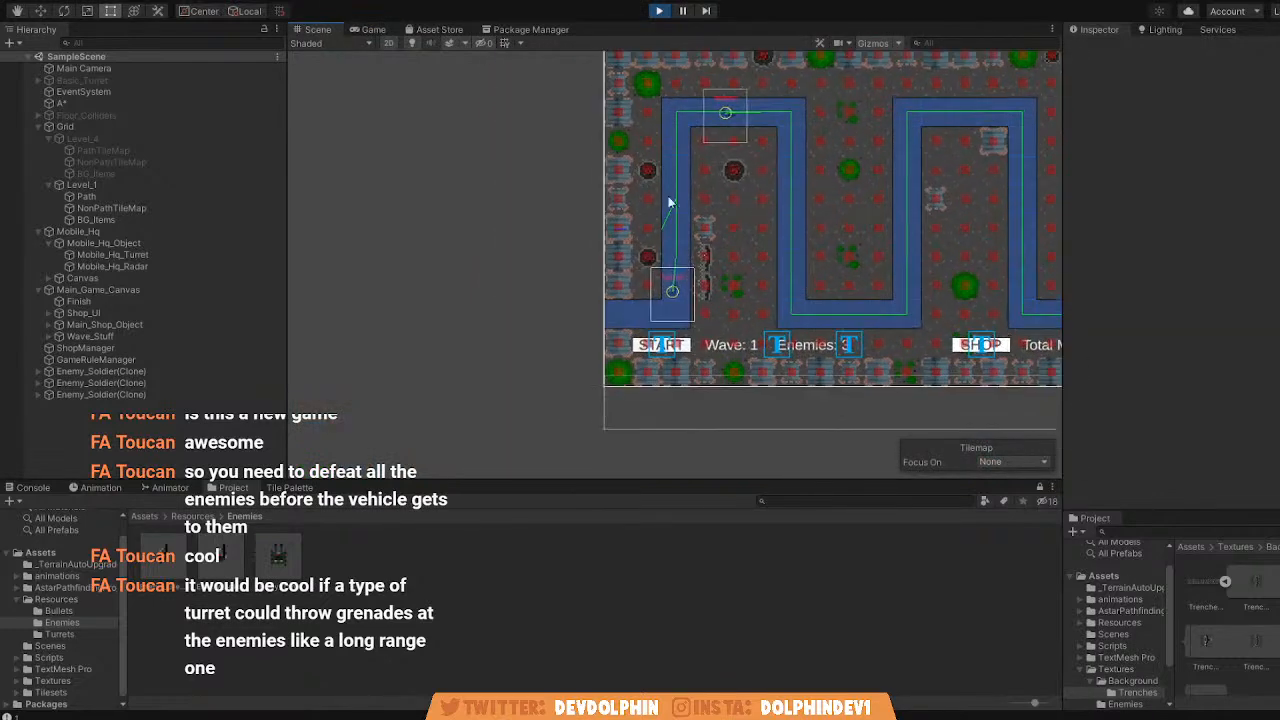
# Watch the soldiers in the Game view, try starting further waves, and stop the game.
pyautogui.click(372, 29)
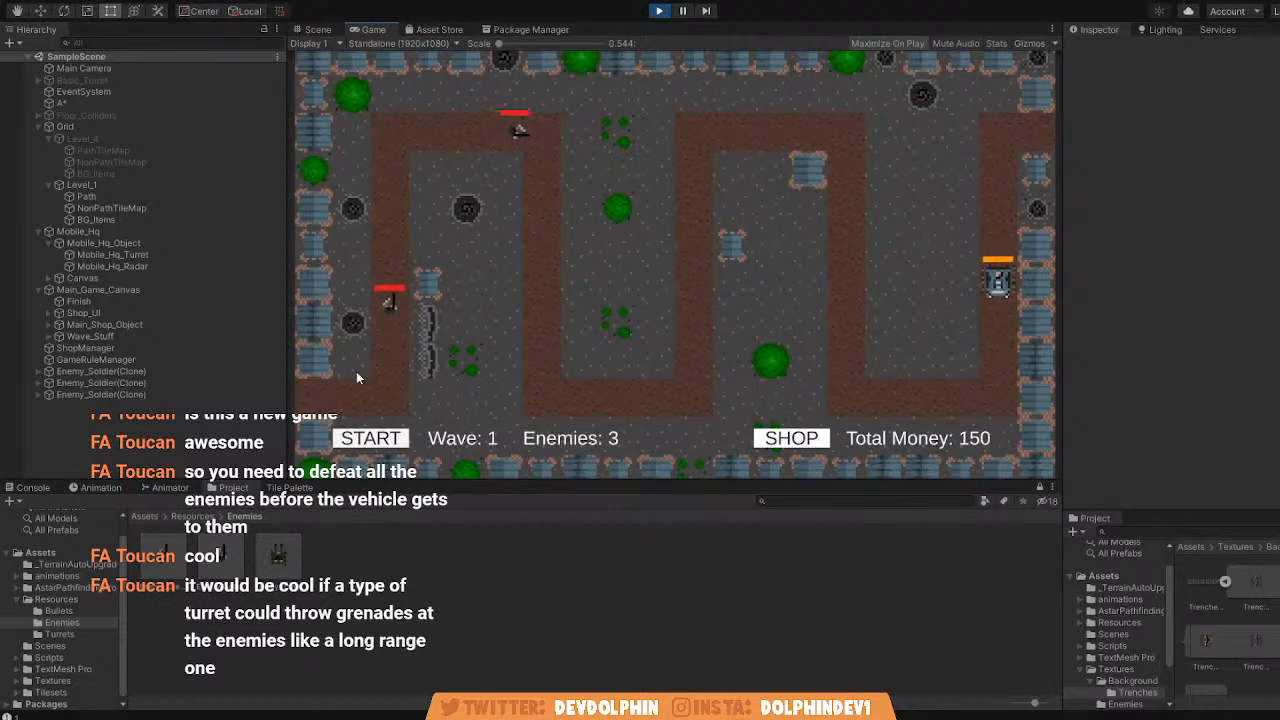
pyautogui.click(398, 440)
pyautogui.click(400, 440)
pyautogui.click(400, 440)
pyautogui.click(400, 440)
pyautogui.click(658, 11)
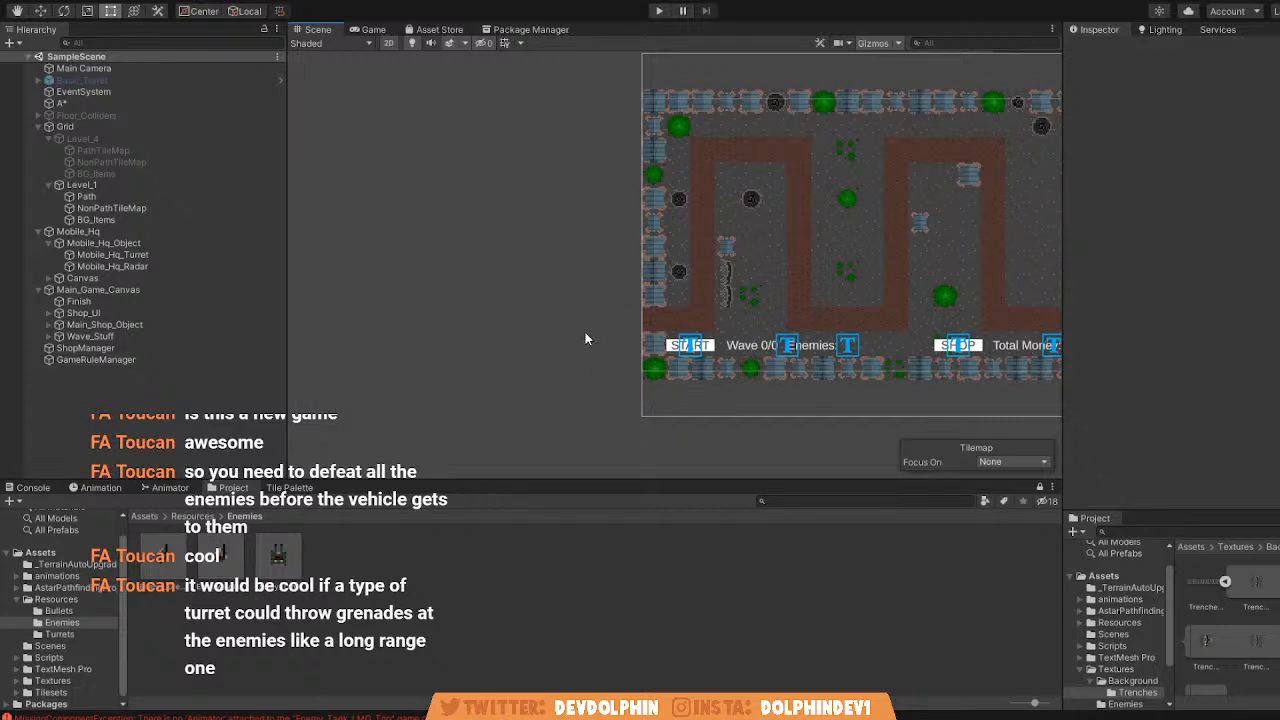
# Deactivate the Level_1 object under Grid and activate Level_4 in its place.
pyautogui.click(98, 185)
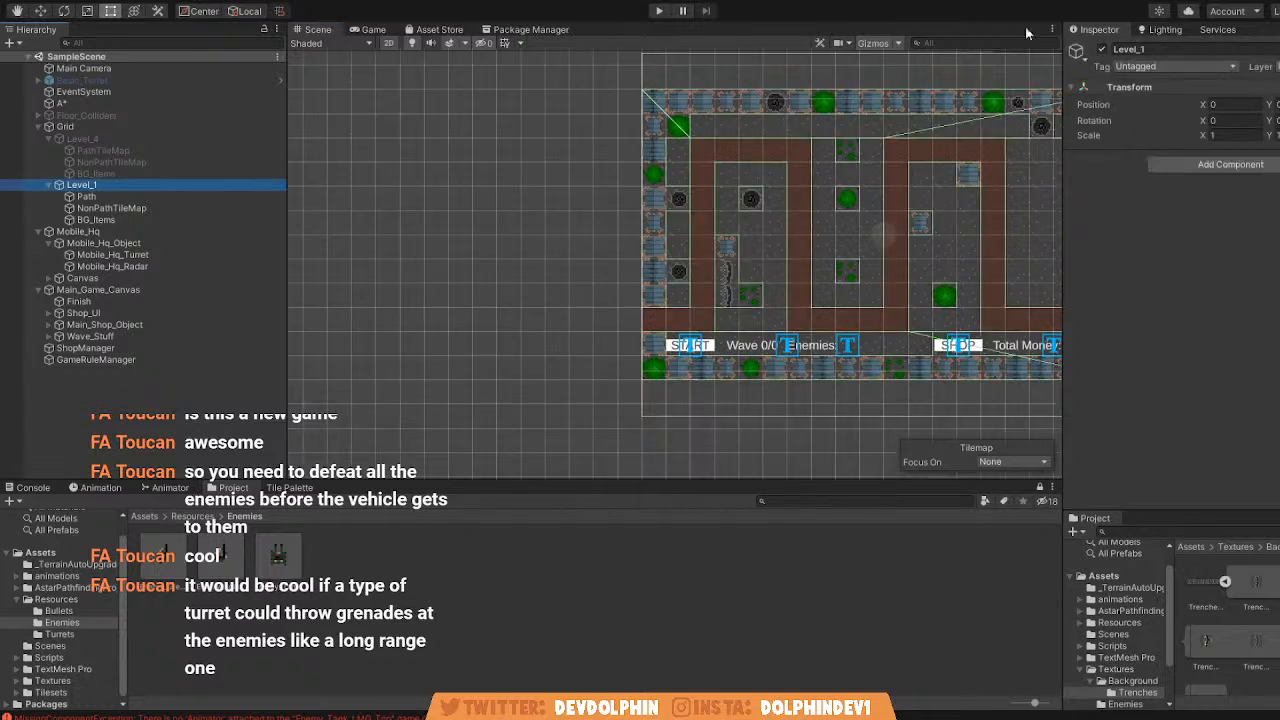
pyautogui.click(1102, 50)
pyautogui.click(153, 149)
pyautogui.doubleClick(153, 146)
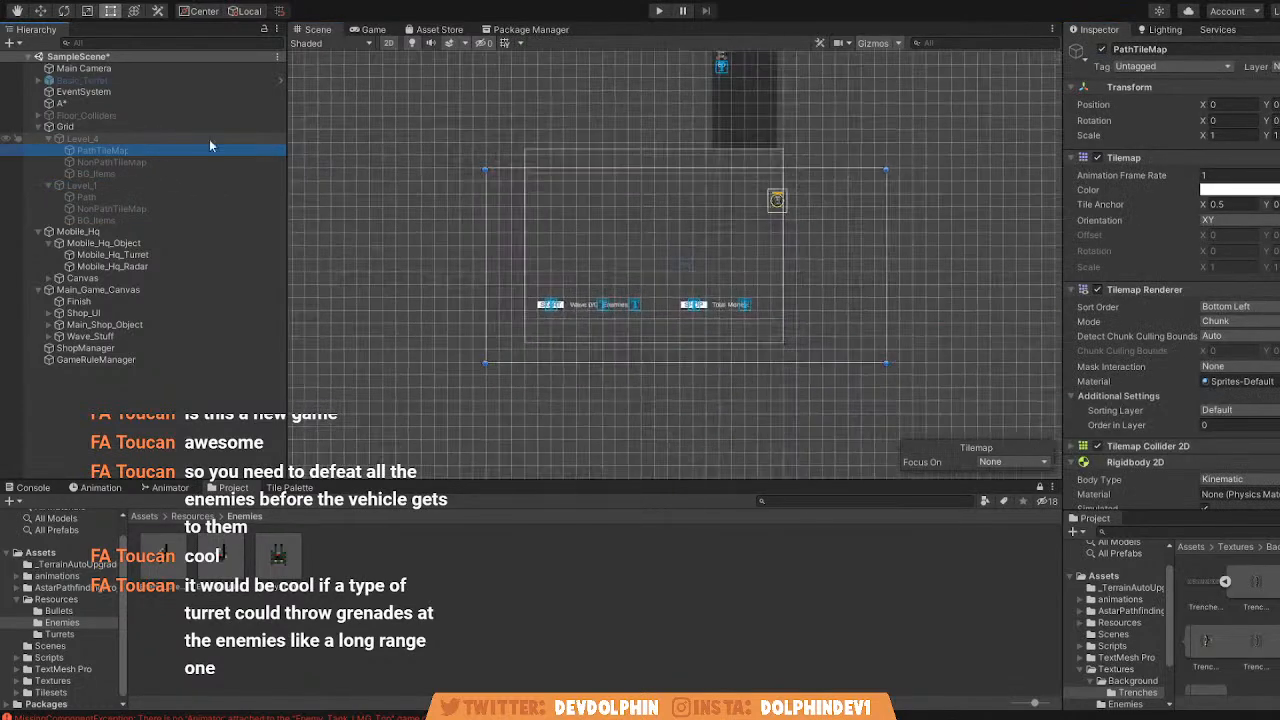
pyautogui.click(182, 140)
pyautogui.click(1103, 50)
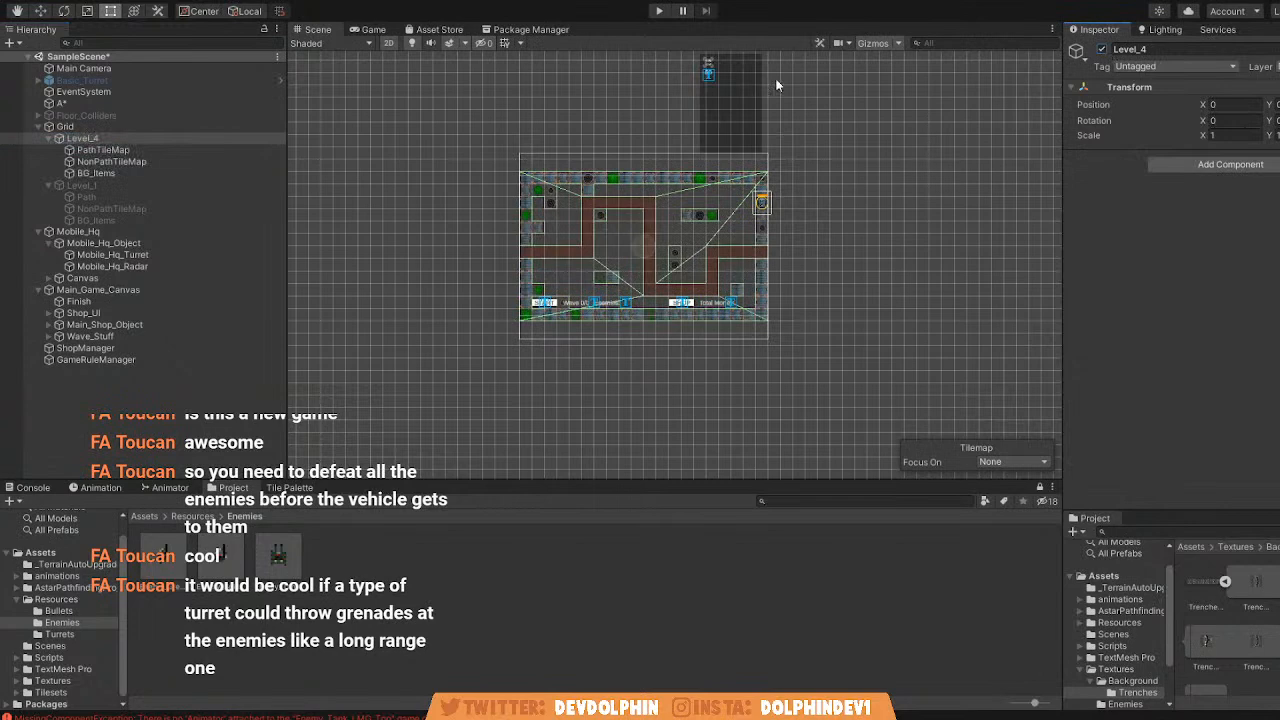
pyautogui.scroll(5, 505, 279)
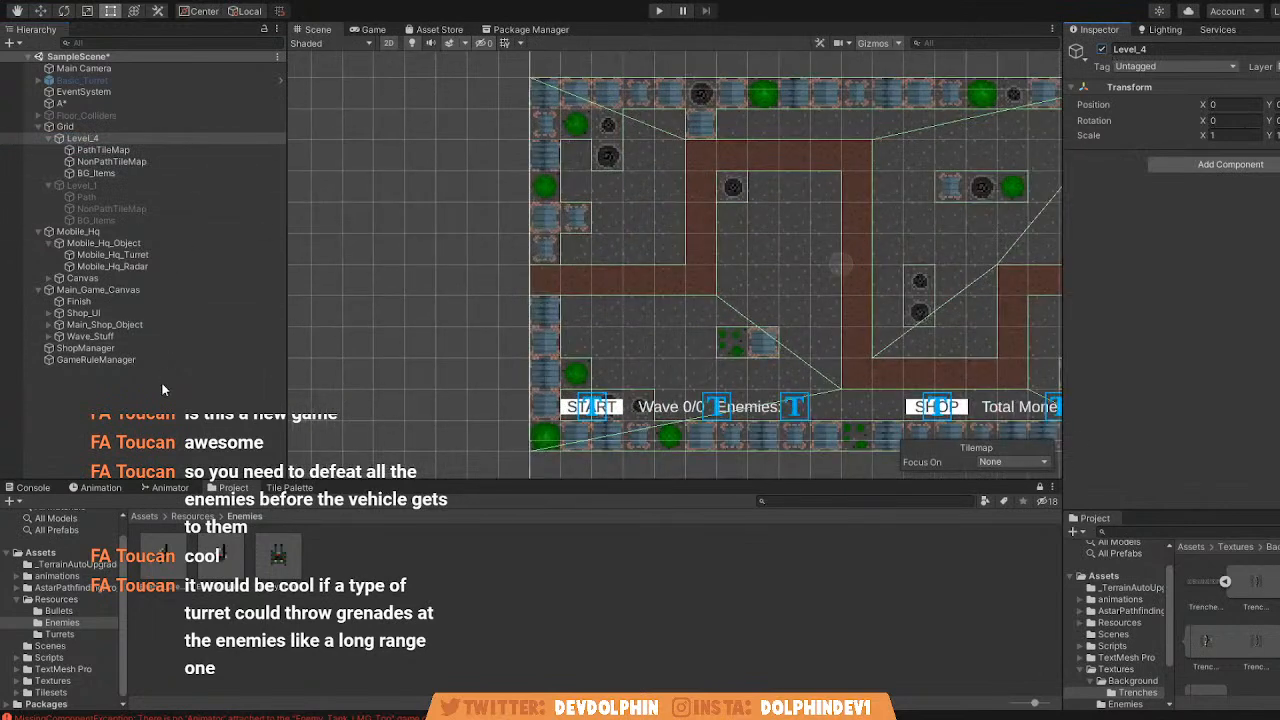
# Turn off Constrain Inside Graph in the AIPath of the Enemy_Soldier prefab's skin object, and return to the scene.
pyautogui.click(384, 180)
pyautogui.click(198, 570)
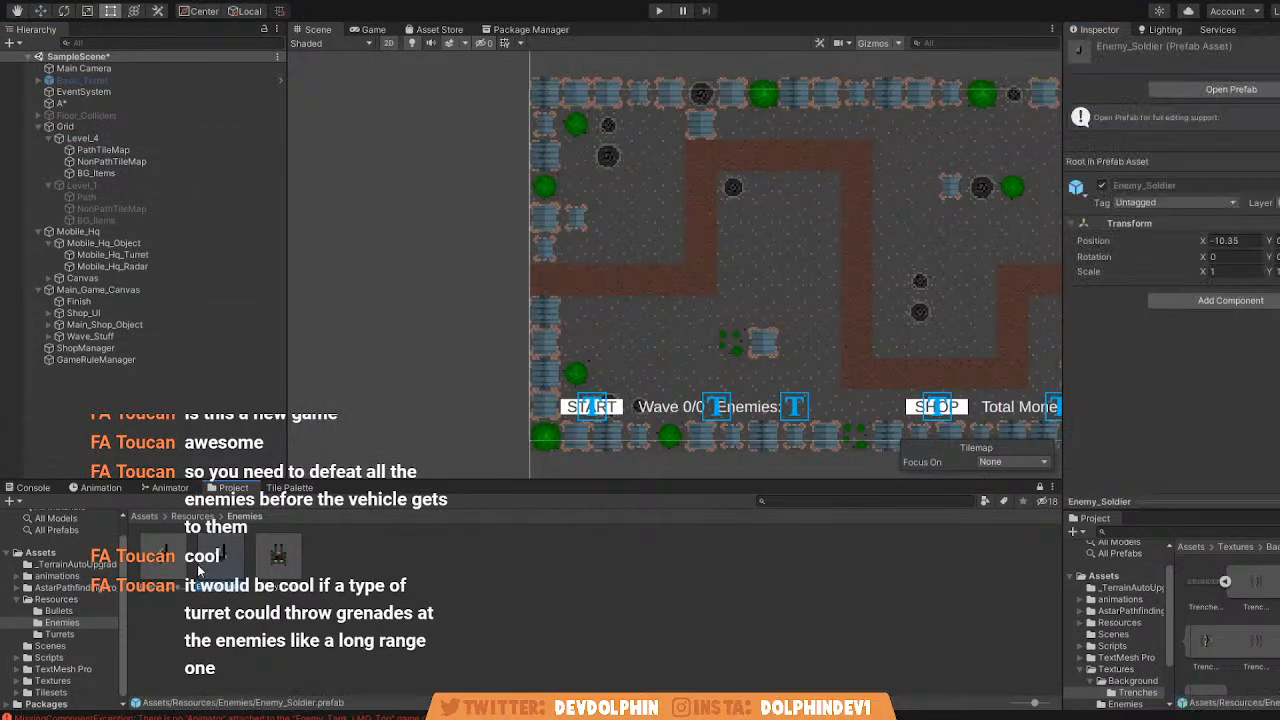
pyautogui.click(1201, 92)
pyautogui.scroll(-5, 1204, 288)
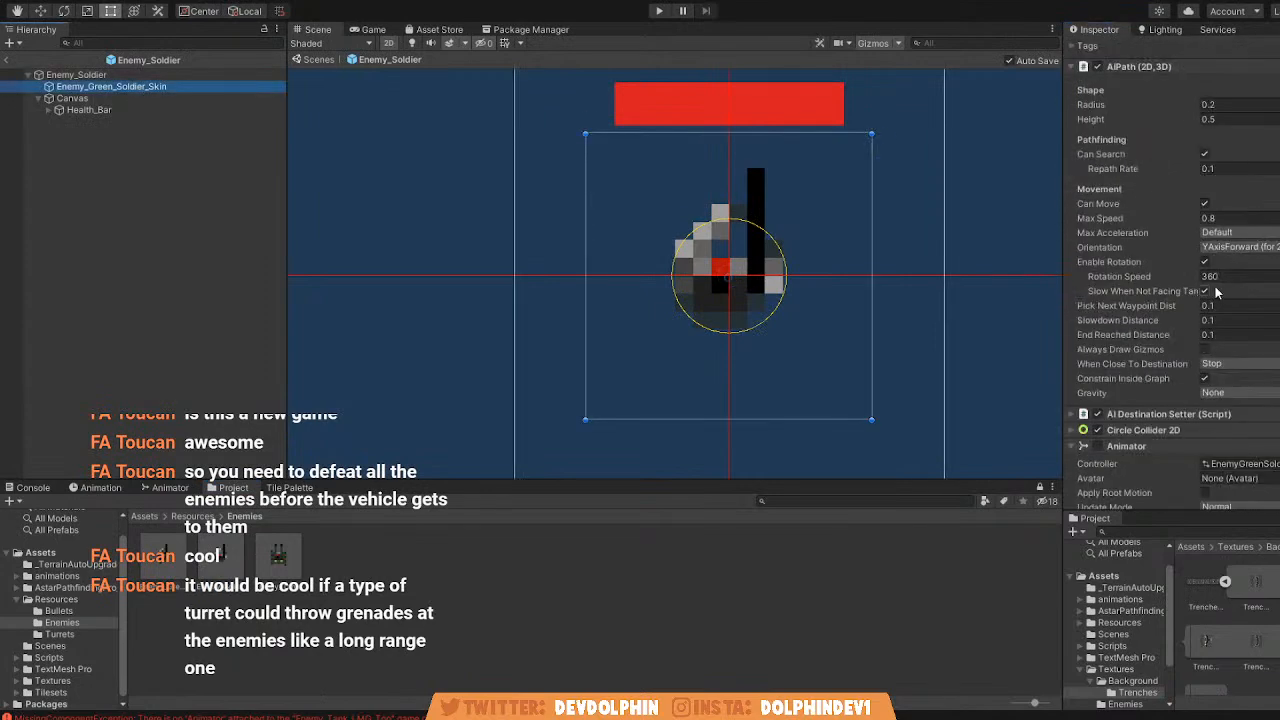
pyautogui.click(1150, 378)
pyautogui.click(329, 60)
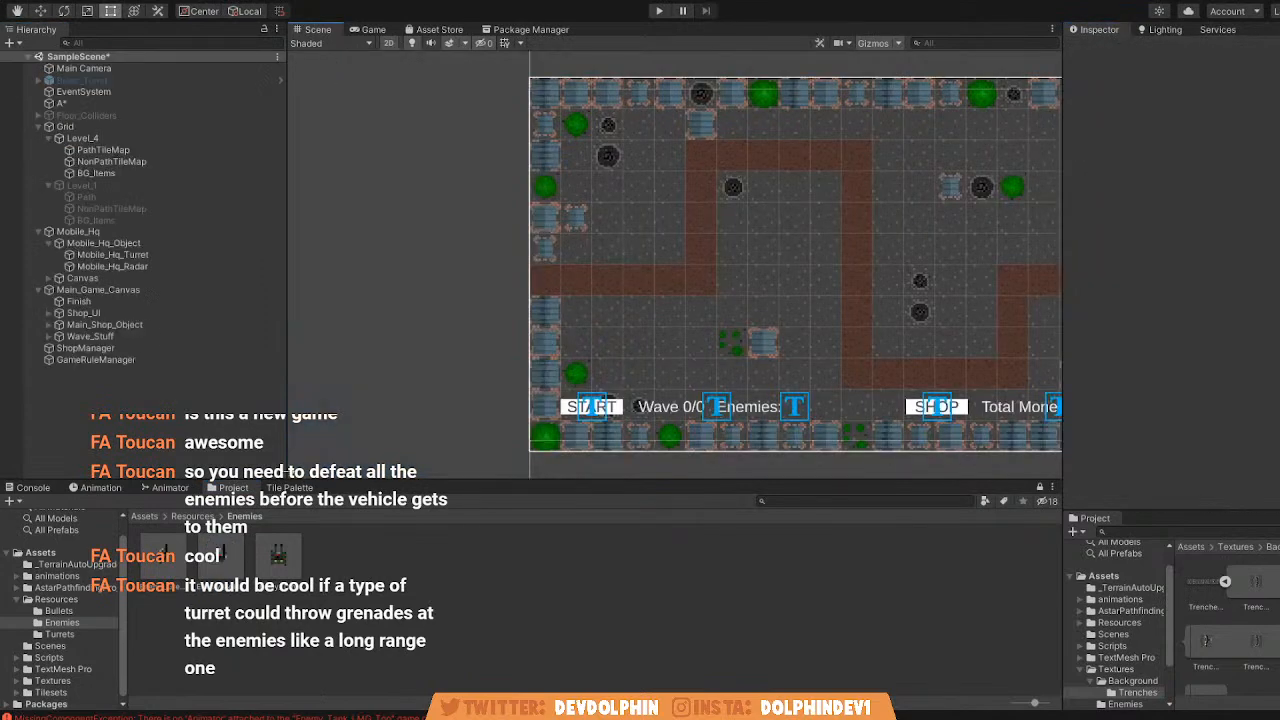
# Turn off Constrain Inside Graph in the AIPath of Enemy_Tank_LMG_Top in the Enemy_Tank_LMG prefab, and return to the scene.
pyautogui.click(281, 561)
pyautogui.click(1240, 89)
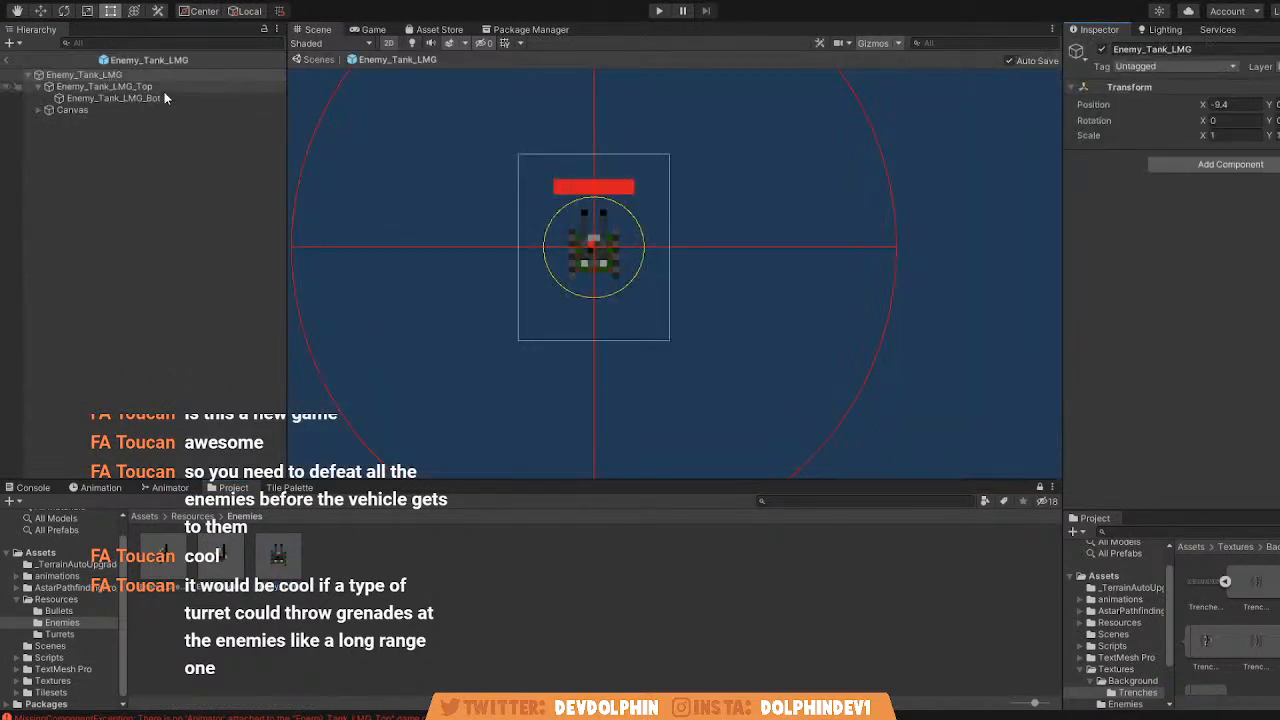
pyautogui.click(636, 201)
pyautogui.scroll(-10, 1203, 397)
pyautogui.click(1211, 376)
pyautogui.click(329, 63)
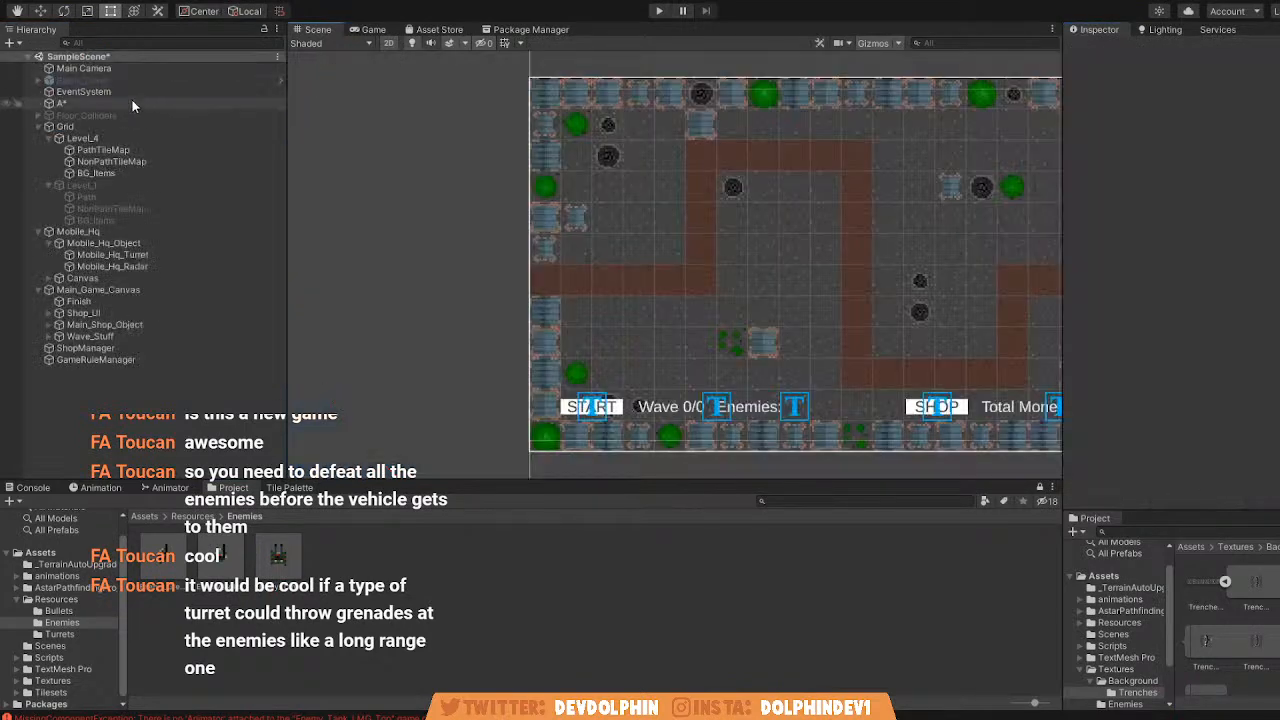
# Turn off Constrain Inside Graph in the AIPath of the Enemy_Green_Soldier prefab's skin object, and return to the scene.
pyautogui.click(160, 560)
pyautogui.click(1240, 89)
pyautogui.click(107, 86)
pyautogui.scroll(-10, 1222, 343)
pyautogui.click(1205, 380)
pyautogui.click(322, 60)
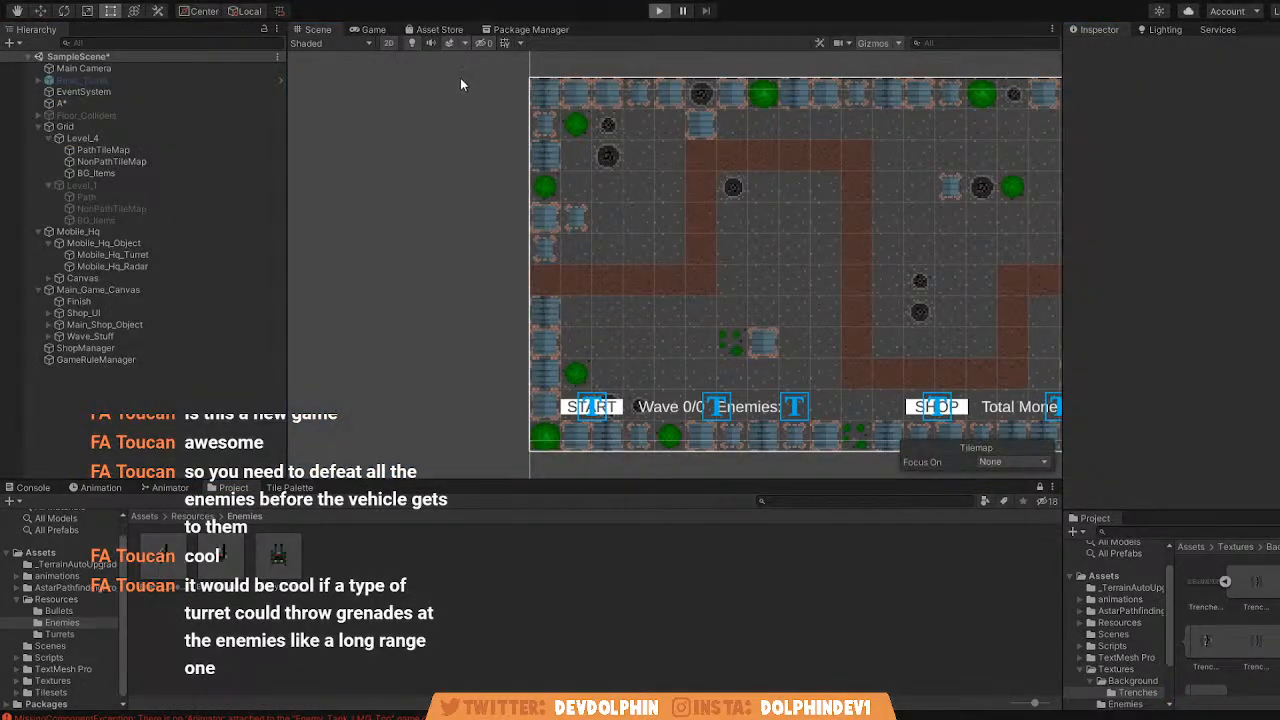
# Run the game, start the first wave, and examine the pathfinding graph over Level_4 in the Scene view.
pyautogui.hotkey('ctrl', 'p')
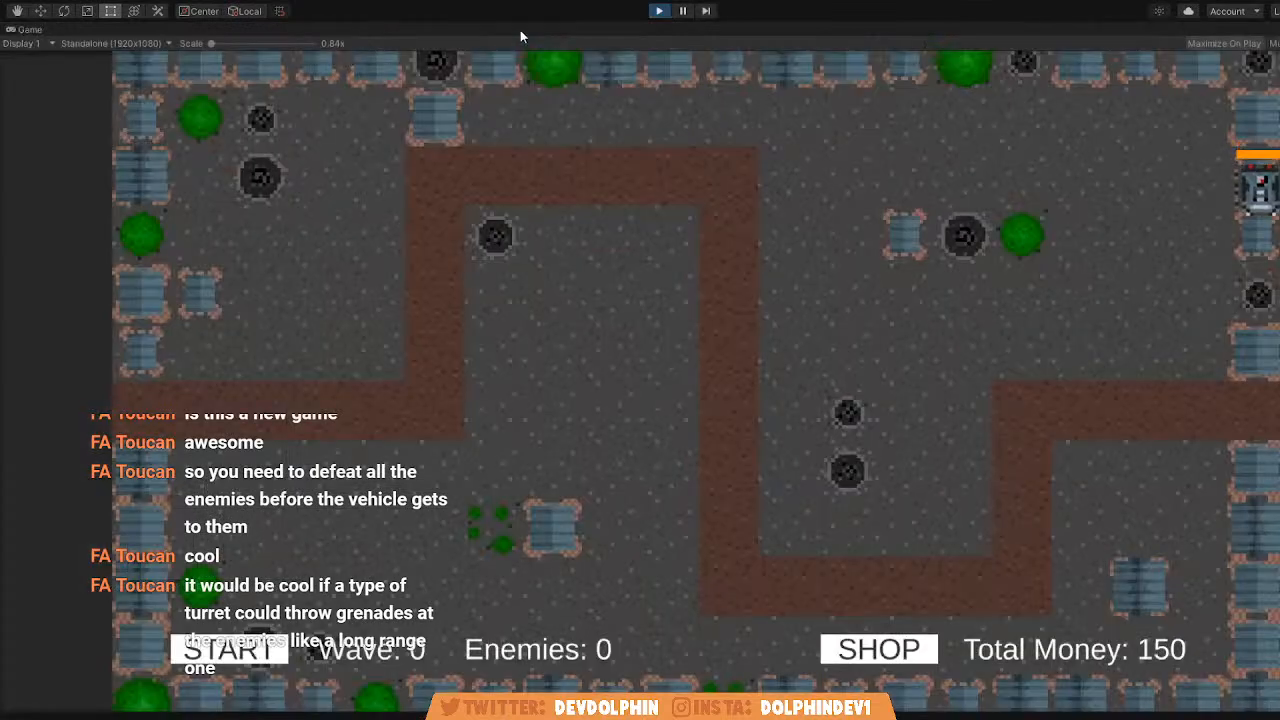
pyautogui.hotkey('shift', 'space')
pyautogui.click(298, 28)
pyautogui.moveTo(475, 130); pyautogui.dragTo(543, 134, button='middle')
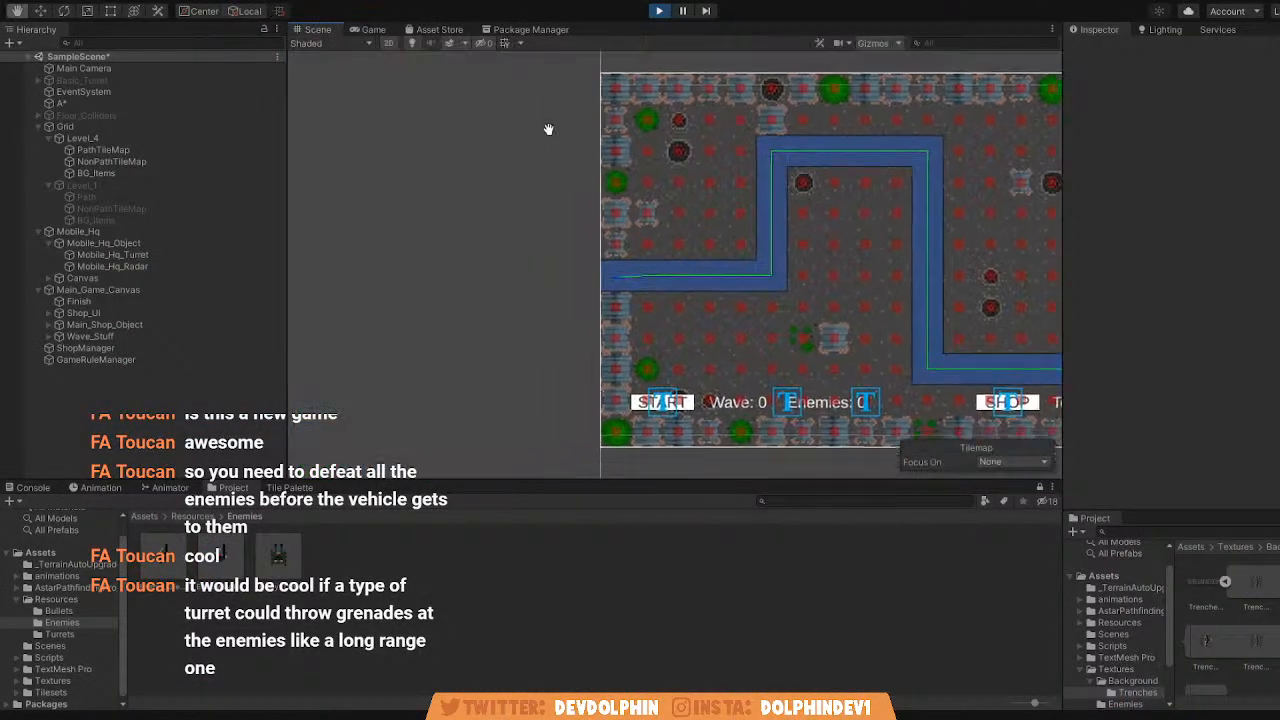
pyautogui.scroll(-1, 545, 130)
pyautogui.click(368, 30)
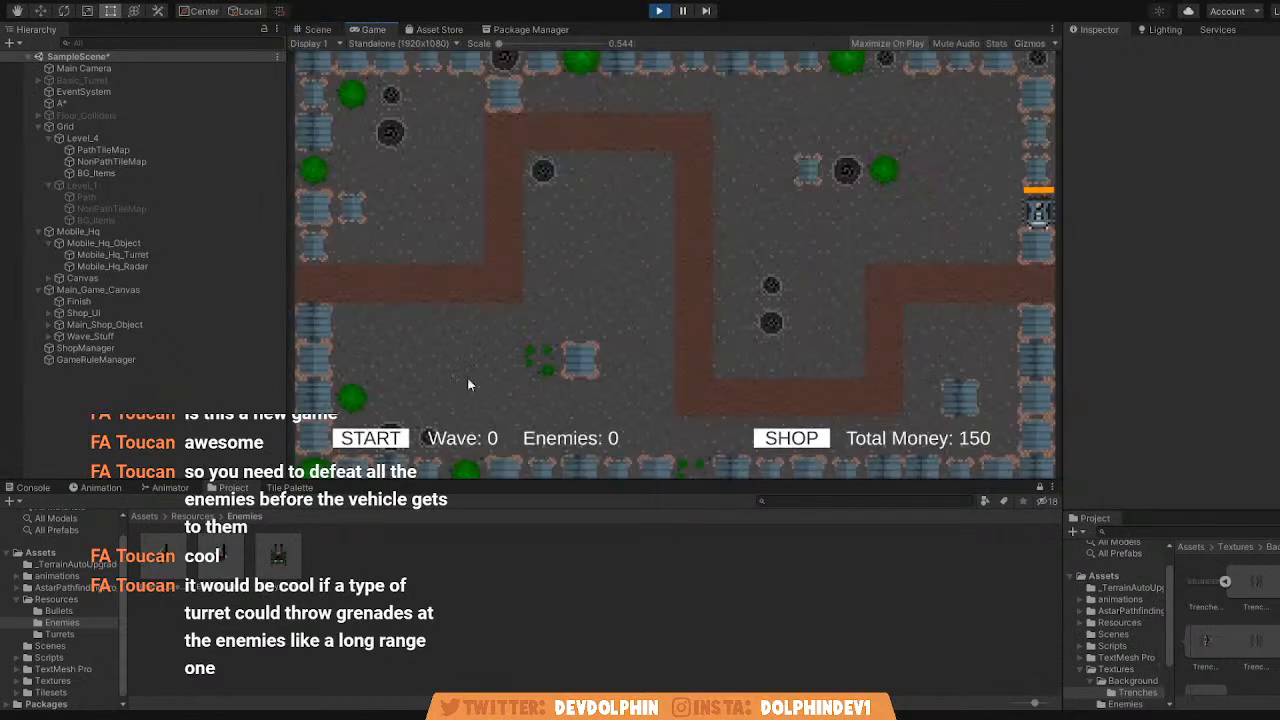
pyautogui.click(394, 446)
pyautogui.click(320, 30)
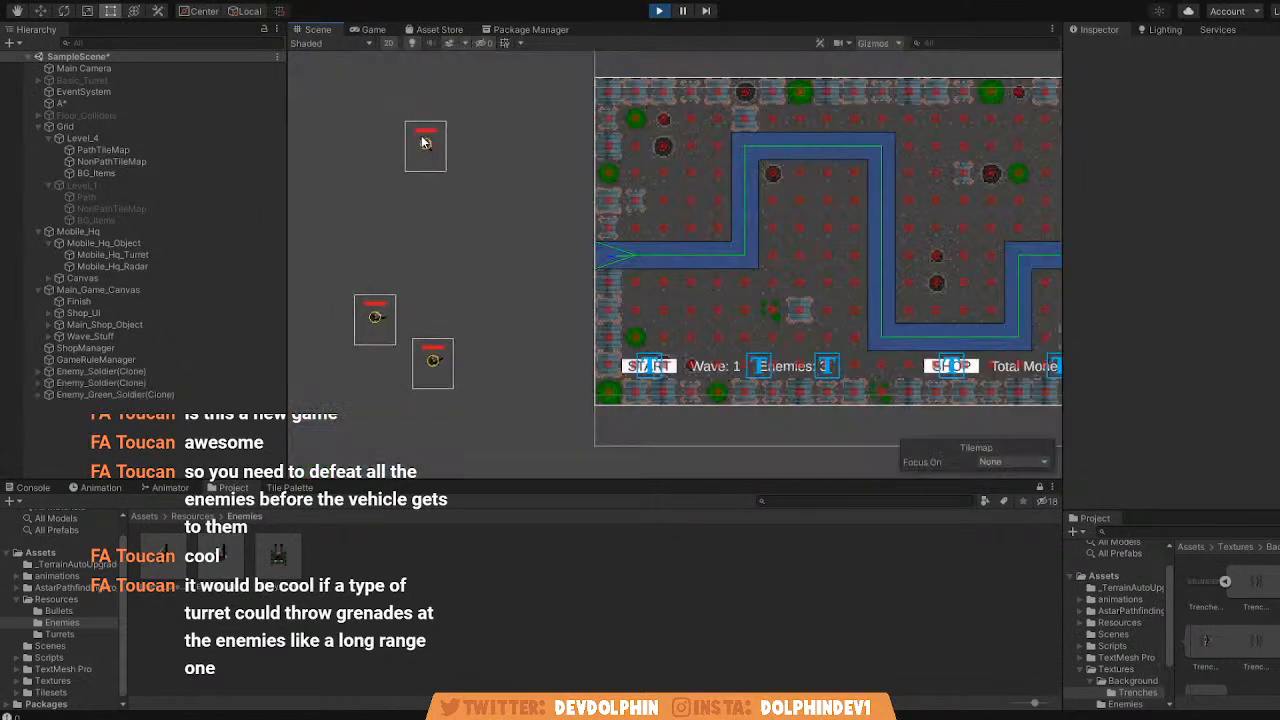
# Move the second spawned Enemy_Soldier(Clone) outside the upper-left corner of the Level_4 map while the game runs.
pyautogui.click(144, 383)
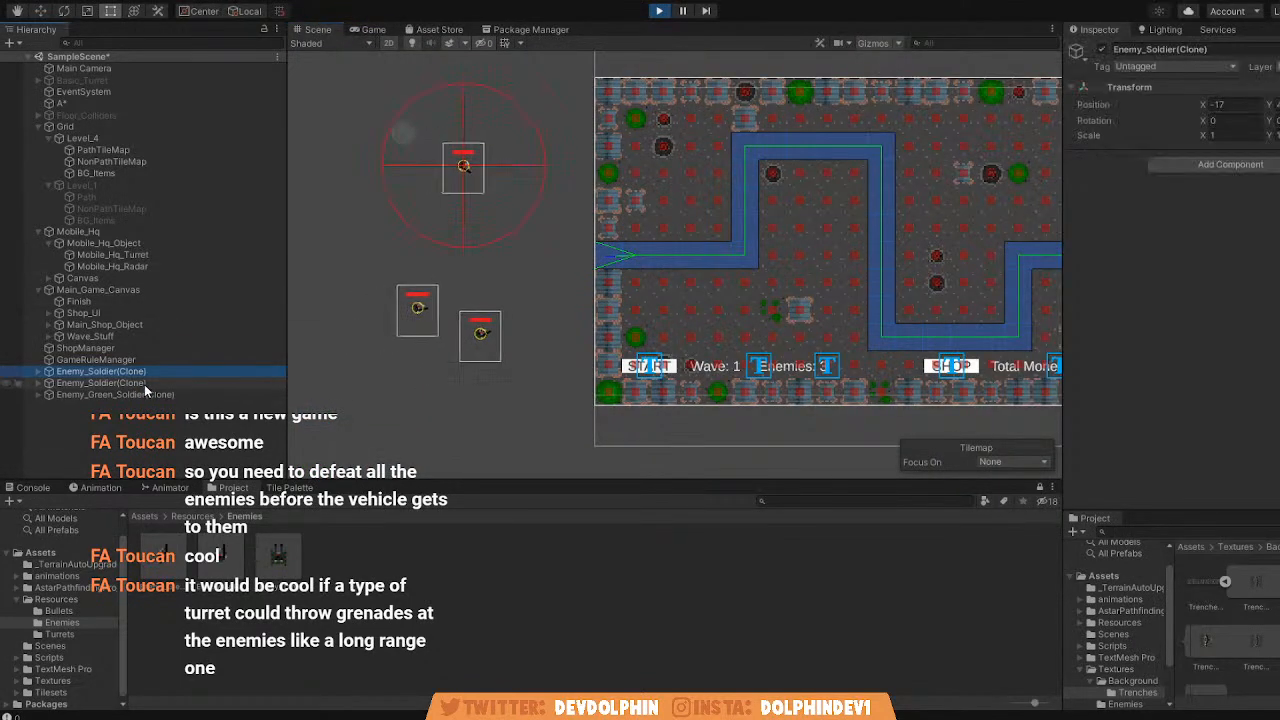
pyautogui.press('w')
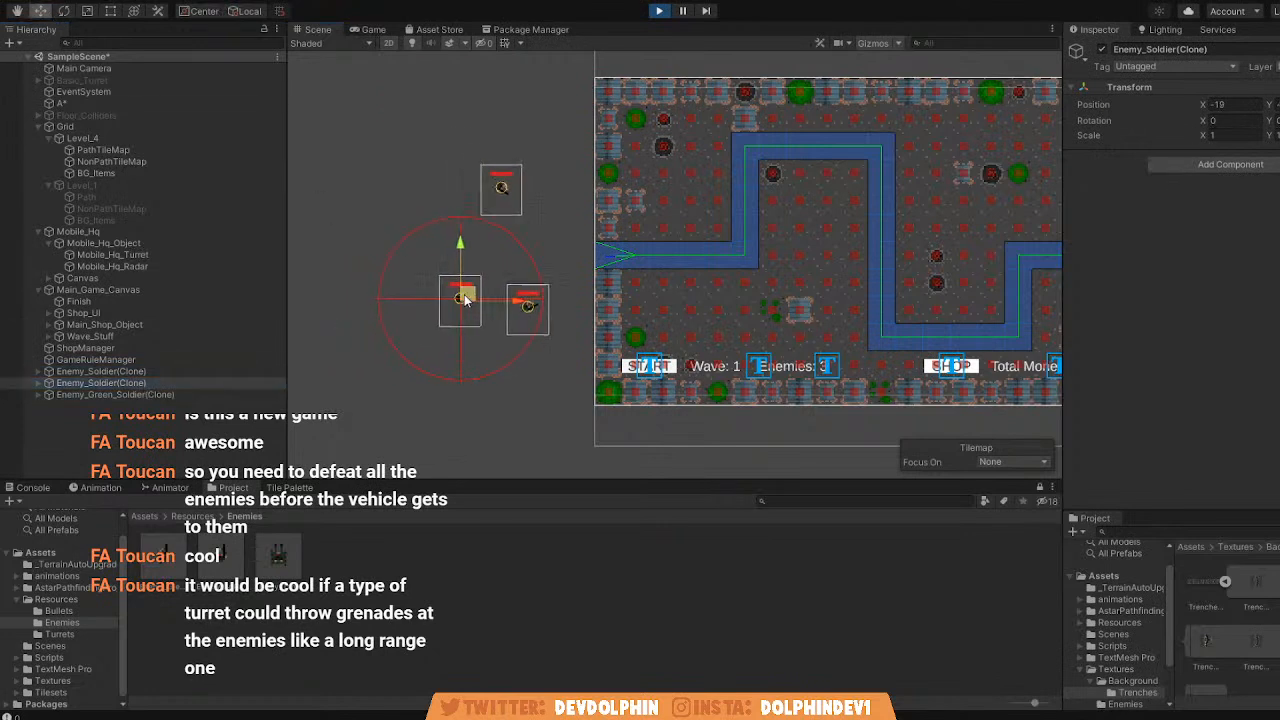
pyautogui.moveTo(470, 295)
pyautogui.mouseDown()
pyautogui.moveTo(591, 396)
pyautogui.moveTo(649, 469)
pyautogui.moveTo(629, 430)
pyautogui.moveTo(537, 423)
pyautogui.moveTo(527, 349)
pyautogui.moveTo(434, 76)
pyautogui.moveTo(403, 48)
pyautogui.mouseUp()
pyautogui.moveTo(559, 186); pyautogui.dragTo(577, 266, button='middle')
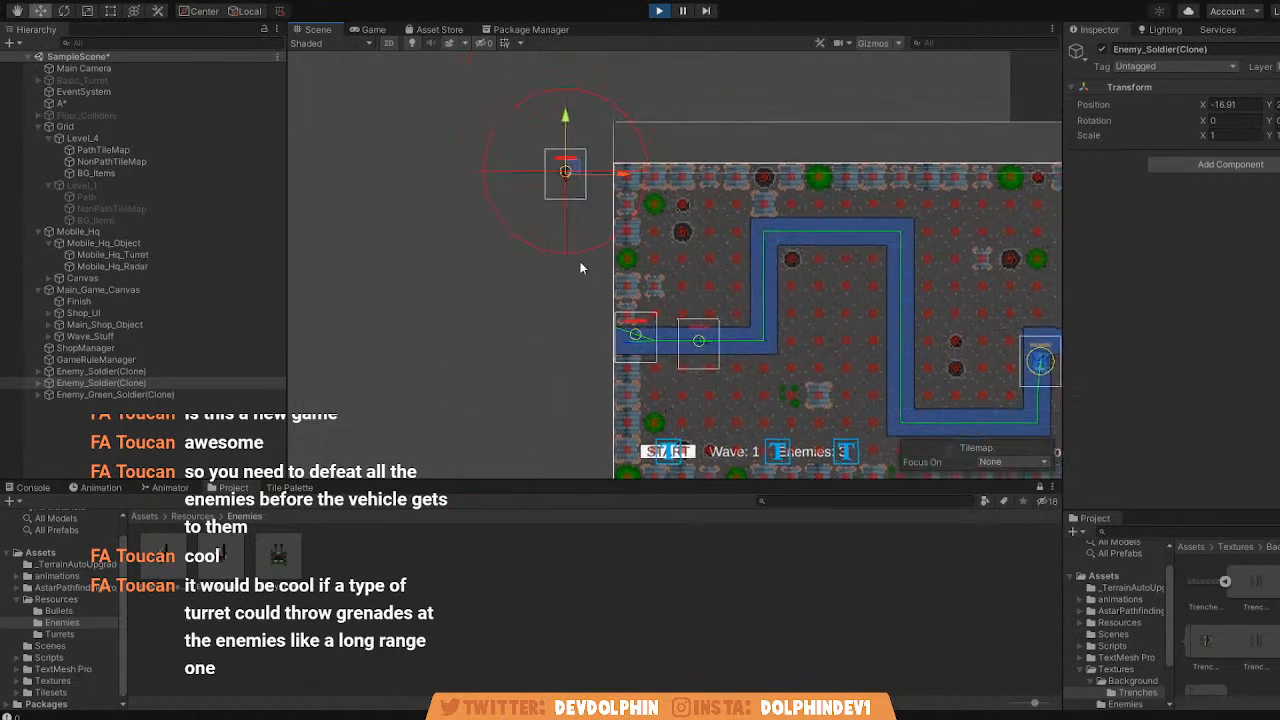
pyautogui.scroll(-2, 580, 270)
pyautogui.moveTo(575, 186); pyautogui.dragTo(534, 132)
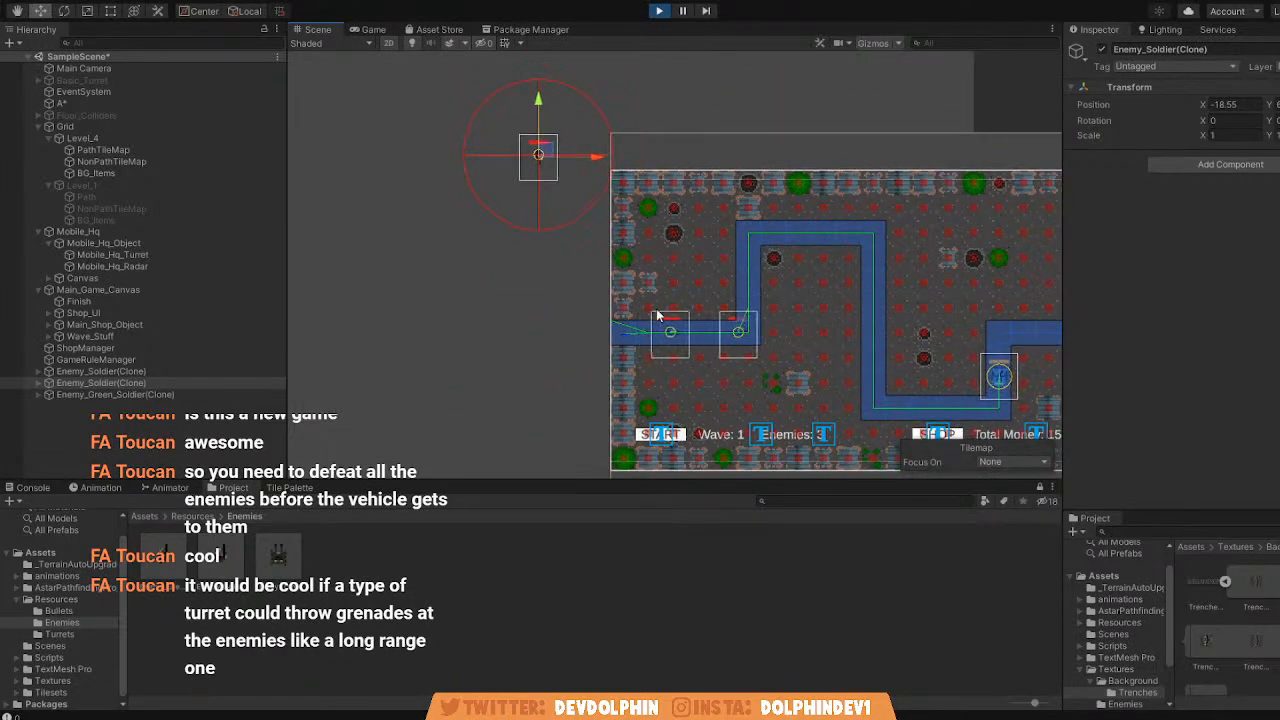
# Examine where the soldier's route enters the path, move it to other spots outside the map, and stop the game.
pyautogui.scroll(5, 645, 345)
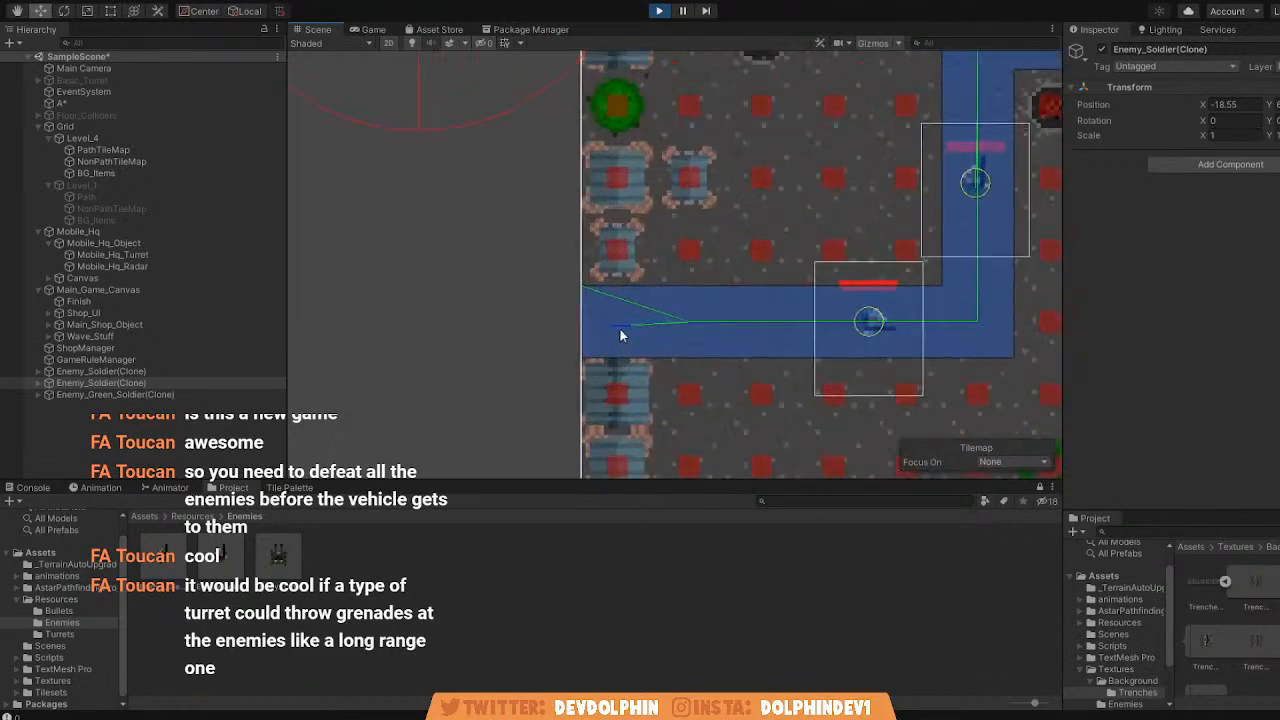
pyautogui.scroll(-3, 619, 331)
pyautogui.moveTo(534, 139); pyautogui.dragTo(671, 26)
pyautogui.moveTo(672, 109); pyautogui.dragTo(562, 138, button='middle')
pyautogui.scroll(-6, 562, 138)
pyautogui.moveTo(580, 80); pyautogui.dragTo(394, 88)
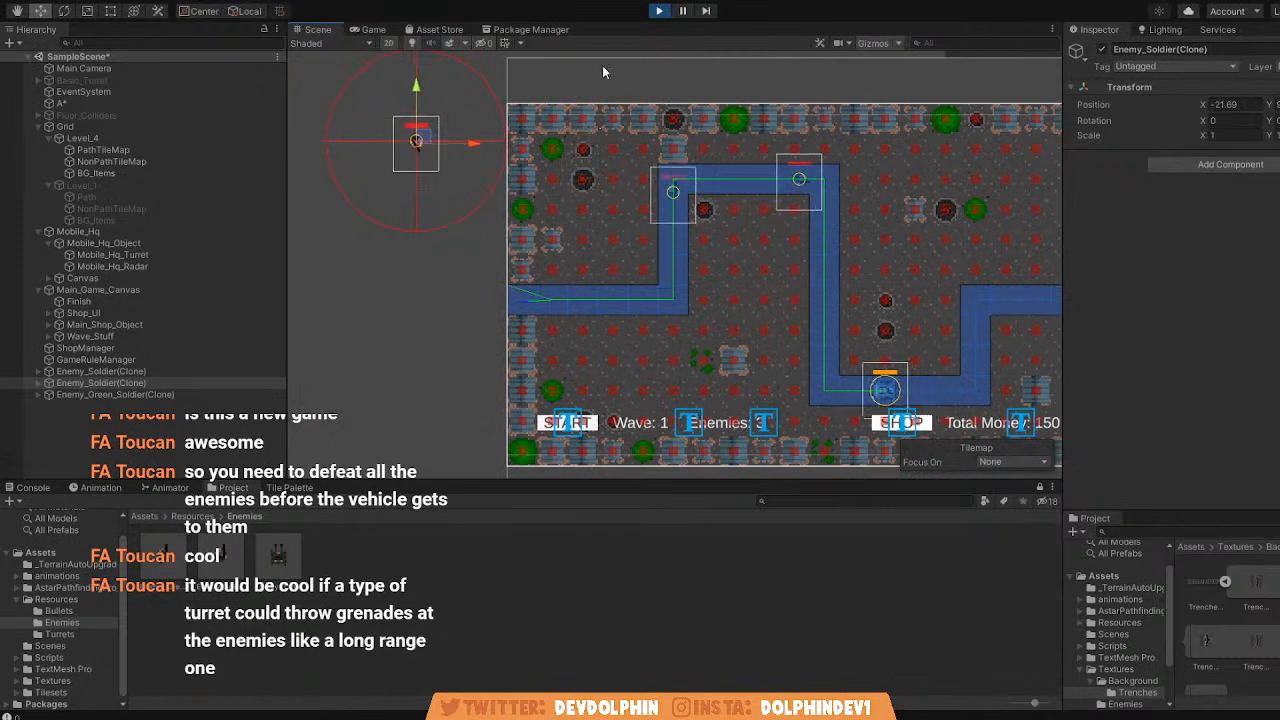
pyautogui.click(659, 12)
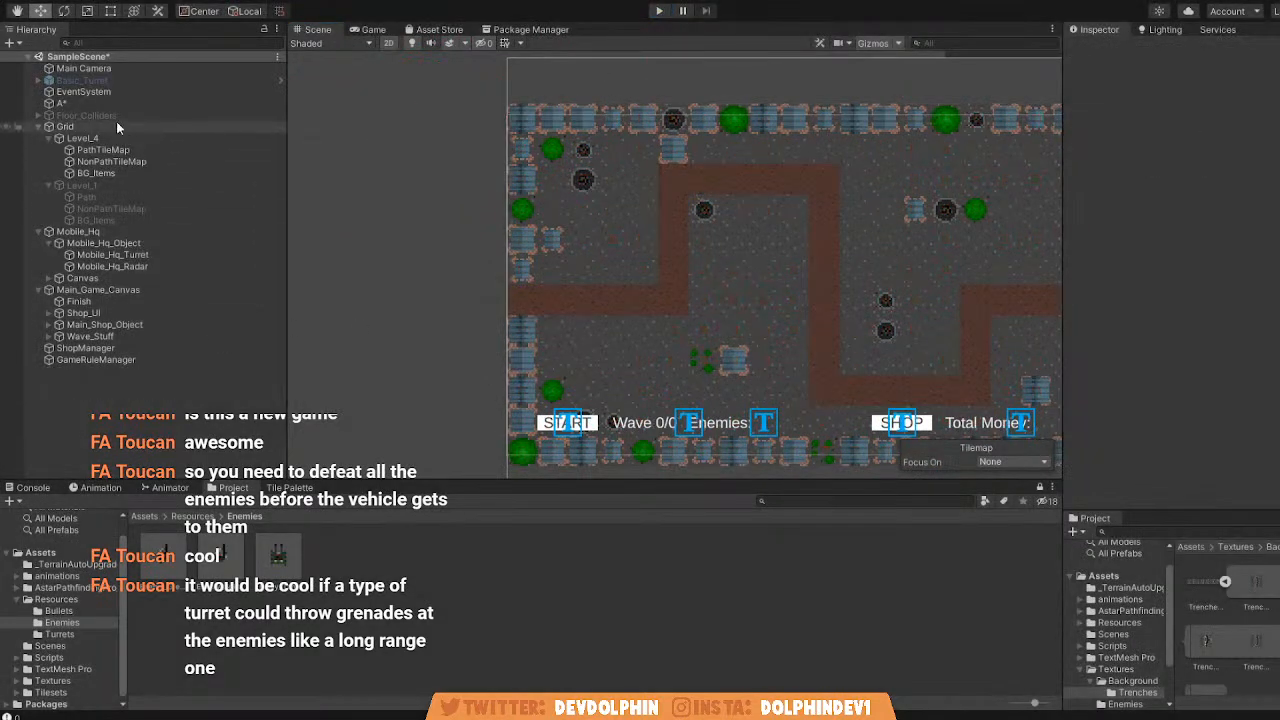
# Set the A* object's Pathfinder Thread Count to None and scan the graph.
pyautogui.click(190, 103)
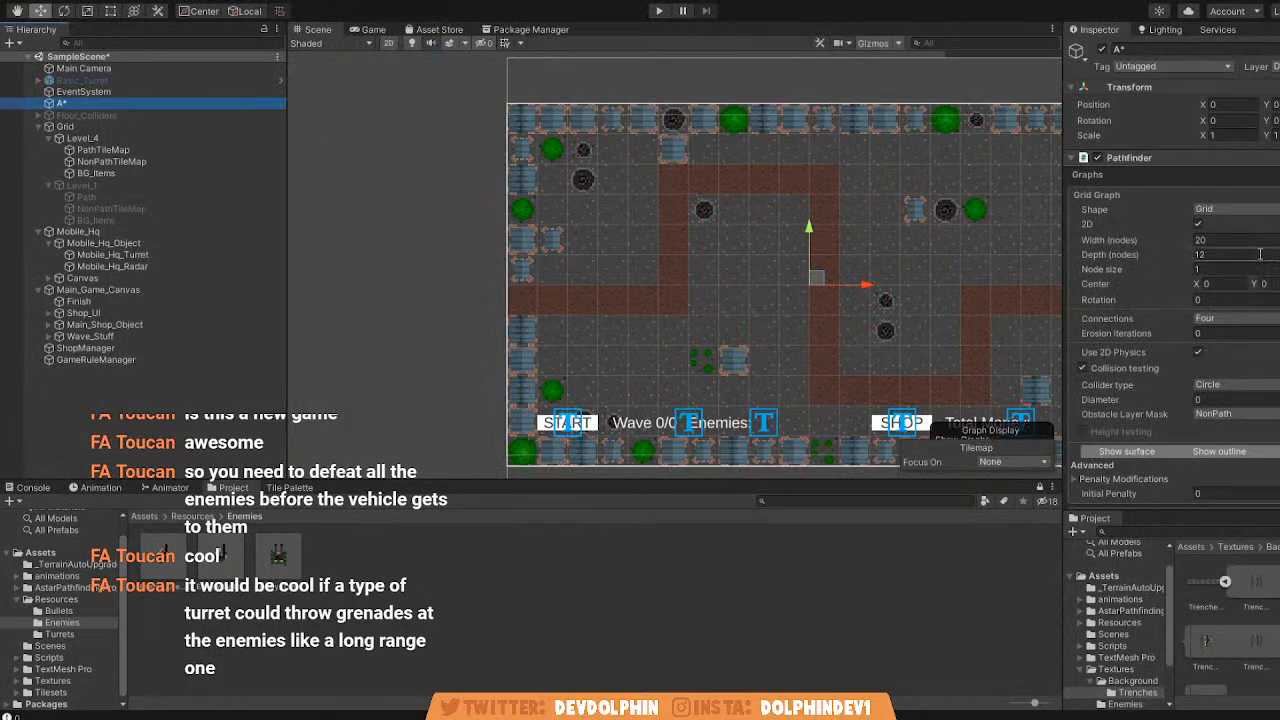
pyautogui.scroll(-3, 1263, 310)
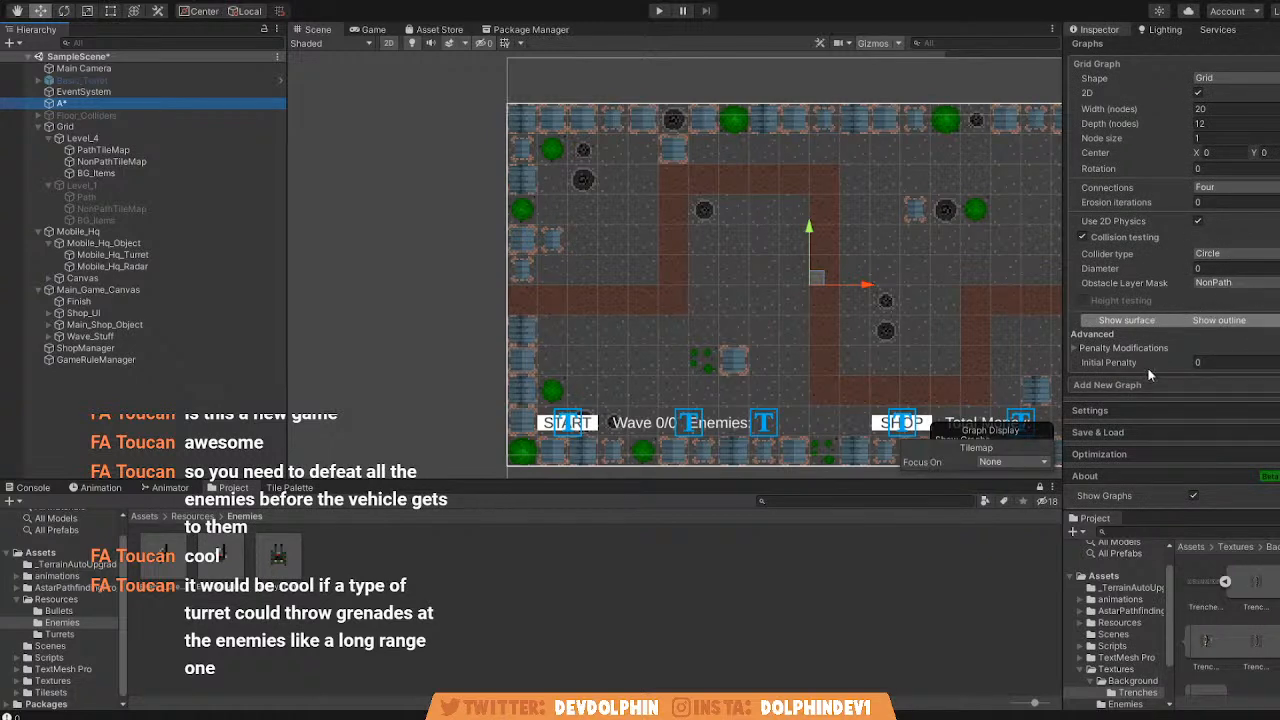
pyautogui.scroll(-1, 1173, 370)
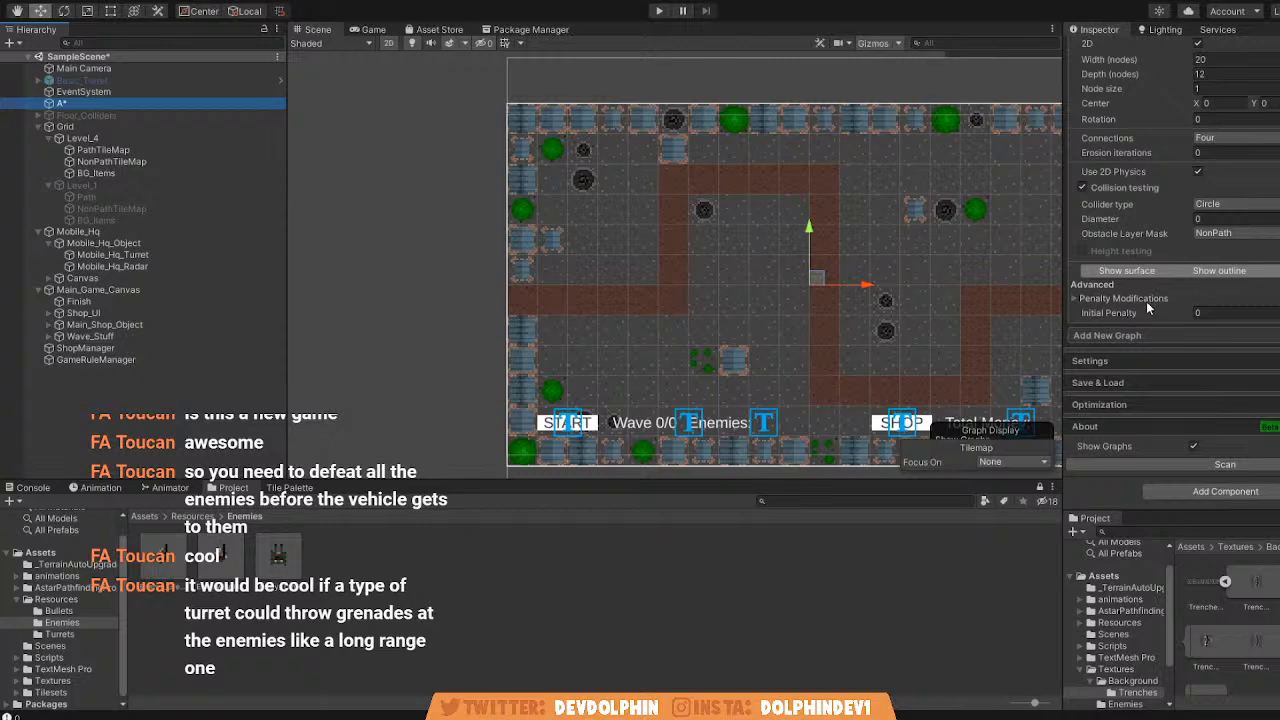
pyautogui.click(1114, 361)
pyautogui.scroll(-5, 1114, 361)
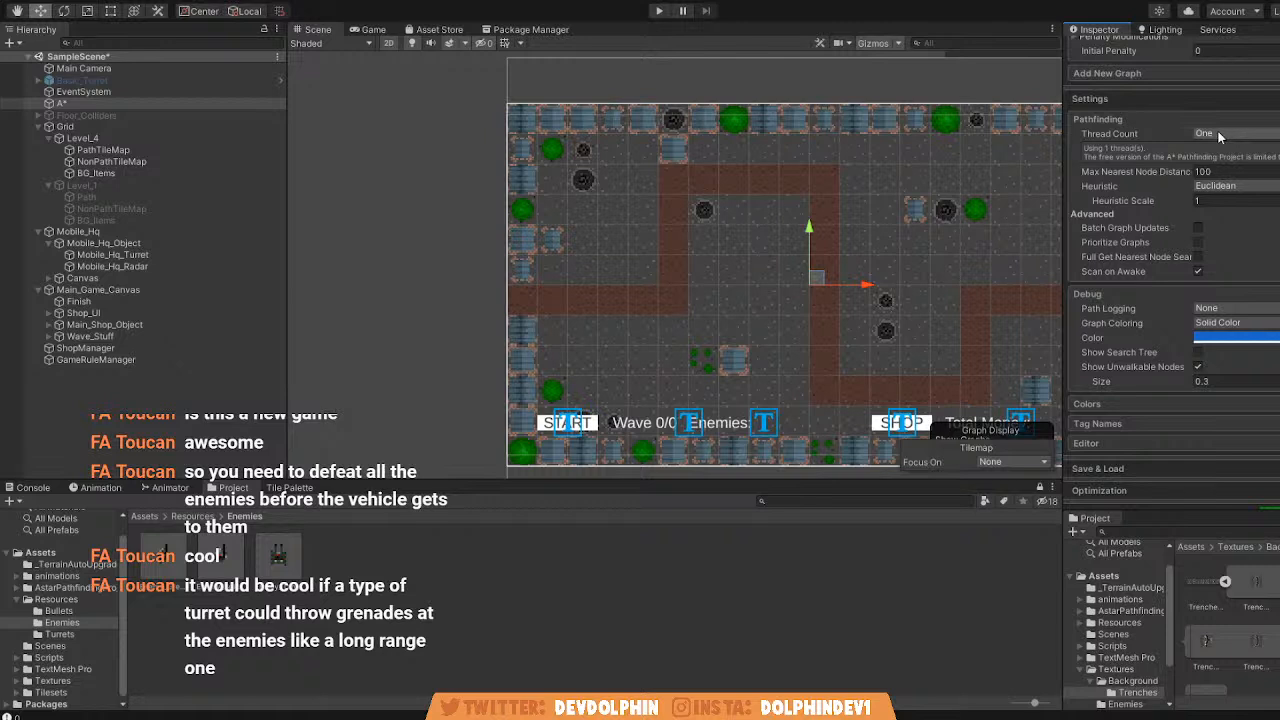
pyautogui.click(1237, 190)
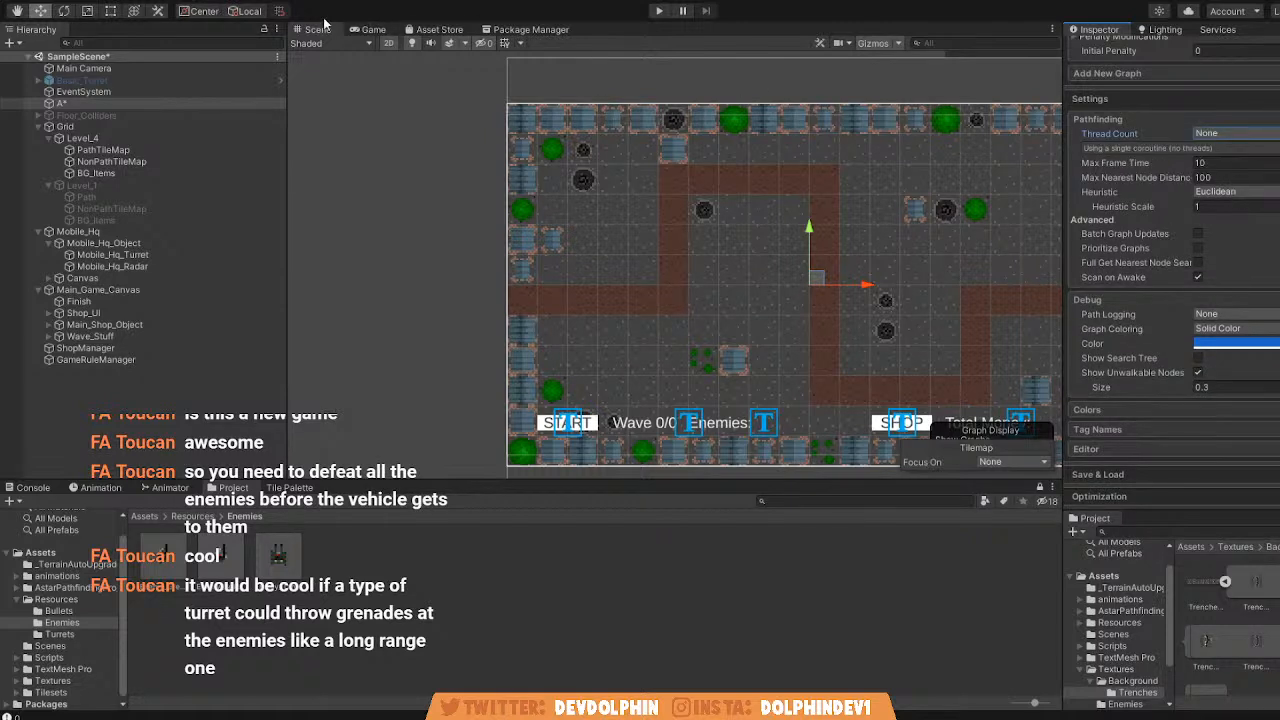
pyautogui.scroll(-3, 1239, 292)
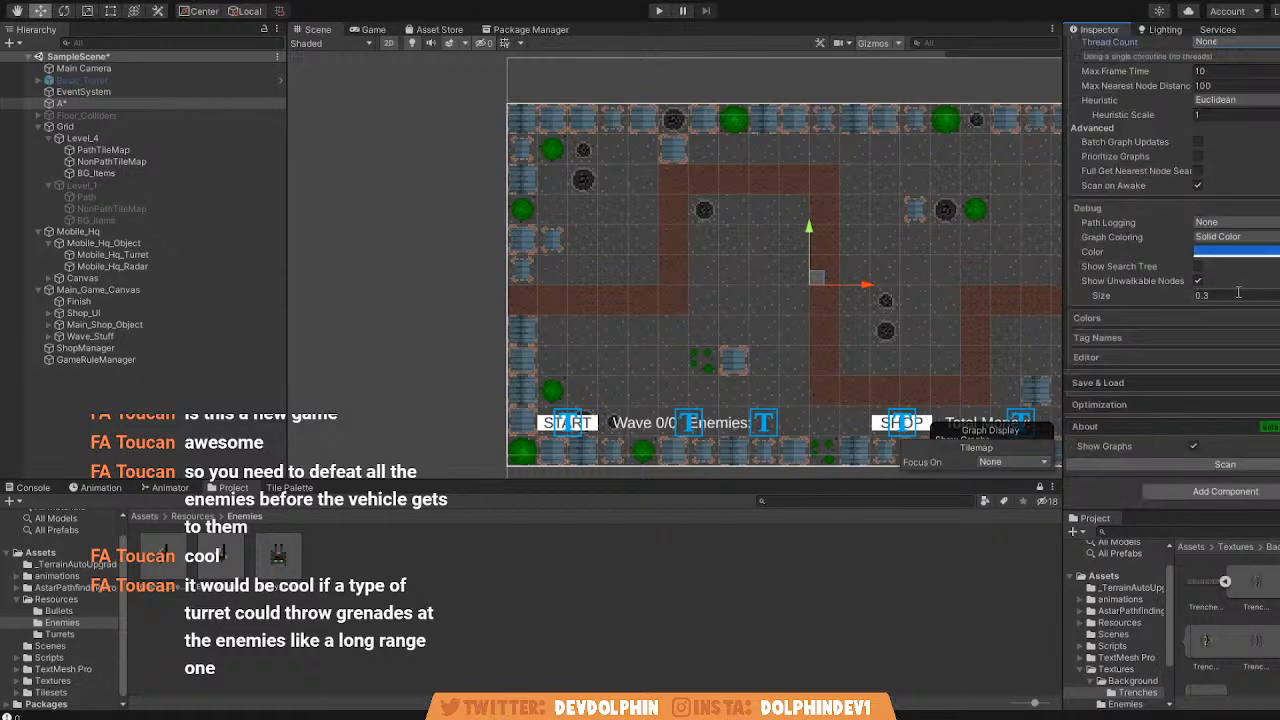
pyautogui.click(1243, 465)
# Run the game from the Game view, try the shop, and start the first wave.
pyautogui.click(372, 29)
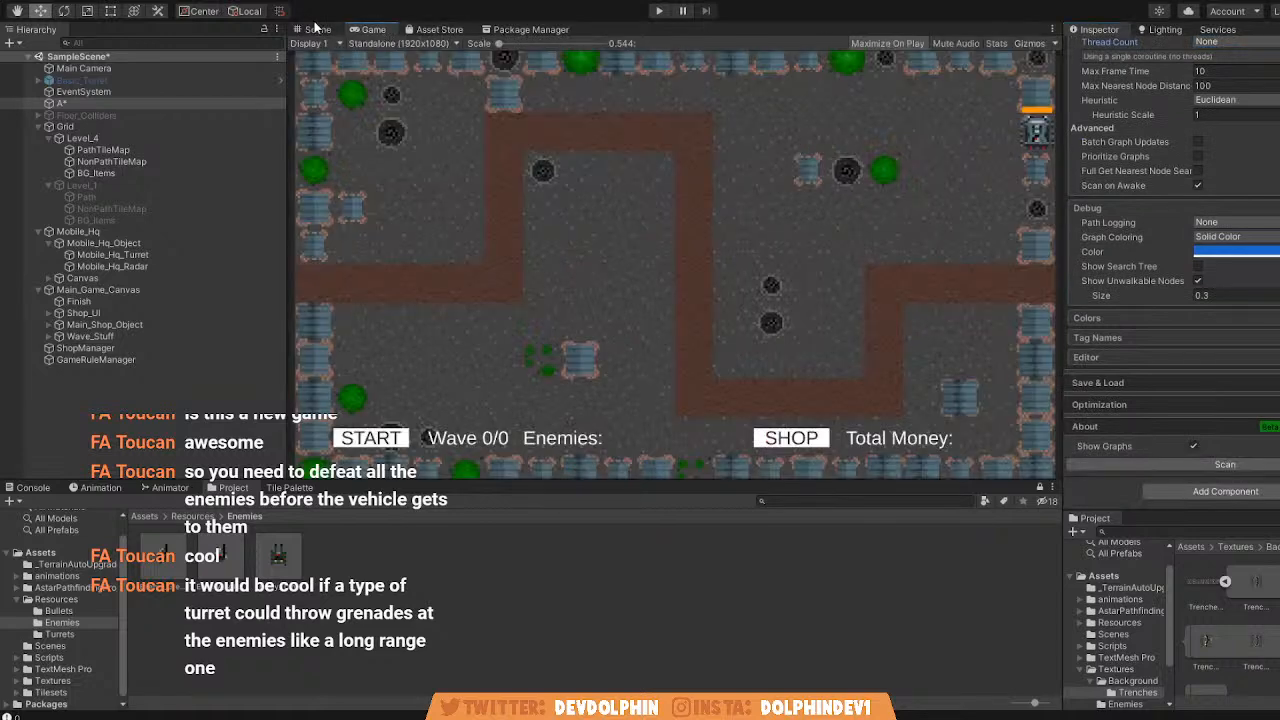
pyautogui.click(659, 11)
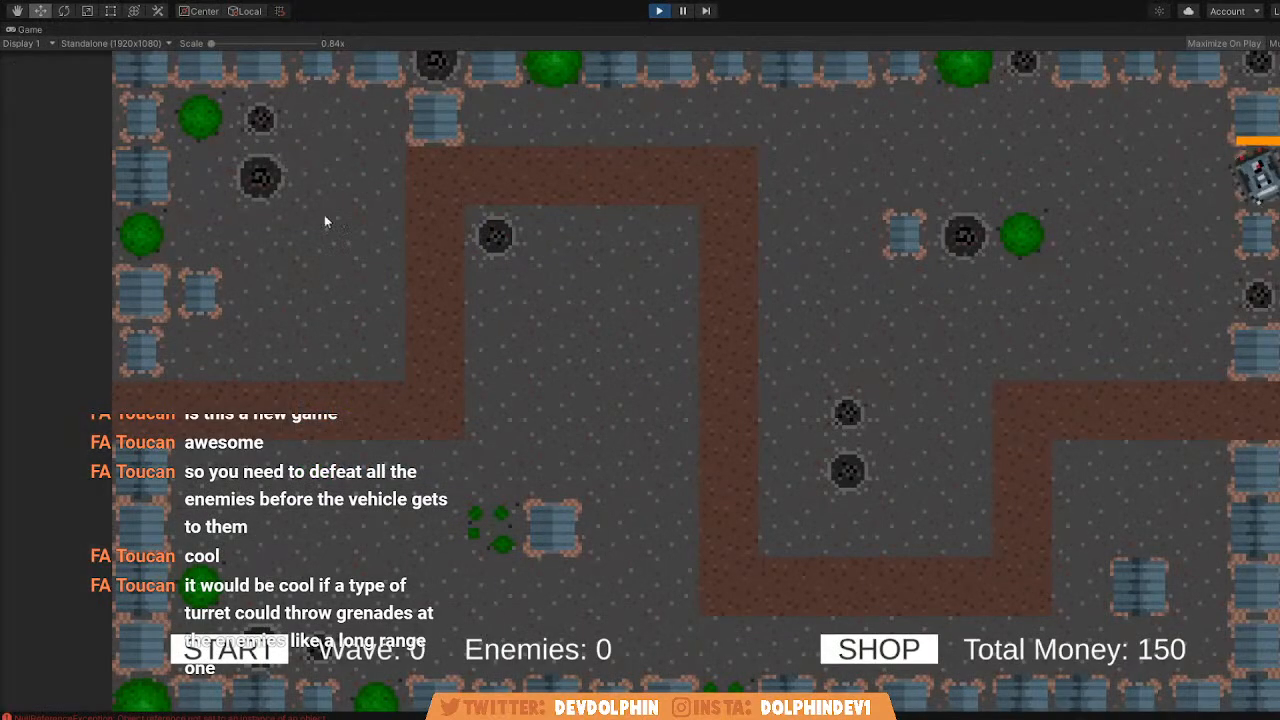
pyautogui.click(873, 650)
pyautogui.click(873, 650)
pyautogui.click(227, 651)
pyautogui.hotkey('shift', 'space')
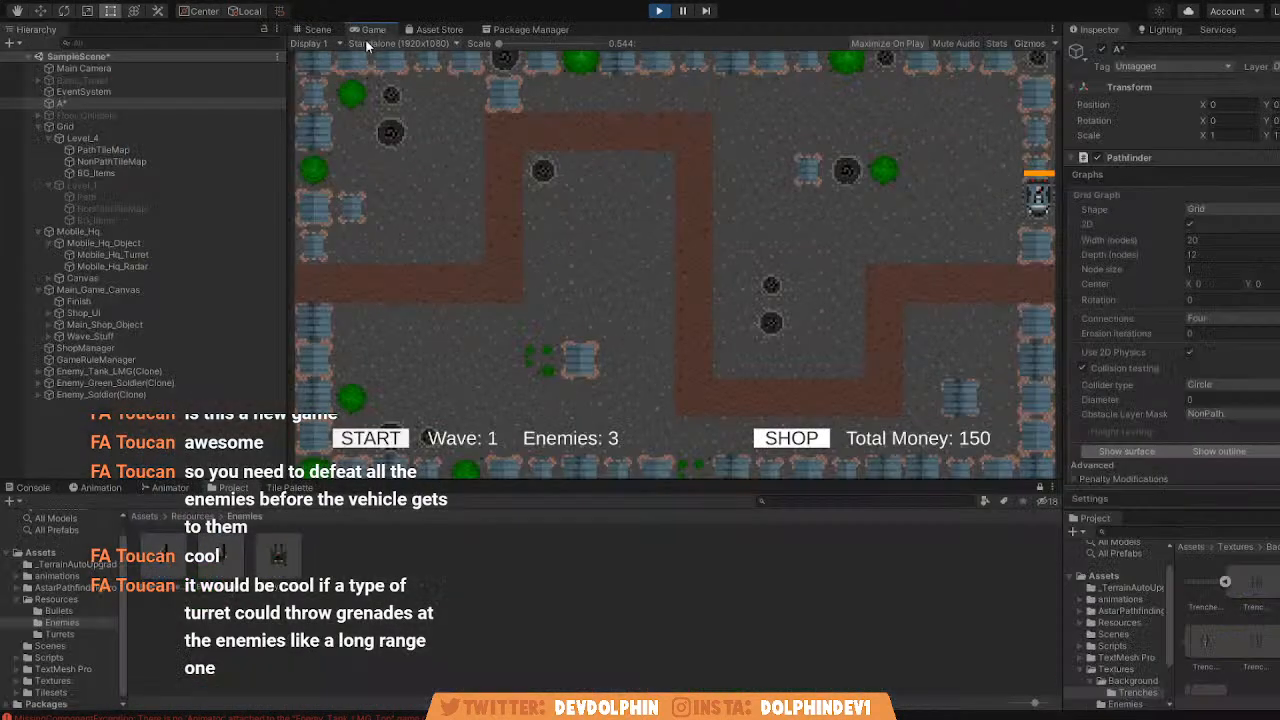
# Move the spawned Enemy_Tank_LMG(Clone) around outside the Level_4 map in the Scene view to check its route, and stop the game.
pyautogui.click(318, 31)
pyautogui.moveTo(480, 225); pyautogui.dragTo(563, 237, button='middle')
pyautogui.click(100, 373)
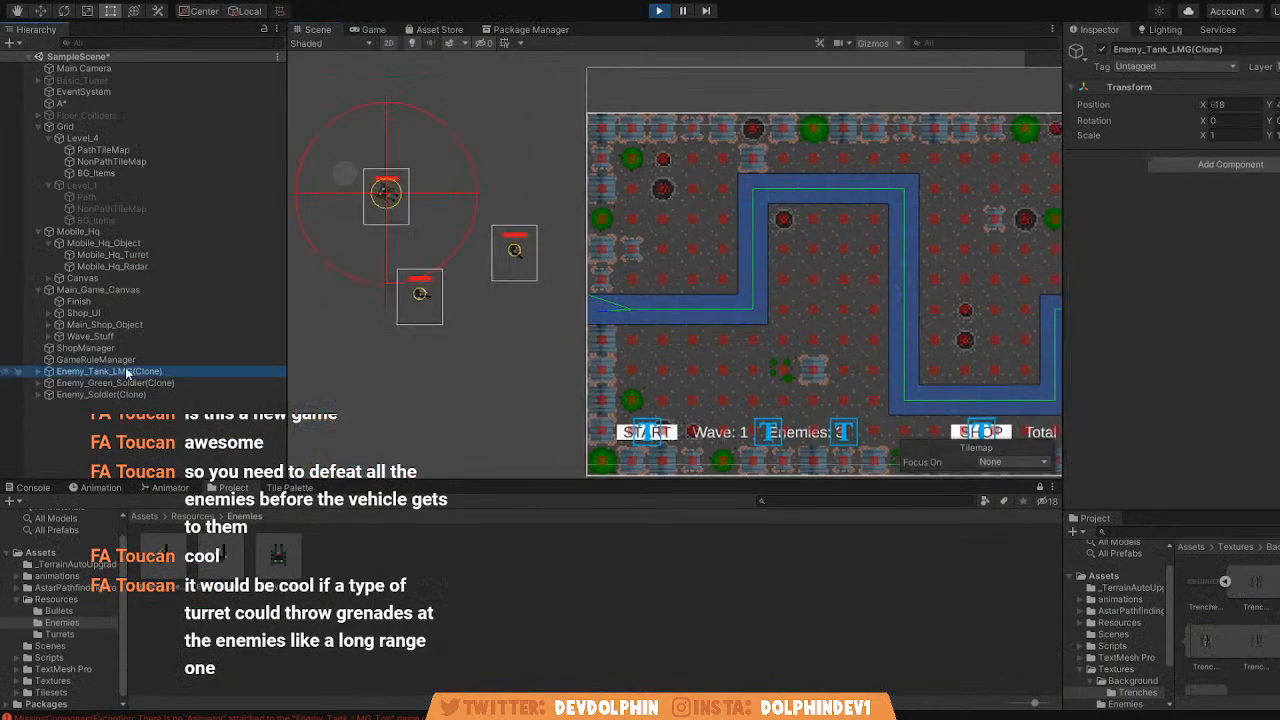
pyautogui.moveTo(413, 207); pyautogui.dragTo(611, 36)
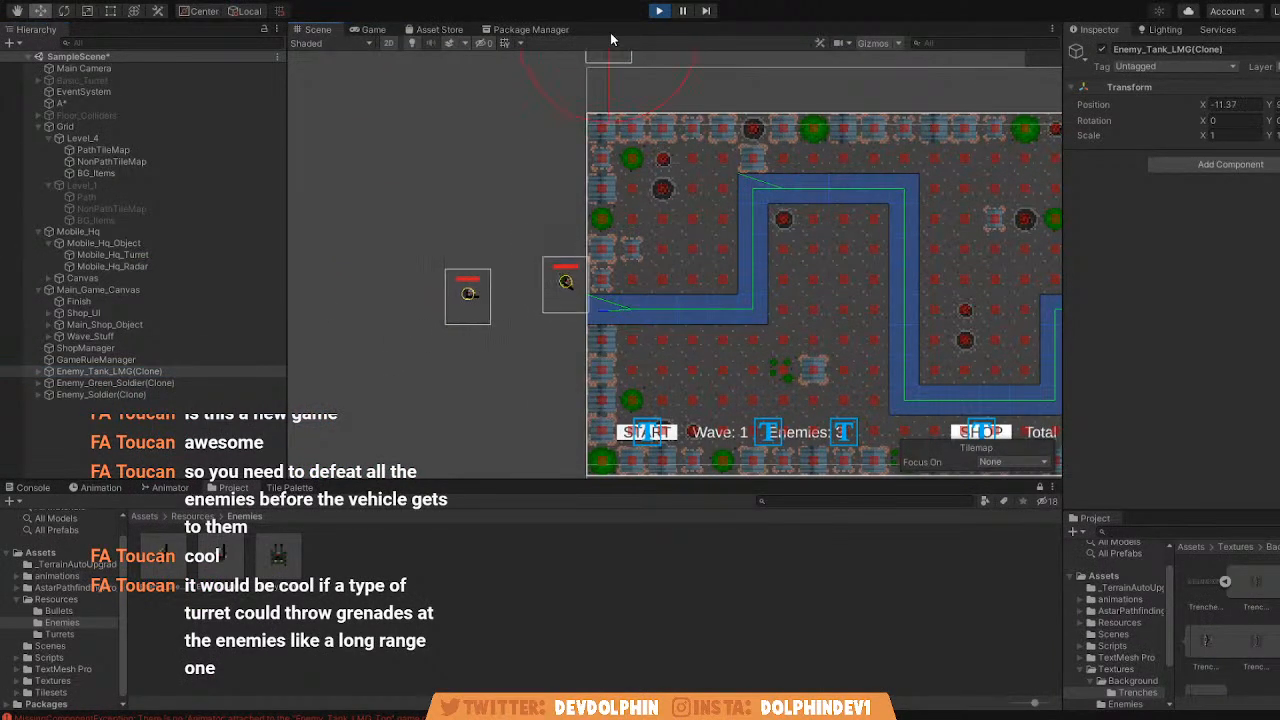
pyautogui.moveTo(564, 127); pyautogui.dragTo(536, 191, button='middle')
pyautogui.scroll(-3, 536, 191)
pyautogui.moveTo(585, 117); pyautogui.dragTo(416, 368)
pyautogui.click(659, 10)
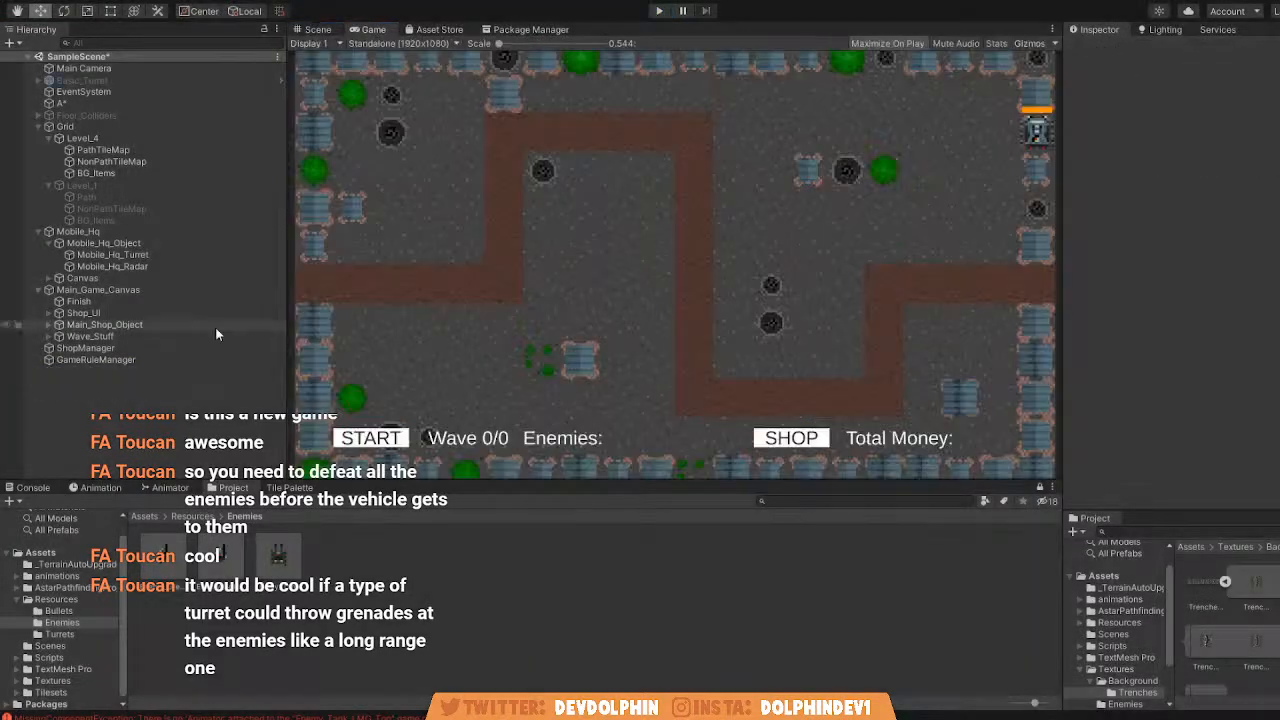
# Set the A* object's Pathfinder Thread Count back to One.
pyautogui.click(61, 103)
pyautogui.scroll(-5, 1191, 313)
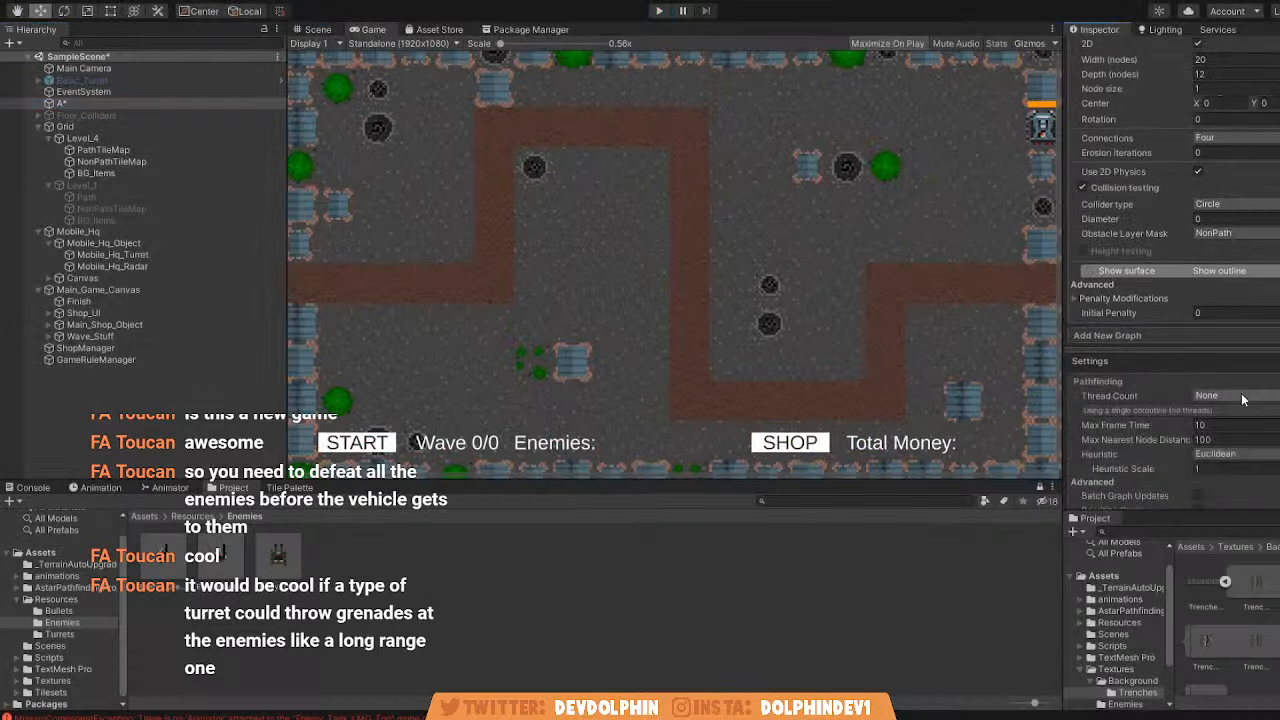
pyautogui.click(1236, 396)
pyautogui.click(1255, 403)
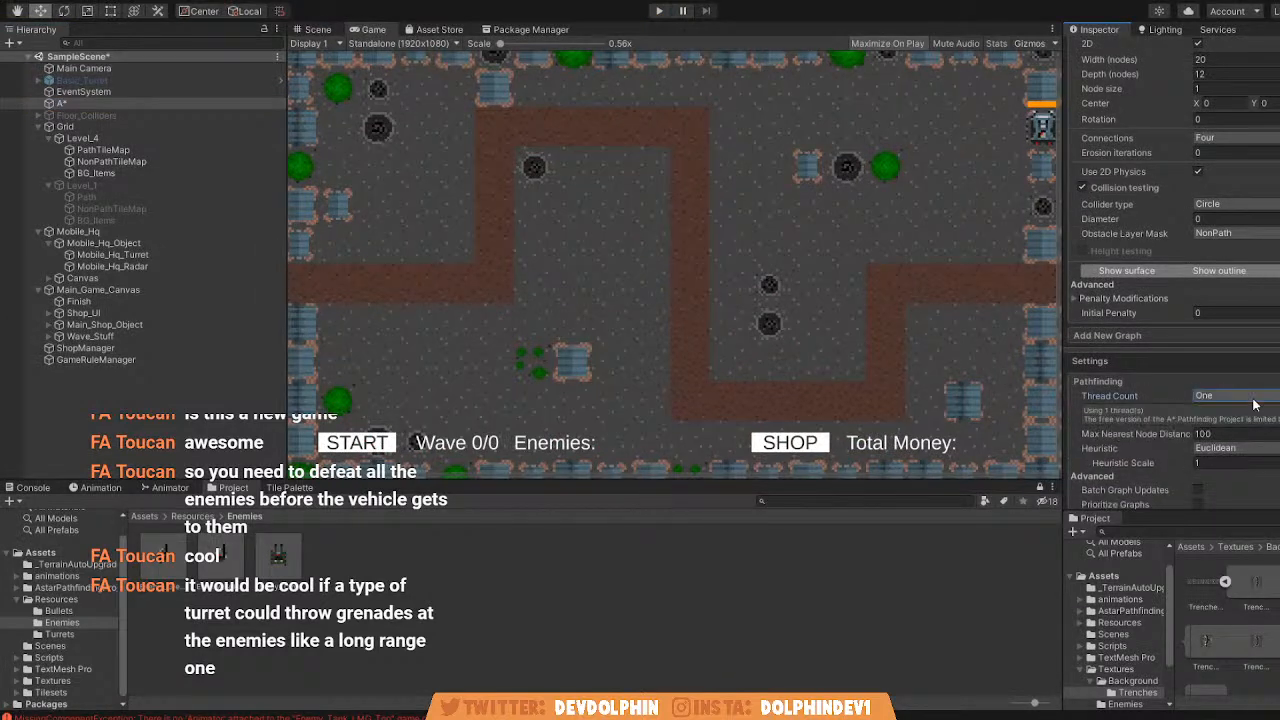
# Deactivate the Level_4 map and activate Level_1, showing it in the Scene view.
pyautogui.click(1196, 364)
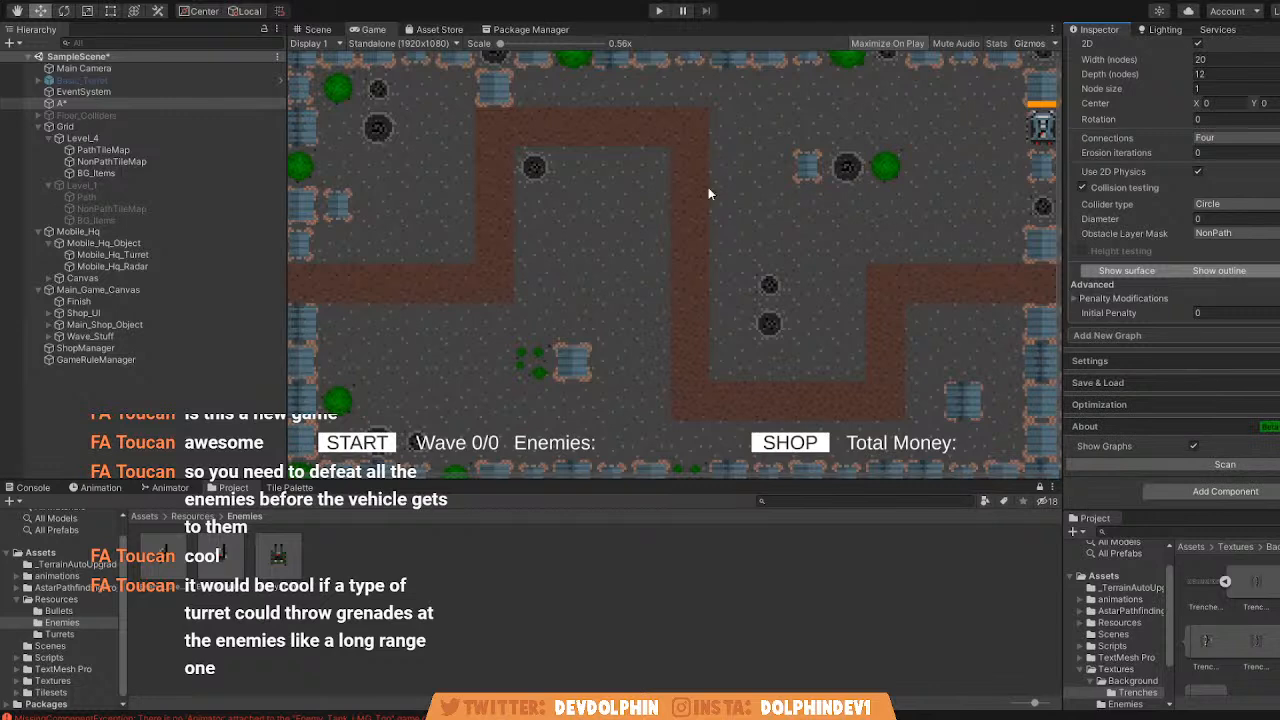
pyautogui.click(178, 138)
pyautogui.click(1103, 49)
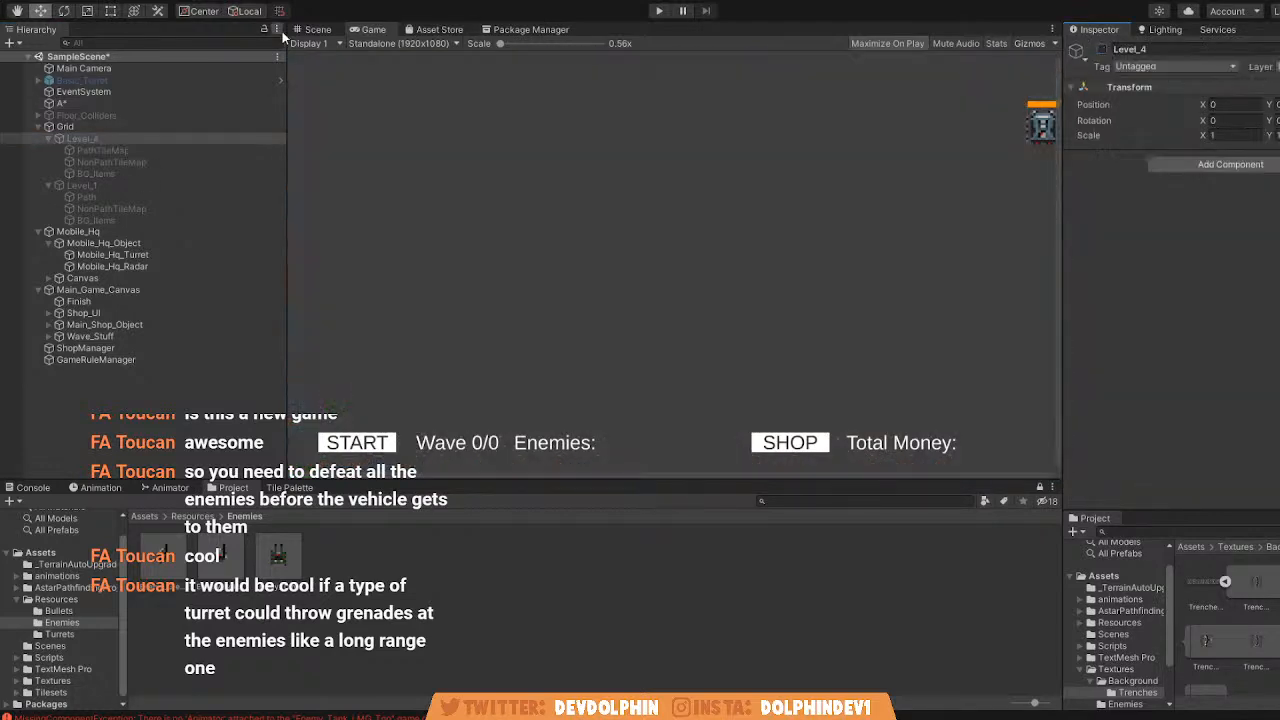
pyautogui.click(318, 29)
pyautogui.click(134, 185)
pyautogui.click(1103, 49)
pyautogui.moveTo(929, 166); pyautogui.dragTo(799, 162, button='middle')
pyautogui.click(879, 44)
pyautogui.scroll(2, 806, 178)
pyautogui.scroll(2, 748, 278)
pyautogui.moveTo(748, 277); pyautogui.dragTo(771, 252, button='middle')
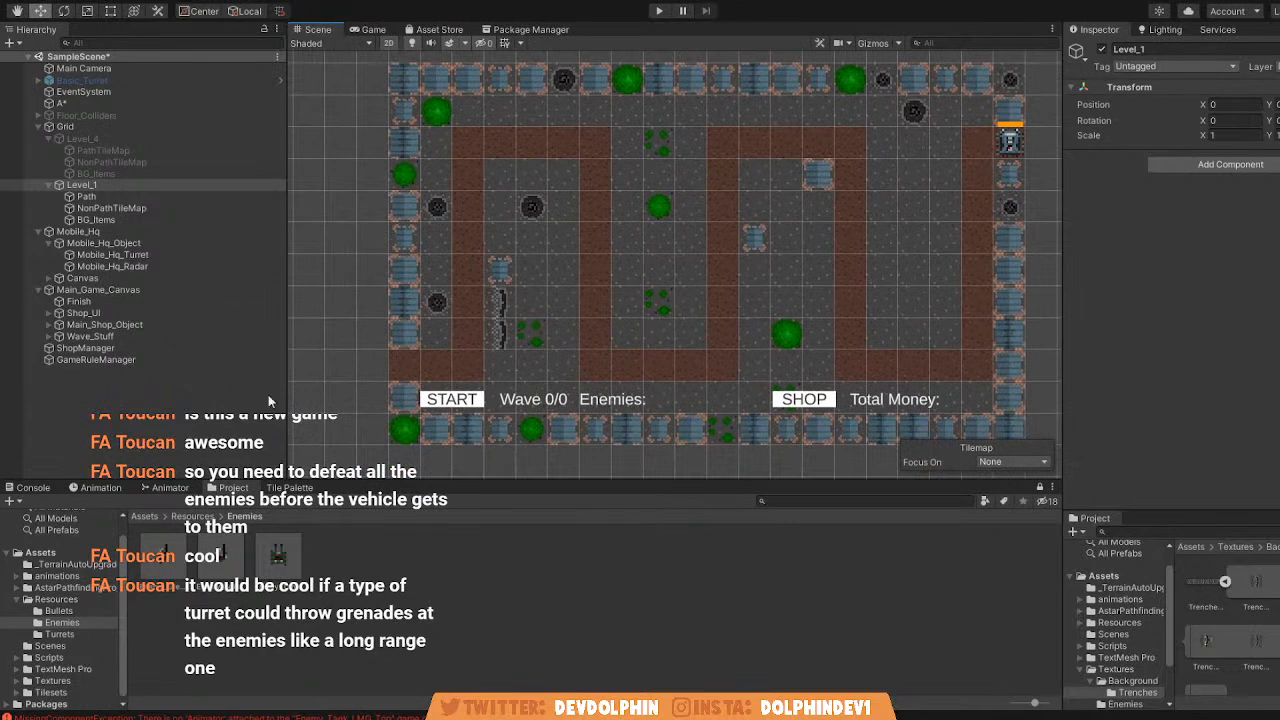
# Erase the trench tiles beside the first path column from Level_1's BG_Items tilemap.
pyautogui.click(121, 221)
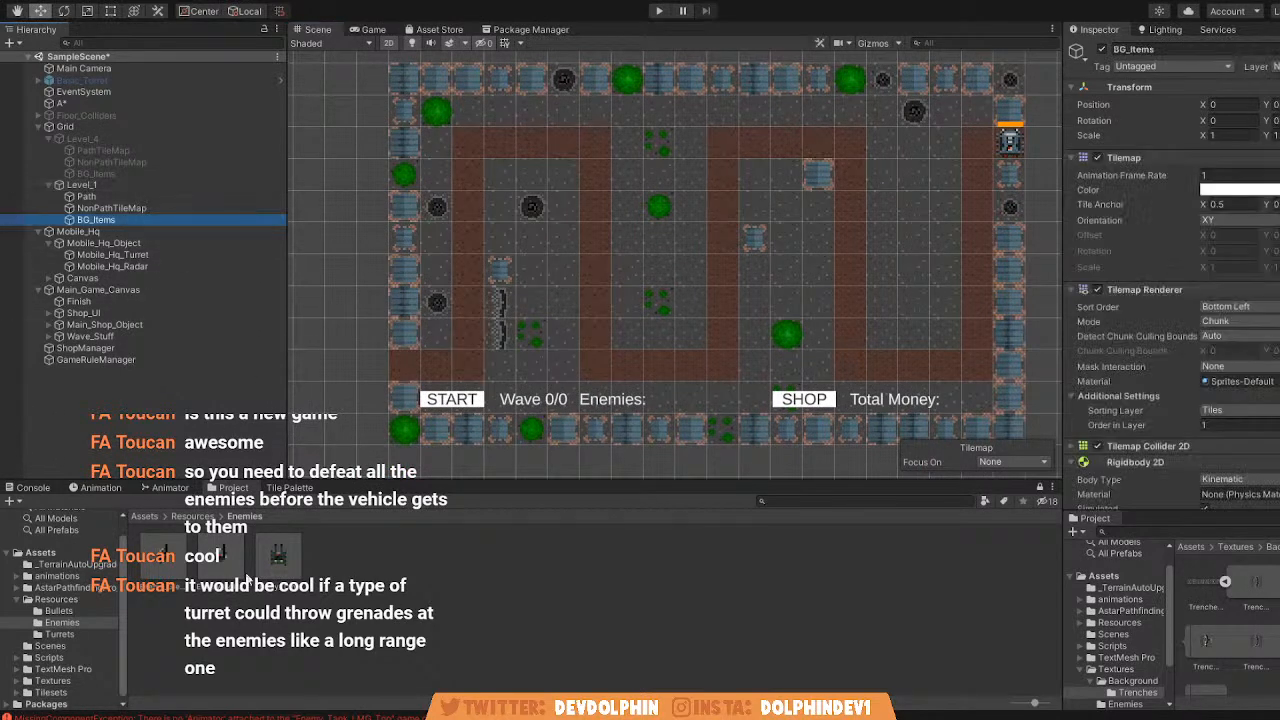
pyautogui.click(289, 487)
pyautogui.click(577, 509)
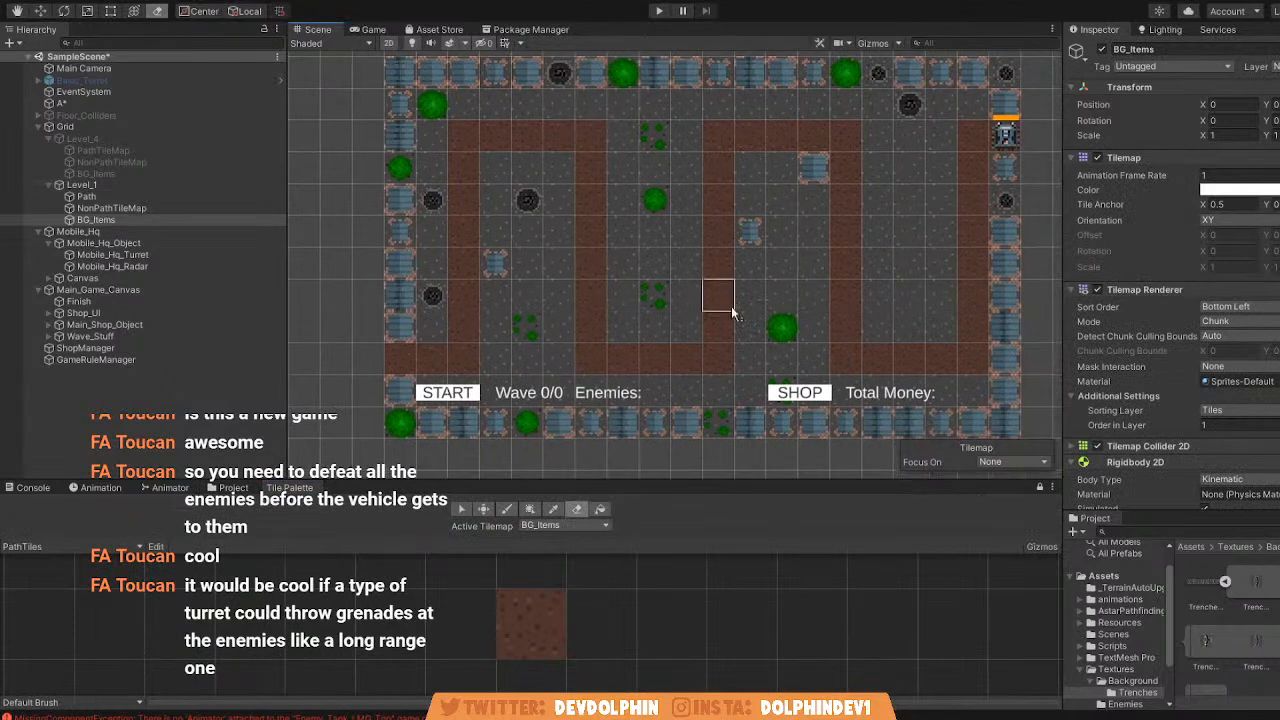
pyautogui.moveTo(691, 302); pyautogui.dragTo(676, 325, button='middle')
# Duplicate Level_1 as Level_2 and deactivate the original Level_1.
pyautogui.click(166, 139)
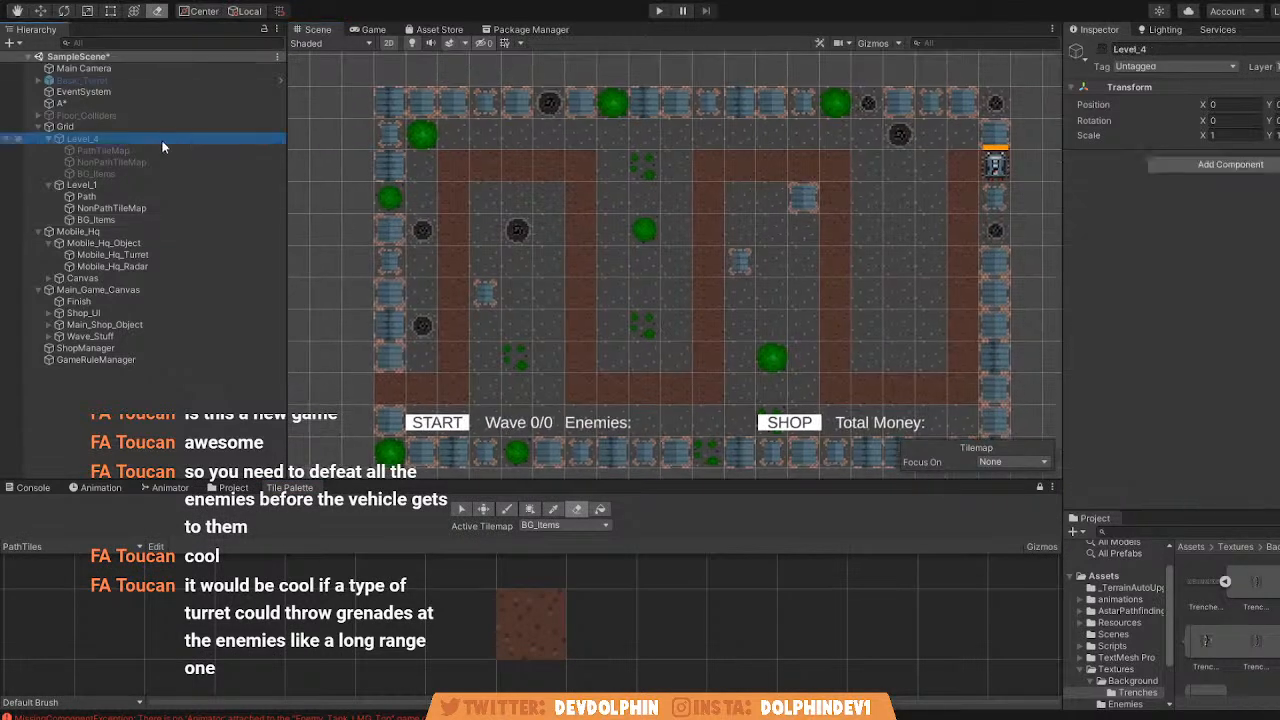
pyautogui.click(92, 185)
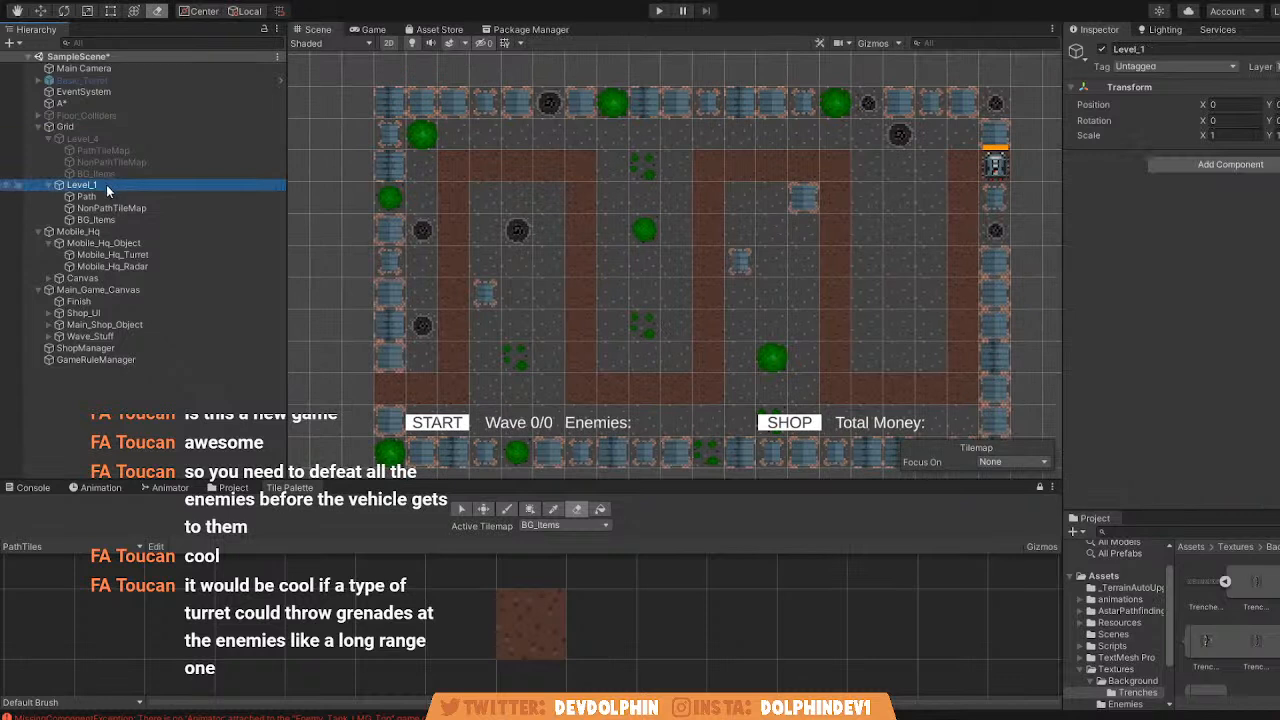
pyautogui.click(47, 186)
pyautogui.hotkey('ctrl', 'd')
pyautogui.press('F2')
pyautogui.click(238, 200)
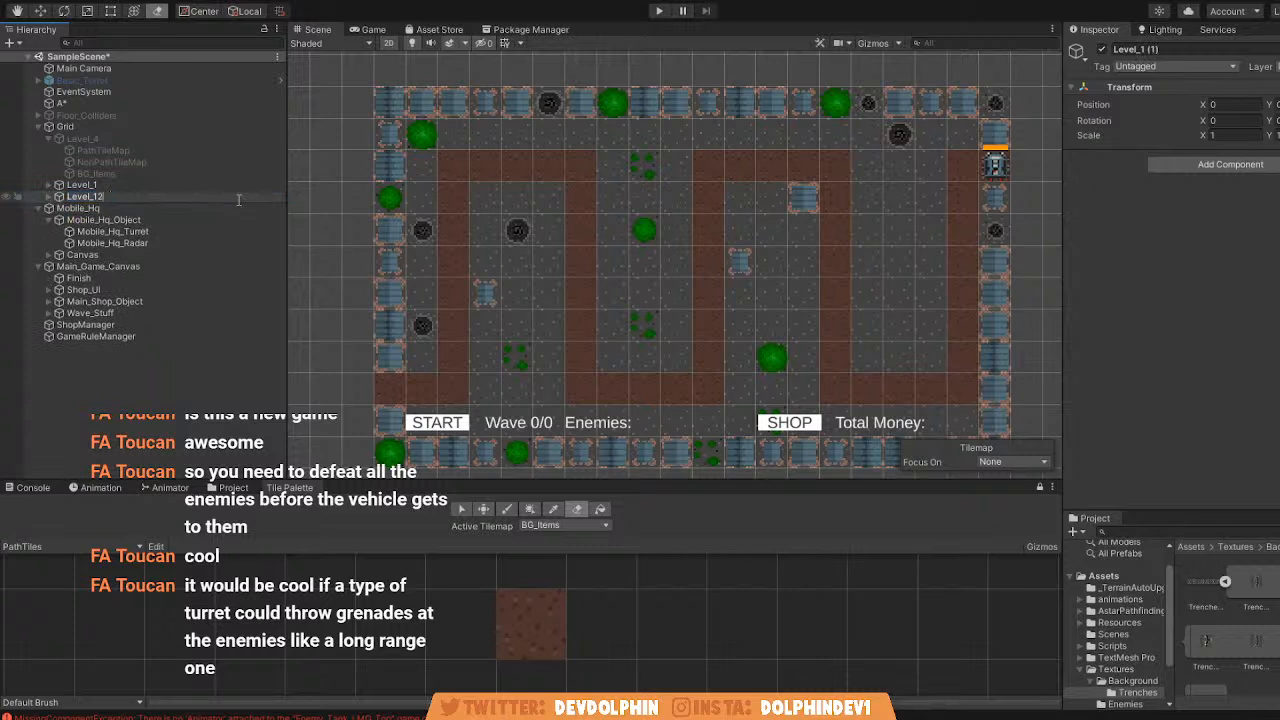
pyautogui.press('Return')
pyautogui.click(90, 185)
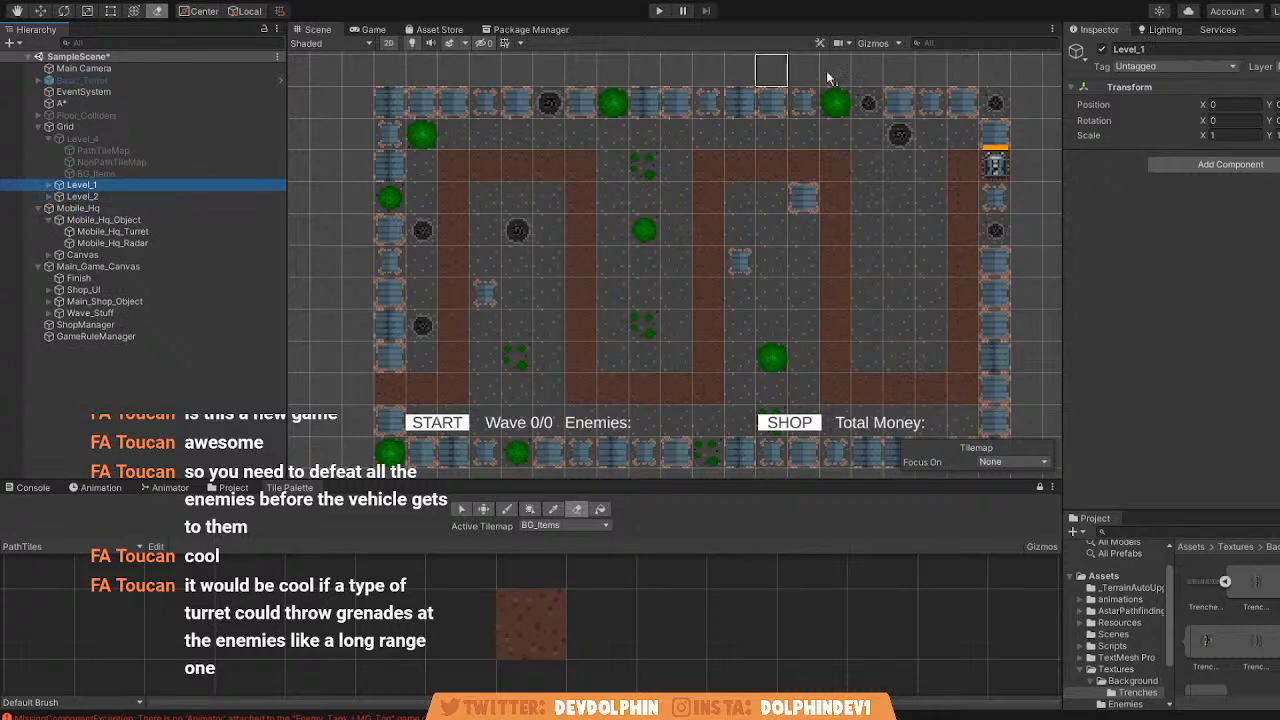
pyautogui.click(1102, 49)
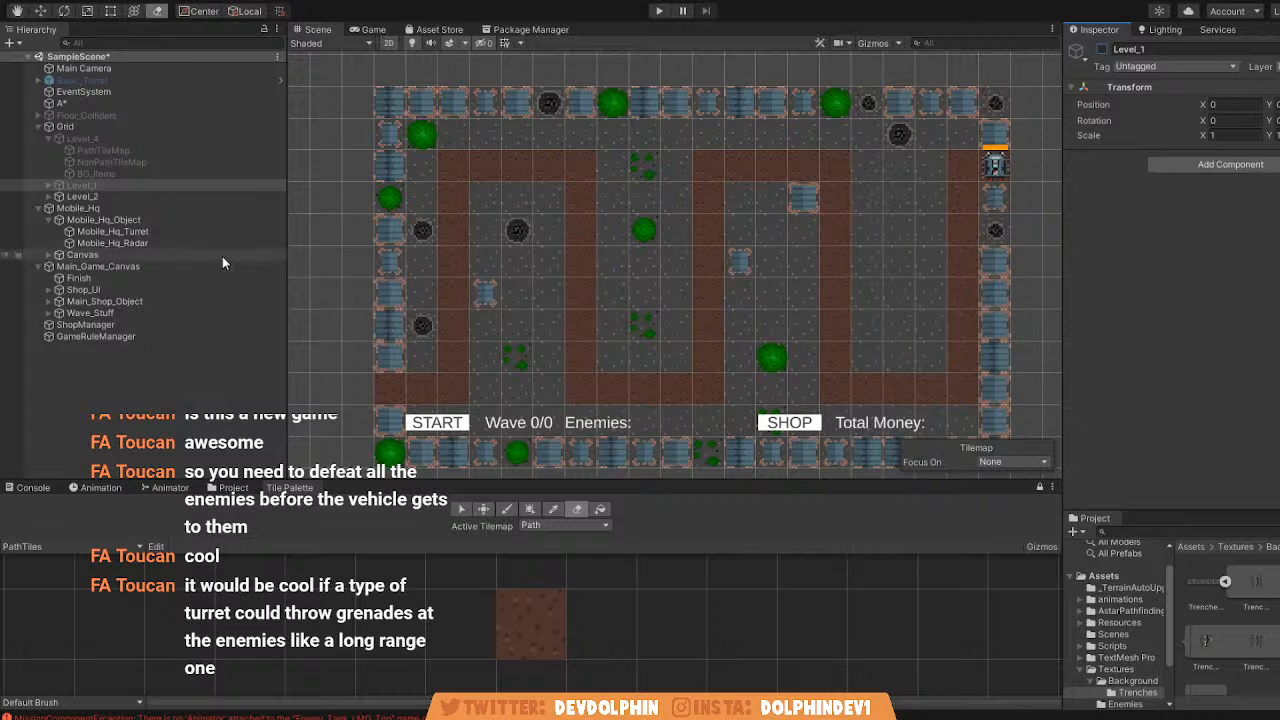
# Erase all the brown path tiles from Level_2's Path tilemap.
pyautogui.click(49, 196)
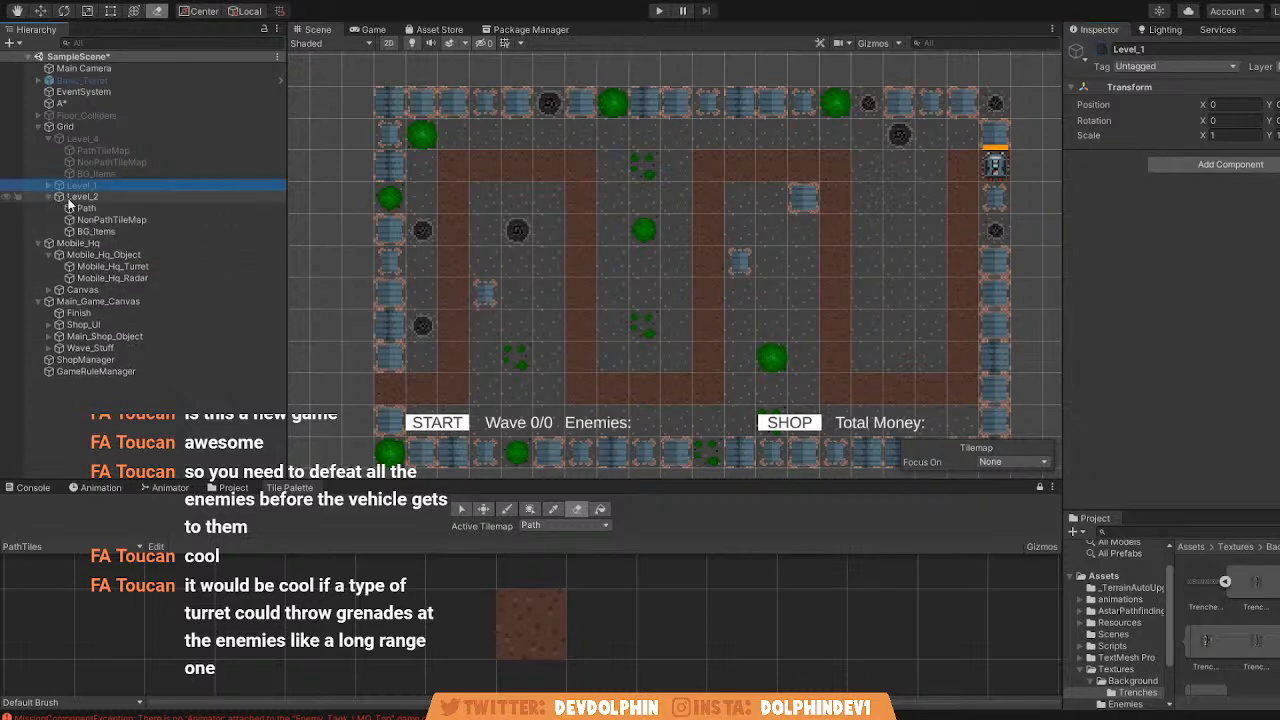
pyautogui.click(100, 201)
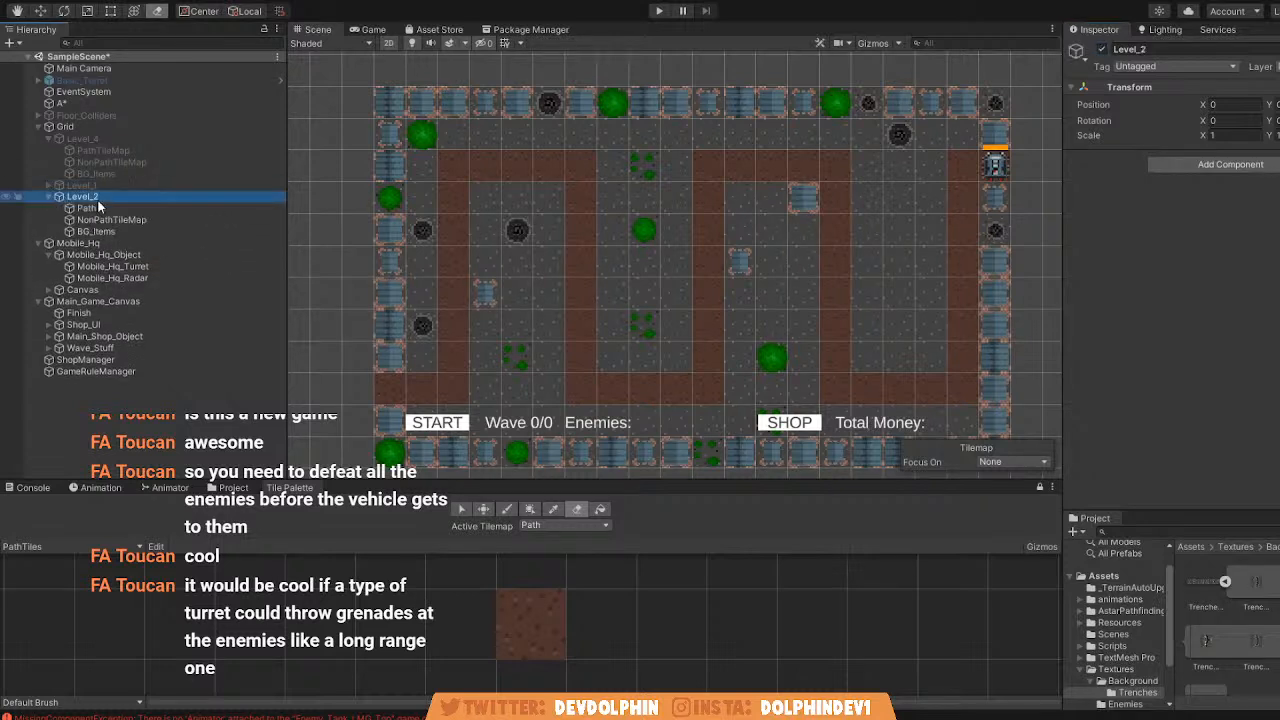
pyautogui.click(156, 205)
pyautogui.click(602, 511)
pyautogui.click(530, 509)
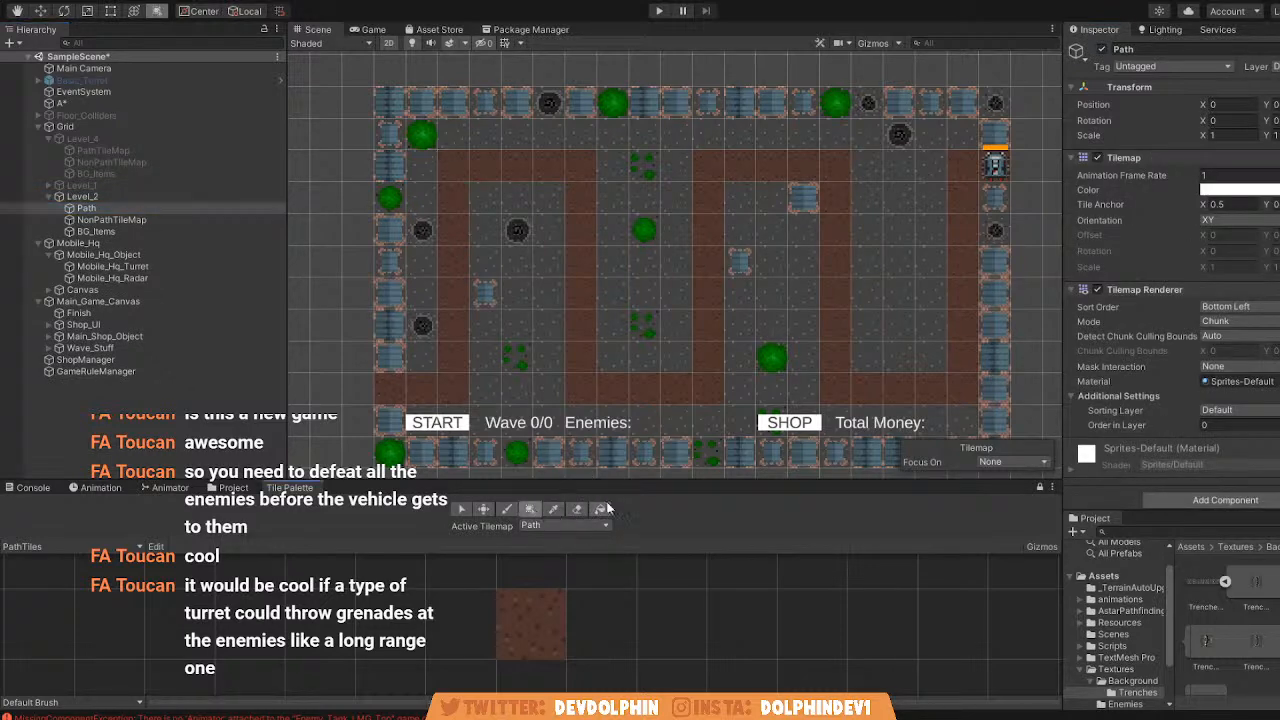
pyautogui.click(576, 512)
pyautogui.moveTo(453, 262); pyautogui.dragTo(571, 274, button='middle')
pyautogui.scroll(-6, 571, 274)
pyautogui.keyDown('ctrl'); pyautogui.moveTo(402, 172); pyautogui.dragTo(478, 320); pyautogui.keyUp('ctrl')
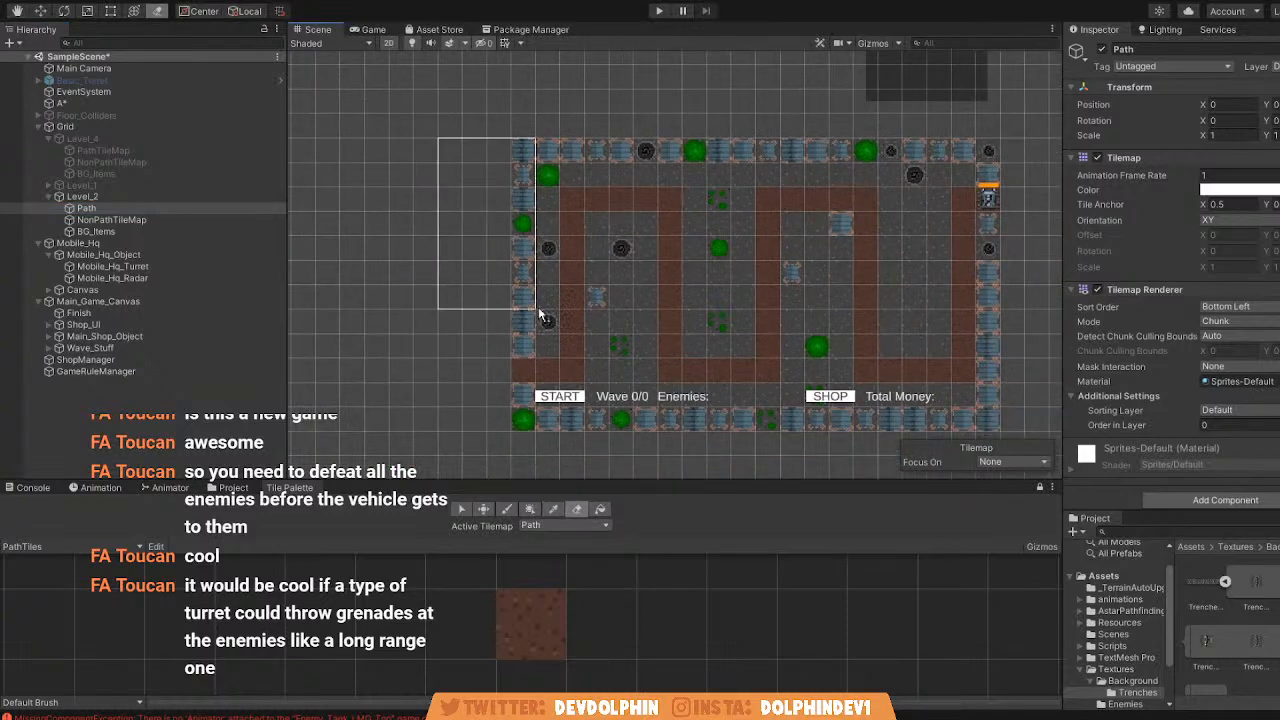
pyautogui.moveTo(637, 343)
pyautogui.mouseDown()
pyautogui.moveTo(643, 377)
pyautogui.moveTo(570, 375)
pyautogui.moveTo(969, 327)
pyautogui.moveTo(891, 403)
pyautogui.mouseUp()
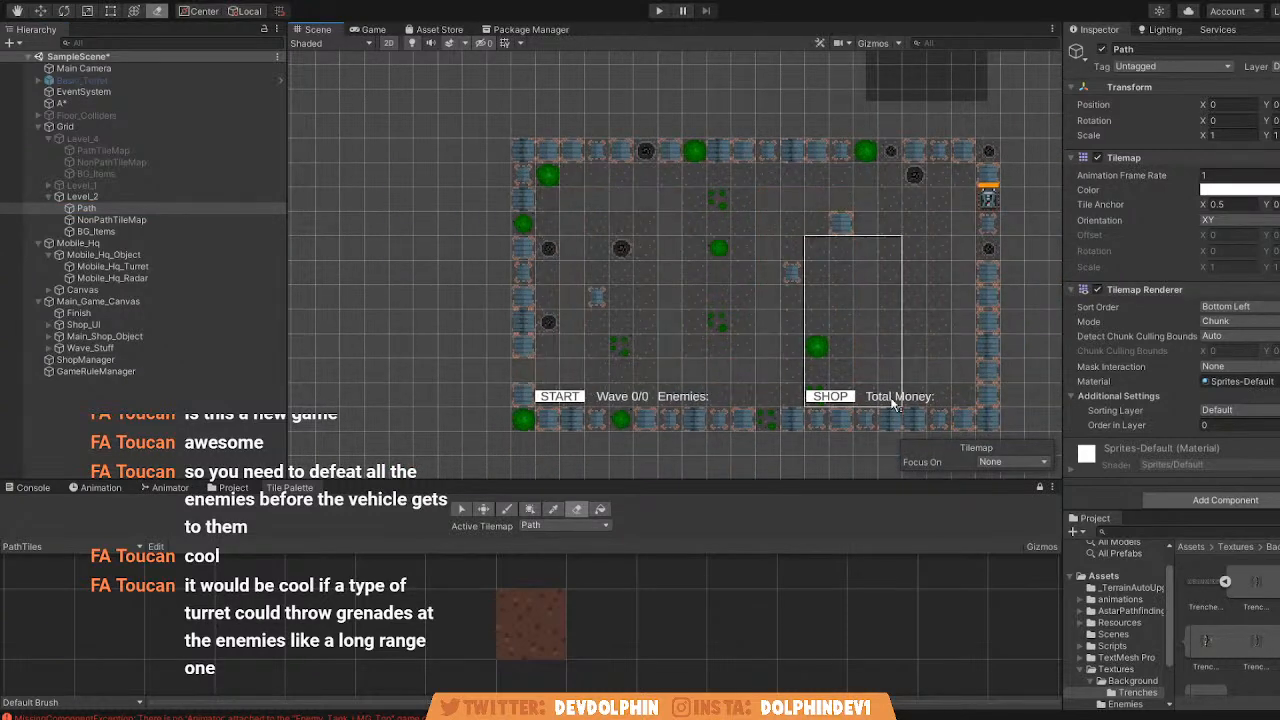
# Erase the ground tiles inside the border from Level_2's NonPathTileMap.
pyautogui.click(146, 219)
pyautogui.keyDown('ctrl'); pyautogui.moveTo(621, 315); pyautogui.dragTo(680, 334); pyautogui.keyUp('ctrl')
pyautogui.keyDown('ctrl'); pyautogui.moveTo(548, 172); pyautogui.dragTo(960, 390); pyautogui.keyUp('ctrl')
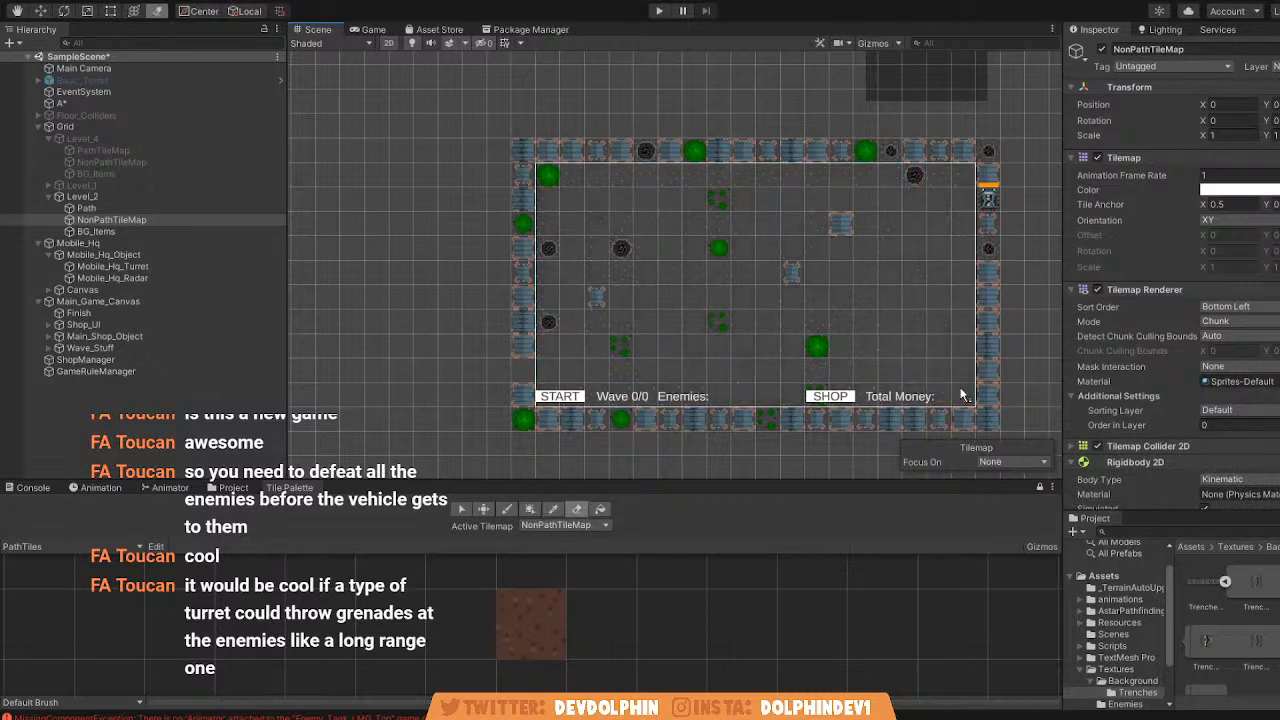
pyautogui.scroll(5, 493, 344)
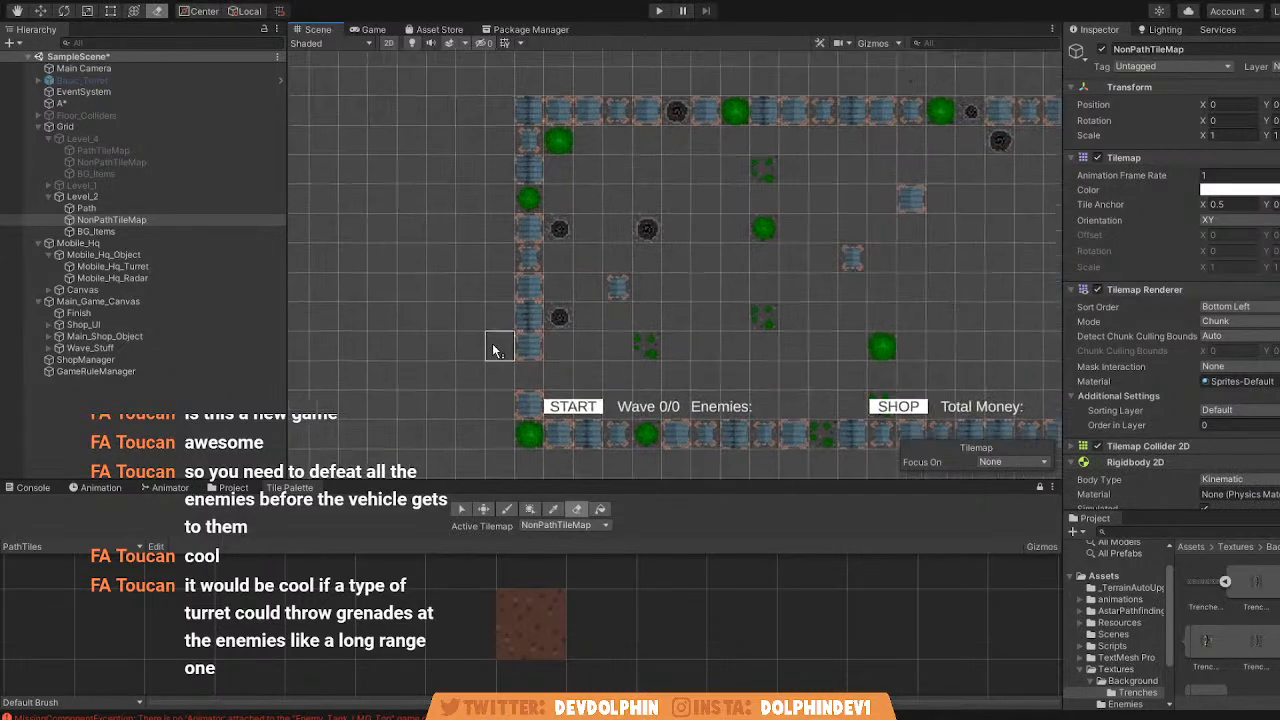
pyautogui.moveTo(493, 344); pyautogui.dragTo(398, 336, button='middle')
# Erase the background items inside the border from Level_2's BG_Items tilemap, keeping the surrounding wall.
pyautogui.click(166, 231)
pyautogui.moveTo(477, 143)
pyautogui.keyDown('ctrl'); pyautogui.mouseDown()
pyautogui.moveTo(504, 154)
pyautogui.moveTo(491, 128)
pyautogui.moveTo(983, 391)
pyautogui.mouseUp(); pyautogui.keyUp('ctrl')
pyautogui.click(983, 392)
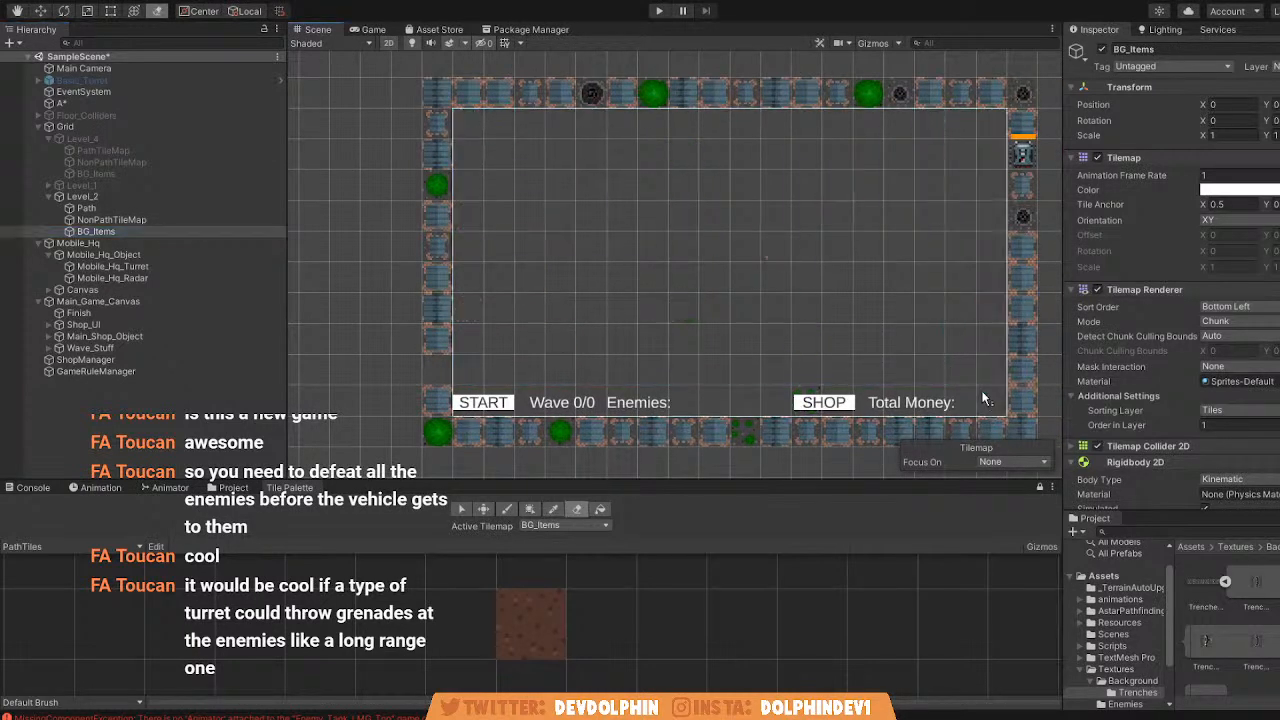
pyautogui.keyDown('ctrl'); pyautogui.click(594, 342); pyautogui.keyUp('ctrl')
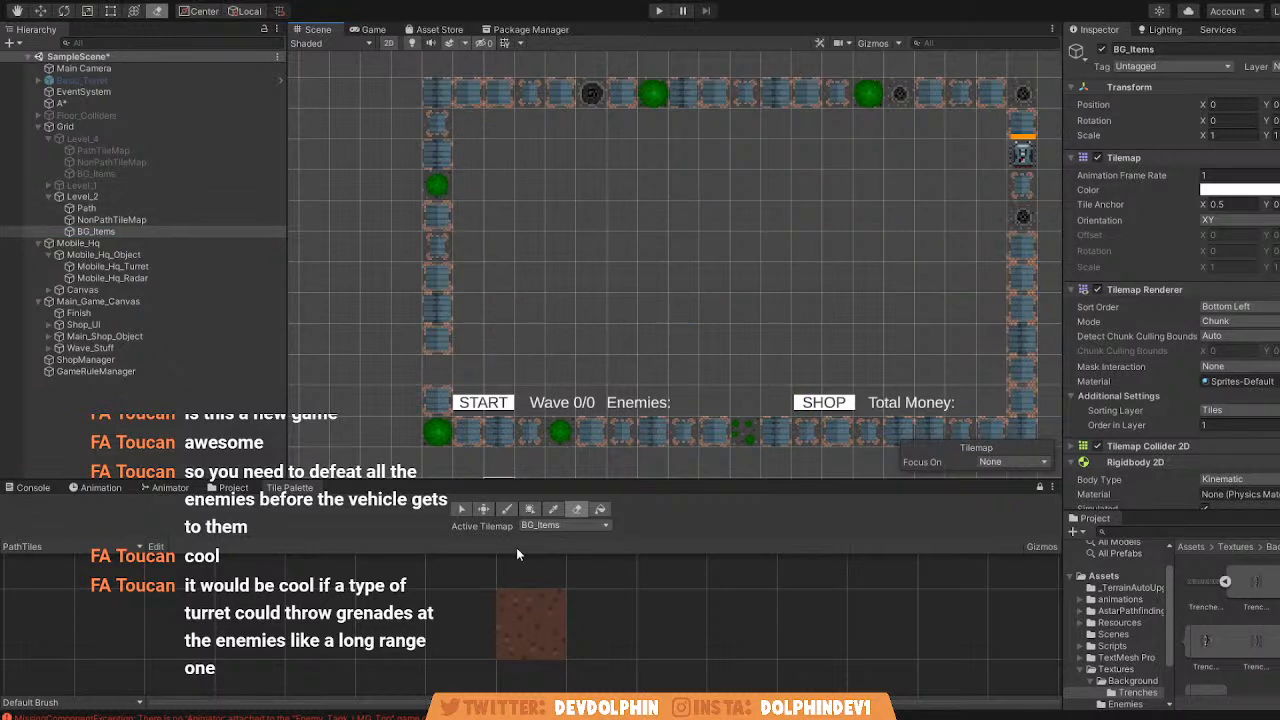
# Paint a new winding path on Level_2's Path tilemap from the upper left wall to the right wall with the PathTiles brush.
pyautogui.click(507, 509)
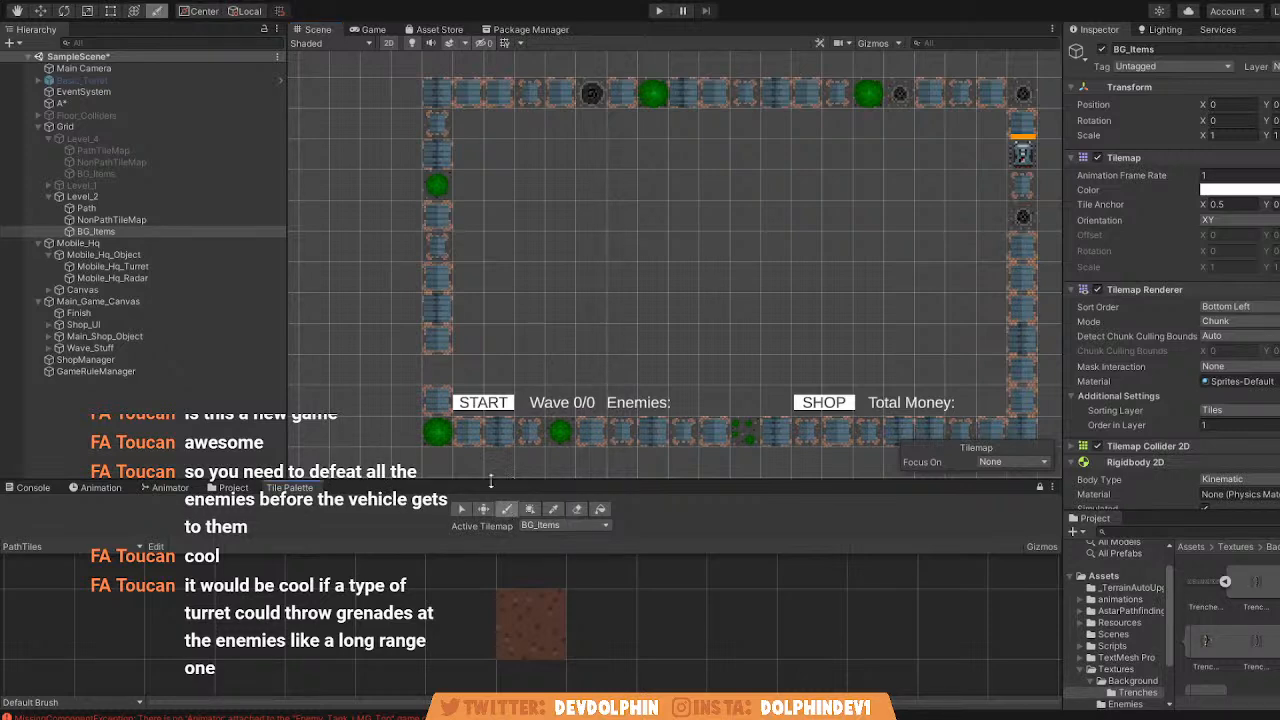
pyautogui.click(124, 207)
pyautogui.click(531, 624)
pyautogui.click(473, 298)
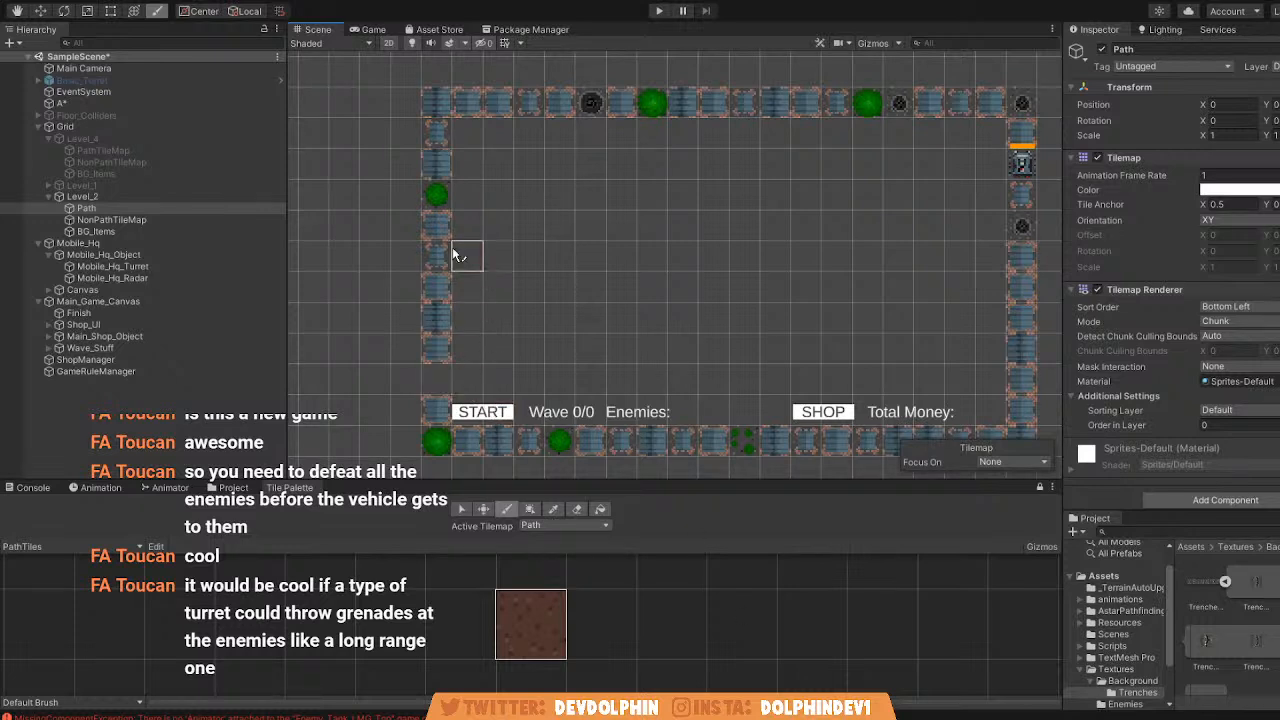
pyautogui.moveTo(468, 165)
pyautogui.mouseDown()
pyautogui.moveTo(554, 166)
pyautogui.moveTo(567, 392)
pyautogui.moveTo(620, 306)
pyautogui.moveTo(628, 178)
pyautogui.moveTo(714, 179)
pyautogui.moveTo(729, 288)
pyautogui.moveTo(805, 288)
pyautogui.mouseUp()
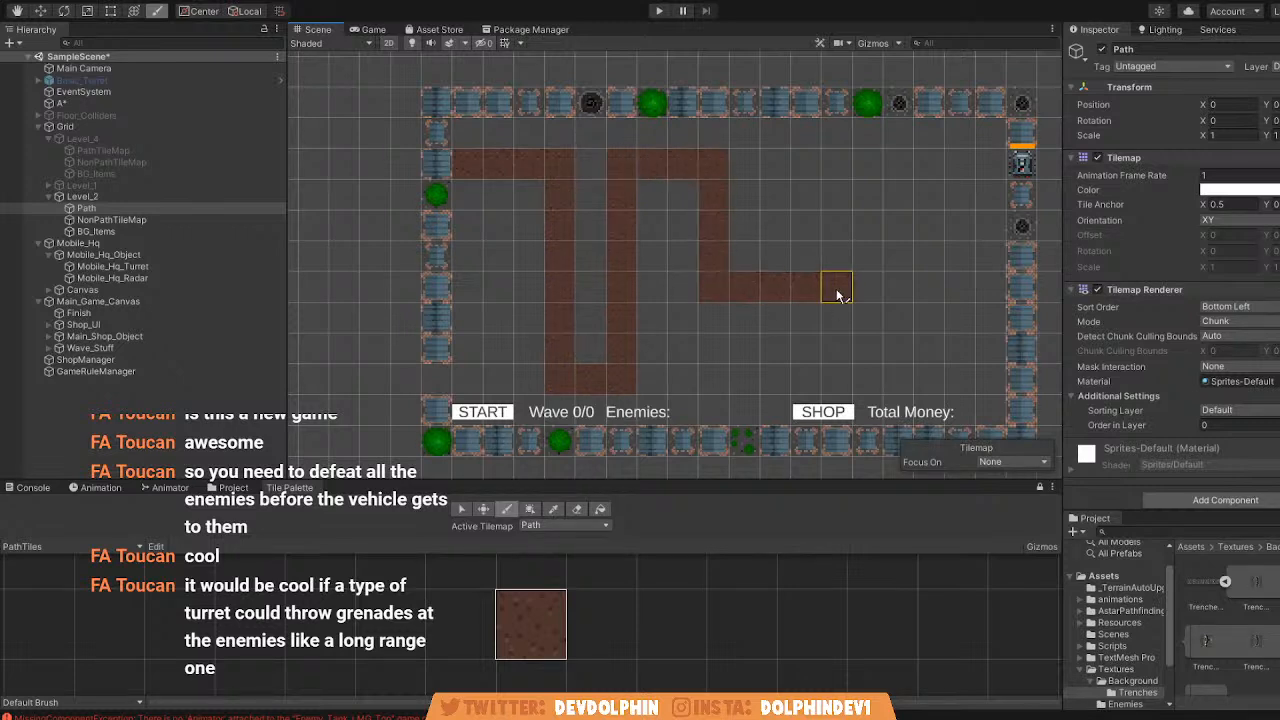
pyautogui.moveTo(836, 224)
pyautogui.mouseDown()
pyautogui.moveTo(837, 194)
pyautogui.moveTo(906, 210)
pyautogui.mouseUp()
pyautogui.moveTo(827, 245); pyautogui.dragTo(791, 256, button='middle')
pyautogui.scroll(3, 700, 306)
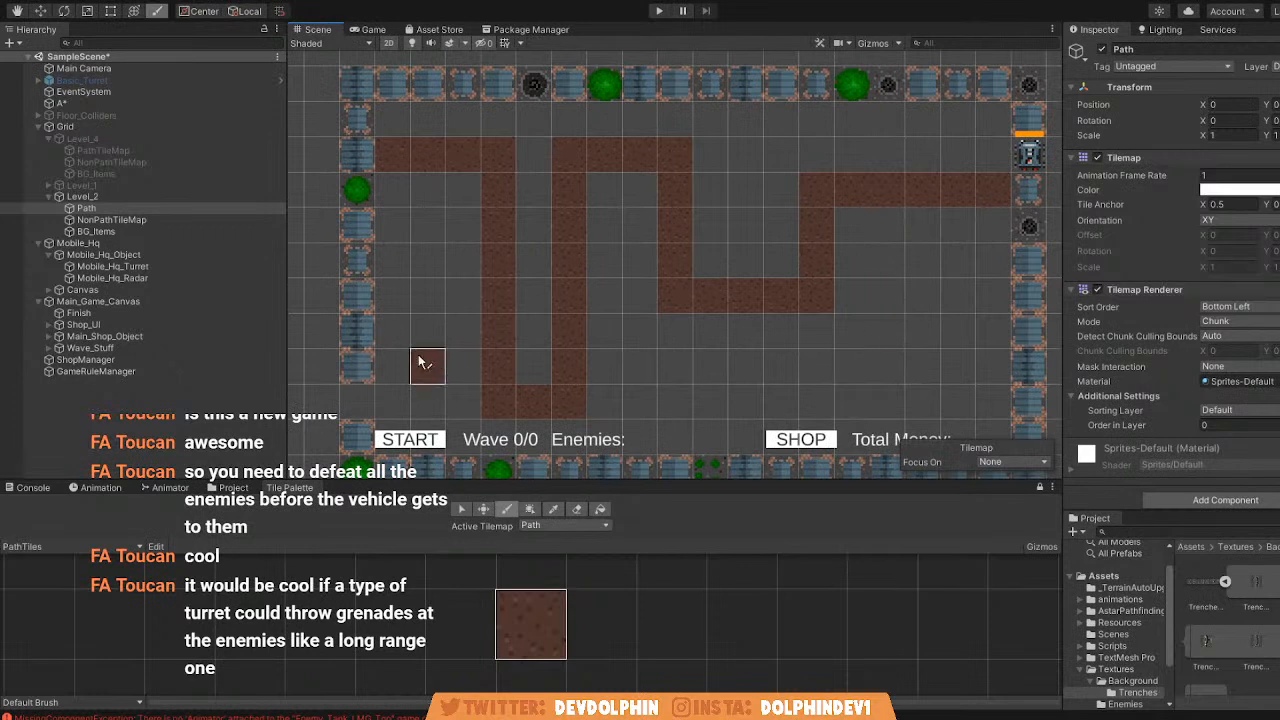
# Fill the empty area around Level_2's path with the NonPathTiles ground tile on NonPathTileMap.
pyautogui.click(115, 219)
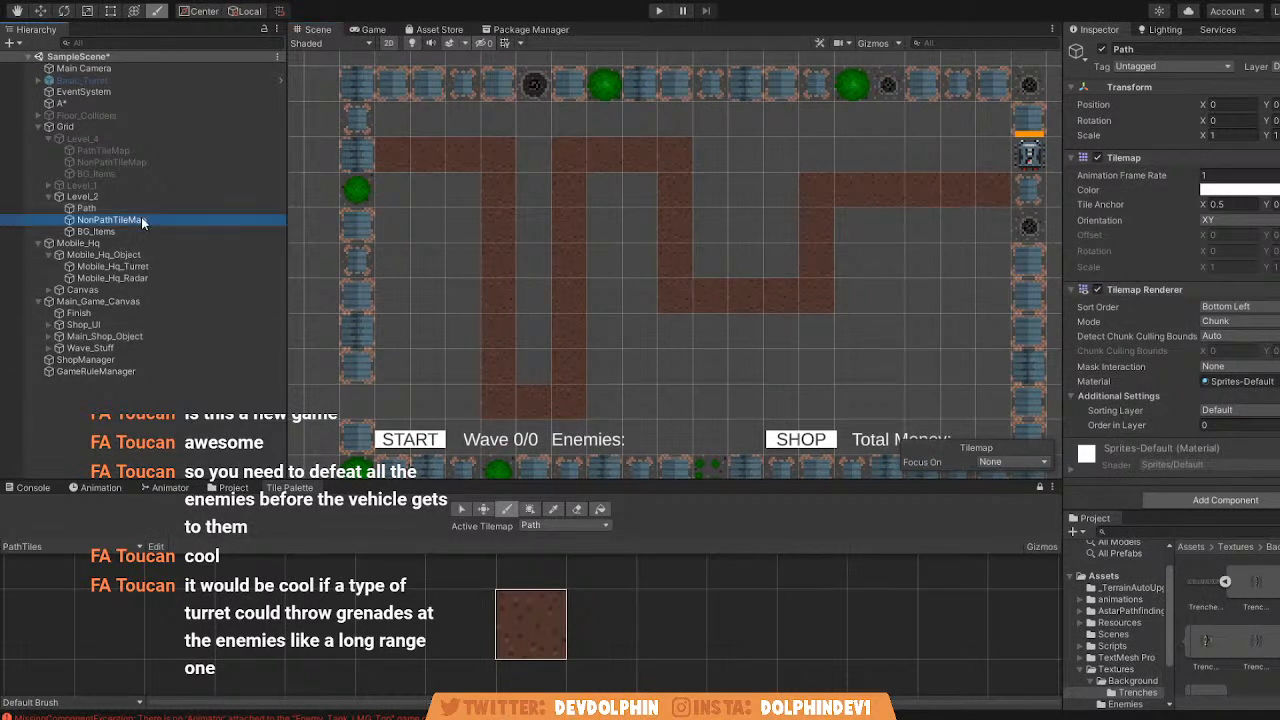
pyautogui.click(549, 615)
pyautogui.scroll(-2, 385, 265)
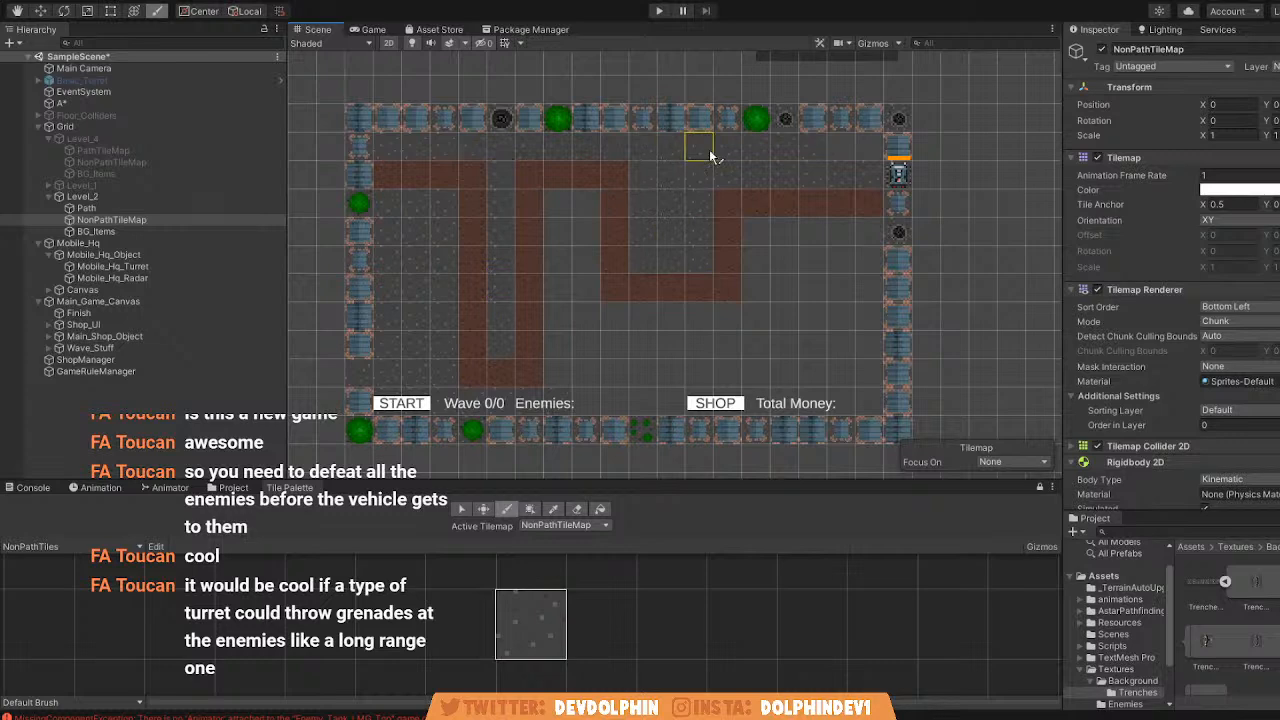
pyautogui.moveTo(462, 345); pyautogui.dragTo(432, 287, button='middle')
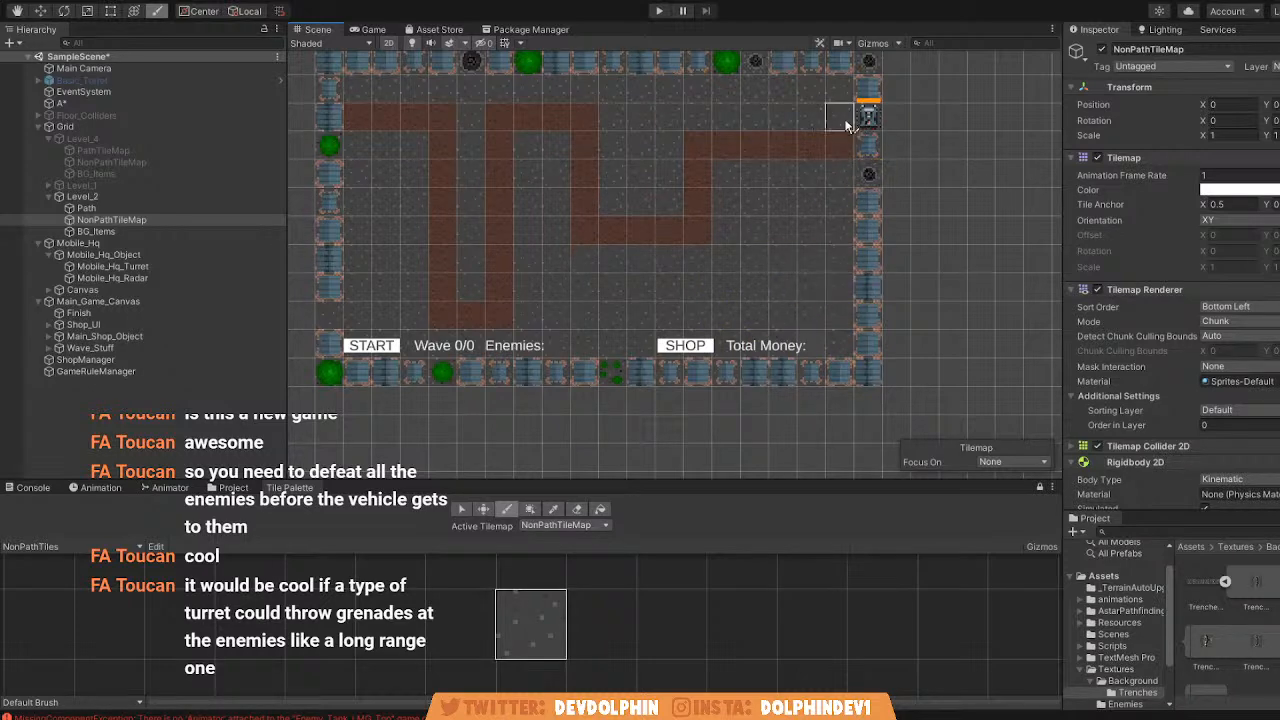
pyautogui.moveTo(740, 177); pyautogui.dragTo(856, 198, button='middle')
pyautogui.scroll(2, 561, 296)
pyautogui.scroll(1, 561, 295)
pyautogui.moveTo(561, 295); pyautogui.dragTo(463, 321, button='middle')
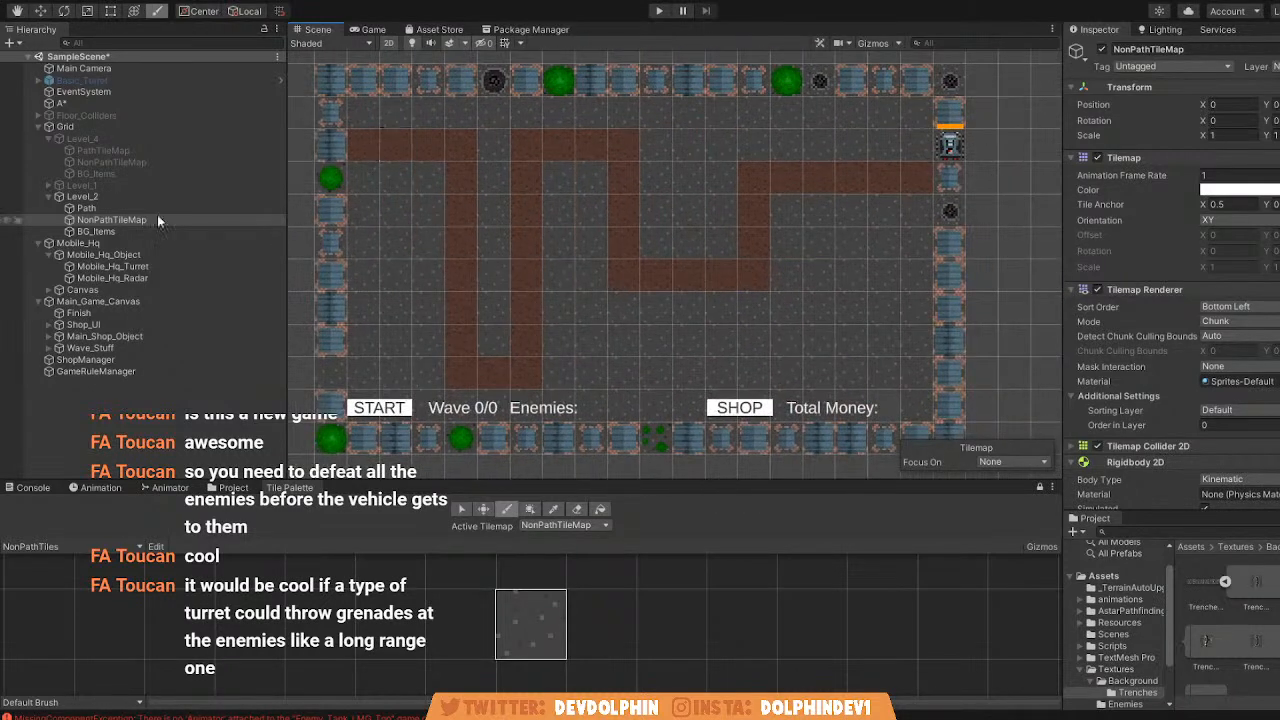
pyautogui.moveTo(312, 161); pyautogui.dragTo(413, 172, button='middle')
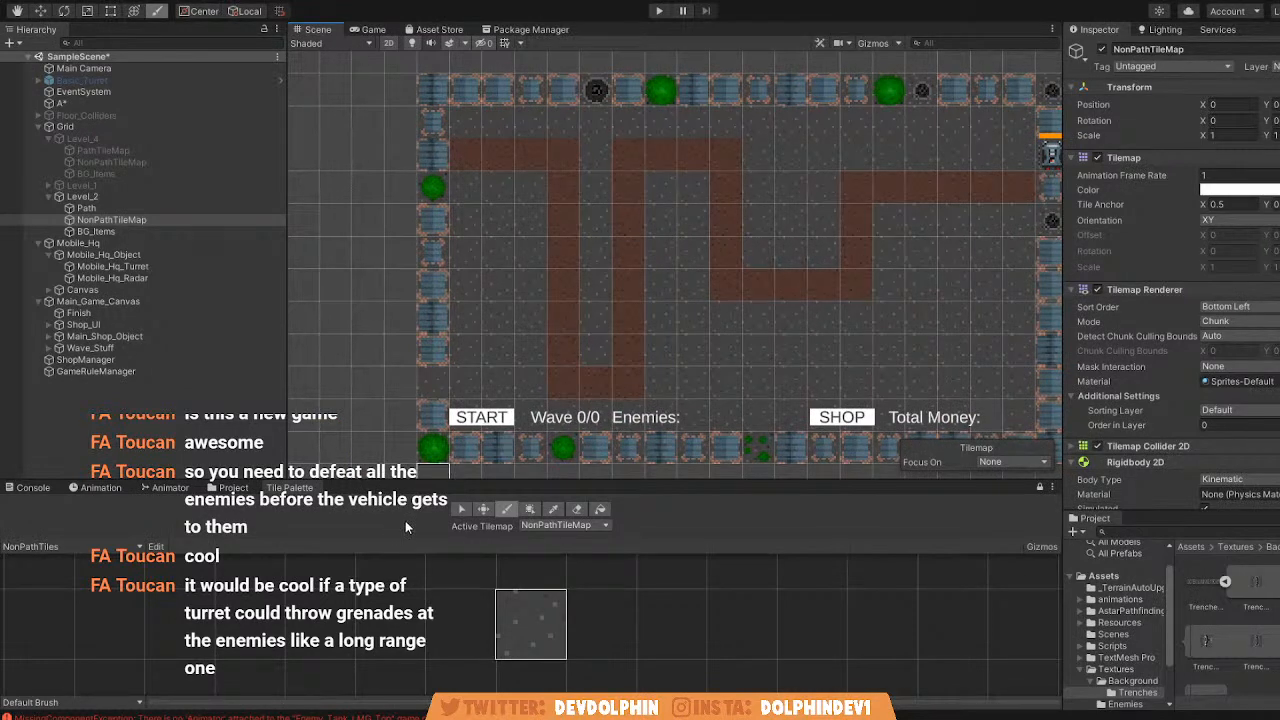
# Close the gap in Level_2's left wall with the smaller green bush tile from the Background palette on BG_Items.
pyautogui.click(96, 232)
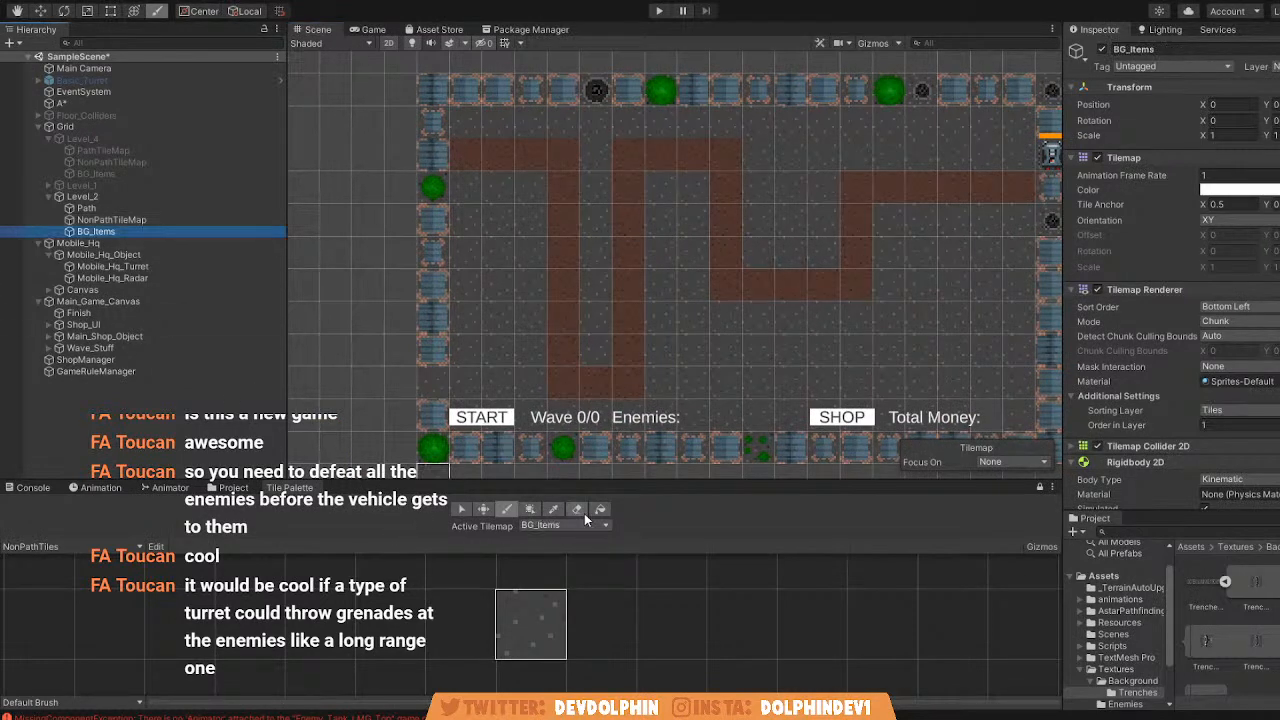
pyautogui.click(110, 544)
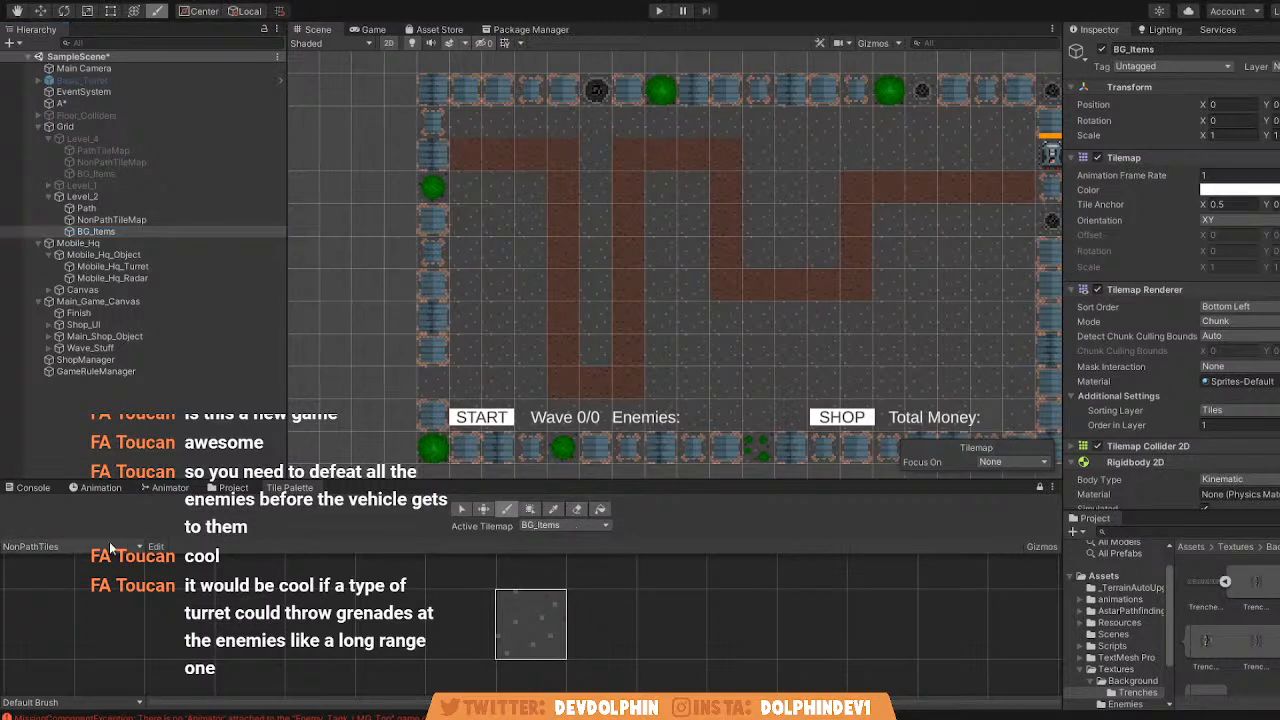
pyautogui.click(96, 568)
pyautogui.press('i')
pyautogui.click(516, 657)
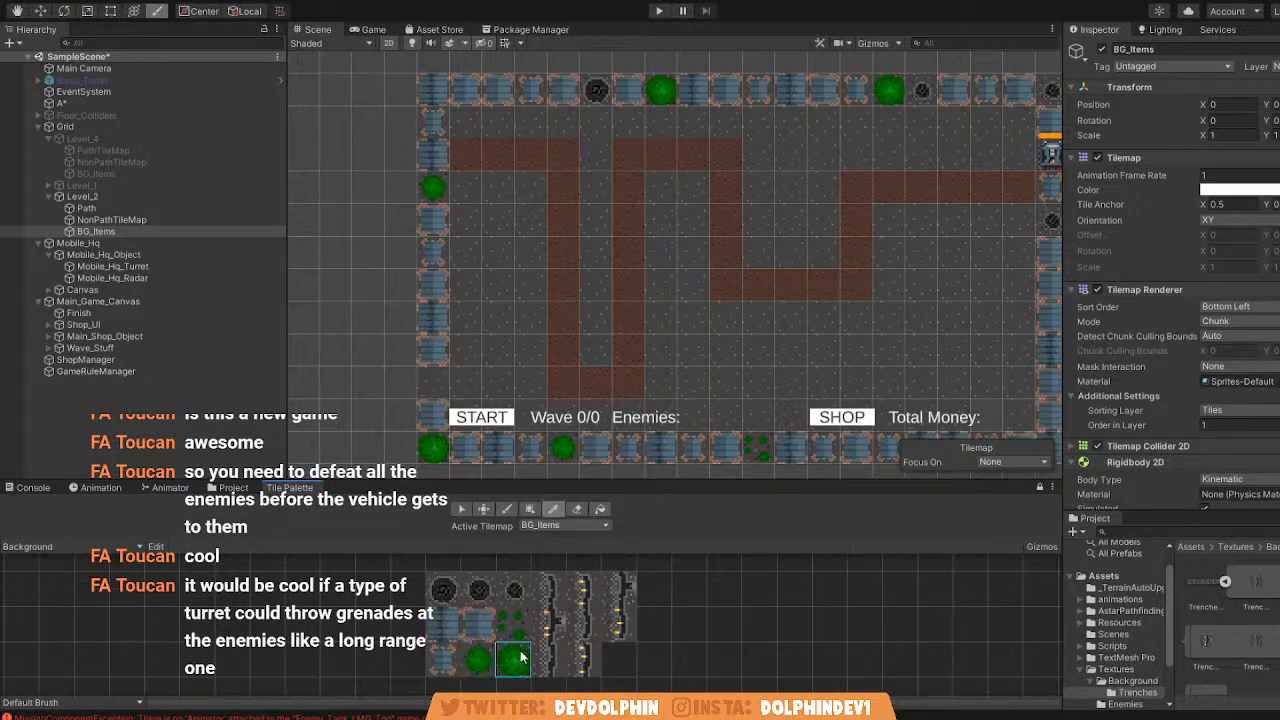
pyautogui.click(487, 654)
pyautogui.click(440, 378)
pyautogui.moveTo(490, 359); pyautogui.dragTo(483, 401, button='middle')
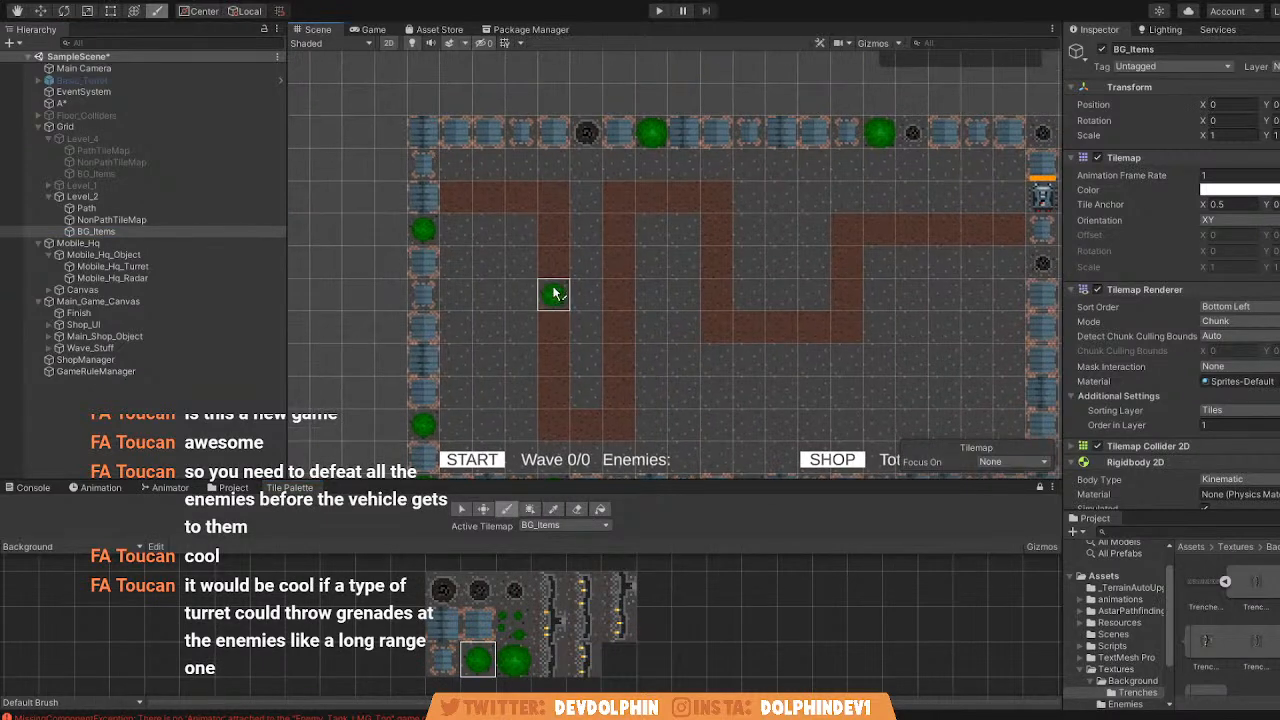
# Erase the BG_Items wall tile at the path's right end and fill the old opening directly above with a blue crate tile.
pyautogui.click(578, 510)
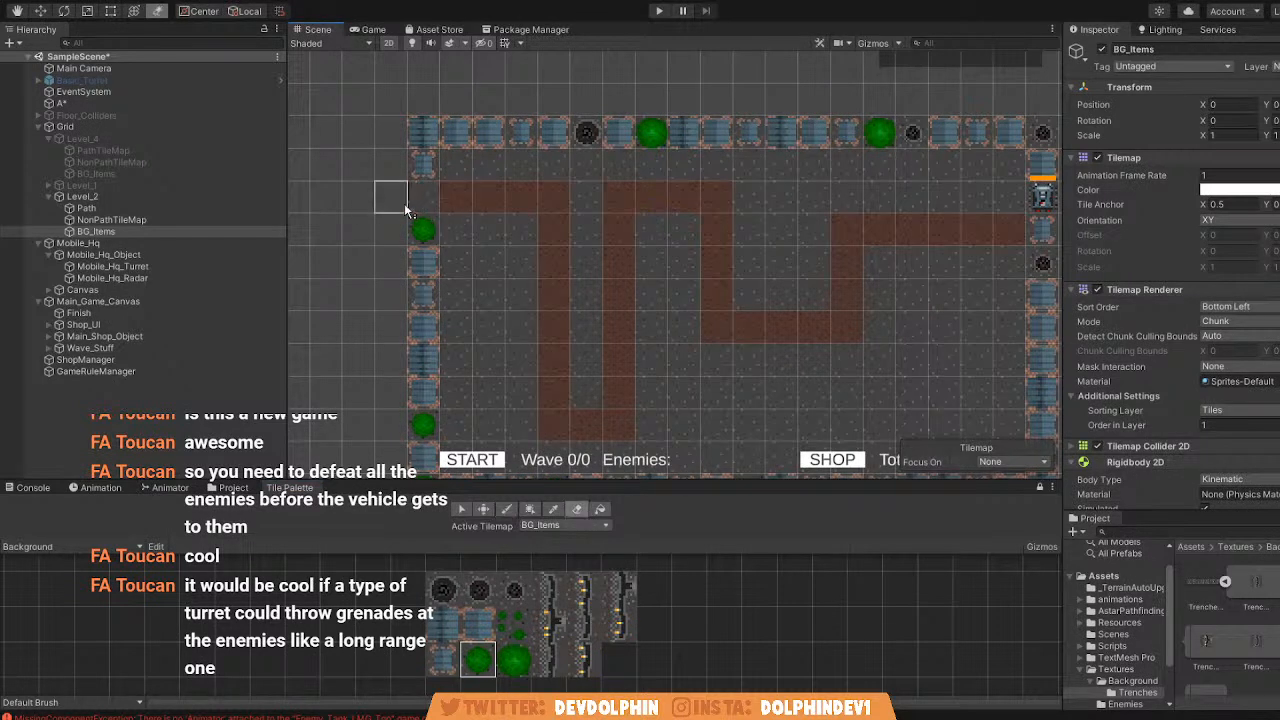
pyautogui.moveTo(803, 247); pyautogui.dragTo(600, 254, button='middle')
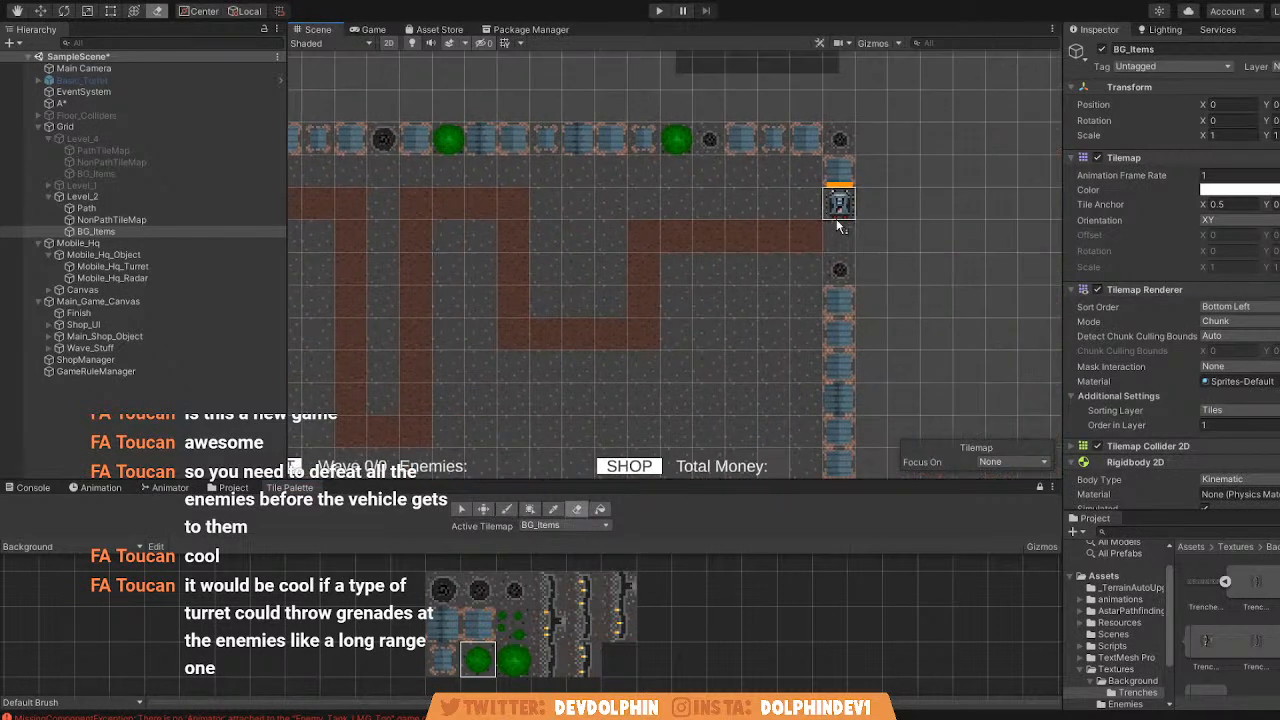
pyautogui.click(447, 630)
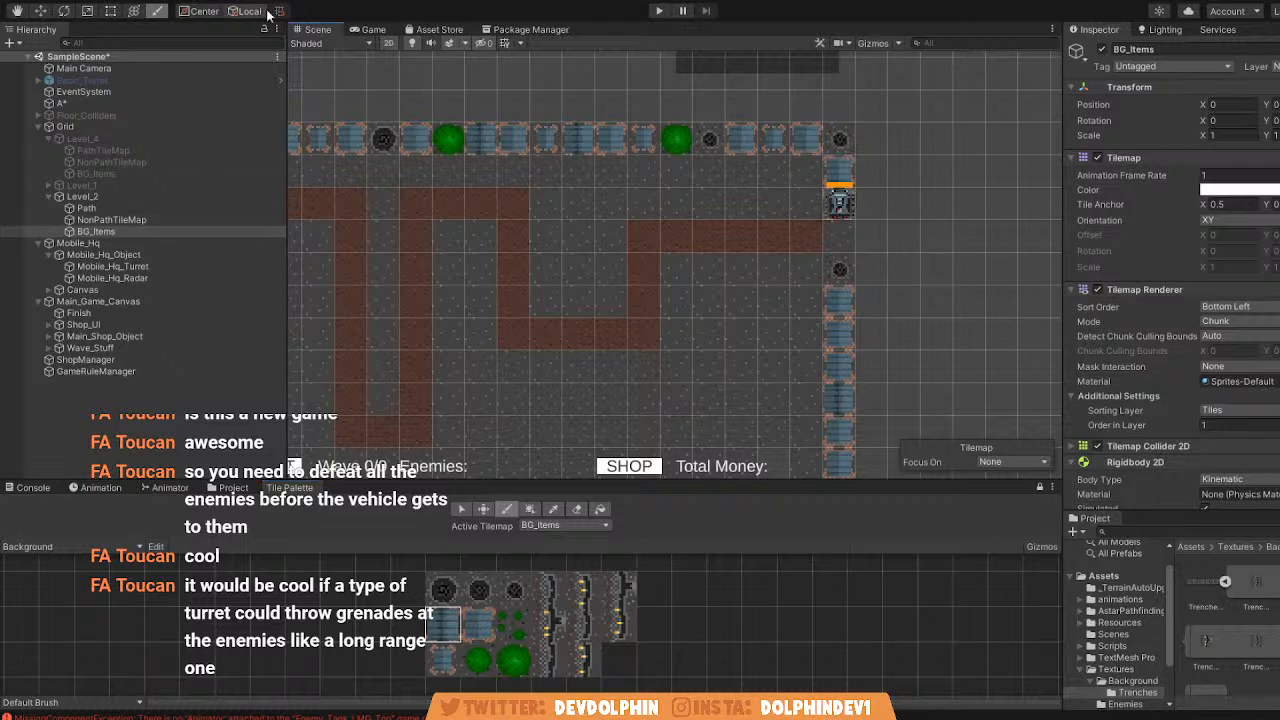
# Move Mobile_Hq down to the path's row and just outside the right wall opening, at X 10.7.
pyautogui.click(110, 243)
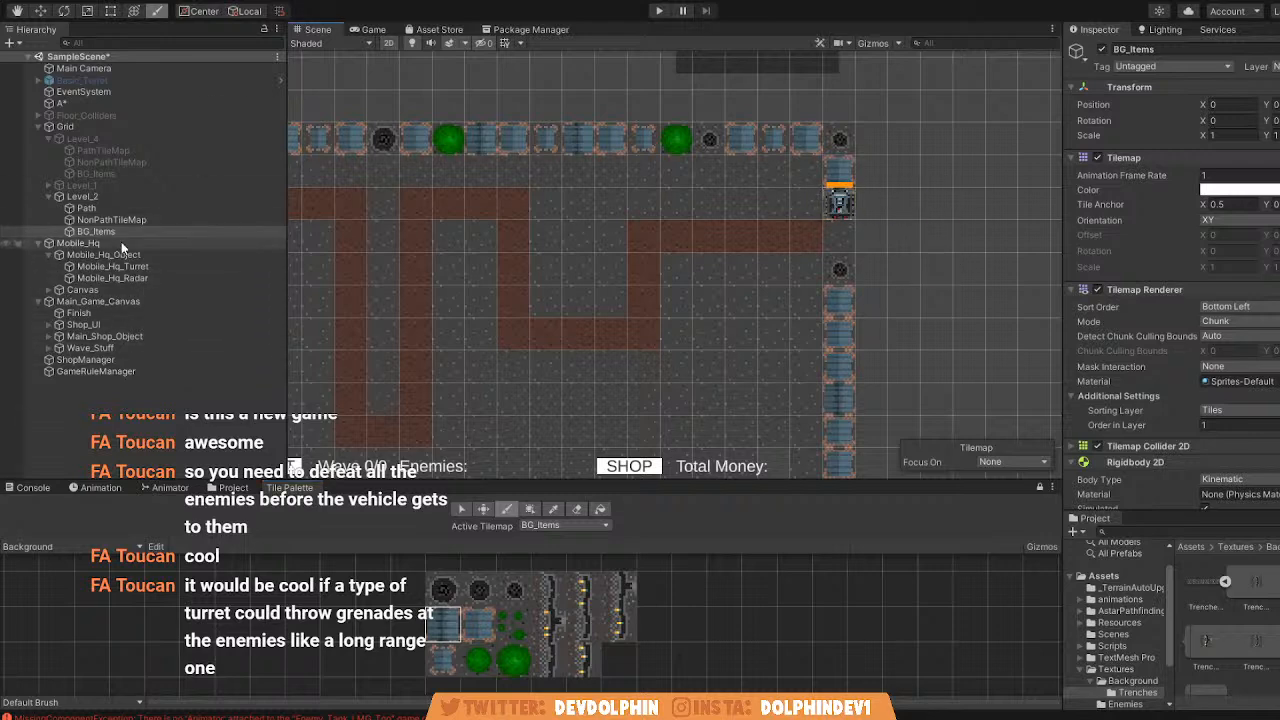
pyautogui.click(41, 11)
pyautogui.moveTo(826, 211); pyautogui.dragTo(829, 243)
pyautogui.moveTo(514, 270); pyautogui.dragTo(559, 276, button='middle')
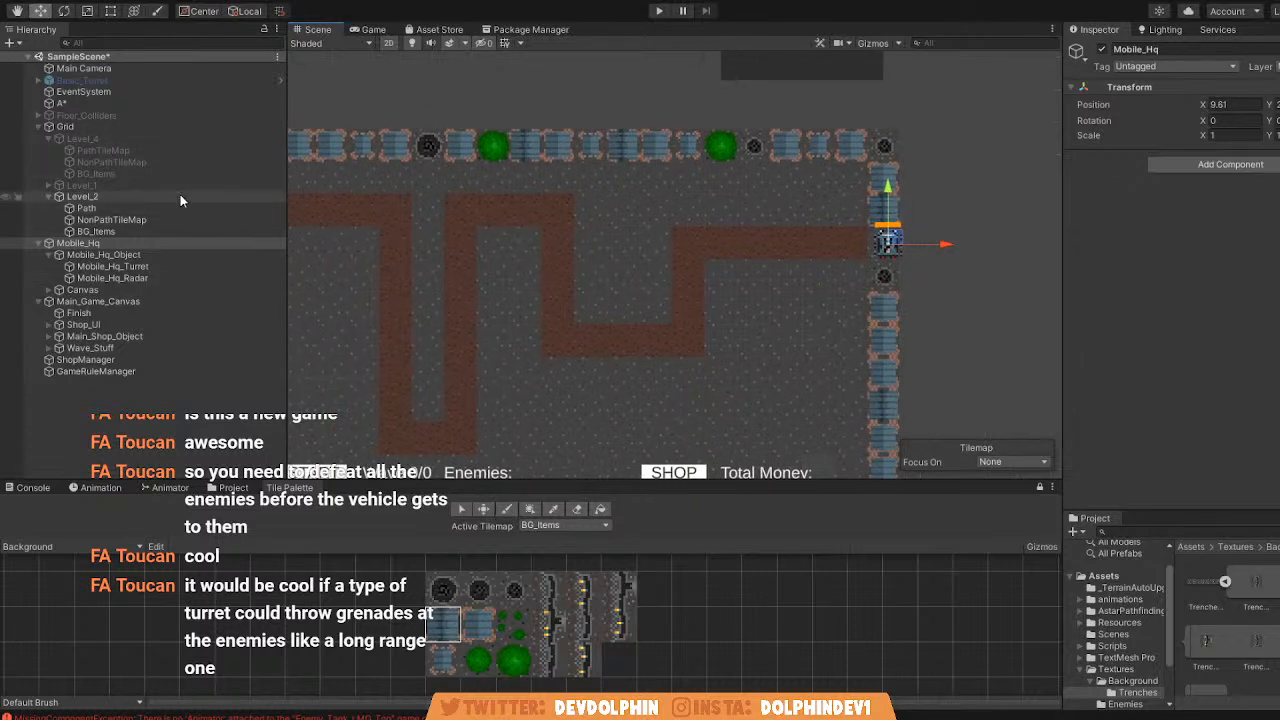
pyautogui.moveTo(262, 405); pyautogui.dragTo(352, 370, button='middle')
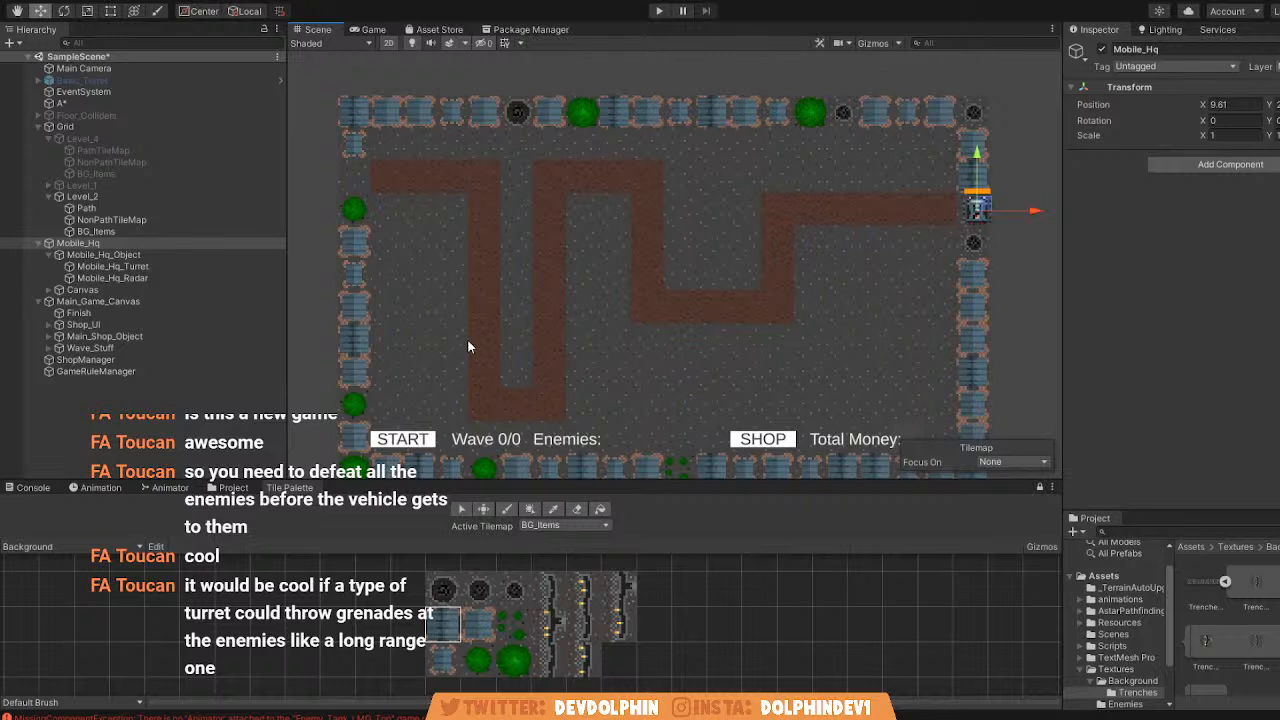
pyautogui.moveTo(978, 206); pyautogui.dragTo(972, 208)
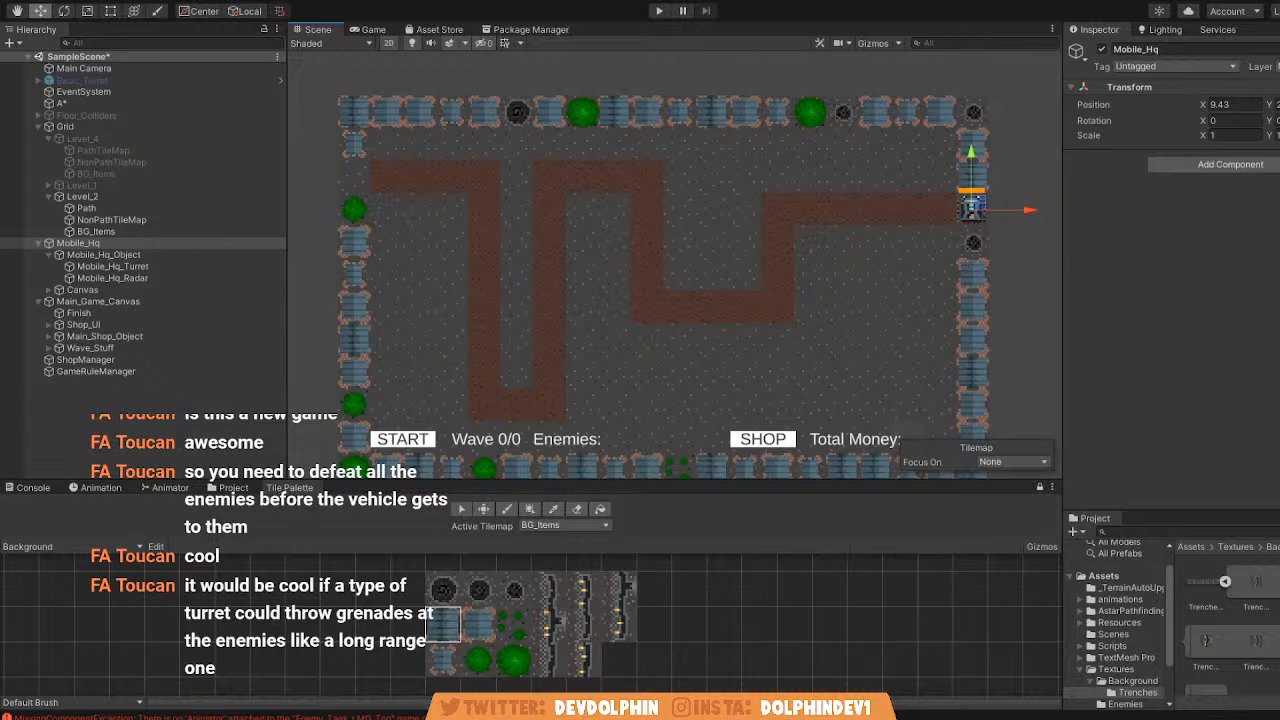
pyautogui.moveTo(647, 398); pyautogui.dragTo(645, 382, button='middle')
pyautogui.moveTo(950, 213); pyautogui.dragTo(915, 212)
pyautogui.scroll(5, 851, 220)
pyautogui.moveTo(772, 206); pyautogui.dragTo(935, 210)
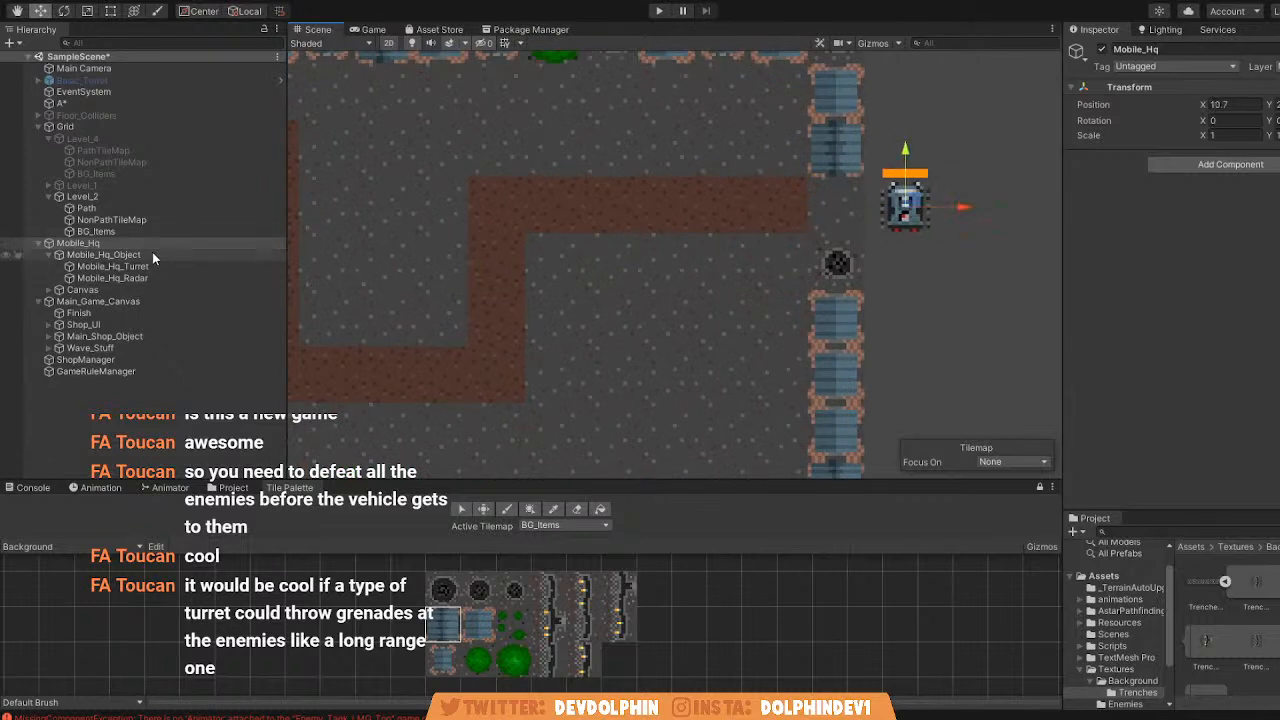
# Erase the ground tiles from Level_2's NonPathTileMap at the right and left wall openings.
pyautogui.click(129, 221)
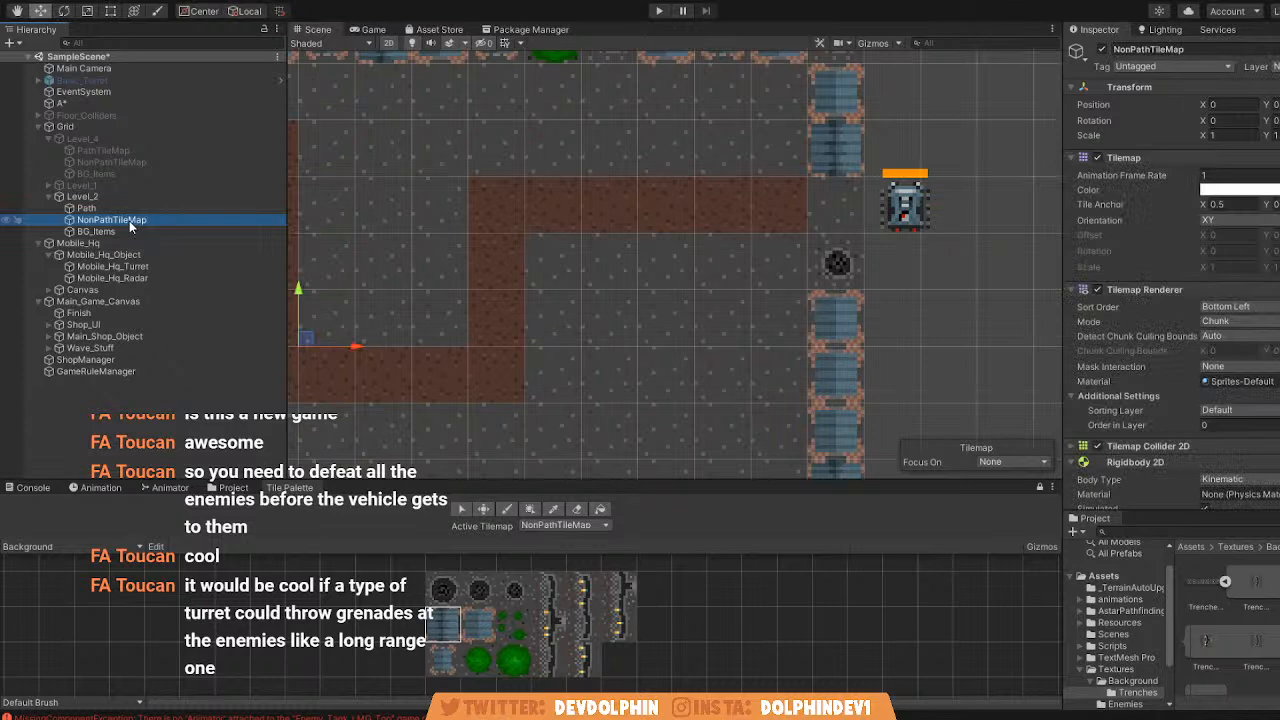
pyautogui.click(576, 510)
pyautogui.click(826, 201)
pyautogui.moveTo(545, 345); pyautogui.dragTo(940, 345, button='middle')
pyautogui.scroll(-4, 450, 330)
pyautogui.moveTo(350, 315); pyautogui.dragTo(750, 311, button='middle')
pyautogui.scroll(4, 658, 210)
pyautogui.scroll(-10, 720, 235)
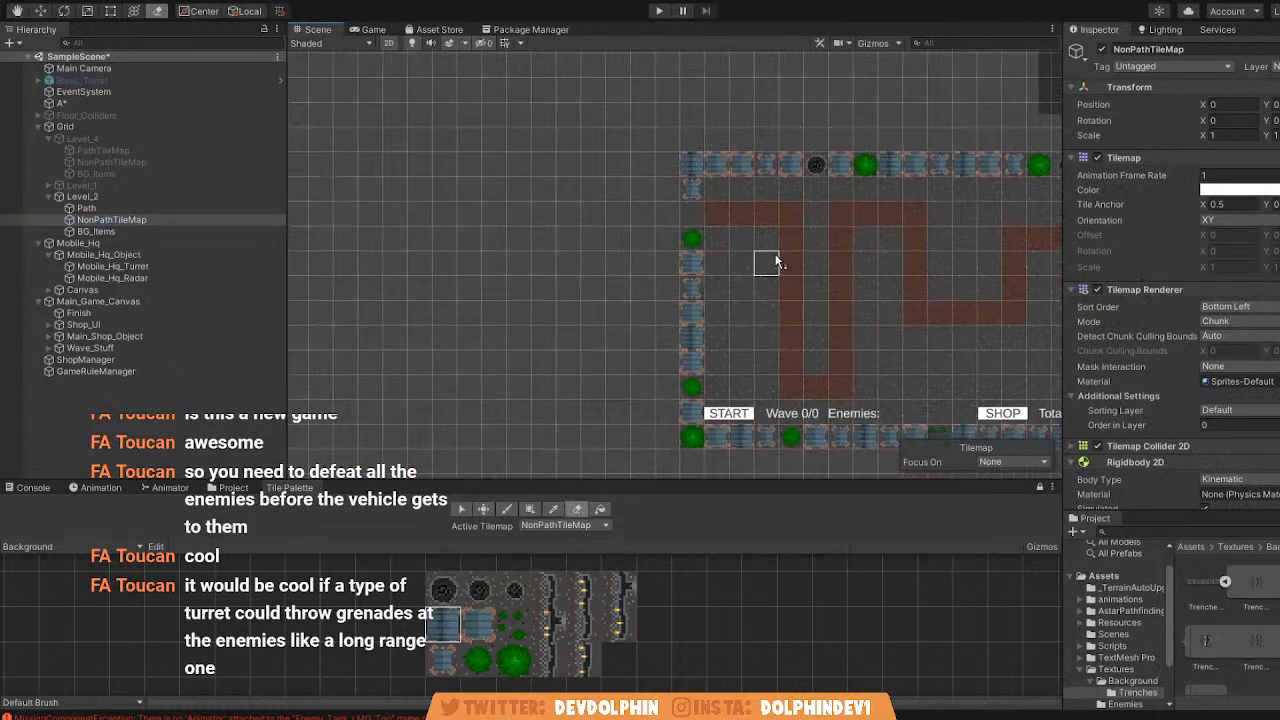
pyautogui.moveTo(694, 213); pyautogui.dragTo(346, 226, button='middle')
pyautogui.scroll(4, 474, 254)
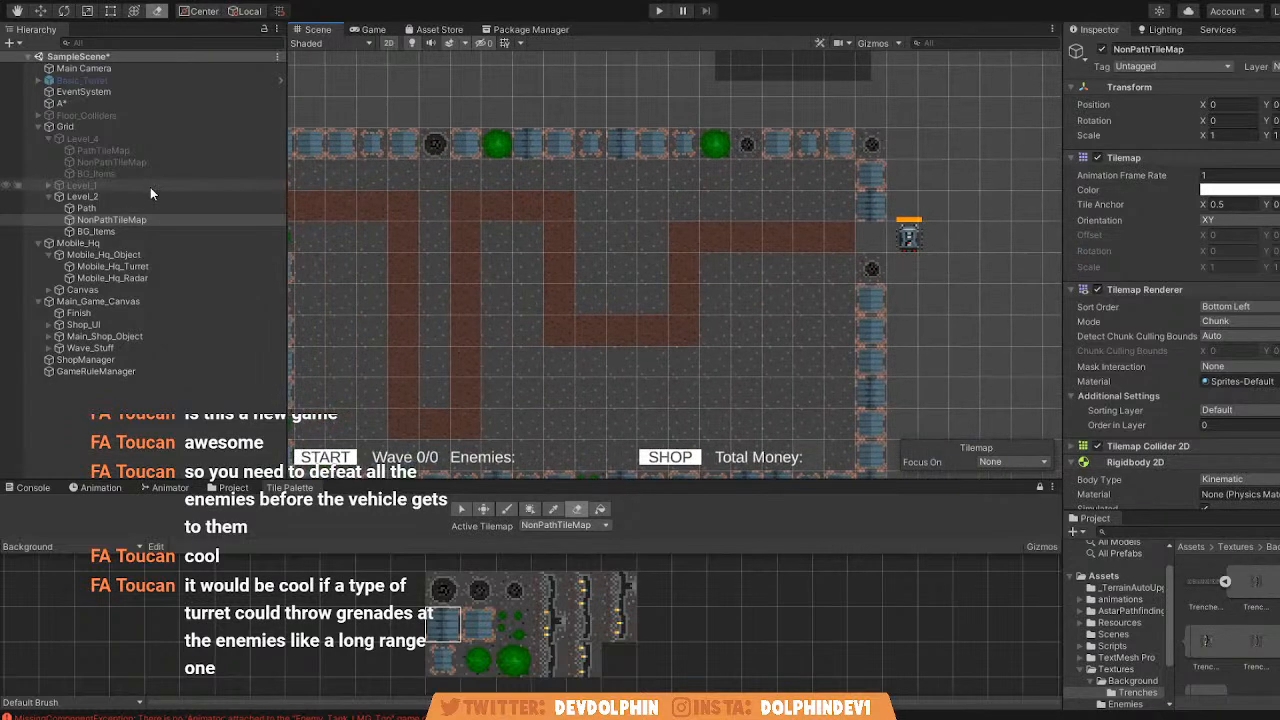
# Extend Level_2's Path tilemap through the right and left wall openings with the PathTiles tile.
pyautogui.click(146, 231)
pyautogui.click(131, 209)
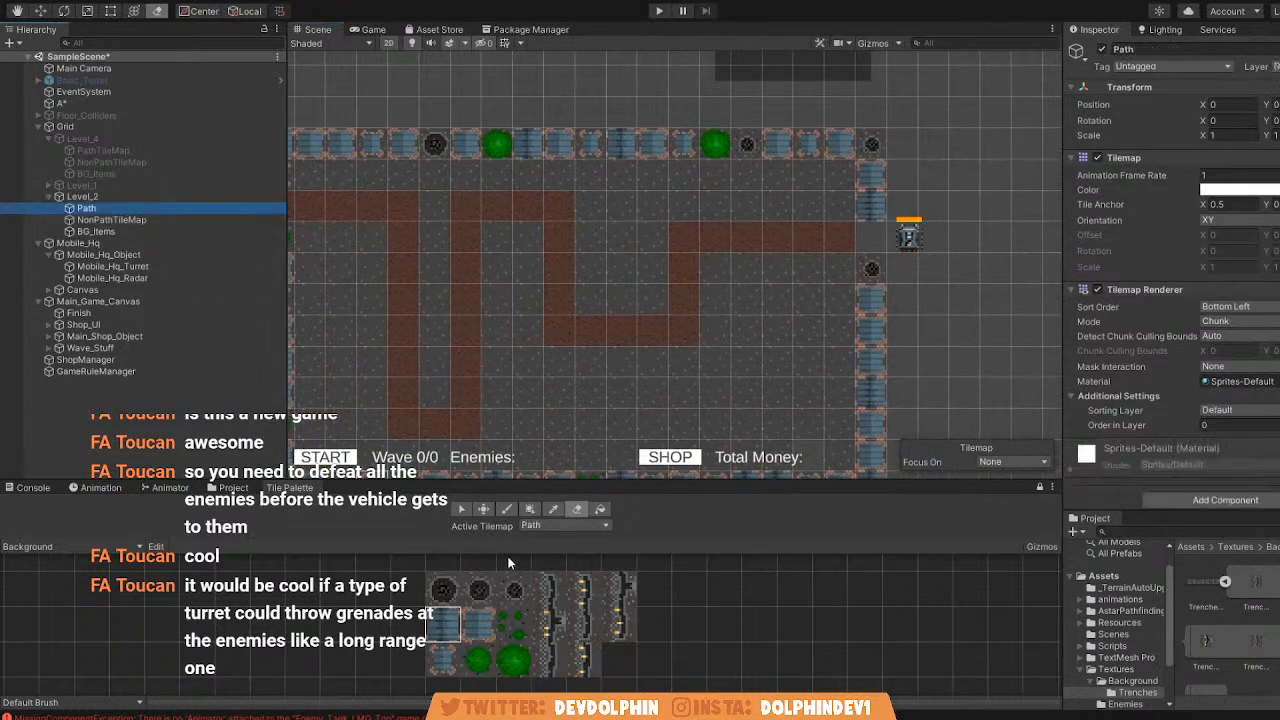
pyautogui.click(117, 563)
pyautogui.click(102, 588)
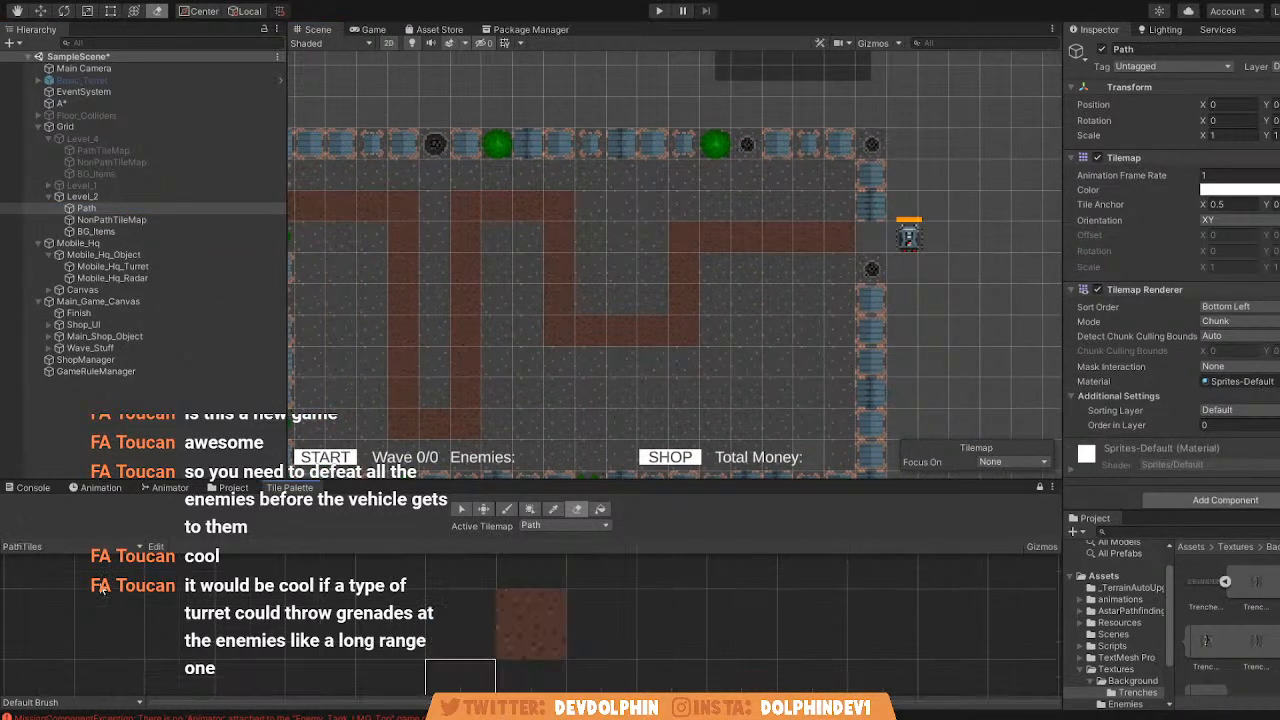
pyautogui.click(507, 508)
pyautogui.click(863, 244)
pyautogui.moveTo(577, 323); pyautogui.dragTo(782, 335, button='middle')
pyautogui.moveTo(691, 284); pyautogui.dragTo(528, 250, button='middle')
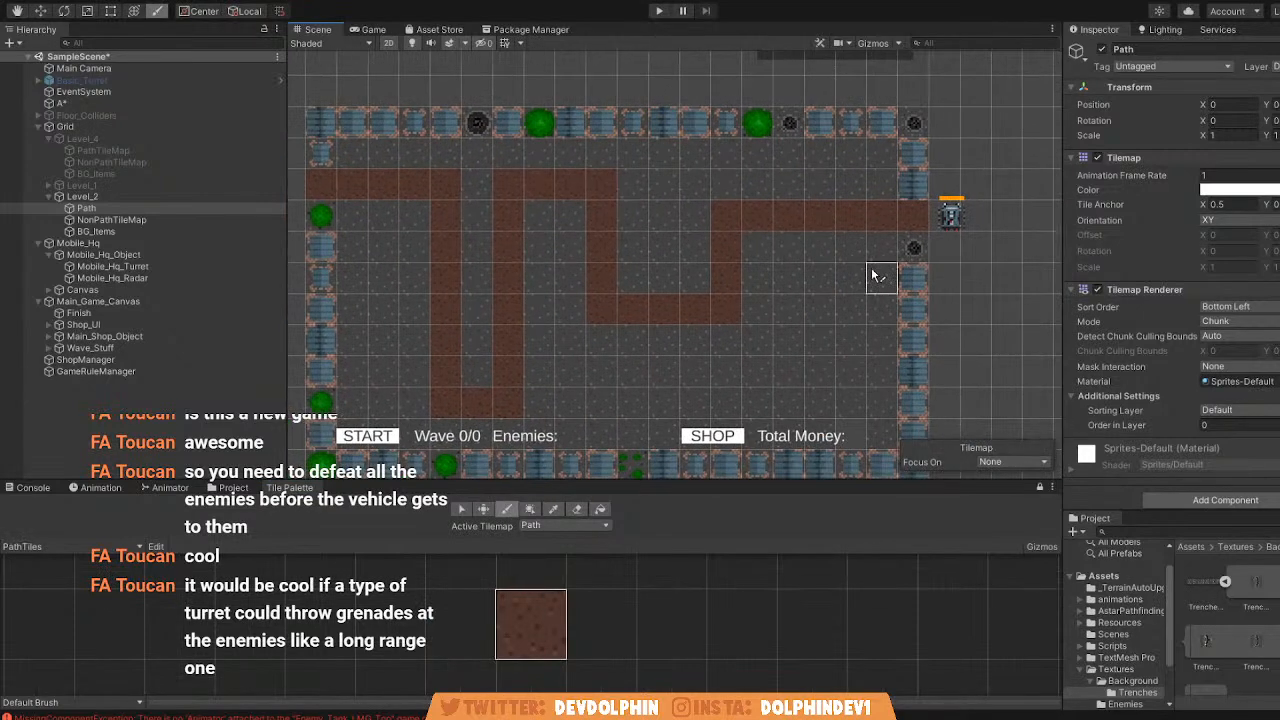
pyautogui.moveTo(503, 291); pyautogui.dragTo(606, 283, button='middle')
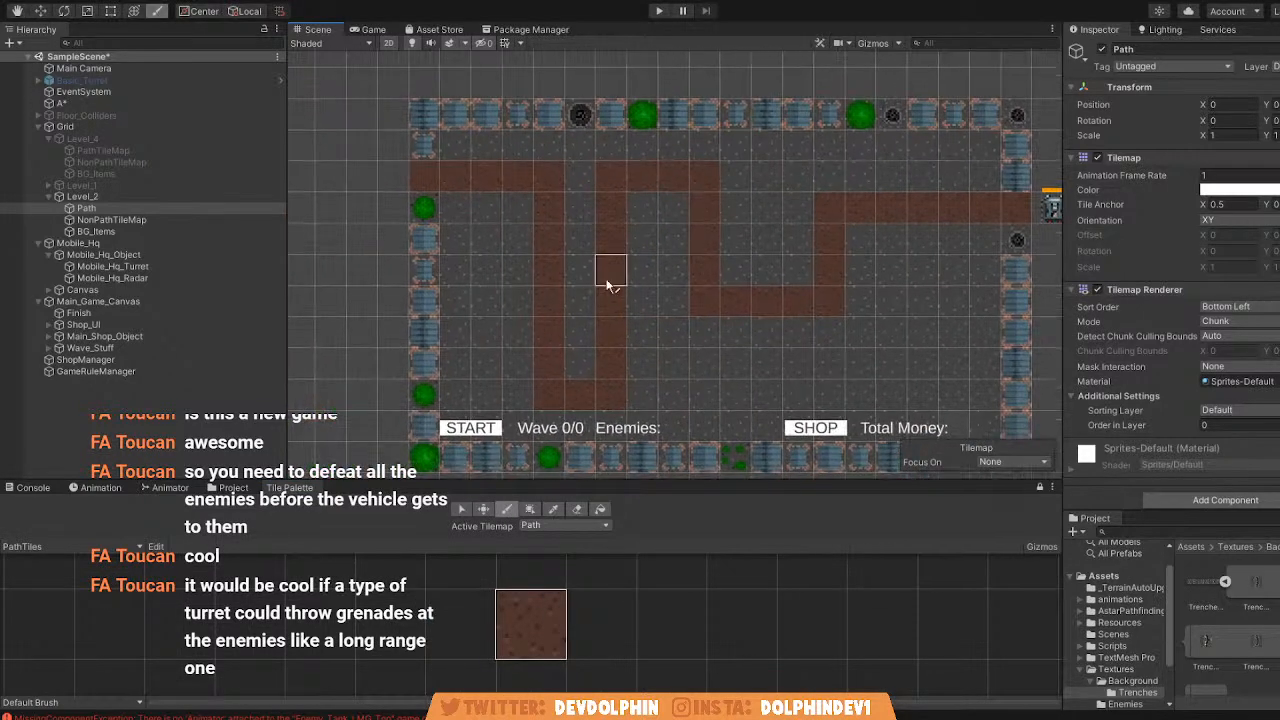
# Scatter four small-shrub tiles from the Background palette on BG_Items across the lower left, lower middle and right ground areas.
pyautogui.click(112, 231)
pyautogui.click(110, 586)
pyautogui.click(107, 566)
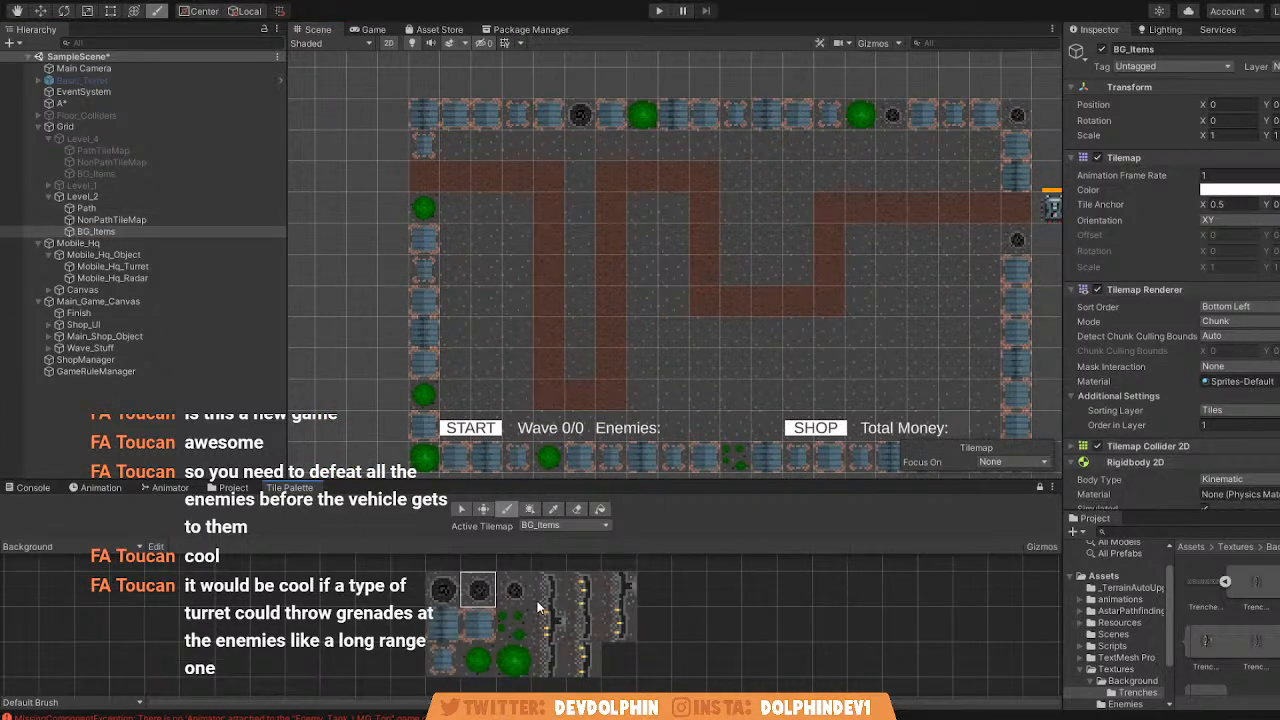
pyautogui.scroll(2, 540, 410)
pyautogui.click(507, 620)
pyautogui.click(474, 360)
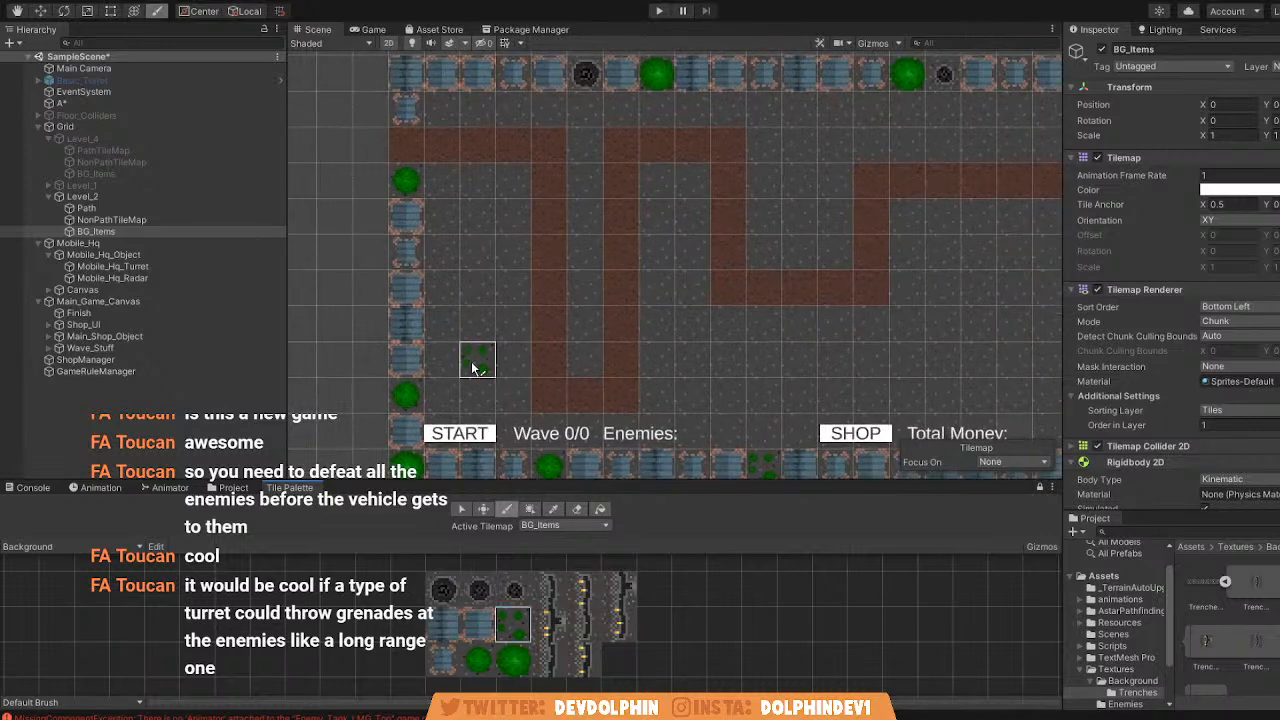
pyautogui.click(730, 363)
pyautogui.moveTo(774, 366); pyautogui.dragTo(641, 342, button='middle')
pyautogui.click(850, 267)
pyautogui.click(896, 385)
# Place three large green bush tiles in the left, lower right and right areas, plus two small crate tiles around the middle loop.
pyautogui.click(512, 660)
pyautogui.click(738, 372)
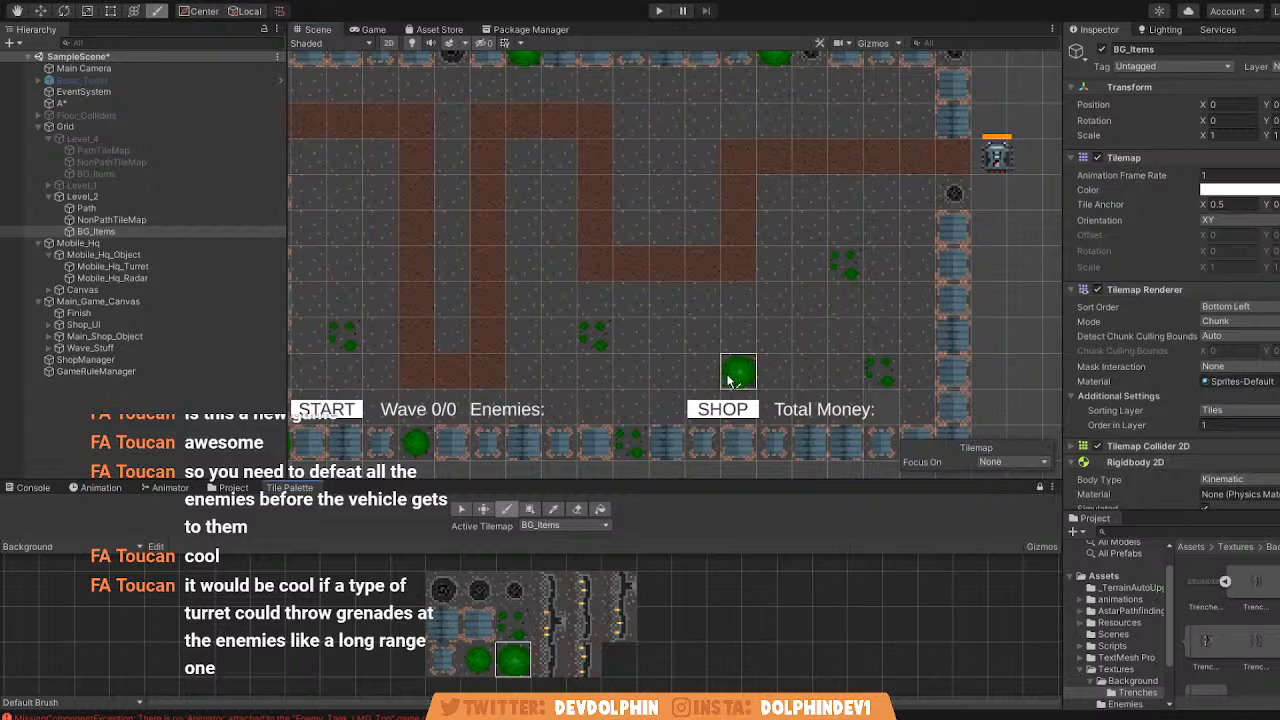
pyautogui.click(890, 240)
pyautogui.moveTo(509, 141); pyautogui.dragTo(629, 181, button='middle')
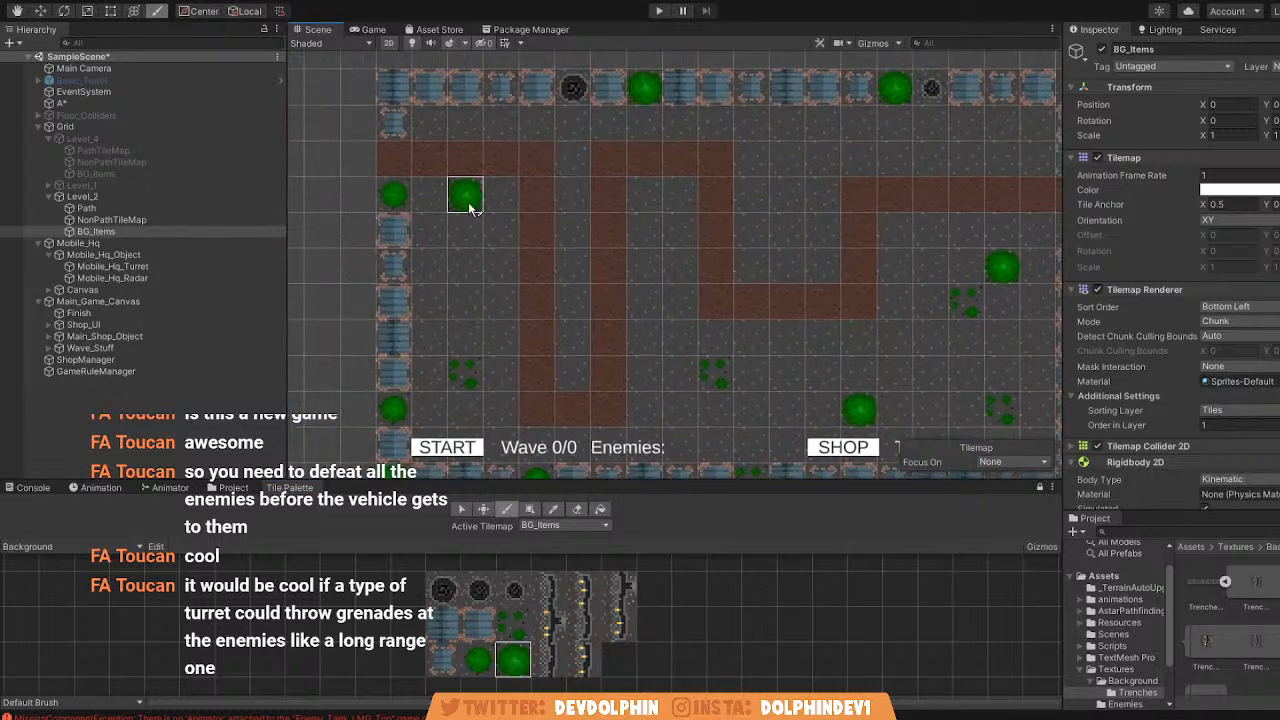
pyautogui.click(454, 297)
pyautogui.click(443, 658)
pyautogui.click(644, 302)
# Place a small hole tile in the narrow left loop, a medium one beside the right bend, and two large ones on open ground.
pyautogui.click(514, 590)
pyautogui.click(576, 266)
pyautogui.click(478, 590)
pyautogui.click(895, 302)
pyautogui.click(443, 590)
pyautogui.click(430, 231)
pyautogui.moveTo(523, 263); pyautogui.dragTo(452, 239, button='middle')
pyautogui.click(716, 314)
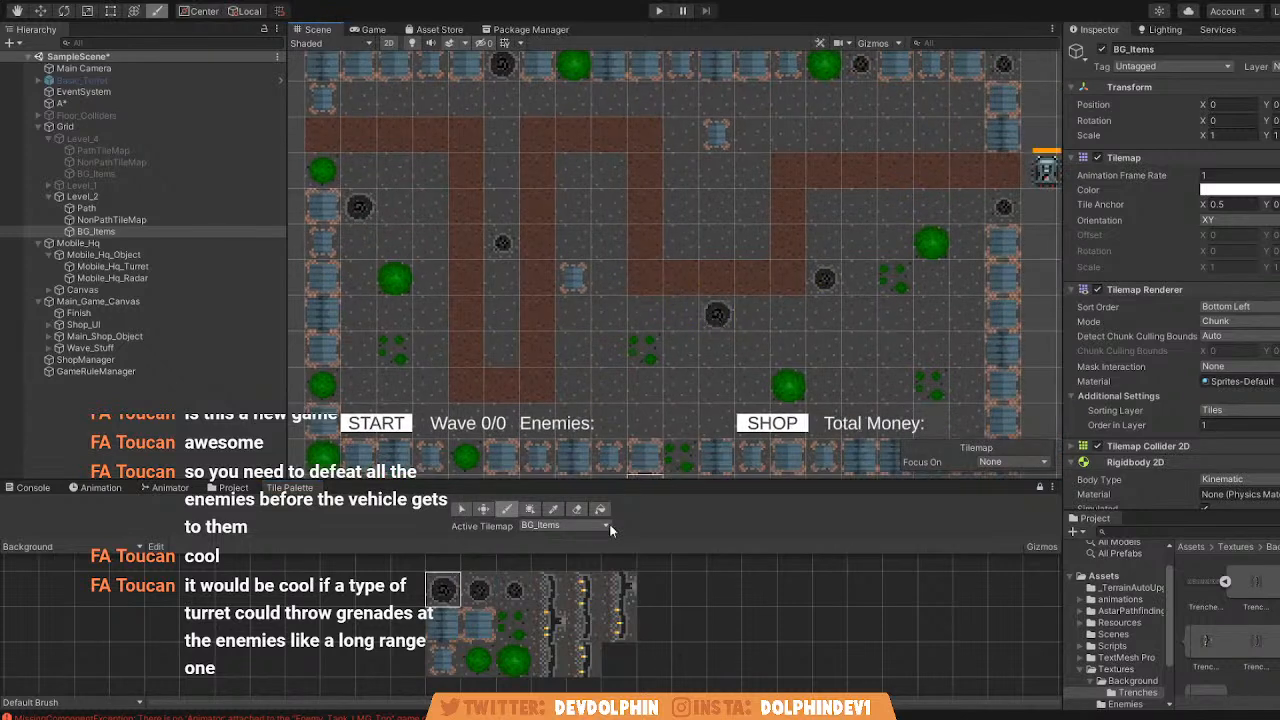
# Place three large crate tiles on BG_Items: above the right path section, inside the middle loop and inside the narrow left loop.
pyautogui.click(479, 622)
pyautogui.click(895, 133)
pyautogui.click(716, 241)
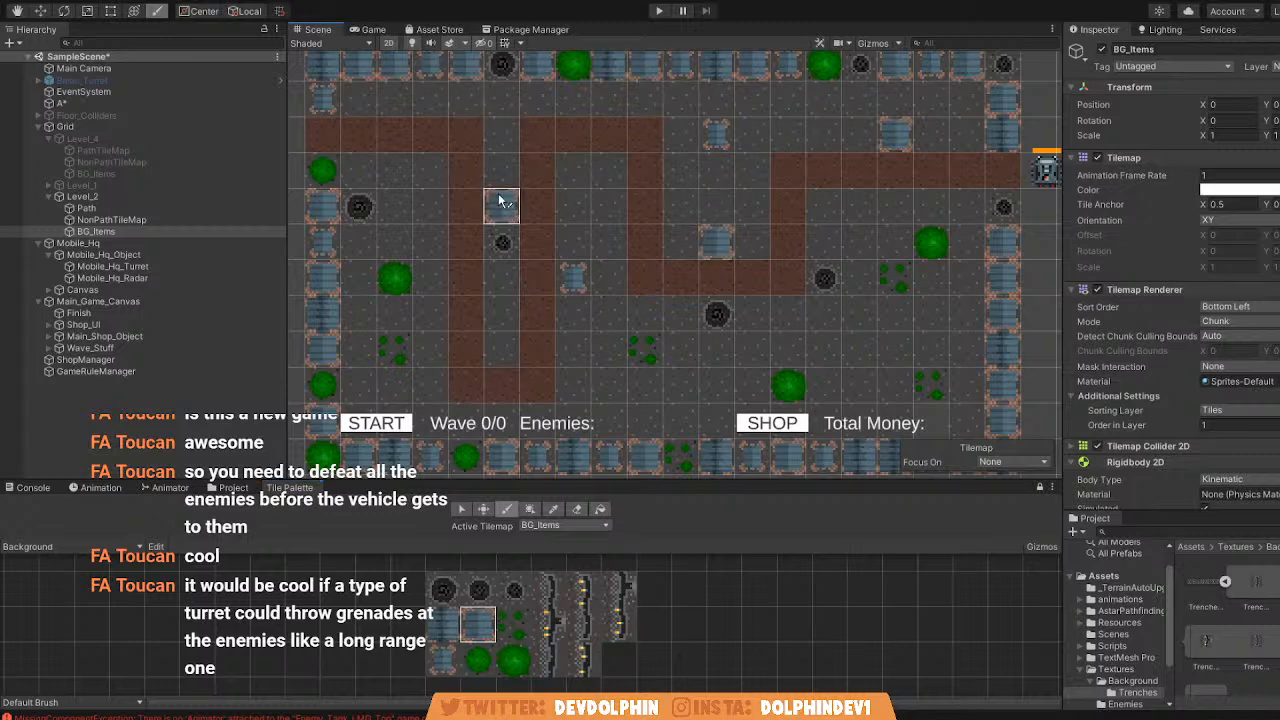
pyautogui.click(504, 309)
# Add small crate tiles between the left loop's upper bends and near the bottom wall to the right of that loop.
pyautogui.click(443, 664)
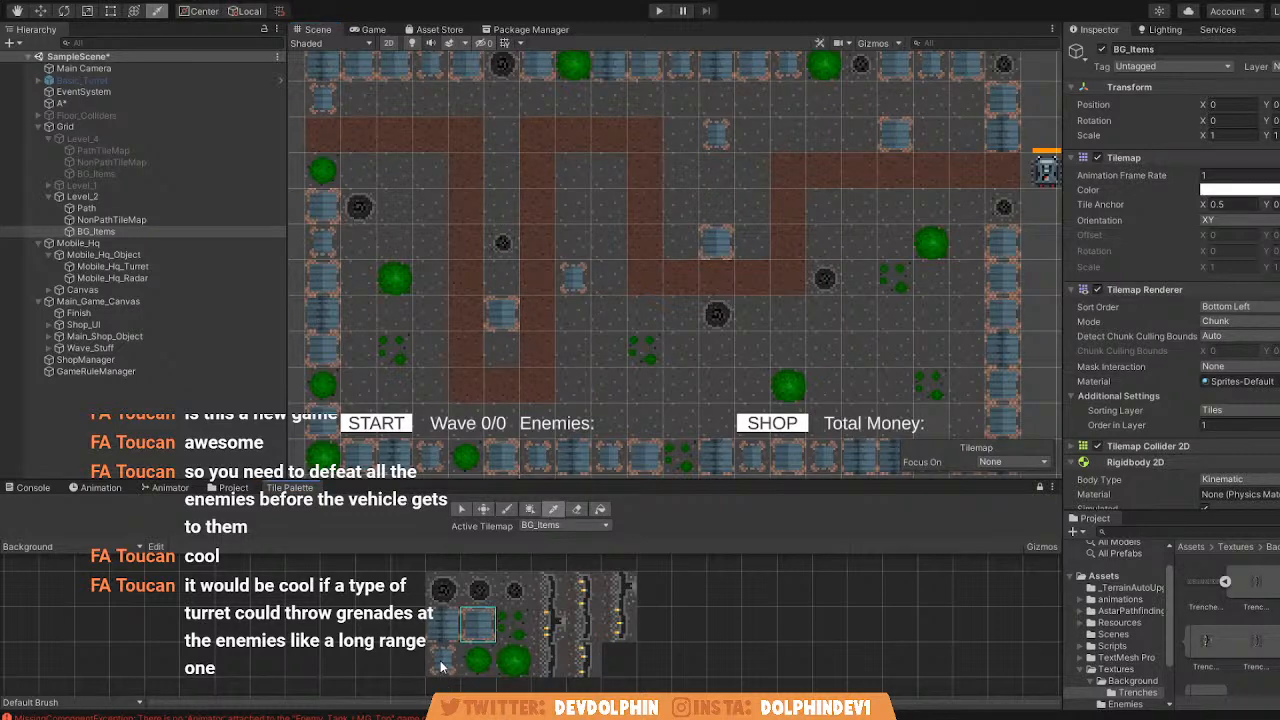
pyautogui.click(503, 131)
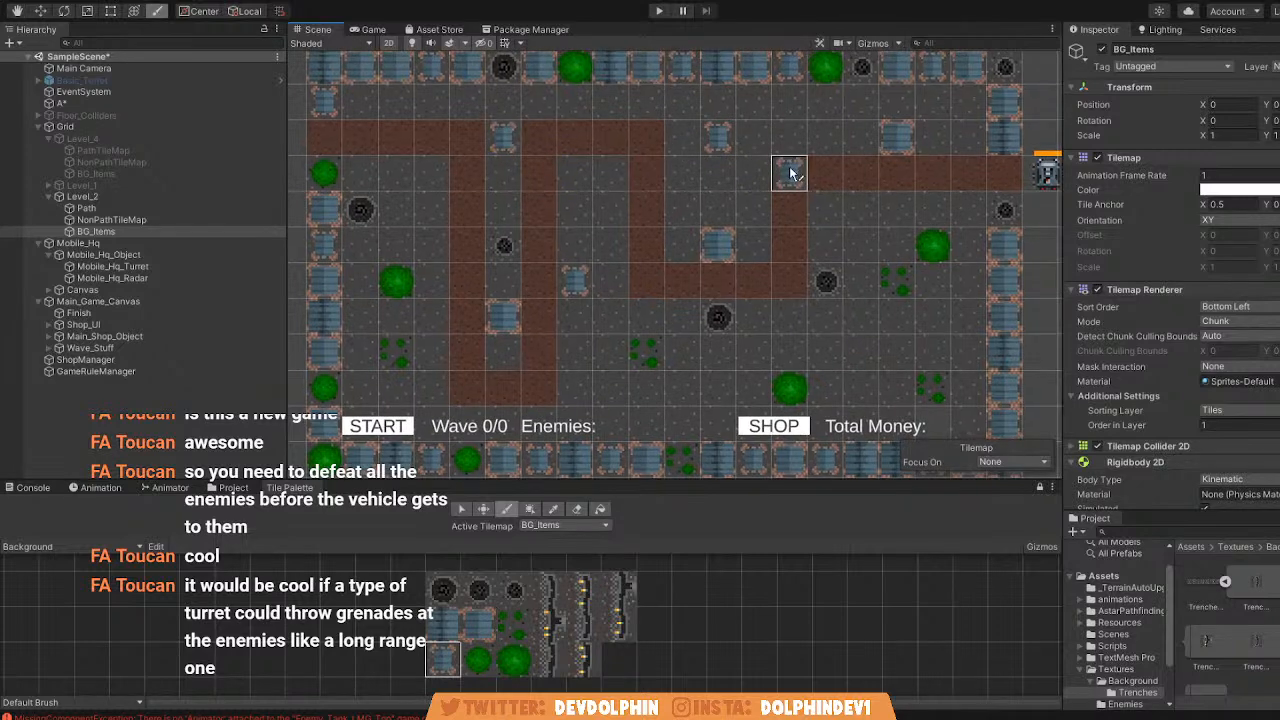
pyautogui.click(612, 388)
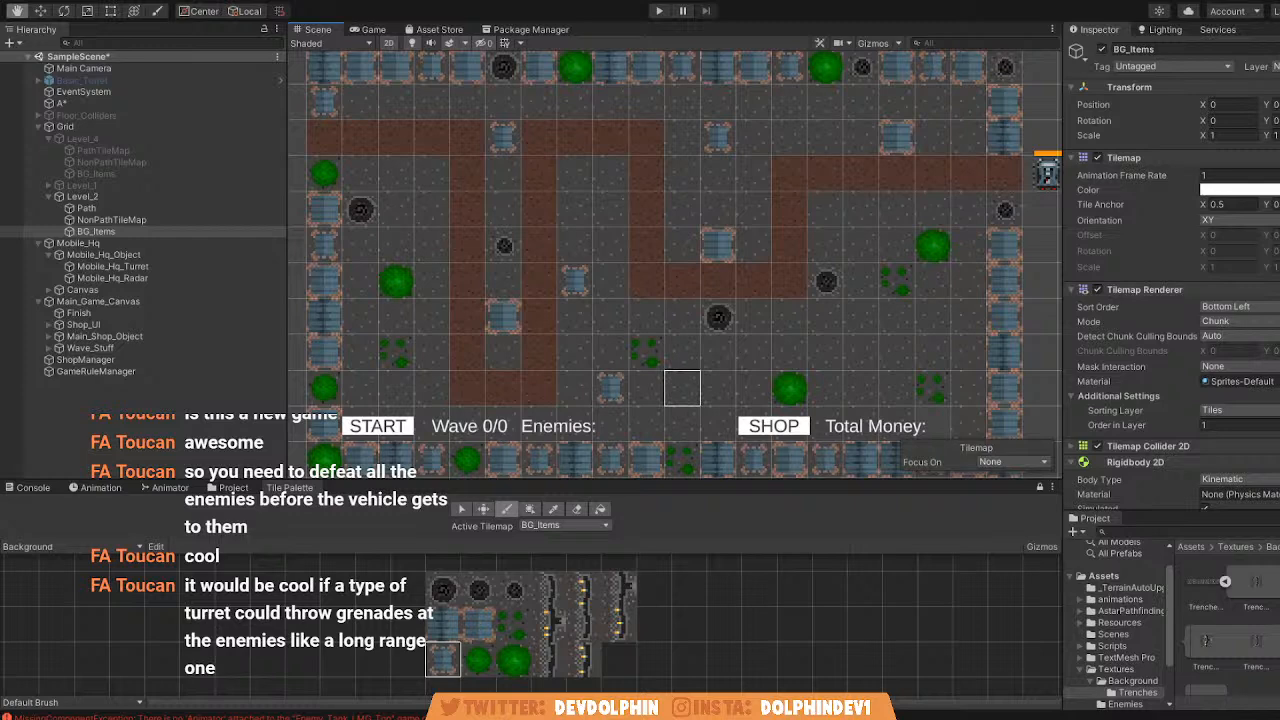
pyautogui.click(638, 310)
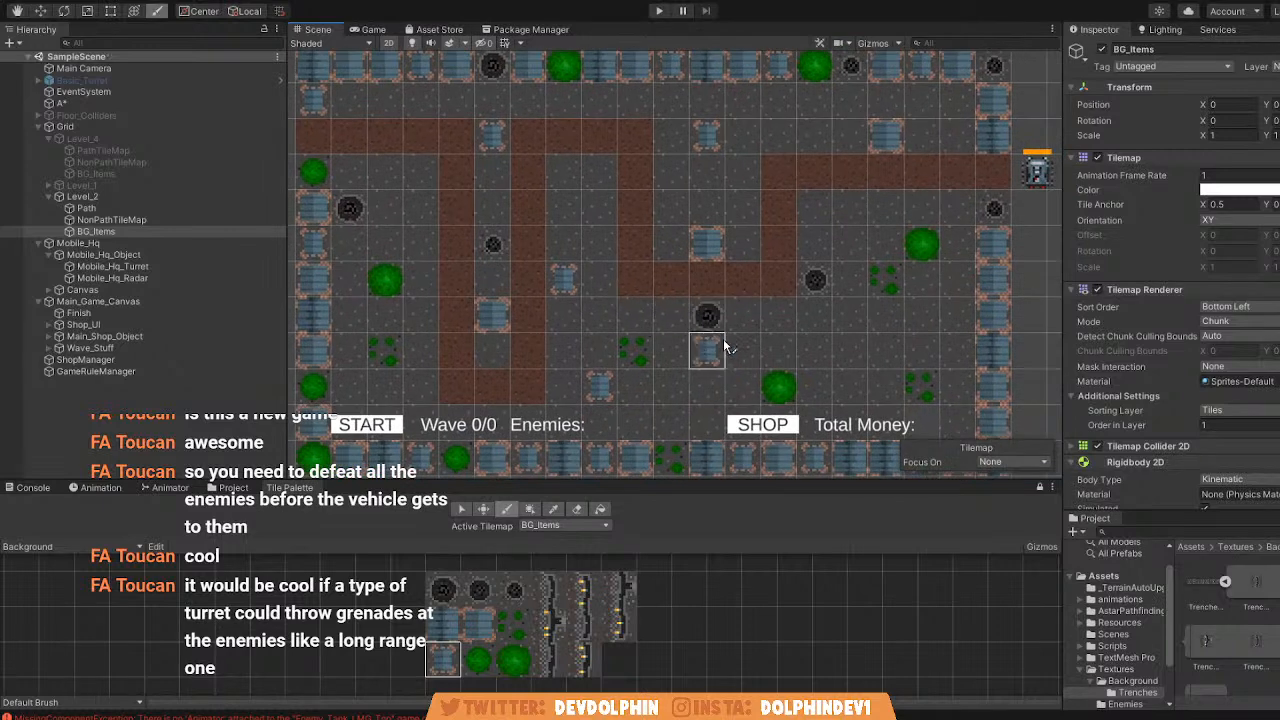
pyautogui.moveTo(741, 360); pyautogui.dragTo(742, 359, button='middle')
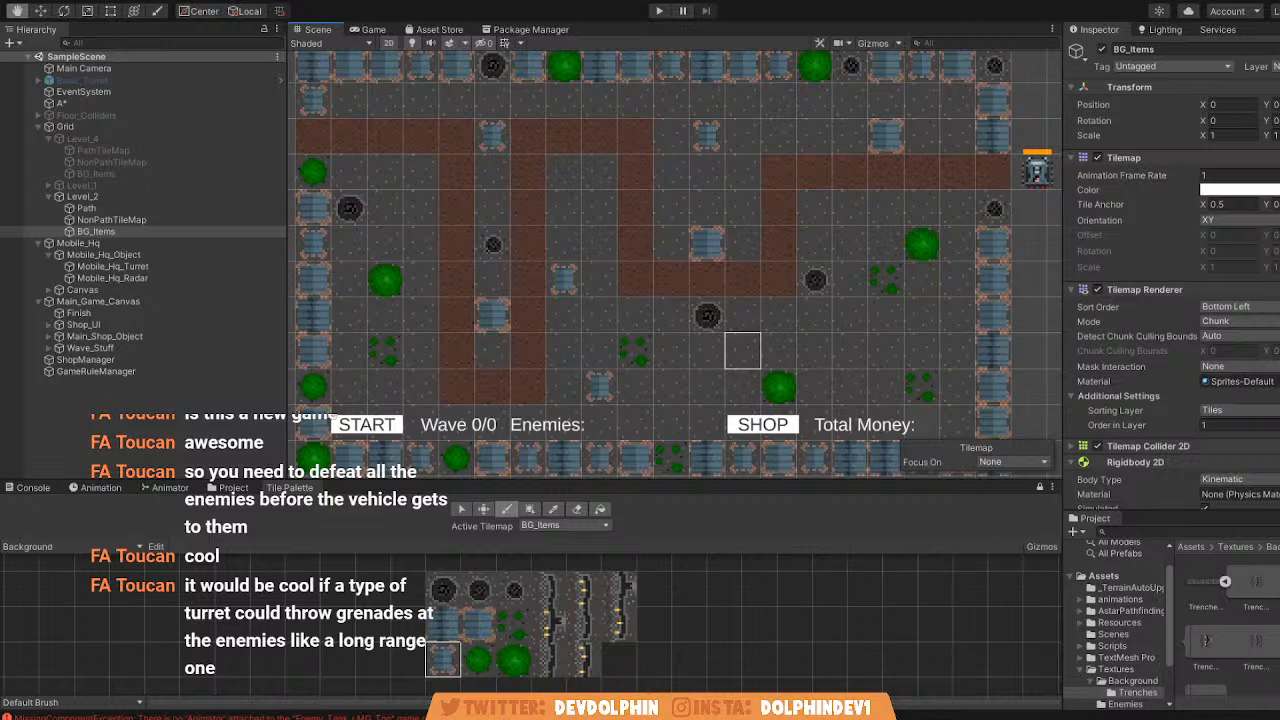
# Review the finished Level_2 layout in the Scene view and in the Game view.
pyautogui.scroll(-5, 800, 415)
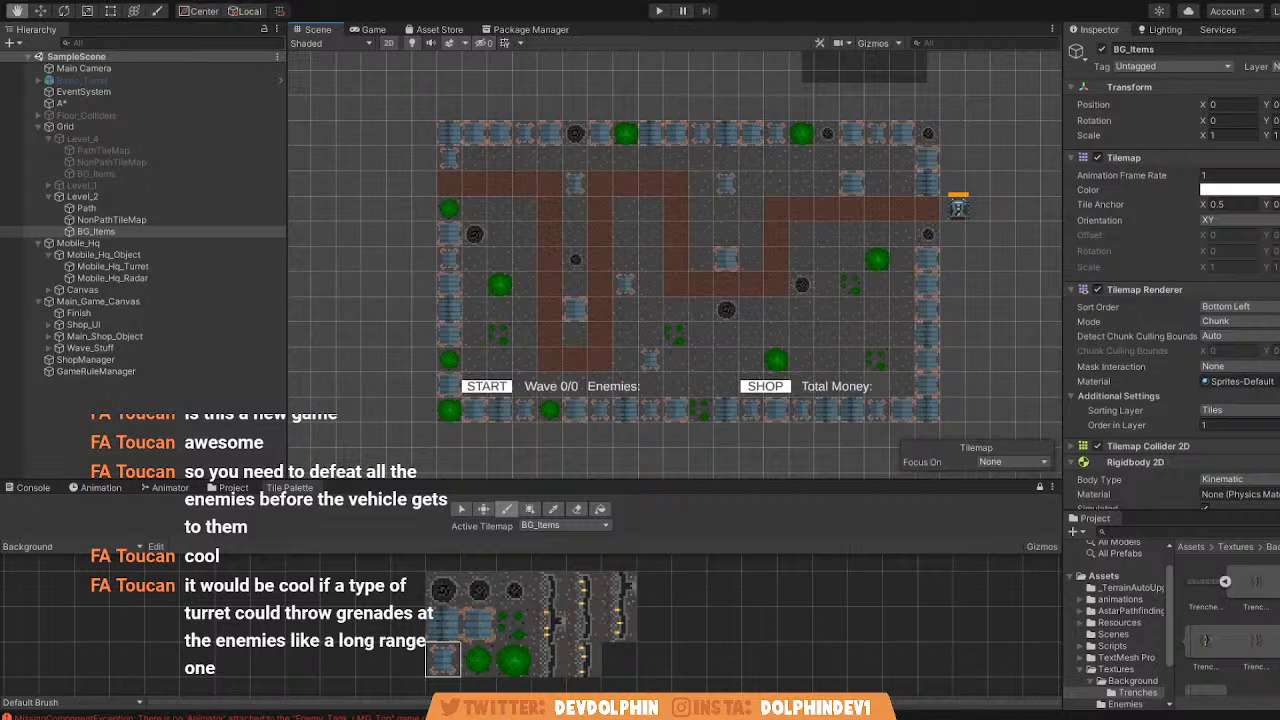
pyautogui.click(84, 197)
pyautogui.scroll(1, 519, 258)
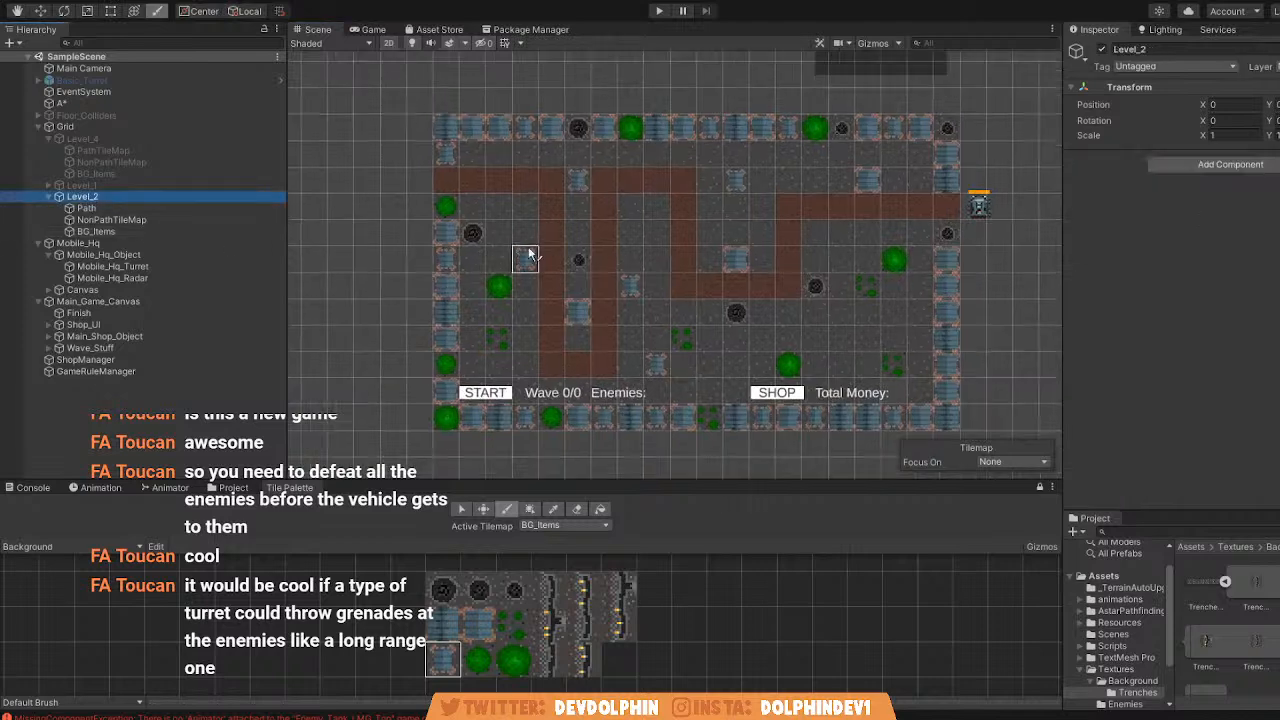
pyautogui.scroll(2, 519, 258)
pyautogui.click(370, 30)
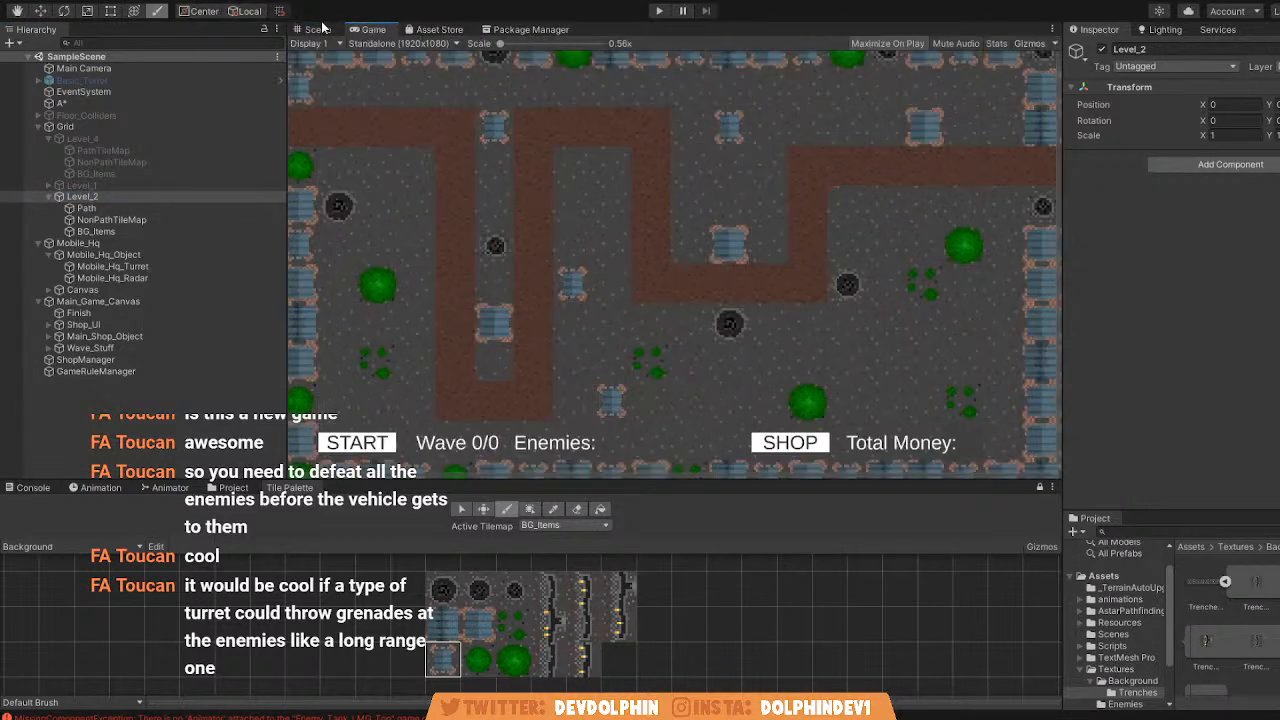
pyautogui.click(314, 29)
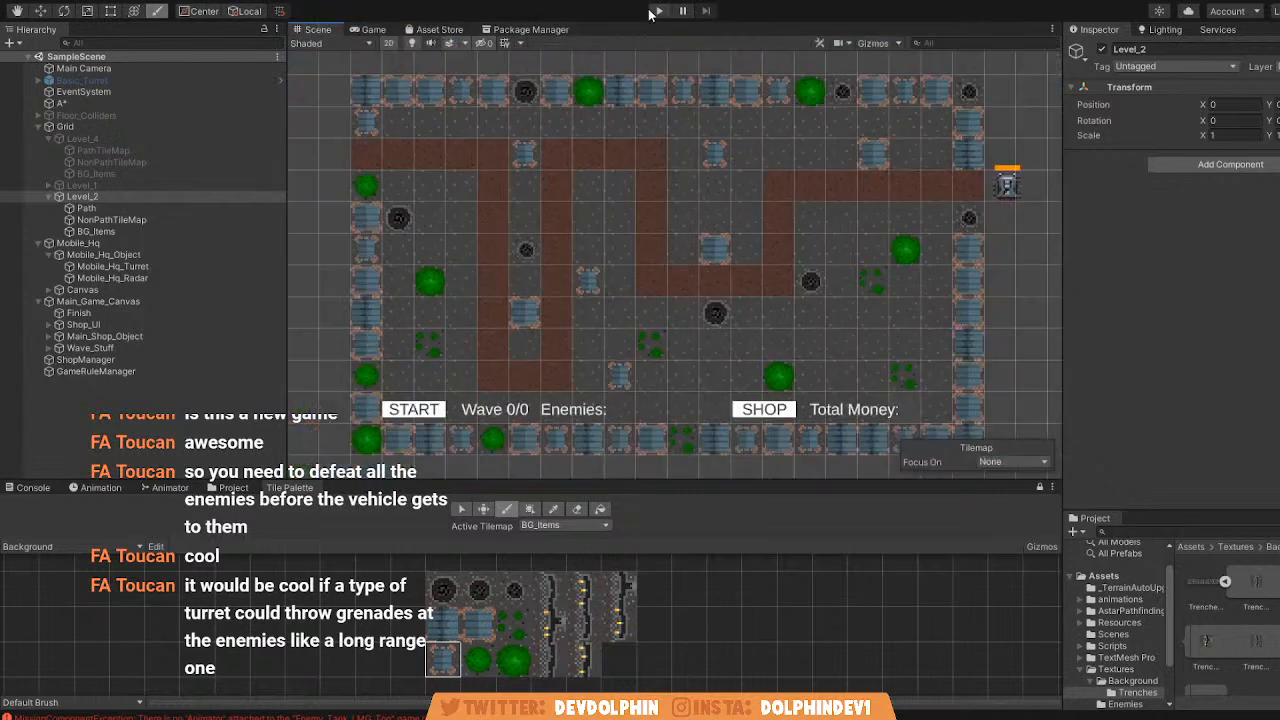
# Rescan the A* object's grid graph for the Level_2 layout.
pyautogui.click(61, 103)
pyautogui.scroll(-5, 1170, 300)
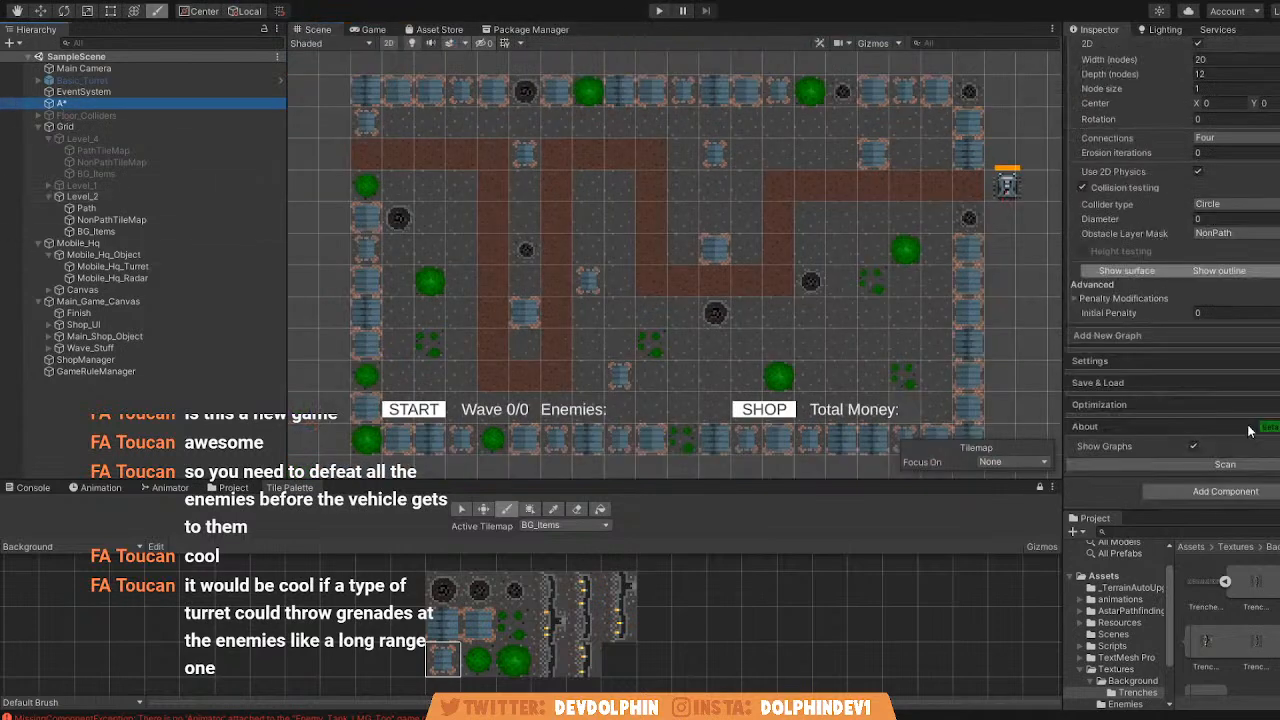
pyautogui.click(1230, 465)
# Play-test Level_2 by starting the first wave, and inspect the enemies' routes in the Scene view with gizmos shown.
pyautogui.click(659, 10)
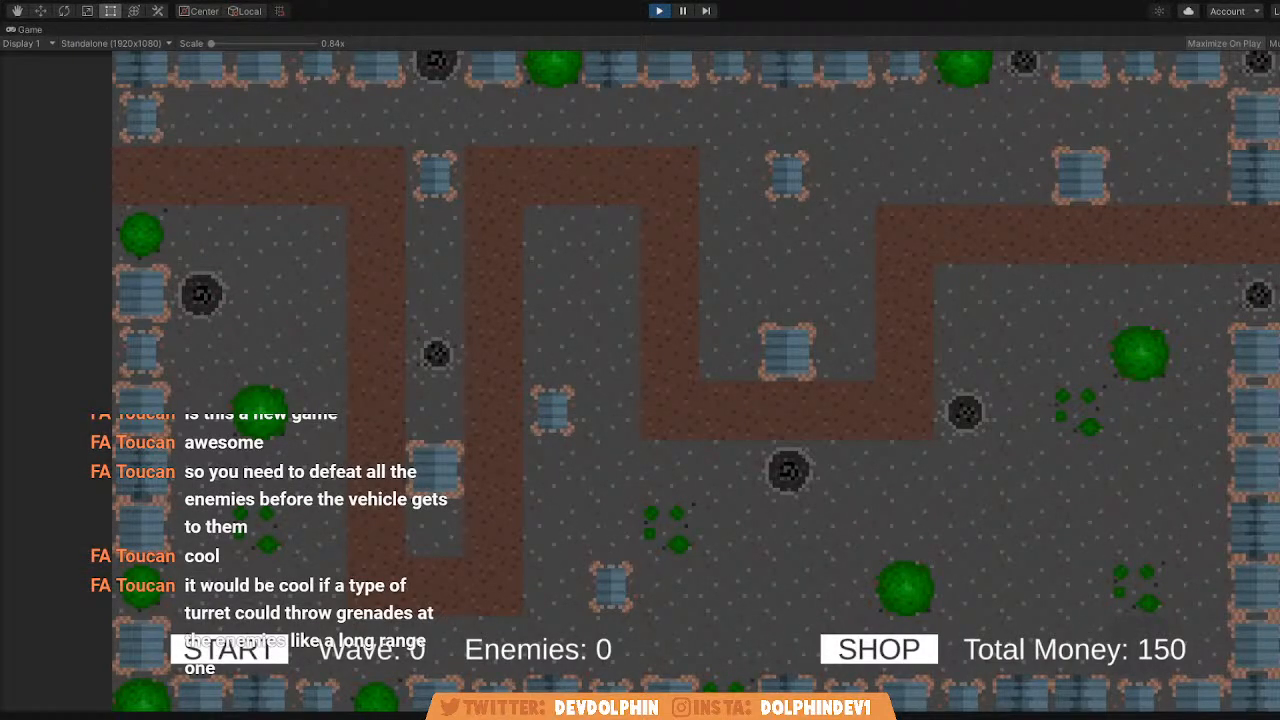
pyautogui.click(229, 650)
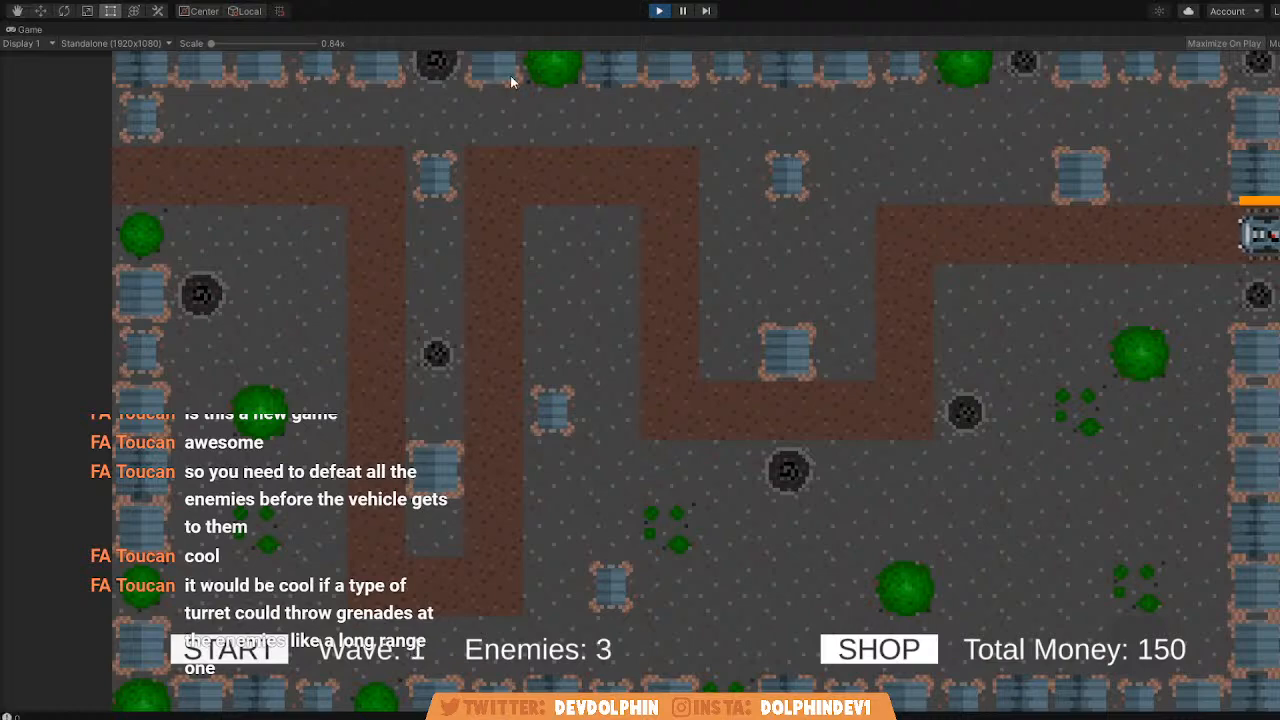
pyautogui.hotkey('shift', 'space')
pyautogui.click(320, 30)
pyautogui.moveTo(440, 125); pyautogui.dragTo(634, 153, button='middle')
pyautogui.scroll(-2, 506, 145)
pyautogui.scroll(-1, 634, 153)
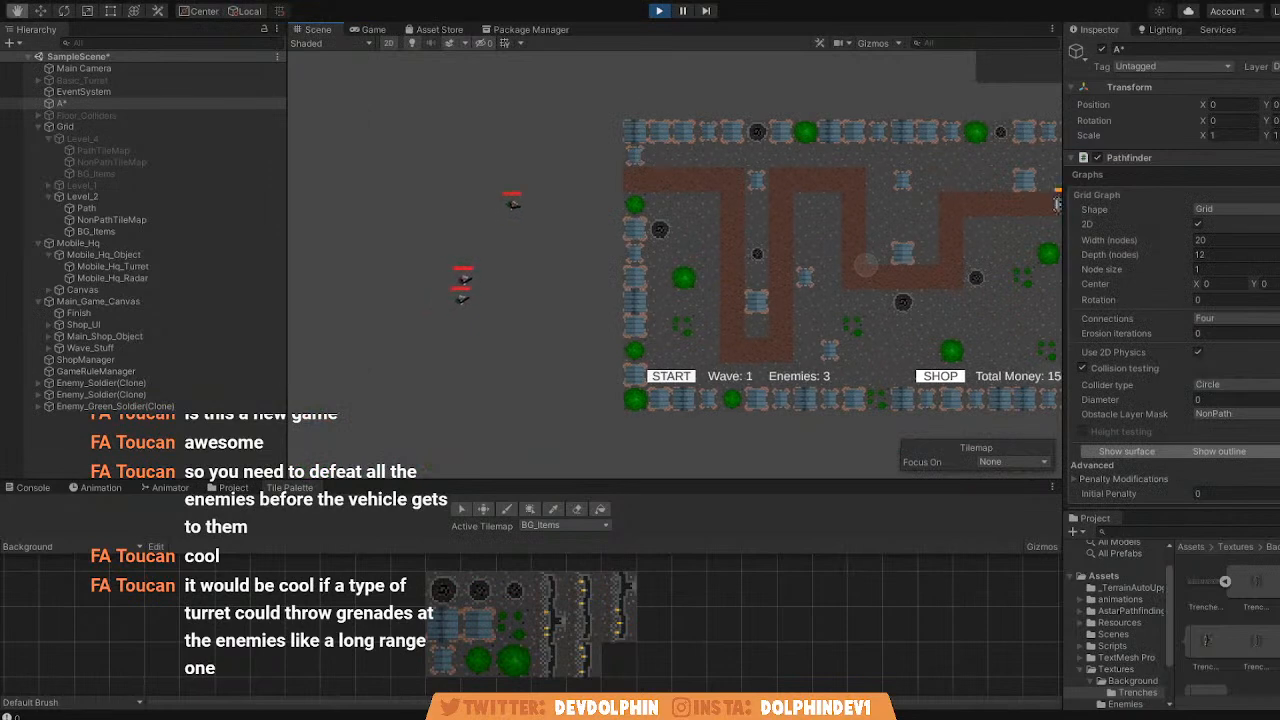
pyautogui.scroll(3, 627, 247)
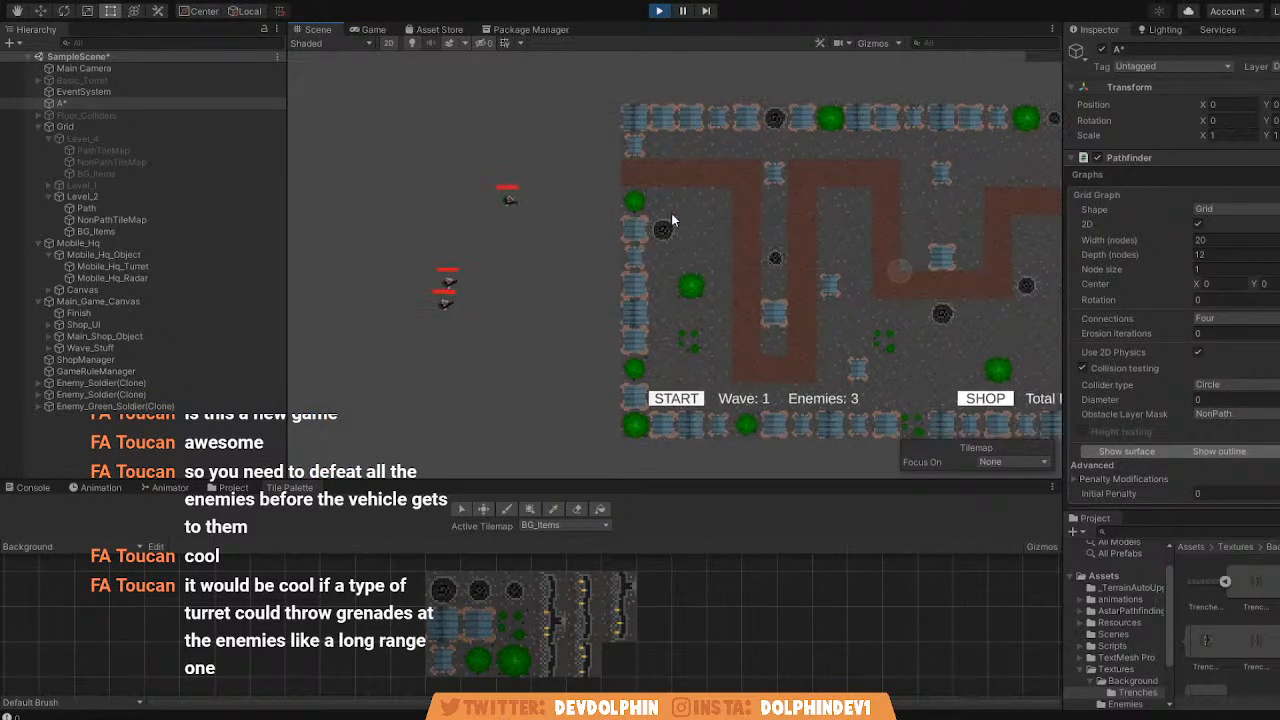
pyautogui.click(883, 42)
pyautogui.moveTo(610, 252); pyautogui.dragTo(507, 249, button='middle')
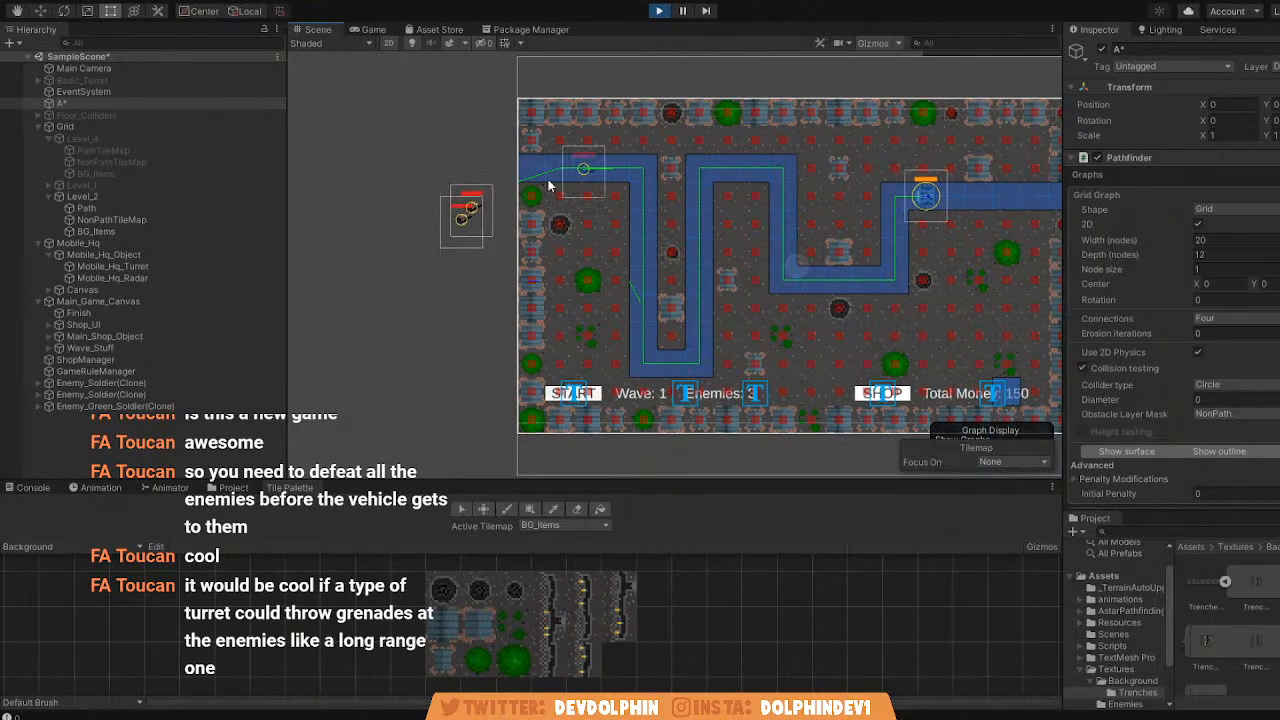
# Start the second wave in the running game and place three 50-money turrets beside the path's upper middle bend.
pyautogui.click(373, 30)
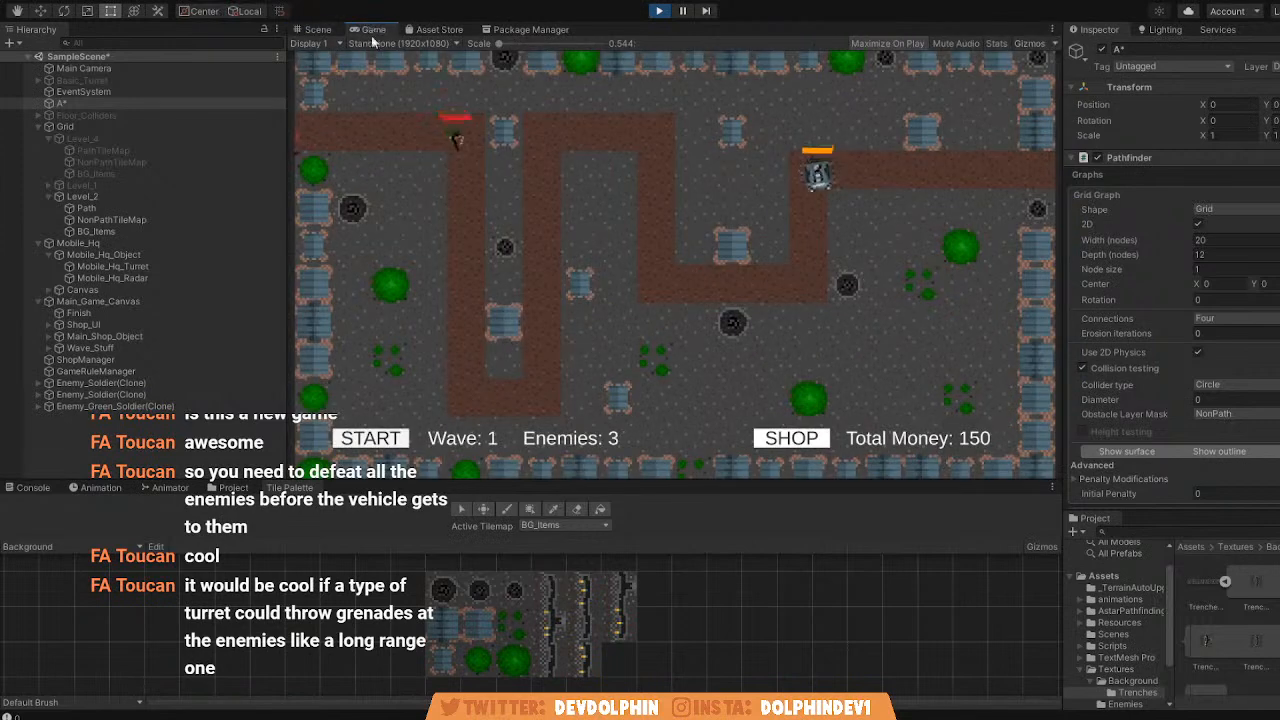
pyautogui.click(372, 439)
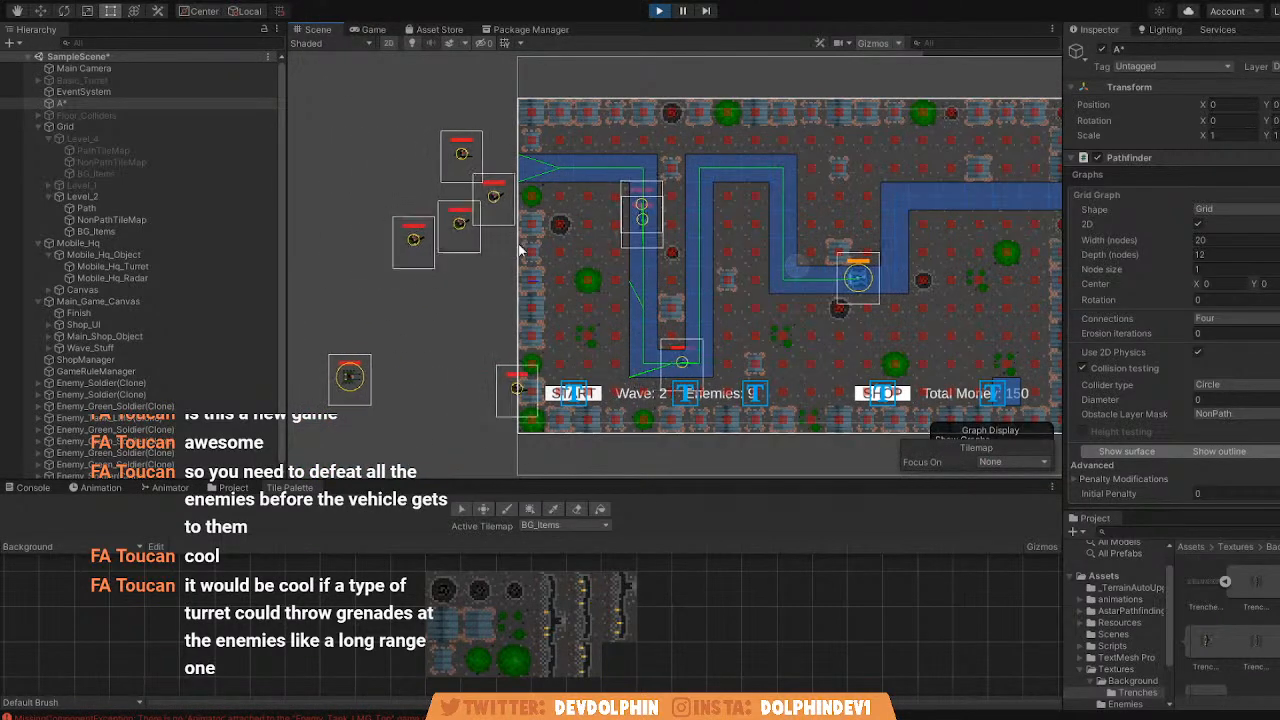
pyautogui.click(373, 29)
pyautogui.click(791, 438)
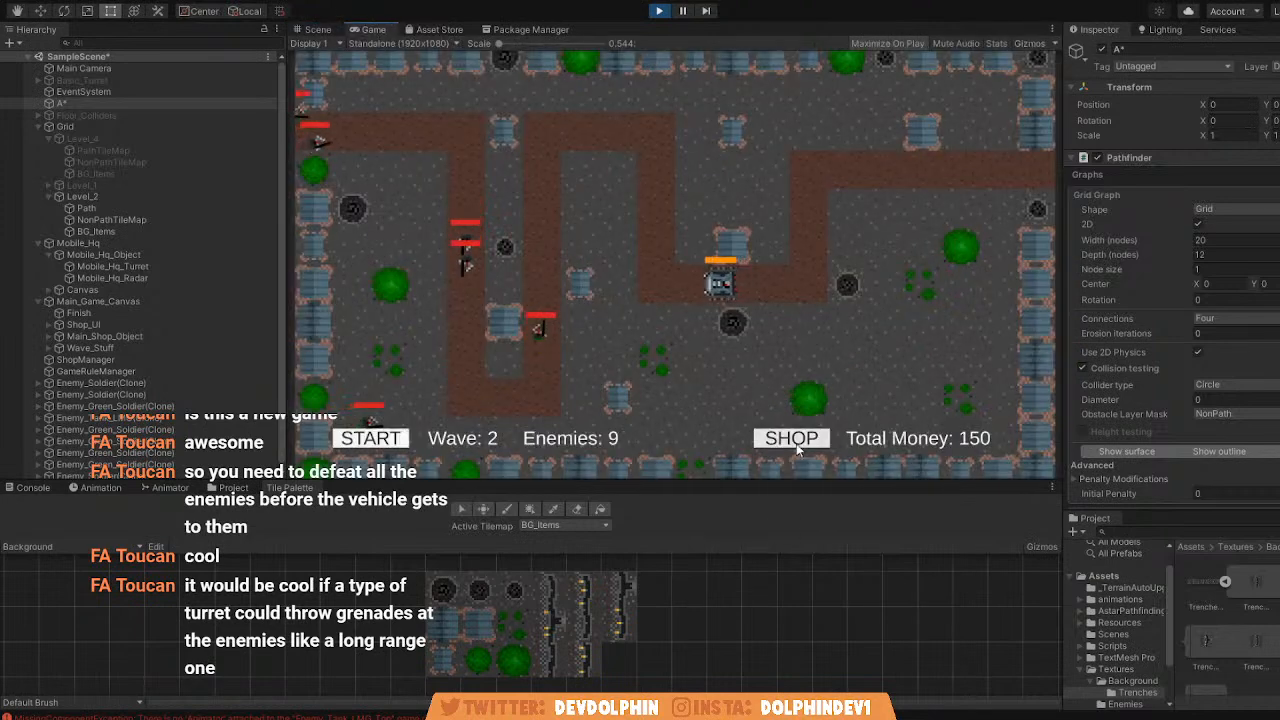
pyautogui.click(873, 82)
pyautogui.click(575, 207)
pyautogui.click(609, 165)
pyautogui.click(619, 102)
pyautogui.click(800, 440)
# Buy two more turrets, placing one outside the left loop's lower stretch and one between the loop's vertical lanes.
pyautogui.click(808, 440)
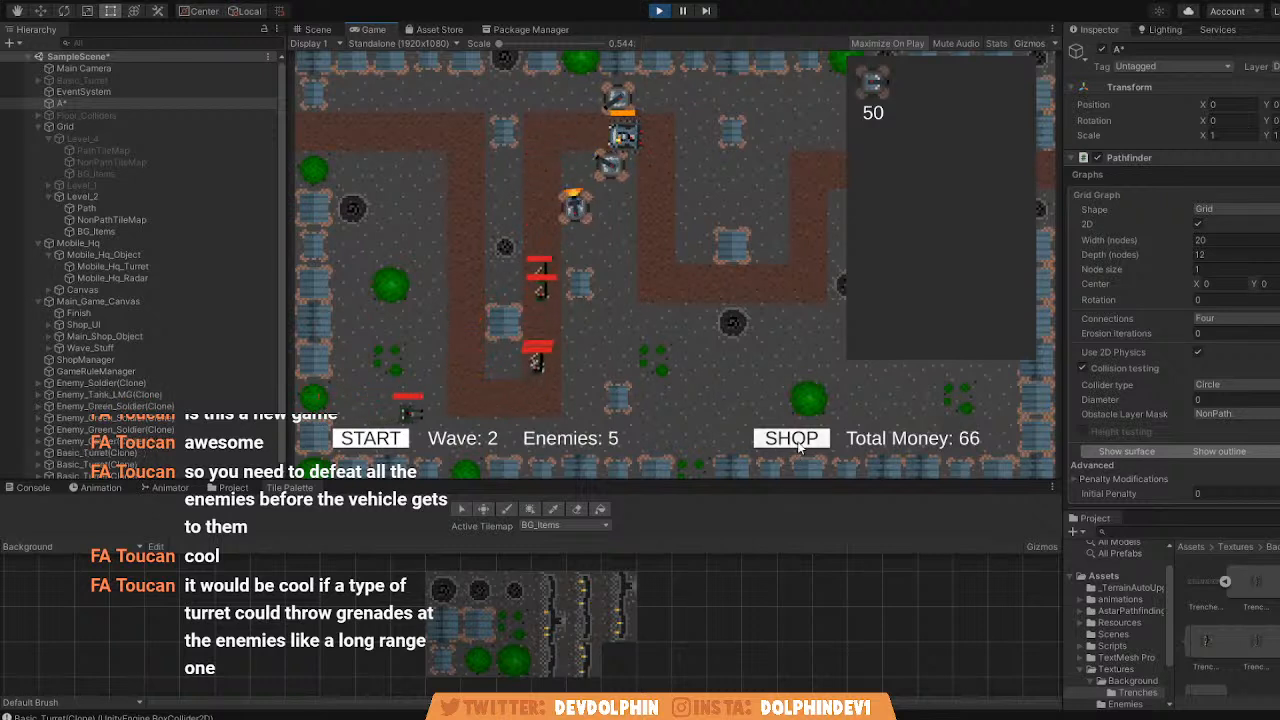
pyautogui.click(873, 82)
pyautogui.click(587, 333)
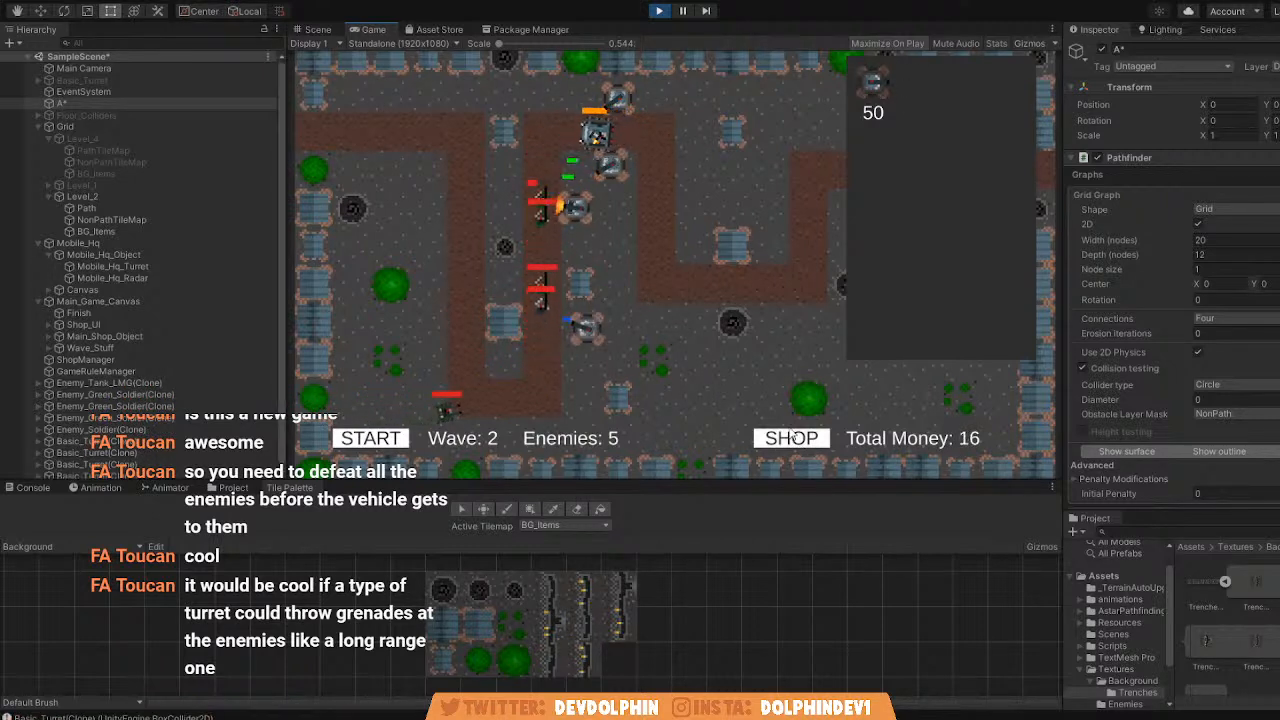
pyautogui.click(795, 440)
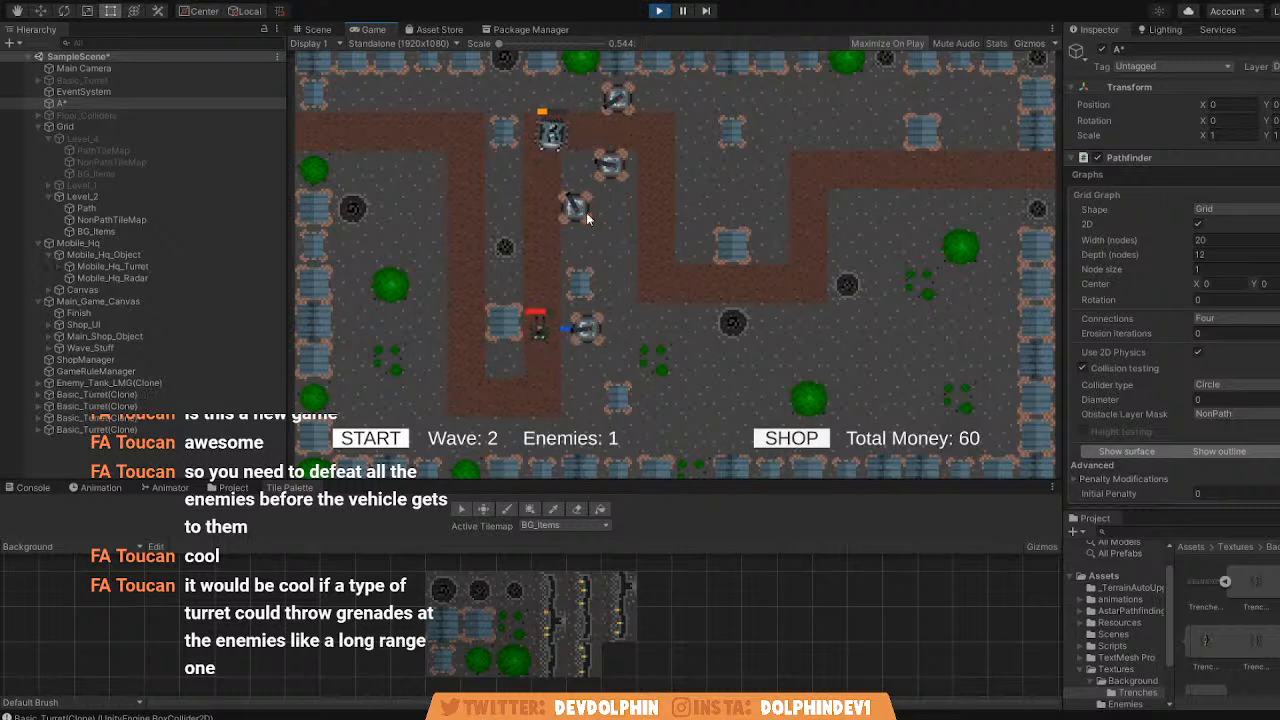
pyautogui.click(790, 438)
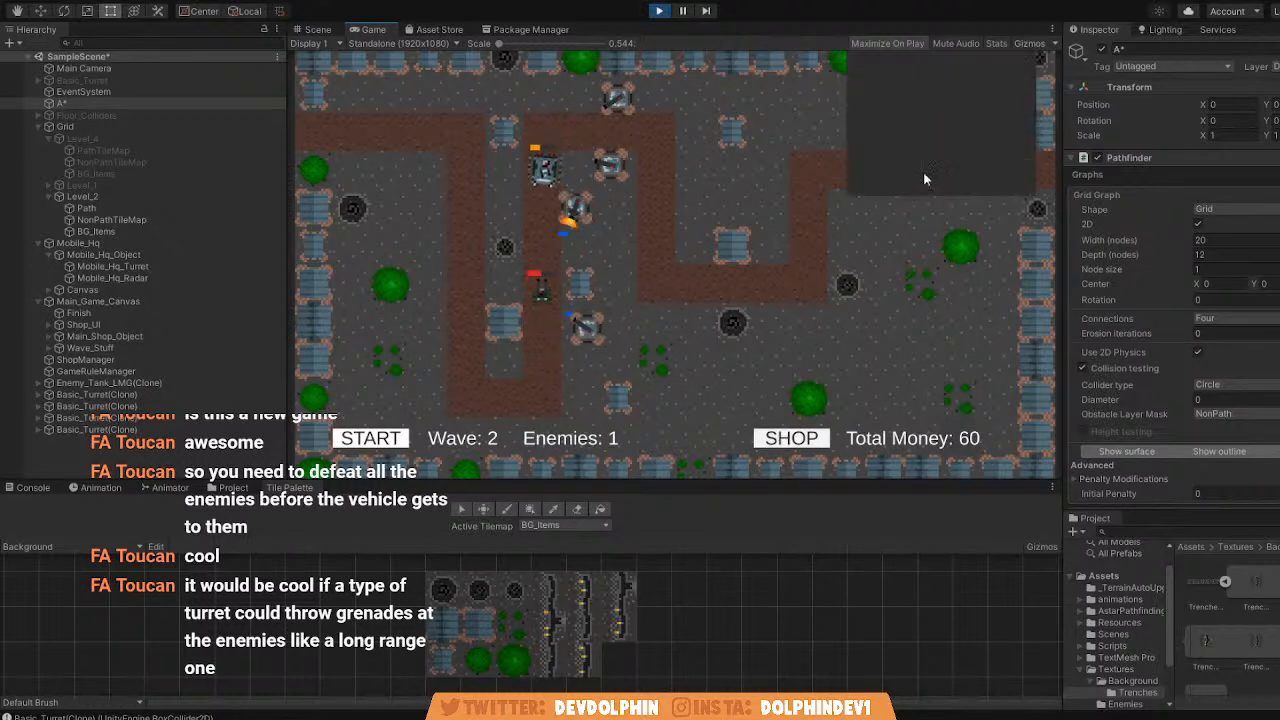
pyautogui.click(873, 82)
pyautogui.click(506, 192)
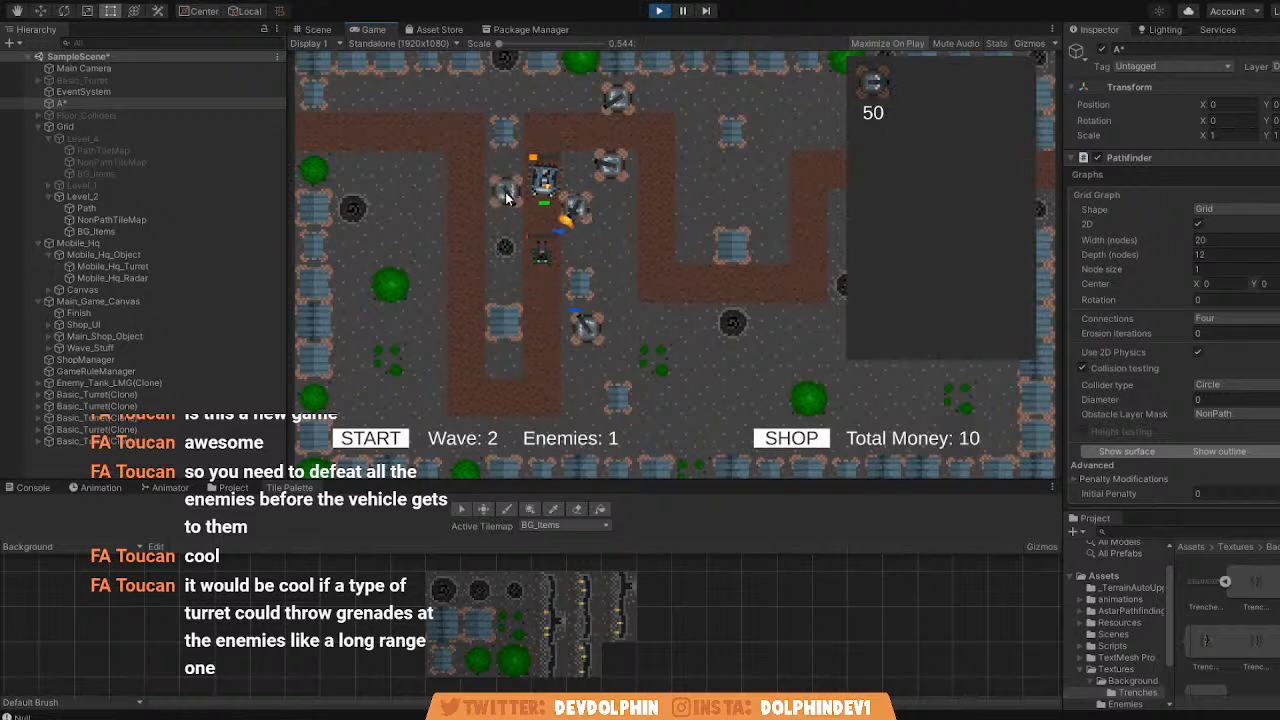
# Play-test the third wave on Level_2, checking it in the Scene and Game views, and exit play mode.
pyautogui.click(370, 438)
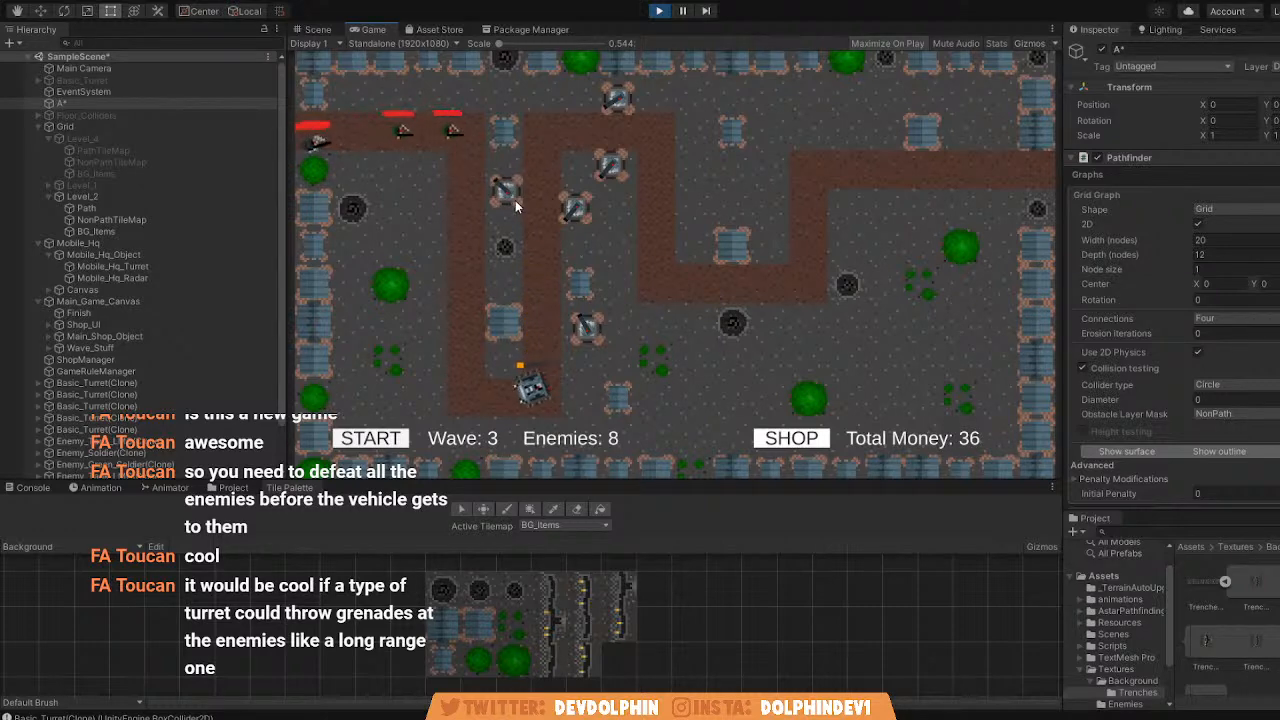
pyautogui.click(318, 30)
pyautogui.click(364, 31)
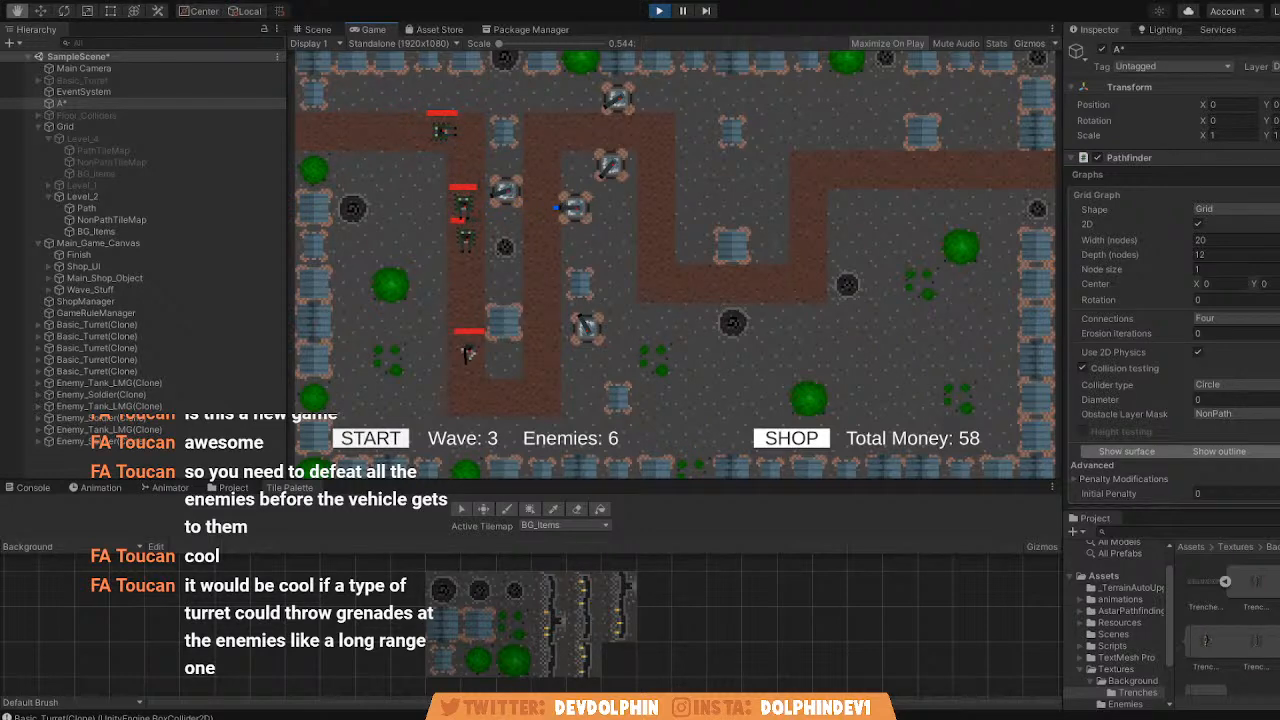
pyautogui.click(659, 11)
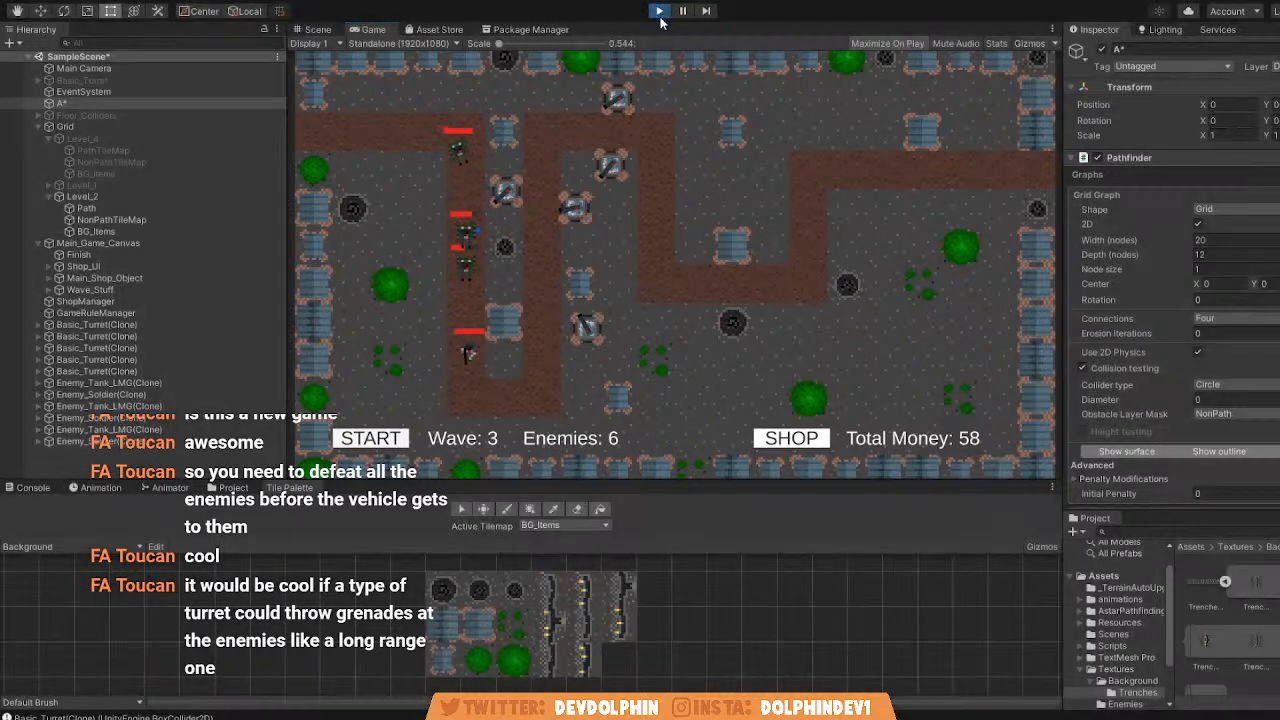
# Examine the Level_2 layout in the Scene view and the A* object's grid graph settings.
pyautogui.moveTo(647, 193); pyautogui.dragTo(644, 191, button='middle')
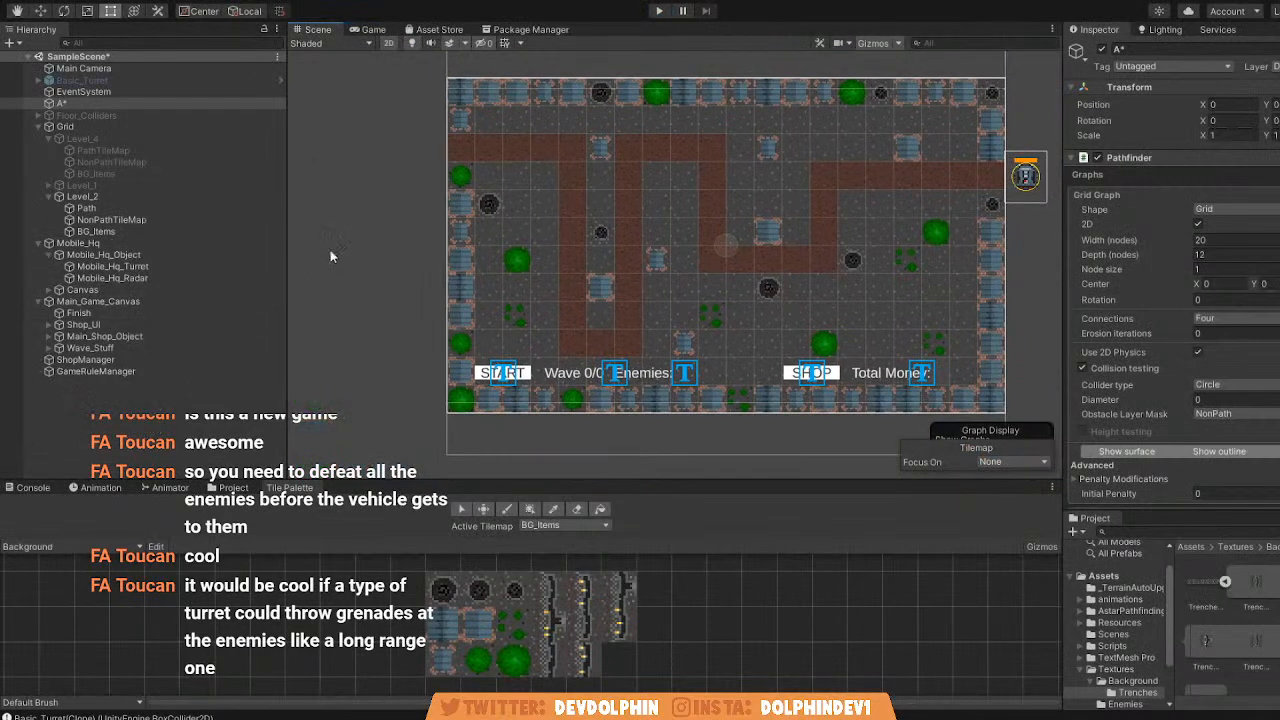
pyautogui.moveTo(498, 214); pyautogui.dragTo(450, 213, button='middle')
pyautogui.scroll(-1, 465, 218)
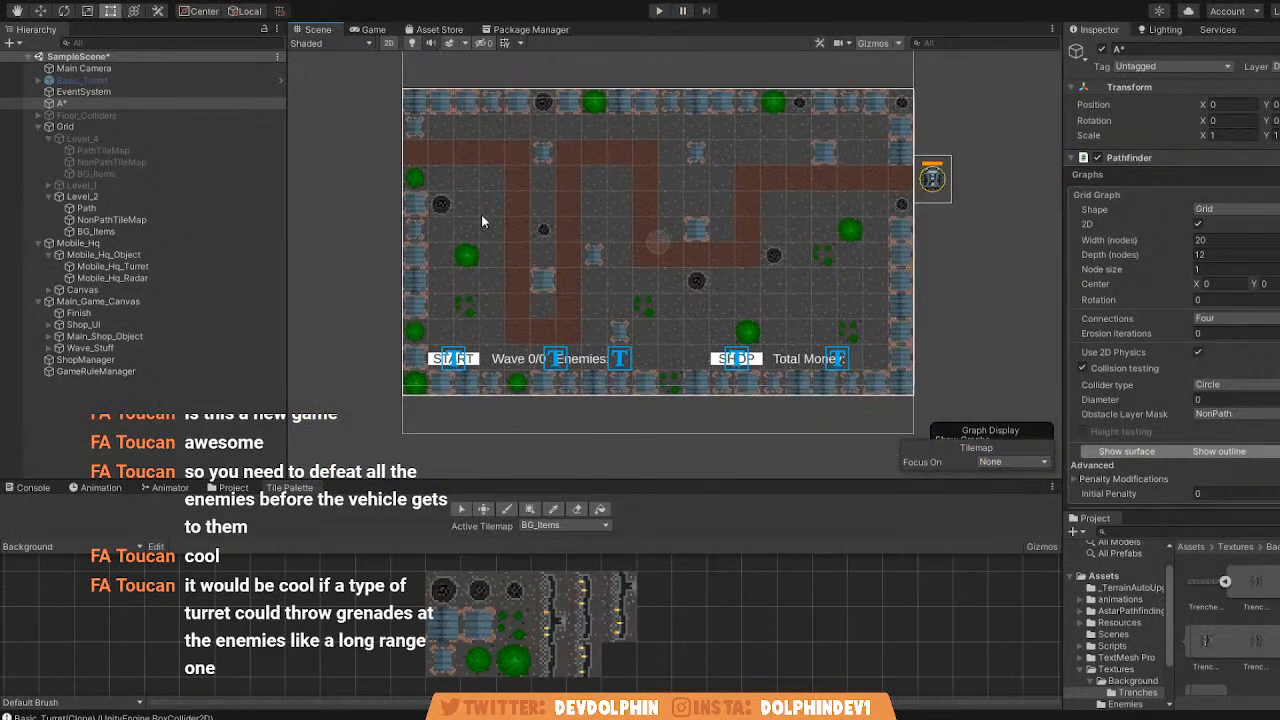
pyautogui.scroll(-5, 1233, 275)
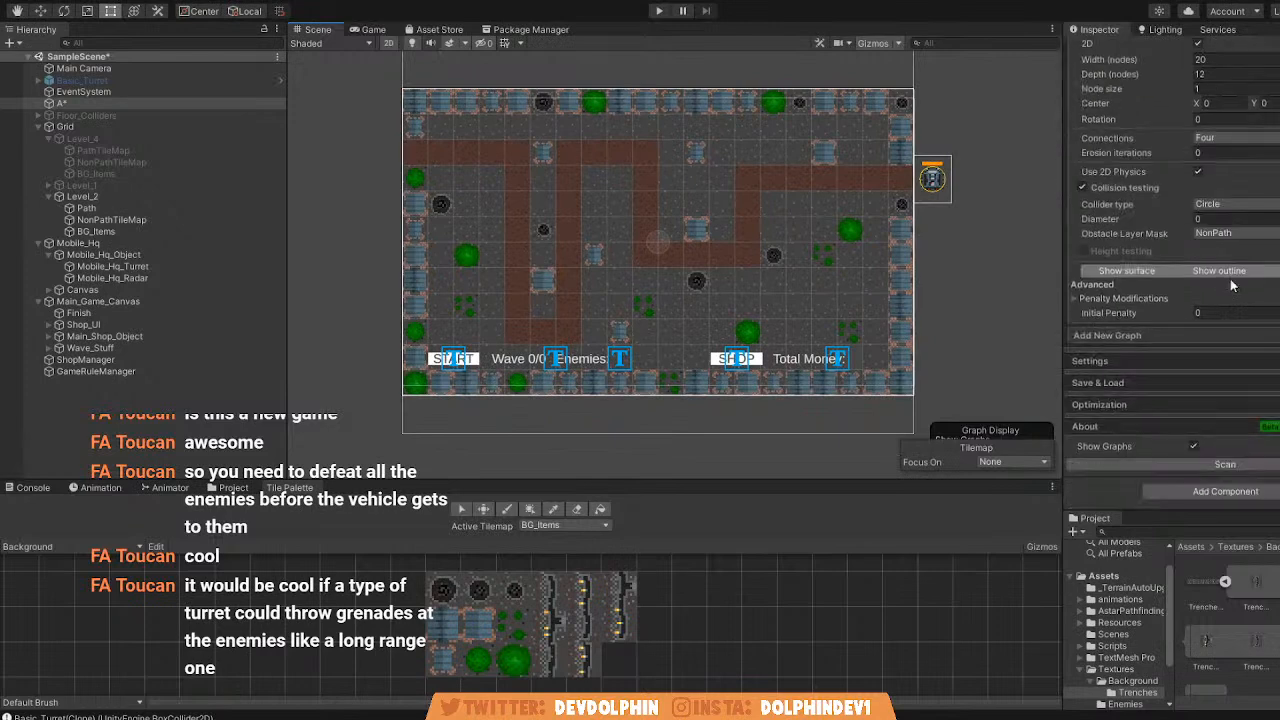
pyautogui.press('q')
pyautogui.press('t')
pyautogui.scroll(5, 1230, 312)
pyautogui.scroll(-5, 1233, 314)
pyautogui.scroll(4, 1180, 340)
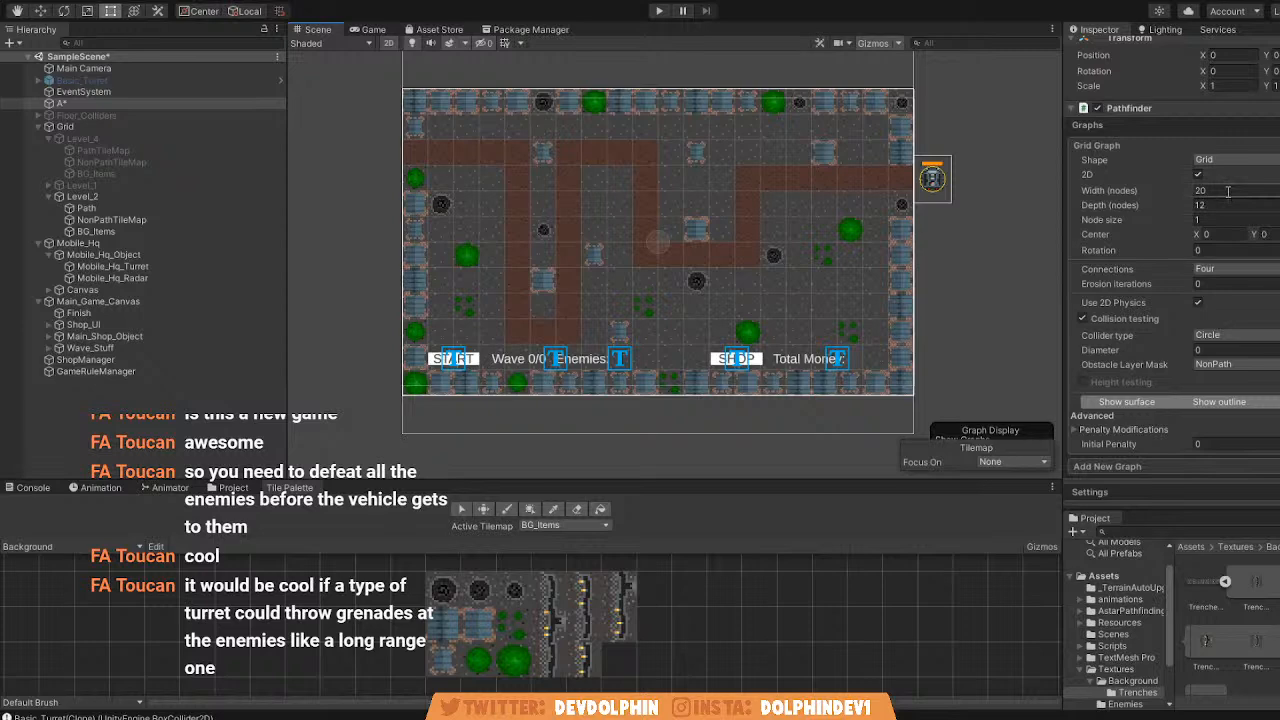
pyautogui.scroll(-4, 1228, 190)
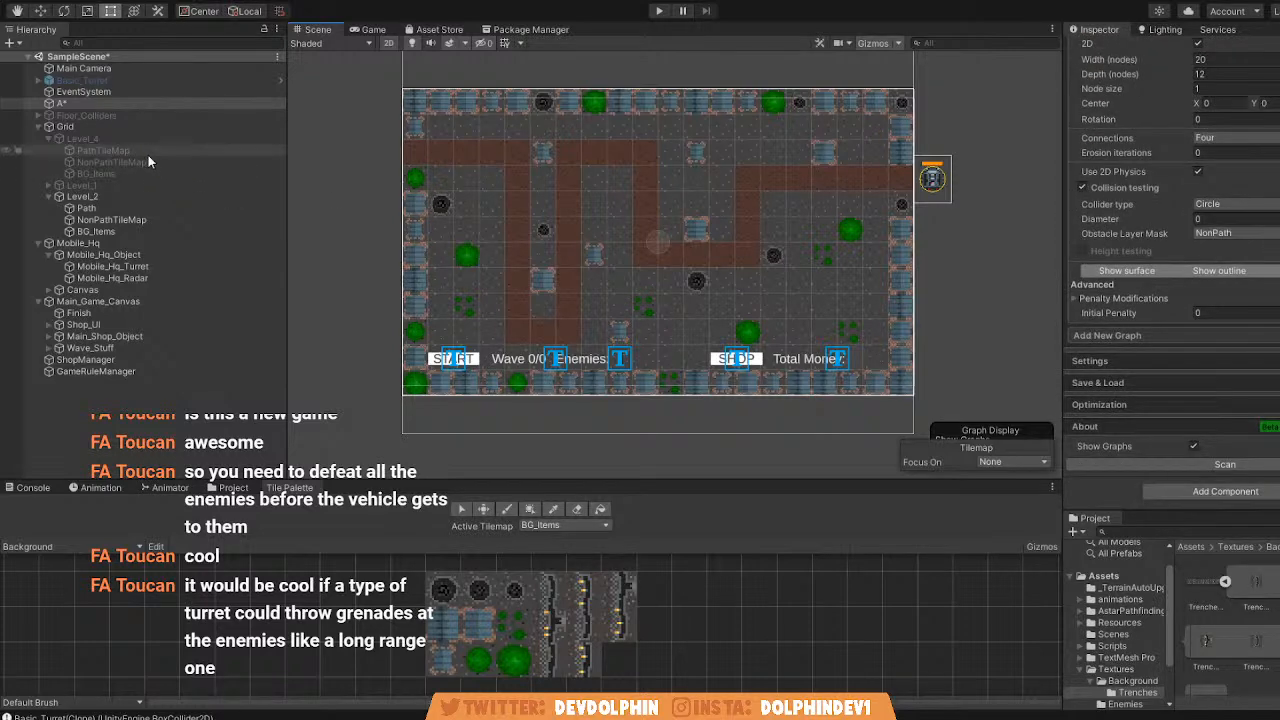
# Check the Enemies resources folder and the Console log, and look over the Level_2 layout again.
pyautogui.click(233, 487)
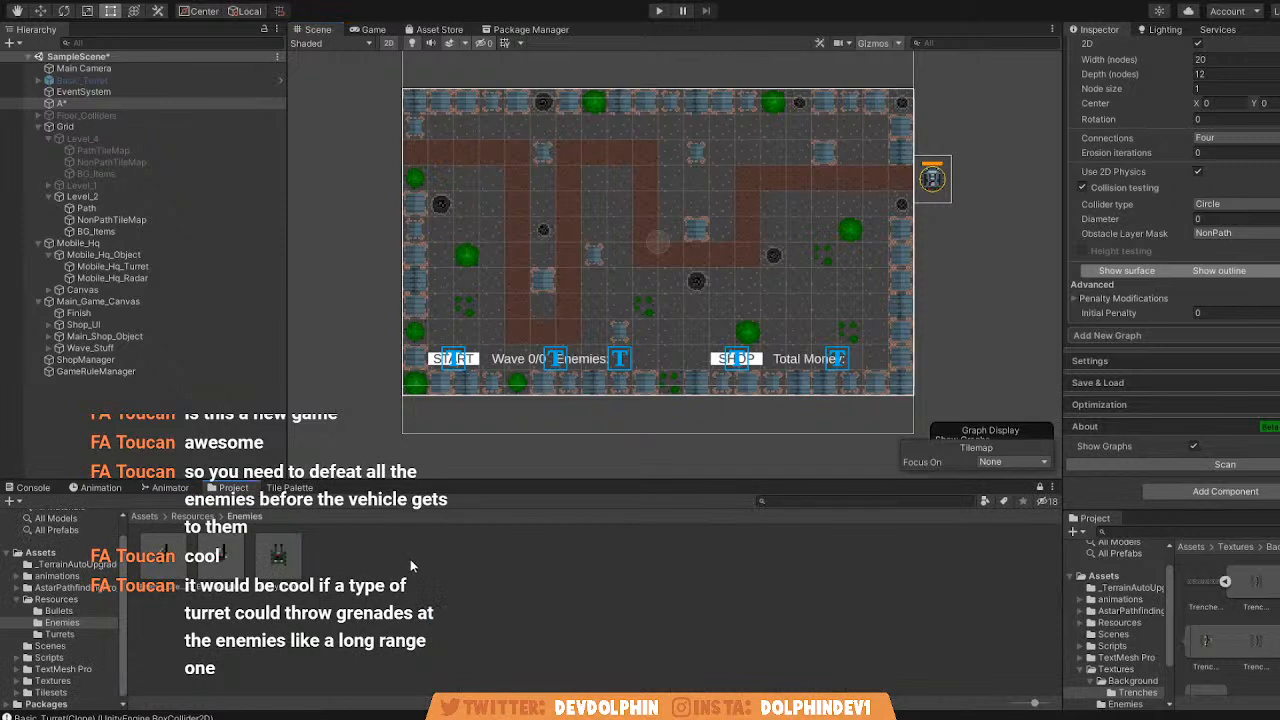
pyautogui.press('q')
pyautogui.click(34, 488)
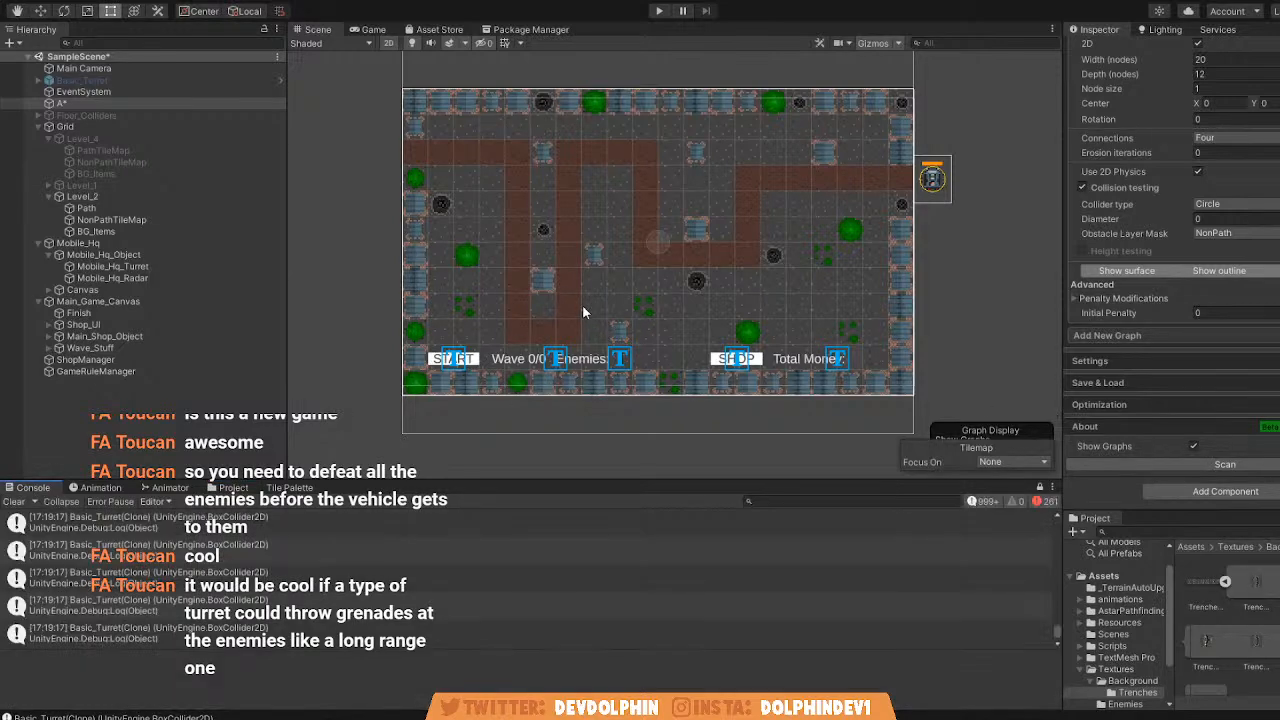
pyautogui.scroll(-2, 588, 312)
pyautogui.scroll(4, 591, 315)
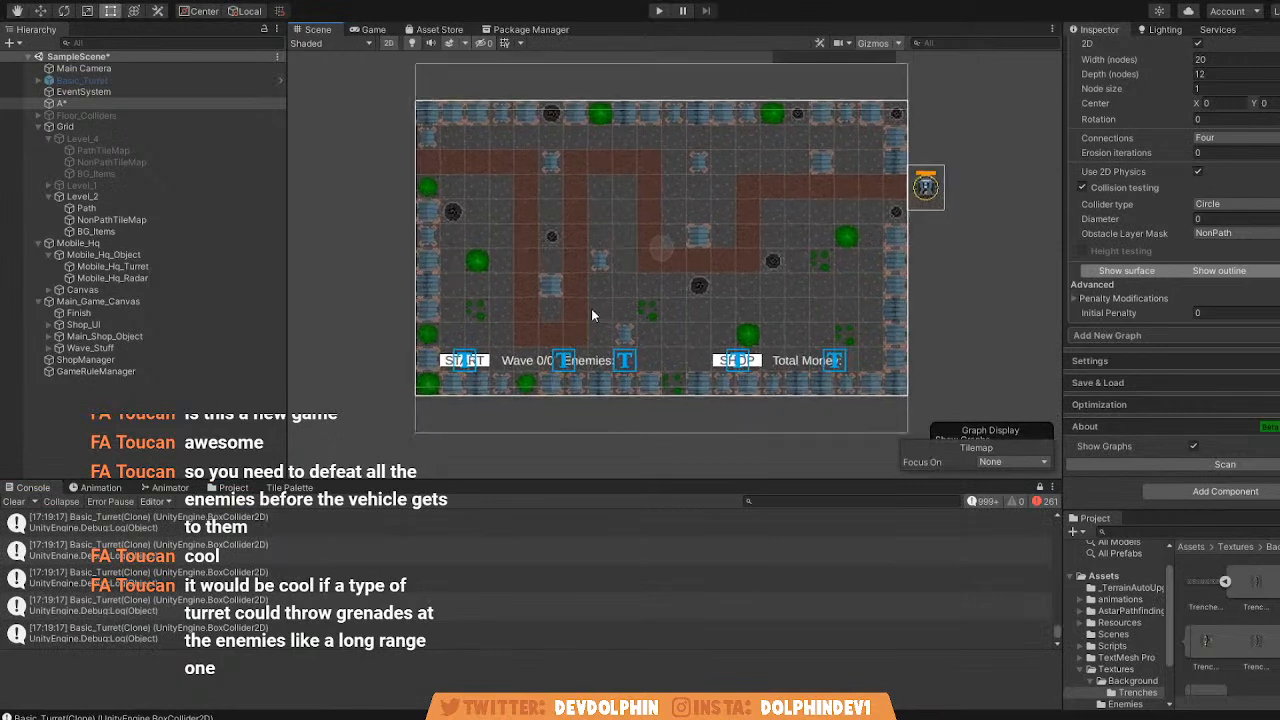
pyautogui.moveTo(692, 280); pyautogui.dragTo(600, 310, button='middle')
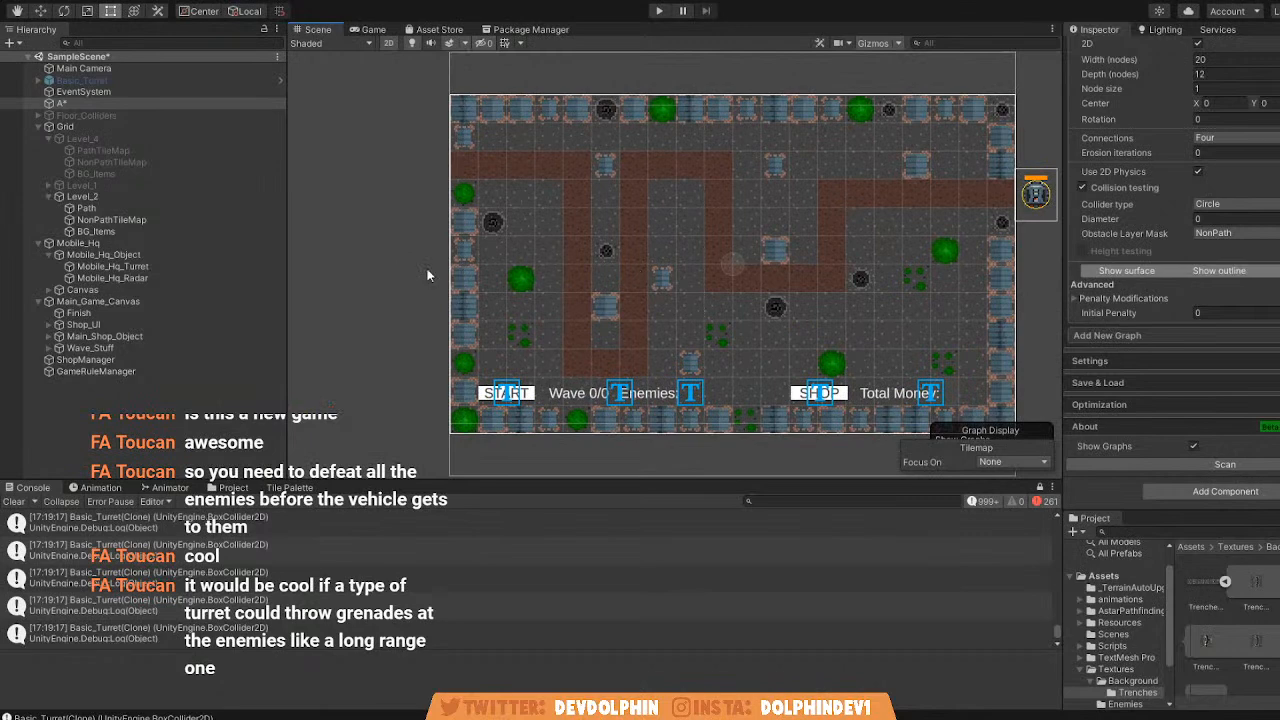
pyautogui.moveTo(753, 356); pyautogui.dragTo(728, 358, button='middle')
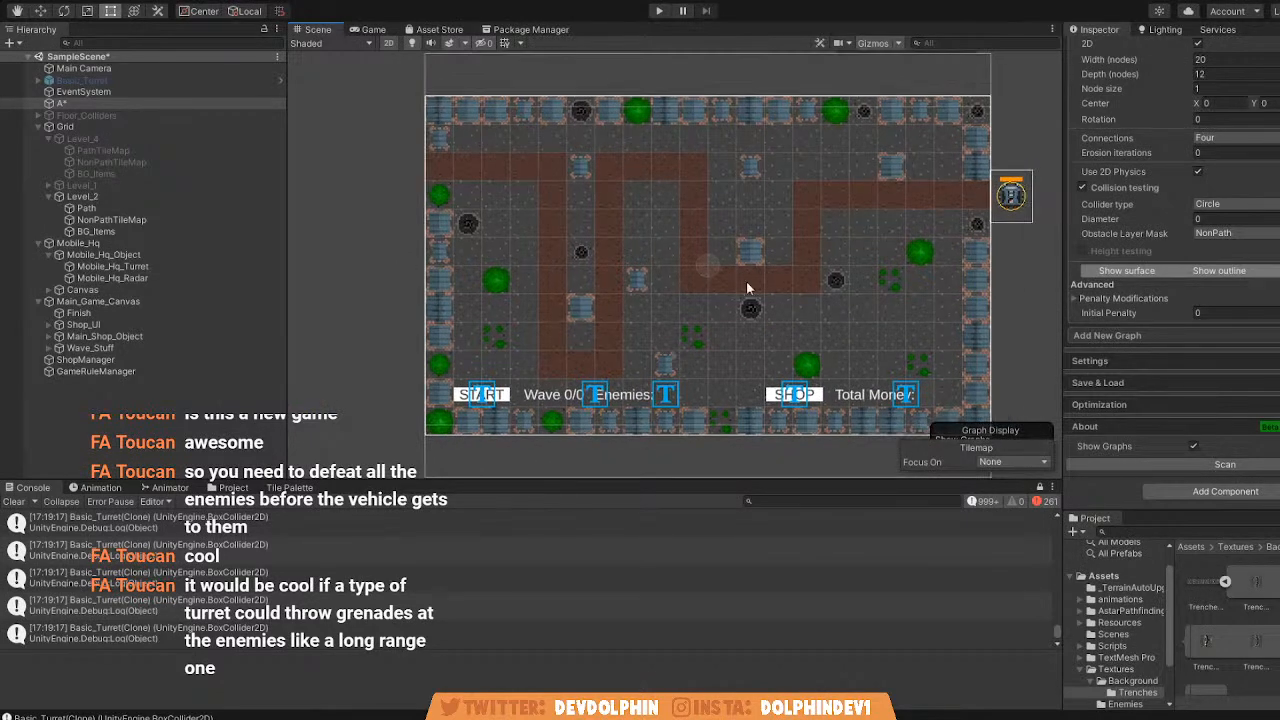
# Switch to Streamlabs OBS and set the window capture source to the Opera window showing the Twitter profile.
pyautogui.hotkey('alt', 'Tab')
pyautogui.hotkey('alt', 'Tab')
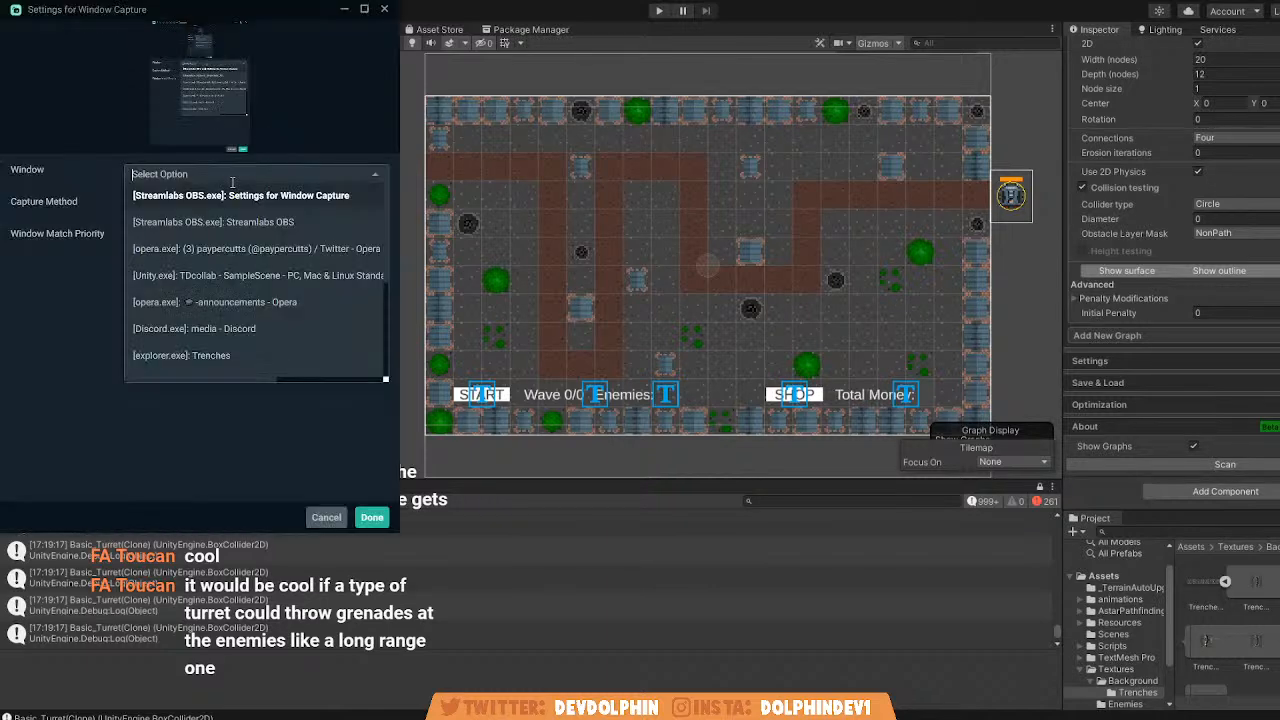
pyautogui.scroll(-3, 260, 320)
pyautogui.scroll(-3, 280, 332)
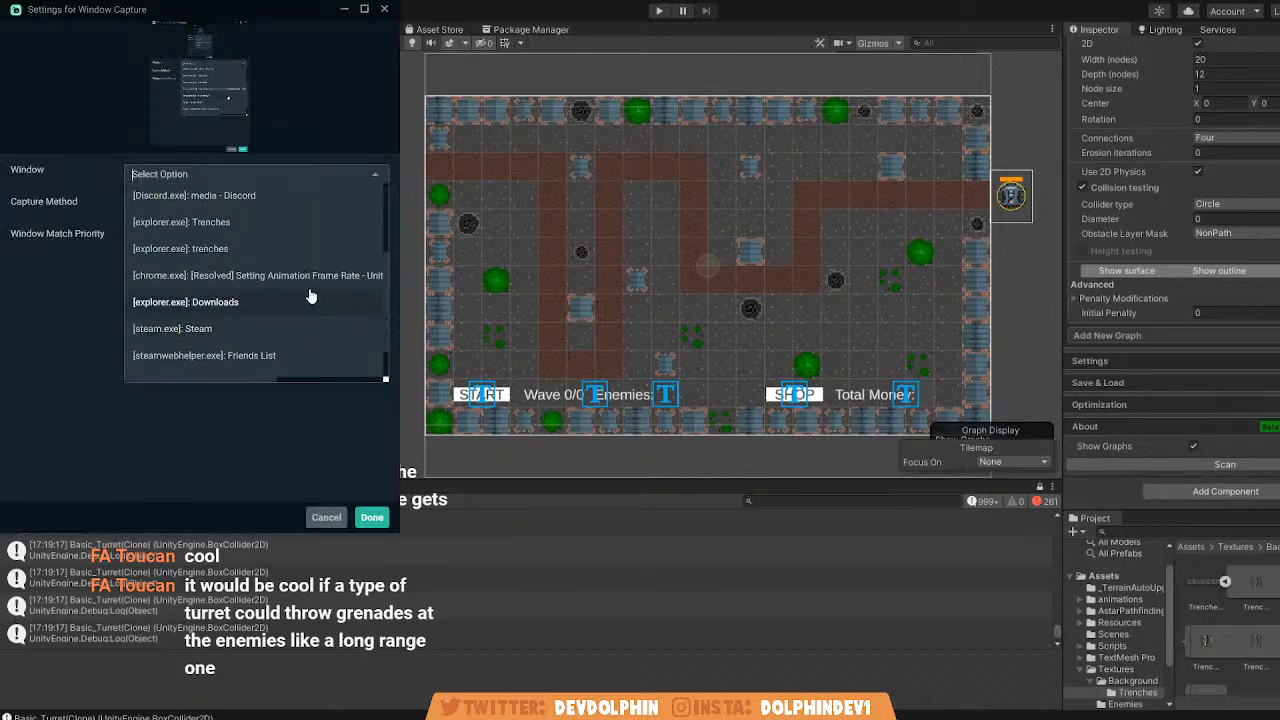
pyautogui.scroll(-5, 275, 320)
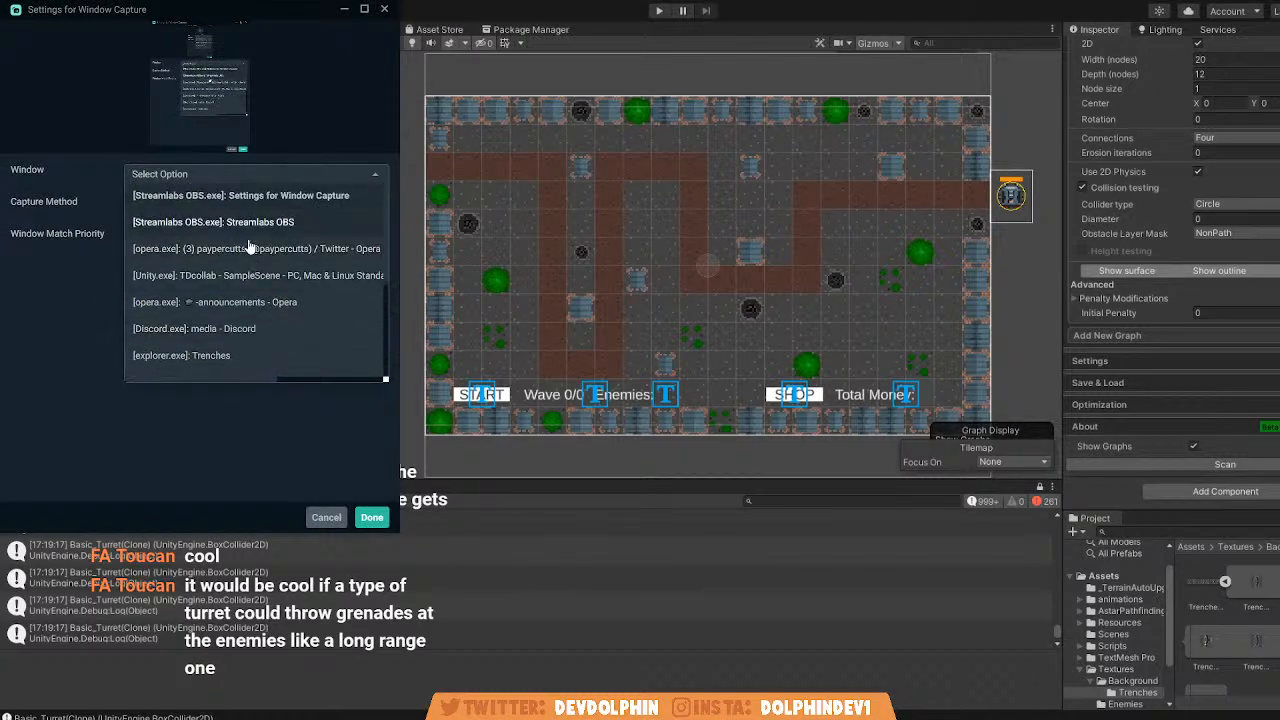
pyautogui.click(315, 259)
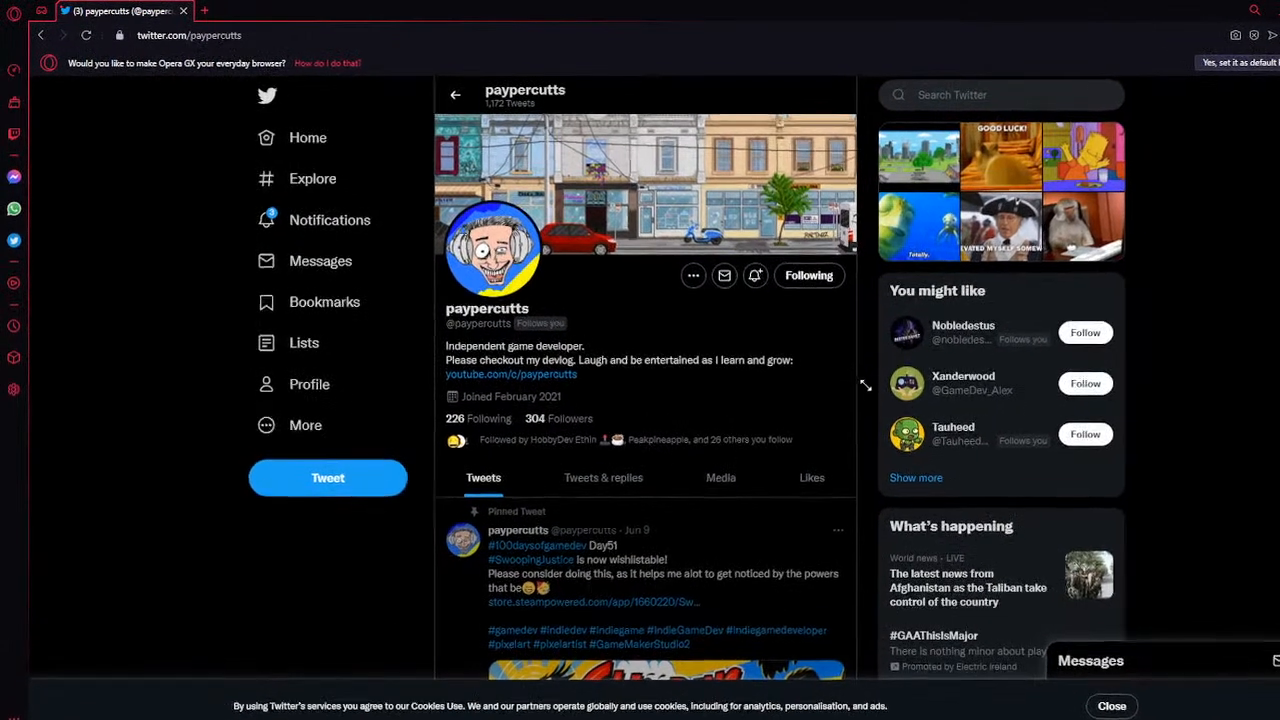
# Browse the indie developer's Twitter profile in Opera, reading the bio, the pinned Swooping Justice post and the media posts.
pyautogui.hotkey('ctrl', 'l')
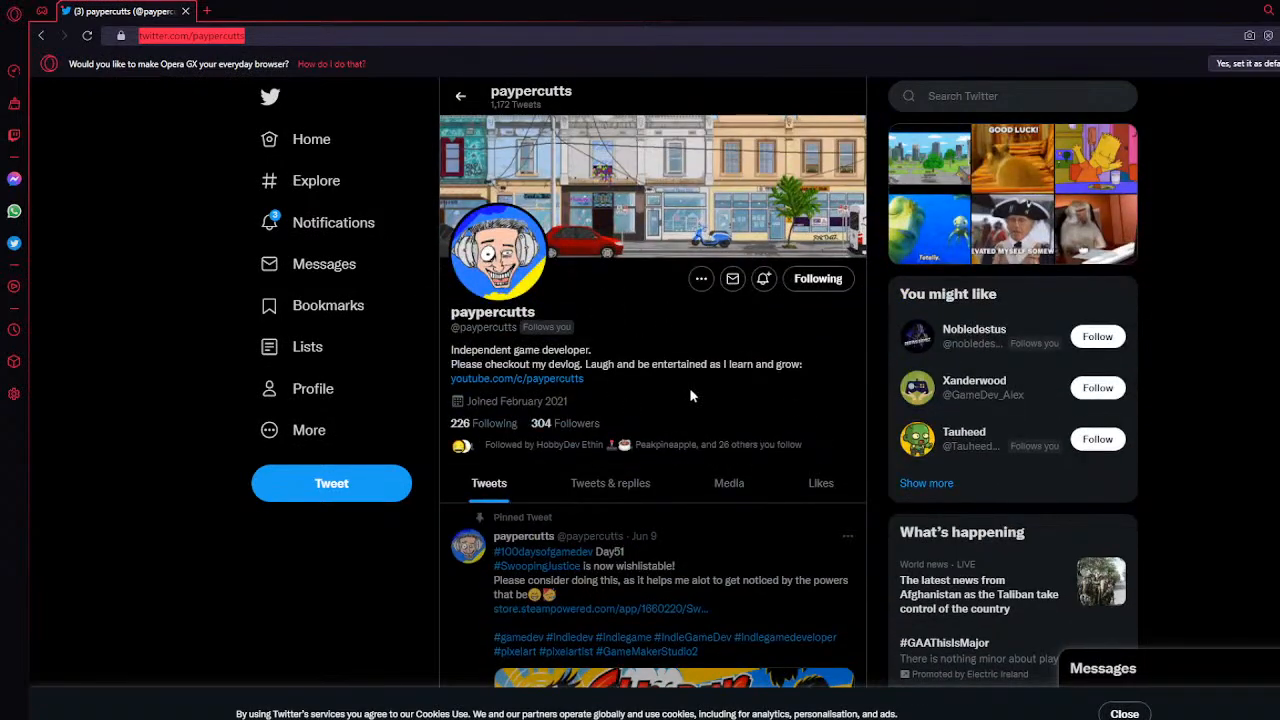
pyautogui.scroll(-5, 700, 392)
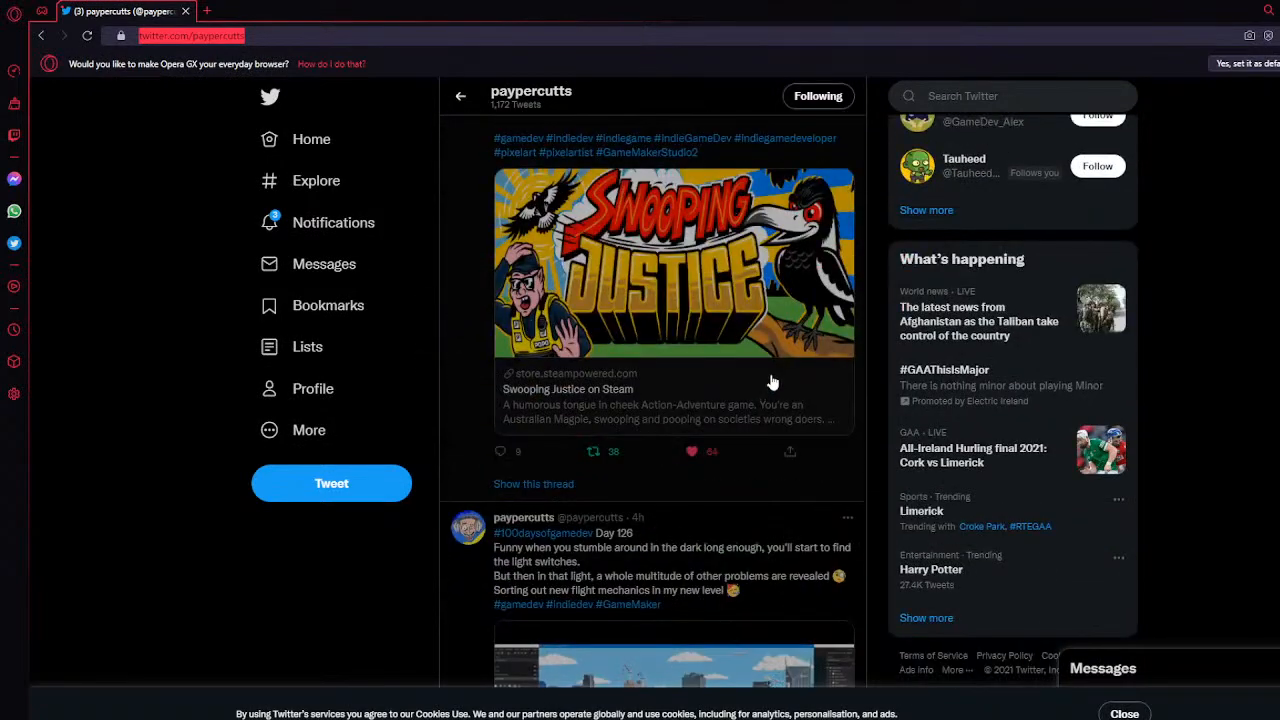
pyautogui.scroll(3, 790, 390)
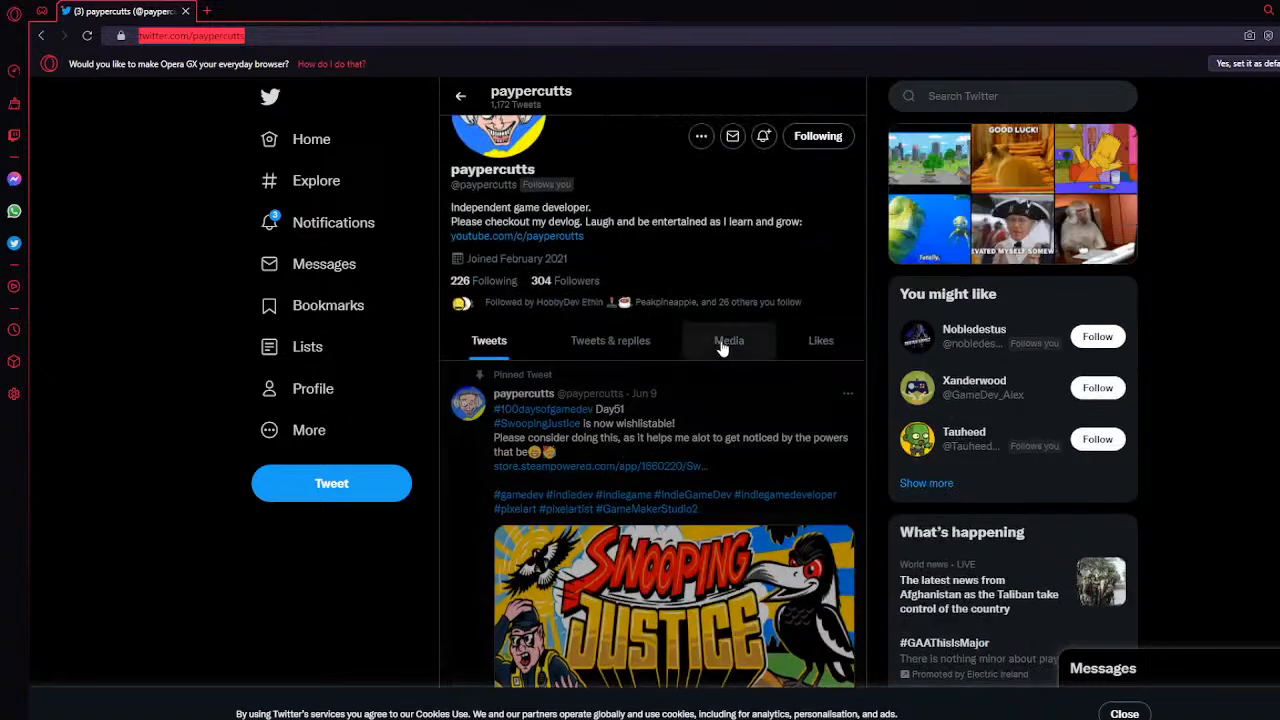
pyautogui.click(715, 346)
pyautogui.scroll(1, 777, 443)
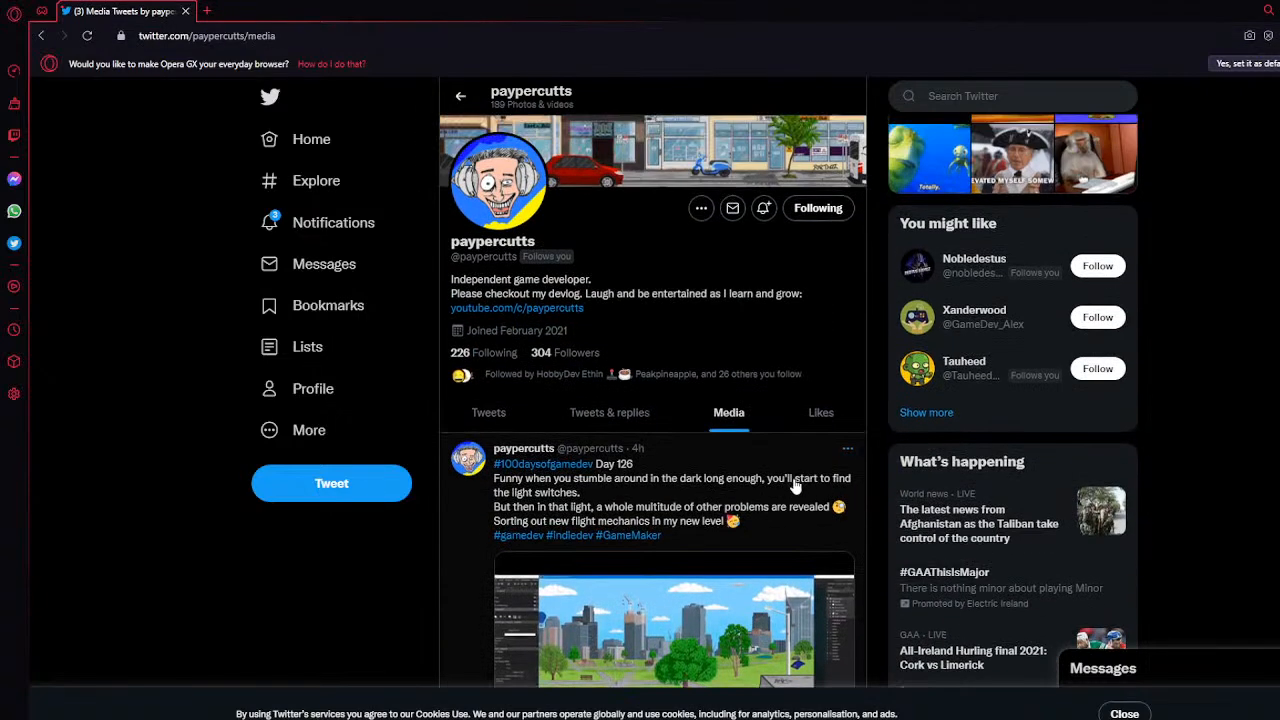
pyautogui.scroll(-3, 796, 486)
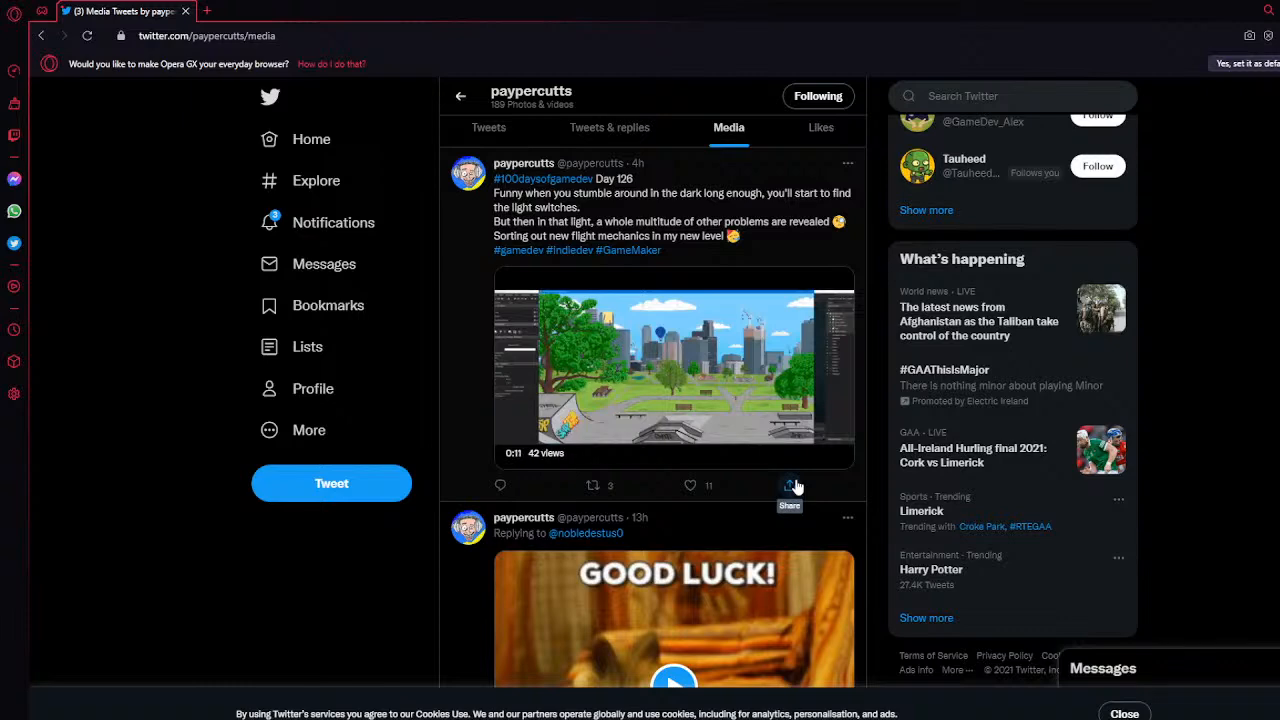
pyautogui.scroll(4, 565, 395)
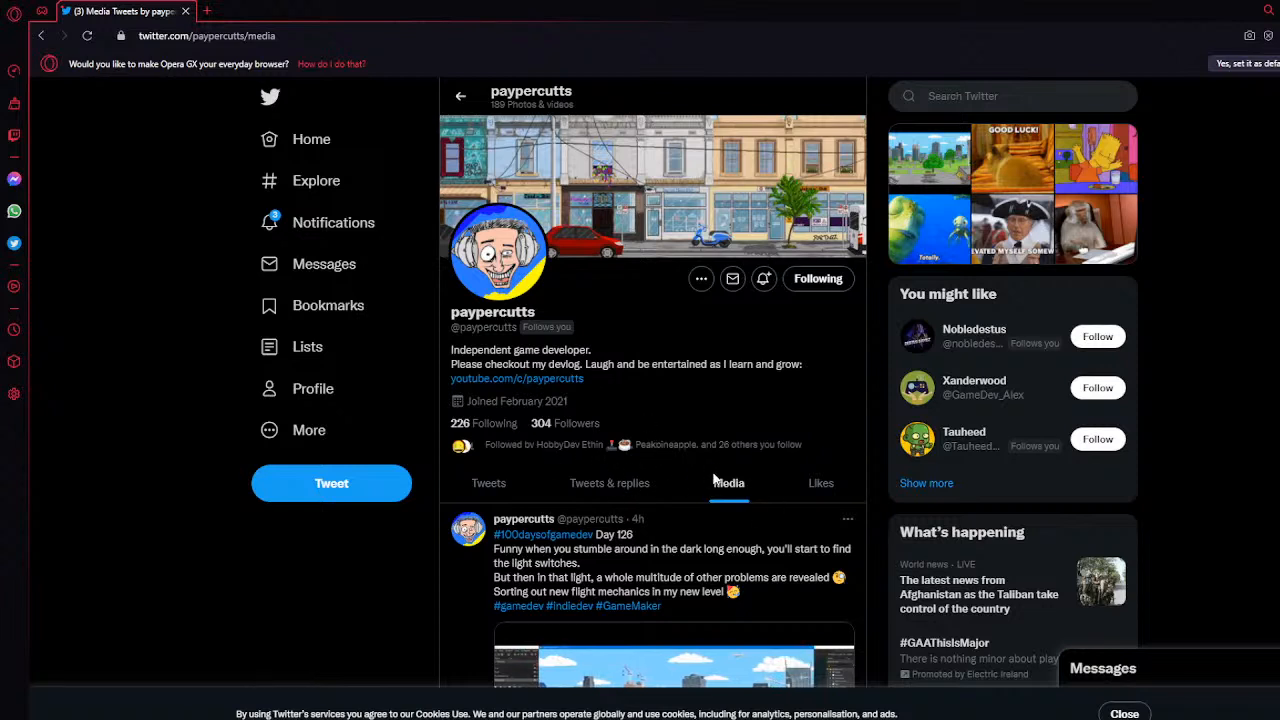
pyautogui.moveTo(588, 380)
pyautogui.mouseDown()
pyautogui.moveTo(430, 386)
pyautogui.moveTo(604, 383)
pyautogui.mouseUp()
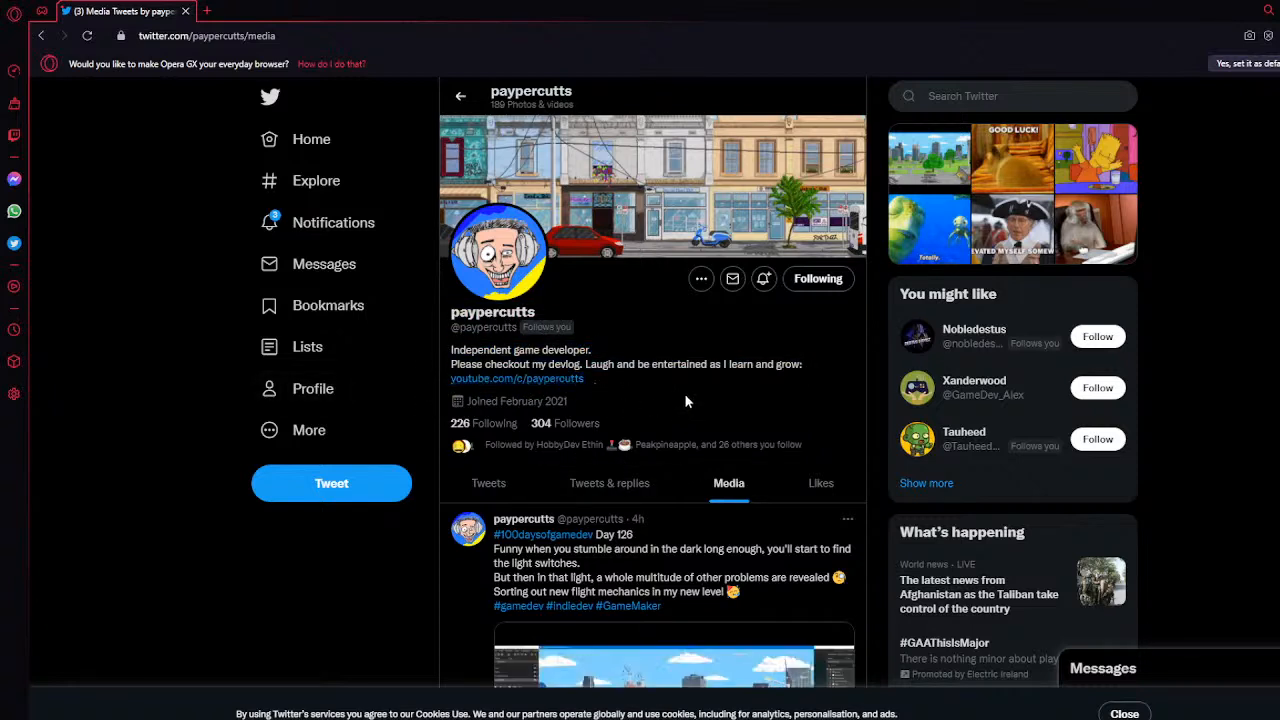